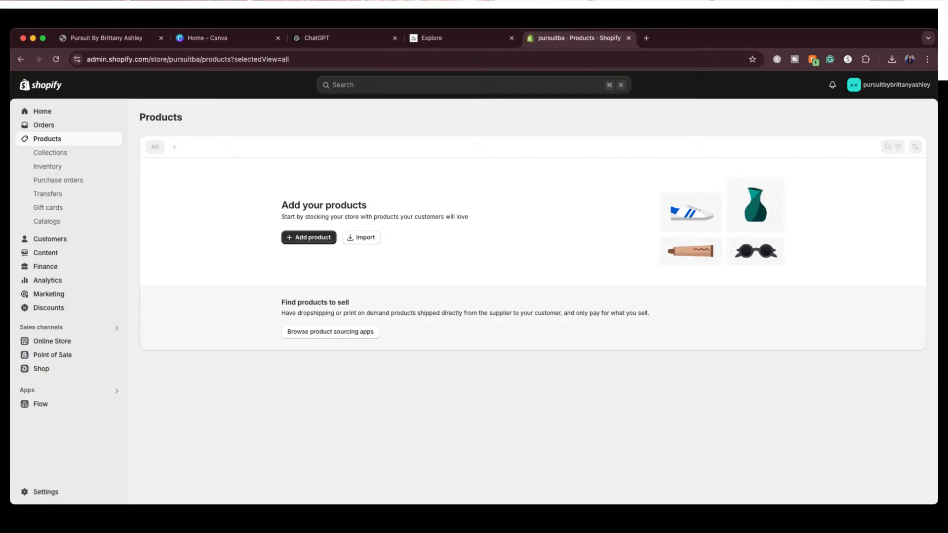
Open the store settings and review the general store defaults, keeping the unit system on Imperial system
{"action": "left_click", "coordinate": [39, 492]}
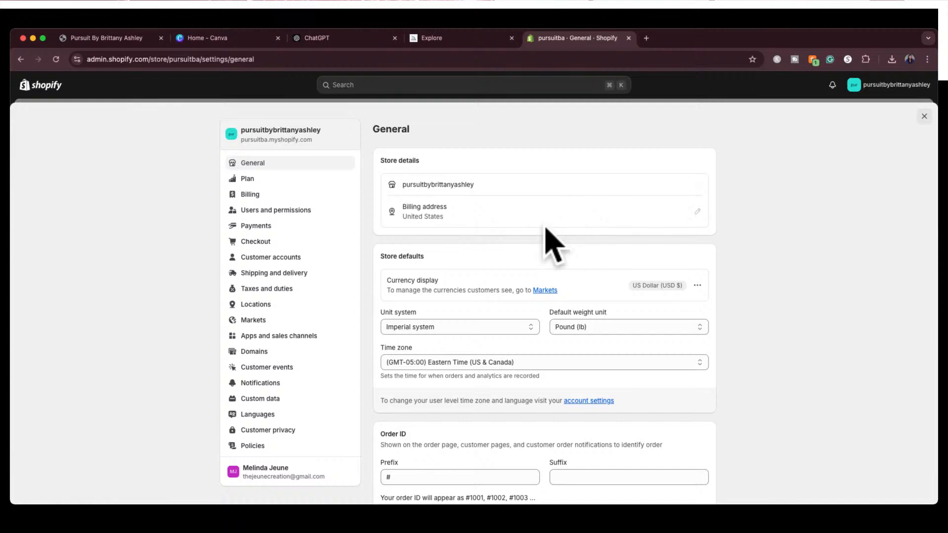
{"action": "scroll", "coordinate": [568, 266], "scroll_direction": "down", "scroll_amount": 3}
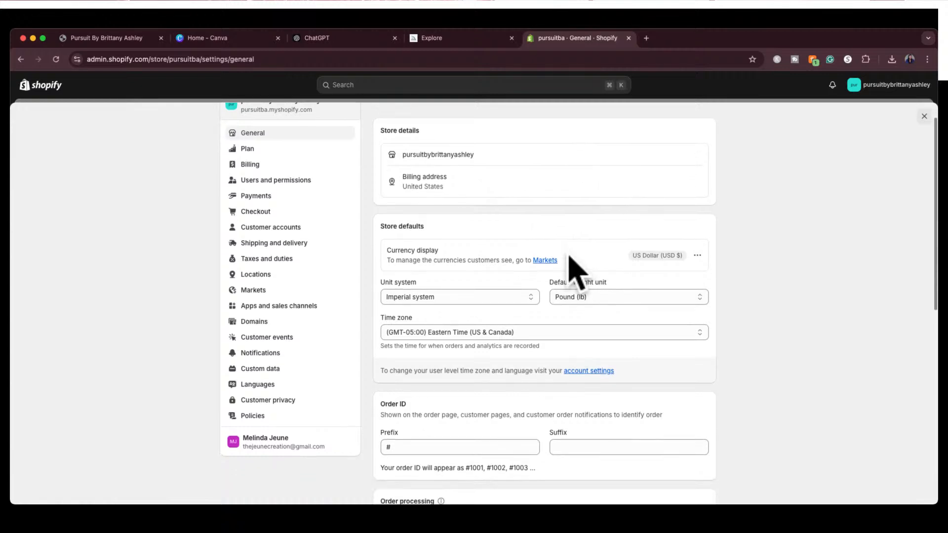
{"action": "left_click", "coordinate": [474, 266]}
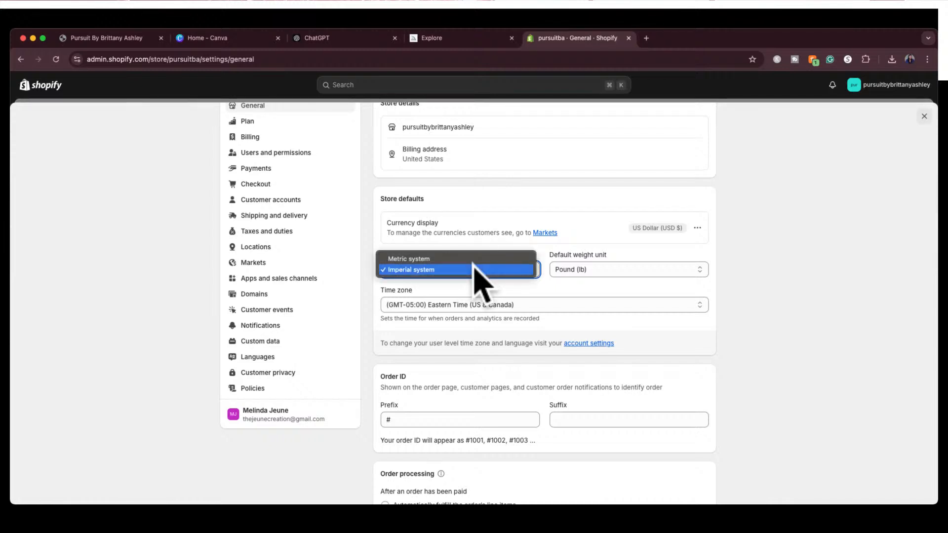
{"action": "left_click", "coordinate": [473, 269]}
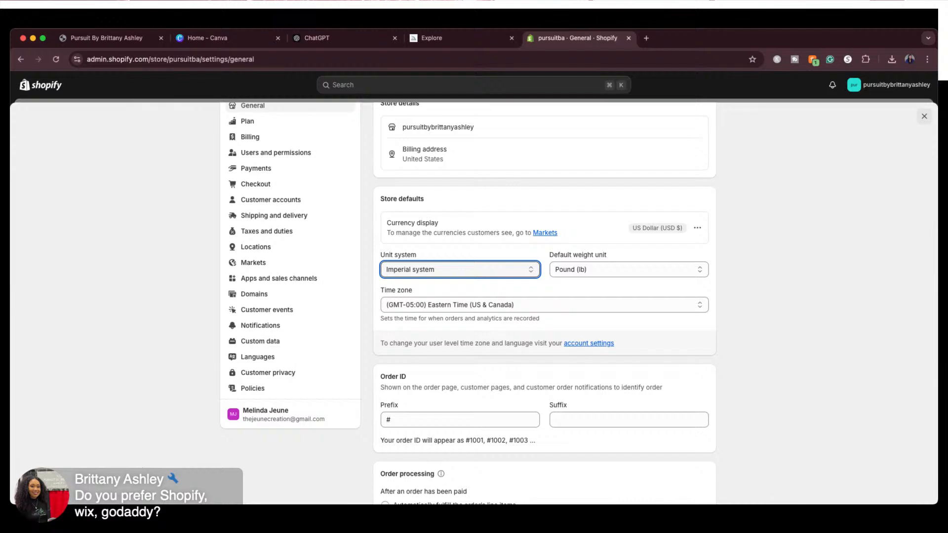
{"action": "scroll", "coordinate": [579, 302], "scroll_direction": "up", "scroll_amount": 2}
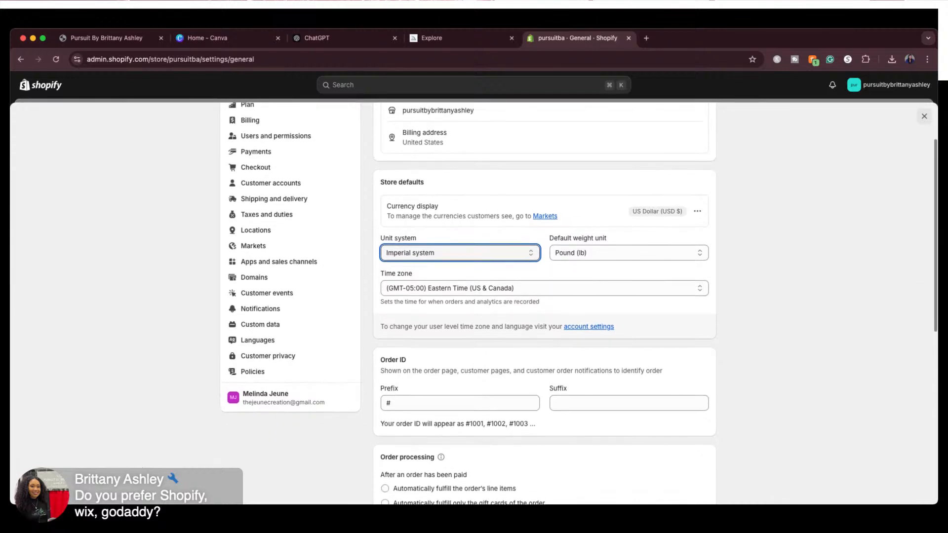
{"action": "scroll", "coordinate": [578, 302], "scroll_direction": "up", "scroll_amount": 1}
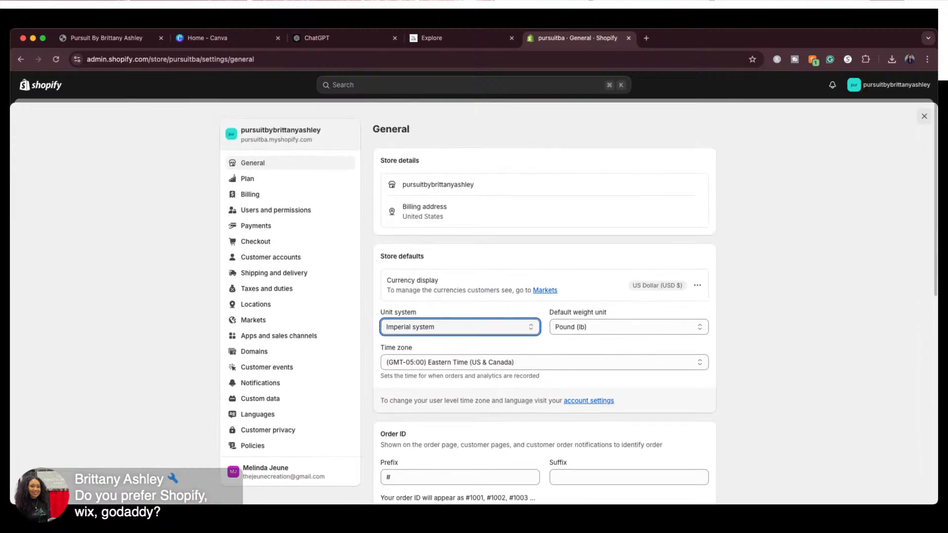
Check the current store's plan page, and view the available subscription plans in the plan settings of My Store
{"action": "left_click", "coordinate": [248, 180]}
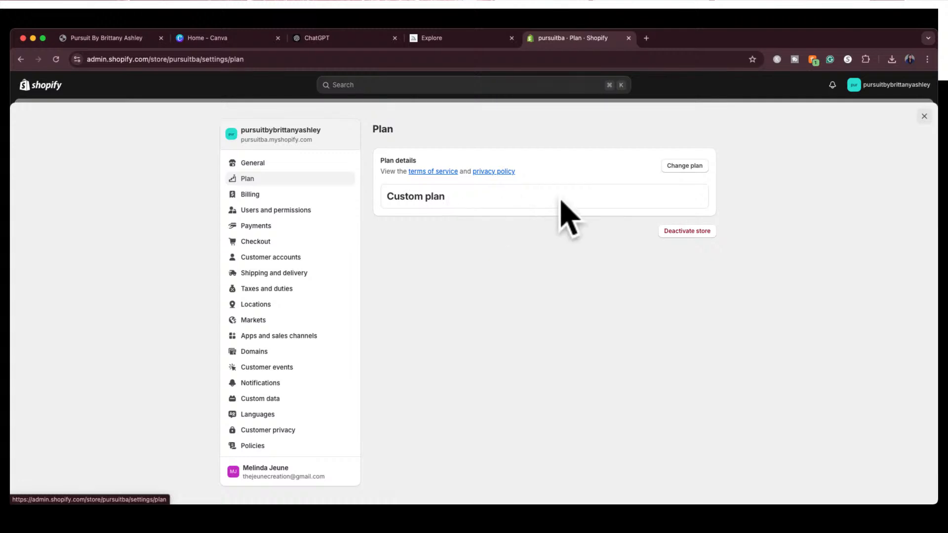
{"action": "left_click", "coordinate": [888, 85]}
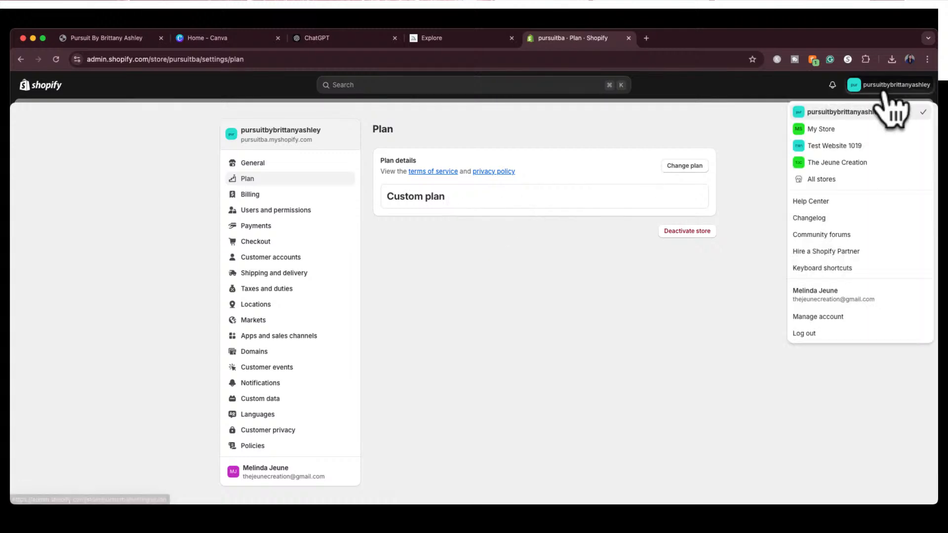
{"action": "left_click", "coordinate": [820, 129]}
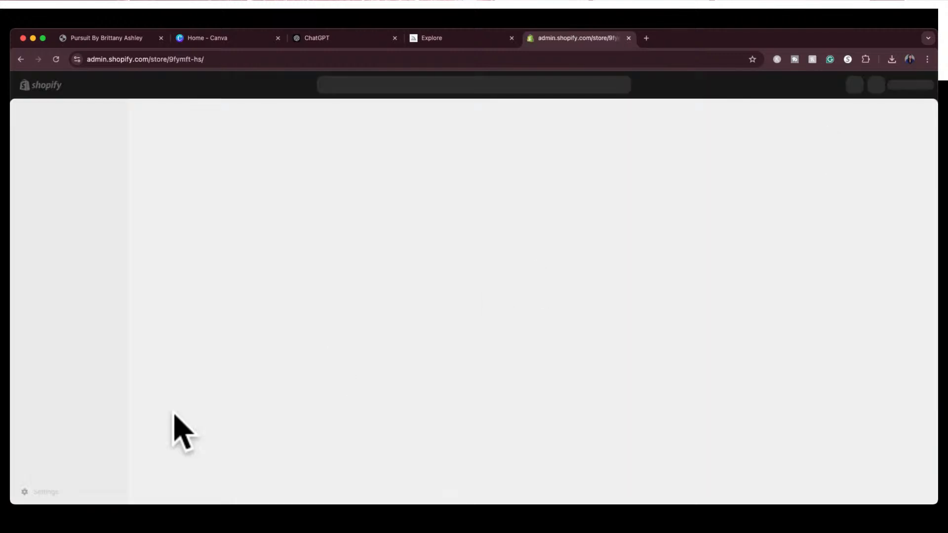
{"action": "left_click", "coordinate": [46, 492]}
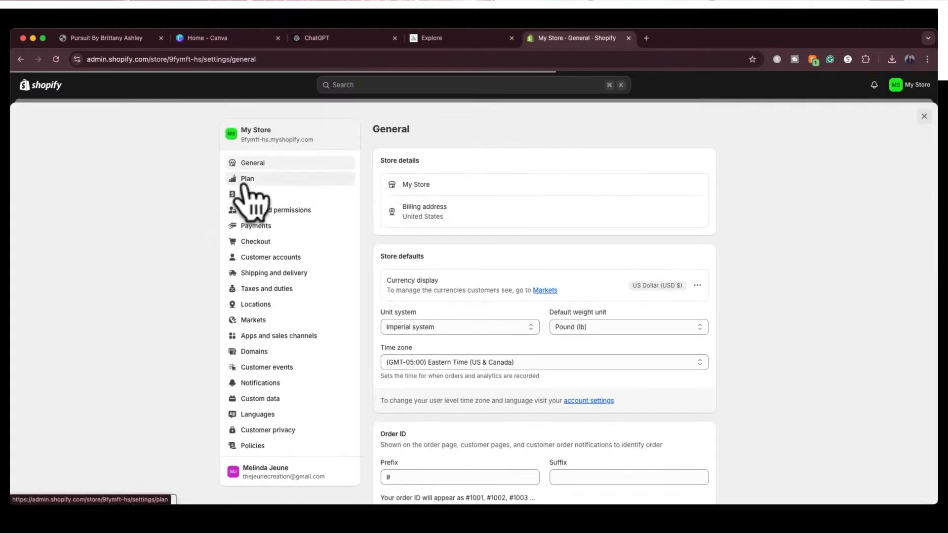
{"action": "left_click", "coordinate": [249, 179]}
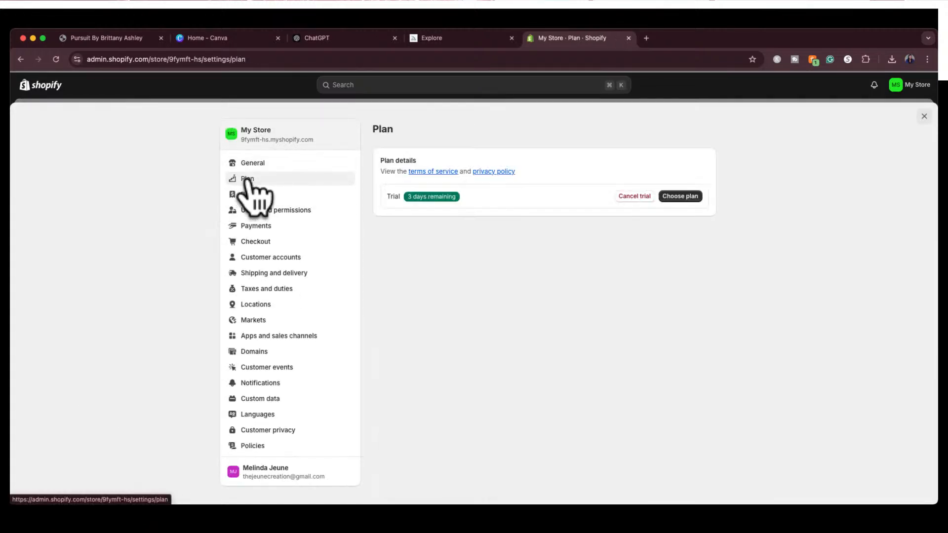
{"action": "left_click", "coordinate": [679, 197]}
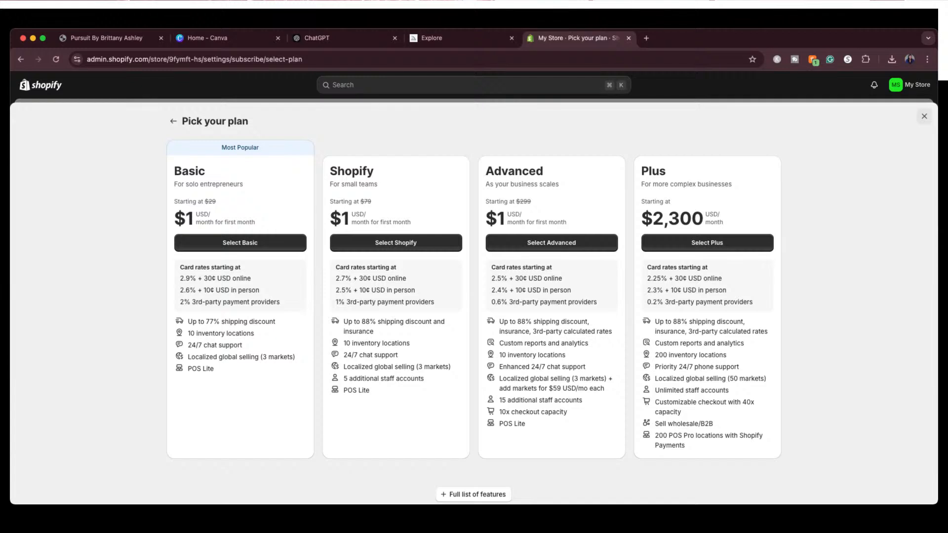
Leave the plan selection, return to the Pursuit store and open a blank new product form
{"action": "left_click", "coordinate": [173, 121]}
{"action": "left_click", "coordinate": [912, 84]}
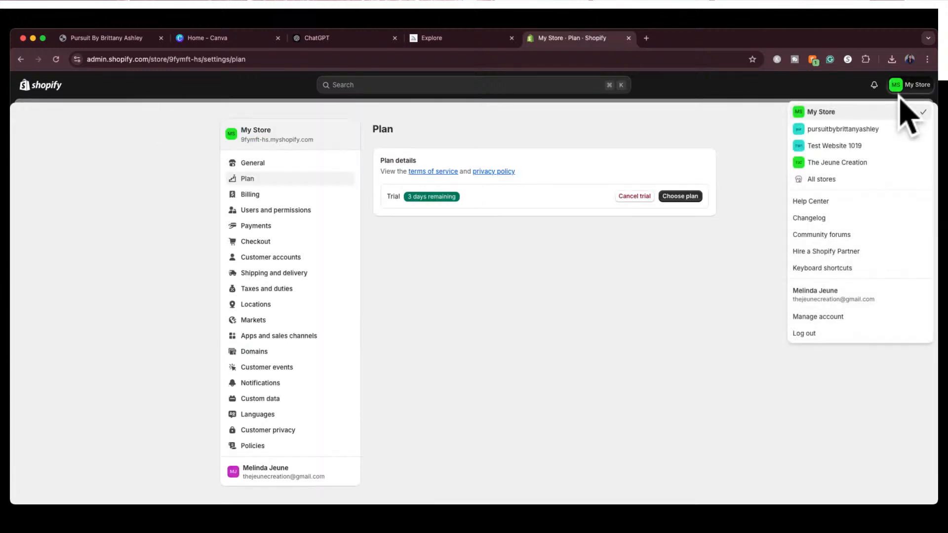
{"action": "left_click", "coordinate": [862, 129]}
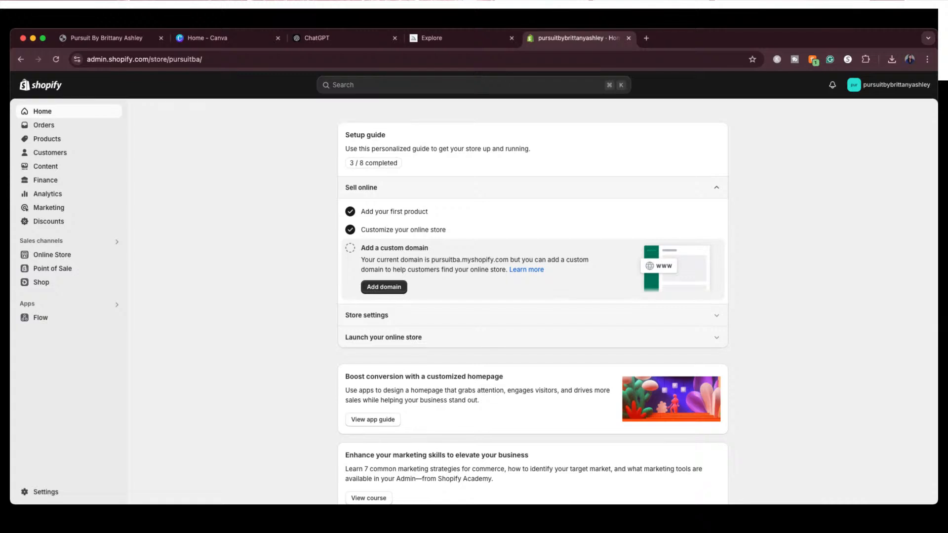
{"action": "left_click", "coordinate": [49, 139]}
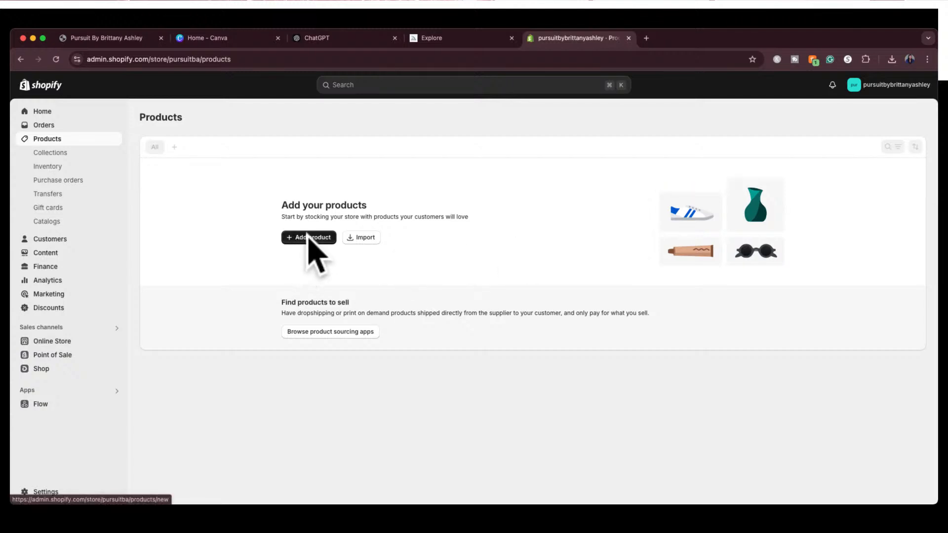
{"action": "left_click", "coordinate": [307, 237]}
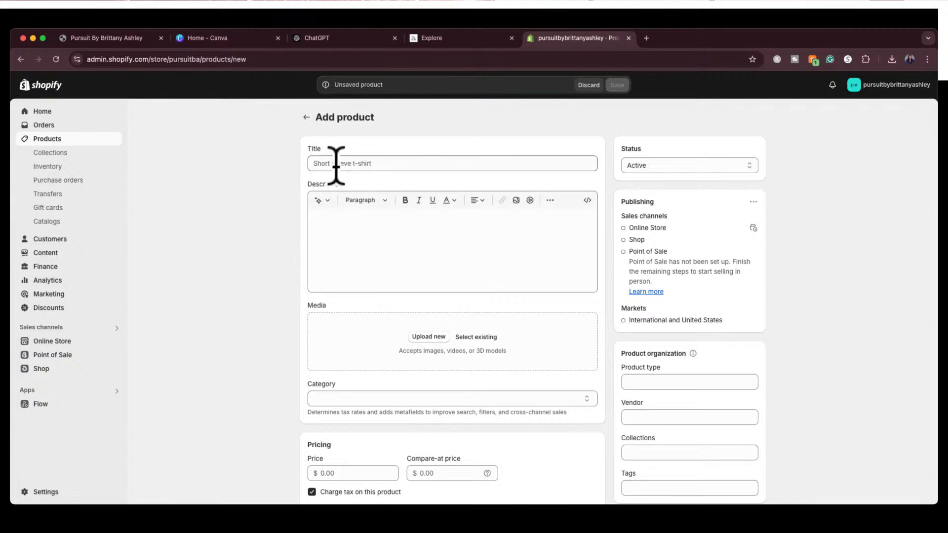
Examine the new product form's title, description, media, category, pricing, inventory and shipping sections
{"action": "scroll", "coordinate": [334, 233], "scroll_direction": "down", "scroll_amount": 1}
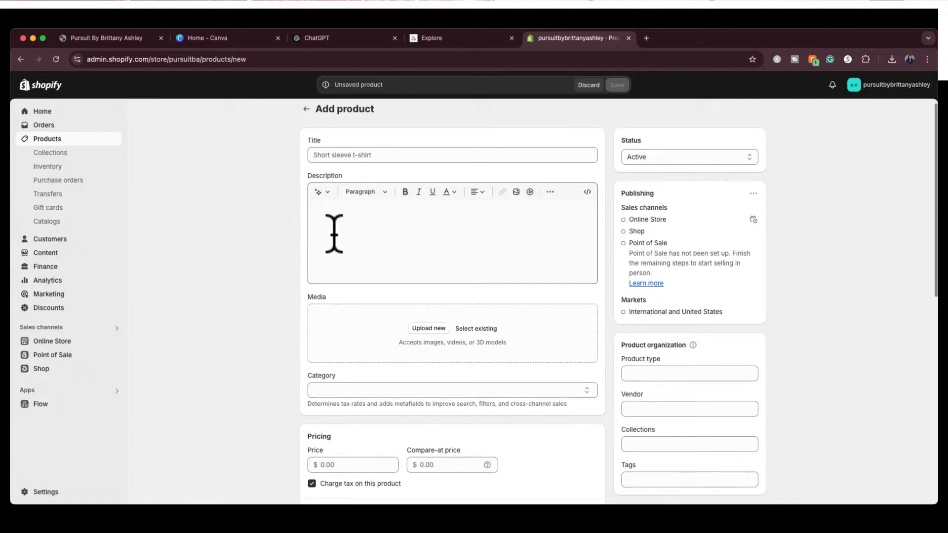
{"action": "scroll", "coordinate": [334, 233], "scroll_direction": "down", "scroll_amount": 3}
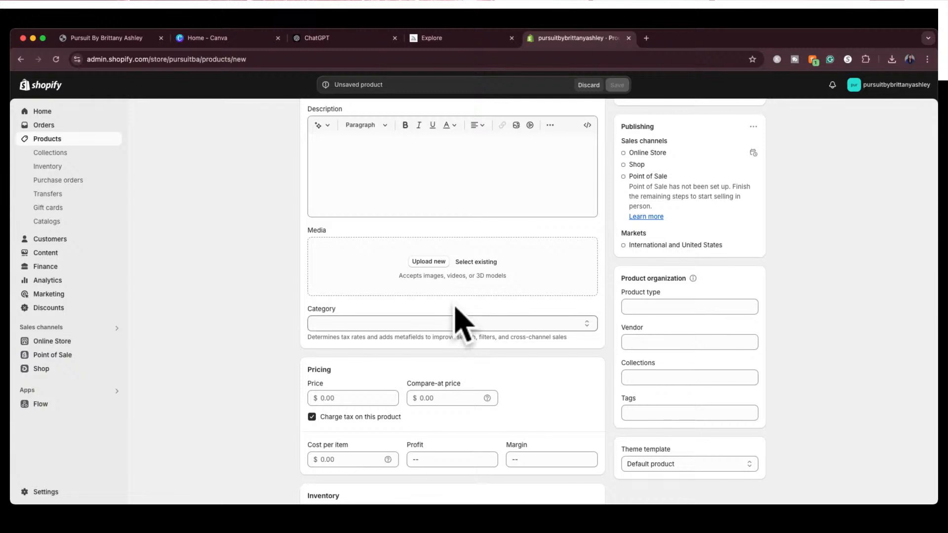
{"action": "scroll", "coordinate": [459, 153], "scroll_direction": "up", "scroll_amount": 3}
{"action": "scroll", "coordinate": [460, 168], "scroll_direction": "down", "scroll_amount": 2}
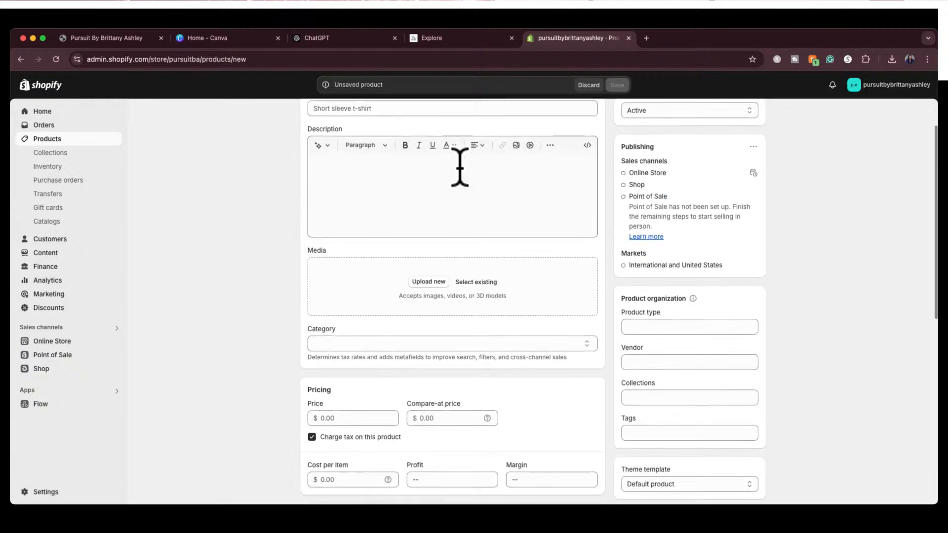
{"action": "scroll", "coordinate": [435, 192], "scroll_direction": "down", "scroll_amount": 2}
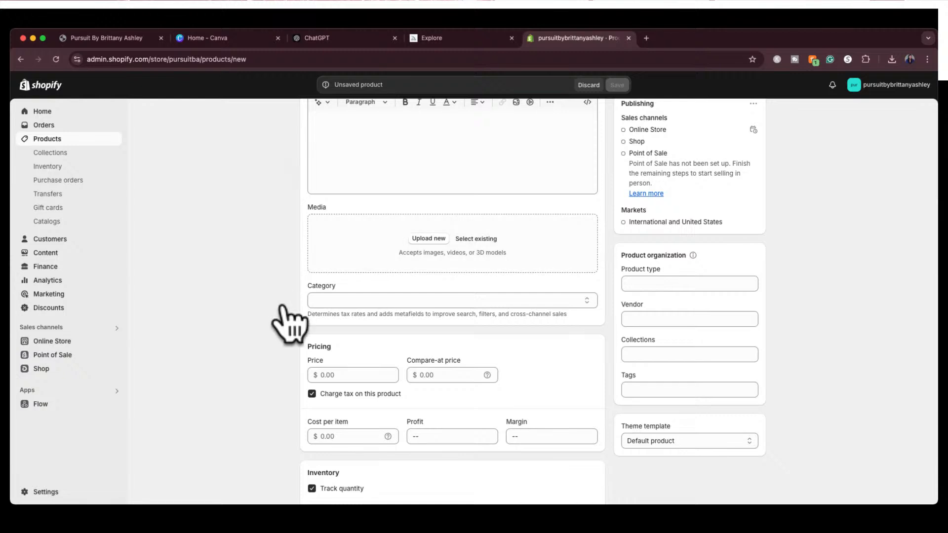
{"action": "scroll", "coordinate": [291, 323], "scroll_direction": "down", "scroll_amount": 2}
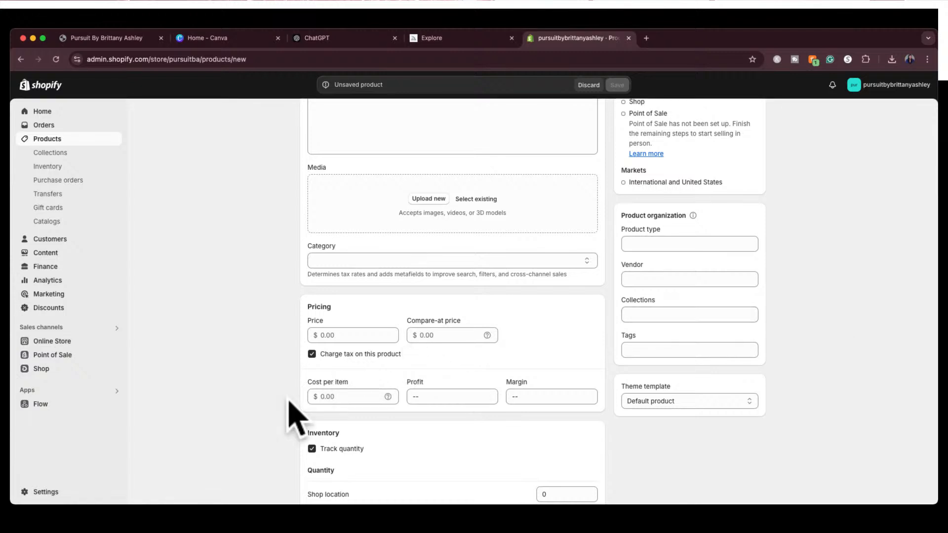
{"action": "scroll", "coordinate": [290, 415], "scroll_direction": "down", "scroll_amount": 5}
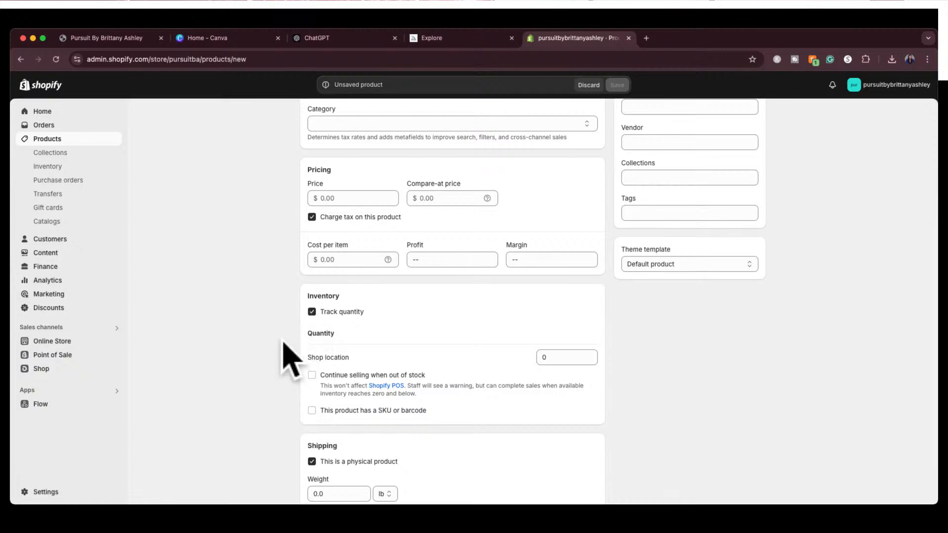
{"action": "scroll", "coordinate": [296, 412], "scroll_direction": "down", "scroll_amount": 2}
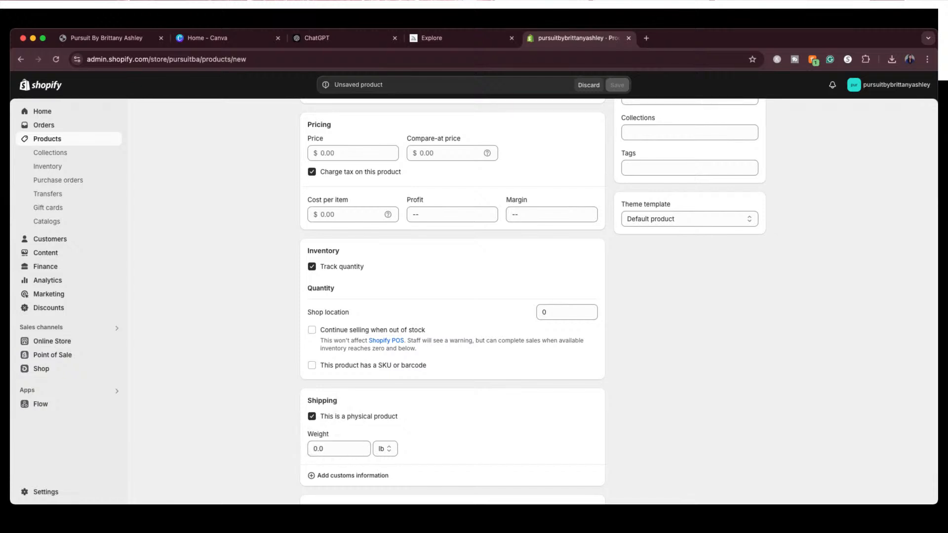
{"action": "scroll", "coordinate": [600, 335], "scroll_direction": "up", "scroll_amount": 7}
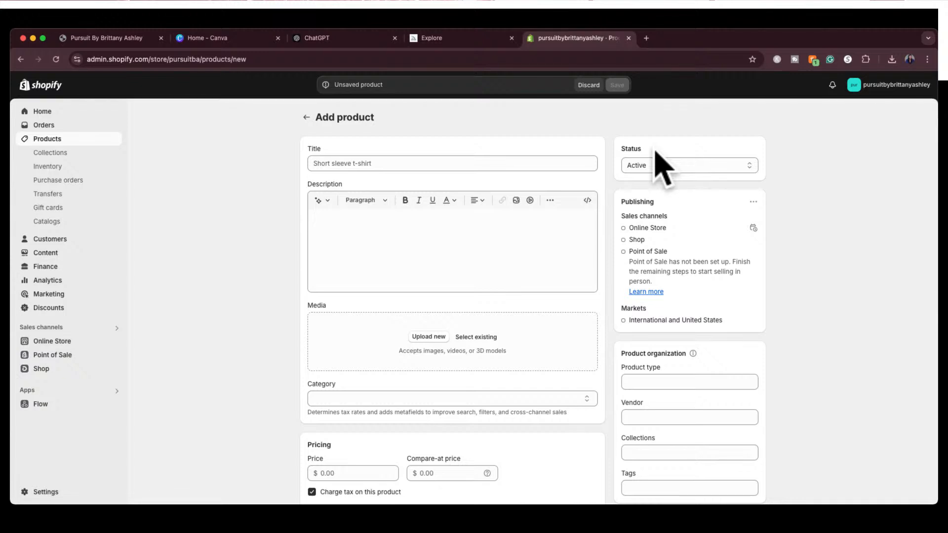
Check the product status options, keeping Active, and look over the product organization, pricing, inventory and shipping fields again
{"action": "left_click", "coordinate": [660, 166]}
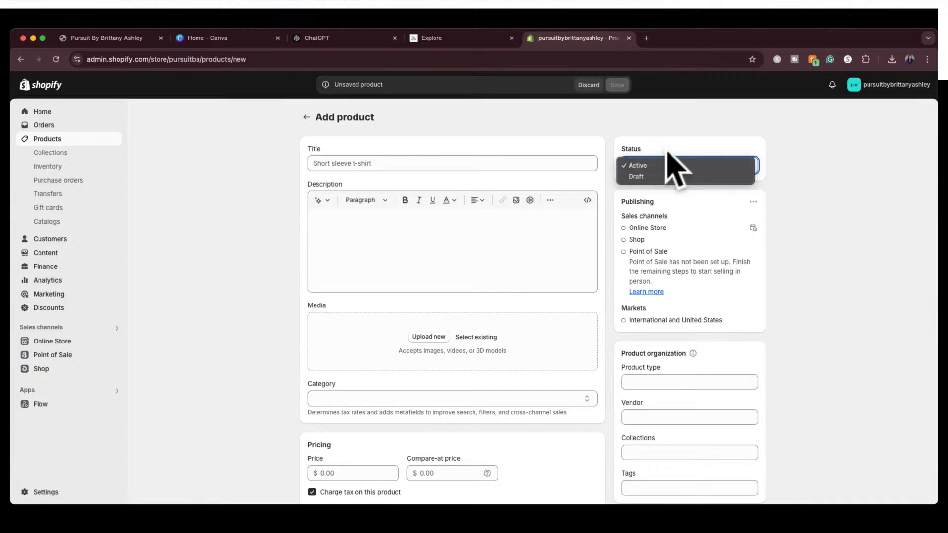
{"action": "left_click", "coordinate": [670, 165]}
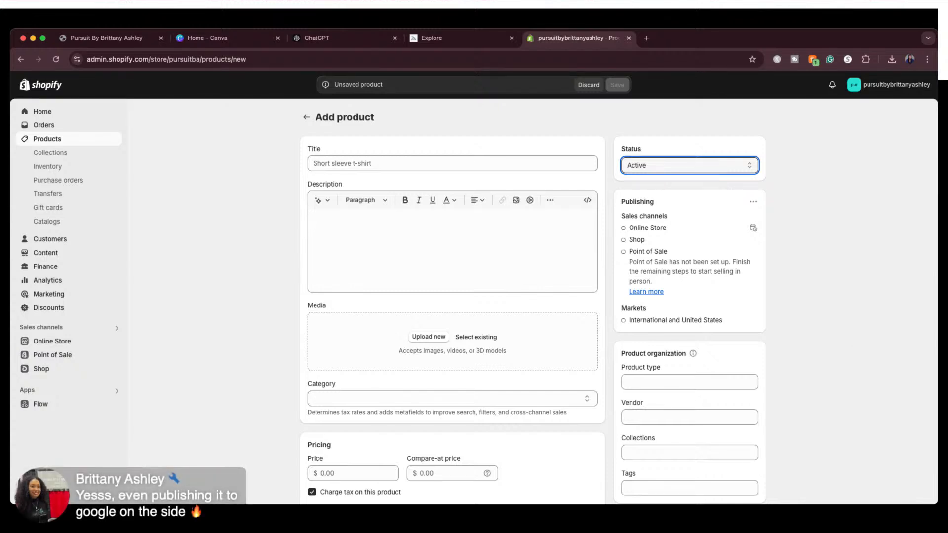
{"action": "scroll", "coordinate": [620, 304], "scroll_direction": "down", "scroll_amount": 1}
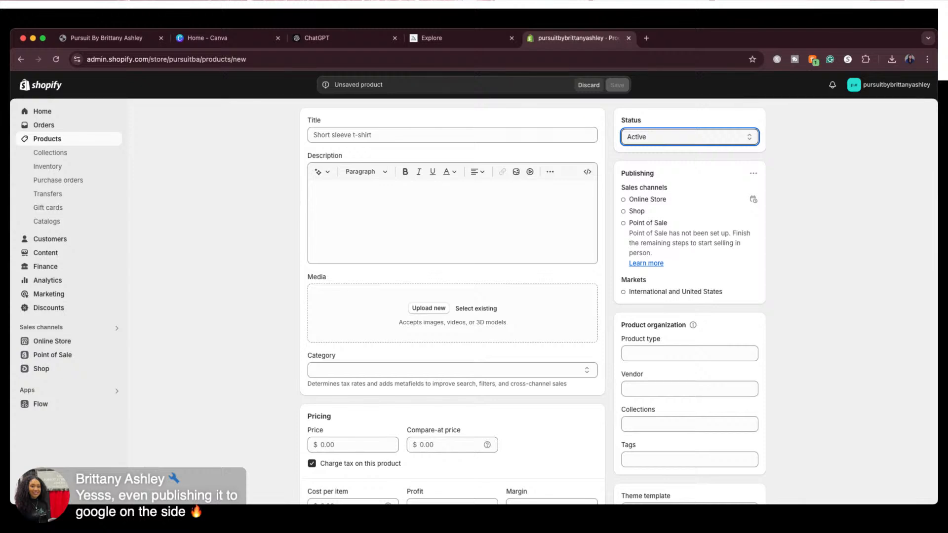
{"action": "scroll", "coordinate": [453, 296], "scroll_direction": "down", "scroll_amount": 3}
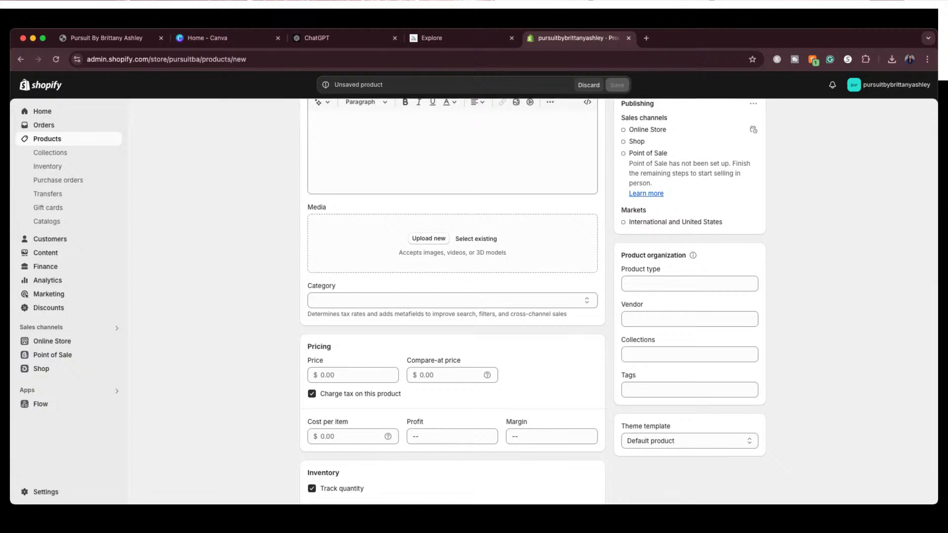
{"action": "scroll", "coordinate": [452, 296], "scroll_direction": "down", "scroll_amount": 4}
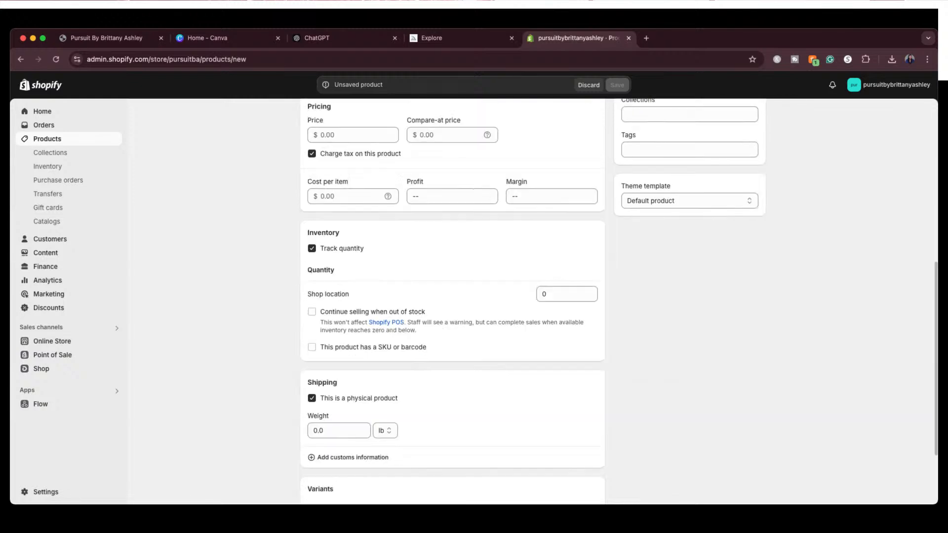
{"action": "scroll", "coordinate": [452, 296], "scroll_direction": "up", "scroll_amount": 6}
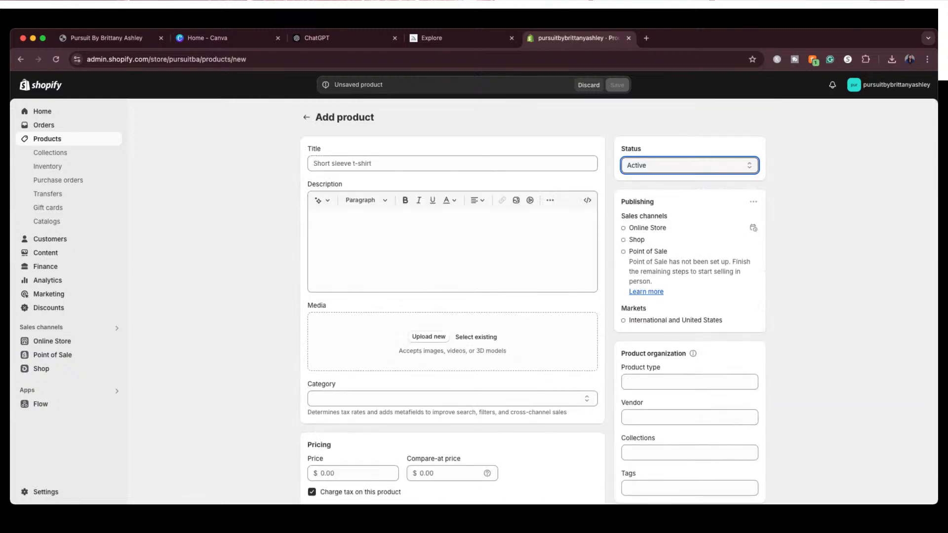
Switch to the live Pursuit storefront and look through the home page's banner, featured products and new arrivals
{"action": "left_click", "coordinate": [123, 34]}
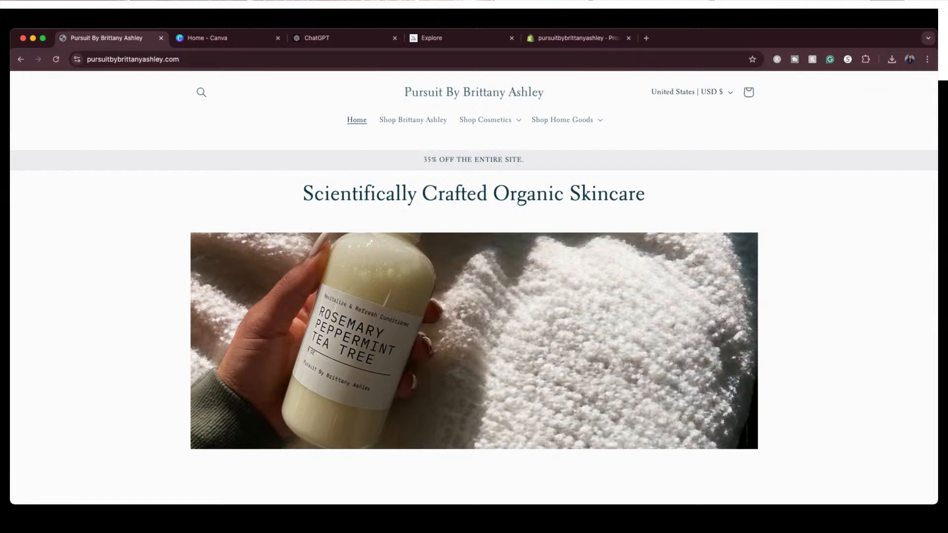
{"action": "scroll", "coordinate": [772, 264], "scroll_direction": "down", "scroll_amount": 1}
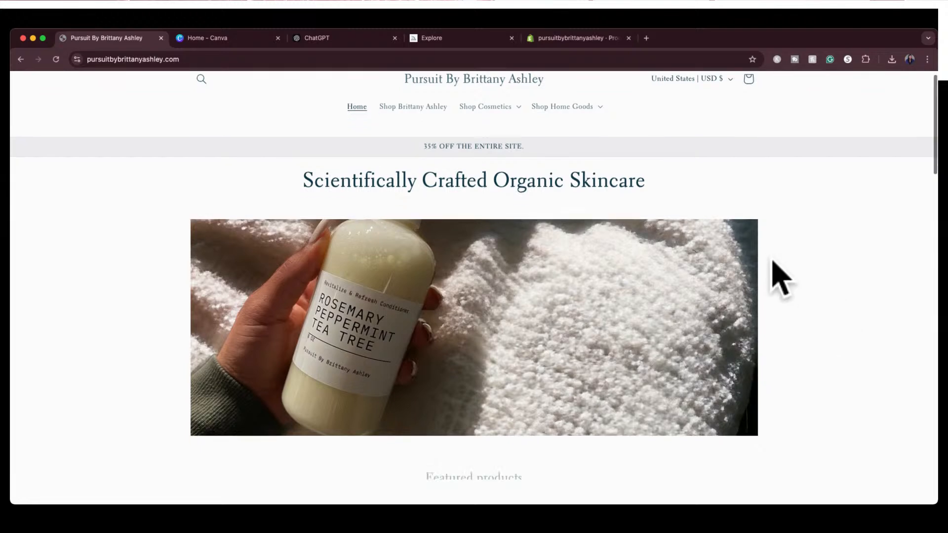
{"action": "scroll", "coordinate": [773, 263], "scroll_direction": "down", "scroll_amount": 5}
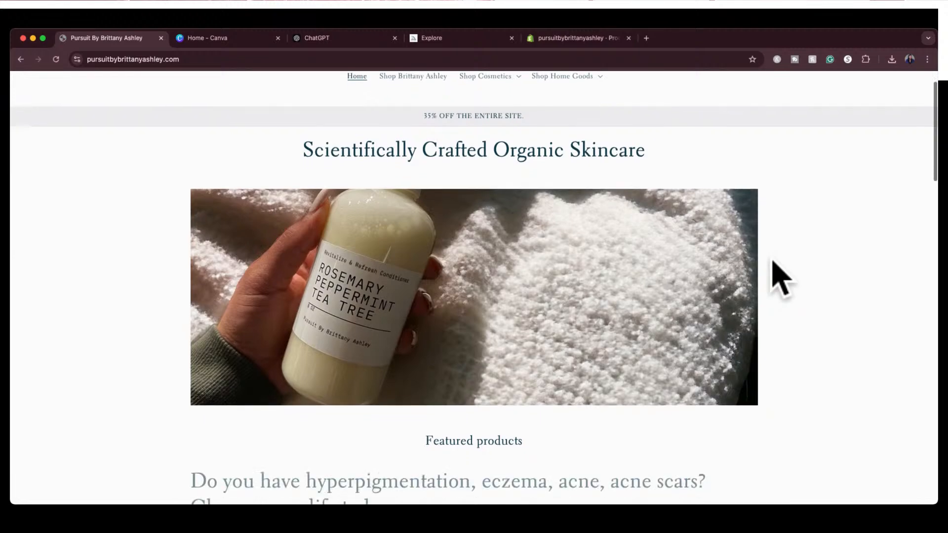
{"action": "scroll", "coordinate": [773, 262], "scroll_direction": "down", "scroll_amount": 13}
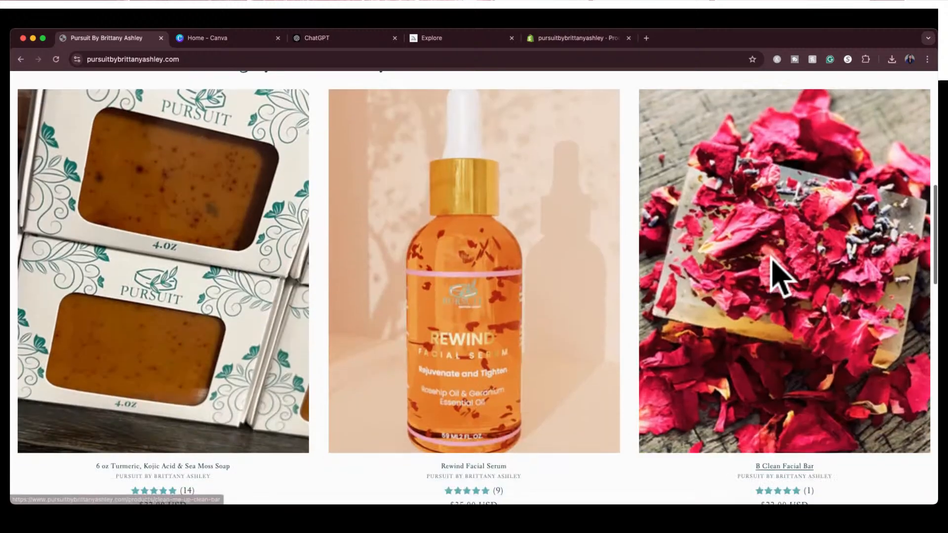
{"action": "scroll", "coordinate": [777, 279], "scroll_direction": "down", "scroll_amount": 14}
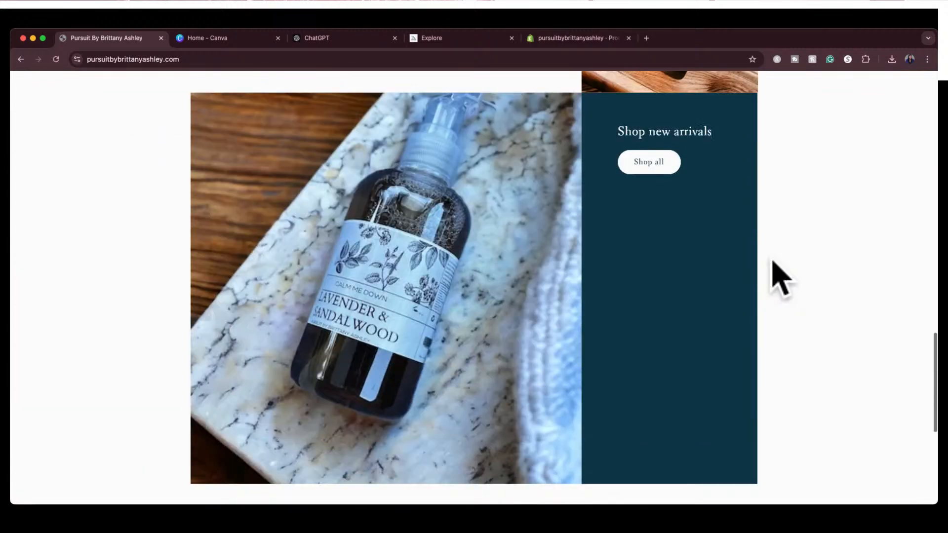
Return to the top of the storefront's home page, open the full product catalog and look over its first listings
{"action": "scroll", "coordinate": [773, 262], "scroll_direction": "up", "scroll_amount": 20}
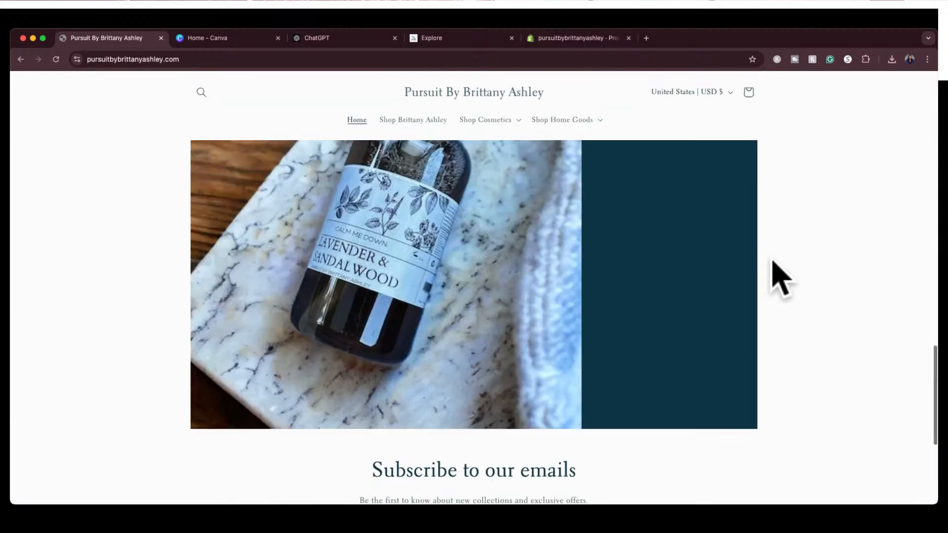
{"action": "scroll", "coordinate": [777, 275], "scroll_direction": "up", "scroll_amount": 9}
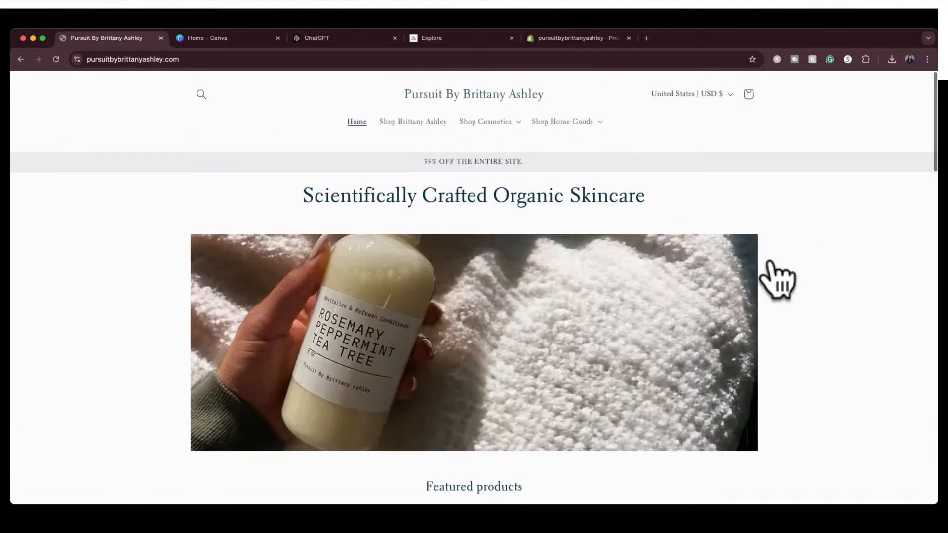
{"action": "left_click", "coordinate": [403, 123]}
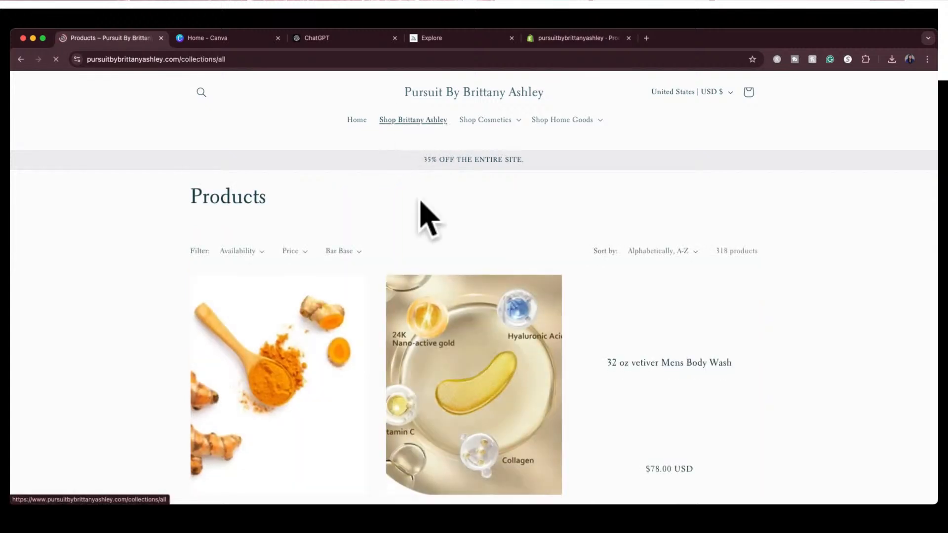
{"action": "scroll", "coordinate": [421, 202], "scroll_direction": "down", "scroll_amount": 1}
{"action": "scroll", "coordinate": [423, 211], "scroll_direction": "down", "scroll_amount": 3}
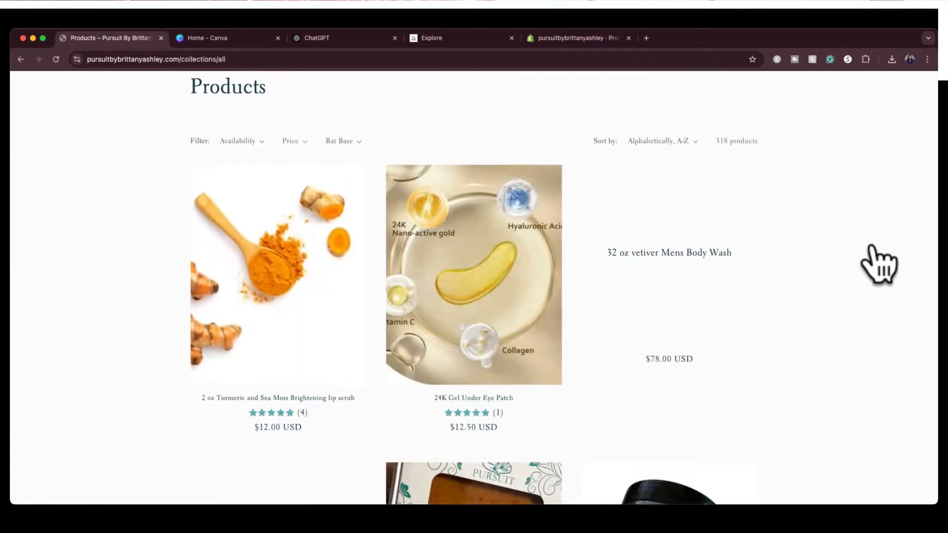
{"action": "scroll", "coordinate": [878, 266], "scroll_direction": "down", "scroll_amount": 7}
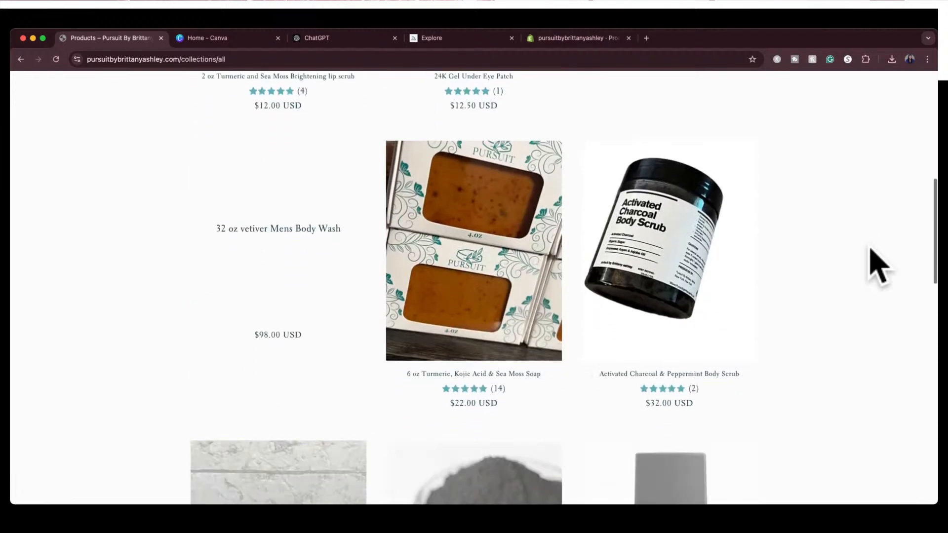
Examine the catalog's listing photos, product names, ratings and prices, from the lip scrub down to the foundation makeup
{"action": "scroll", "coordinate": [877, 266], "scroll_direction": "up", "scroll_amount": 4}
{"action": "scroll", "coordinate": [876, 265], "scroll_direction": "up", "scroll_amount": 2}
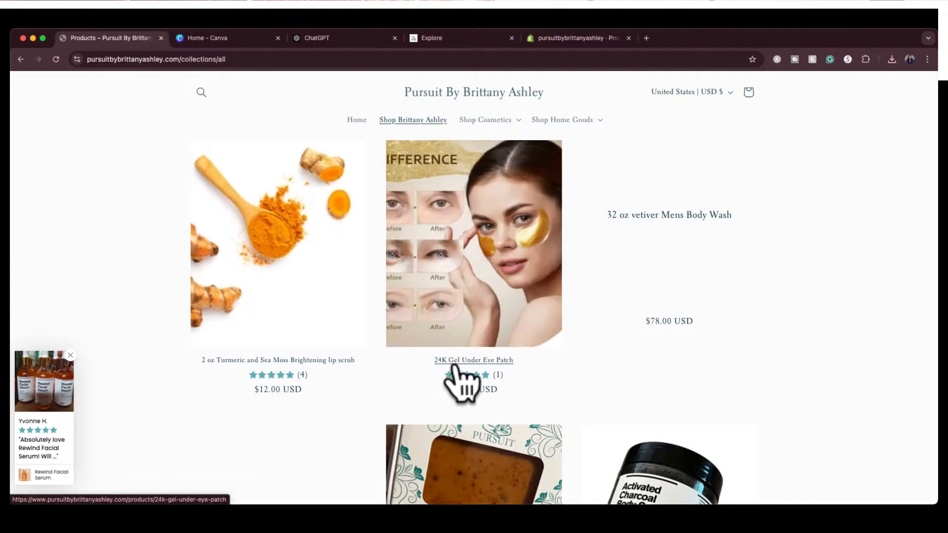
{"action": "scroll", "coordinate": [777, 358], "scroll_direction": "down", "scroll_amount": 1}
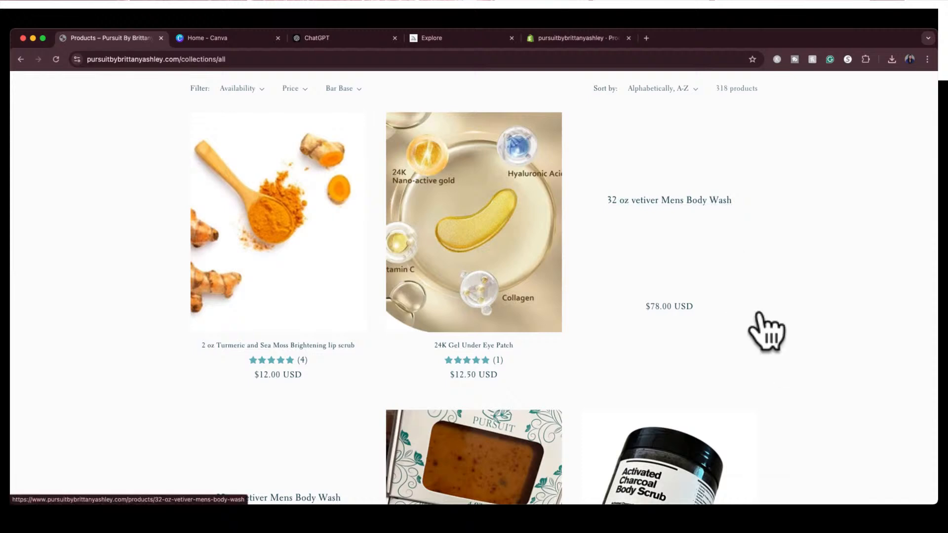
{"action": "scroll", "coordinate": [768, 330], "scroll_direction": "down", "scroll_amount": 4}
{"action": "scroll", "coordinate": [768, 329], "scroll_direction": "down", "scroll_amount": 1}
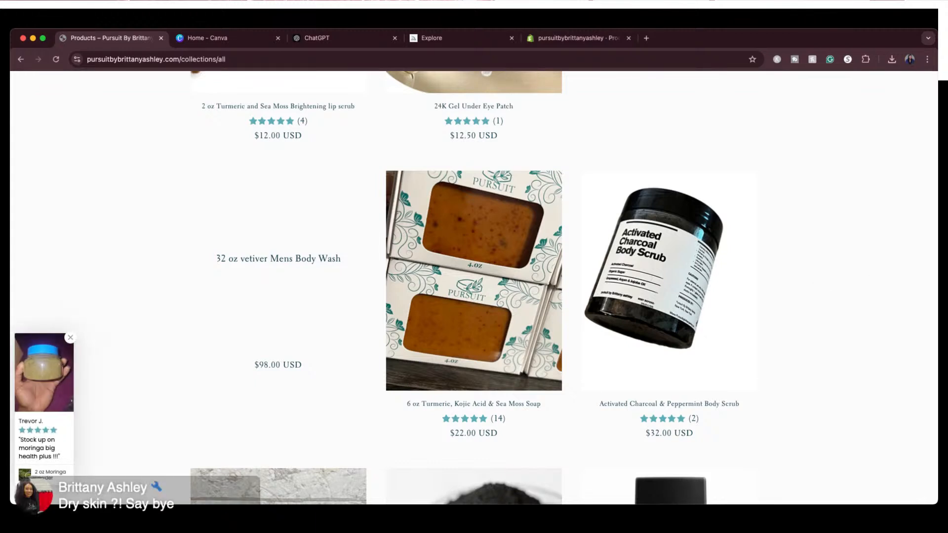
{"action": "scroll", "coordinate": [474, 286], "scroll_direction": "down", "scroll_amount": 8}
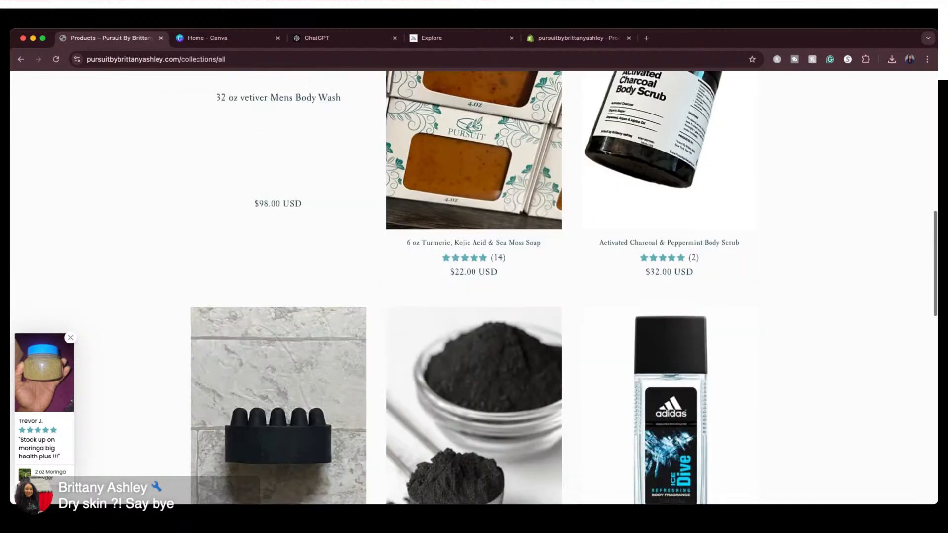
{"action": "scroll", "coordinate": [474, 287], "scroll_direction": "down", "scroll_amount": 3}
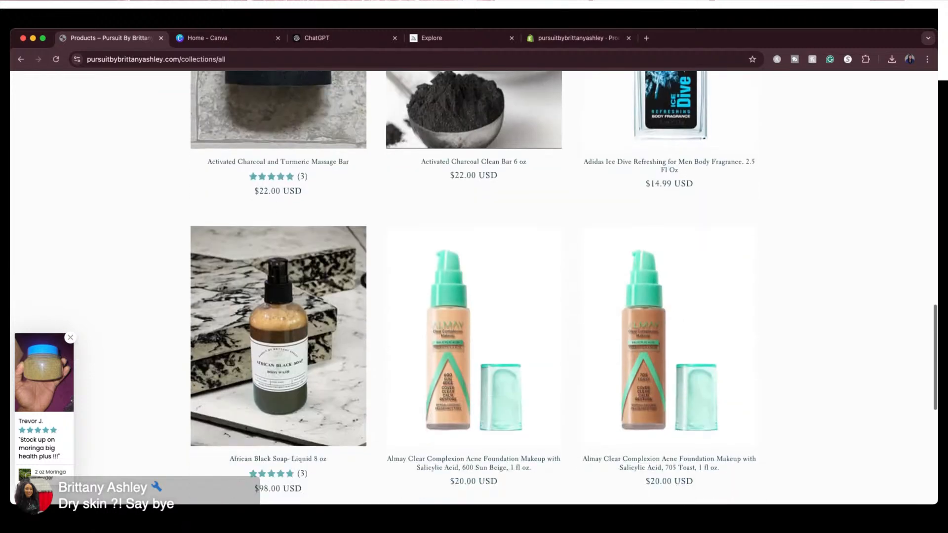
{"action": "scroll", "coordinate": [474, 286], "scroll_direction": "up", "scroll_amount": 12}
{"action": "scroll", "coordinate": [474, 287], "scroll_direction": "up", "scroll_amount": 3}
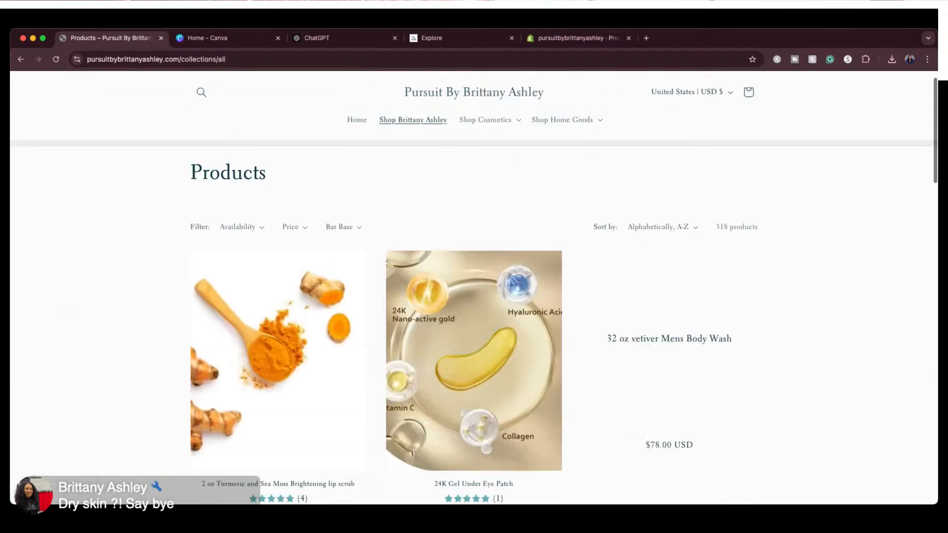
Open the 2 oz Turmeric and Sea Moss Brightening lip scrub product page and copy its title
{"action": "scroll", "coordinate": [474, 286], "scroll_direction": "down", "scroll_amount": 2}
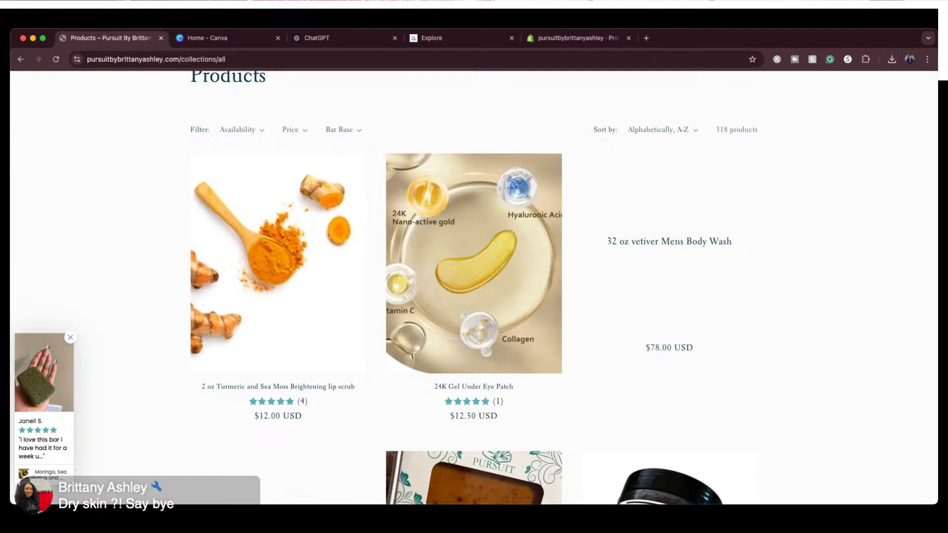
{"action": "right_click", "coordinate": [258, 387]}
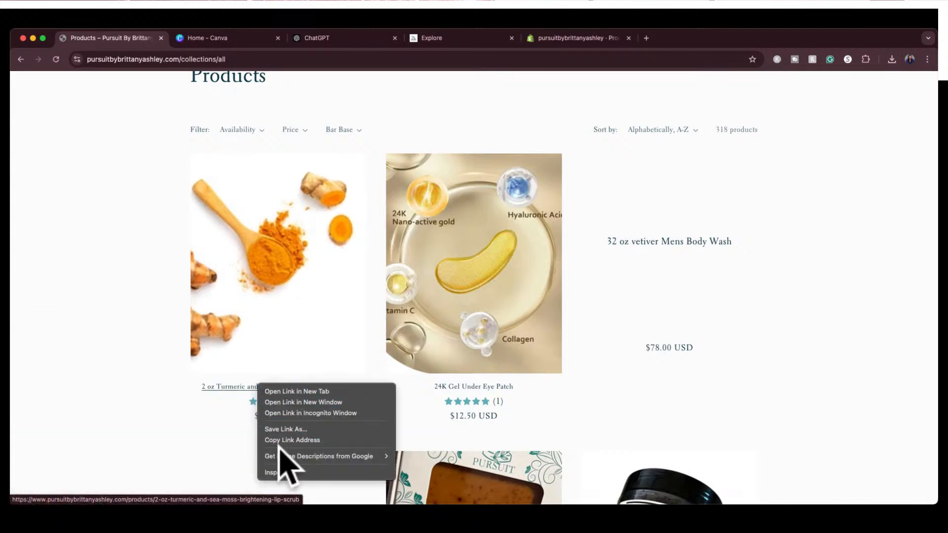
{"action": "left_click", "coordinate": [200, 452]}
{"action": "left_click", "coordinate": [337, 387]}
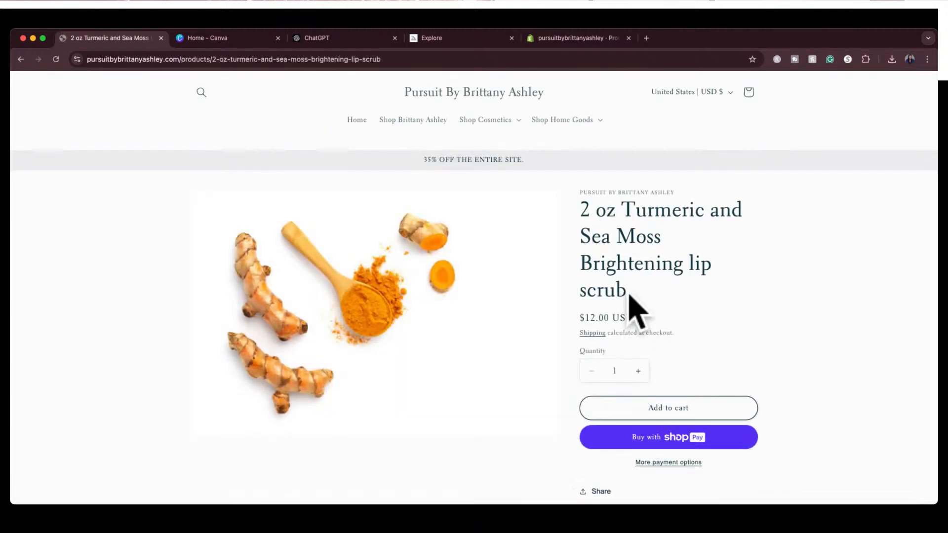
{"action": "left_click_drag", "start_coordinate": [627, 295], "coordinate": [584, 220]}
{"action": "key", "text": "super+c"}
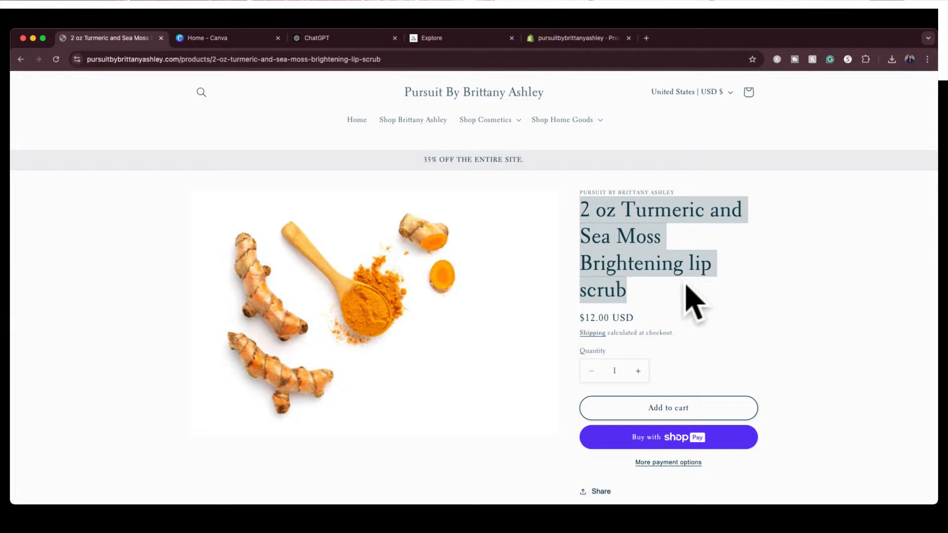
Switch to ChatGPT and request an "organic fun name for this product I'm selling on shopify: 2 oz Turmeric and Sea Moss Brightening lip scrub"
{"action": "left_click", "coordinate": [340, 38]}
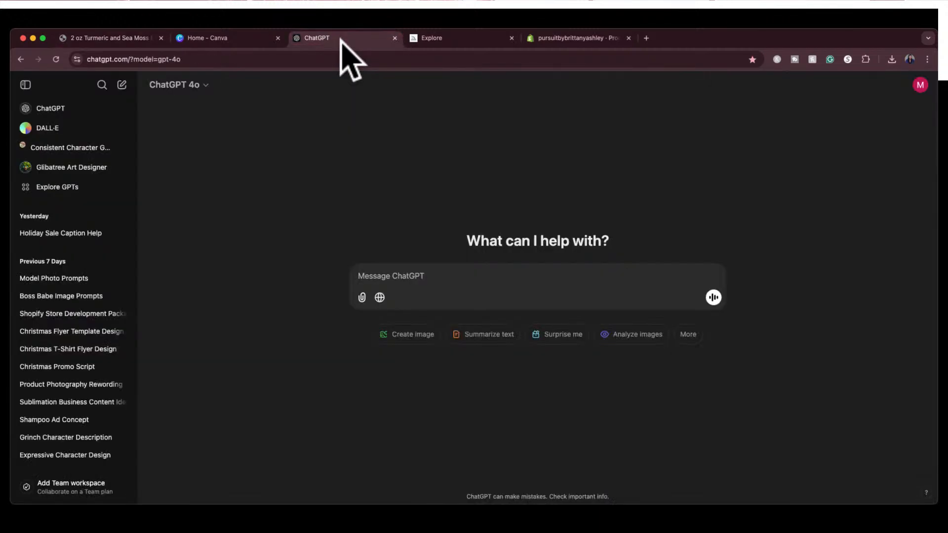
{"action": "left_click", "coordinate": [404, 279]}
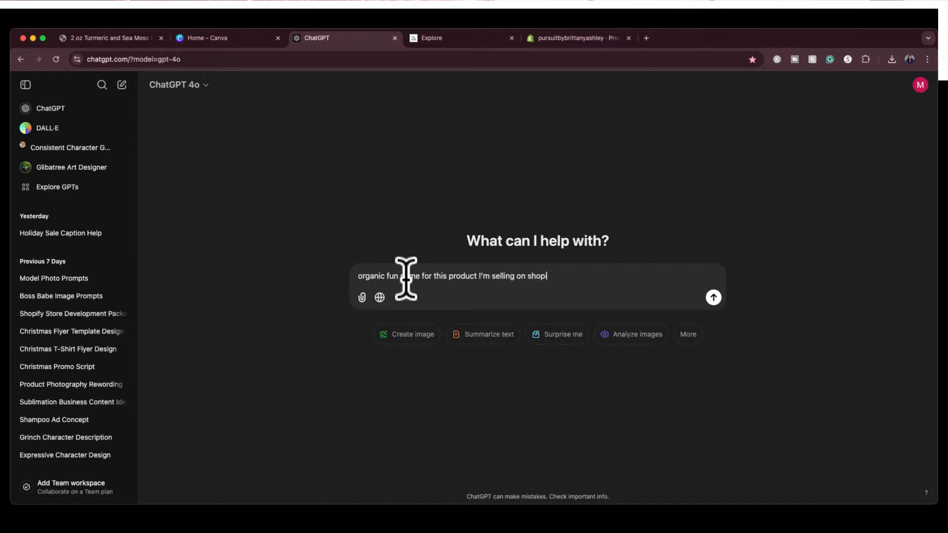
{"action": "key", "text": "super+v"}
{"action": "key", "text": "Return"}
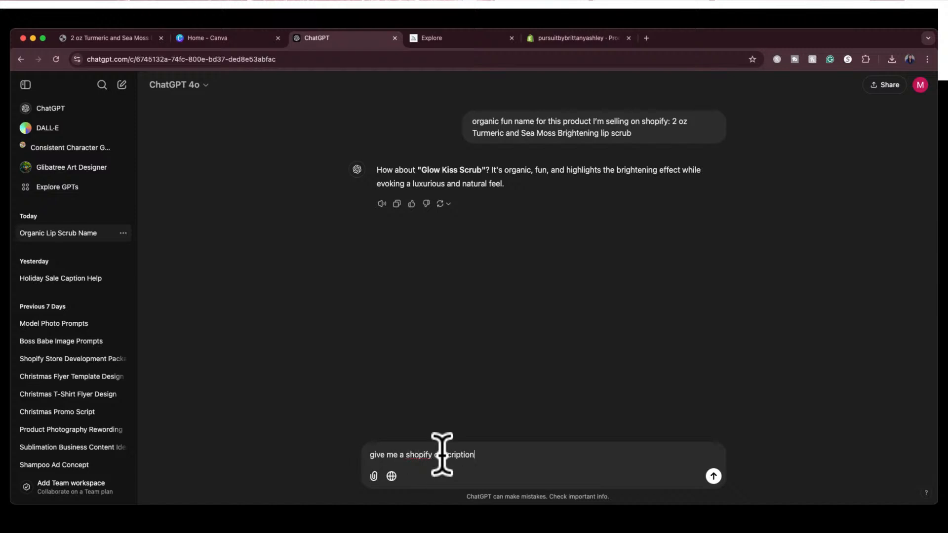
Send the follow-up "give me a shopify description" and read through the generated product description
{"action": "key", "text": "Return"}
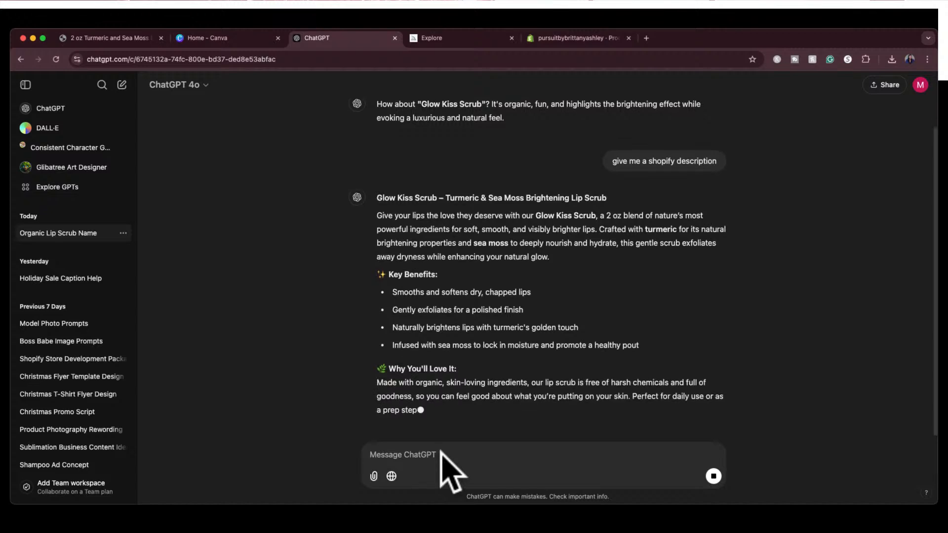
{"action": "scroll", "coordinate": [661, 291], "scroll_direction": "up", "scroll_amount": 1}
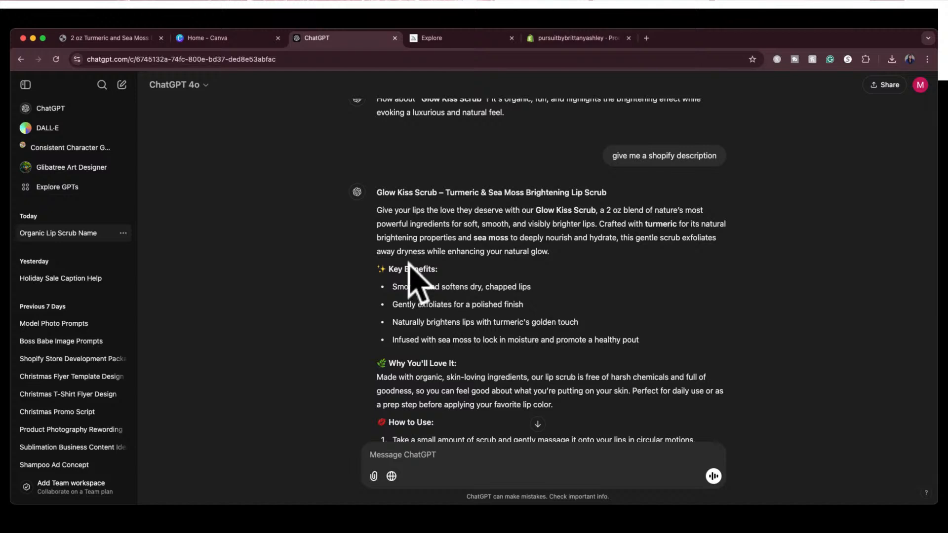
{"action": "scroll", "coordinate": [459, 289], "scroll_direction": "down", "scroll_amount": 1}
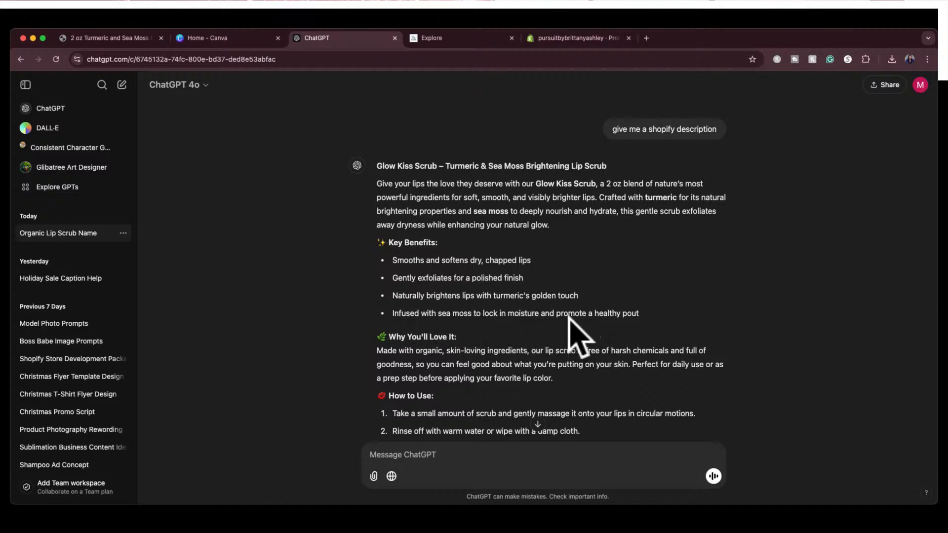
{"action": "scroll", "coordinate": [636, 331], "scroll_direction": "down", "scroll_amount": 3}
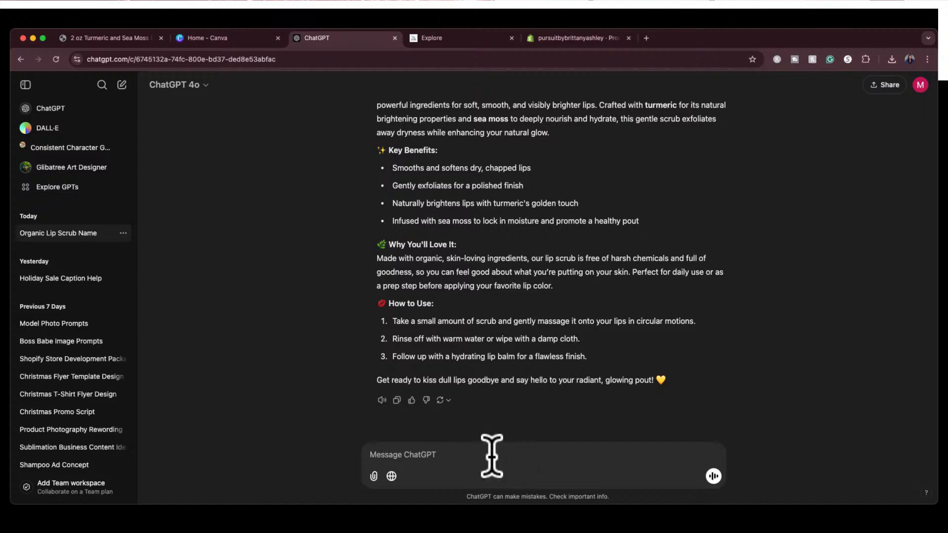
{"action": "type", "text": "t is a midjourney prompt i ca"}
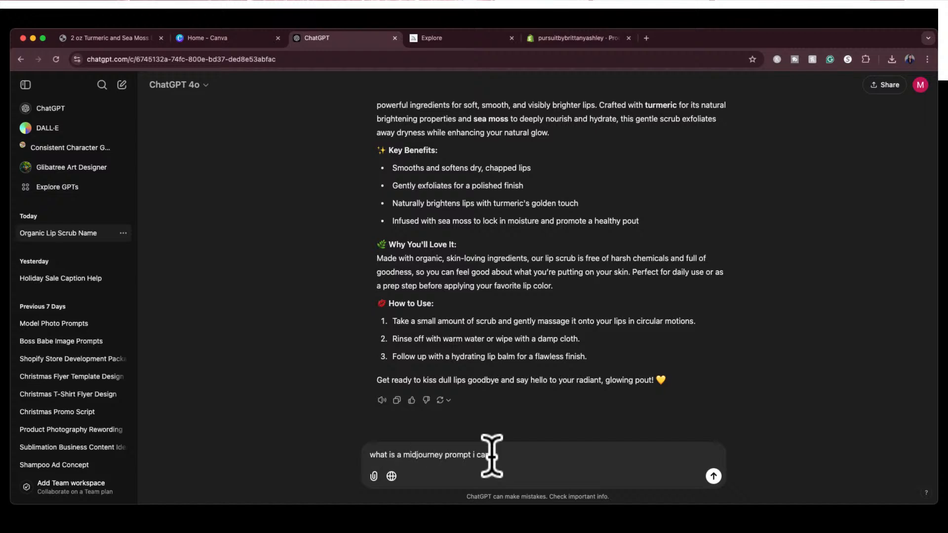
{"action": "key", "text": "super+a"}
Send "write me a midjourney prompt for this product" and select the full text of the generated image prompt
{"action": "type", "text": "write"}
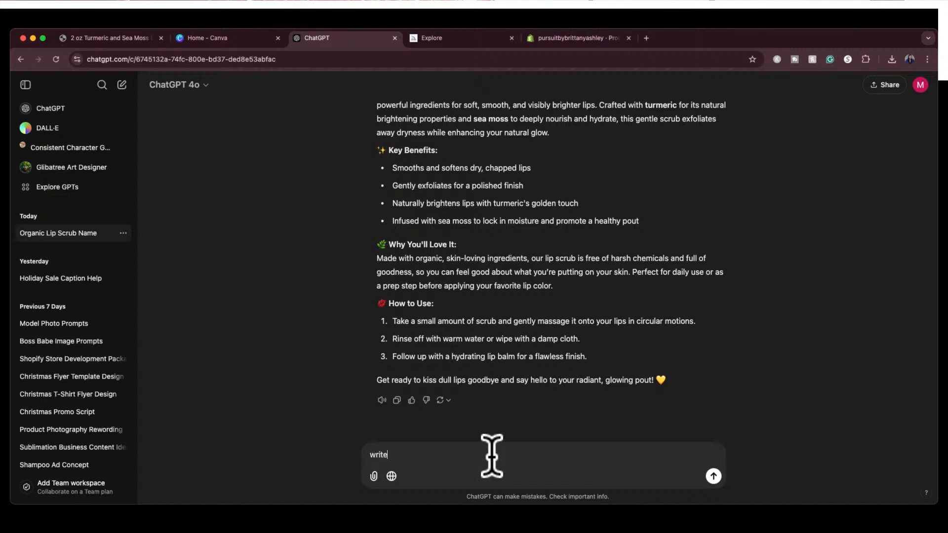
{"action": "type", "text": " me a midjourney prompt for this produ"}
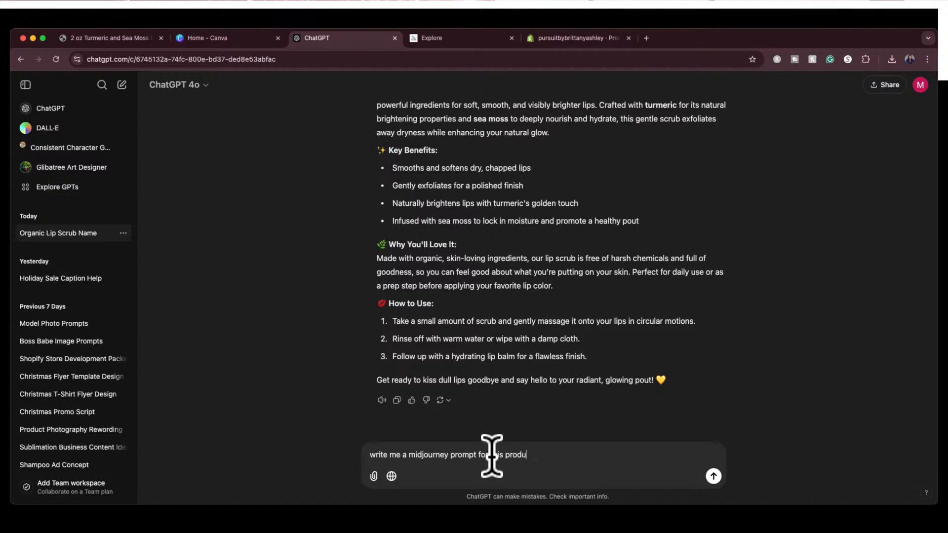
{"action": "type", "text": "ct"}
{"action": "key", "text": "Return"}
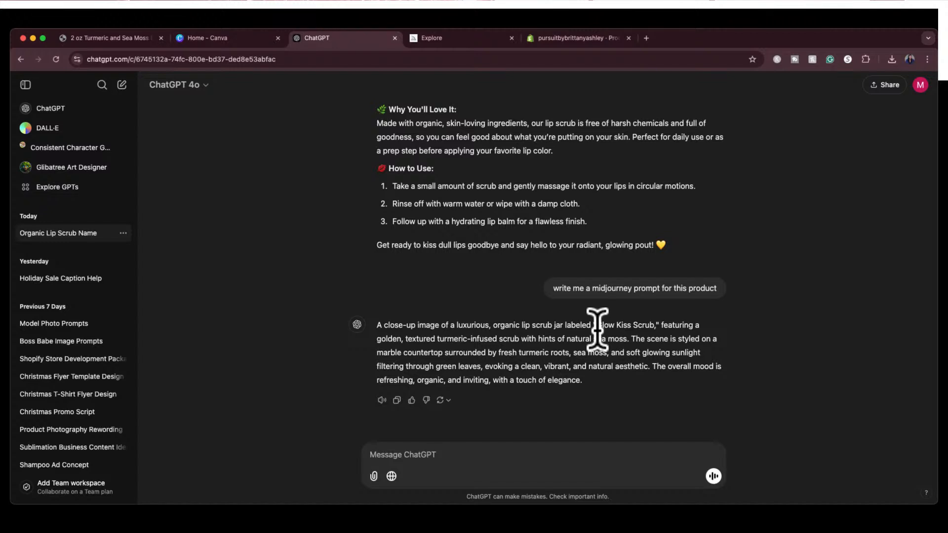
{"action": "left_click_drag", "start_coordinate": [597, 325], "coordinate": [657, 325]}
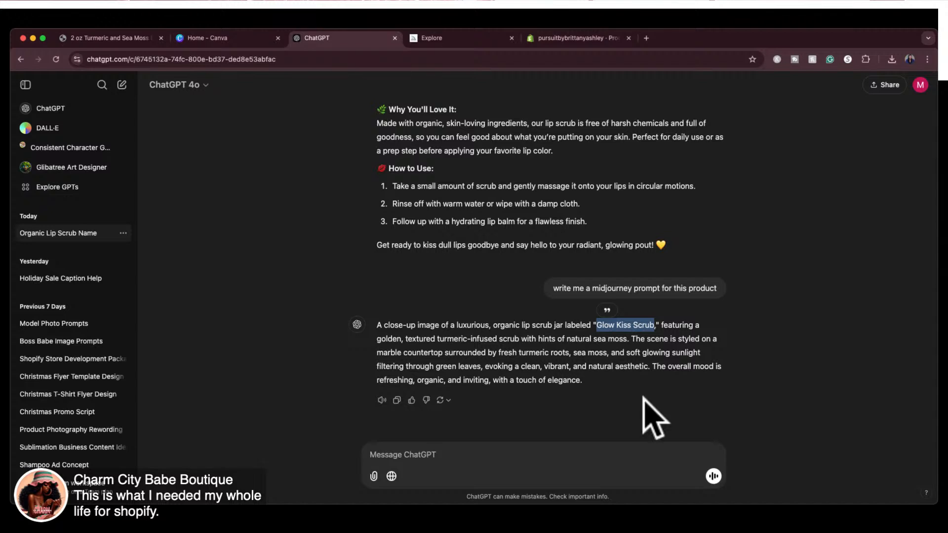
{"action": "left_click_drag", "start_coordinate": [585, 389], "coordinate": [370, 321]}
{"action": "key", "text": "super+c"}
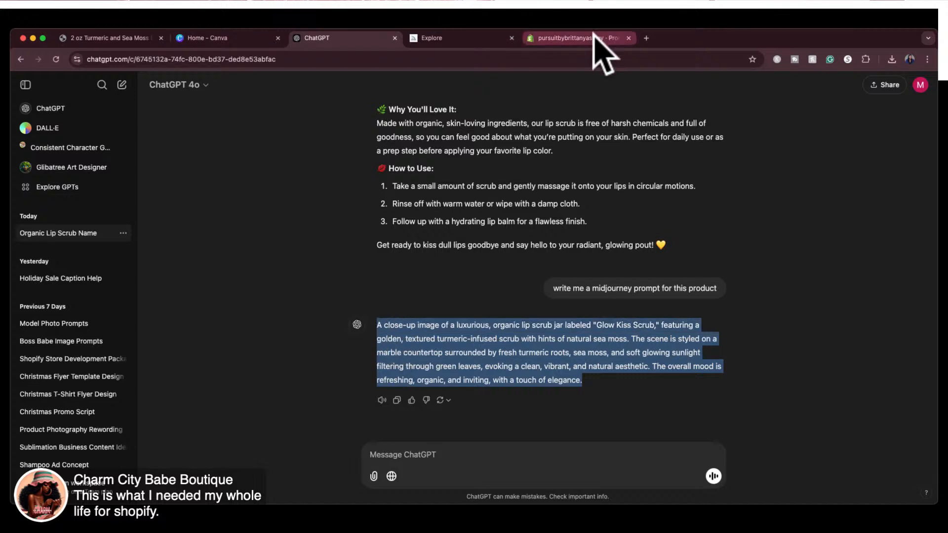
Switch back to the storefront's lip scrub page and examine its product photo enlarged and within the page layout
{"action": "left_click", "coordinate": [131, 37]}
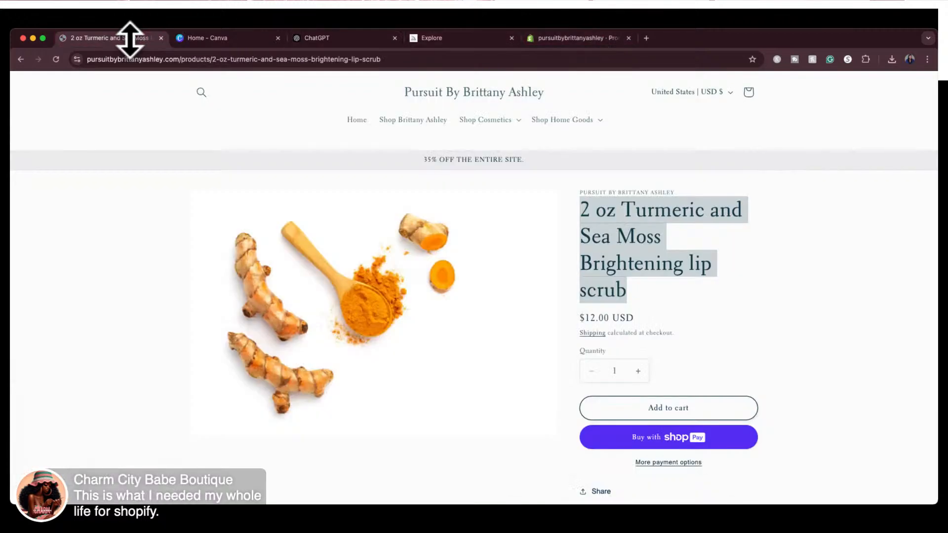
{"action": "scroll", "coordinate": [382, 385], "scroll_direction": "down", "scroll_amount": 2}
{"action": "scroll", "coordinate": [380, 381], "scroll_direction": "up", "scroll_amount": 2}
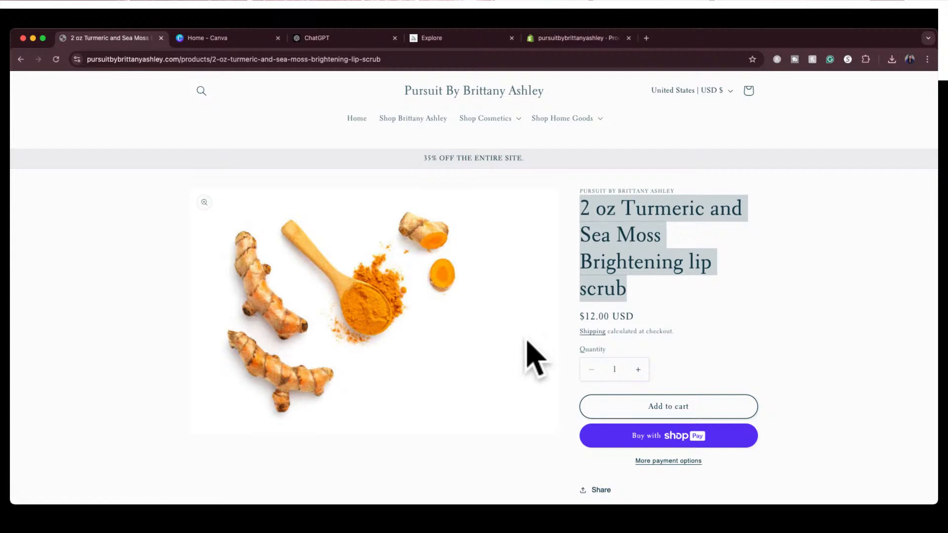
{"action": "left_click", "coordinate": [547, 308]}
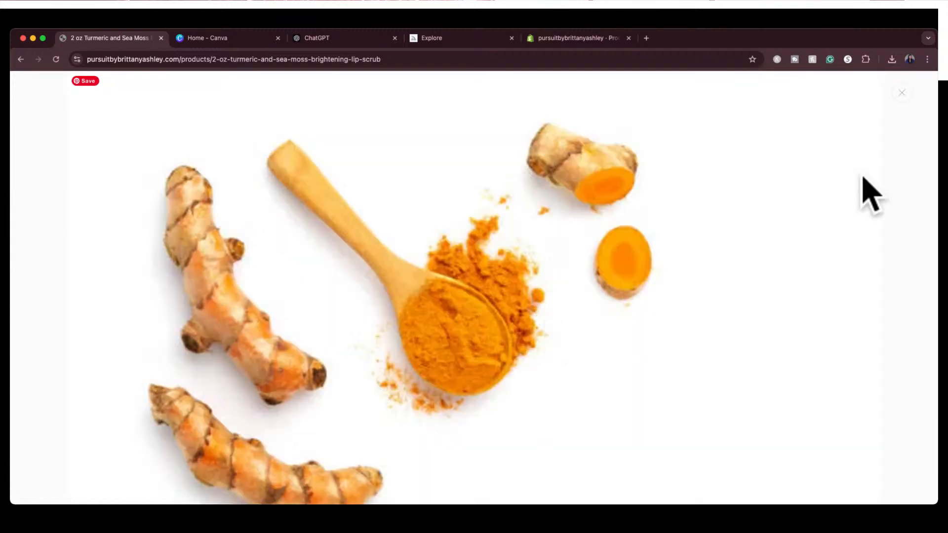
{"action": "left_click", "coordinate": [902, 94]}
{"action": "left_click", "coordinate": [742, 309]}
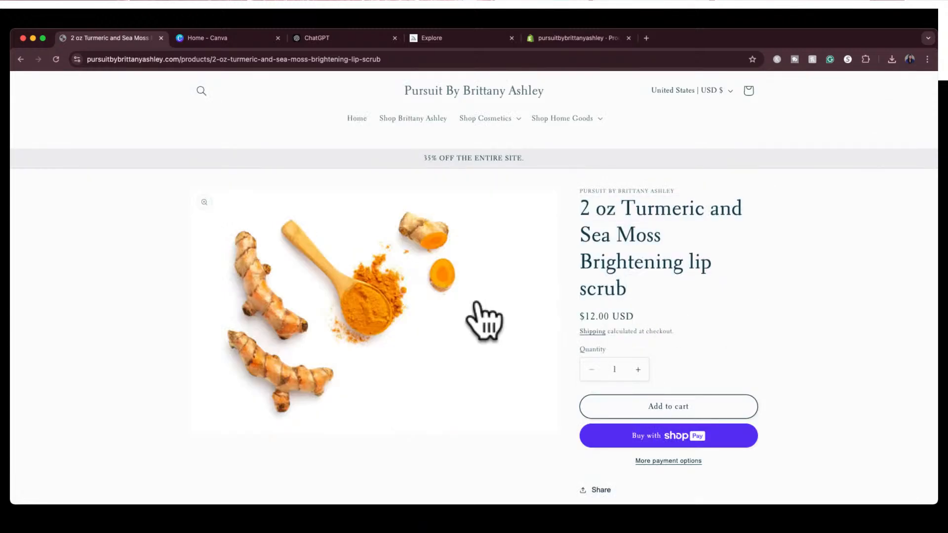
{"action": "scroll", "coordinate": [484, 321], "scroll_direction": "down", "scroll_amount": 1}
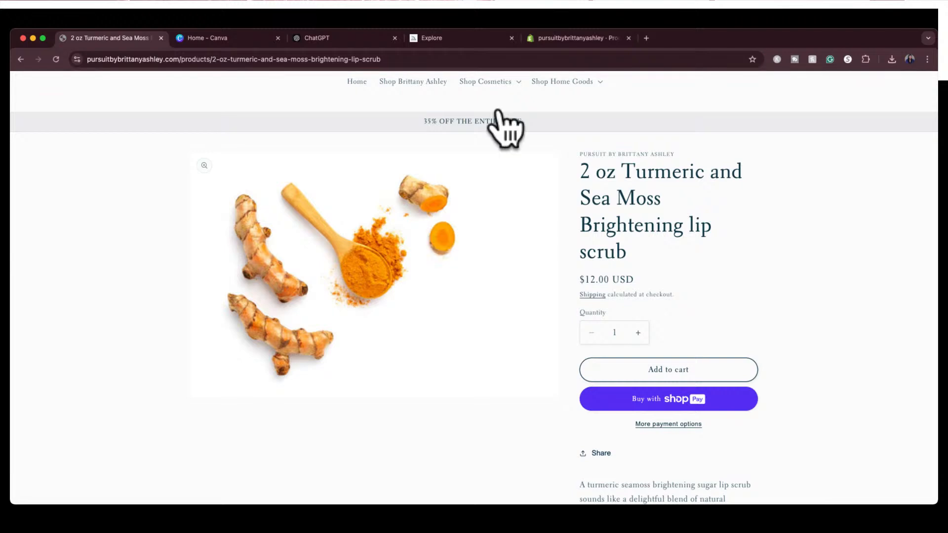
Switch to Midjourney's Create page and paste the copied lip scrub prompt as a new image prompt
{"action": "left_click", "coordinate": [446, 40]}
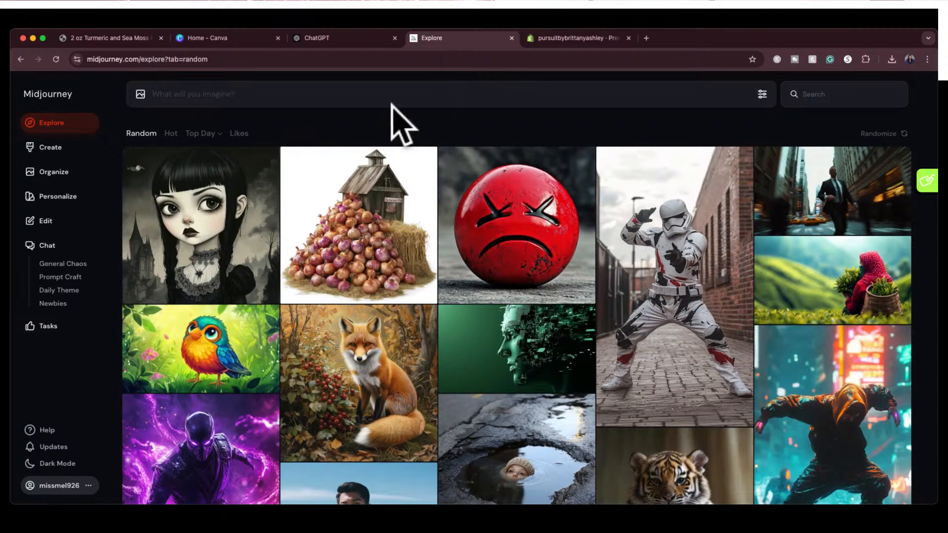
{"action": "left_click", "coordinate": [63, 150]}
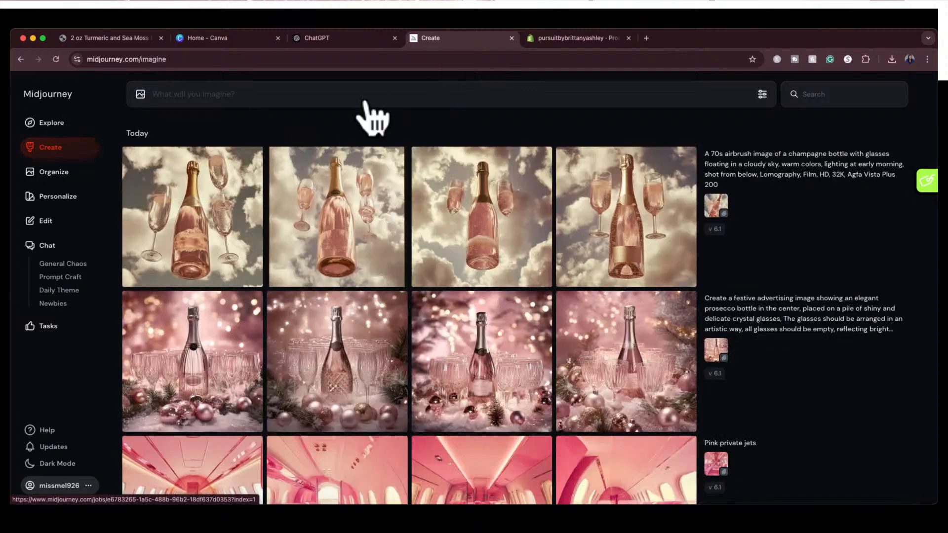
{"action": "left_click", "coordinate": [365, 94]}
{"action": "key", "text": "super+v"}
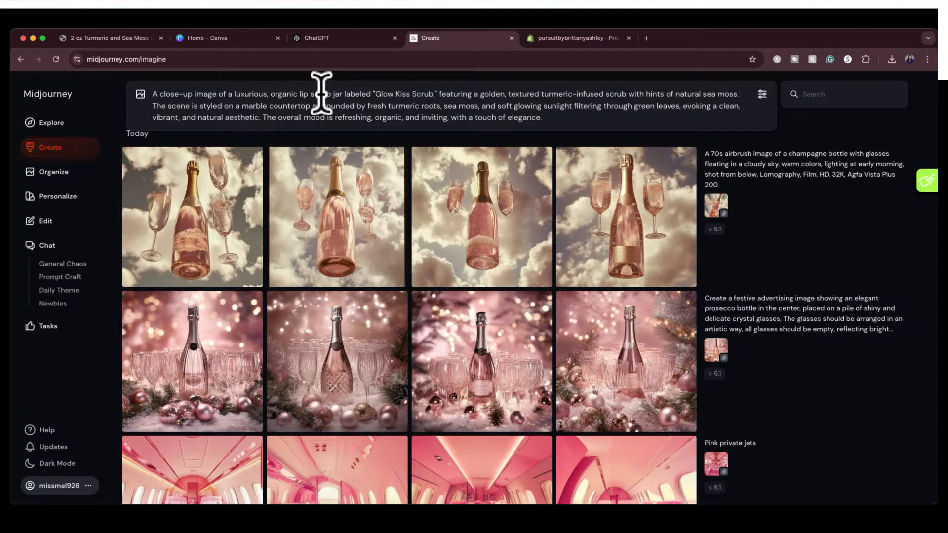
Remove the phrase labeled "Glow Kiss Scrub," from the image prompt
{"action": "left_click", "coordinate": [344, 95]}
{"action": "left_click_drag", "start_coordinate": [344, 95], "coordinate": [436, 95]}
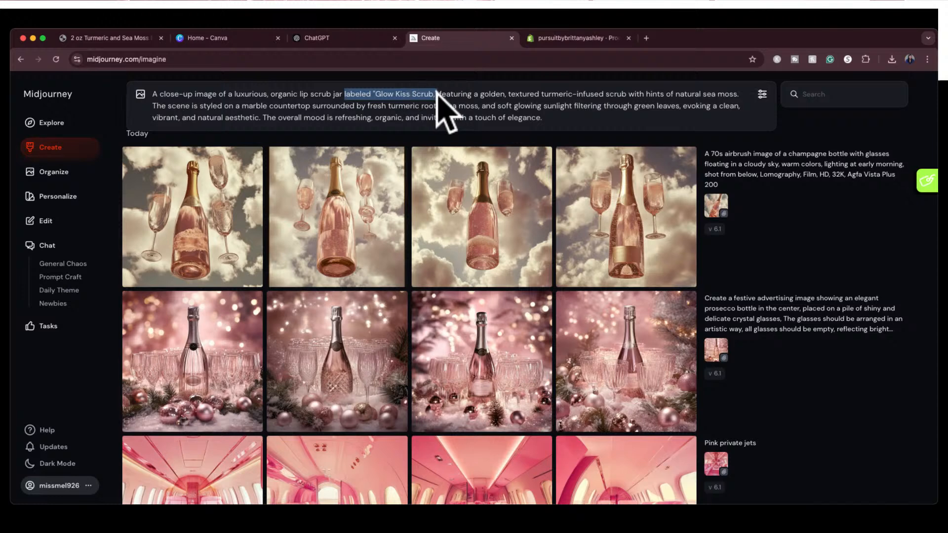
{"action": "key", "text": "BackSpace"}
{"action": "key", "text": "BackSpace"}
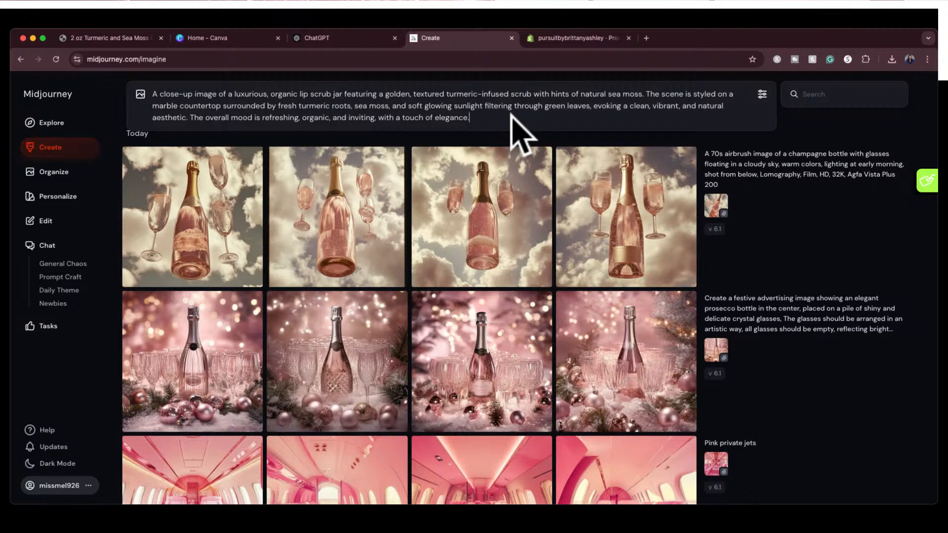
Review the image settings, keeping the square 1:1 size and version 6.1, and generate the lip scrub images
{"action": "left_click", "coordinate": [762, 94]}
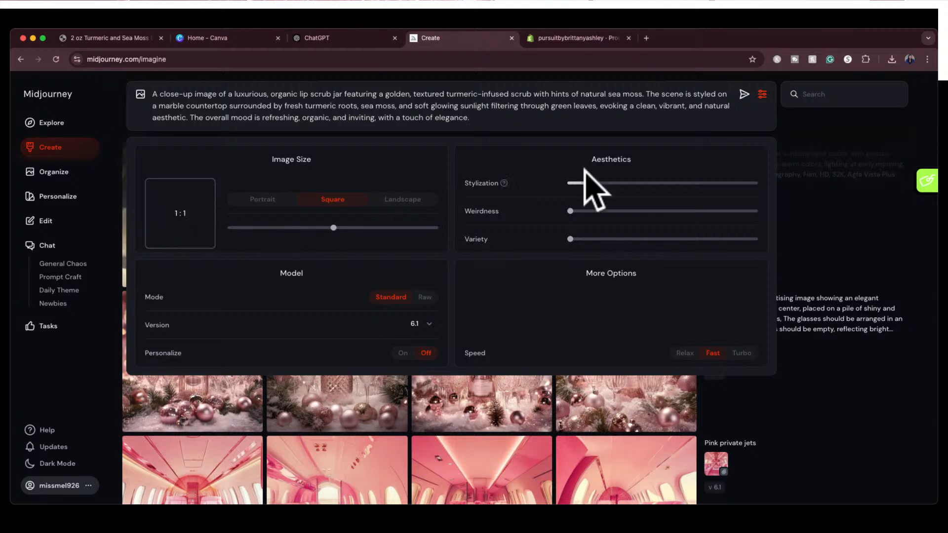
{"action": "mouse_move", "coordinate": [587, 179]}
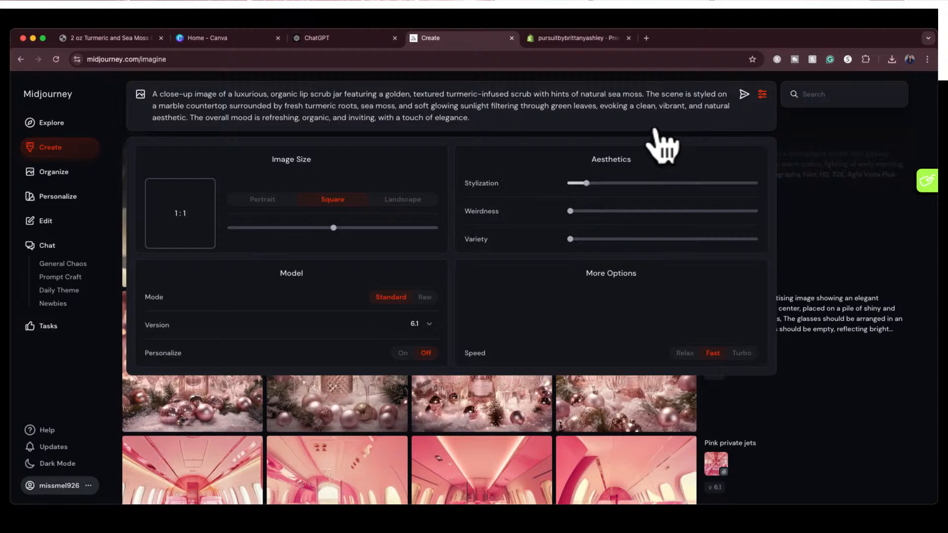
{"action": "left_click", "coordinate": [609, 118]}
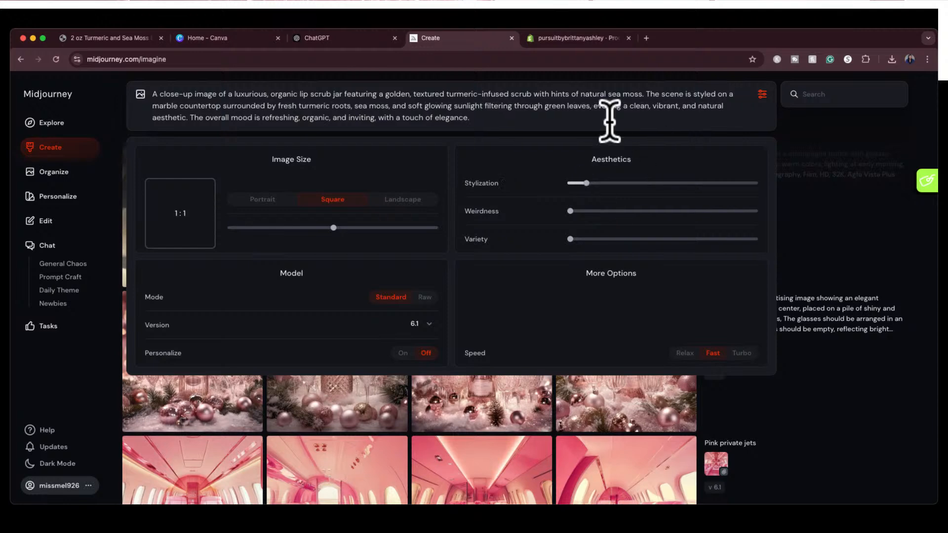
{"action": "key", "text": "Return"}
{"action": "left_click", "coordinate": [761, 94]}
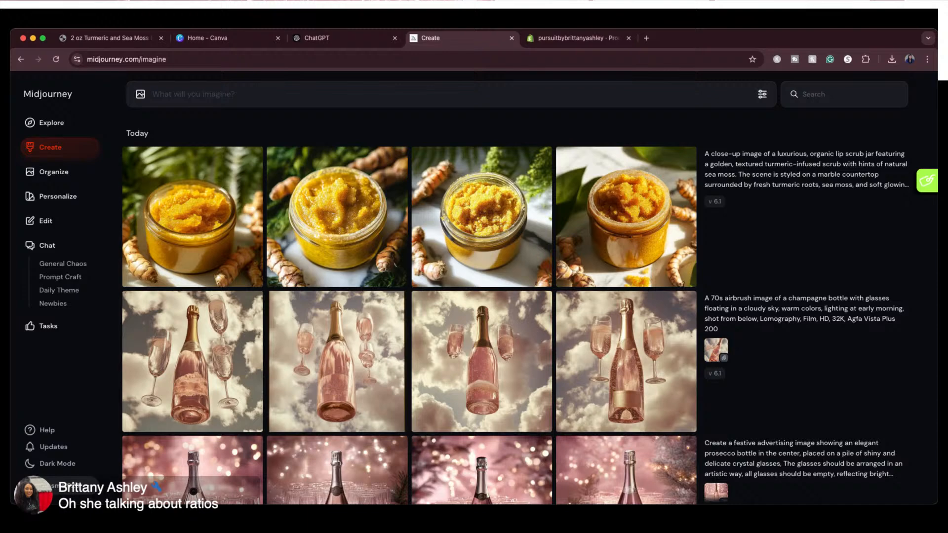
Look over the earlier generations, then open the third new lip scrub image and download it
{"action": "scroll", "coordinate": [409, 296], "scroll_direction": "down", "scroll_amount": 20}
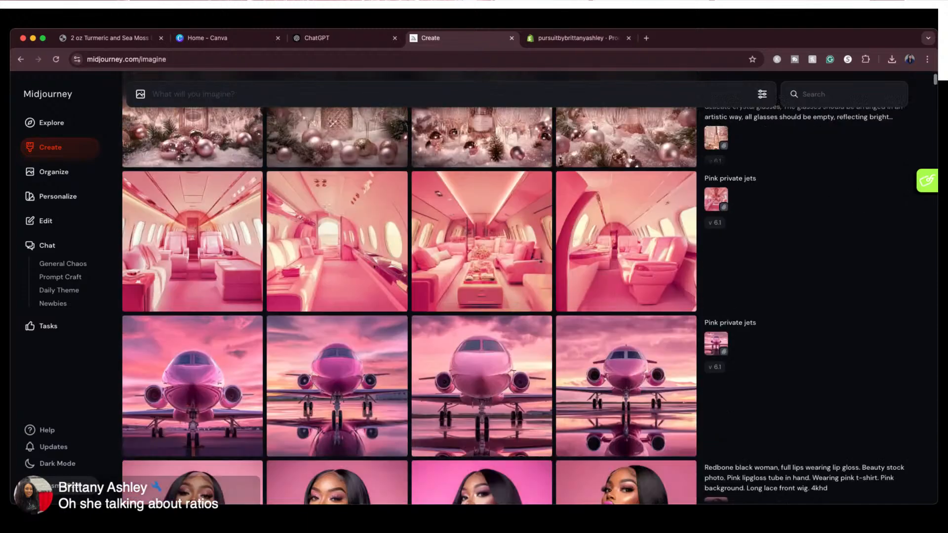
{"action": "scroll", "coordinate": [410, 296], "scroll_direction": "down", "scroll_amount": 20}
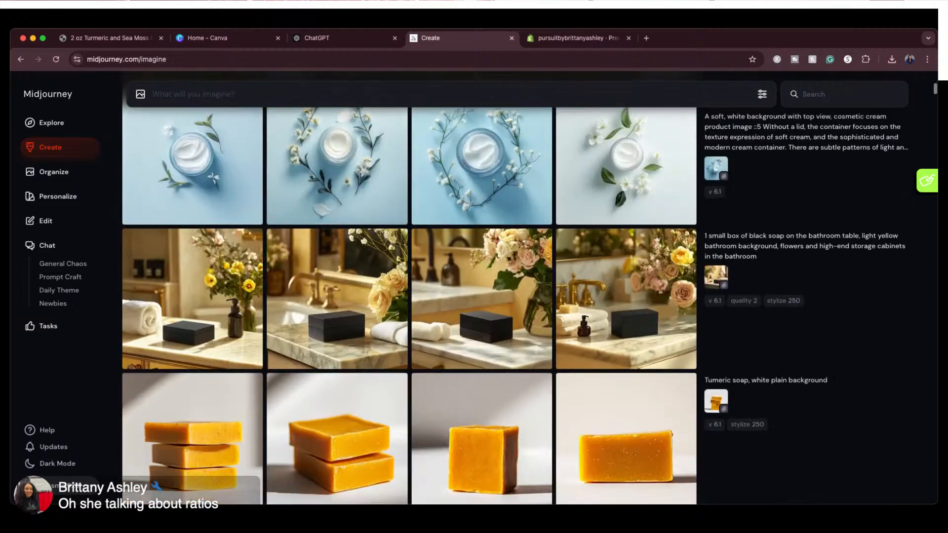
{"action": "scroll", "coordinate": [410, 296], "scroll_direction": "up", "scroll_amount": 3}
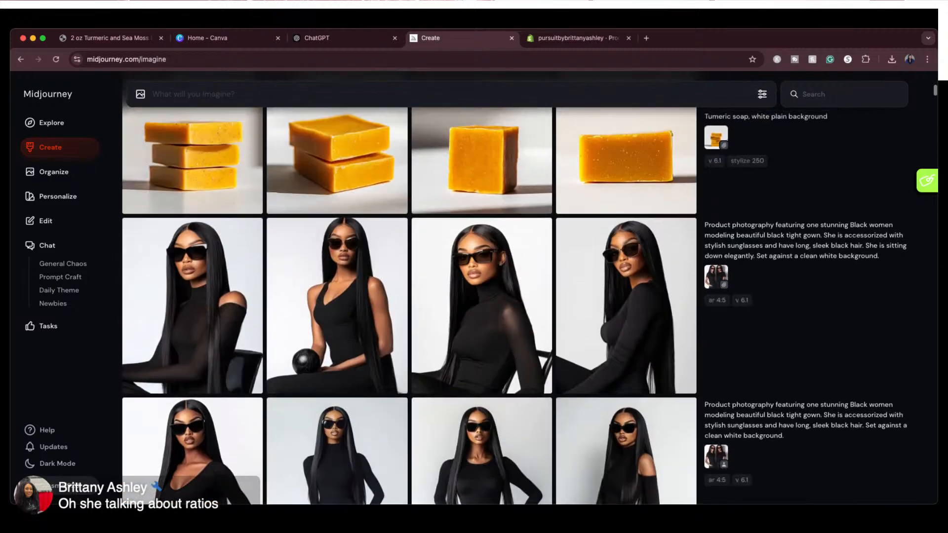
{"action": "scroll", "coordinate": [410, 296], "scroll_direction": "up", "scroll_amount": 2}
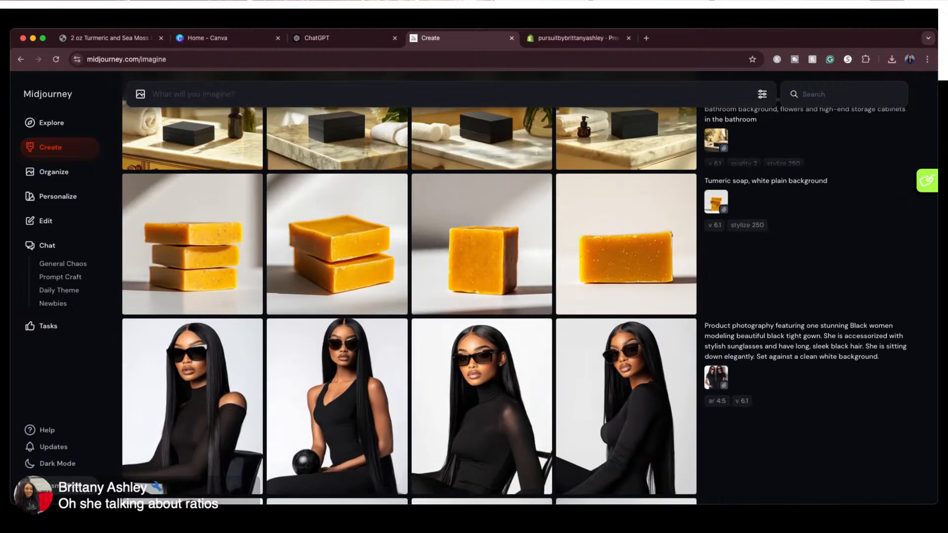
{"action": "scroll", "coordinate": [410, 296], "scroll_direction": "down", "scroll_amount": 1}
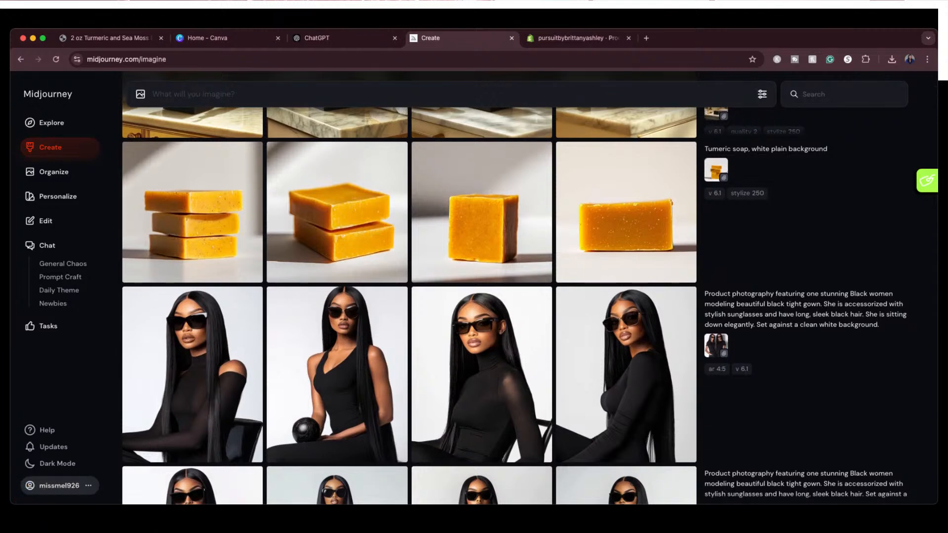
{"action": "scroll", "coordinate": [410, 296], "scroll_direction": "up", "scroll_amount": 15}
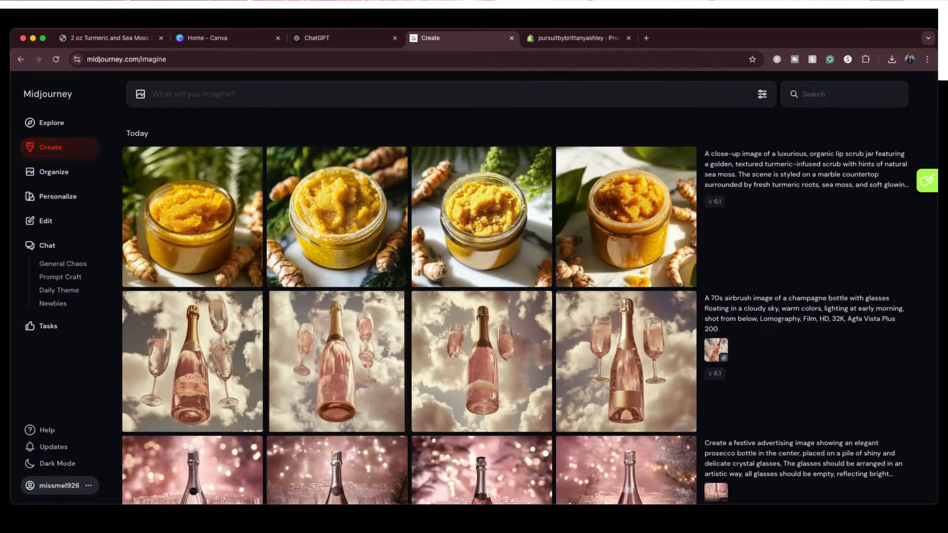
{"action": "left_click", "coordinate": [484, 220]}
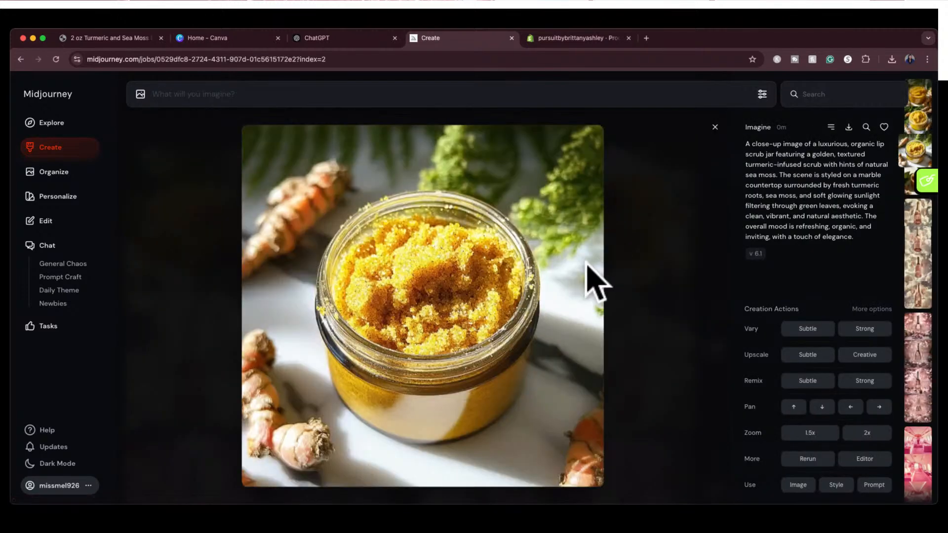
{"action": "left_click", "coordinate": [848, 128]}
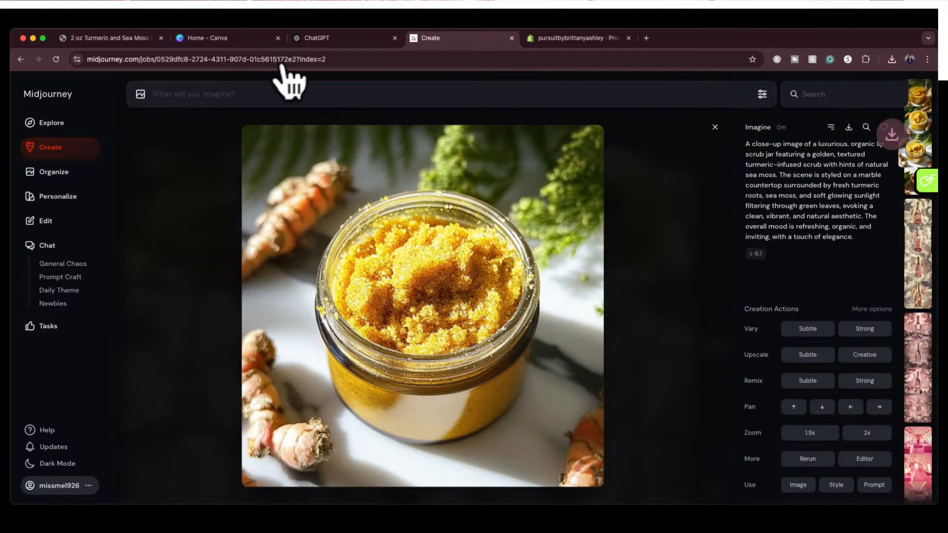
Switch to Canva and create a new custom-size design of 2000 × 2000 px
{"action": "left_click", "coordinate": [252, 38]}
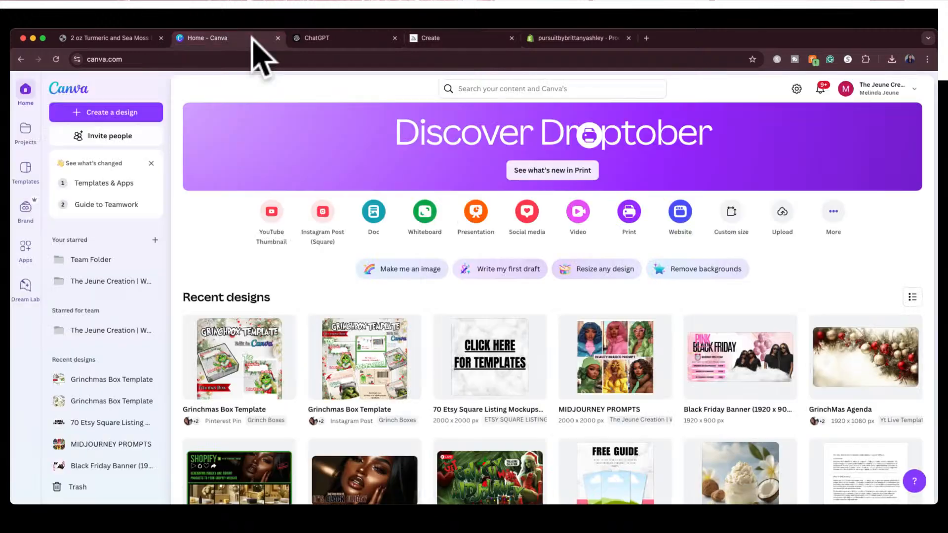
{"action": "left_click", "coordinate": [101, 118]}
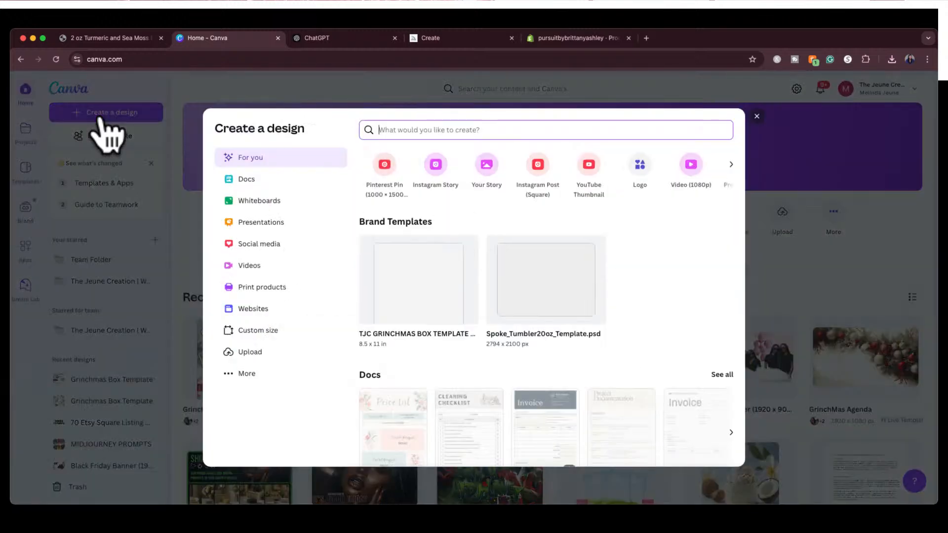
{"action": "left_click", "coordinate": [271, 340]}
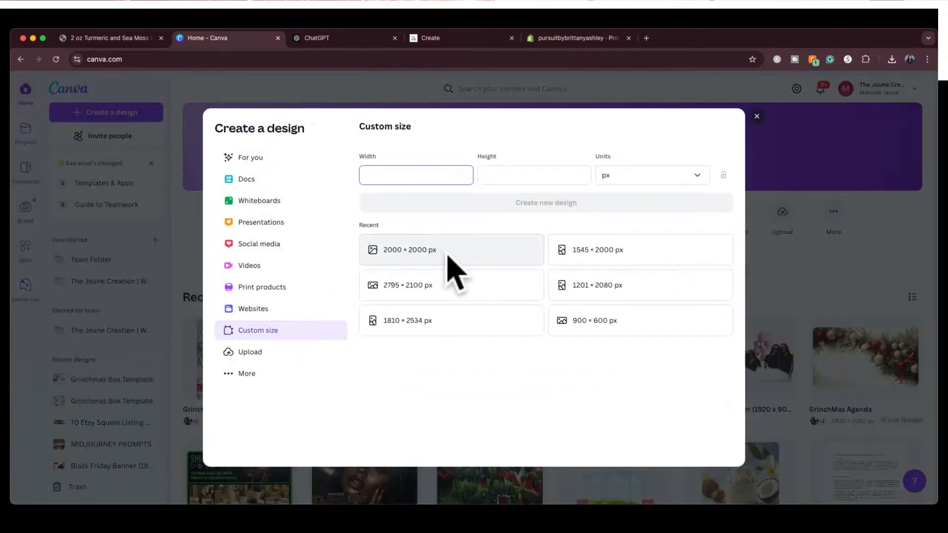
{"action": "left_click", "coordinate": [446, 252]}
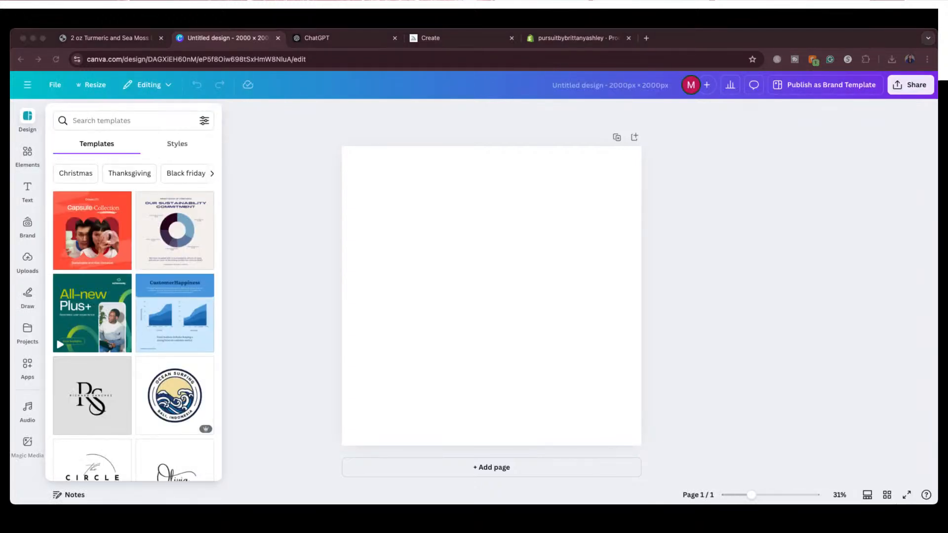
Insert the lip scrub image into the blank design and enlarge it to fill the whole page
{"action": "key", "text": "super+v"}
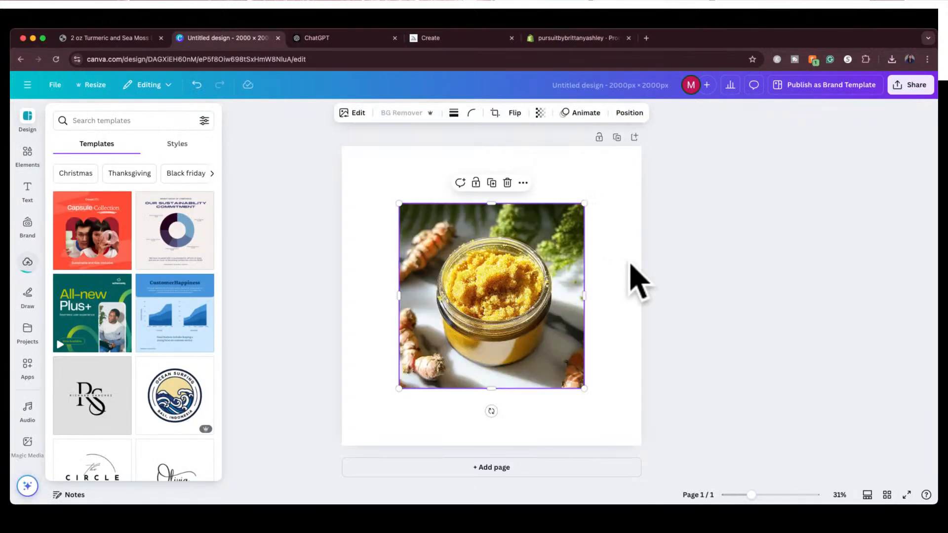
{"action": "left_click", "coordinate": [689, 274]}
{"action": "left_click_drag", "start_coordinate": [514, 286], "coordinate": [463, 228]}
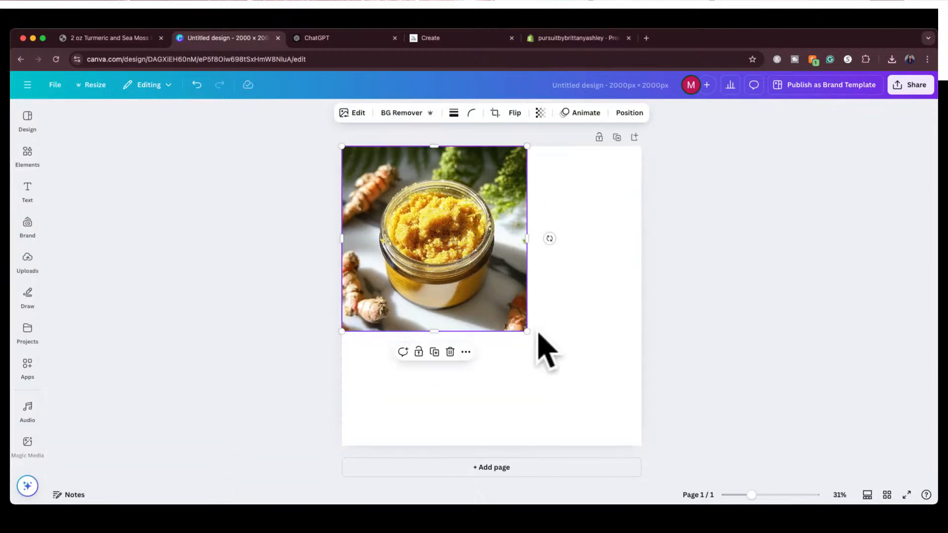
{"action": "left_click_drag", "start_coordinate": [523, 331], "coordinate": [652, 432]}
{"action": "left_click", "coordinate": [693, 369]}
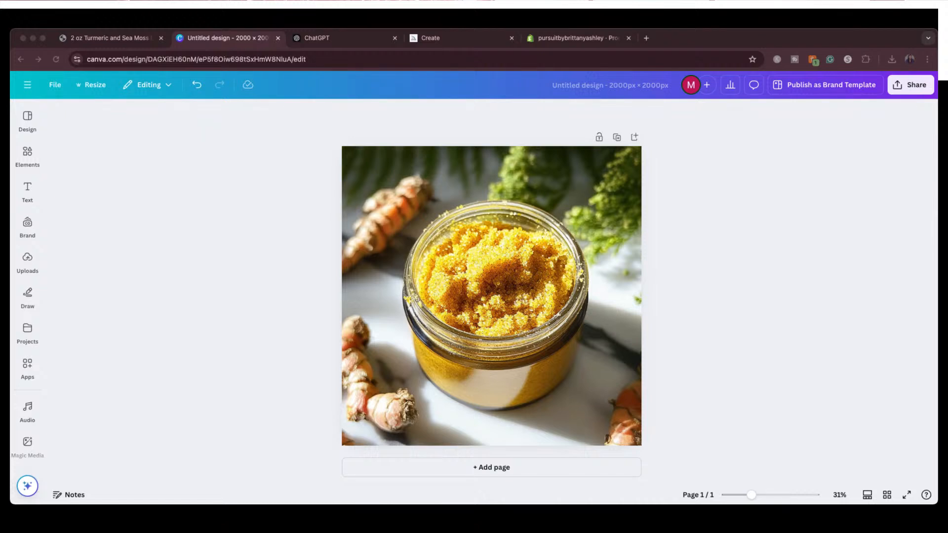
Search the Canva apps for "upscale" and open the Image Upscaler
{"action": "scroll", "coordinate": [27, 276], "scroll_direction": "down", "scroll_amount": 5}
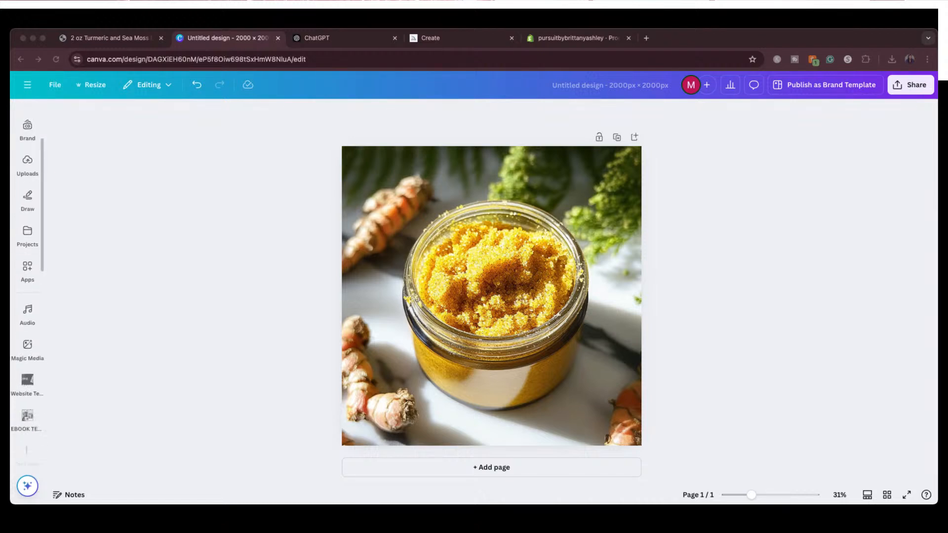
{"action": "scroll", "coordinate": [27, 277], "scroll_direction": "up", "scroll_amount": 3}
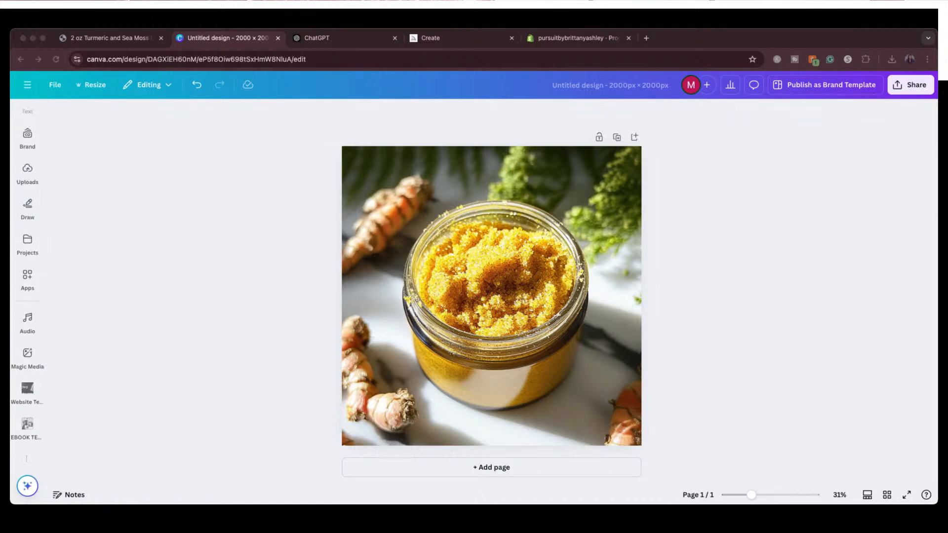
{"action": "scroll", "coordinate": [28, 276], "scroll_direction": "up", "scroll_amount": 3}
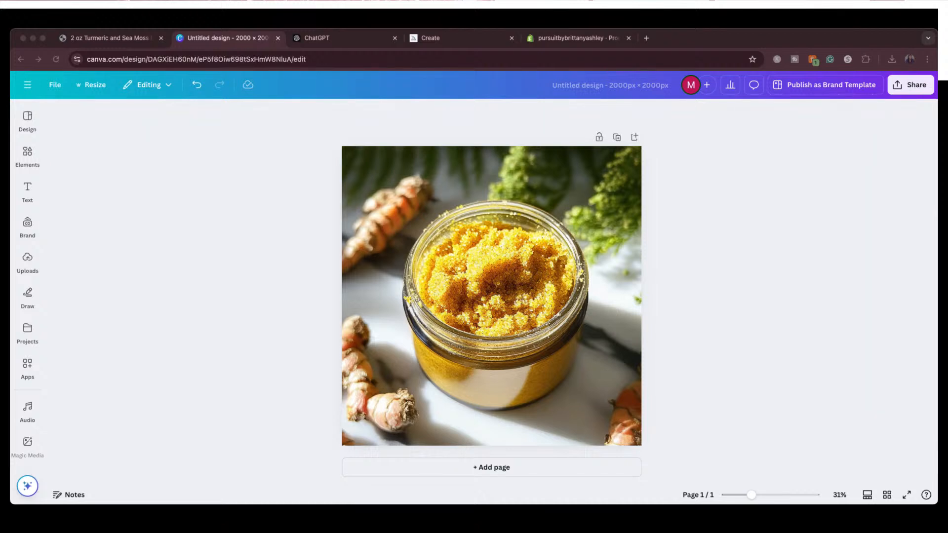
{"action": "left_click", "coordinate": [27, 365]}
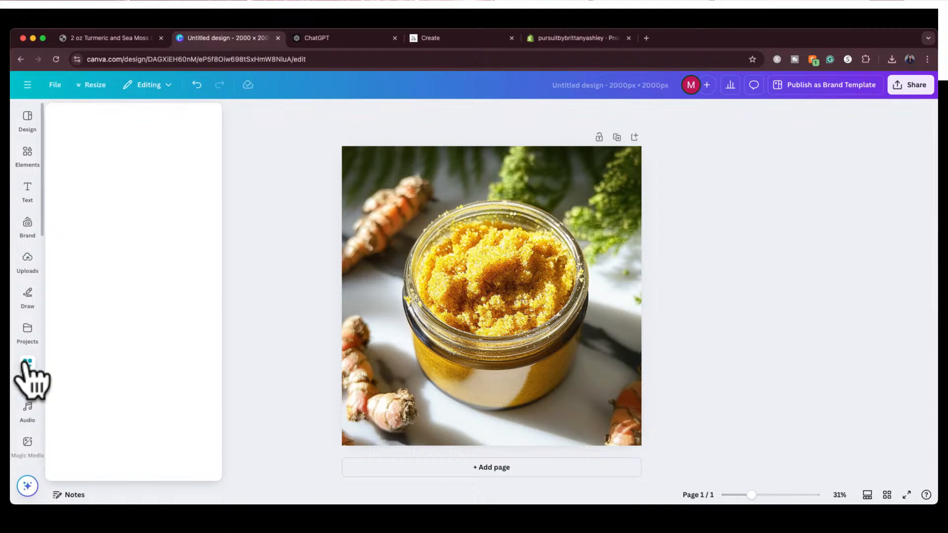
{"action": "left_click", "coordinate": [111, 116]}
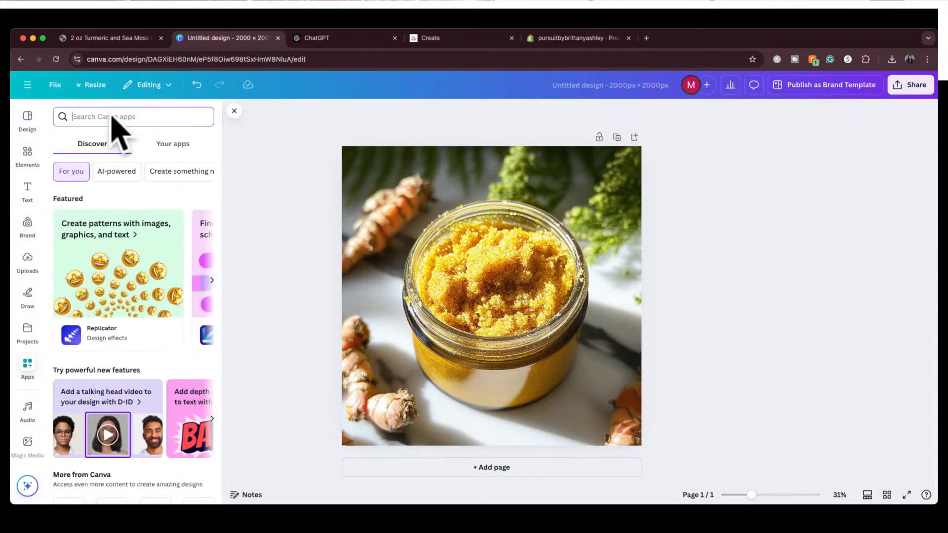
{"action": "type", "text": "upscale"}
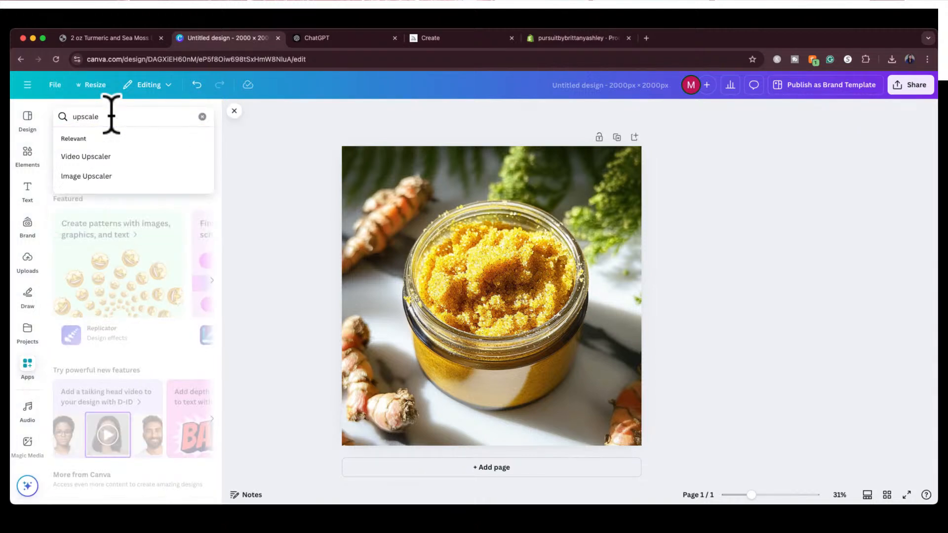
{"action": "key", "text": "Return"}
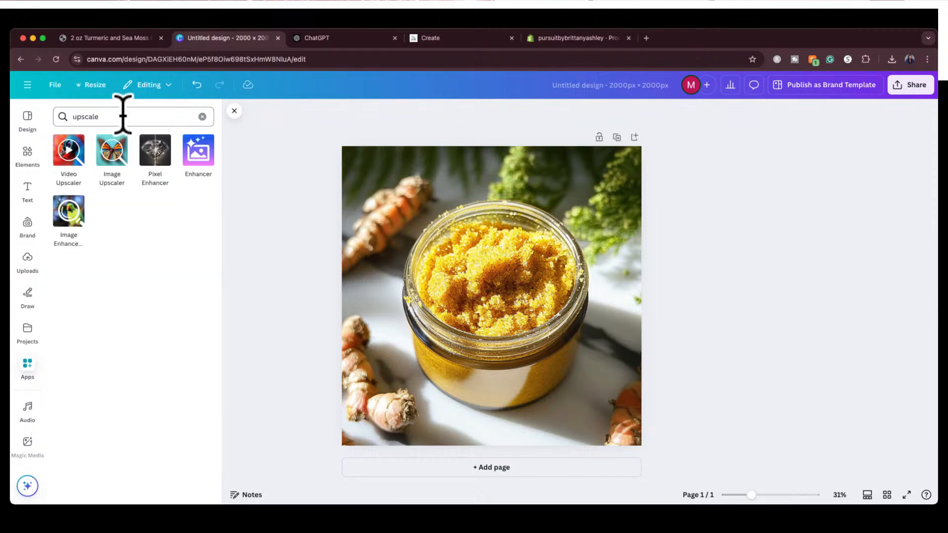
{"action": "left_click", "coordinate": [112, 162]}
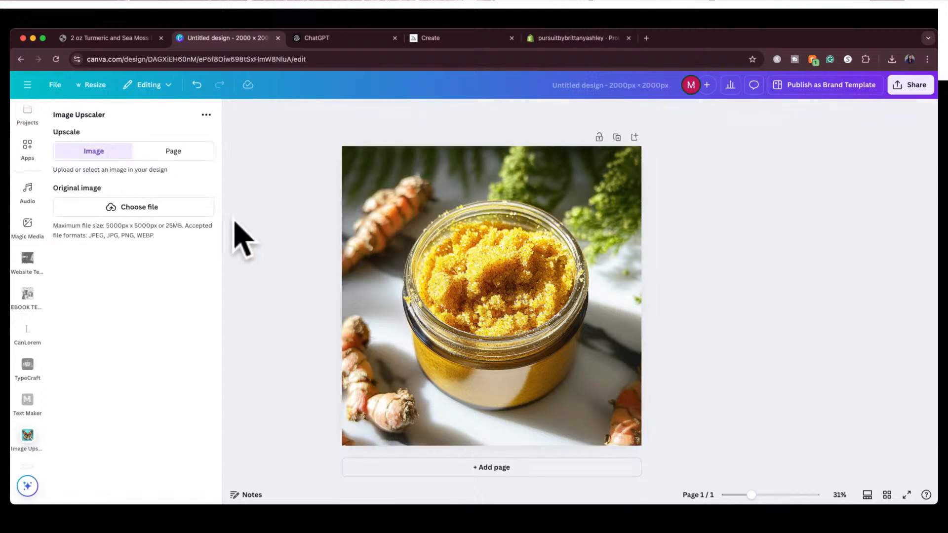
Upscale the lip scrub jar image at 2x, compare the before and after, and replace the original in the design
{"action": "left_click", "coordinate": [444, 224]}
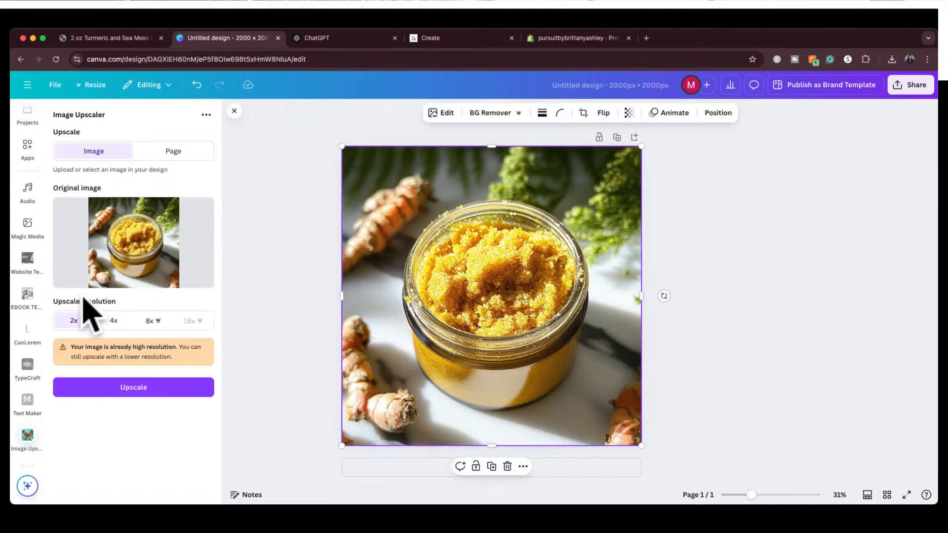
{"action": "left_click", "coordinate": [119, 388]}
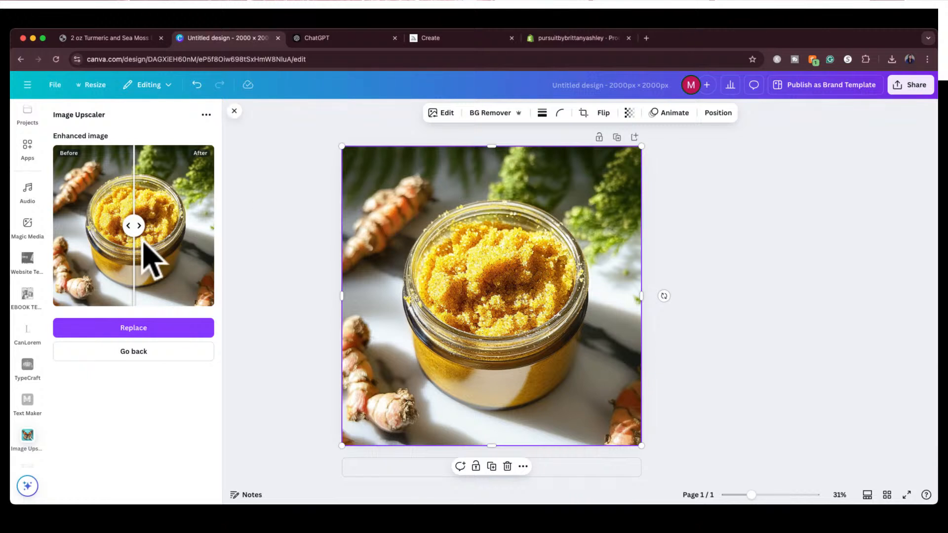
{"action": "left_click_drag", "start_coordinate": [133, 225], "coordinate": [76, 222]}
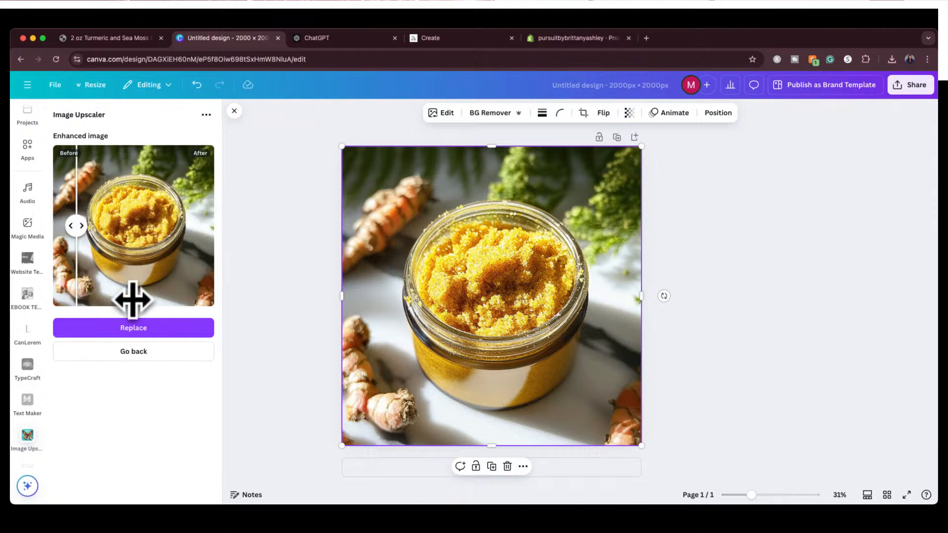
{"action": "left_click", "coordinate": [138, 326]}
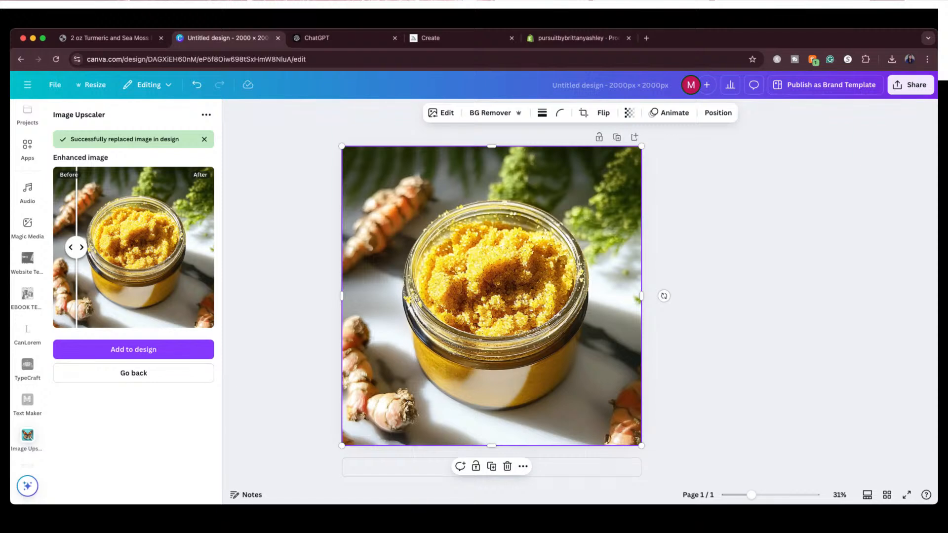
Switch to Midjourney, reuse the jar image's prompt, and delete its opening words so that it starts with "golden, textured turmeric-infused scrub"
{"action": "left_click", "coordinate": [449, 39]}
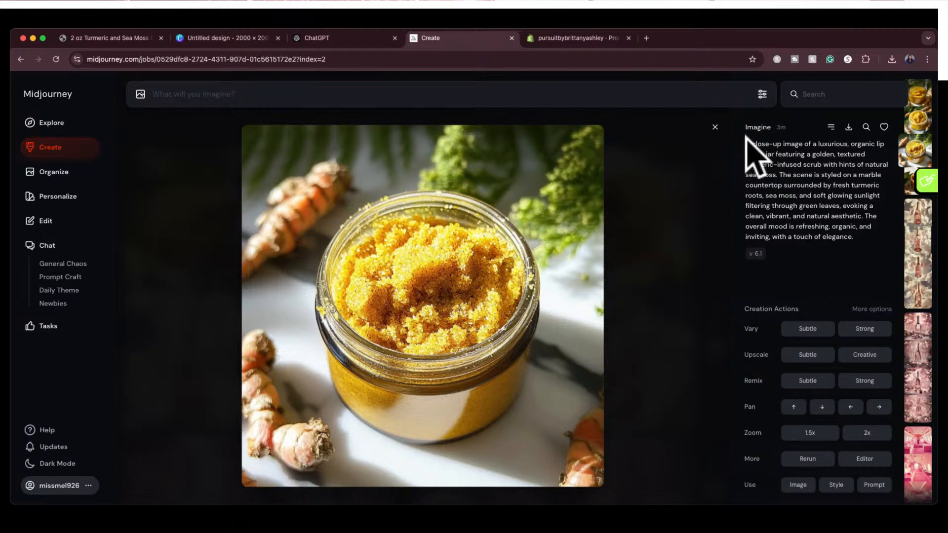
{"action": "left_click", "coordinate": [642, 95]}
{"action": "left_click", "coordinate": [874, 485]}
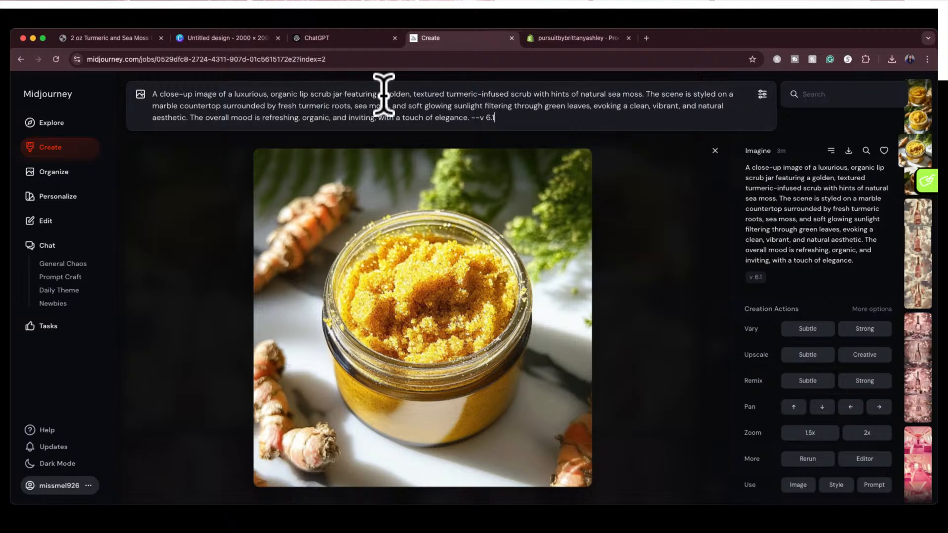
{"action": "left_click_drag", "start_coordinate": [379, 94], "coordinate": [380, 79]}
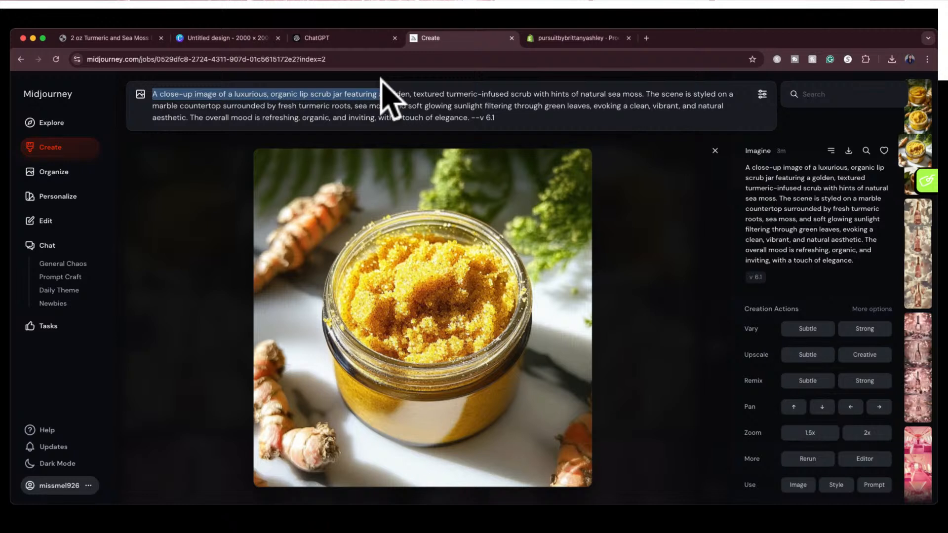
{"action": "key", "text": "BackSpace"}
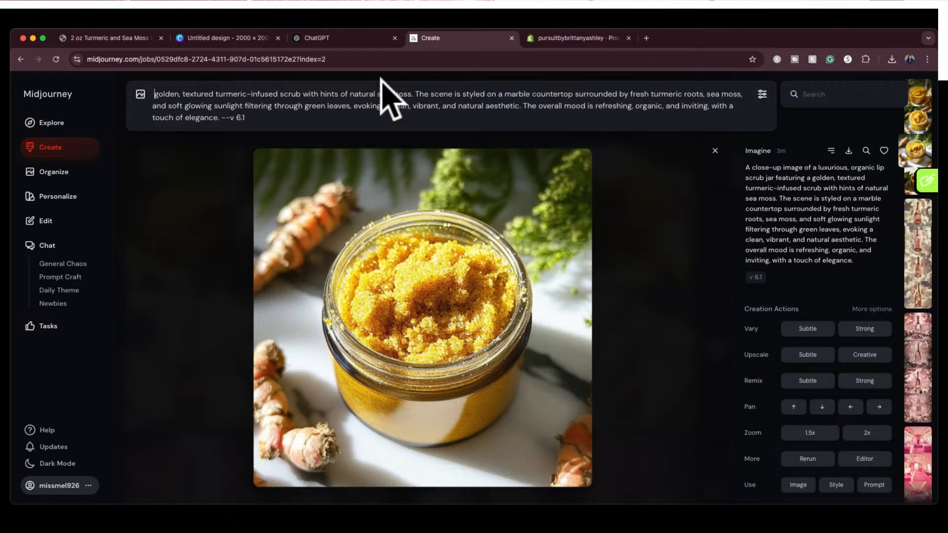
{"action": "key", "text": "Delete"}
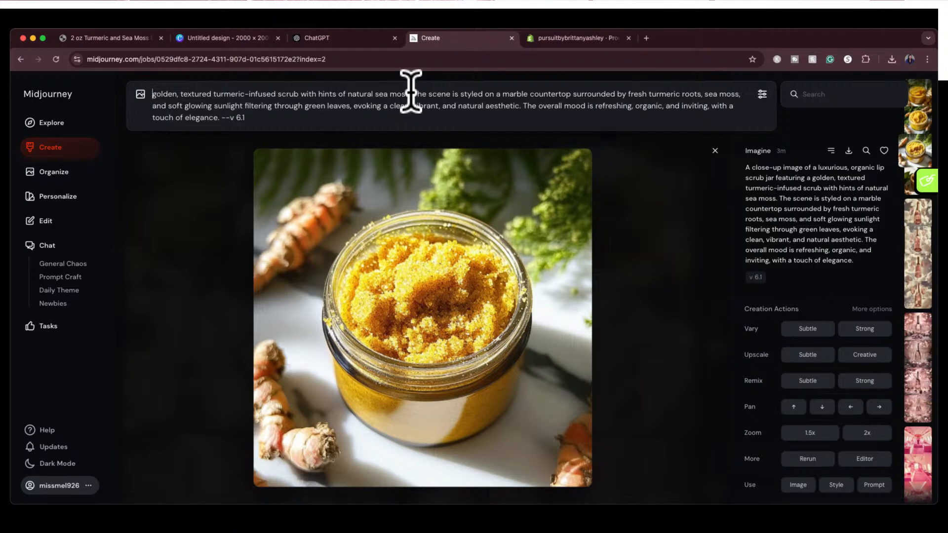
Replace "The scene is styled on a marble countertop" in the prompt with "smeared against a white background", joined directly to "sea moss"
{"action": "left_click_drag", "start_coordinate": [414, 93], "coordinate": [572, 90]}
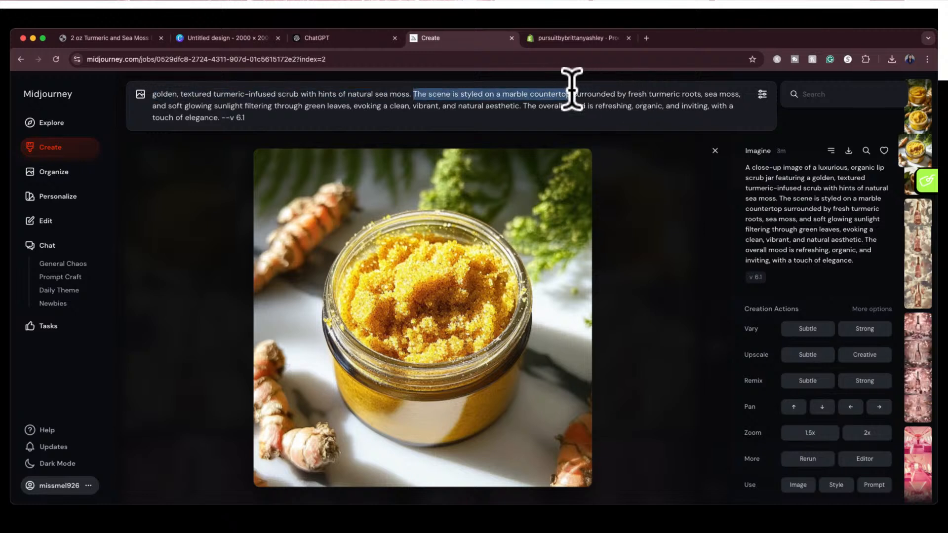
{"action": "key", "text": "BackSpace"}
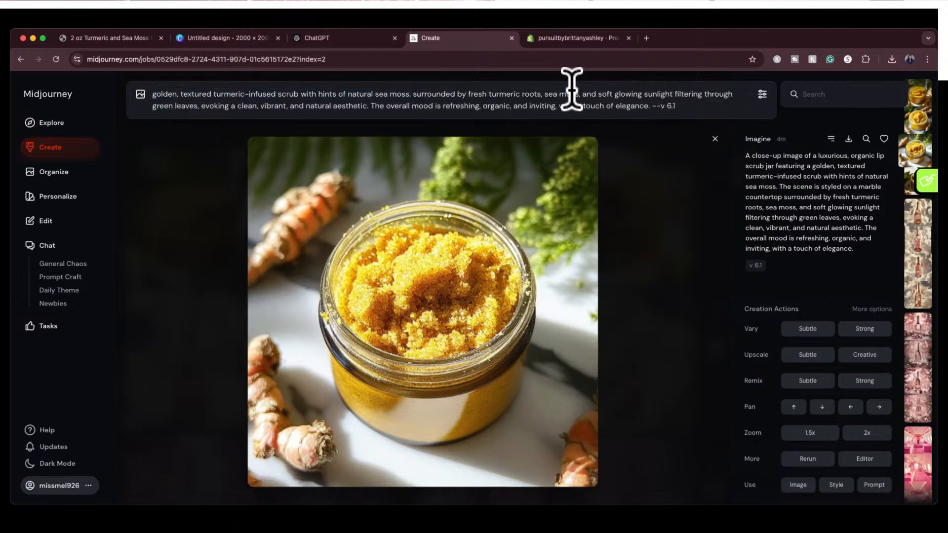
{"action": "key", "text": "BackSpace"}
{"action": "key", "text": "BackSpace"}
{"action": "type", "text": "smeared a"}
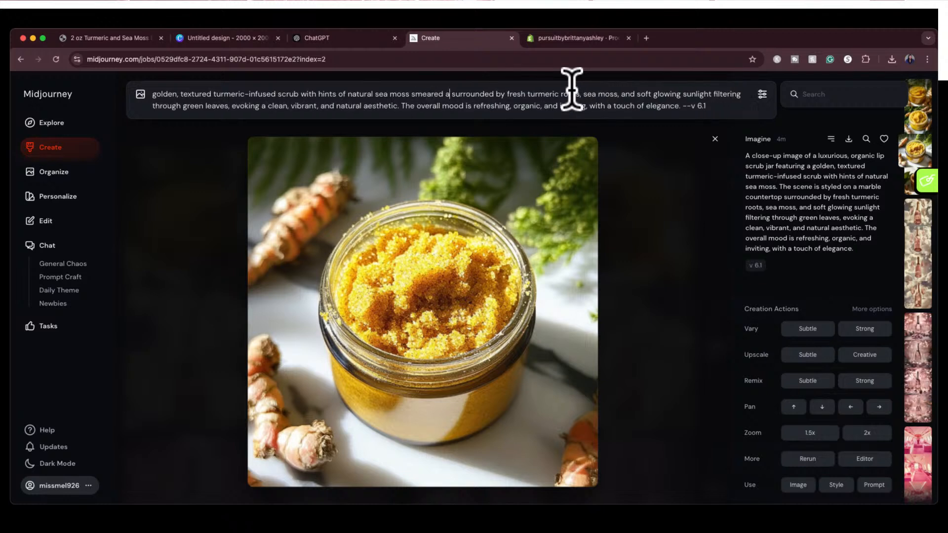
{"action": "type", "text": "gainst a whi"}
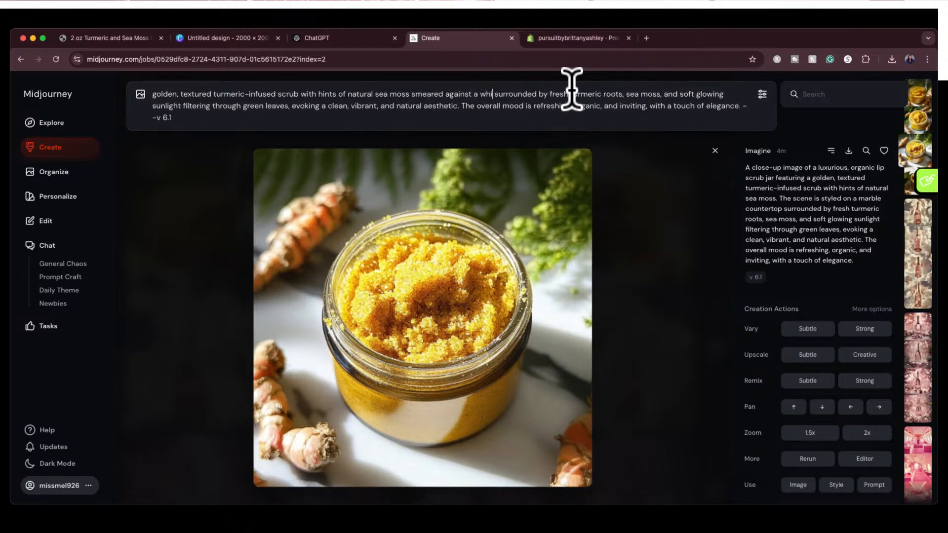
{"action": "type", "text": "te backgroun"}
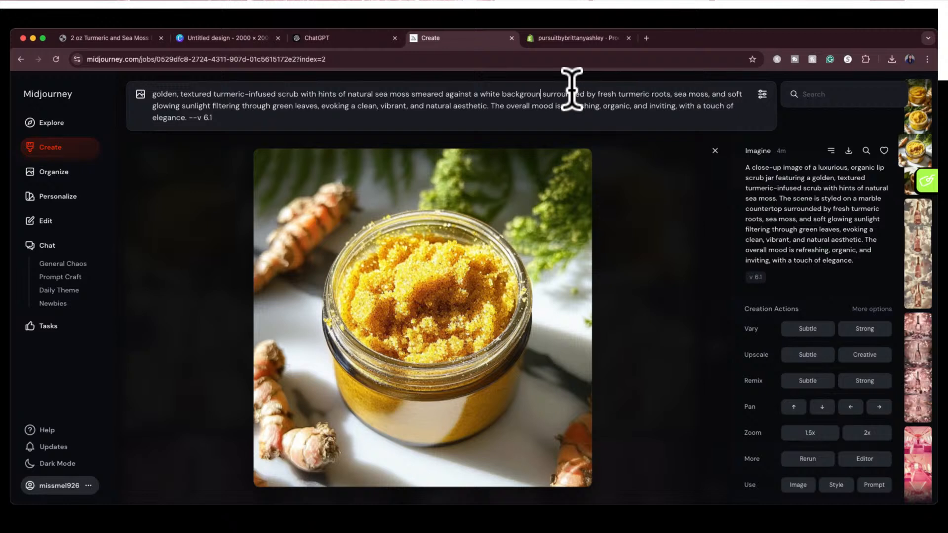
{"action": "type", "text": "d"}
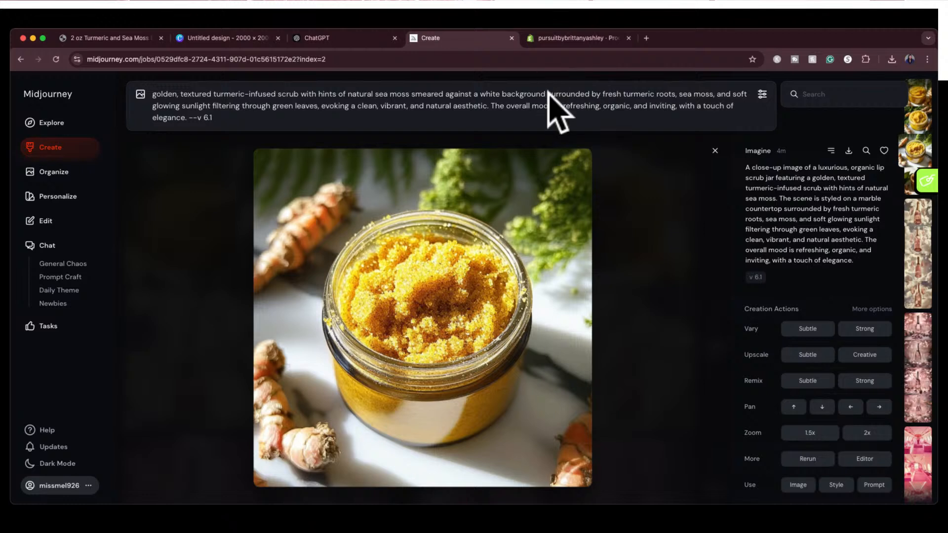
Remove everything after "white background" from the prompt, generate the images, and close the enlarged jar image
{"action": "left_click_drag", "start_coordinate": [548, 94], "coordinate": [487, 121]}
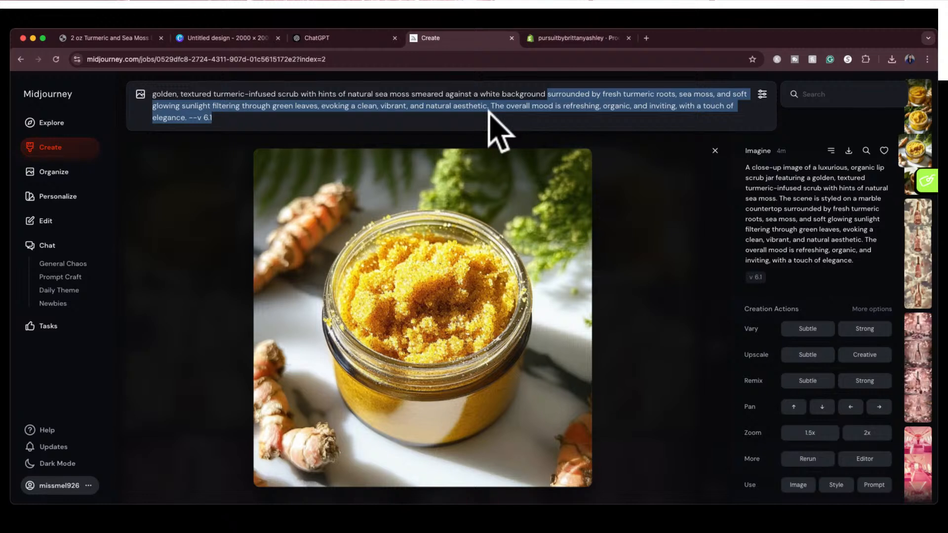
{"action": "key", "text": "BackSpace"}
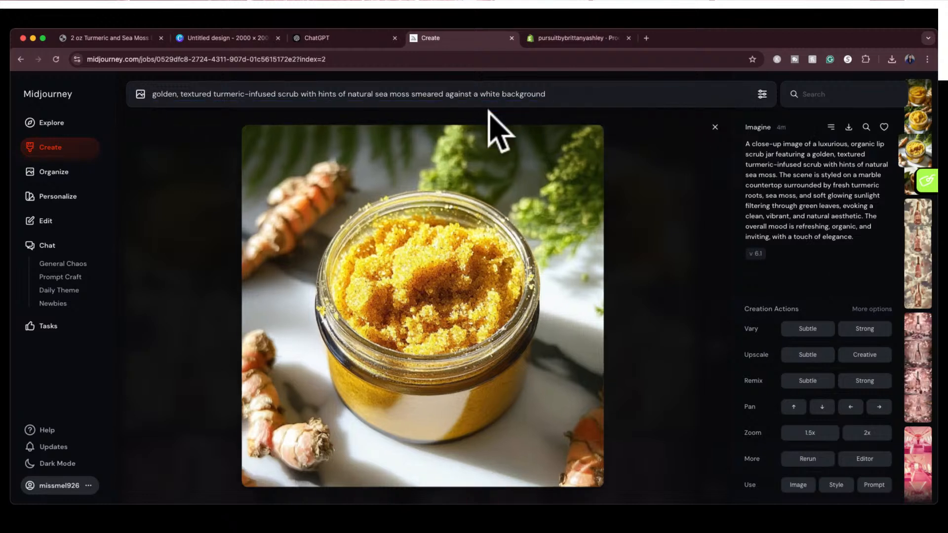
{"action": "left_click", "coordinate": [489, 113]}
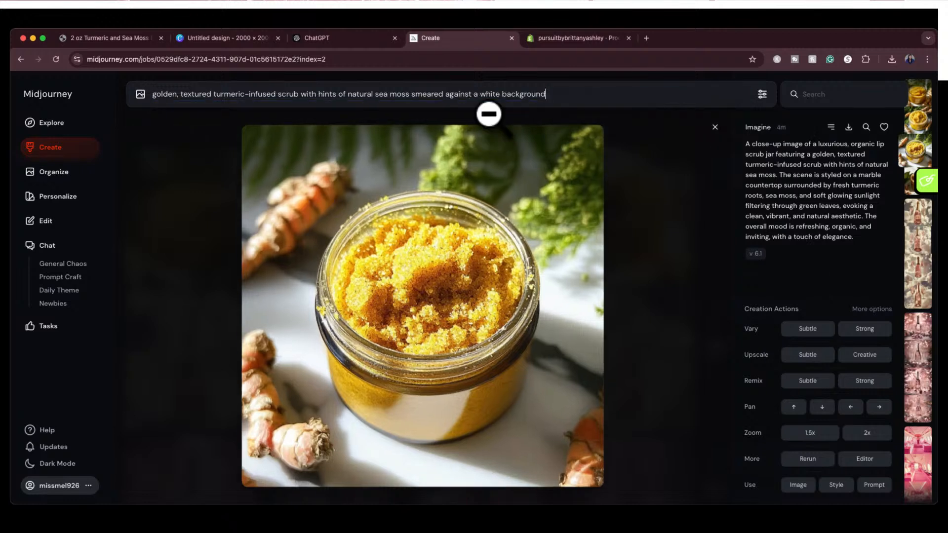
{"action": "key", "text": "Return"}
{"action": "left_click", "coordinate": [715, 127]}
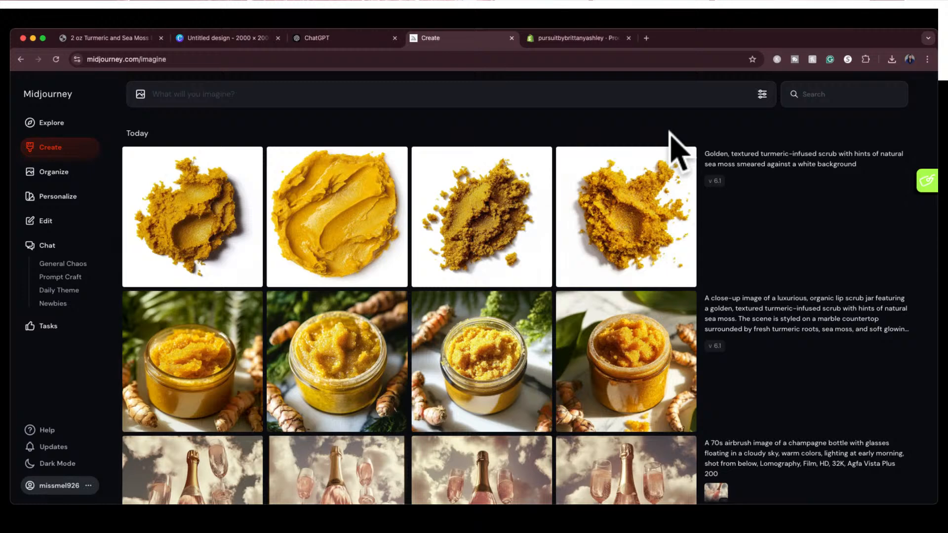
Open the fourth new scrub smear image and download it, then switch to Canva and add a second page to the design
{"action": "left_click", "coordinate": [652, 219]}
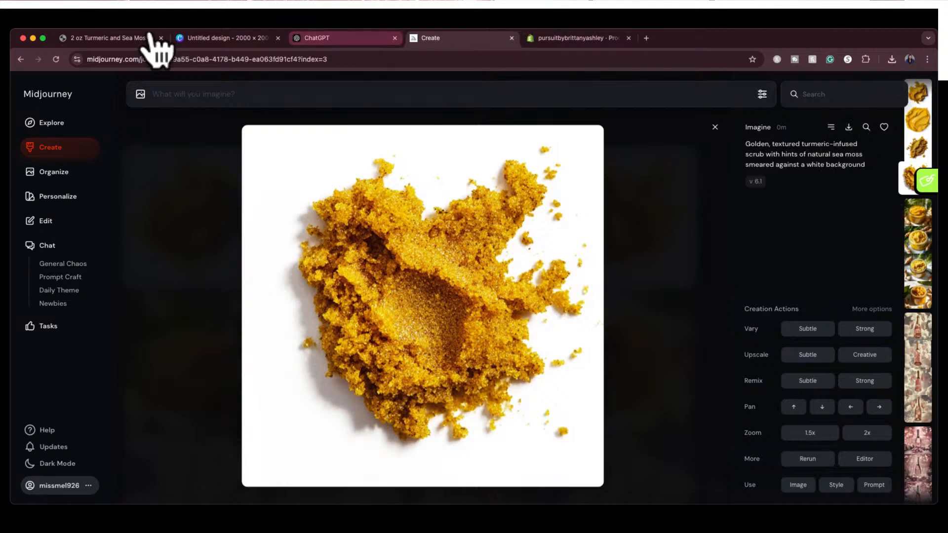
{"action": "left_click", "coordinate": [232, 39]}
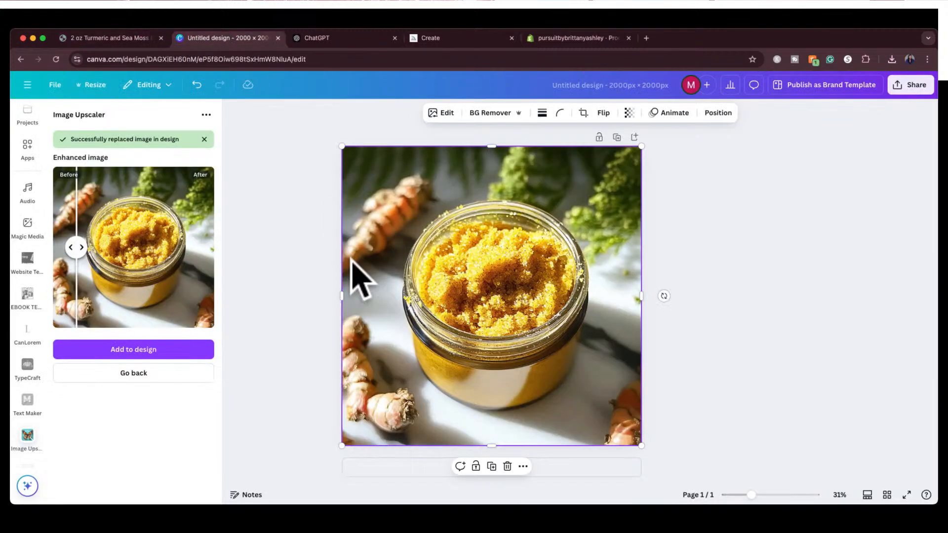
{"action": "left_click", "coordinate": [300, 282]}
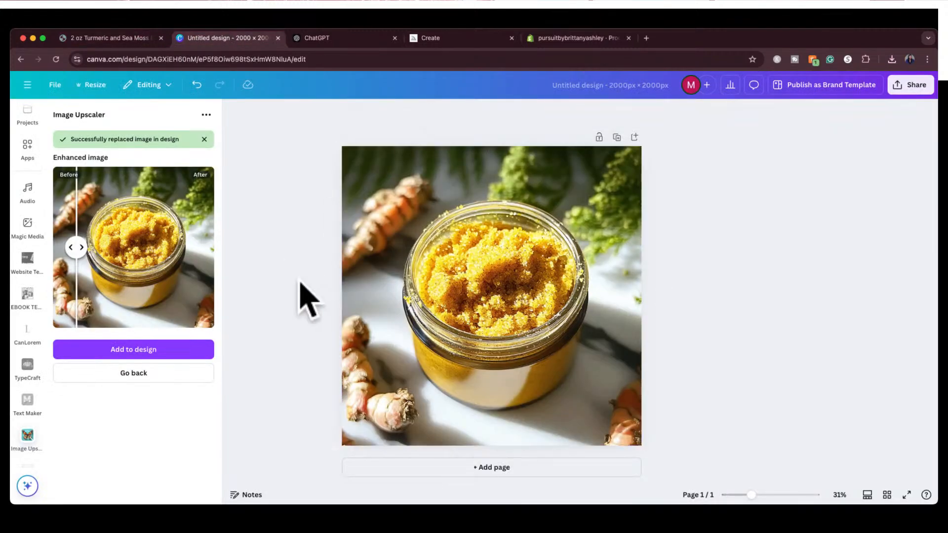
{"action": "left_click", "coordinate": [427, 468]}
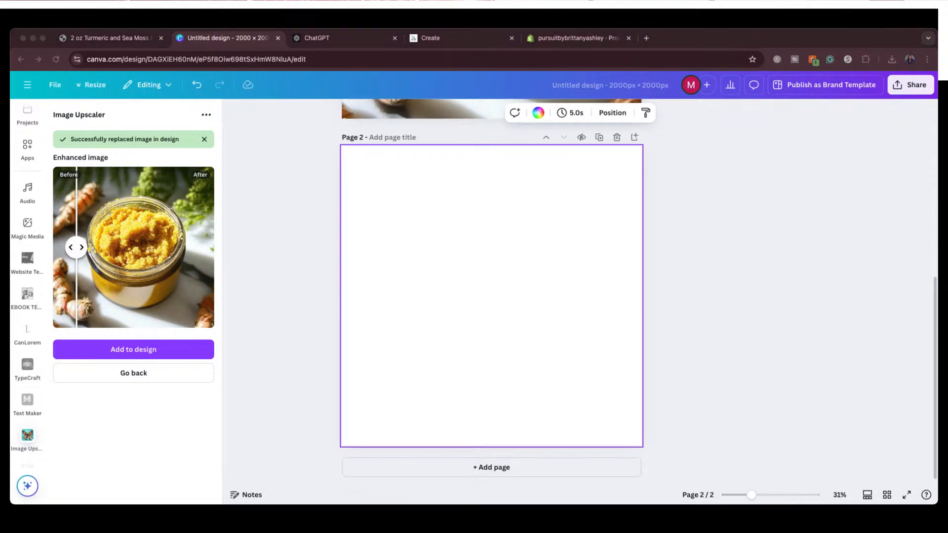
Insert the scrub smear image on page 2, align it to the page corner, and enlarge it to fill the page
{"action": "left_click_drag", "start_coordinate": [617, 269], "coordinate": [561, 286]}
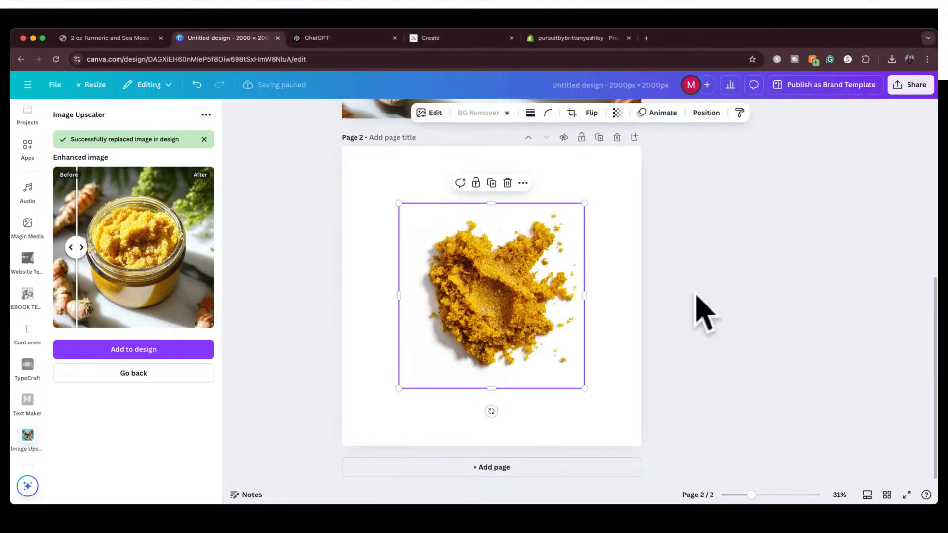
{"action": "left_click", "coordinate": [696, 313]}
{"action": "mouse_move", "coordinate": [423, 250]}
{"action": "left_mouse_down"}
{"action": "mouse_move", "coordinate": [413, 237]}
{"action": "mouse_move", "coordinate": [423, 238]}
{"action": "left_mouse_up"}
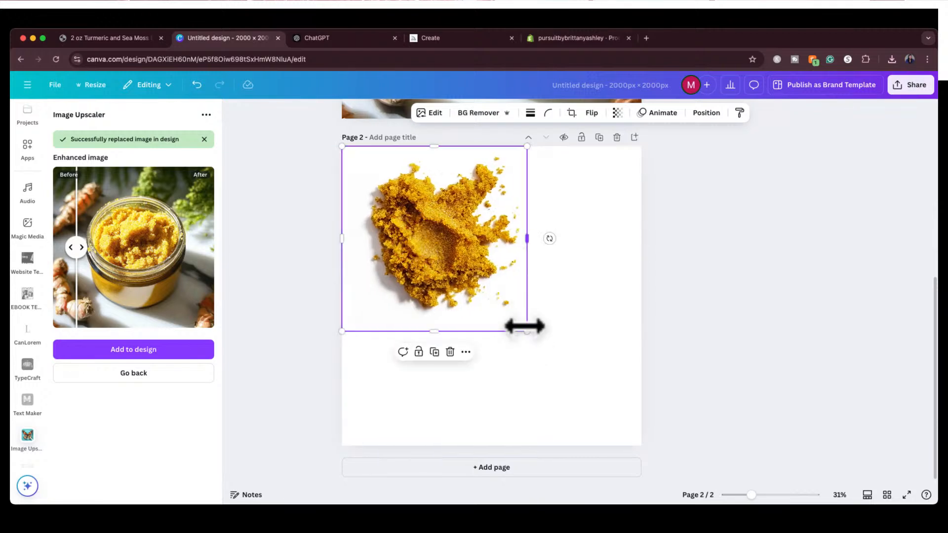
{"action": "left_click_drag", "start_coordinate": [526, 331], "coordinate": [640, 445]}
{"action": "left_click", "coordinate": [735, 290]}
Compare the jar image on page 1 with the scrub smear image on page 2
{"action": "scroll", "coordinate": [735, 290], "scroll_direction": "up", "scroll_amount": 5}
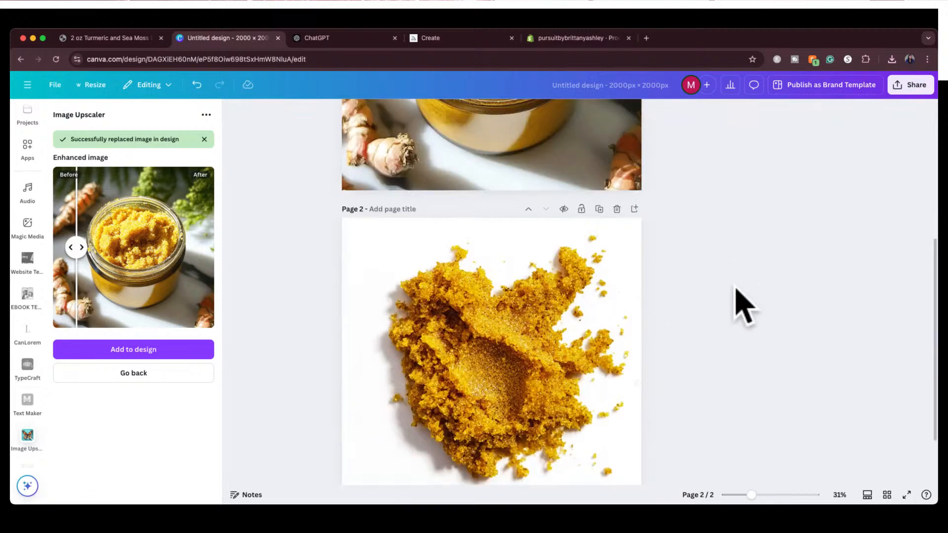
{"action": "scroll", "coordinate": [741, 303], "scroll_direction": "down", "scroll_amount": 3}
{"action": "scroll", "coordinate": [740, 303], "scroll_direction": "up", "scroll_amount": 4}
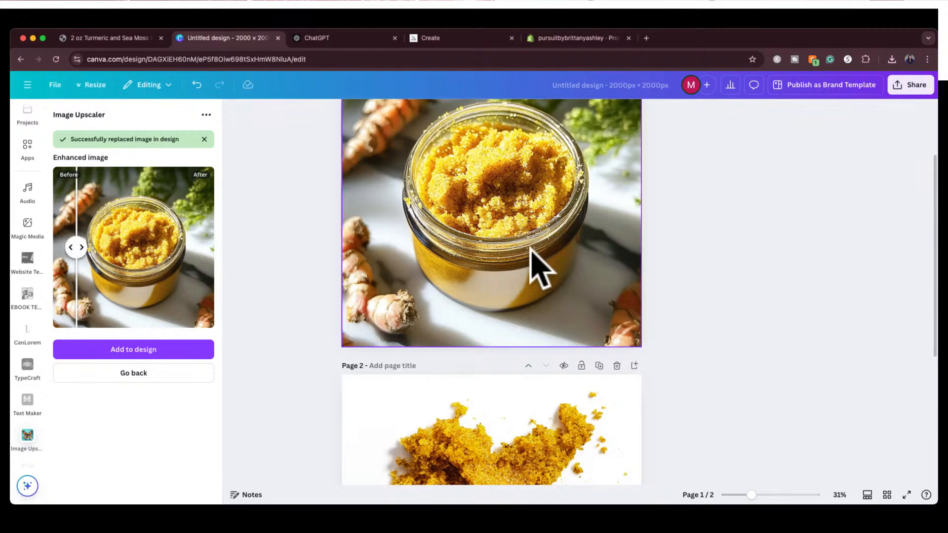
{"action": "scroll", "coordinate": [647, 257], "scroll_direction": "down", "scroll_amount": 3}
{"action": "scroll", "coordinate": [651, 266], "scroll_direction": "up", "scroll_amount": 2}
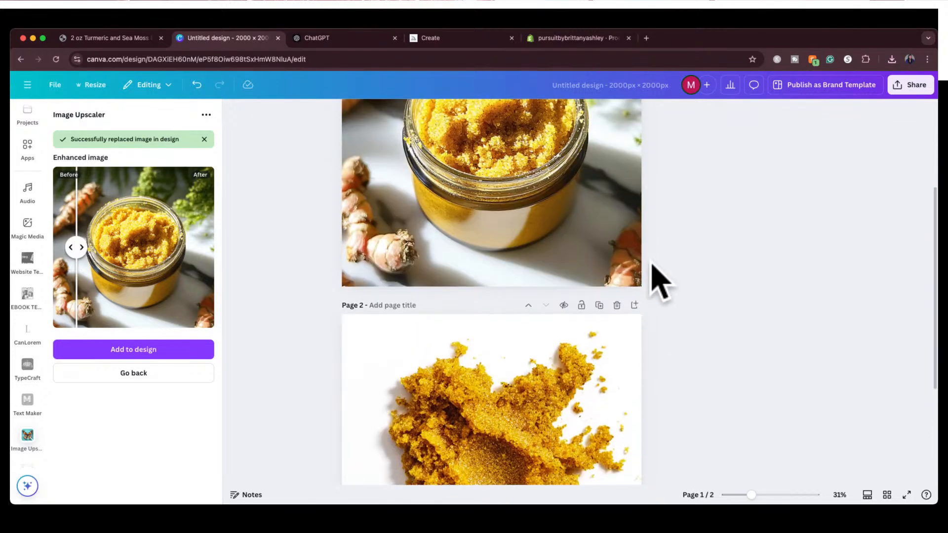
{"action": "scroll", "coordinate": [659, 282], "scroll_direction": "down", "scroll_amount": 3}
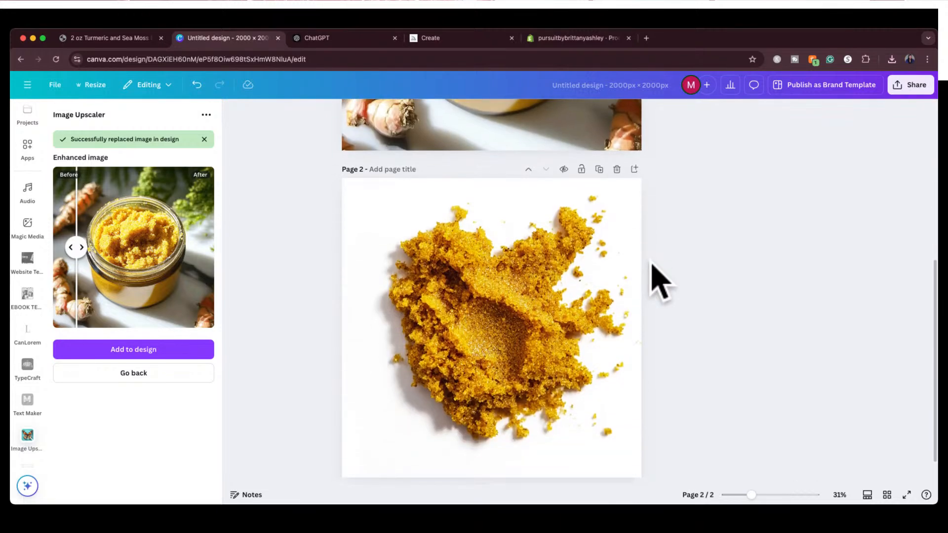
{"action": "scroll", "coordinate": [657, 280], "scroll_direction": "down", "scroll_amount": 1}
Select the scrub smear image on page 2, reset the Image Upscaler for it, and start upscaling at 2x
{"action": "left_click", "coordinate": [544, 293]}
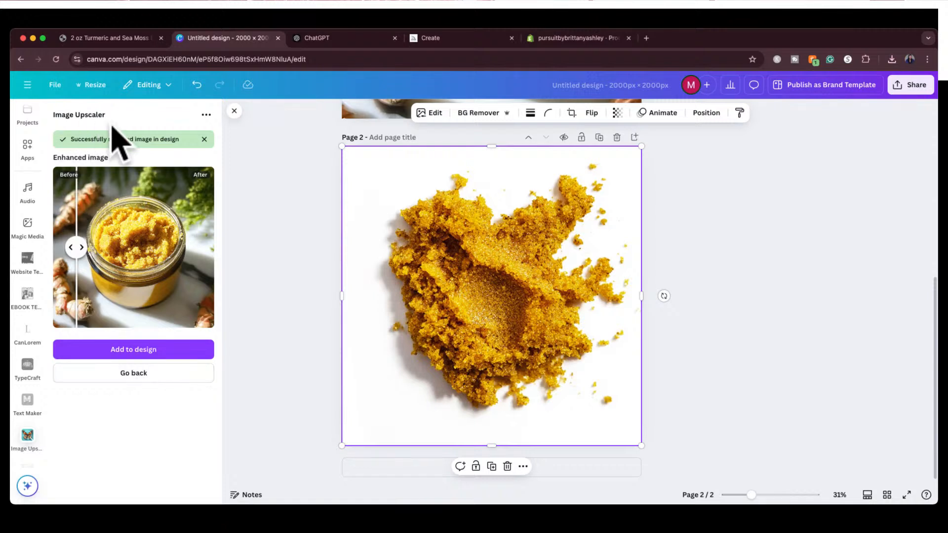
{"action": "left_click", "coordinate": [132, 374]}
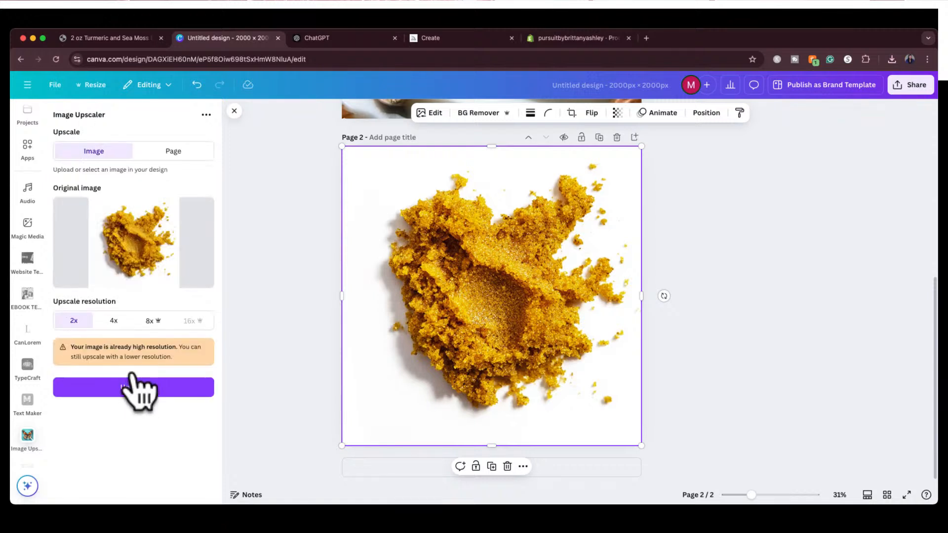
{"action": "left_click", "coordinate": [477, 209]}
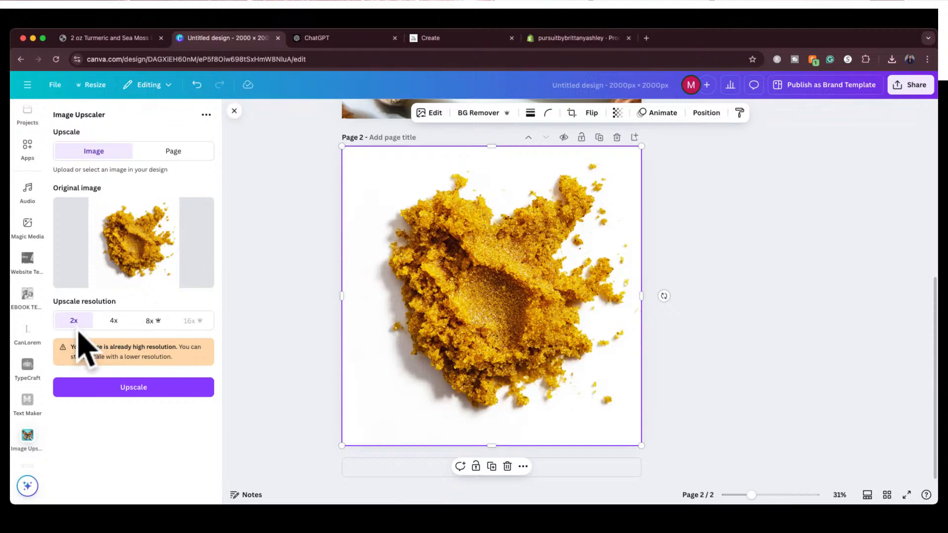
{"action": "left_click", "coordinate": [108, 387]}
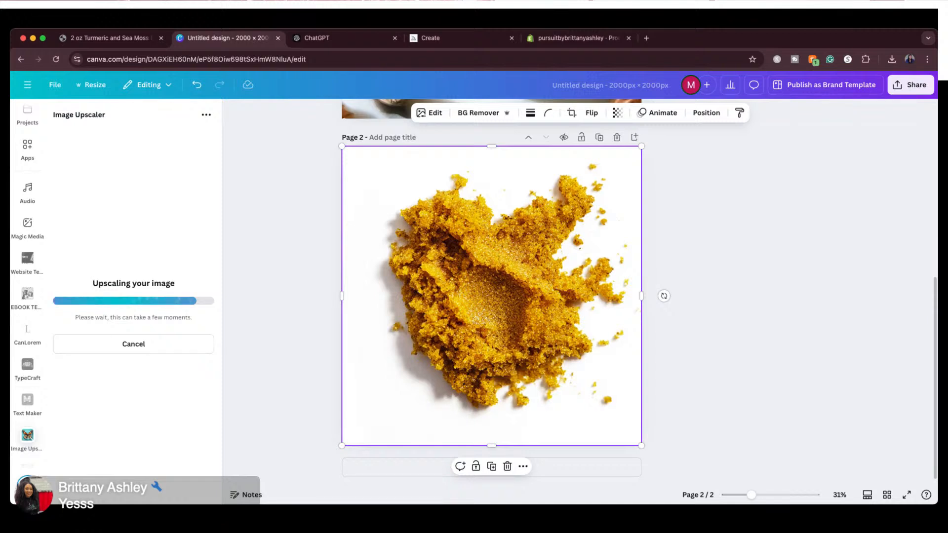
View both design pages together in grid view and return to the page editor
{"action": "left_click", "coordinate": [886, 494]}
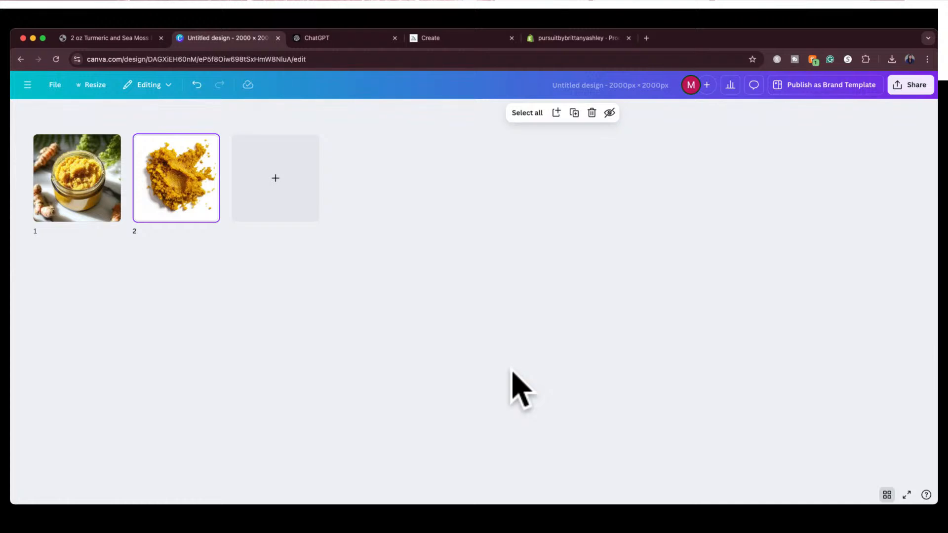
{"action": "left_click", "coordinate": [887, 494]}
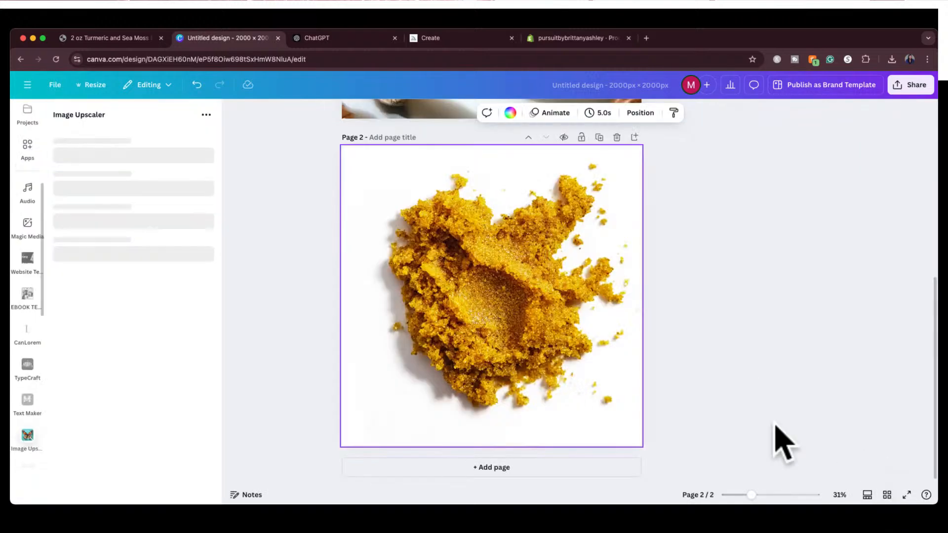
Check the jar and scrub smear pages in the page editor and grid view while the upscale is running
{"action": "scroll", "coordinate": [633, 272], "scroll_direction": "up", "scroll_amount": 7}
{"action": "scroll", "coordinate": [633, 272], "scroll_direction": "down", "scroll_amount": 6}
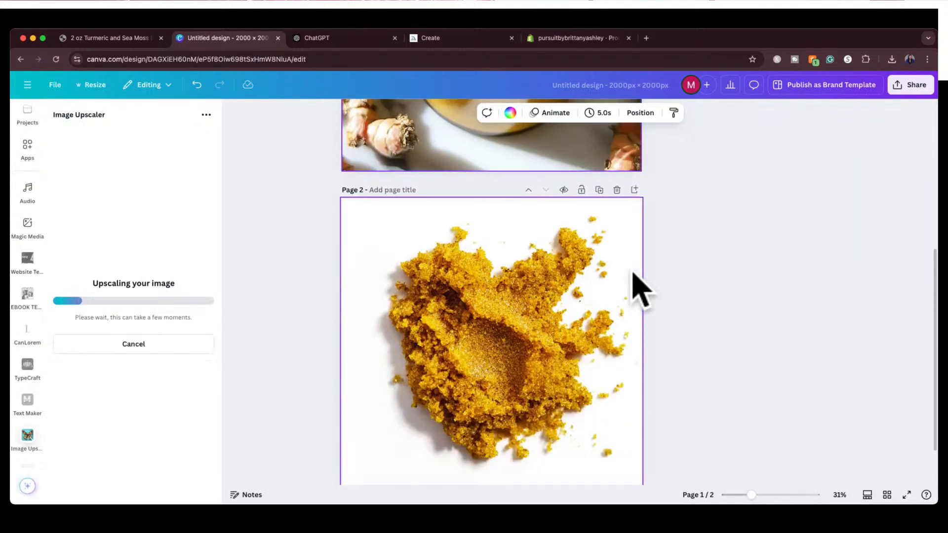
{"action": "scroll", "coordinate": [637, 288], "scroll_direction": "down", "scroll_amount": 2}
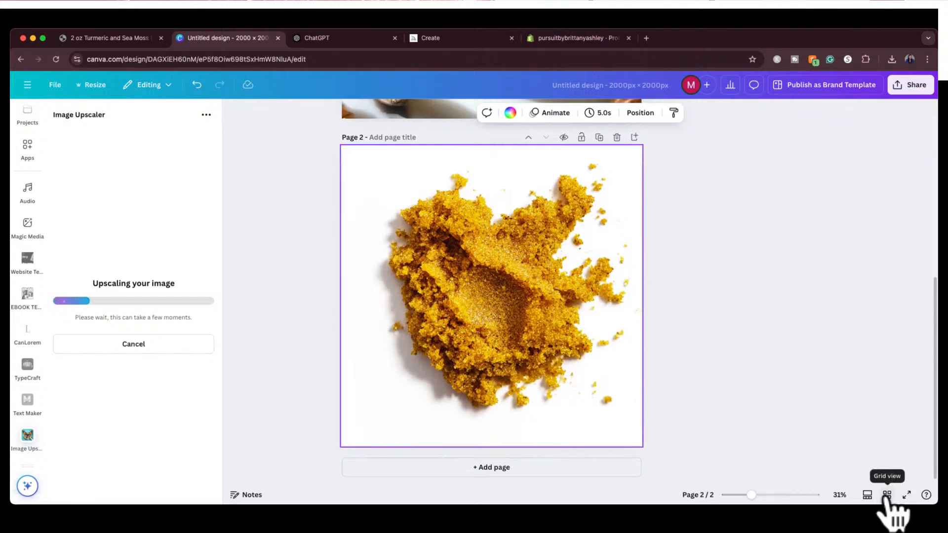
{"action": "left_click", "coordinate": [887, 495]}
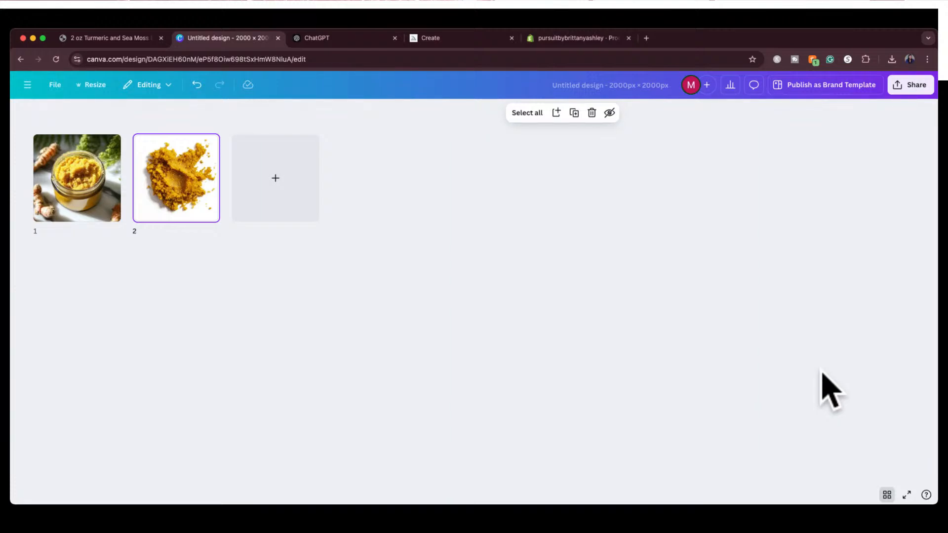
{"action": "left_click", "coordinate": [887, 494]}
{"action": "scroll", "coordinate": [708, 285], "scroll_direction": "up", "scroll_amount": 3}
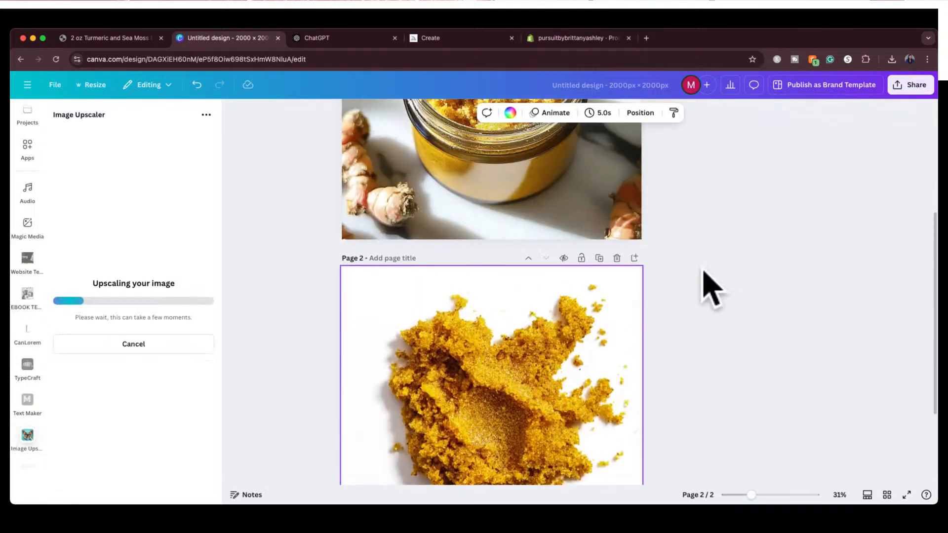
Cancel the running upscale of the scrub smear image and clear the page selection
{"action": "left_click", "coordinate": [151, 344]}
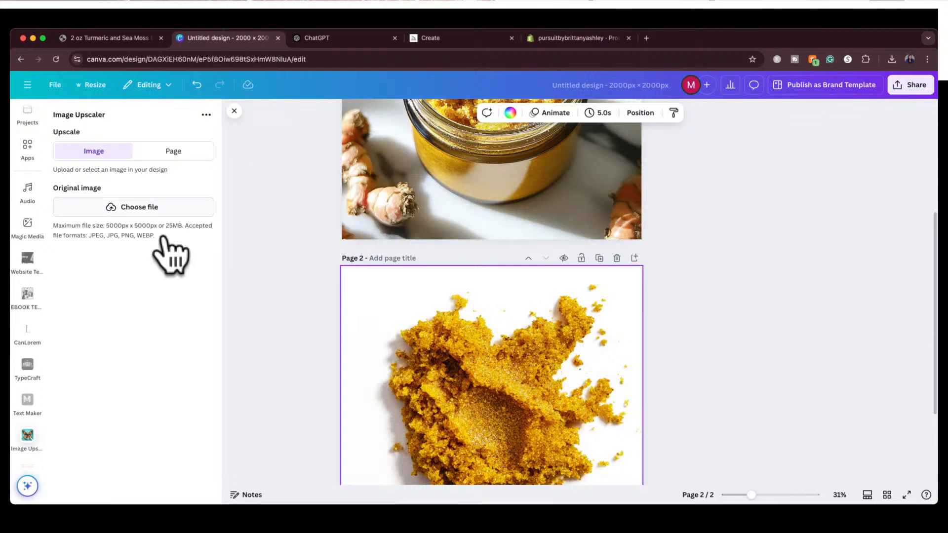
{"action": "left_click", "coordinate": [286, 334]}
{"action": "scroll", "coordinate": [287, 335], "scroll_direction": "up", "scroll_amount": 5}
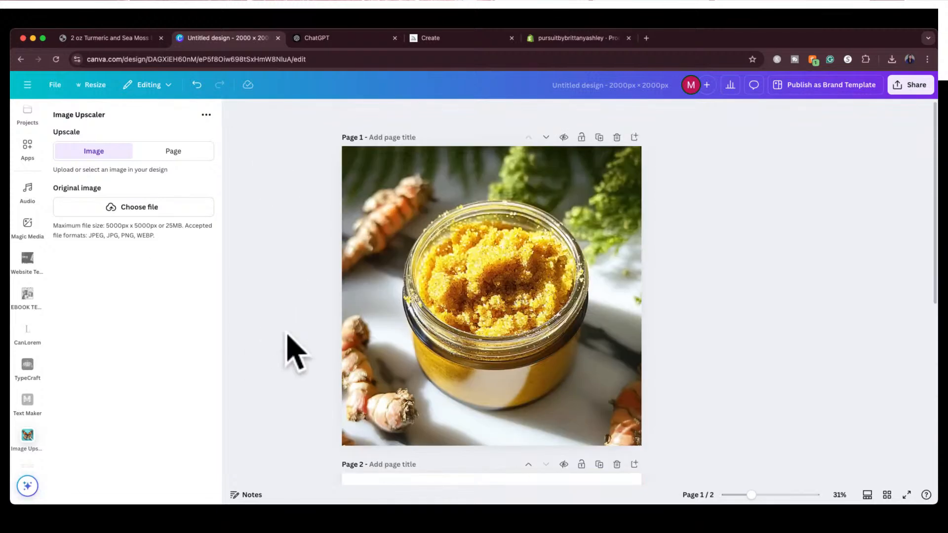
{"action": "scroll", "coordinate": [287, 336], "scroll_direction": "down", "scroll_amount": 5}
{"action": "scroll", "coordinate": [288, 336], "scroll_direction": "up", "scroll_amount": 5}
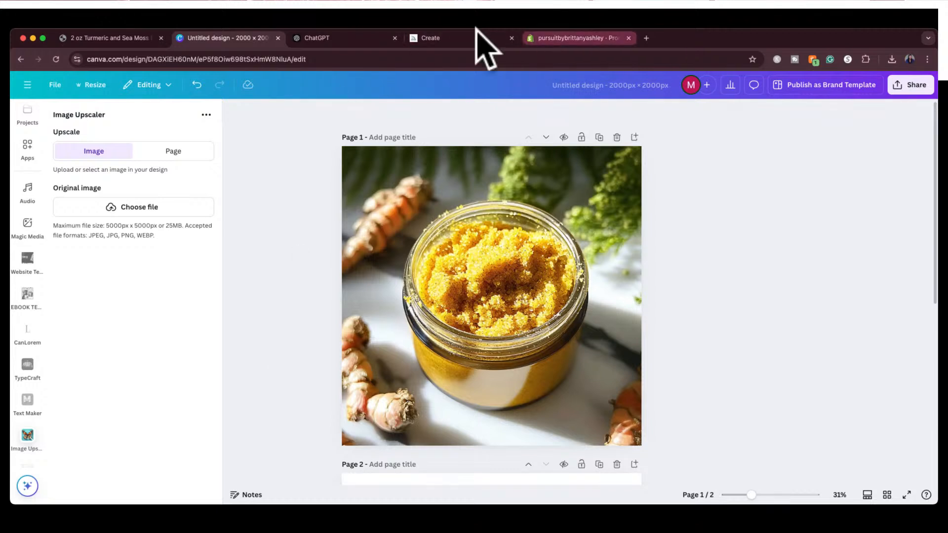
Switch to the online storefront, browse all products, and open the 24K Gel Under Eye Patch product page
{"action": "left_click", "coordinate": [119, 49]}
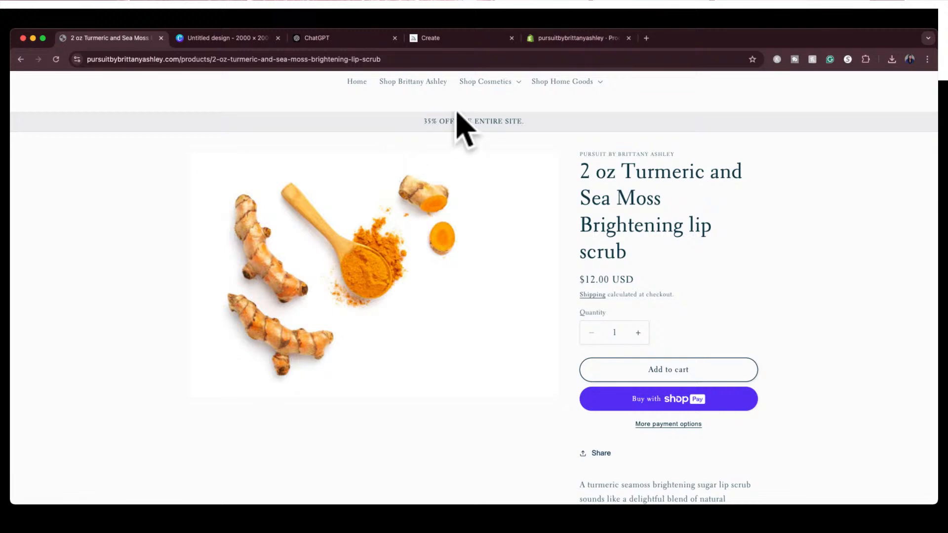
{"action": "left_click", "coordinate": [417, 82]}
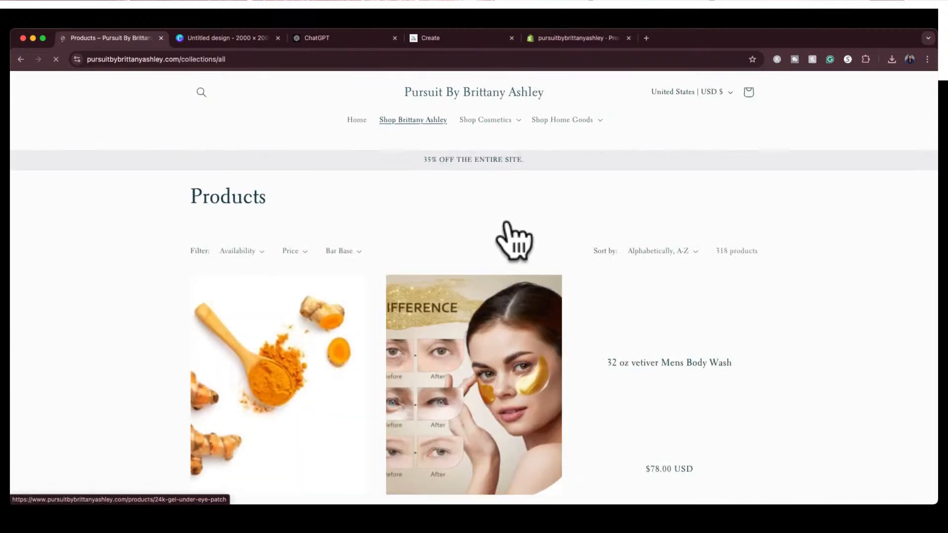
{"action": "scroll", "coordinate": [535, 235], "scroll_direction": "down", "scroll_amount": 1}
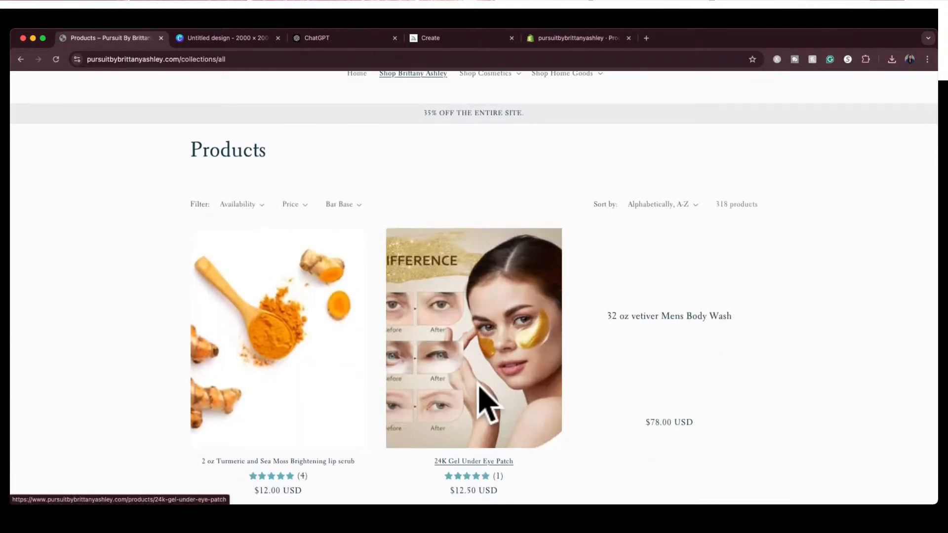
{"action": "right_click", "coordinate": [503, 461]}
{"action": "left_click", "coordinate": [450, 454]}
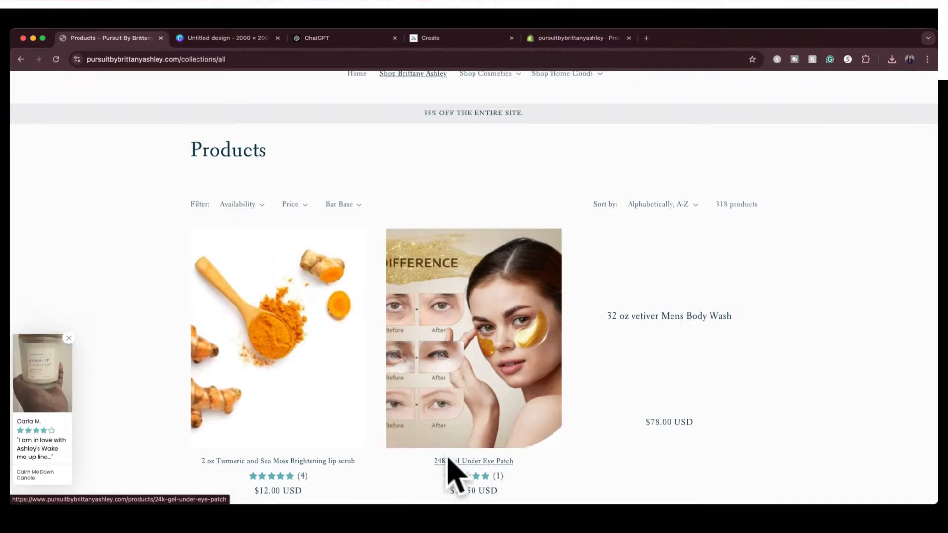
{"action": "left_click", "coordinate": [455, 446]}
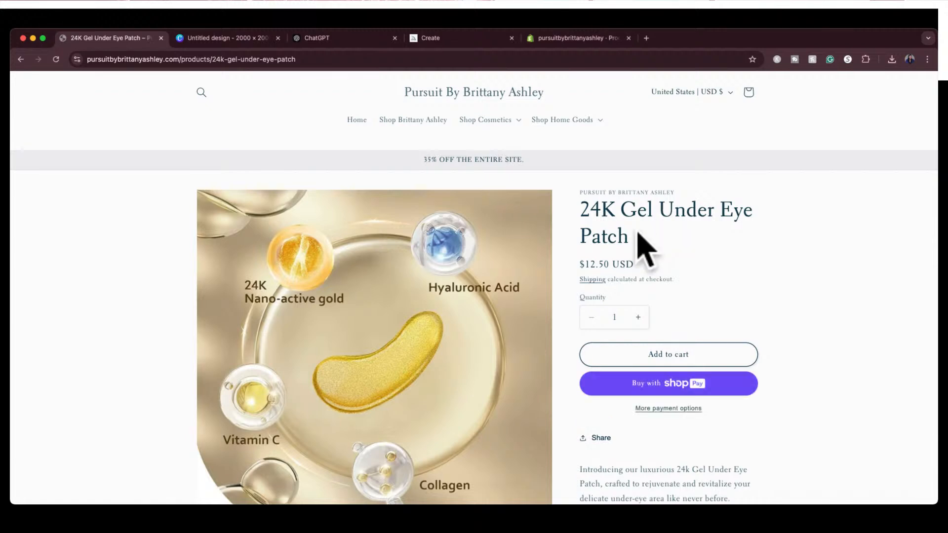
Copy the product title and ask ChatGPT for an "organic fun name for this product I'm selling on shopify: 24K Gel Under Eye Patch"
{"action": "left_click_drag", "start_coordinate": [635, 243], "coordinate": [580, 213]}
{"action": "key", "text": "super+c"}
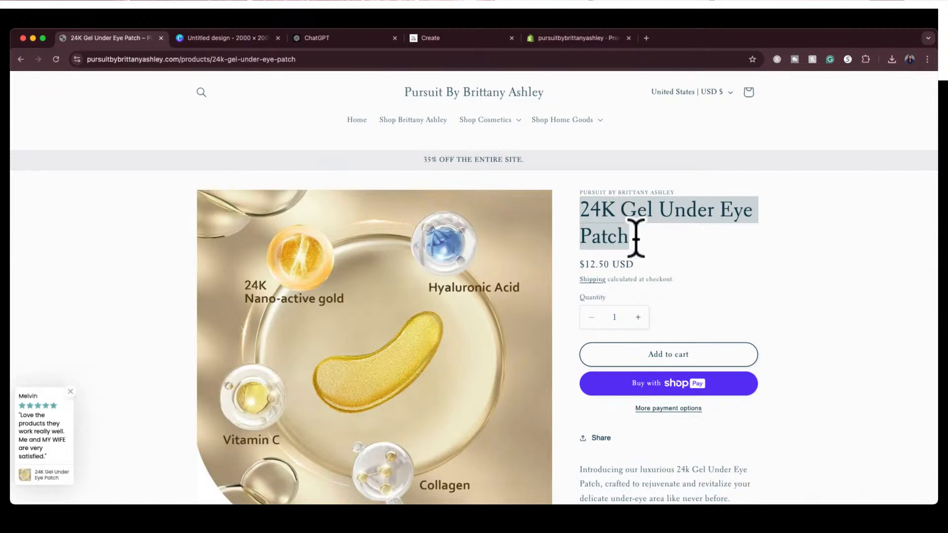
{"action": "left_click", "coordinate": [322, 38]}
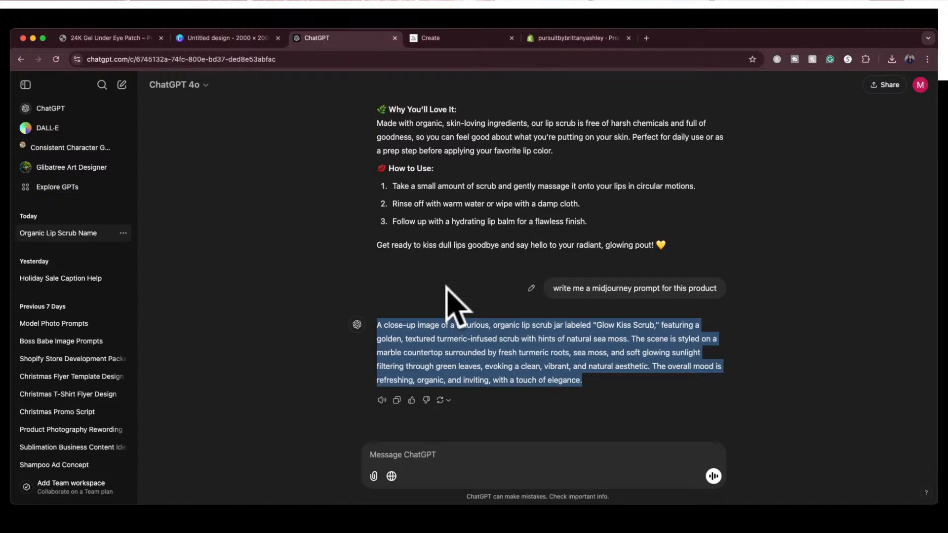
{"action": "scroll", "coordinate": [545, 275], "scroll_direction": "up", "scroll_amount": 7}
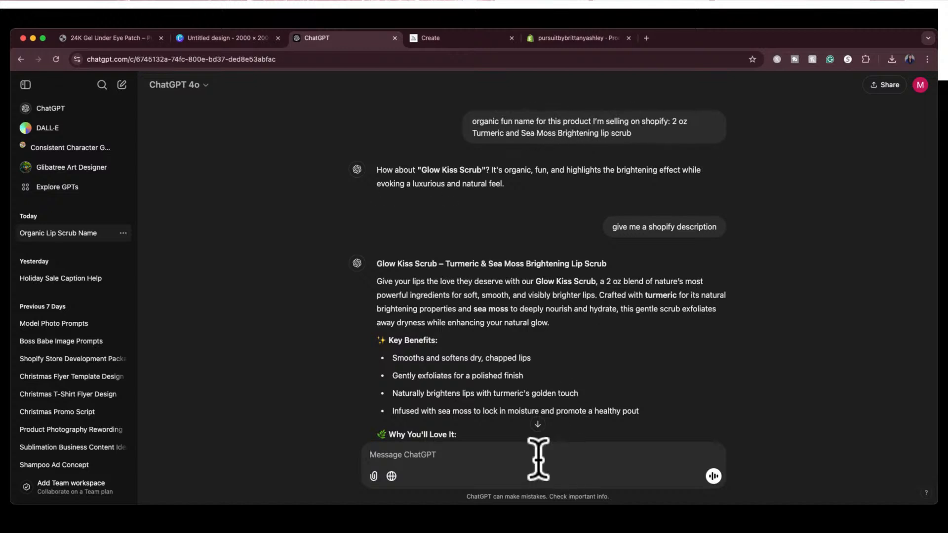
{"action": "type", "text": "organic fun name for this product I'm s"}
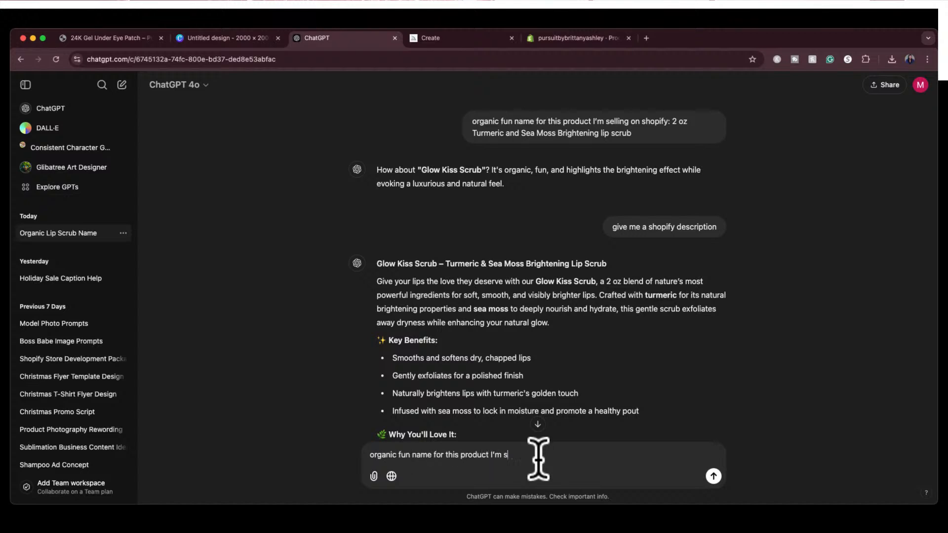
{"action": "type", "text": "elling on shopify:"}
{"action": "key", "text": "super+v"}
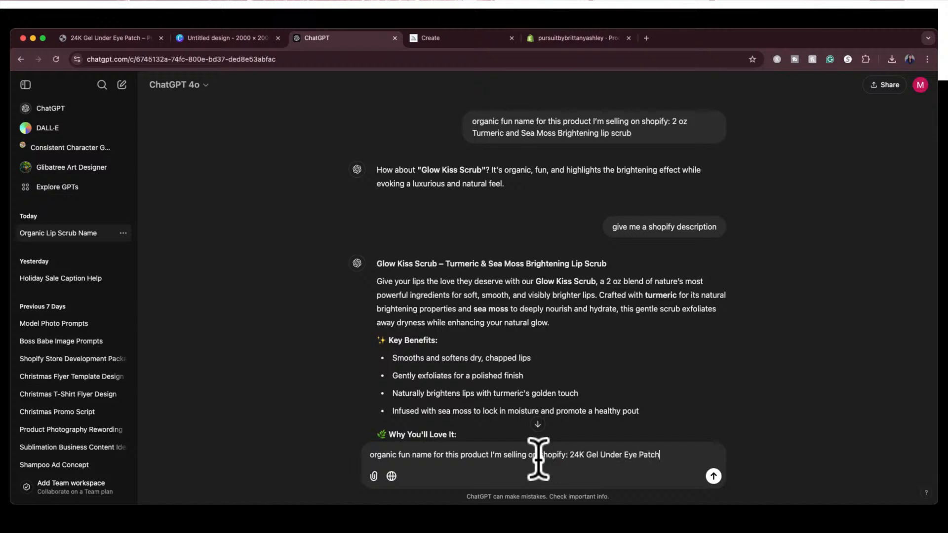
{"action": "key", "text": "Return"}
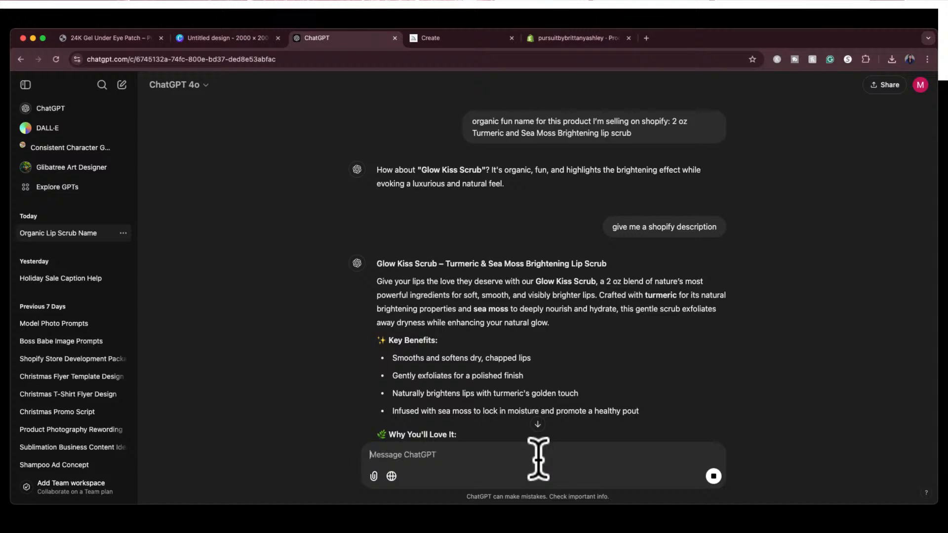
Copy the suggested name "Golden Glow Eye Gels" from the ChatGPT reply and switch to Shopify's Add product form
{"action": "scroll", "coordinate": [597, 391], "scroll_direction": "down", "scroll_amount": 9}
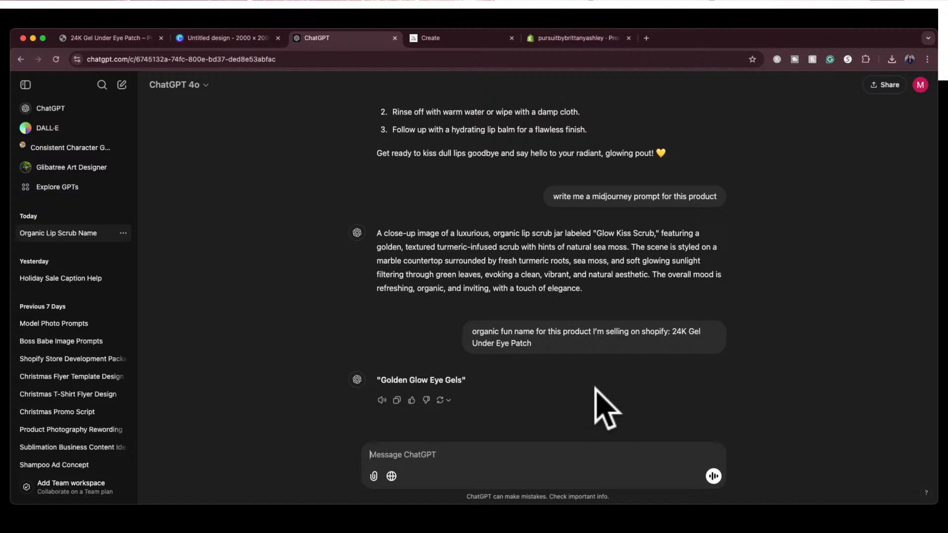
{"action": "left_click_drag", "start_coordinate": [381, 380], "coordinate": [462, 384]}
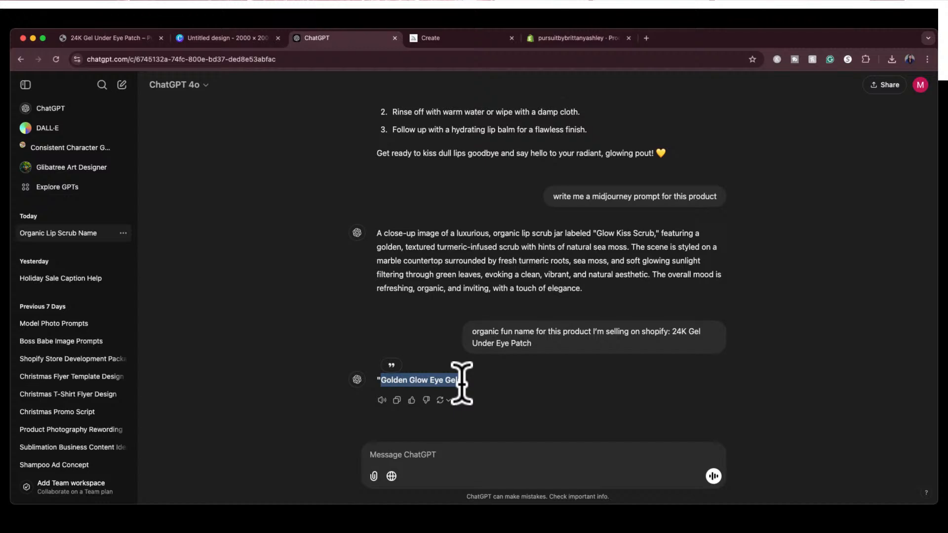
{"action": "left_click", "coordinate": [571, 39]}
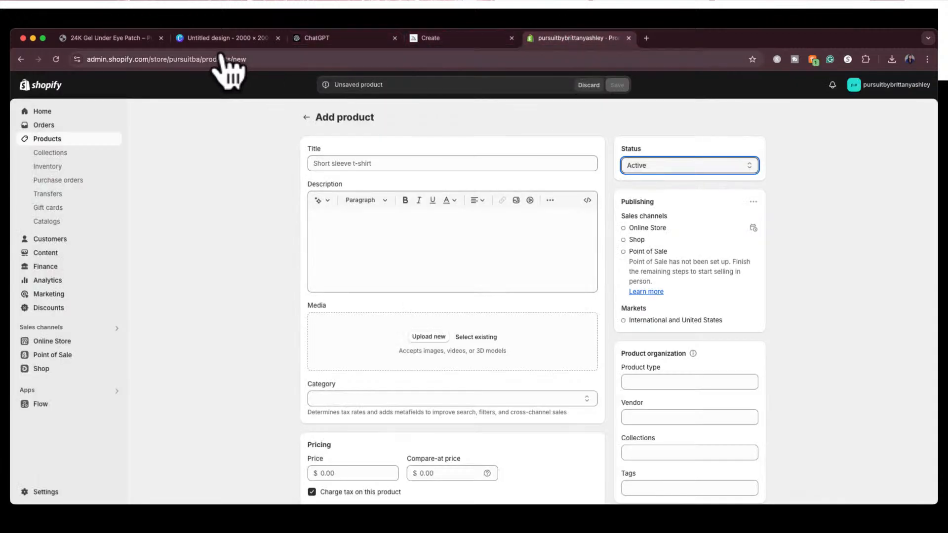
Return to the ChatGPT conversation and send the request "write me a midjourney prompt for this product"
{"action": "left_click", "coordinate": [102, 38]}
{"action": "left_click", "coordinate": [461, 38]}
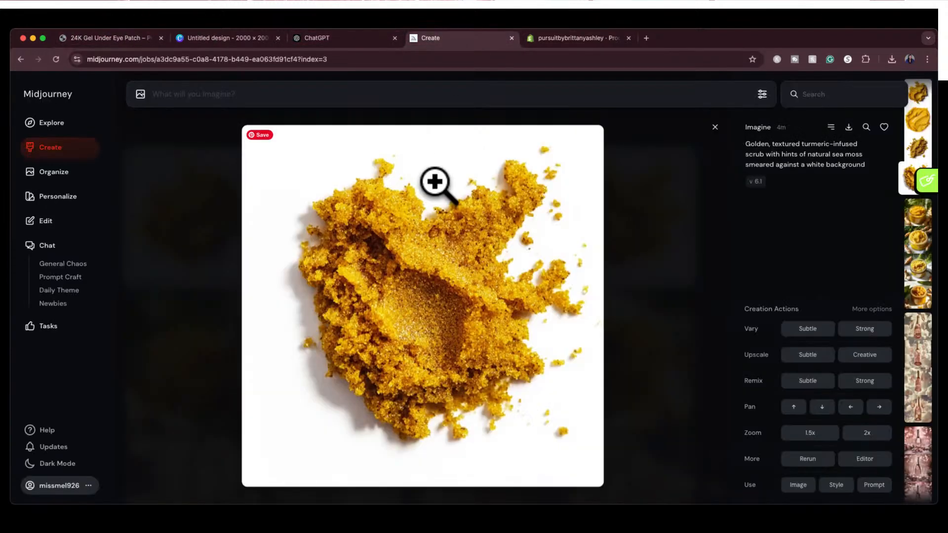
{"action": "left_click", "coordinate": [316, 38]}
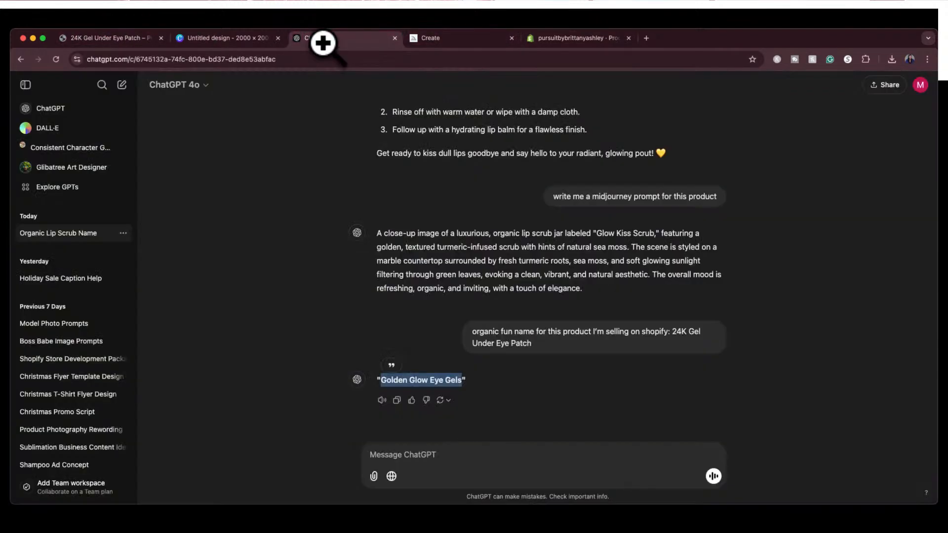
{"action": "left_click", "coordinate": [427, 457]}
{"action": "type", "text": "wr"}
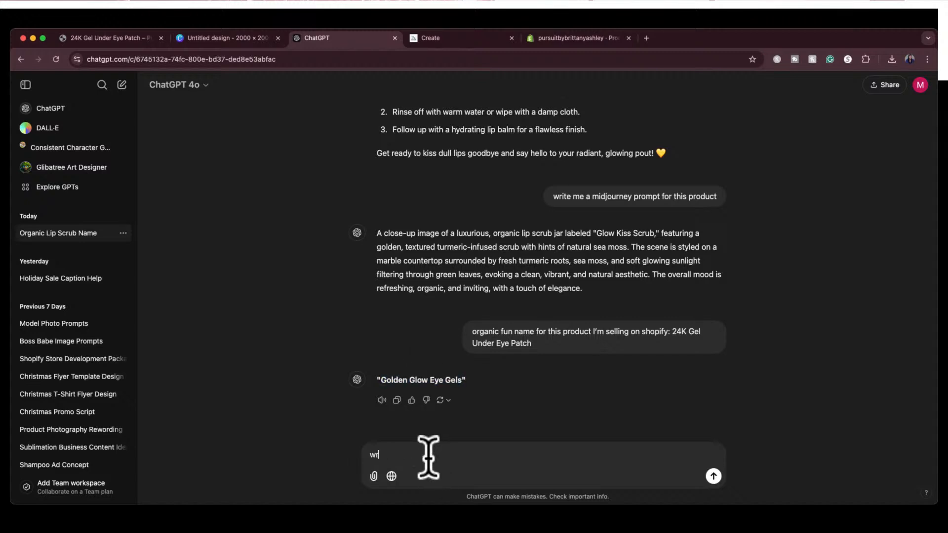
{"action": "type", "text": "ite me a midjourney prompt for this product"}
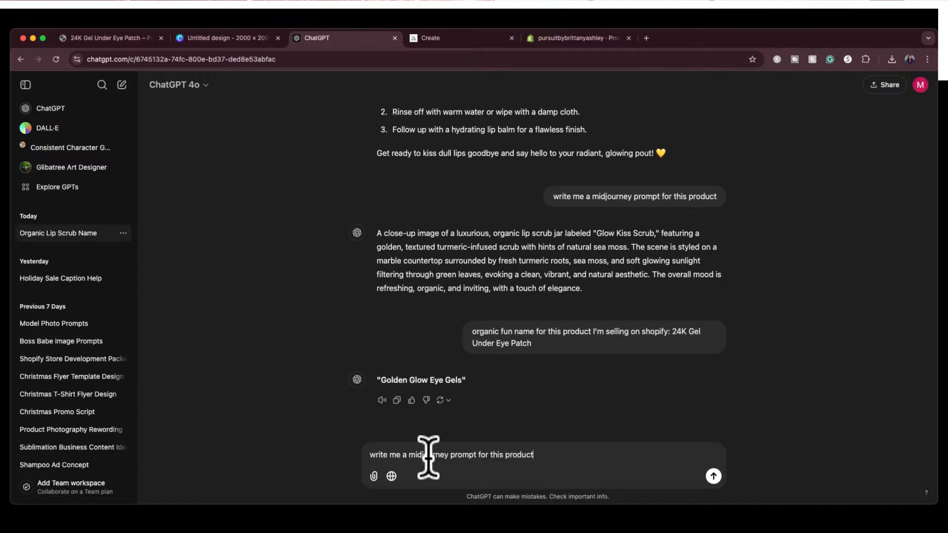
{"action": "key", "text": "Return"}
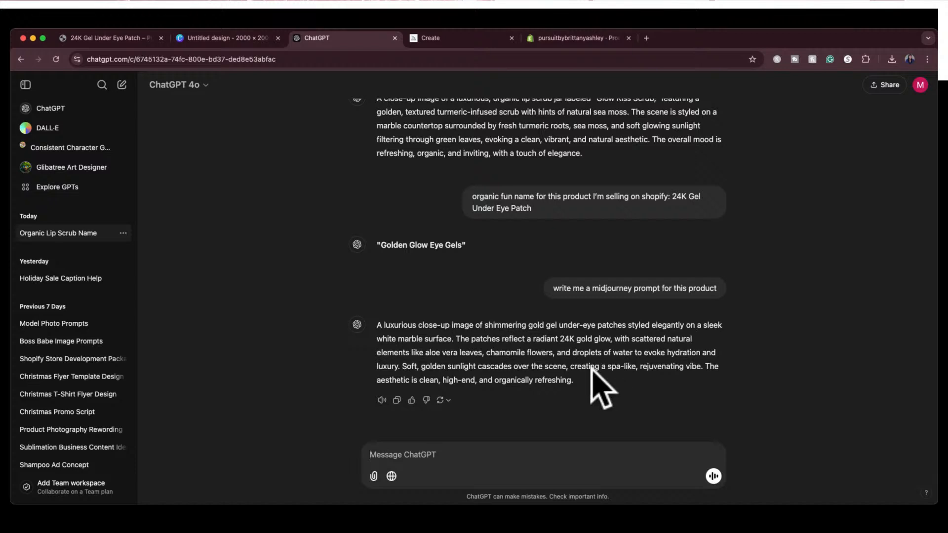
Copy ChatGPT's gold gel under-eye patch prompt, submit it in Midjourney, and close the enlarged scrub image
{"action": "left_click_drag", "start_coordinate": [575, 380], "coordinate": [376, 324]}
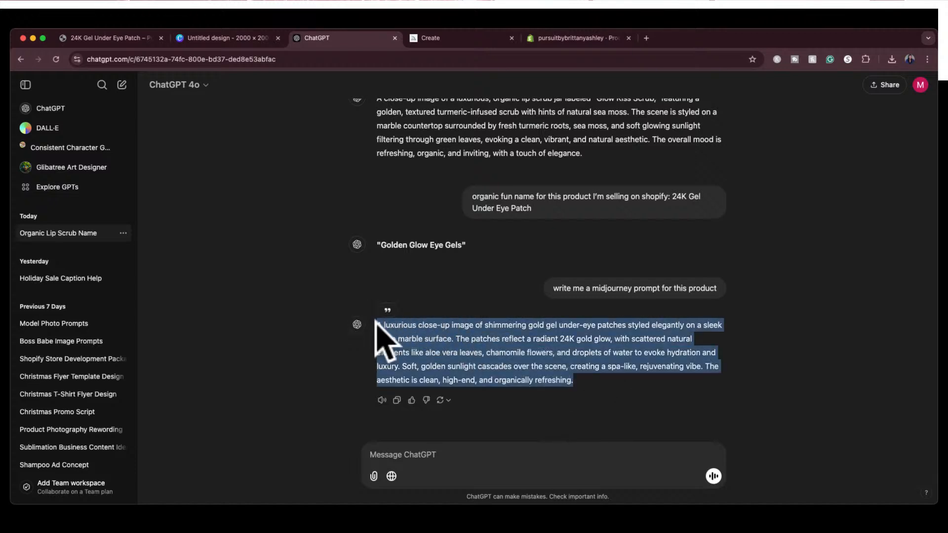
{"action": "left_click", "coordinate": [436, 38]}
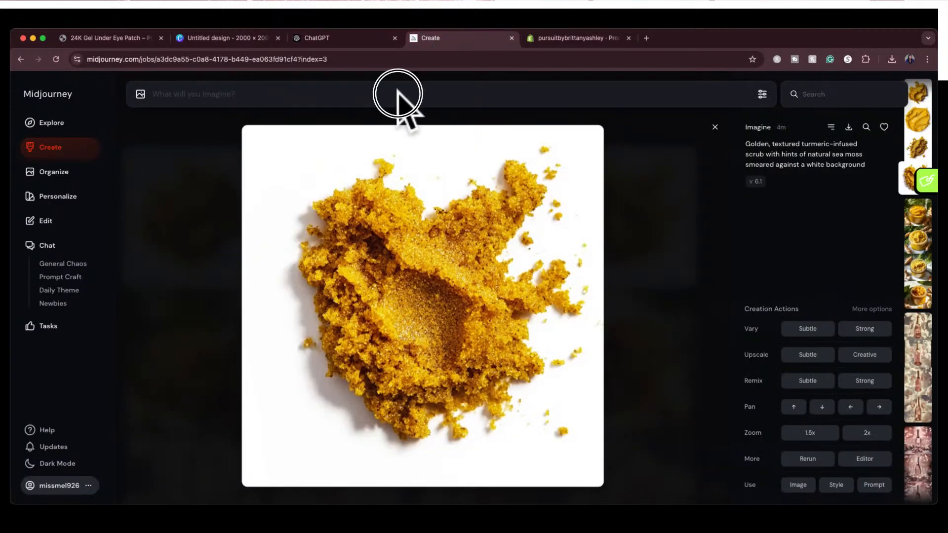
{"action": "left_click", "coordinate": [398, 94]}
{"action": "key", "text": "super+v"}
{"action": "key", "text": "Return"}
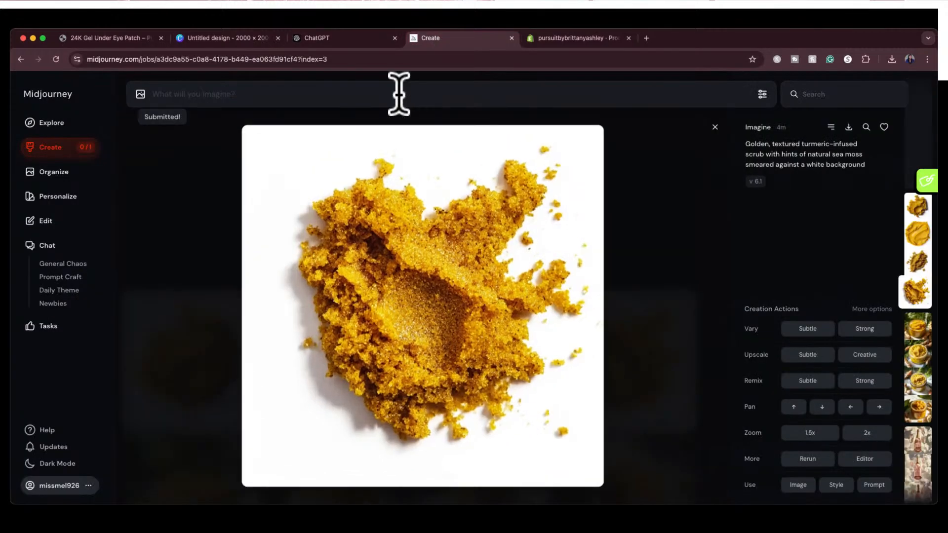
{"action": "left_click", "coordinate": [715, 127]}
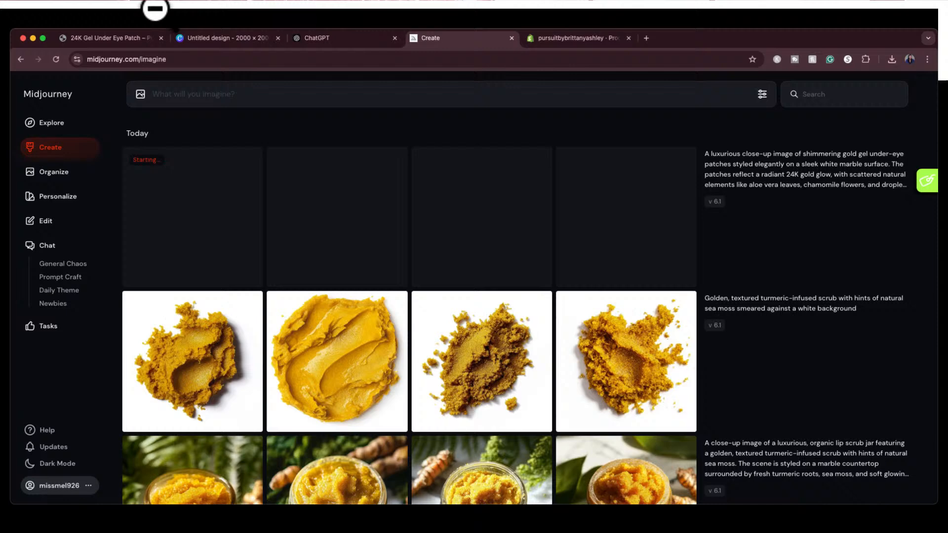
Switch to the Canva design, upscale the turmeric scrub smear image on page 2, compare before and after, and replace the original
{"action": "left_click", "coordinate": [134, 34]}
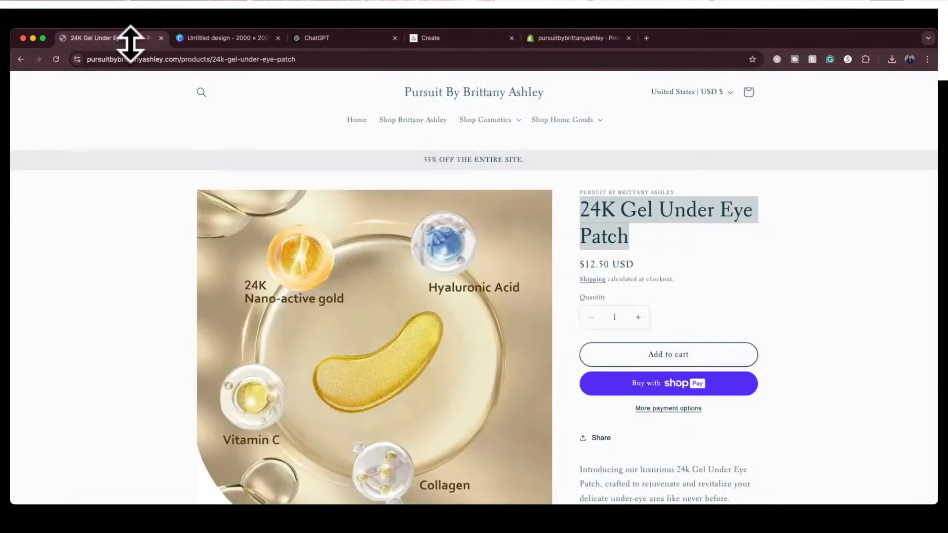
{"action": "left_click", "coordinate": [249, 45]}
{"action": "scroll", "coordinate": [382, 328], "scroll_direction": "down", "scroll_amount": 5}
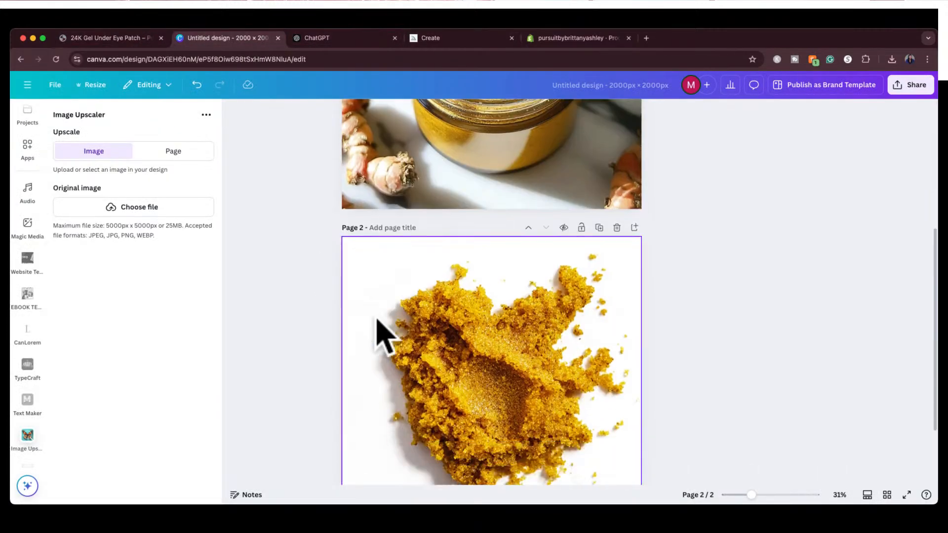
{"action": "scroll", "coordinate": [377, 320], "scroll_direction": "down", "scroll_amount": 1}
{"action": "left_click", "coordinate": [411, 326]}
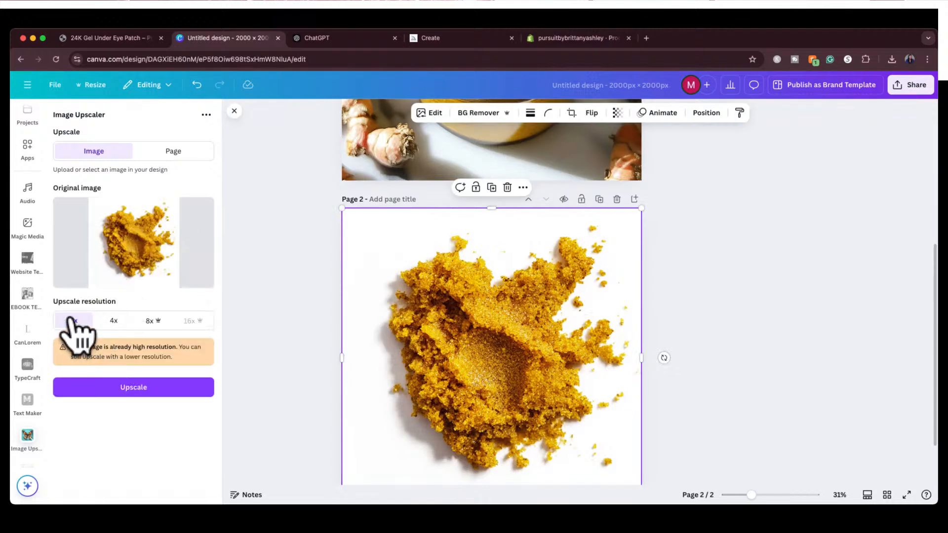
{"action": "left_click", "coordinate": [106, 380]}
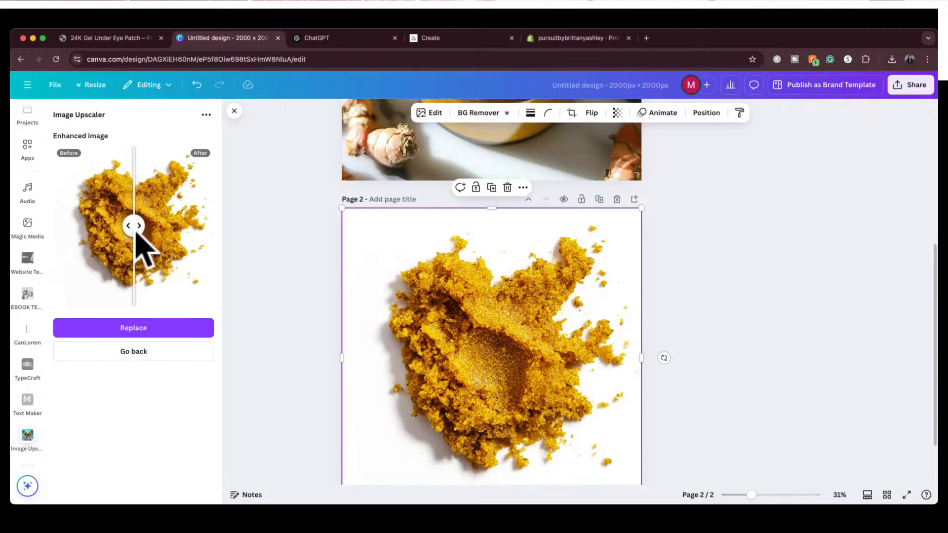
{"action": "left_click_drag", "start_coordinate": [134, 227], "coordinate": [74, 249]}
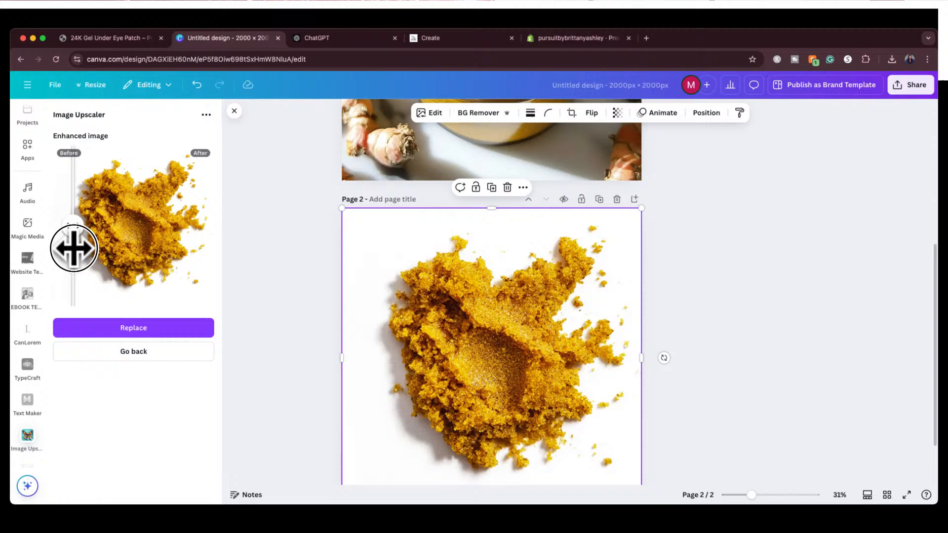
{"action": "left_click", "coordinate": [129, 327]}
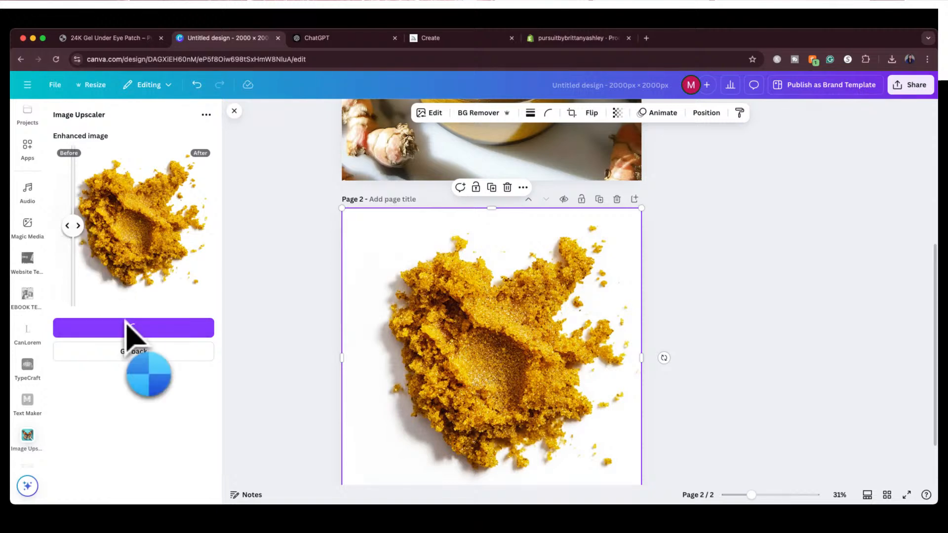
Review the turmeric jar and scrub smear pages of the Canva design, checking Shopify's Add product form in between
{"action": "scroll", "coordinate": [294, 348], "scroll_direction": "down", "scroll_amount": 2}
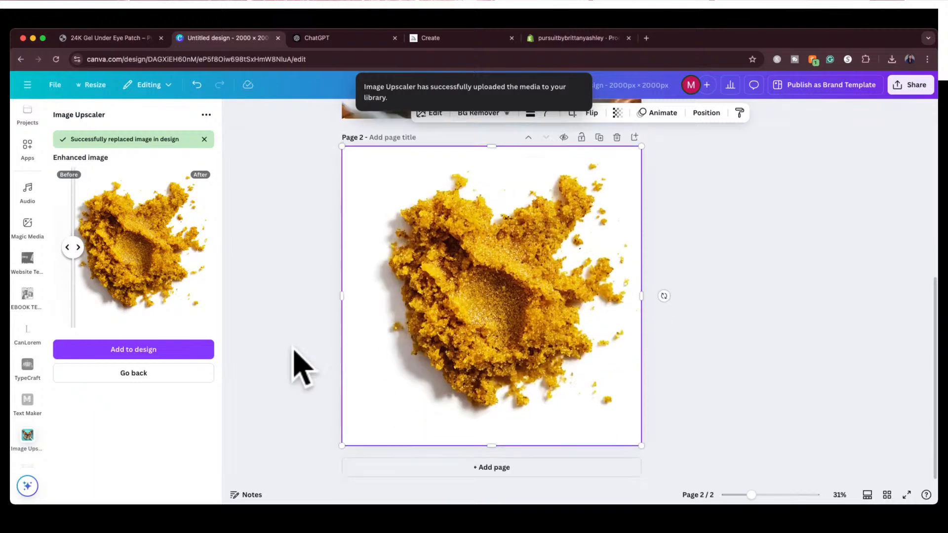
{"action": "scroll", "coordinate": [294, 350], "scroll_direction": "up", "scroll_amount": 5}
{"action": "scroll", "coordinate": [301, 368], "scroll_direction": "down", "scroll_amount": 3}
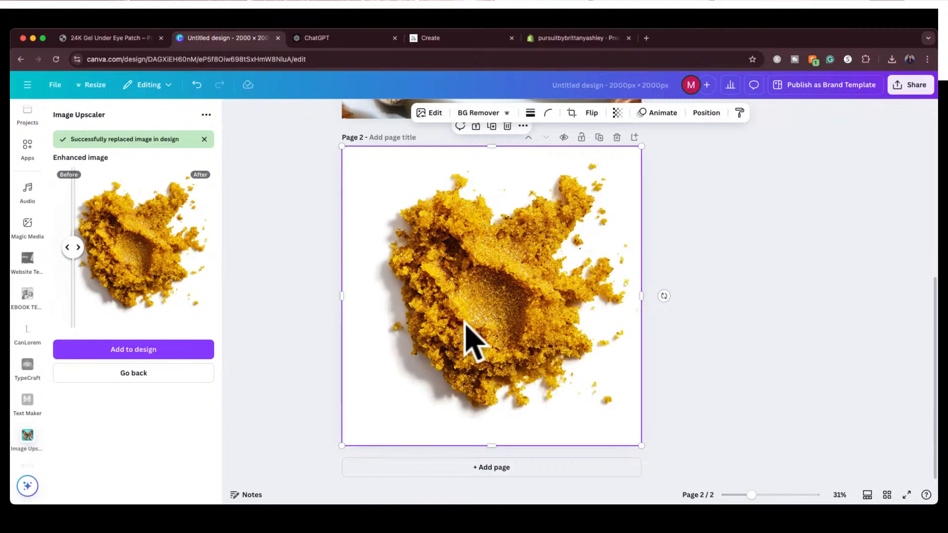
{"action": "left_click", "coordinate": [574, 32]}
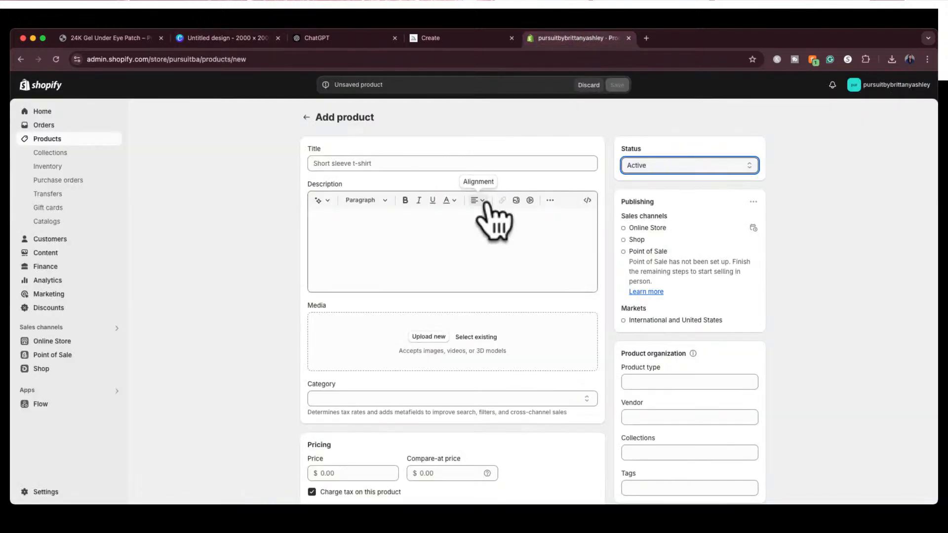
{"action": "left_click", "coordinate": [222, 39]}
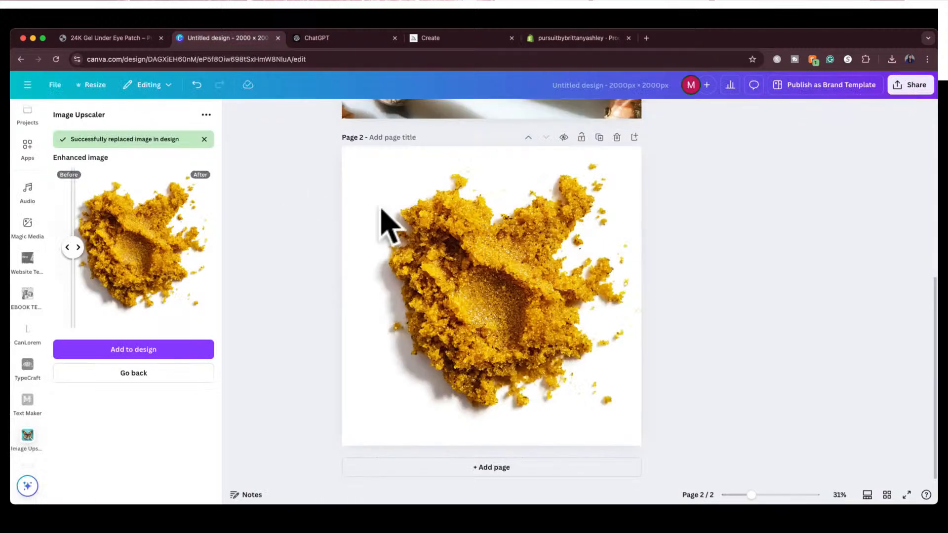
{"action": "scroll", "coordinate": [375, 217], "scroll_direction": "down", "scroll_amount": 3}
{"action": "scroll", "coordinate": [467, 242], "scroll_direction": "up", "scroll_amount": 3}
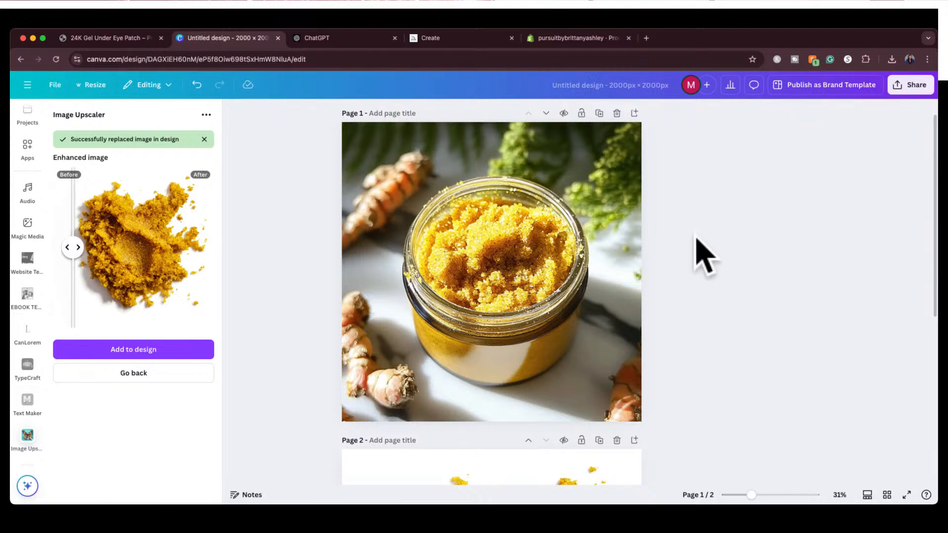
{"action": "scroll", "coordinate": [705, 254], "scroll_direction": "down", "scroll_amount": 3}
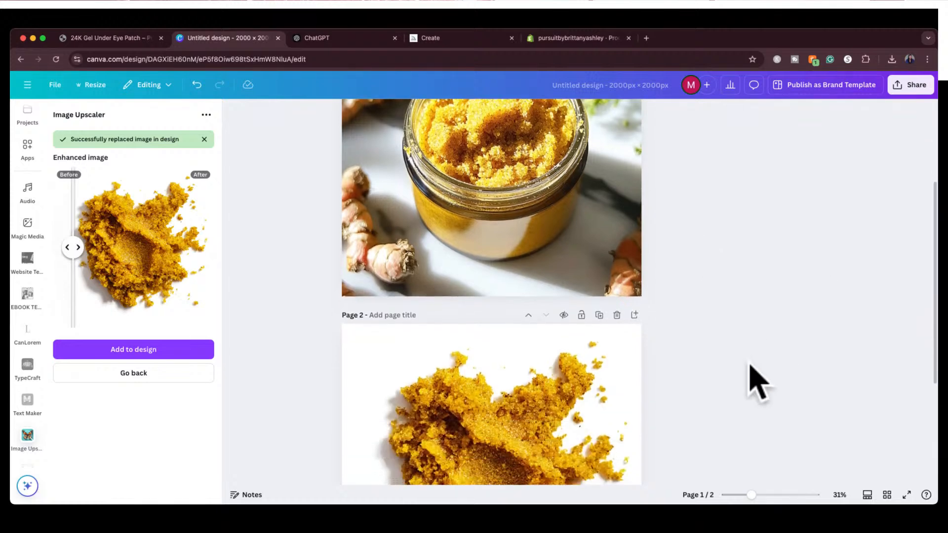
{"action": "scroll", "coordinate": [751, 375], "scroll_direction": "down", "scroll_amount": 4}
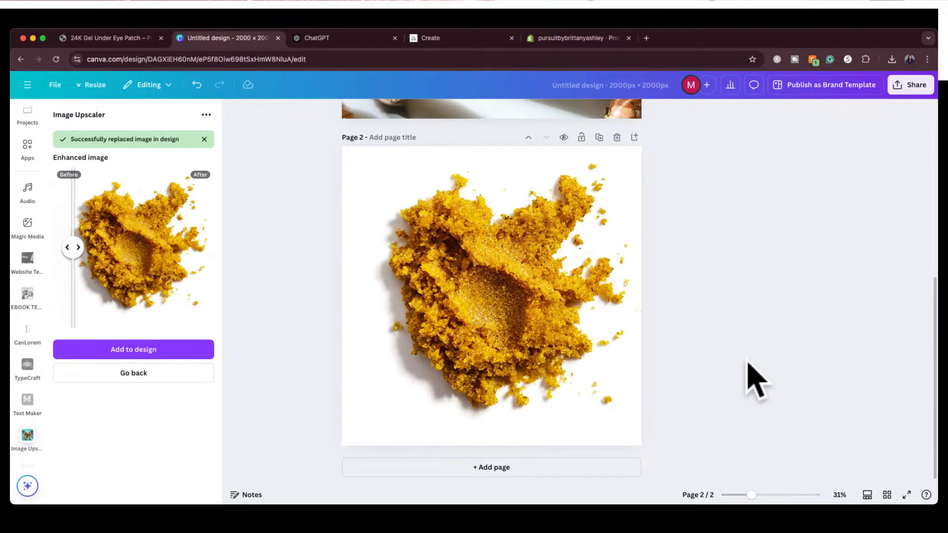
Switch to ChatGPT, check the wording of the earlier lip scrub requests, and send "give me a shopify description" for the eye gels
{"action": "left_click", "coordinate": [333, 39]}
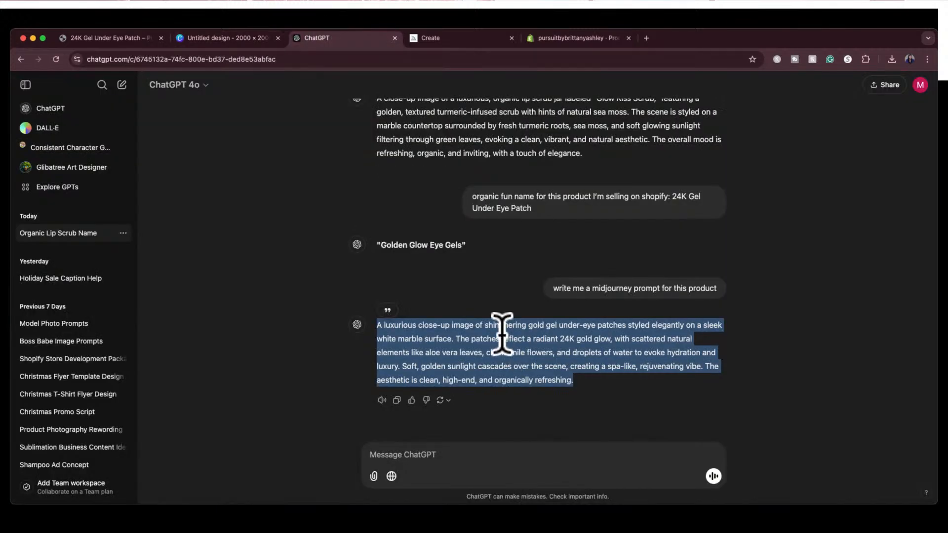
{"action": "scroll", "coordinate": [513, 198], "scroll_direction": "up", "scroll_amount": 6}
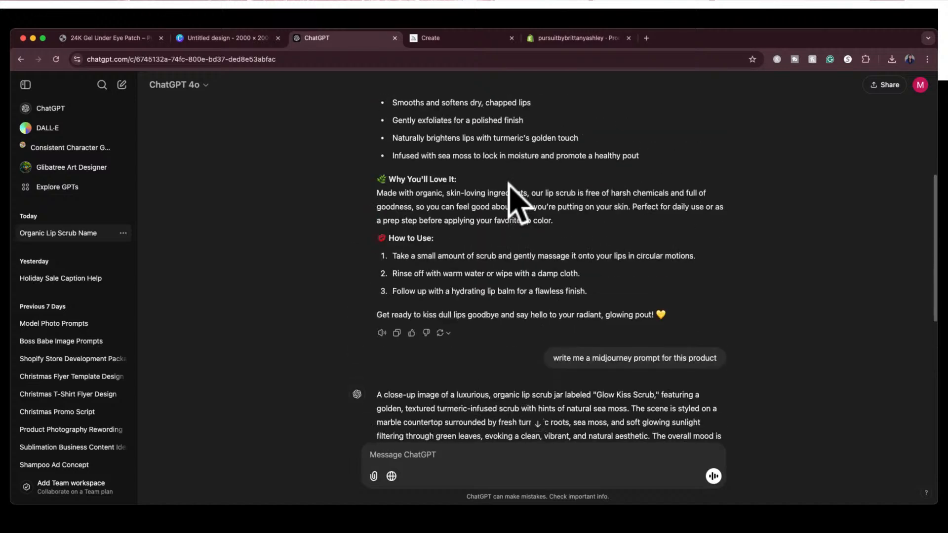
{"action": "scroll", "coordinate": [514, 197], "scroll_direction": "up", "scroll_amount": 4}
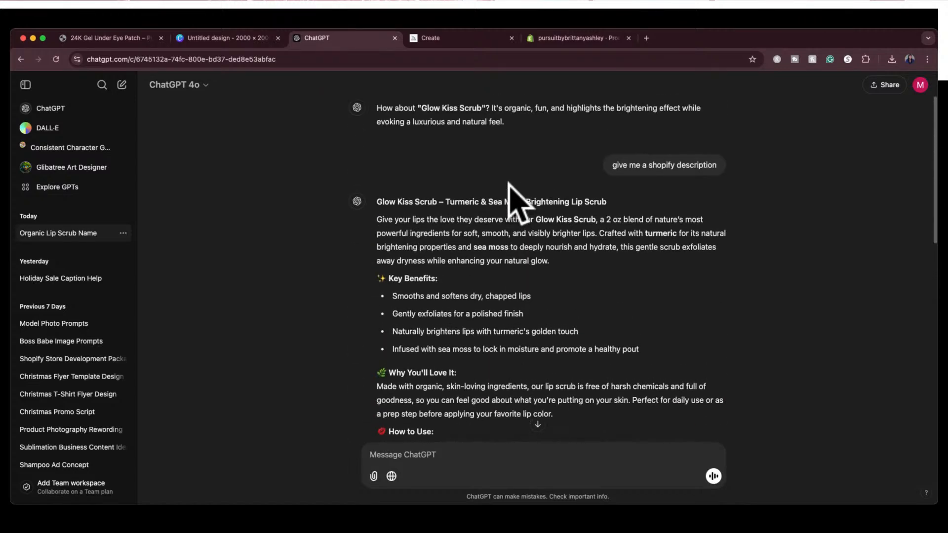
{"action": "scroll", "coordinate": [514, 197], "scroll_direction": "down", "scroll_amount": 8}
{"action": "scroll", "coordinate": [513, 197], "scroll_direction": "up", "scroll_amount": 5}
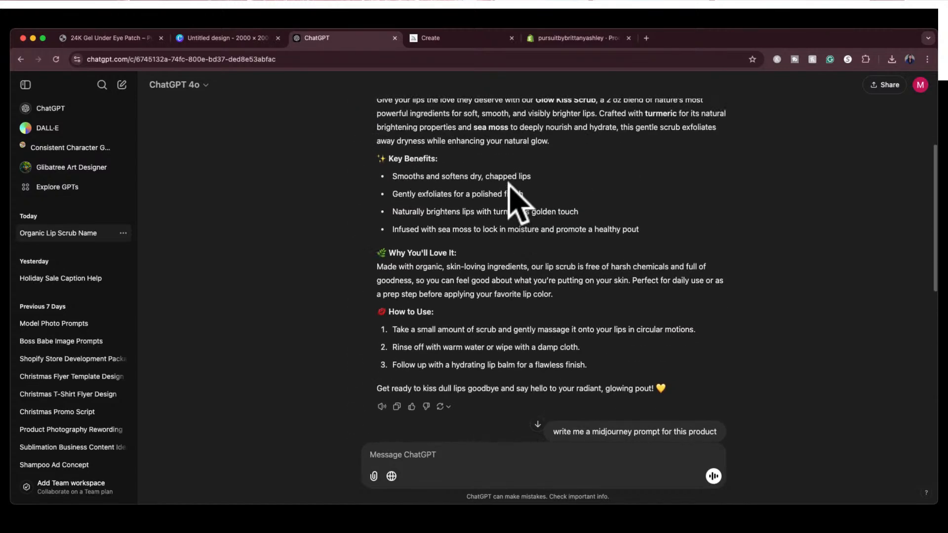
{"action": "scroll", "coordinate": [509, 184], "scroll_direction": "down", "scroll_amount": 7}
{"action": "left_click", "coordinate": [485, 459]}
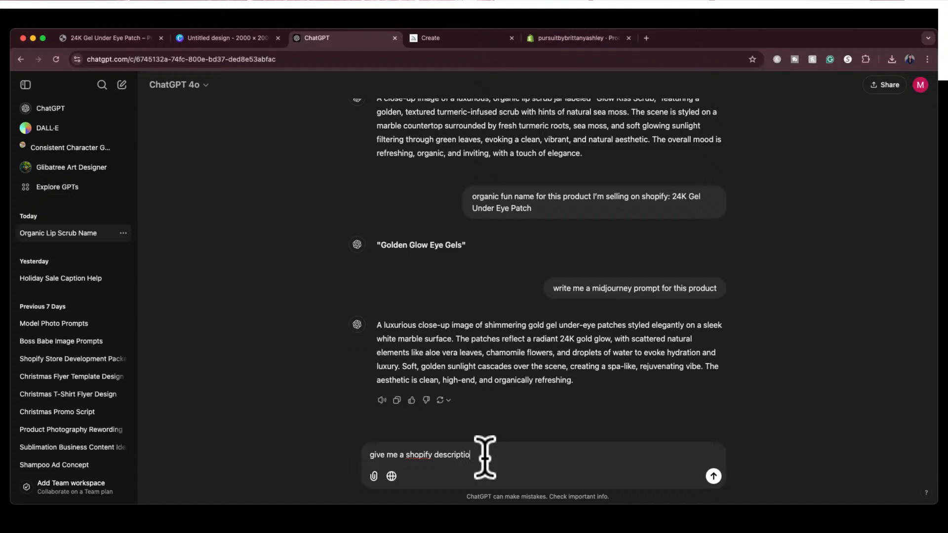
{"action": "type", "text": "n"}
{"action": "key", "text": "Return"}
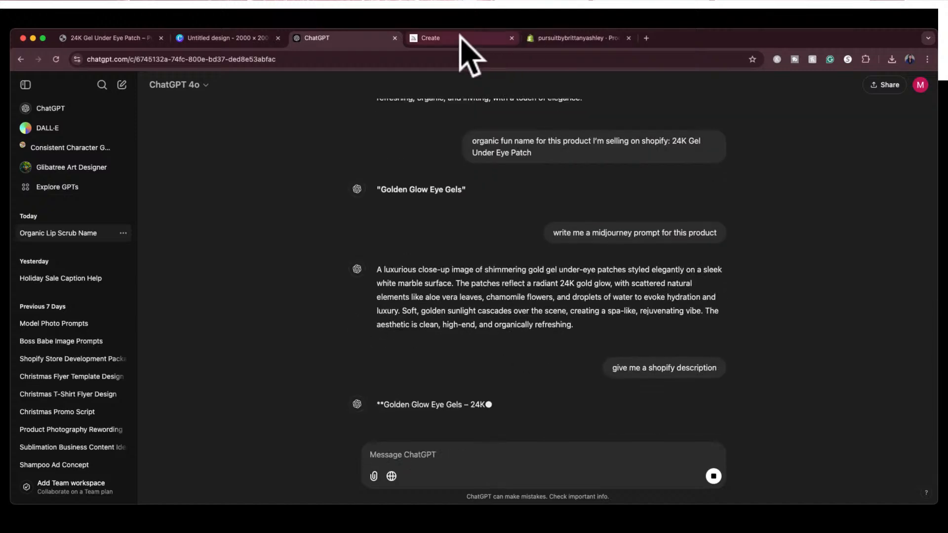
In Midjourney, reuse the gold under-eye patch prompt, remove "shimmering" and "styled elegantly" from its first sentence, and select the whole prompt
{"action": "left_click", "coordinate": [461, 38]}
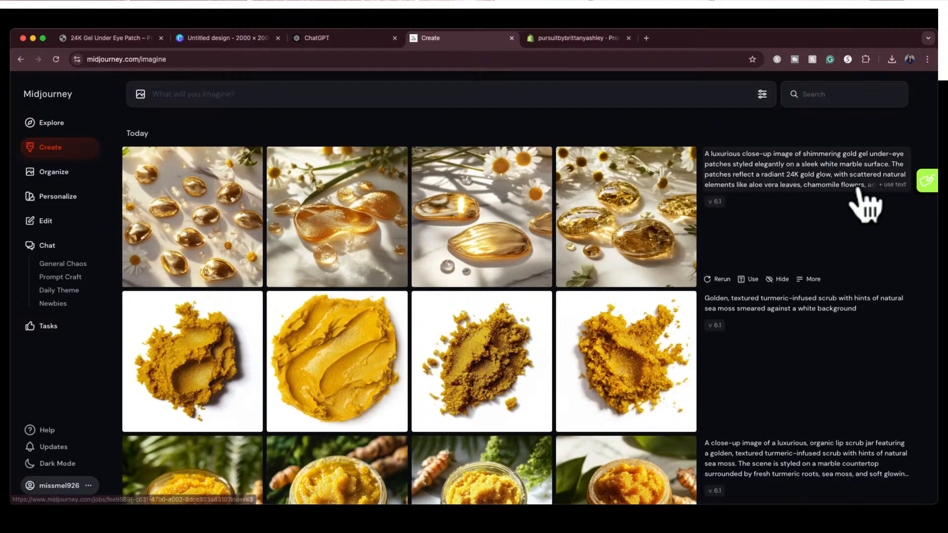
{"action": "left_click", "coordinate": [896, 204]}
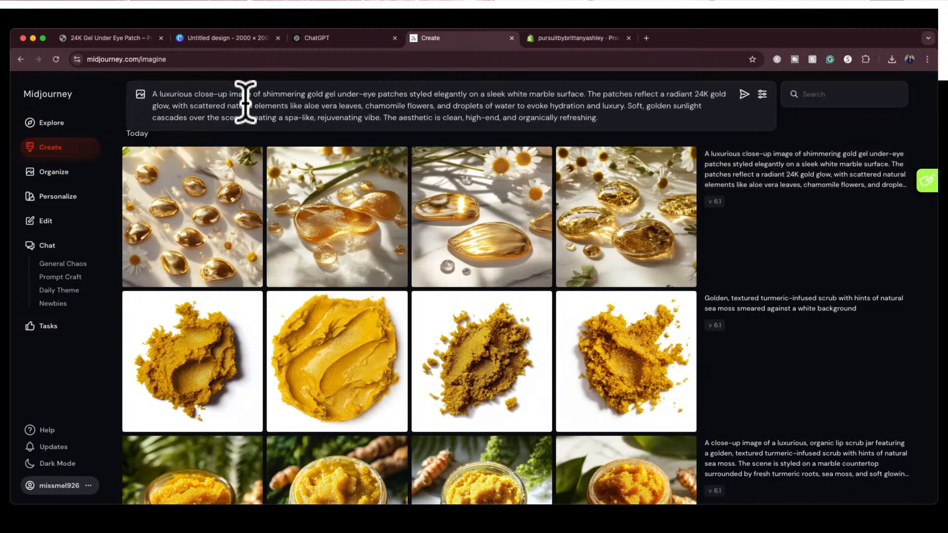
{"action": "left_click_drag", "start_coordinate": [264, 94], "coordinate": [321, 93]}
{"action": "key", "text": "BackSpace"}
{"action": "key", "text": "BackSpace"}
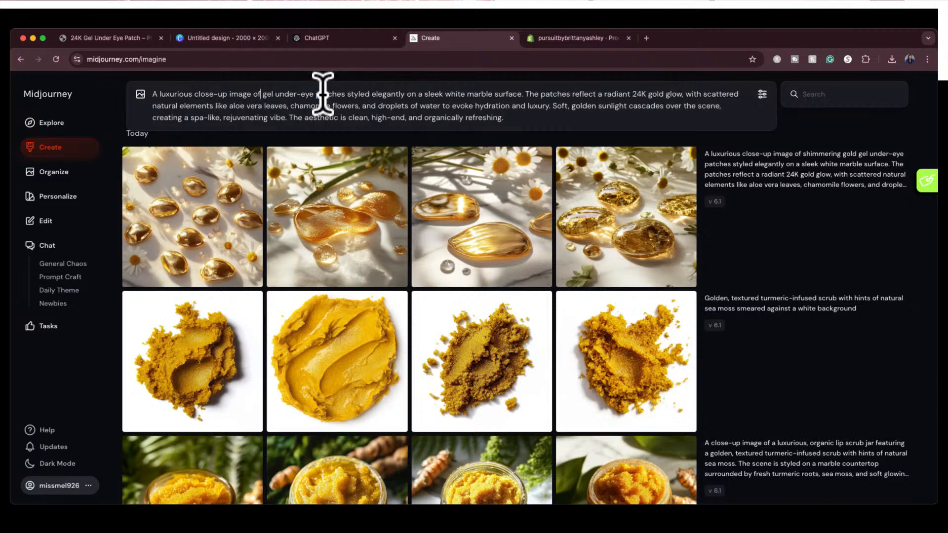
{"action": "type", "text": "gold"}
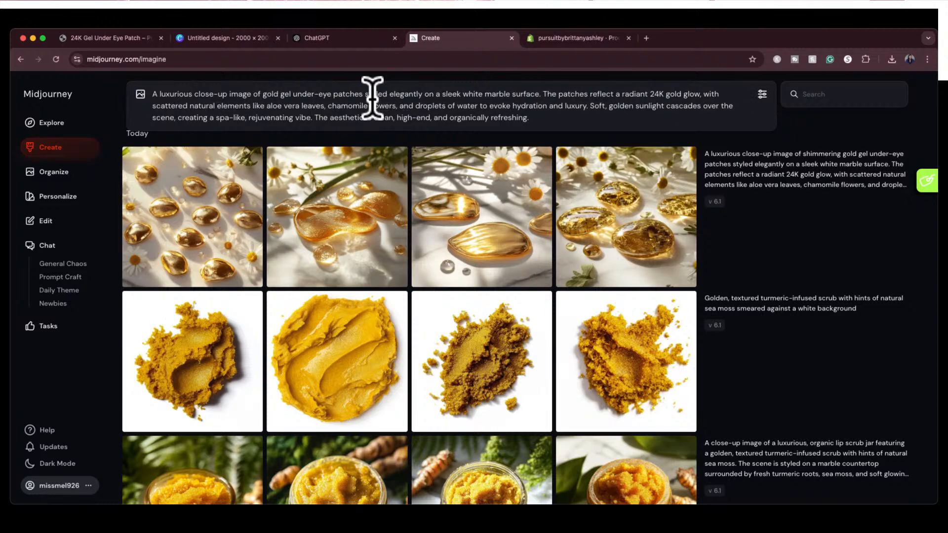
{"action": "left_click_drag", "start_coordinate": [365, 93], "coordinate": [423, 94]}
{"action": "key", "text": "BackSpace"}
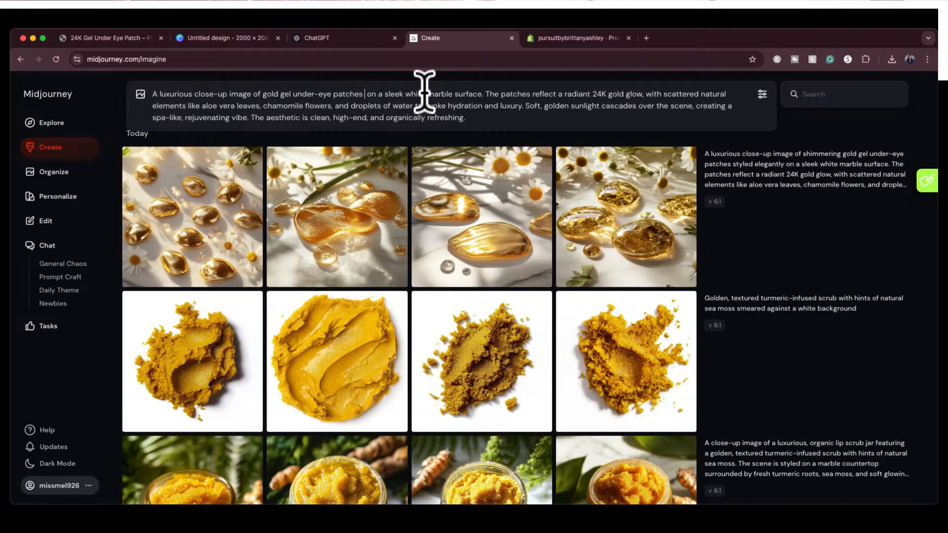
{"action": "key", "text": "BackSpace"}
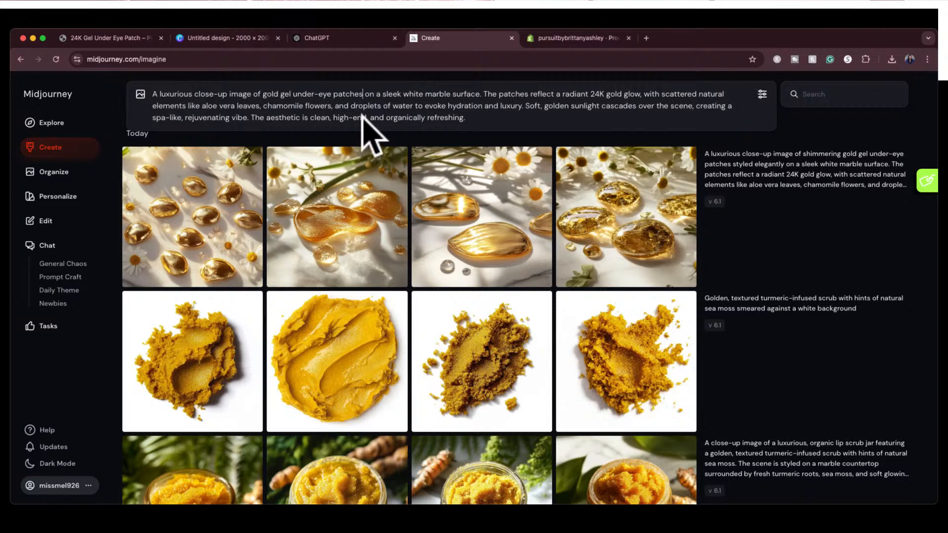
{"action": "left_click_drag", "start_coordinate": [467, 118], "coordinate": [152, 93]}
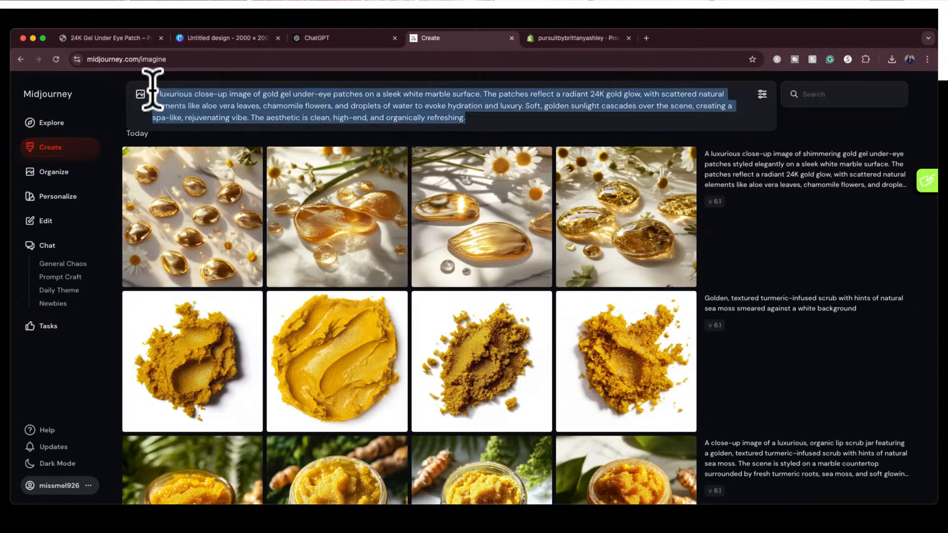
Search Midjourney's Explore gallery for "eye patches", refine the search to "gel eye patches", and browse the images
{"action": "left_click", "coordinate": [45, 123]}
{"action": "left_click", "coordinate": [819, 95]}
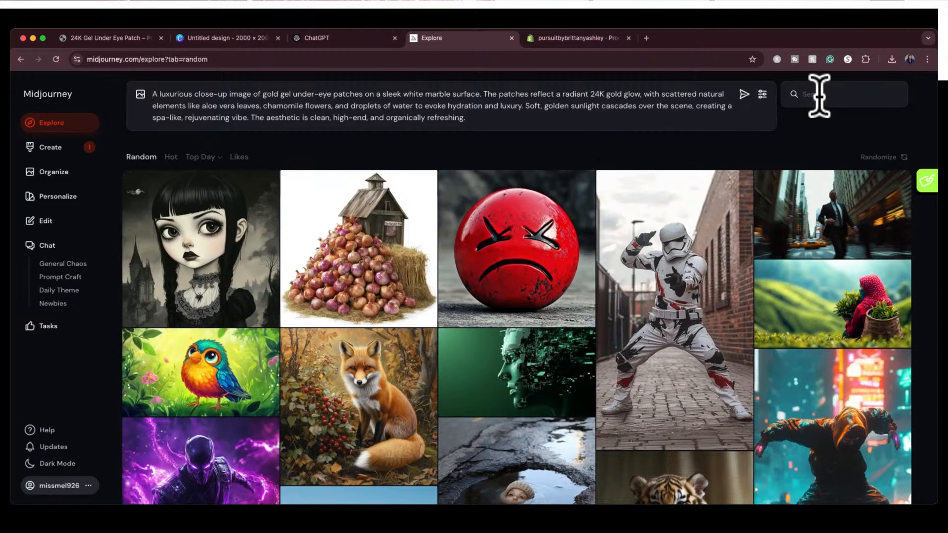
{"action": "type", "text": "eye patch"}
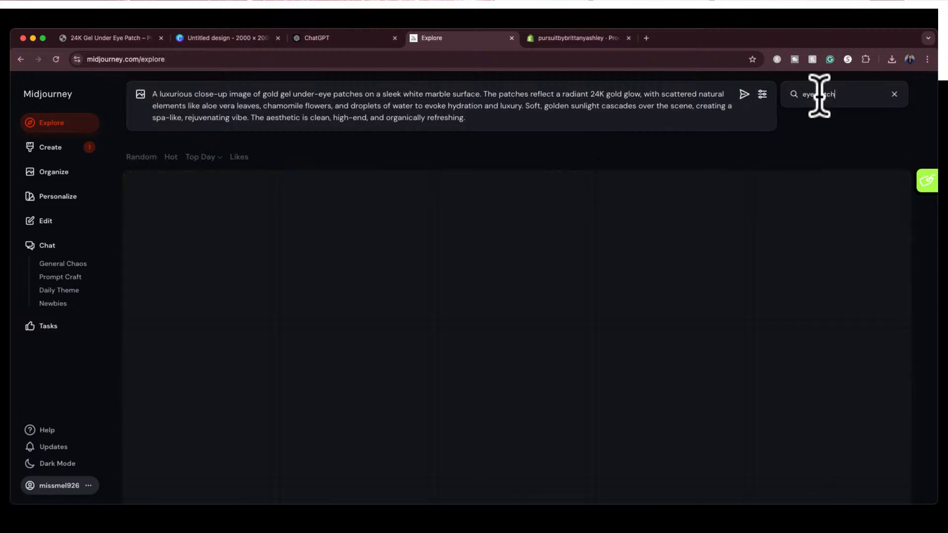
{"action": "type", "text": "es"}
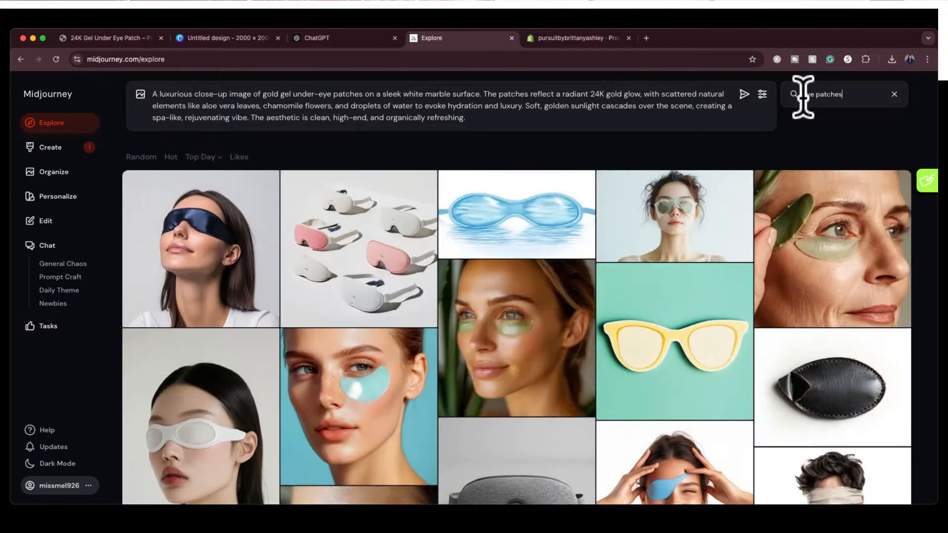
{"action": "type", "text": "gel"}
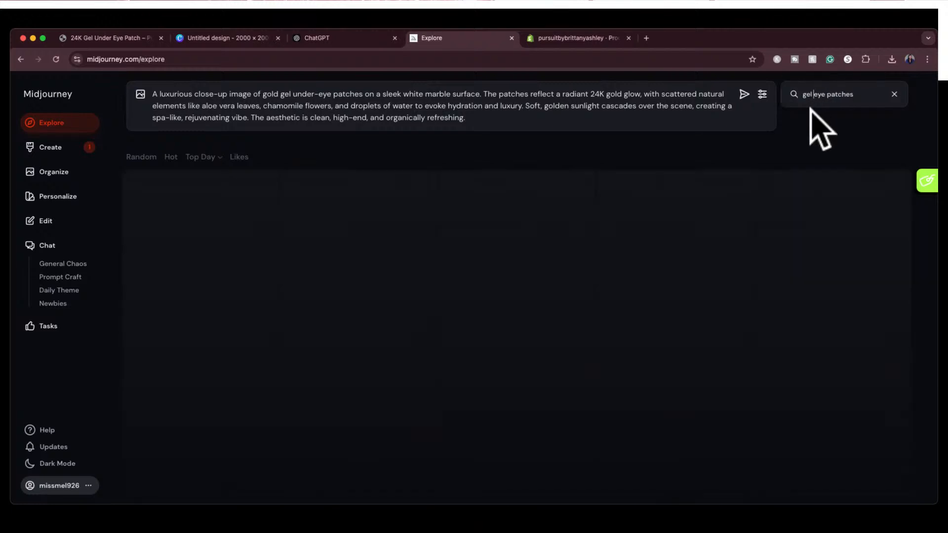
{"action": "scroll", "coordinate": [778, 276], "scroll_direction": "down", "scroll_amount": 2}
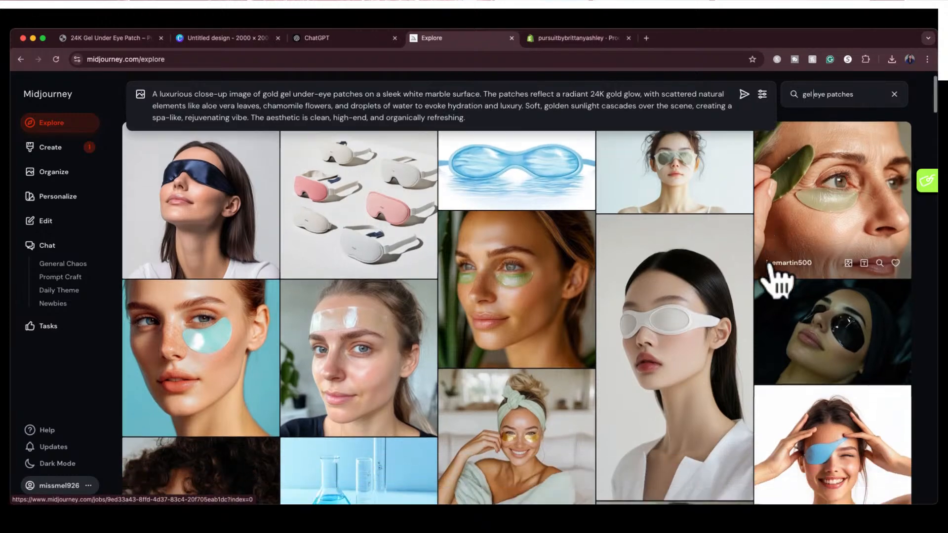
{"action": "scroll", "coordinate": [779, 281], "scroll_direction": "down", "scroll_amount": 10}
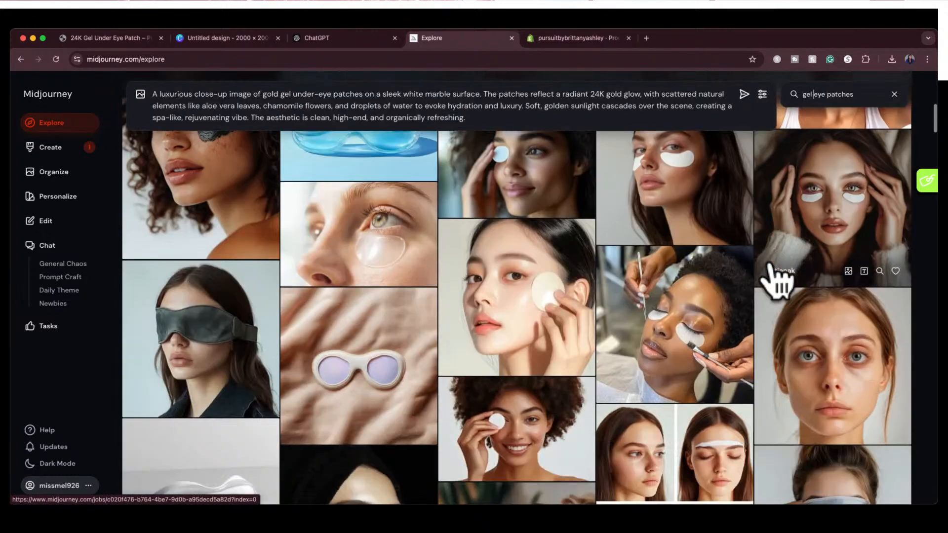
{"action": "scroll", "coordinate": [778, 280], "scroll_direction": "down", "scroll_amount": 10}
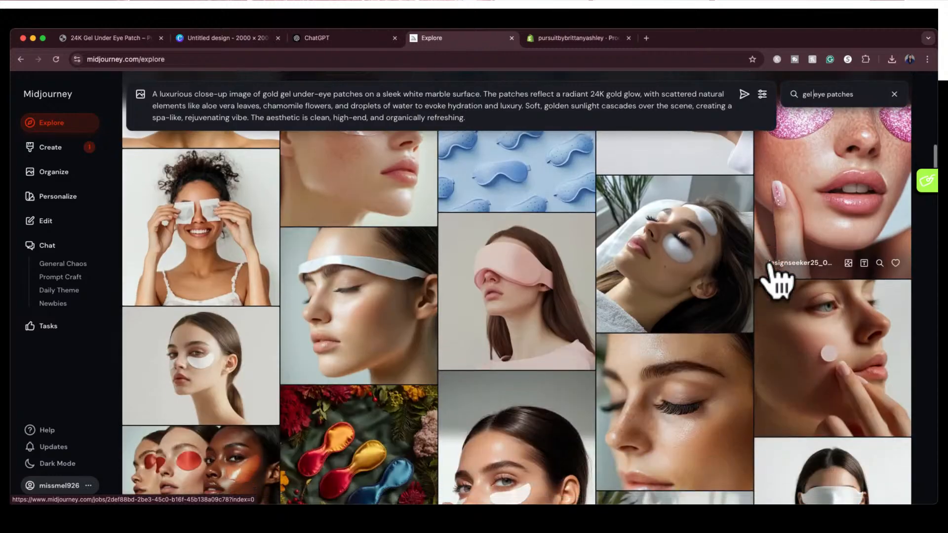
{"action": "scroll", "coordinate": [779, 281], "scroll_direction": "up", "scroll_amount": 2}
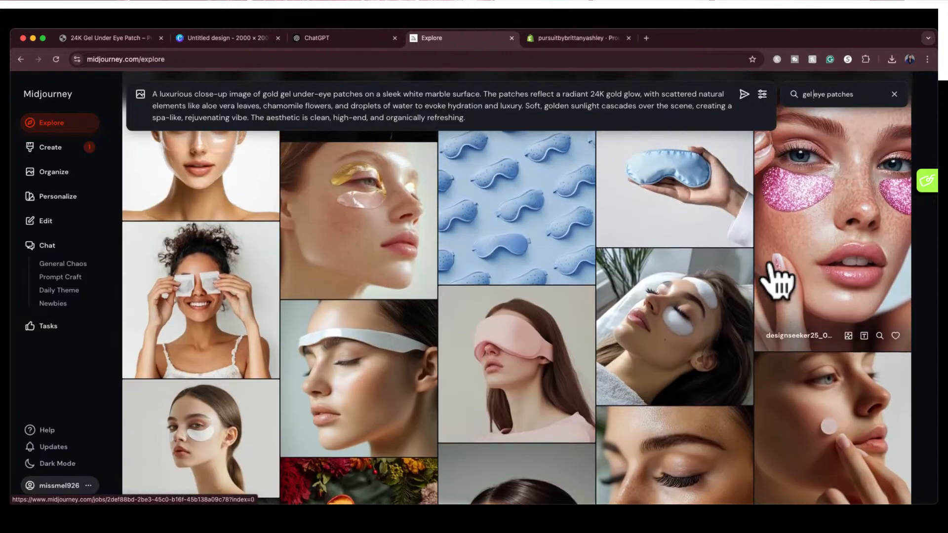
{"action": "scroll", "coordinate": [779, 282], "scroll_direction": "down", "scroll_amount": 10}
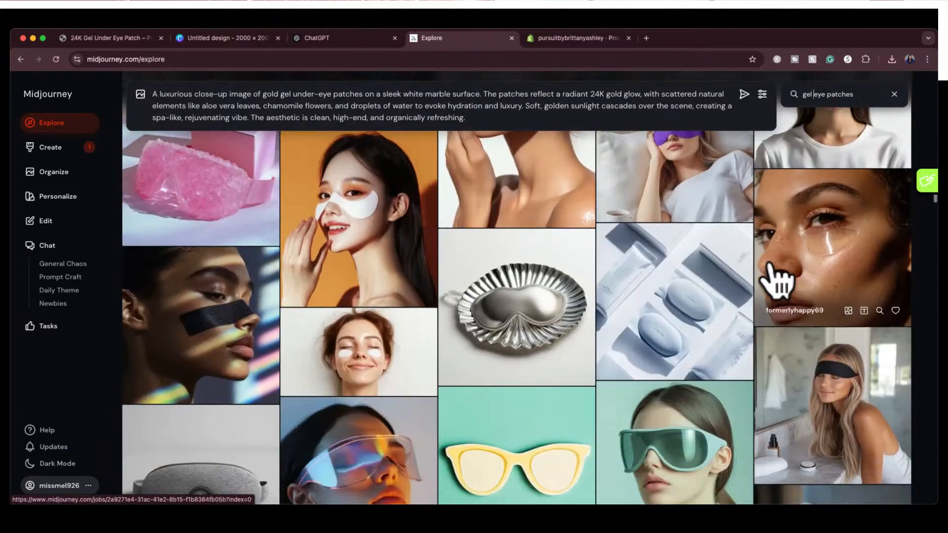
Look further through the "gel eye patches" images in Midjourney's Explore gallery
{"action": "scroll", "coordinate": [778, 280], "scroll_direction": "down", "scroll_amount": 4}
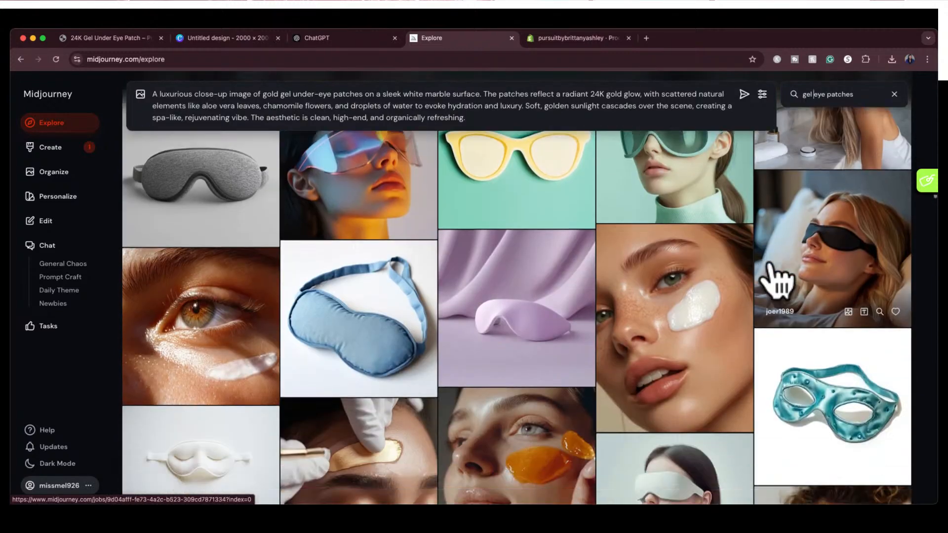
{"action": "scroll", "coordinate": [779, 281], "scroll_direction": "down", "scroll_amount": 2}
{"action": "scroll", "coordinate": [779, 281], "scroll_direction": "down", "scroll_amount": 14}
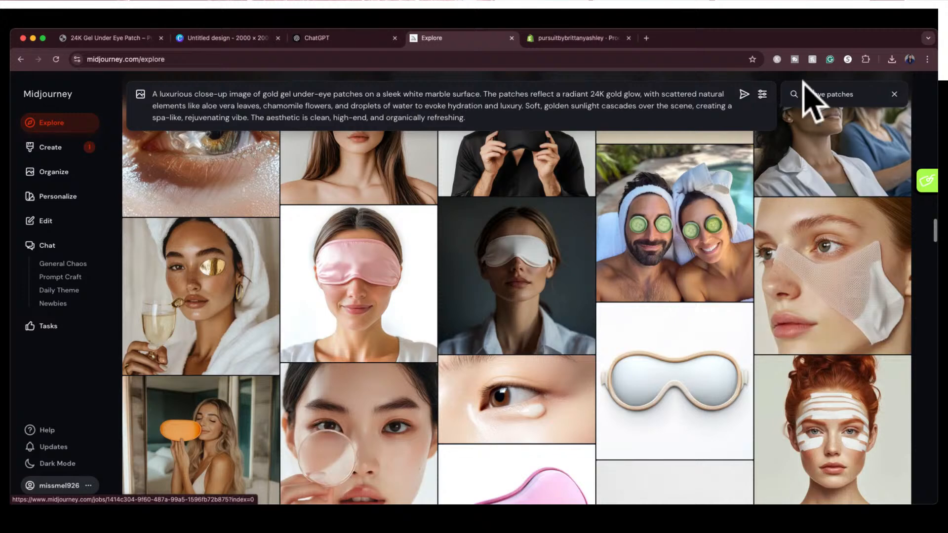
Change the Explore gallery search to "under eye patches" and browse the images for a suitable patch reference
{"action": "key", "text": "BackSpace"}
{"action": "key", "text": "BackSpace"}
{"action": "key", "text": "BackSpace"}
{"action": "key", "text": "BackSpace"}
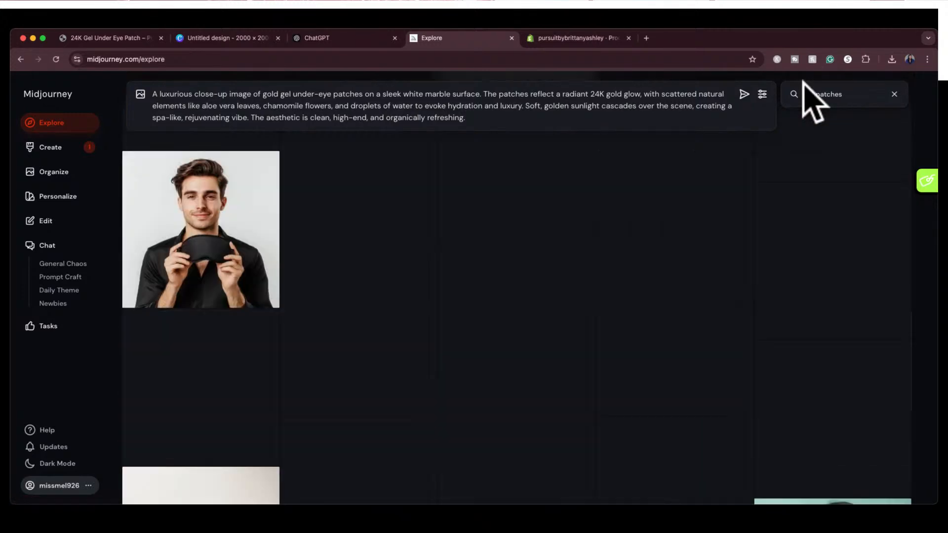
{"action": "type", "text": "under"}
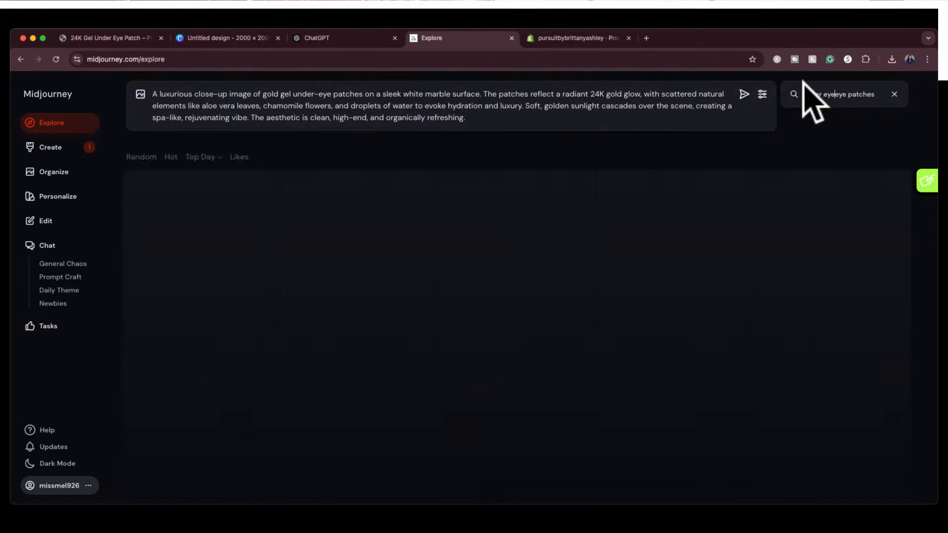
{"action": "key", "text": "BackSpace"}
{"action": "key", "text": "BackSpace"}
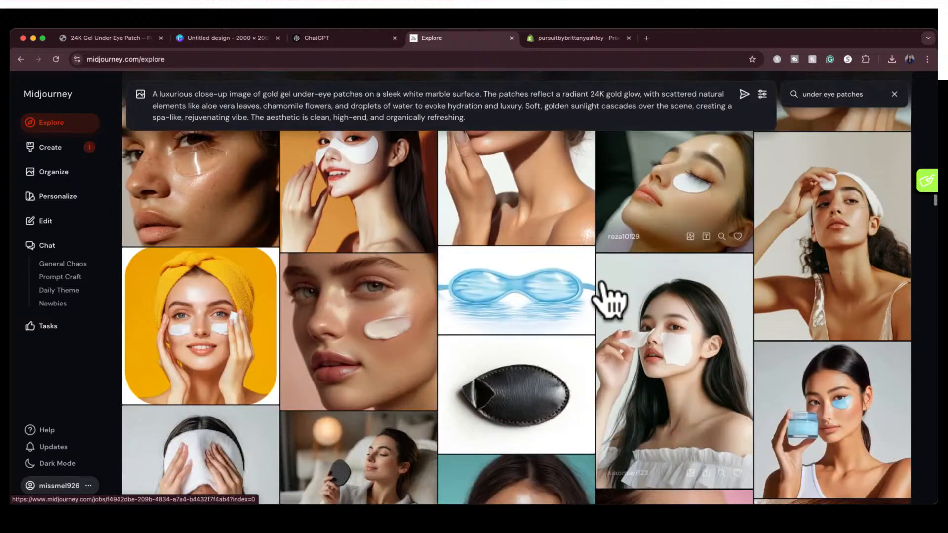
{"action": "scroll", "coordinate": [611, 301], "scroll_direction": "down", "scroll_amount": 10}
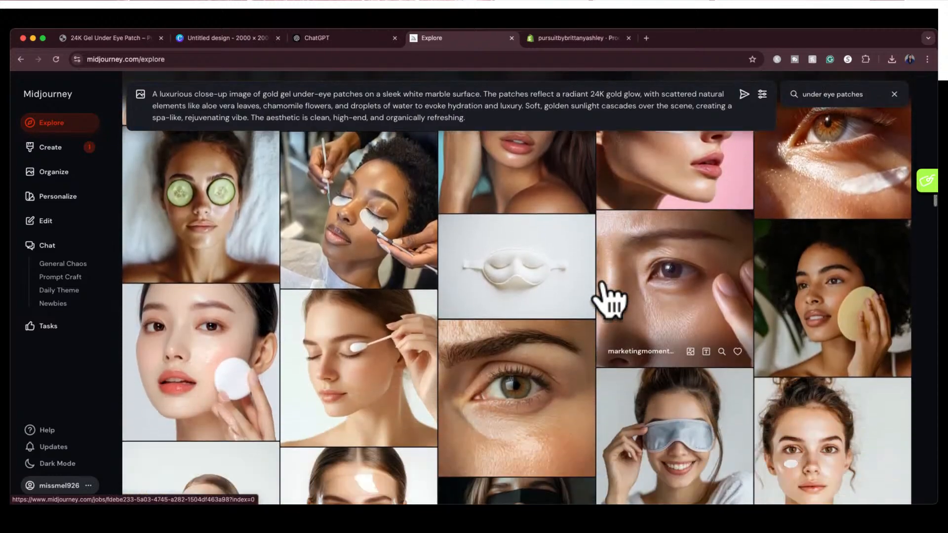
{"action": "scroll", "coordinate": [612, 301], "scroll_direction": "down", "scroll_amount": 10}
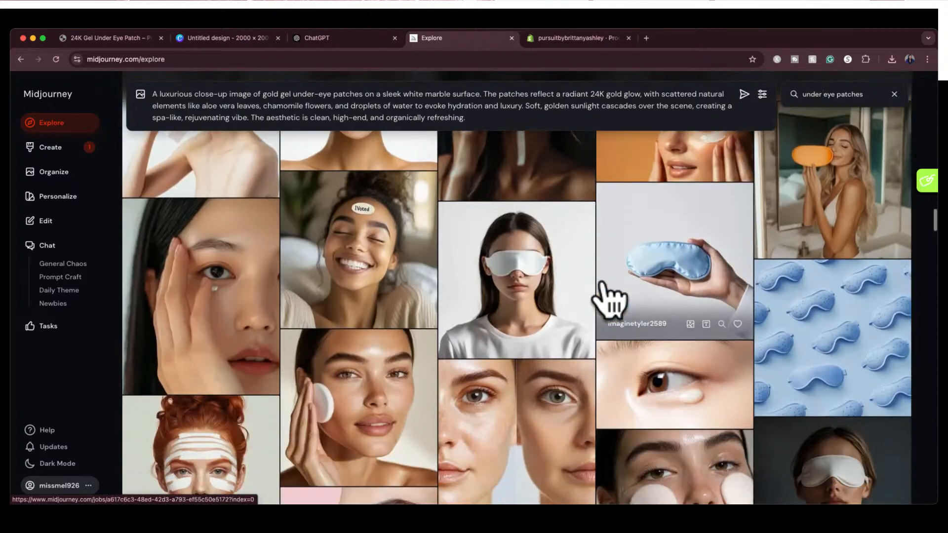
{"action": "scroll", "coordinate": [611, 301], "scroll_direction": "down", "scroll_amount": 10}
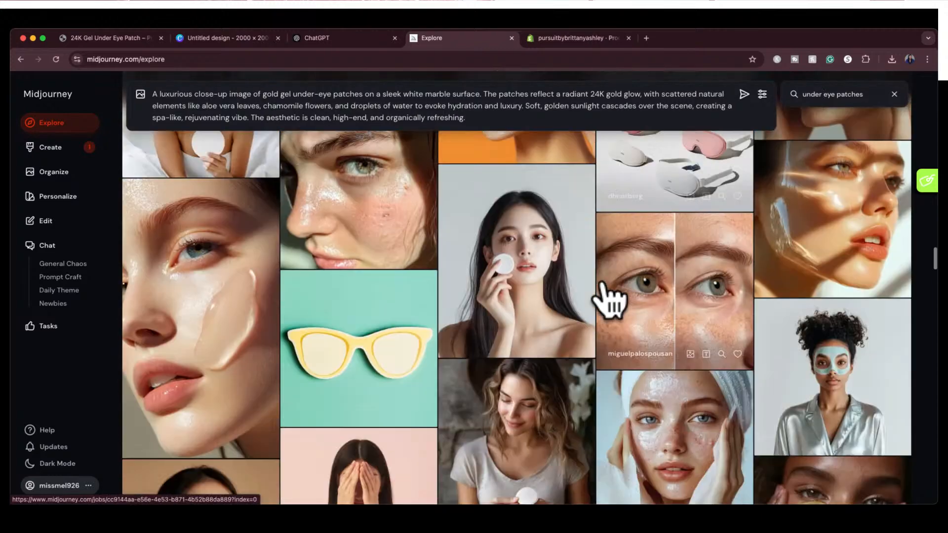
{"action": "scroll", "coordinate": [611, 301], "scroll_direction": "down", "scroll_amount": 10}
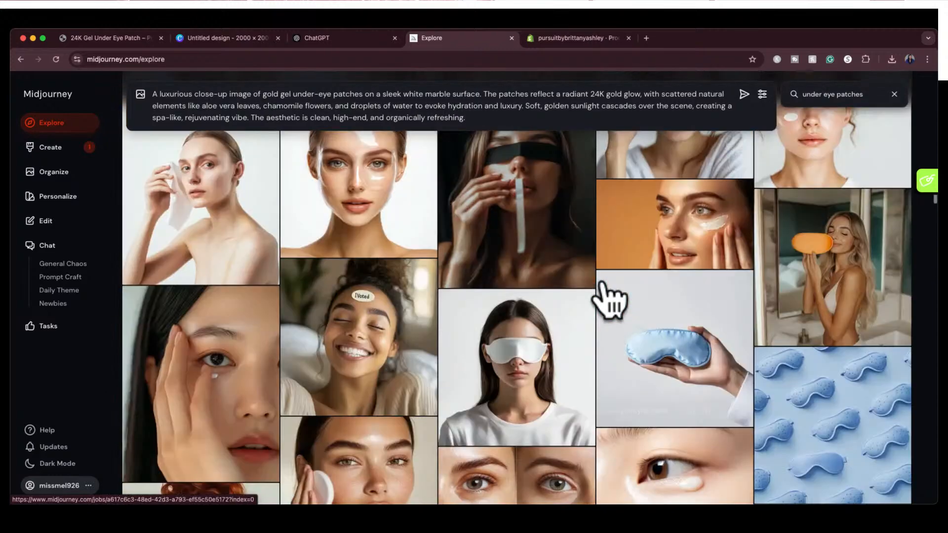
{"action": "scroll", "coordinate": [611, 301], "scroll_direction": "down", "scroll_amount": 6}
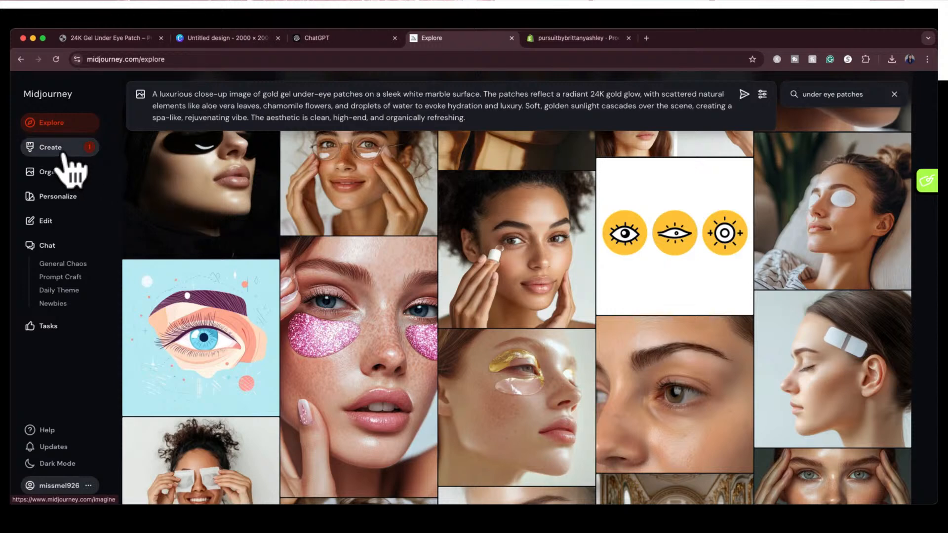
Return to Midjourney's Create page, put "Product photography" in front of the gold under-eye patch prompt, and generate the images
{"action": "left_click", "coordinate": [63, 150]}
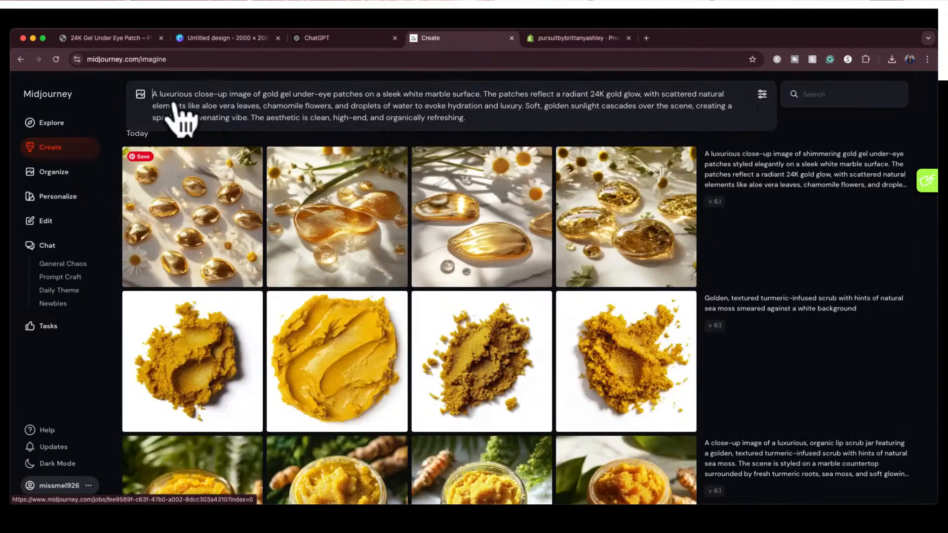
{"action": "left_click", "coordinate": [157, 93]}
{"action": "type", "text": "Product pho"}
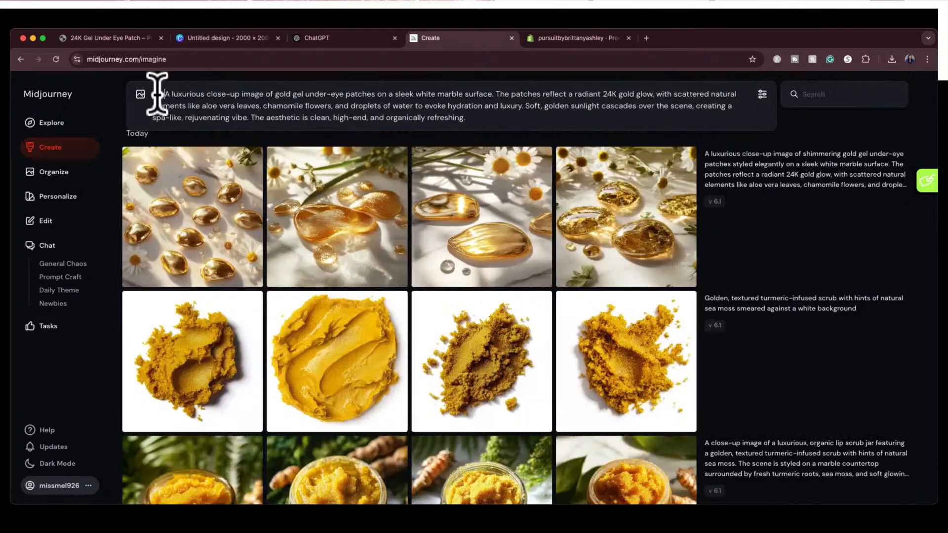
{"action": "type", "text": "tography"}
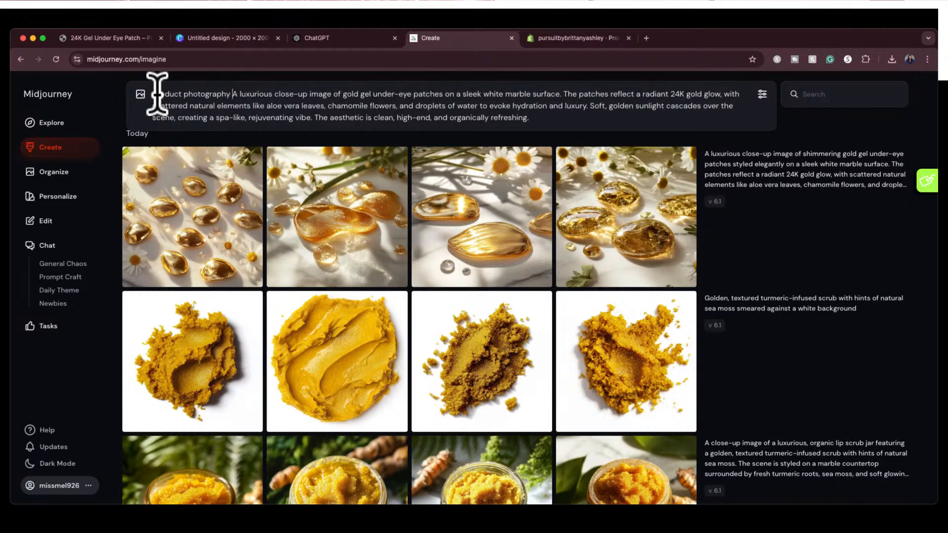
{"action": "key", "text": "Return"}
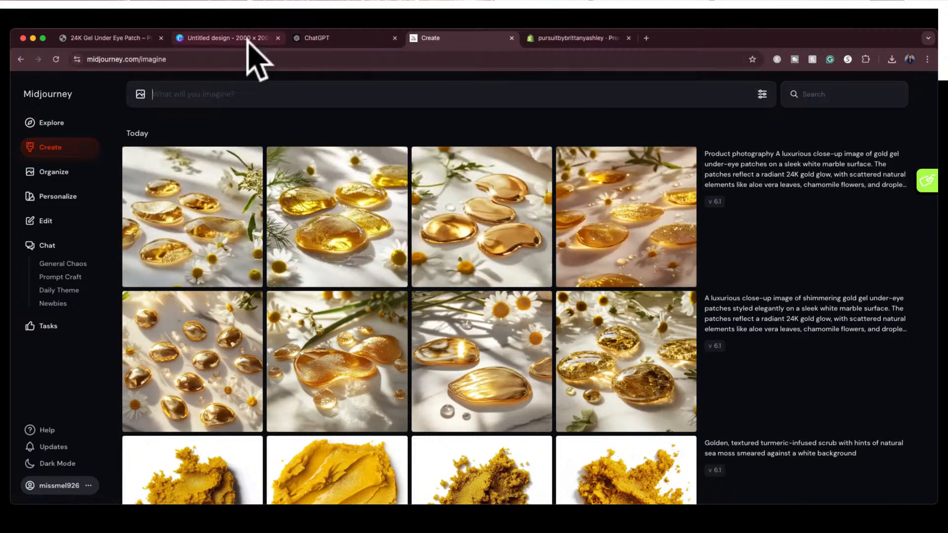
Switch to the store's 24K Gel Under Eye Patch product page and examine the patch shape and the existing product images
{"action": "left_click", "coordinate": [134, 39]}
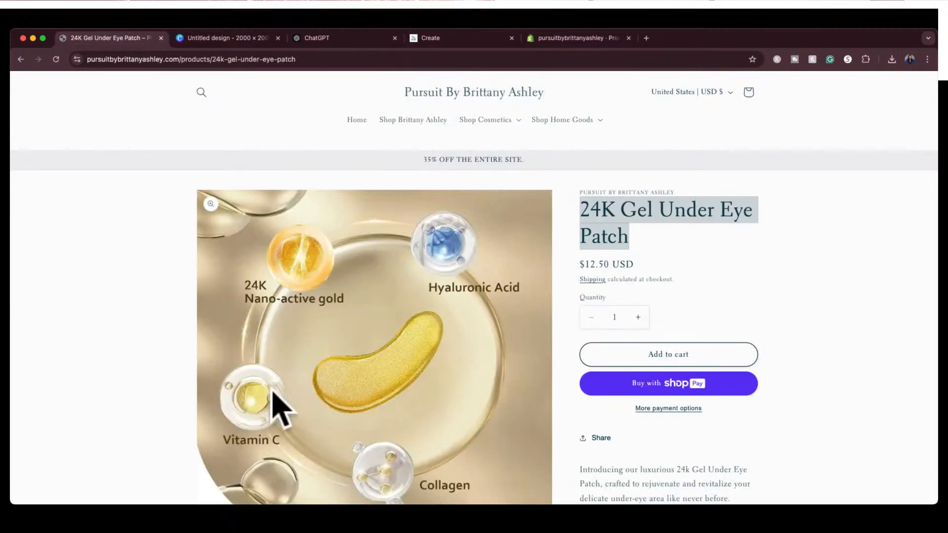
{"action": "scroll", "coordinate": [277, 407], "scroll_direction": "down", "scroll_amount": 4}
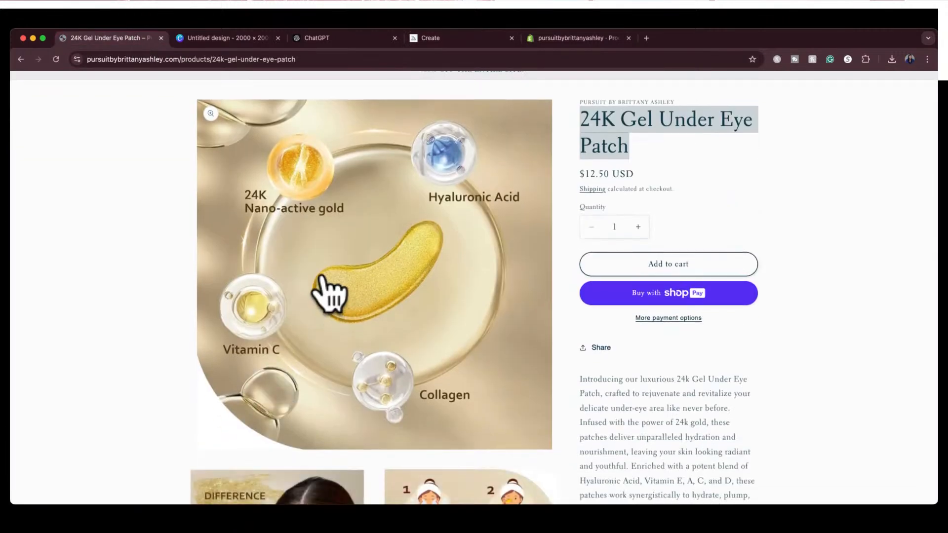
{"action": "scroll", "coordinate": [369, 324], "scroll_direction": "down", "scroll_amount": 5}
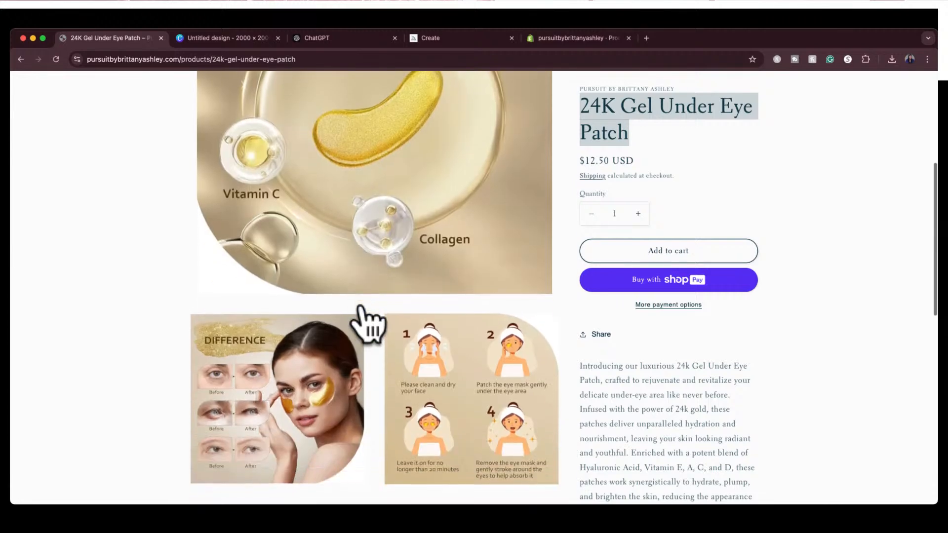
{"action": "scroll", "coordinate": [377, 250], "scroll_direction": "up", "scroll_amount": 5}
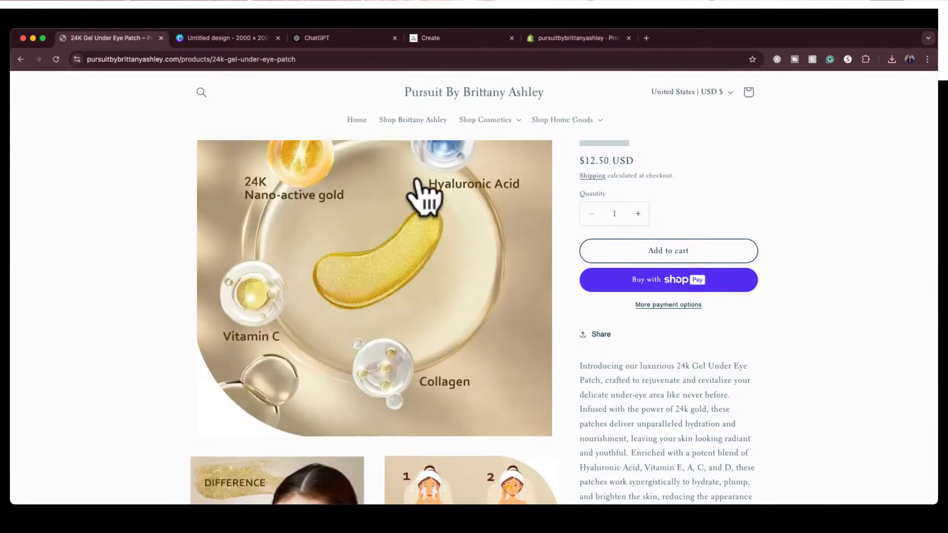
{"action": "scroll", "coordinate": [423, 200], "scroll_direction": "down", "scroll_amount": 4}
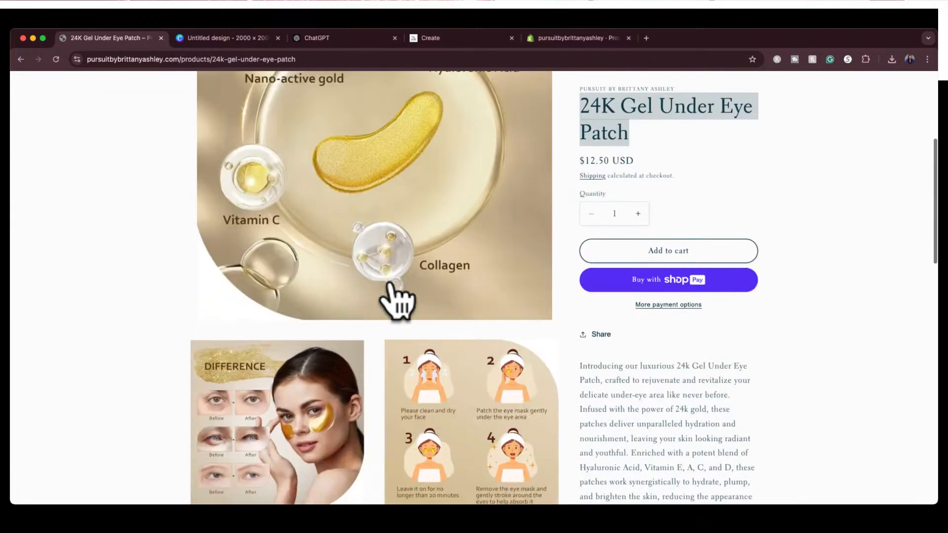
{"action": "scroll", "coordinate": [393, 292], "scroll_direction": "down", "scroll_amount": 2}
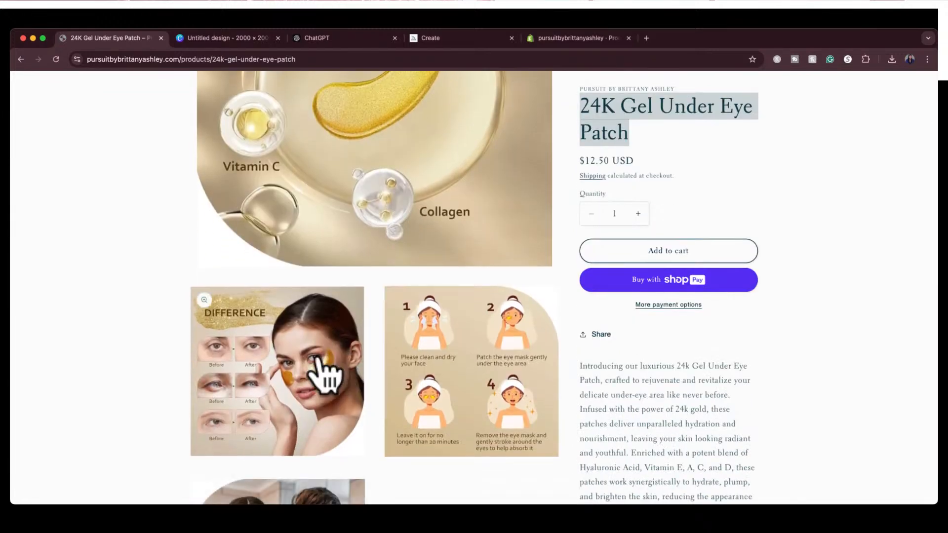
{"action": "scroll", "coordinate": [319, 400], "scroll_direction": "down", "scroll_amount": 6}
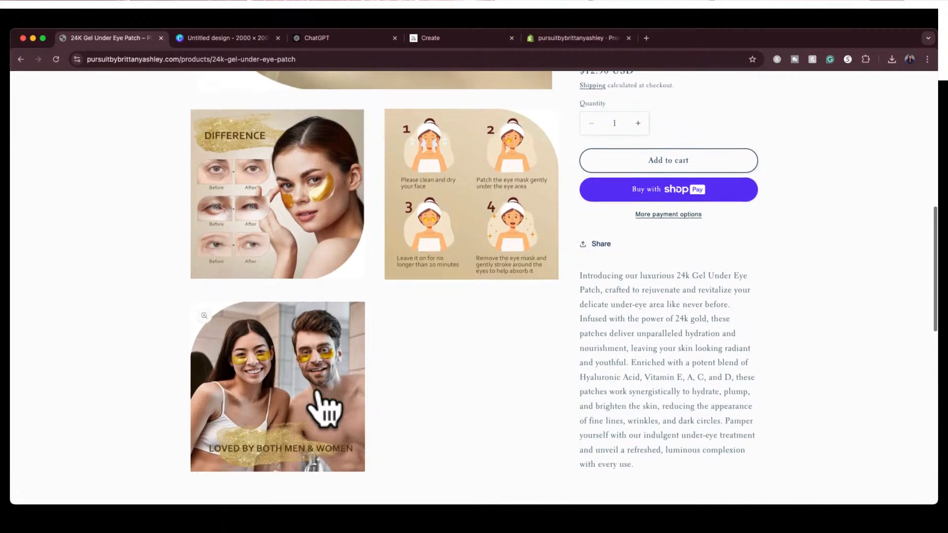
{"action": "scroll", "coordinate": [318, 395], "scroll_direction": "up", "scroll_amount": 10}
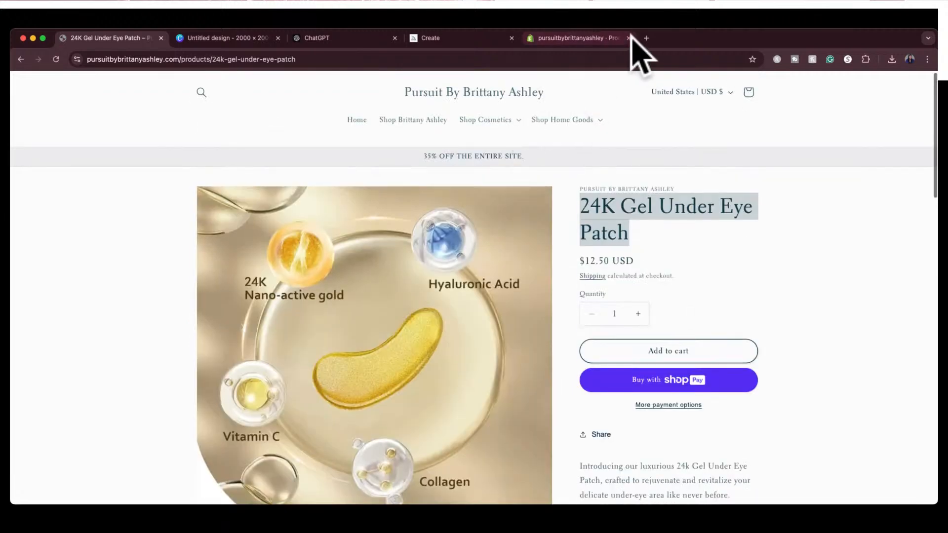
Search Google in a new browser tab for "gel eye patches" and show the image results
{"action": "left_click", "coordinate": [646, 38]}
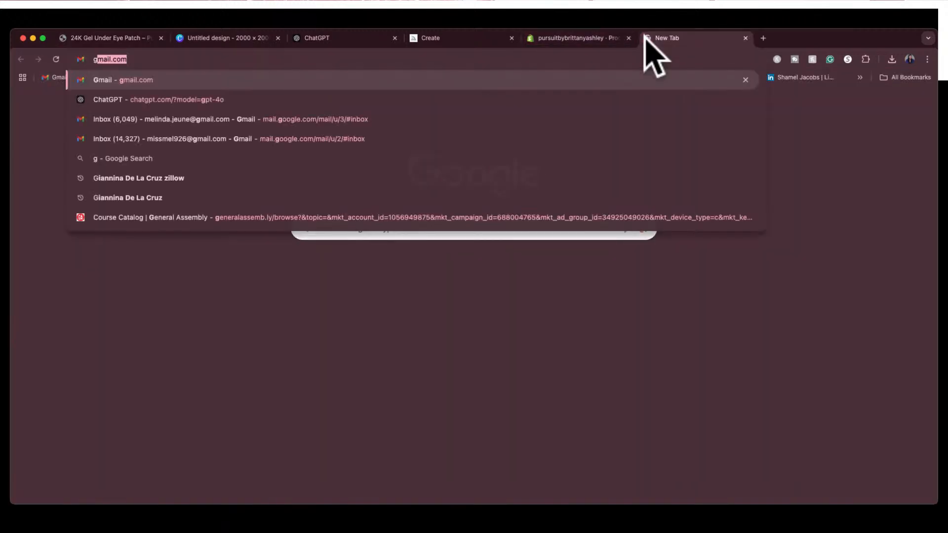
{"action": "type", "text": "gel eye patch"}
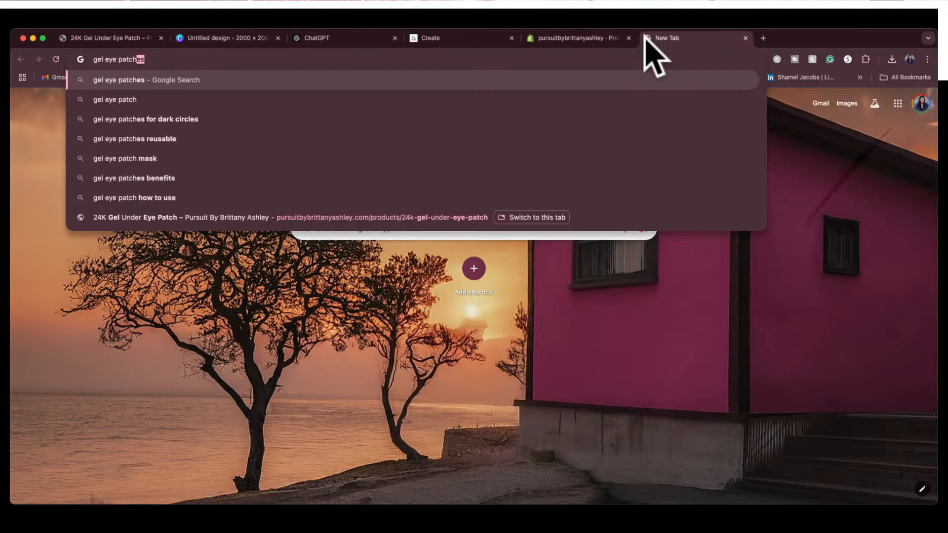
{"action": "key", "text": "Return"}
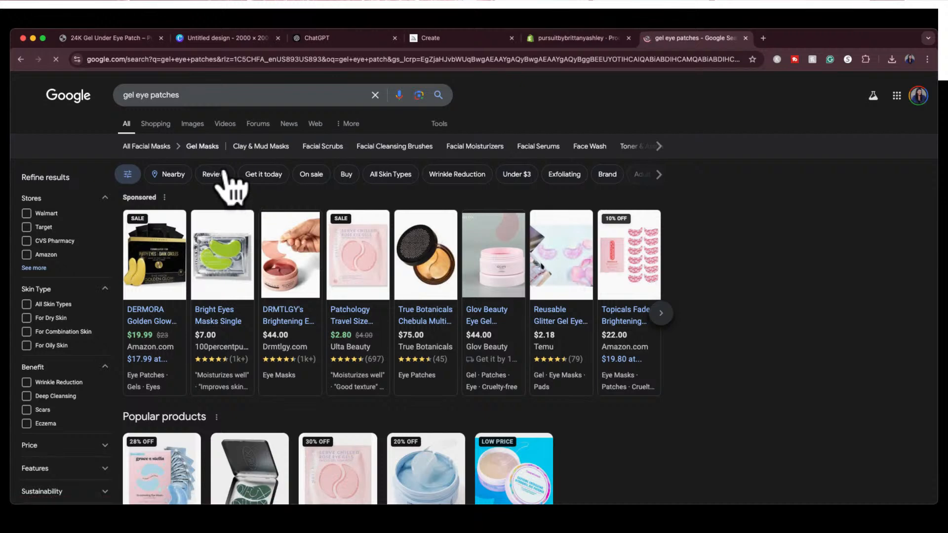
{"action": "left_click", "coordinate": [193, 124]}
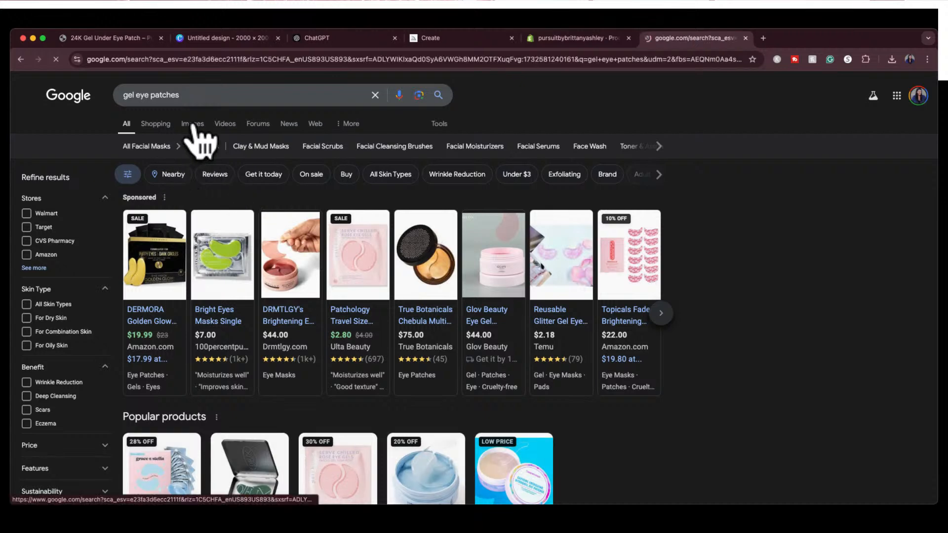
Browse the image results, open the Mz Skin gold eye mask set from Saks Fifth Avenue, and dismiss its 10% off offer
{"action": "scroll", "coordinate": [390, 341], "scroll_direction": "down", "scroll_amount": 2}
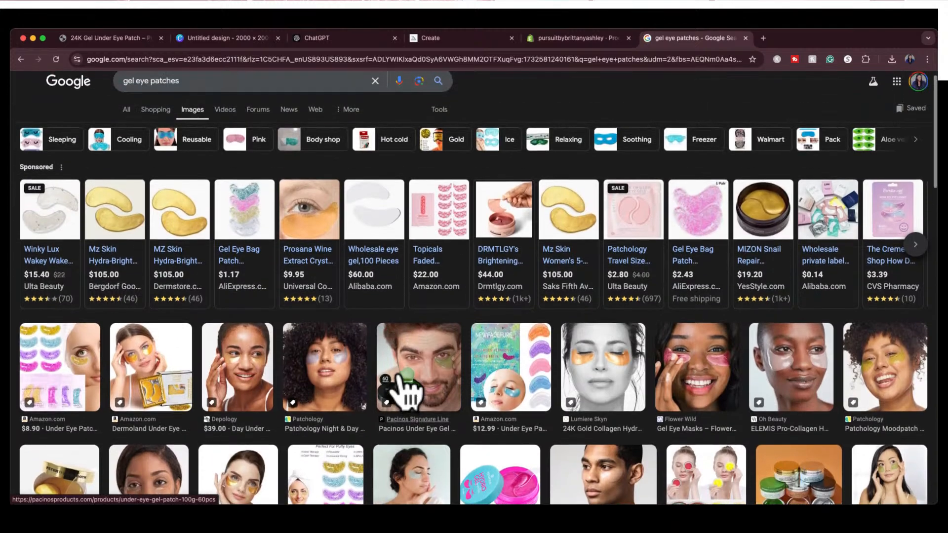
{"action": "scroll", "coordinate": [402, 388], "scroll_direction": "down", "scroll_amount": 3}
{"action": "scroll", "coordinate": [402, 388], "scroll_direction": "up", "scroll_amount": 4}
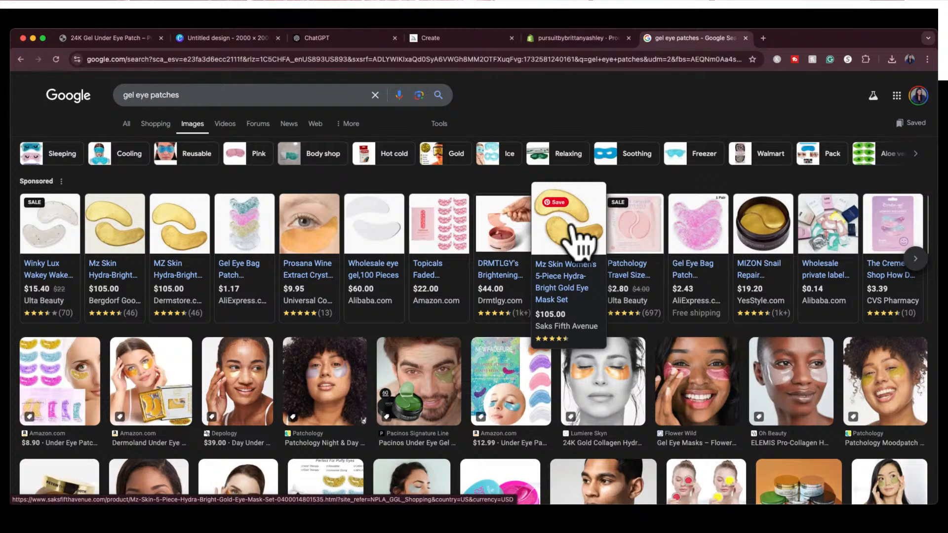
{"action": "scroll", "coordinate": [545, 381], "scroll_direction": "down", "scroll_amount": 10}
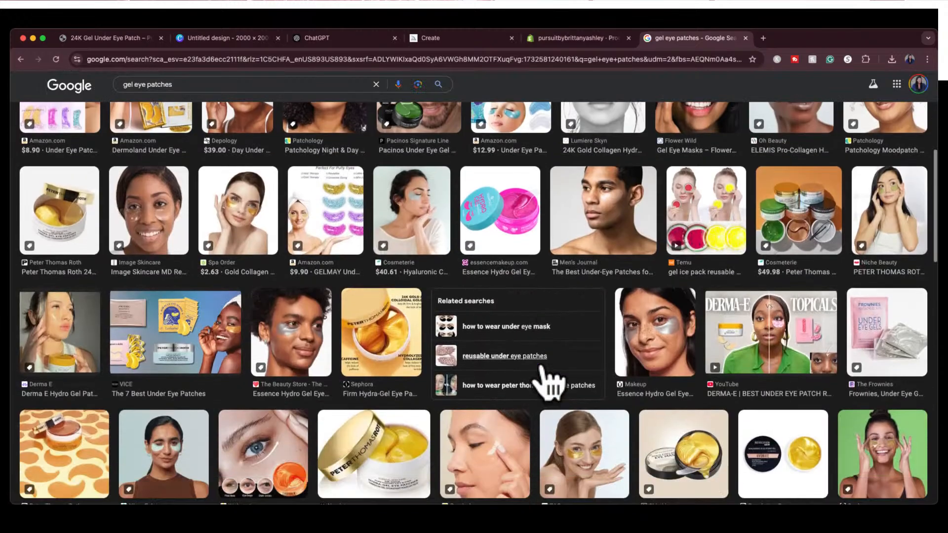
{"action": "scroll", "coordinate": [546, 378], "scroll_direction": "down", "scroll_amount": 3}
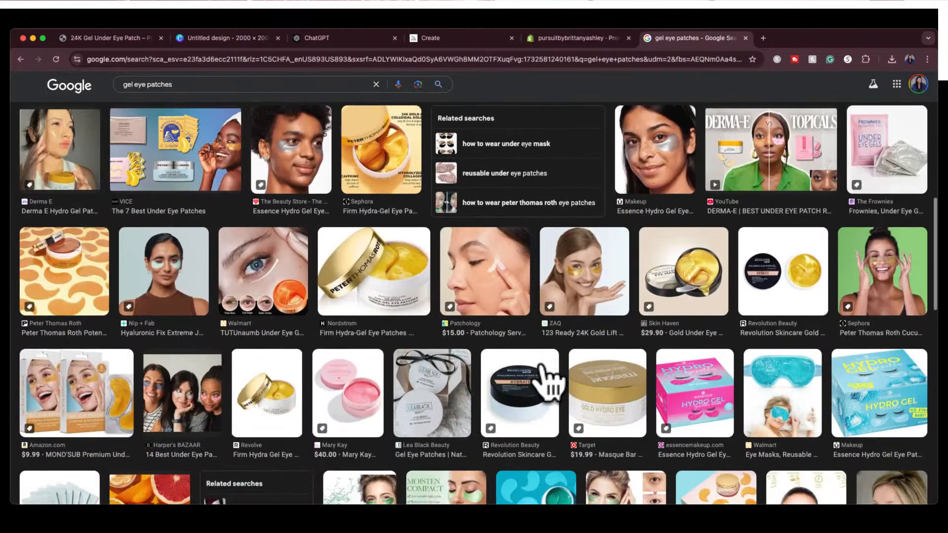
{"action": "scroll", "coordinate": [543, 360], "scroll_direction": "down", "scroll_amount": 3}
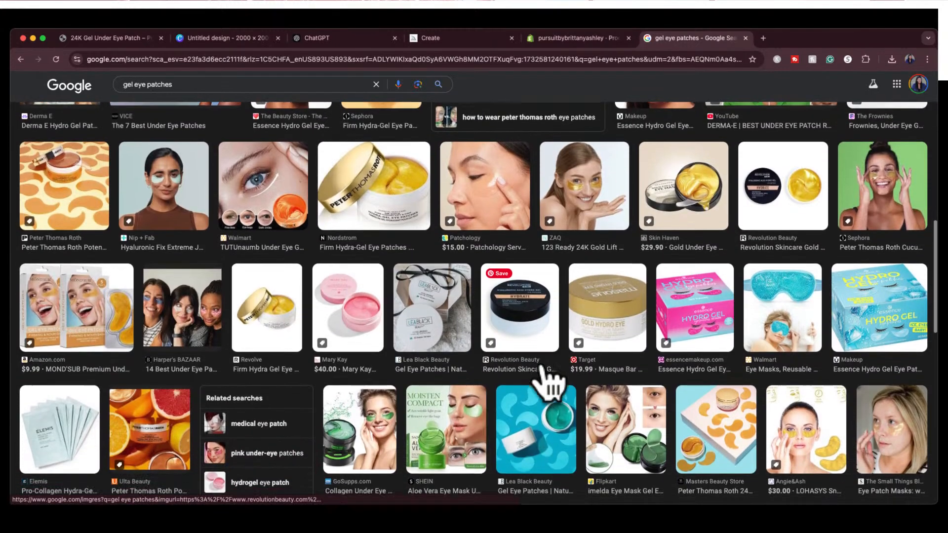
{"action": "scroll", "coordinate": [546, 380], "scroll_direction": "down", "scroll_amount": 3}
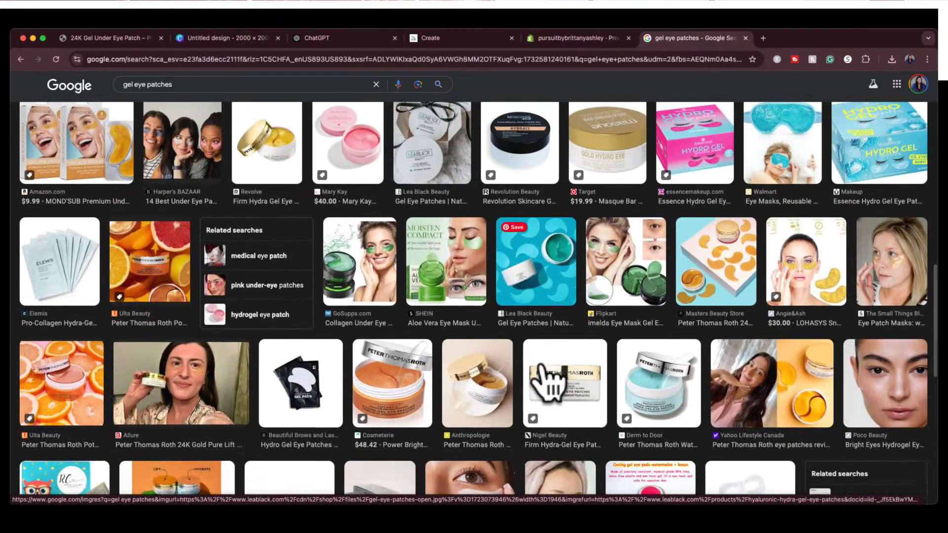
{"action": "scroll", "coordinate": [547, 381], "scroll_direction": "down", "scroll_amount": 3}
{"action": "scroll", "coordinate": [546, 380], "scroll_direction": "up", "scroll_amount": 20}
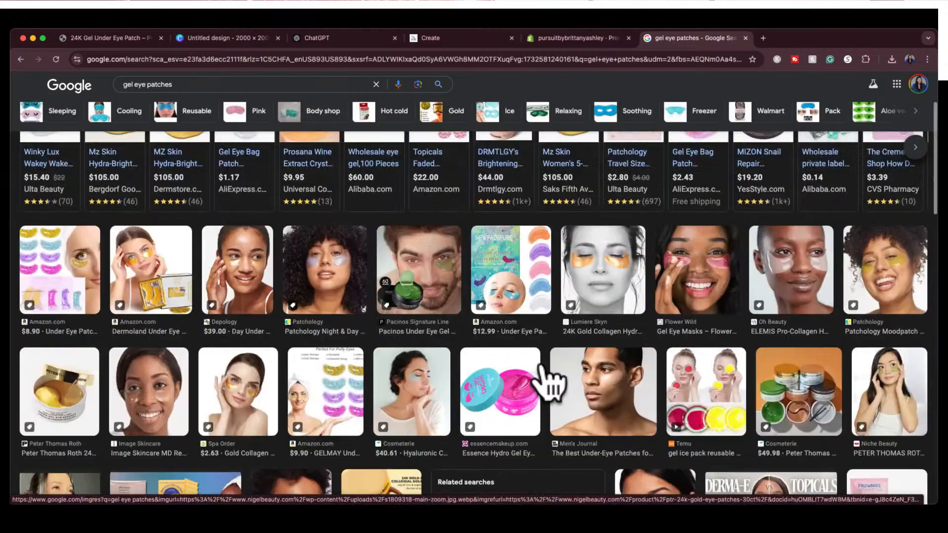
{"action": "left_click", "coordinate": [572, 237]}
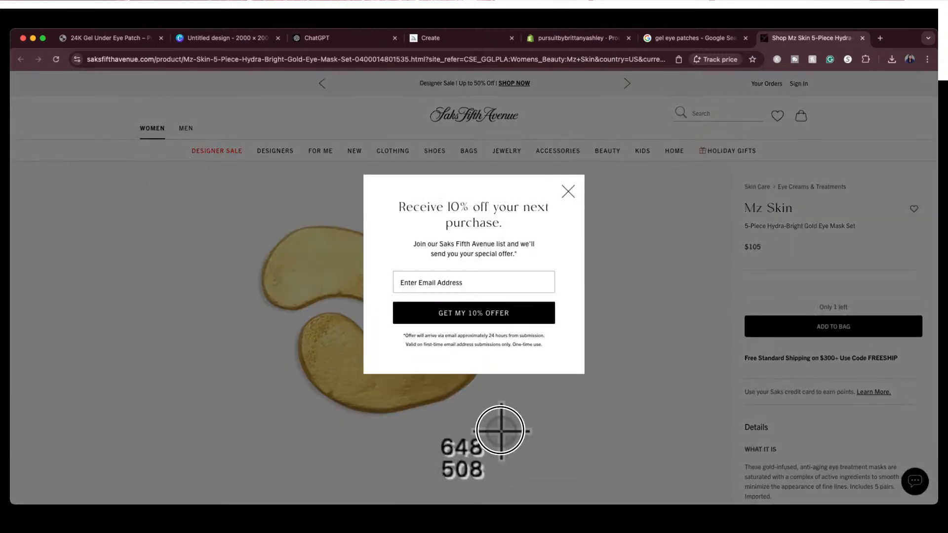
{"action": "left_click", "coordinate": [568, 192]}
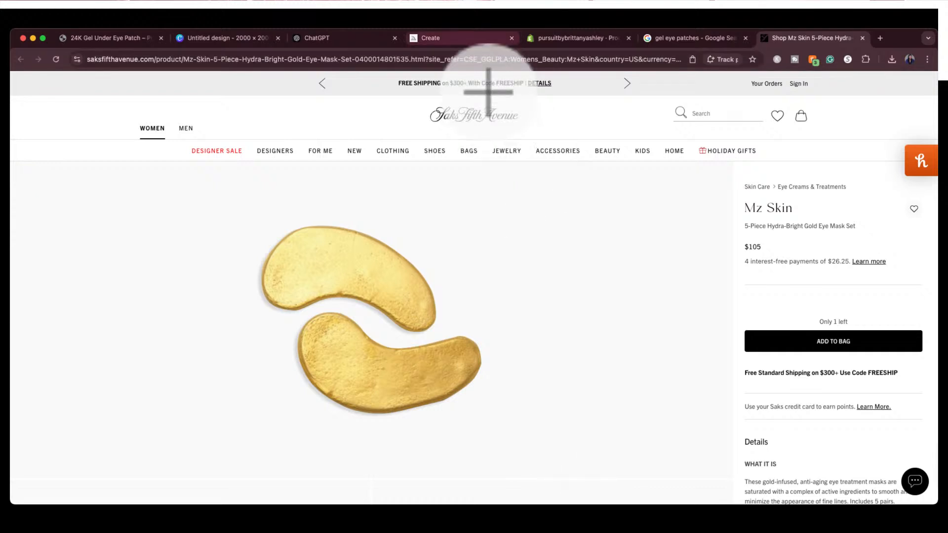
Switch to Midjourney's Create page, add the Mz Skin gold eye mask photo as the prompt's reference image, and generate the under-eye patch images
{"action": "left_click", "coordinate": [441, 42]}
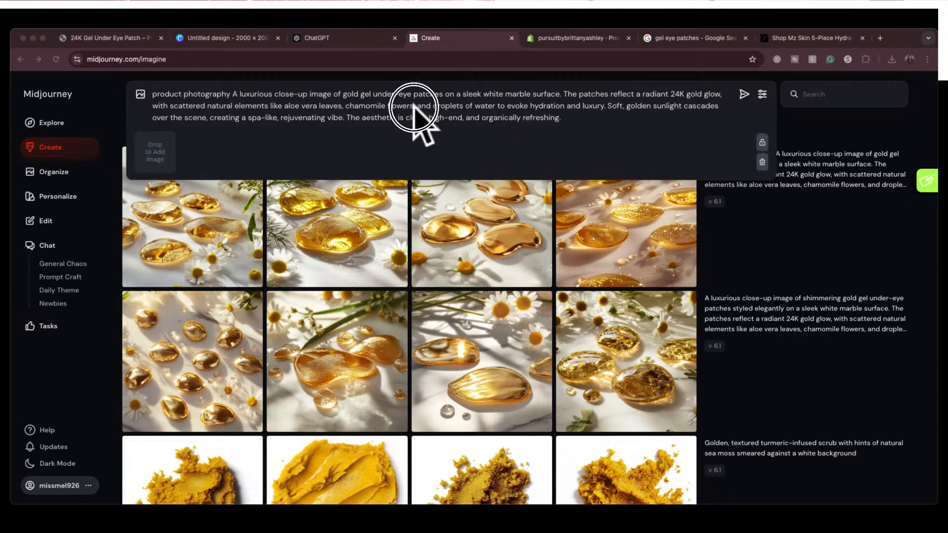
{"action": "left_click_drag", "start_coordinate": [423, 121], "coordinate": [380, 164]}
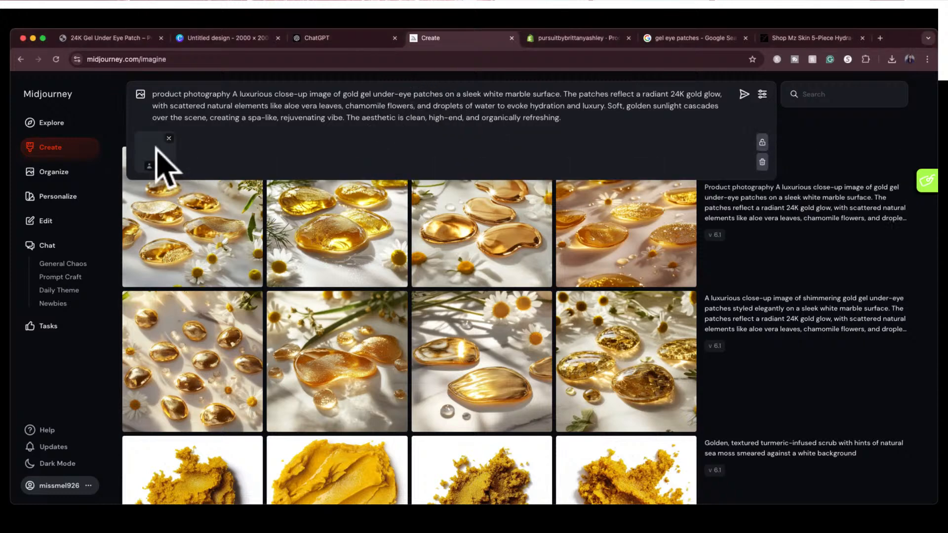
{"action": "mouse_move", "coordinate": [154, 157]}
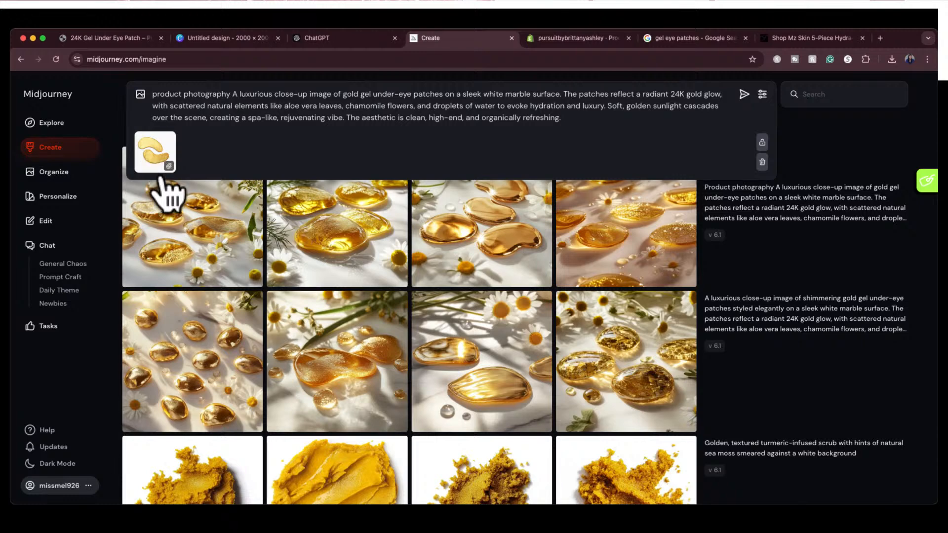
{"action": "left_click", "coordinate": [159, 165]}
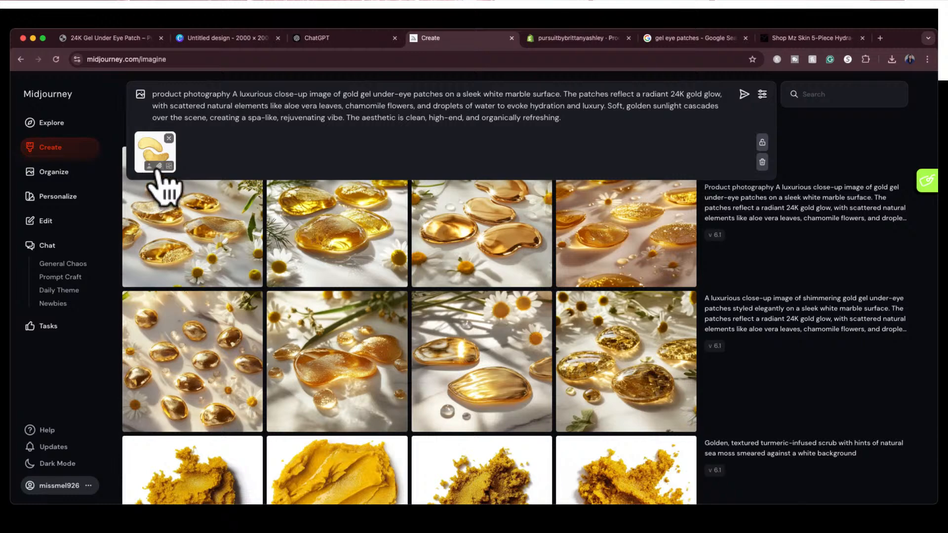
{"action": "left_click", "coordinate": [563, 117]}
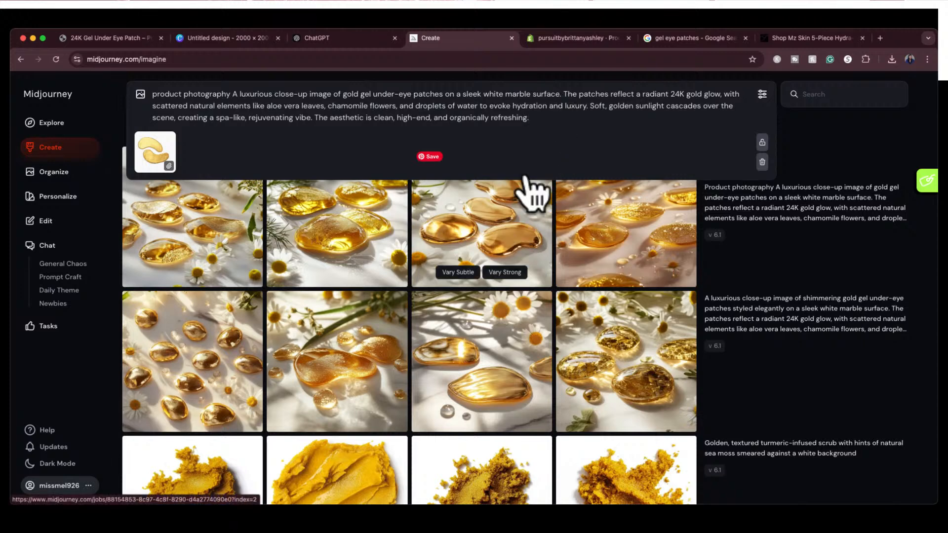
{"action": "key", "text": "Return"}
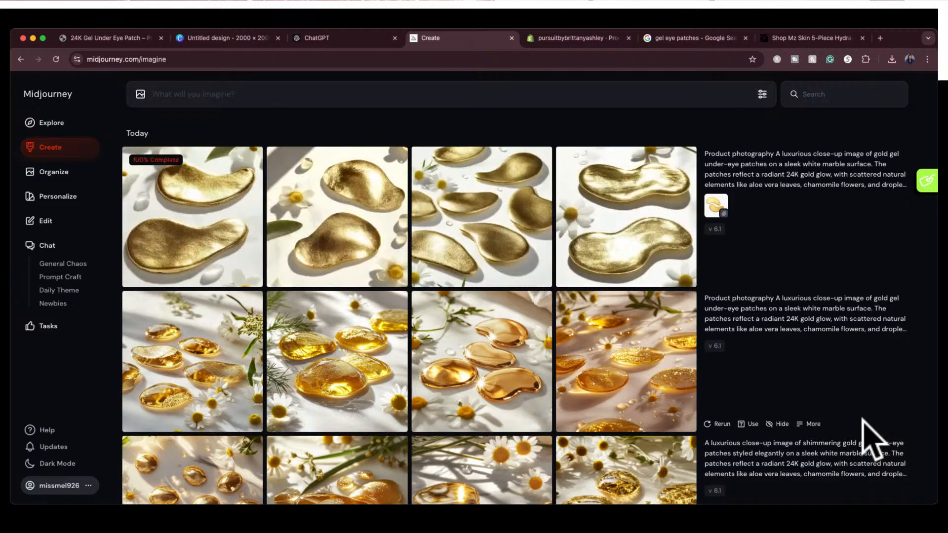
Examine the first reference-based result and the fourth image of the previous Midjourney set, and compare the patch shape with the Saks product photo
{"action": "left_click", "coordinate": [201, 212]}
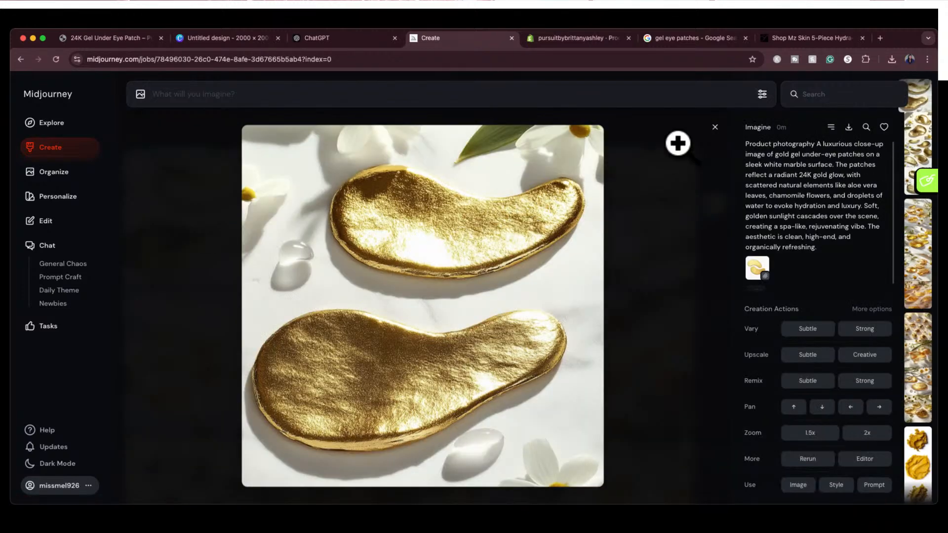
{"action": "left_click", "coordinate": [715, 127]}
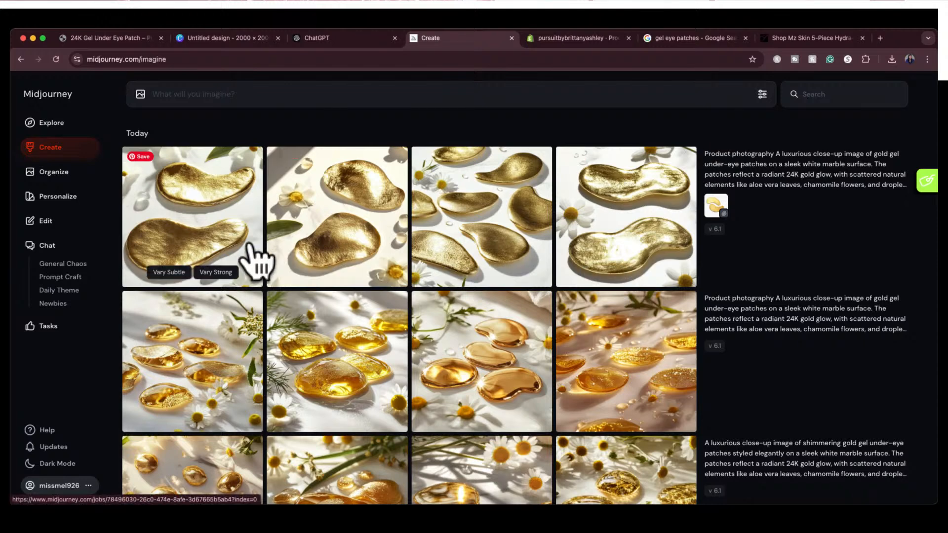
{"action": "scroll", "coordinate": [339, 301], "scroll_direction": "down", "scroll_amount": 2}
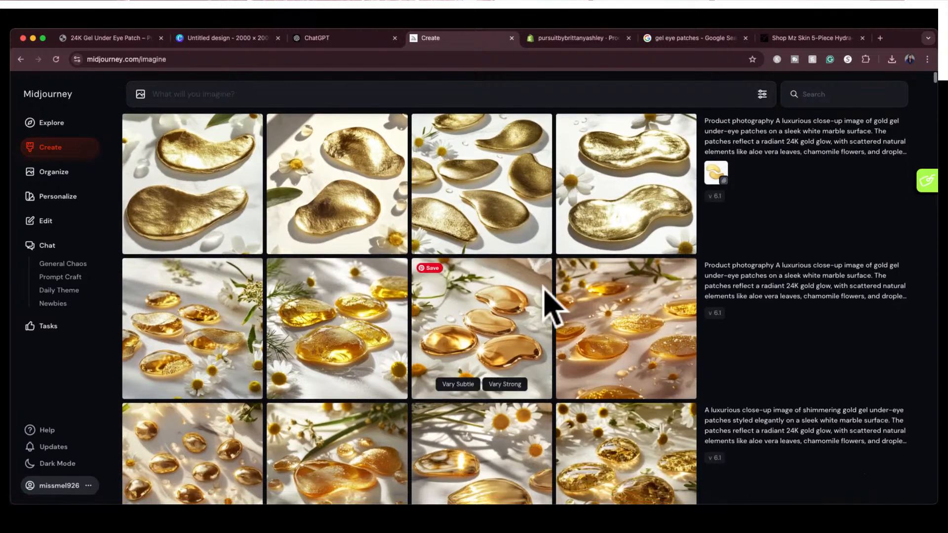
{"action": "left_click", "coordinate": [651, 321]}
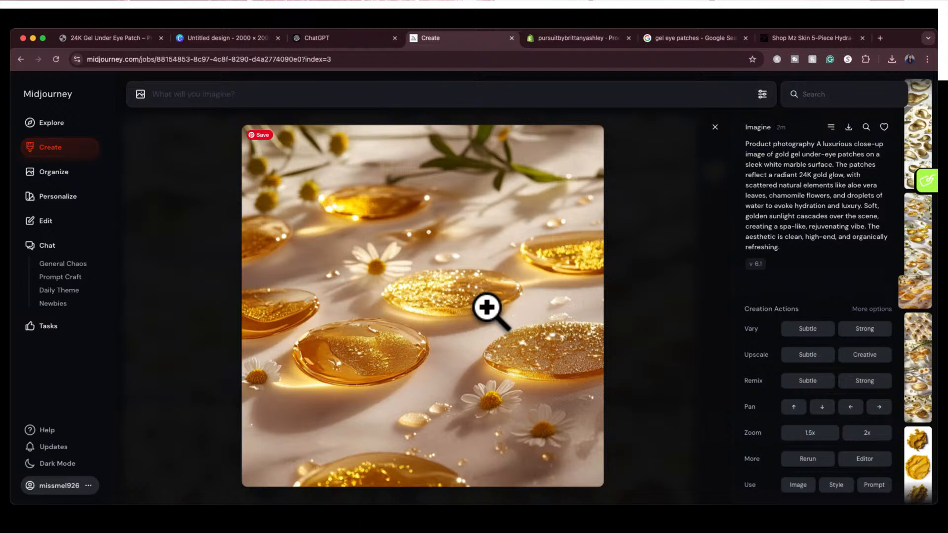
{"action": "left_click", "coordinate": [802, 38]}
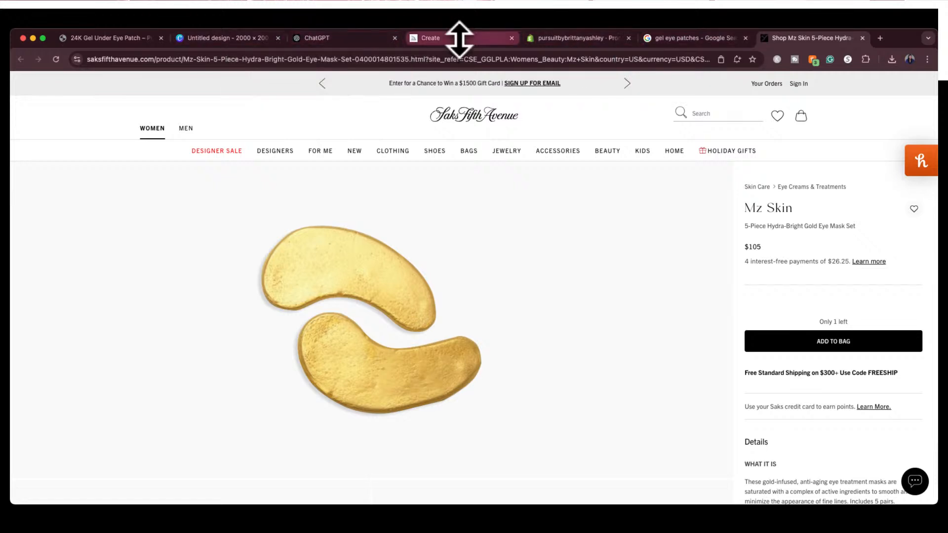
{"action": "left_click", "coordinate": [459, 39]}
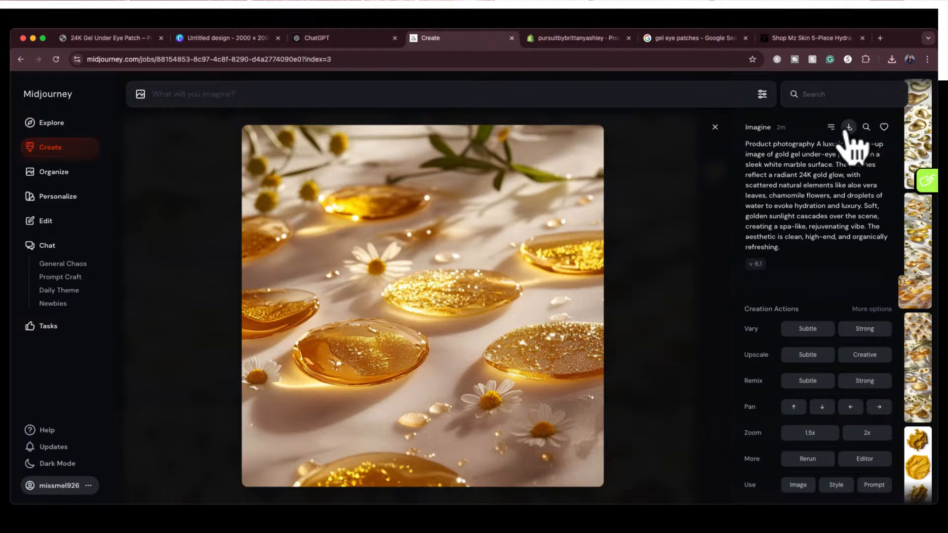
Switch to the Canva design, place the glittery gold gel patch image with chamomile flowers on blank page 3, and enlarge it to fill the page
{"action": "left_click", "coordinate": [222, 38]}
{"action": "left_click", "coordinate": [486, 467]}
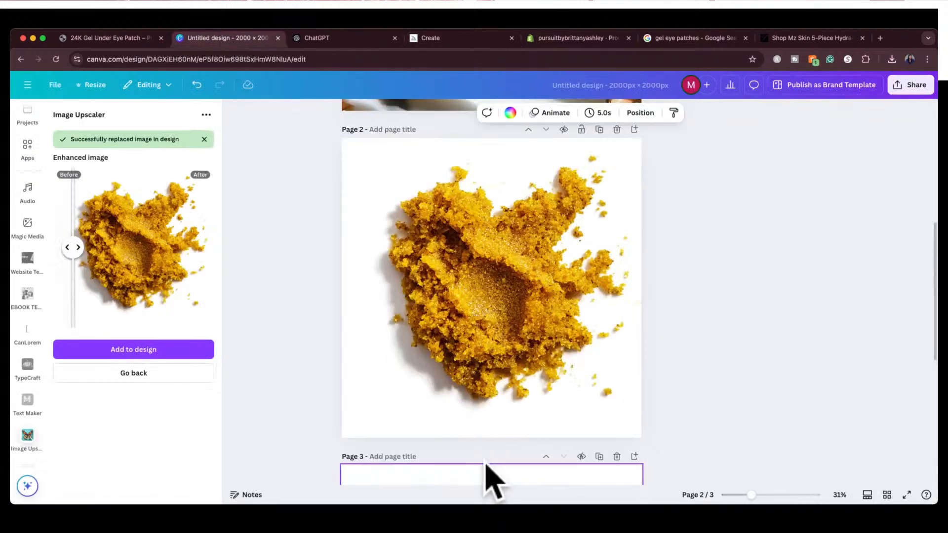
{"action": "key", "text": "super+Tab"}
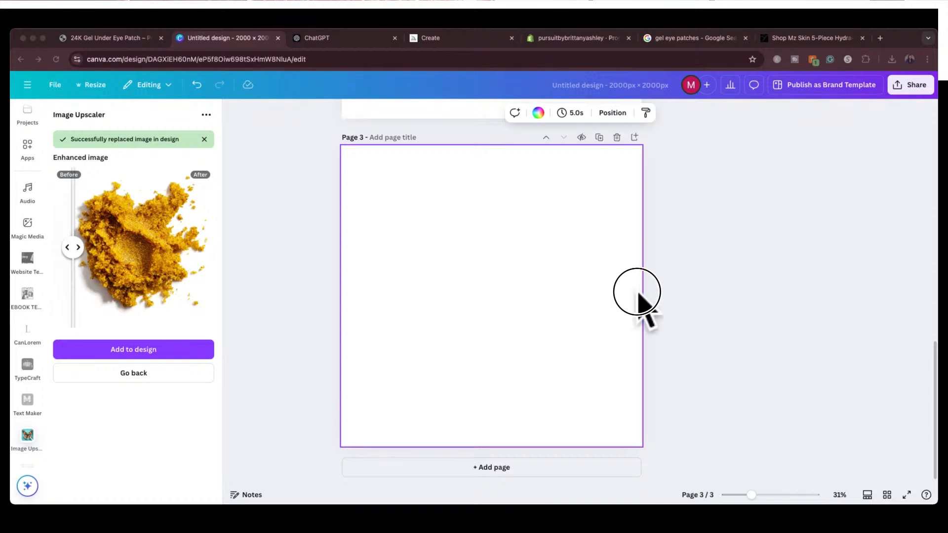
{"action": "left_click_drag", "start_coordinate": [637, 293], "coordinate": [517, 330]}
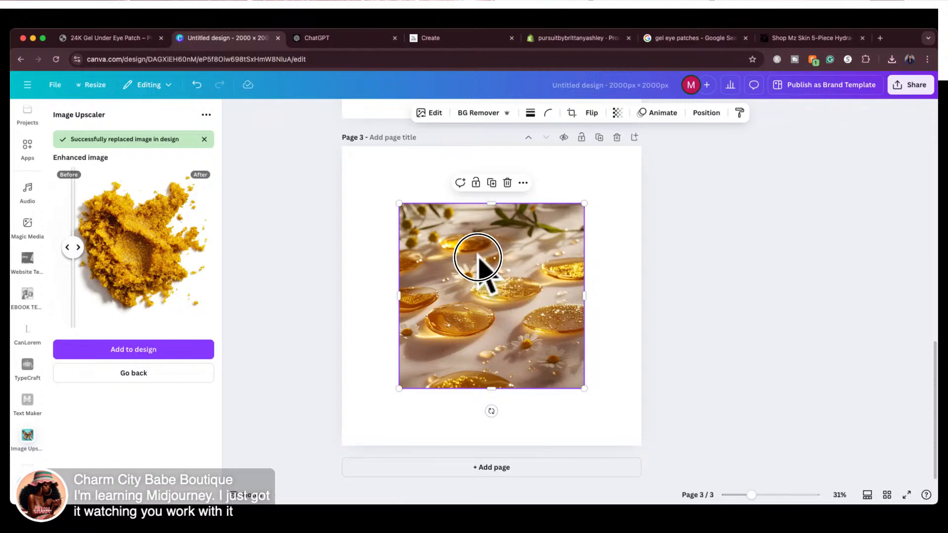
{"action": "left_click", "coordinate": [677, 230]}
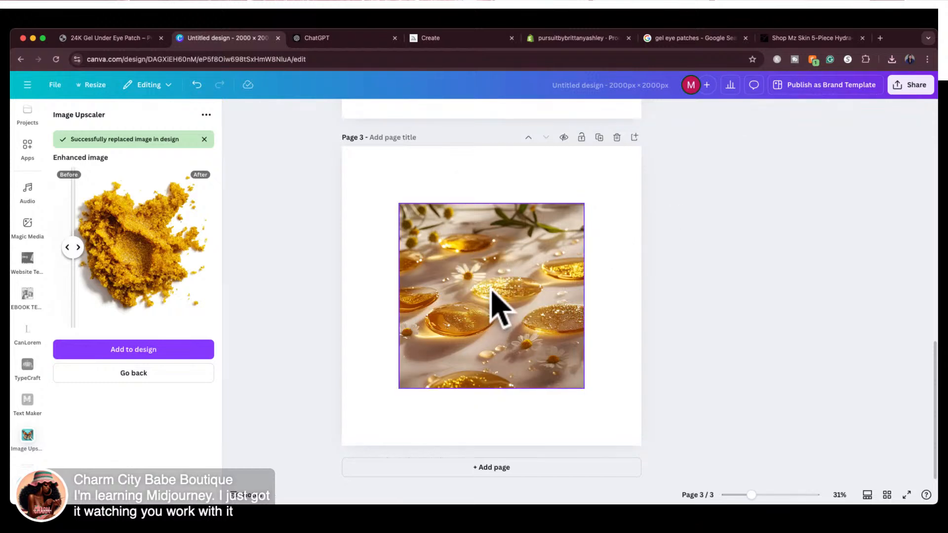
{"action": "left_click_drag", "start_coordinate": [489, 301], "coordinate": [417, 234]}
{"action": "left_click_drag", "start_coordinate": [527, 331], "coordinate": [640, 444]}
{"action": "left_click", "coordinate": [694, 252]}
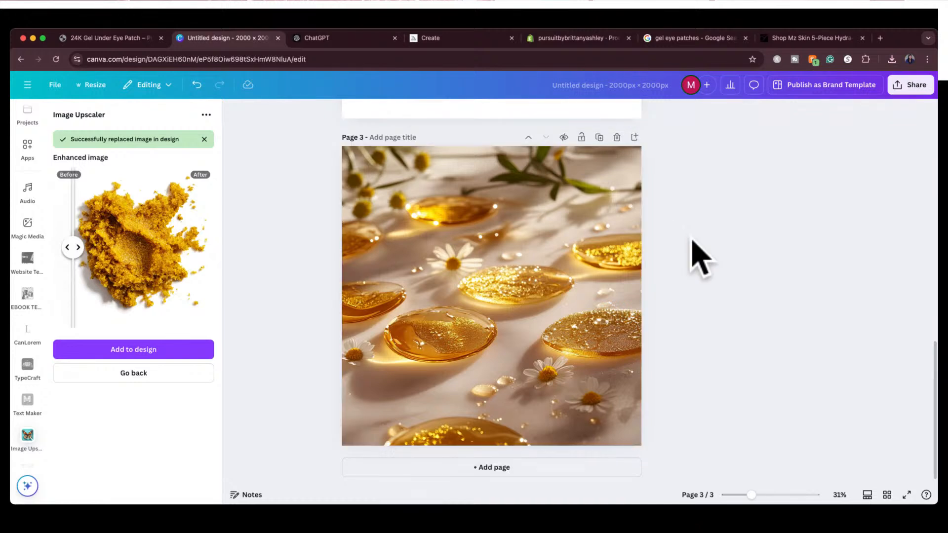
Upscale the gold gel patch image on page 3 at 2x with the Image Upscaler
{"action": "left_click", "coordinate": [561, 271]}
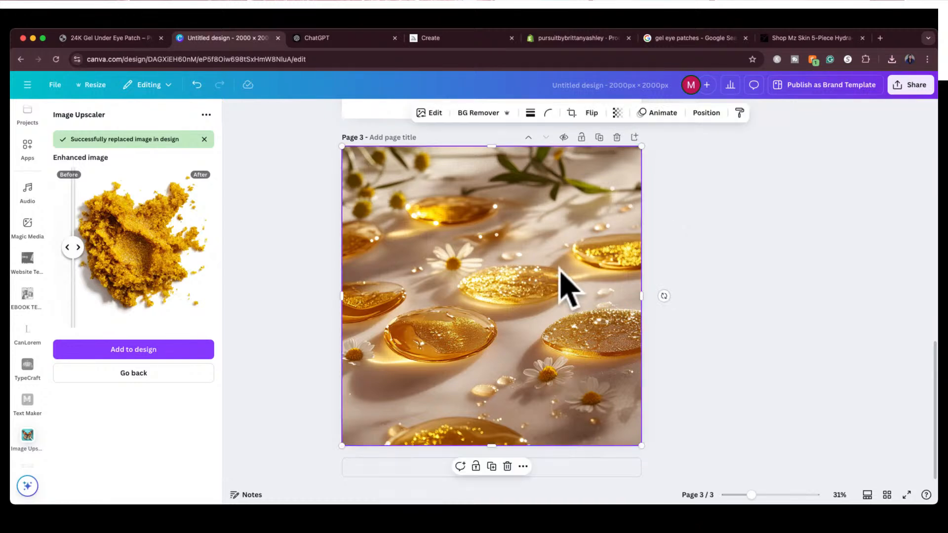
{"action": "left_click", "coordinate": [175, 376]}
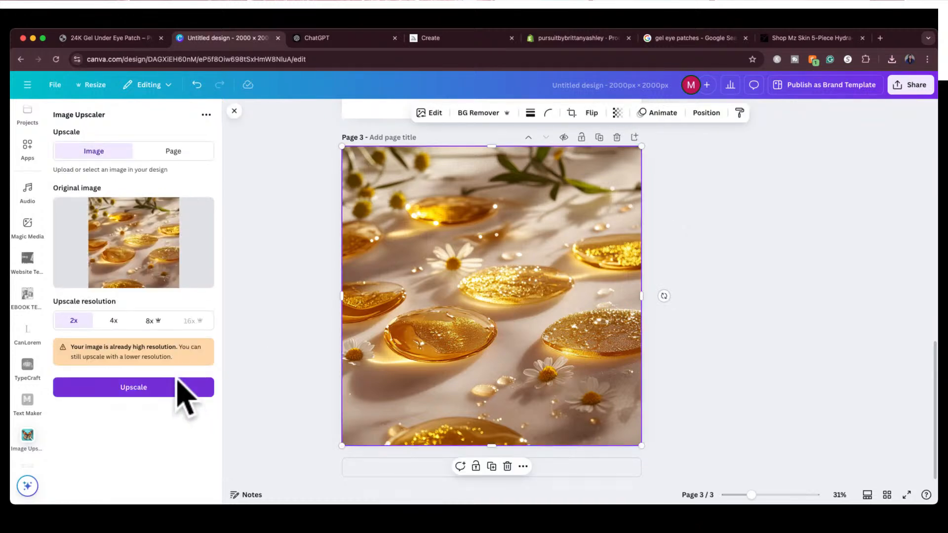
{"action": "left_click", "coordinate": [113, 387]}
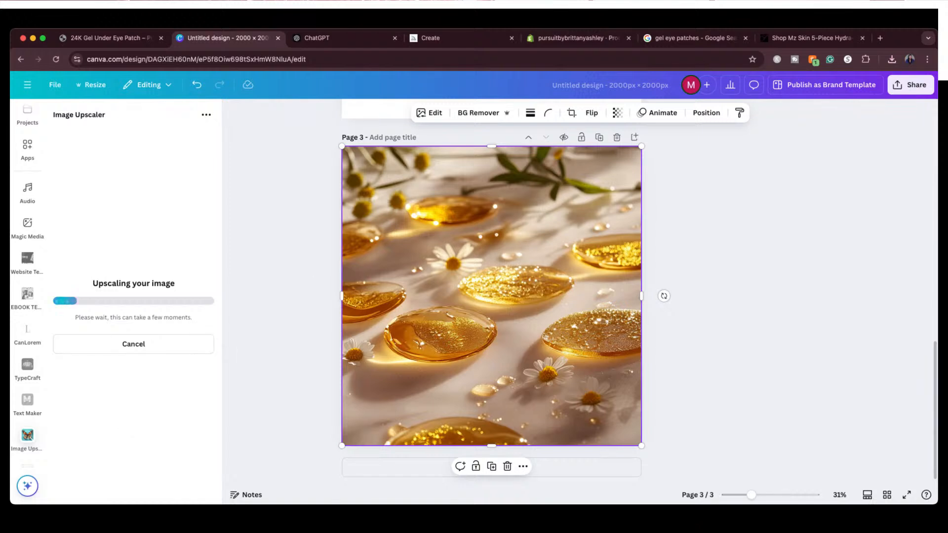
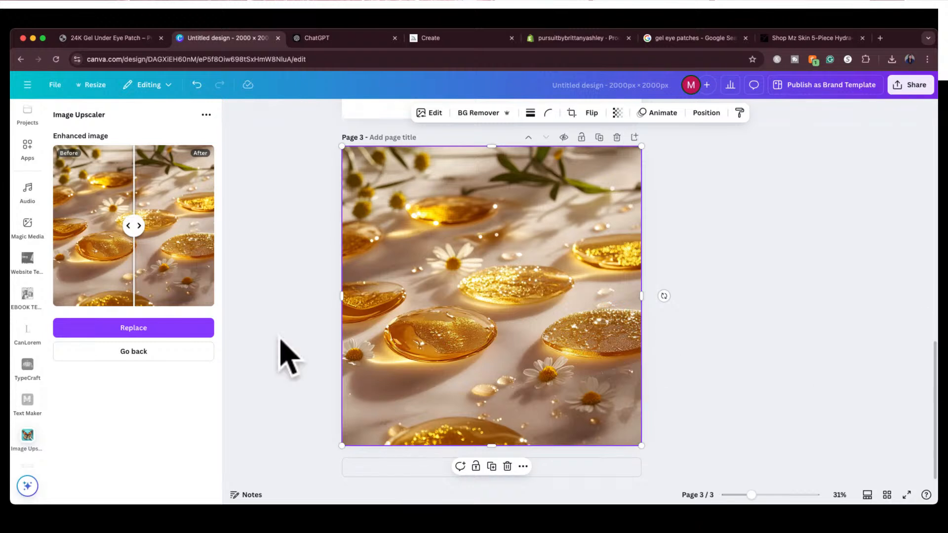
Replace the gold gel patch image on page 3 with its upscaled version and review all pages in the grid overview
{"action": "left_click", "coordinate": [149, 330]}
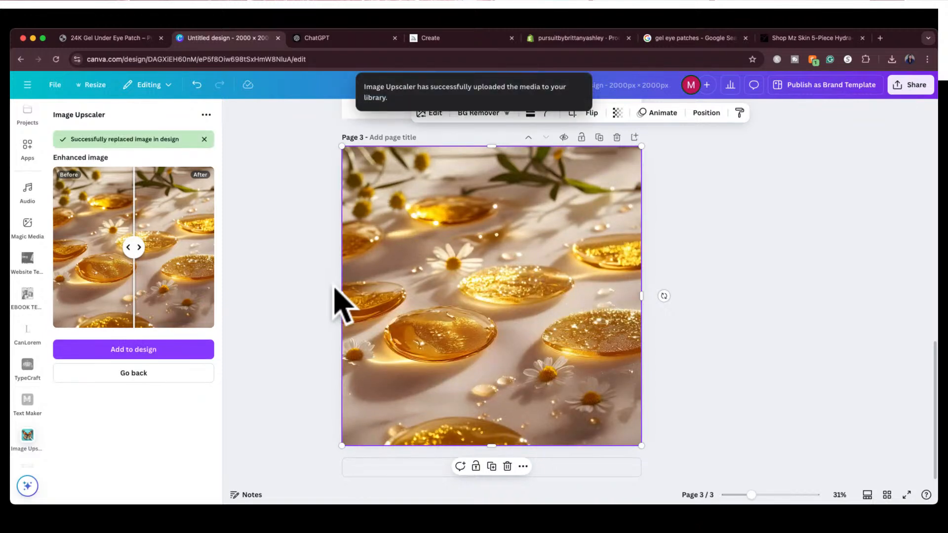
{"action": "left_click", "coordinate": [743, 277]}
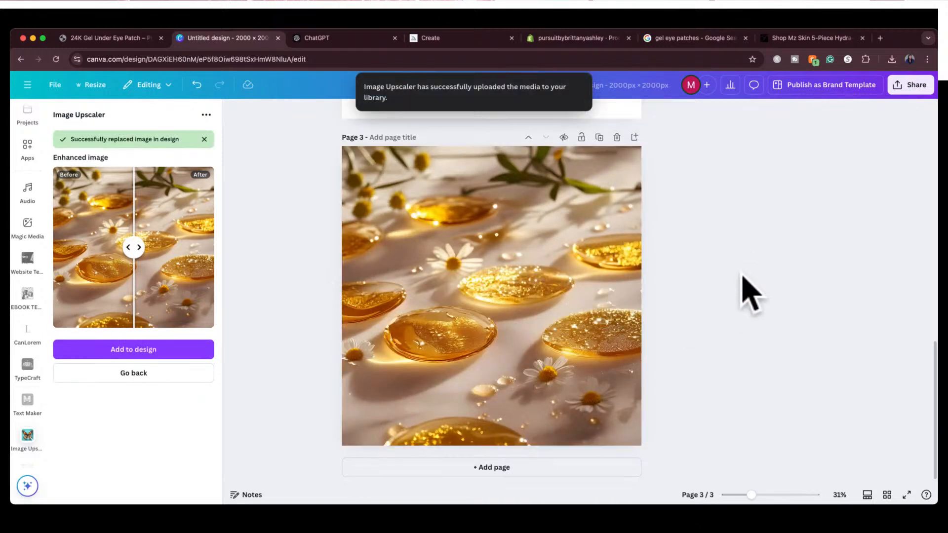
{"action": "left_click", "coordinate": [887, 494]}
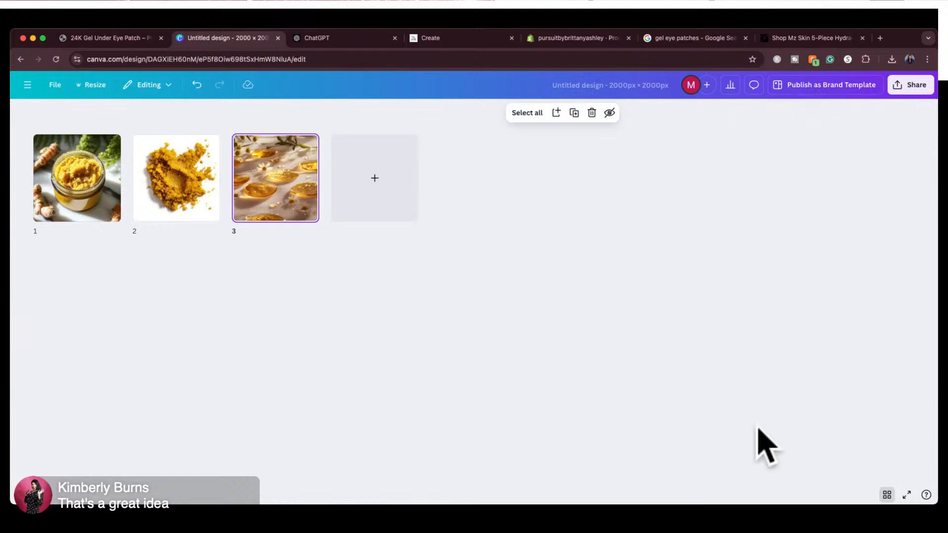
{"action": "left_click", "coordinate": [887, 495]}
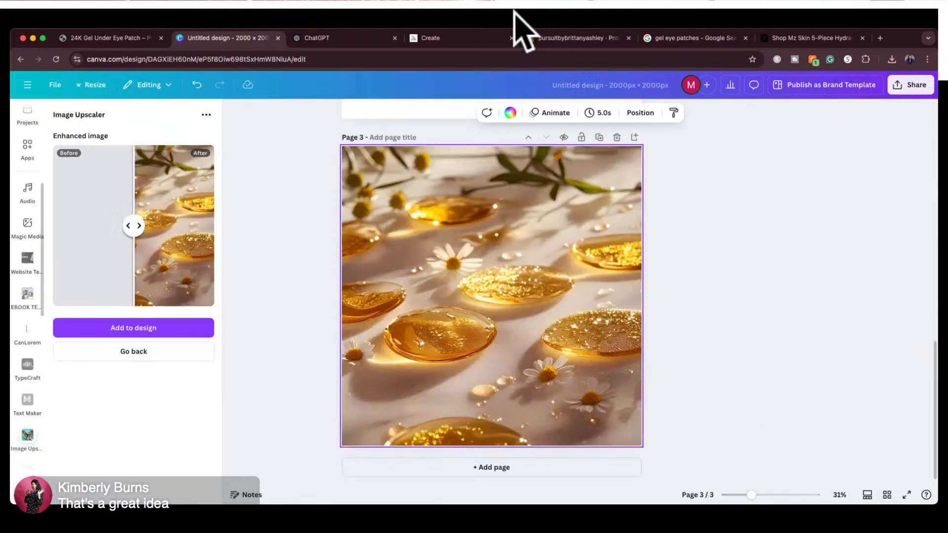
Switch to the Pursuit By Brittany Ashley store, open the 6 oz Turmeric, Kojic Acid & Sea Moss Soap product, and copy its title
{"action": "left_click", "coordinate": [124, 38]}
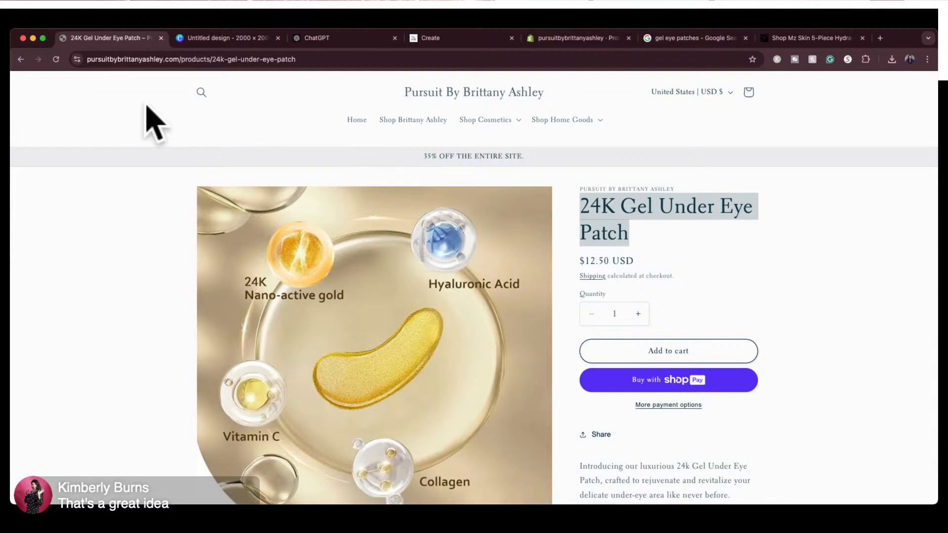
{"action": "left_click", "coordinate": [20, 59]}
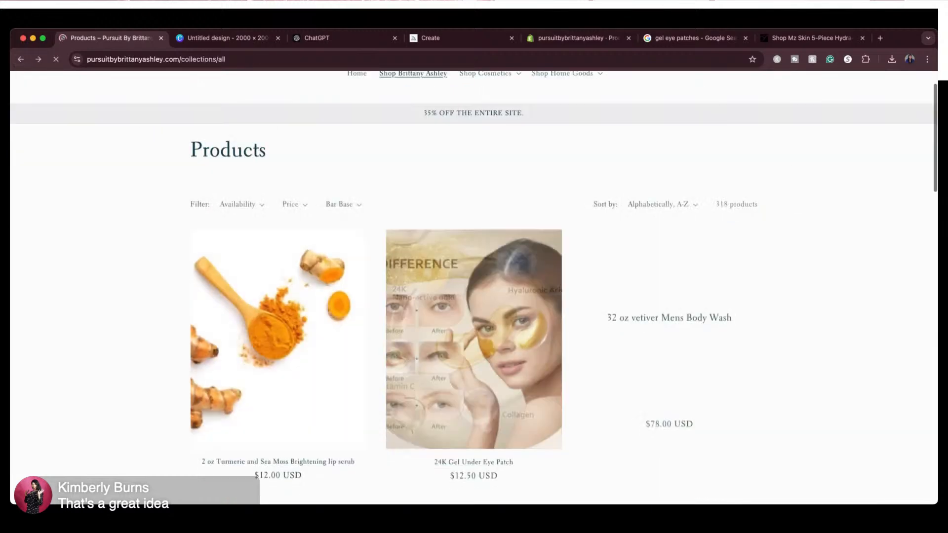
{"action": "scroll", "coordinate": [766, 417], "scroll_direction": "down", "scroll_amount": 6}
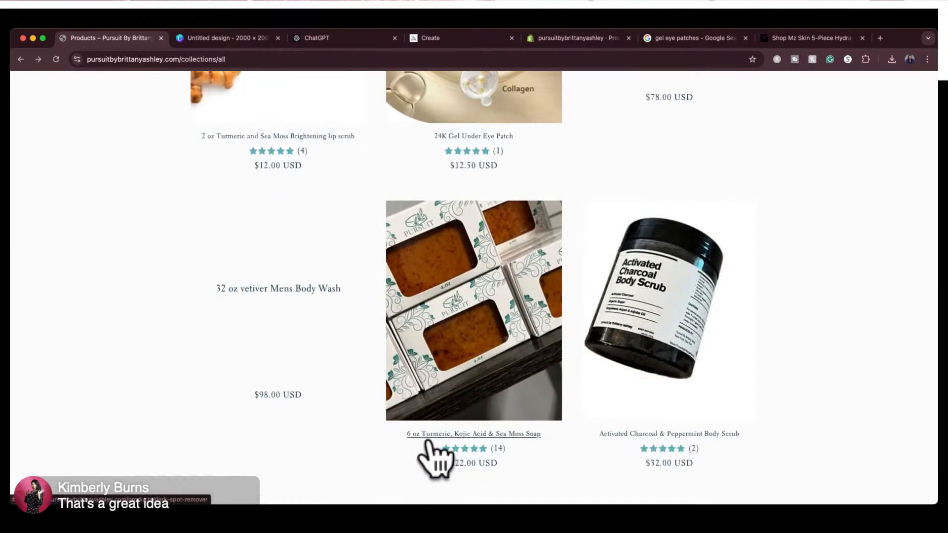
{"action": "left_click", "coordinate": [479, 366]}
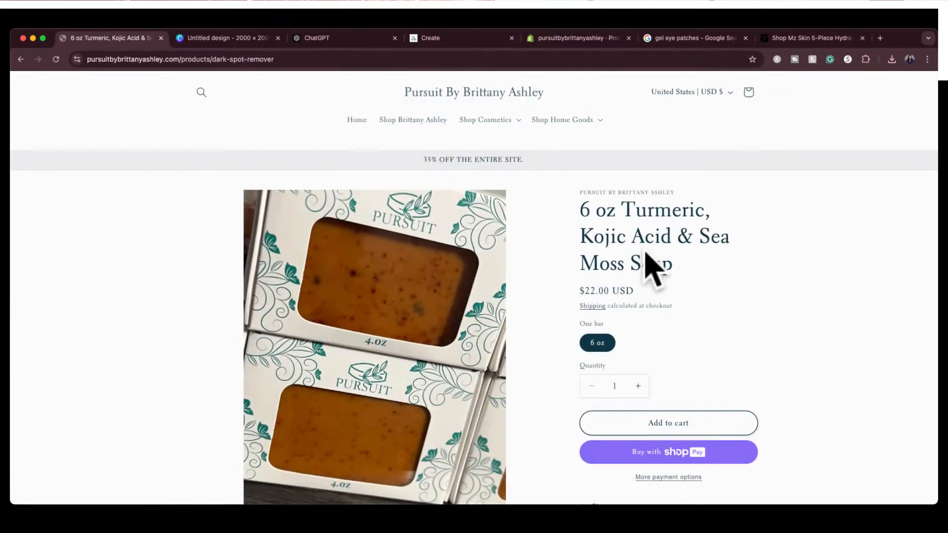
{"action": "left_click_drag", "start_coordinate": [677, 269], "coordinate": [574, 215]}
{"action": "key", "text": "super+c"}
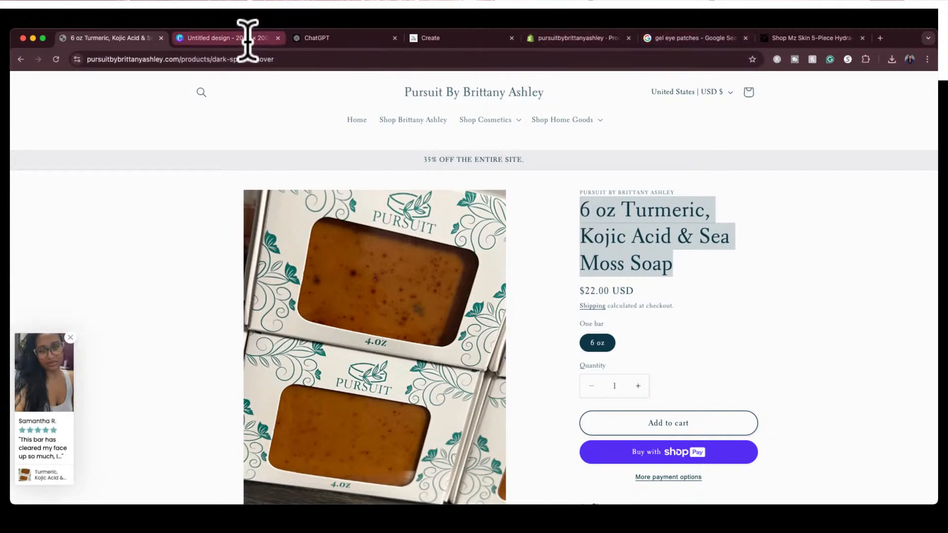
Switch to ChatGPT and ask for an "organic fun name for this product: 6 oz Turmeric, Kojic Acid & Sea Moss Soap"
{"action": "left_click", "coordinate": [325, 38]}
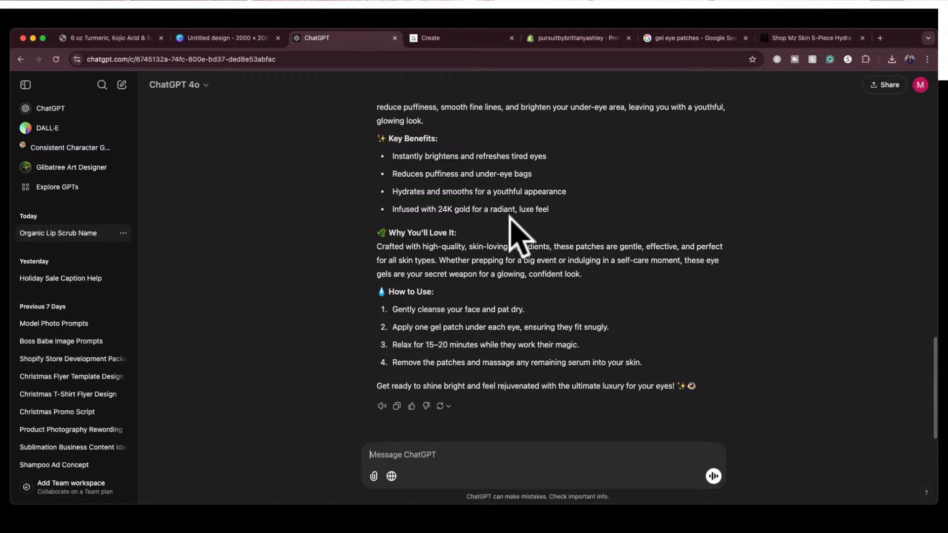
{"action": "scroll", "coordinate": [519, 232], "scroll_direction": "up", "scroll_amount": 6}
{"action": "scroll", "coordinate": [510, 216], "scroll_direction": "up", "scroll_amount": 5}
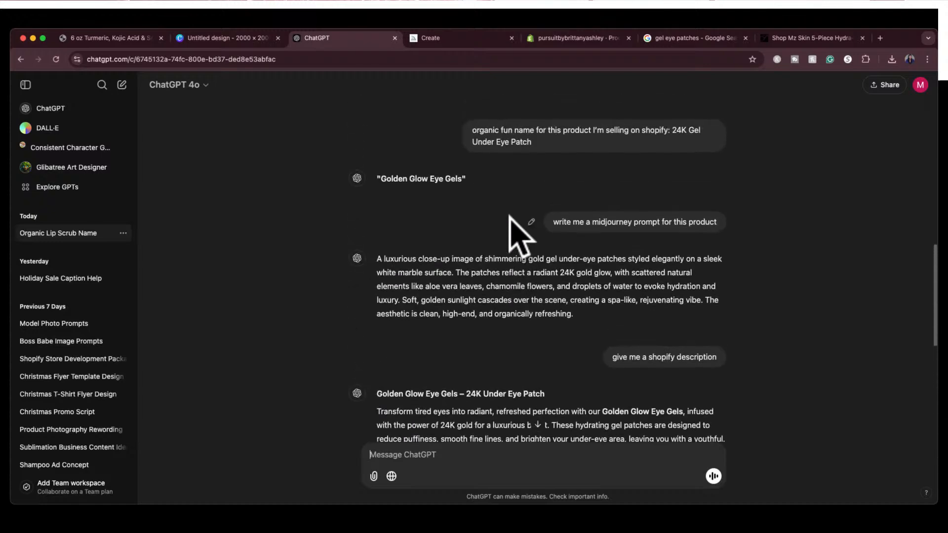
{"action": "scroll", "coordinate": [509, 217], "scroll_direction": "up", "scroll_amount": 15}
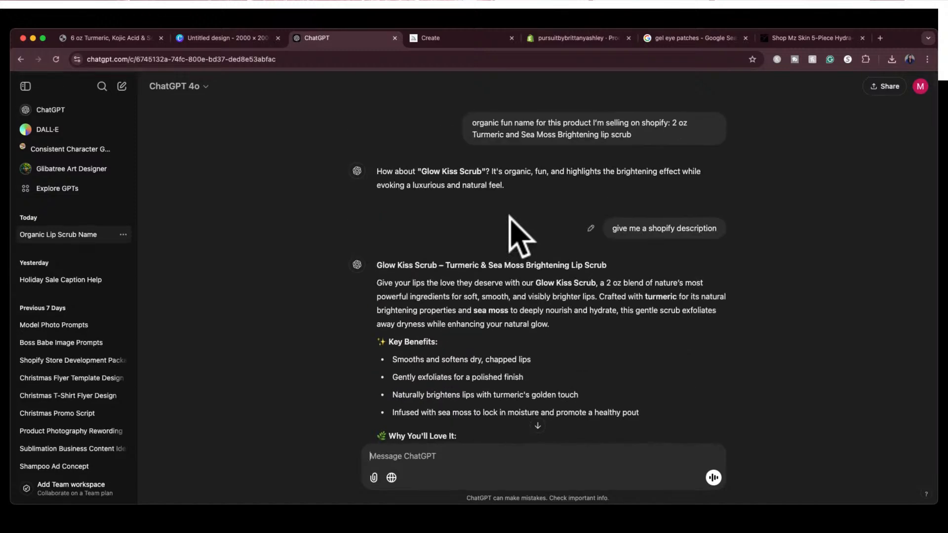
{"action": "scroll", "coordinate": [516, 227], "scroll_direction": "down", "scroll_amount": 20}
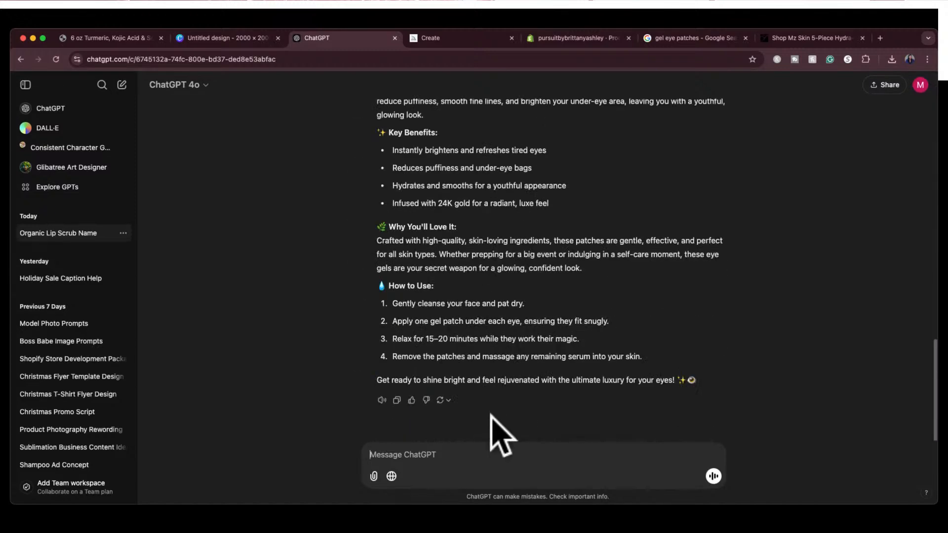
{"action": "left_click", "coordinate": [478, 462]}
{"action": "type", "text": "organi"}
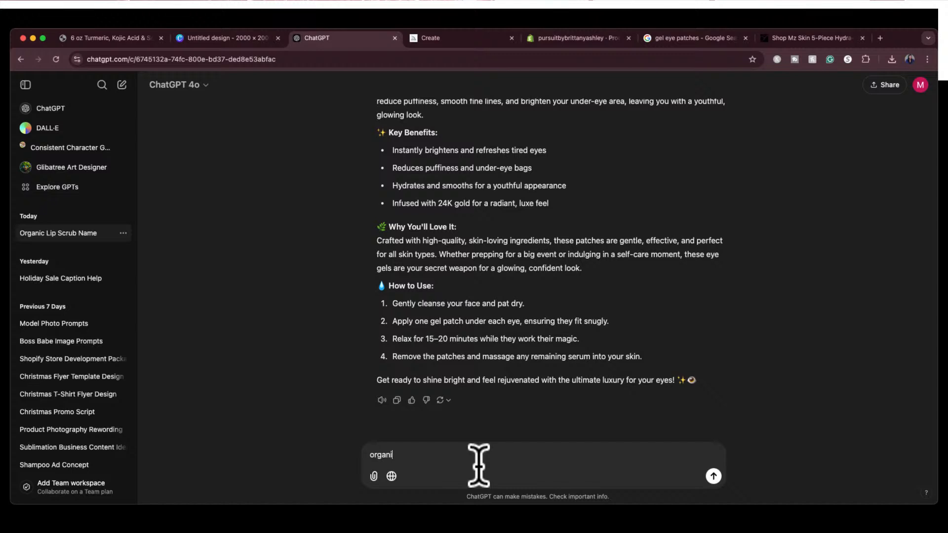
{"action": "type", "text": "c fun name for this product:"}
{"action": "key", "text": "super+v"}
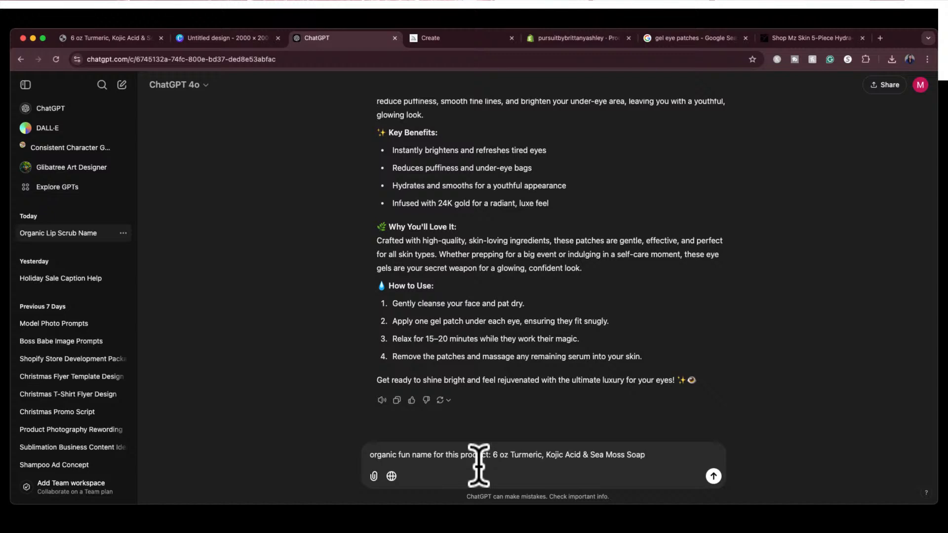
{"action": "key", "text": "Return"}
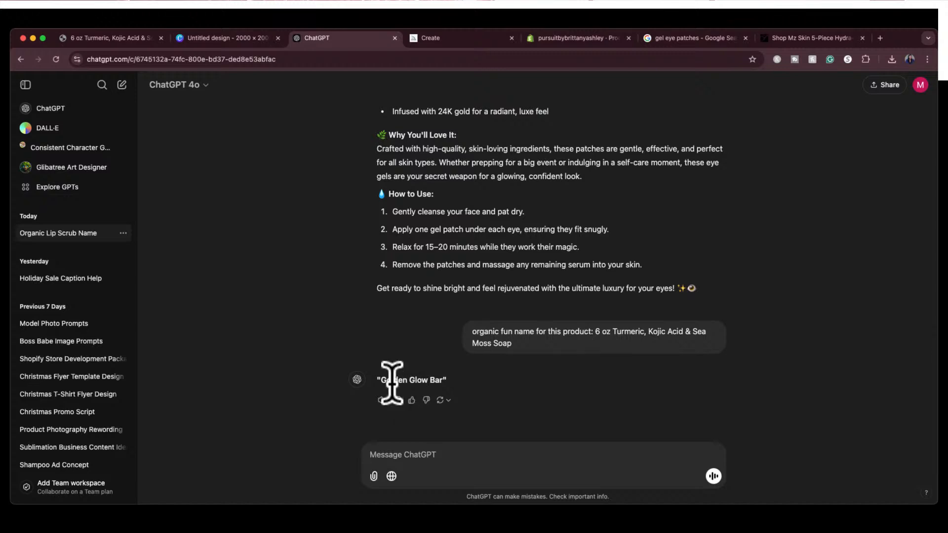
Look back over the earlier product replies and request a "midjourney prompt for this image" for the soap
{"action": "scroll", "coordinate": [410, 356], "scroll_direction": "up", "scroll_amount": 7}
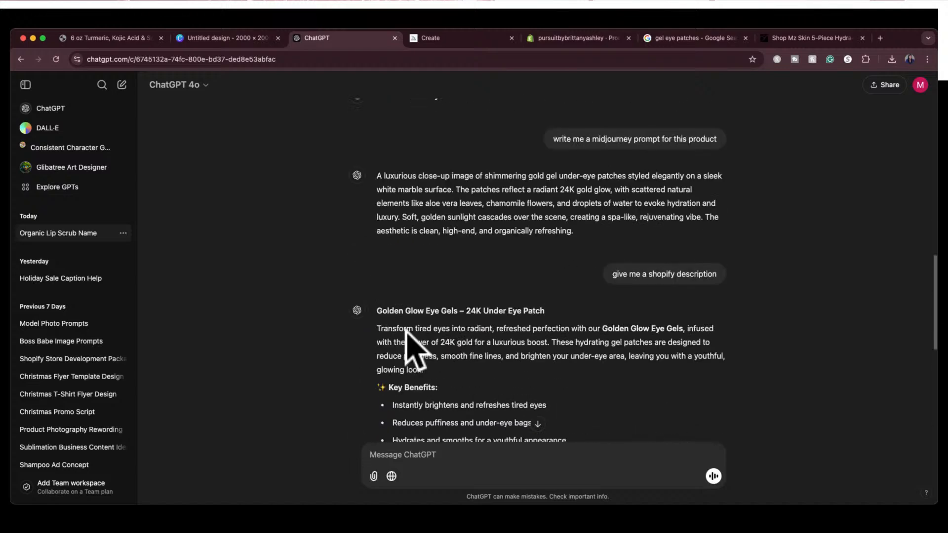
{"action": "scroll", "coordinate": [412, 348], "scroll_direction": "up", "scroll_amount": 3}
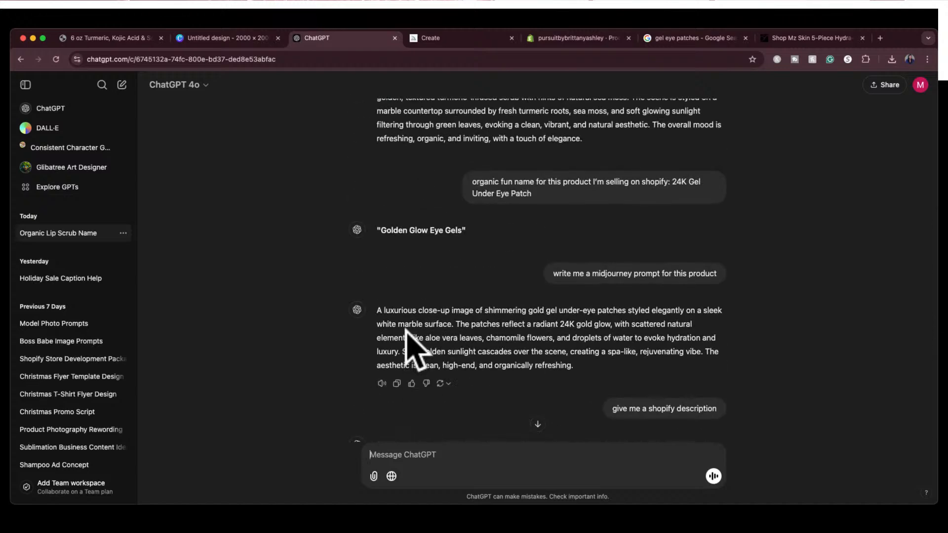
{"action": "scroll", "coordinate": [410, 348], "scroll_direction": "up", "scroll_amount": 16}
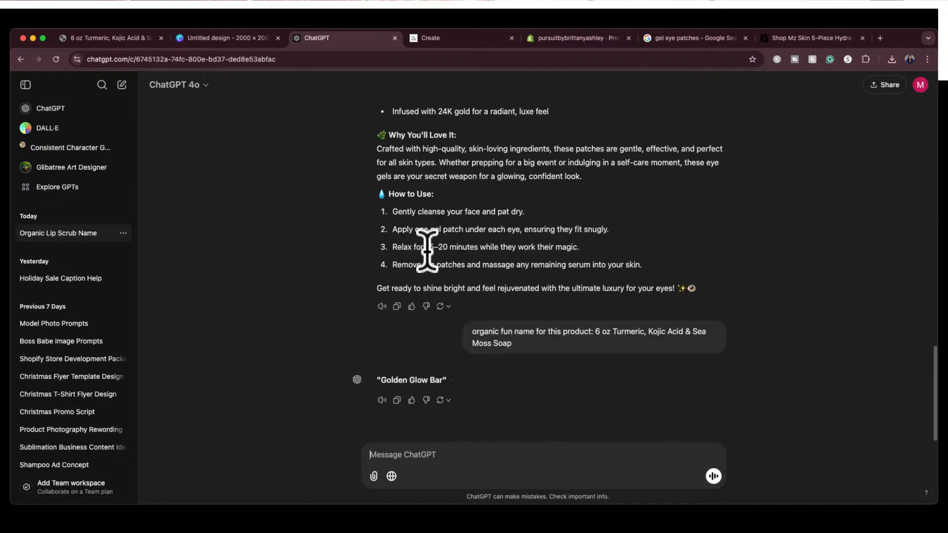
{"action": "left_click", "coordinate": [381, 380]}
{"action": "left_click_drag", "start_coordinate": [381, 380], "coordinate": [445, 380]}
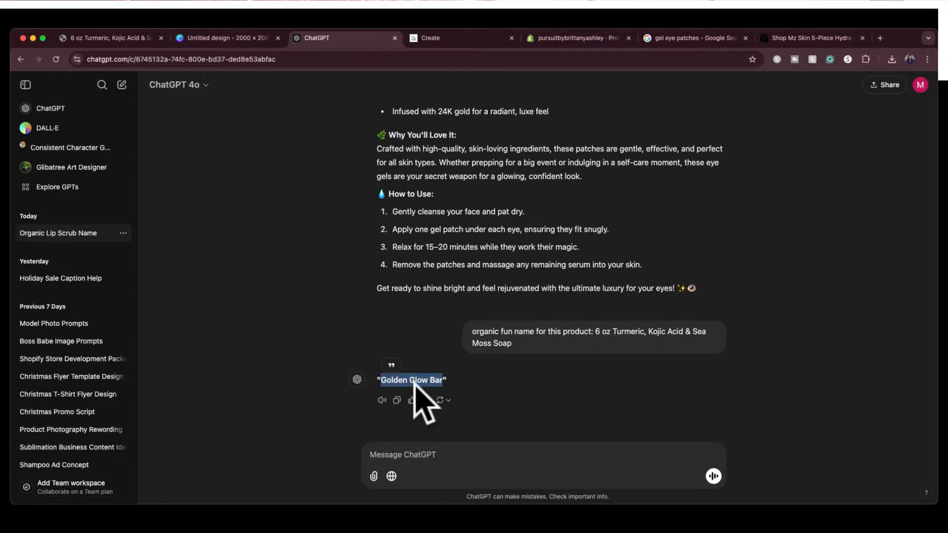
{"action": "left_click", "coordinate": [447, 454]}
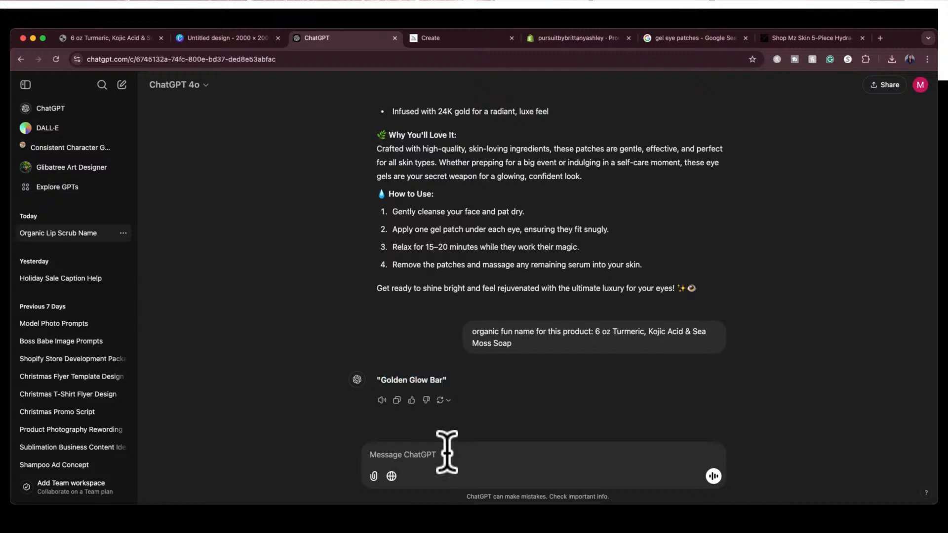
{"action": "type", "text": "midjourney prompt for this image"}
{"action": "key", "text": "Return"}
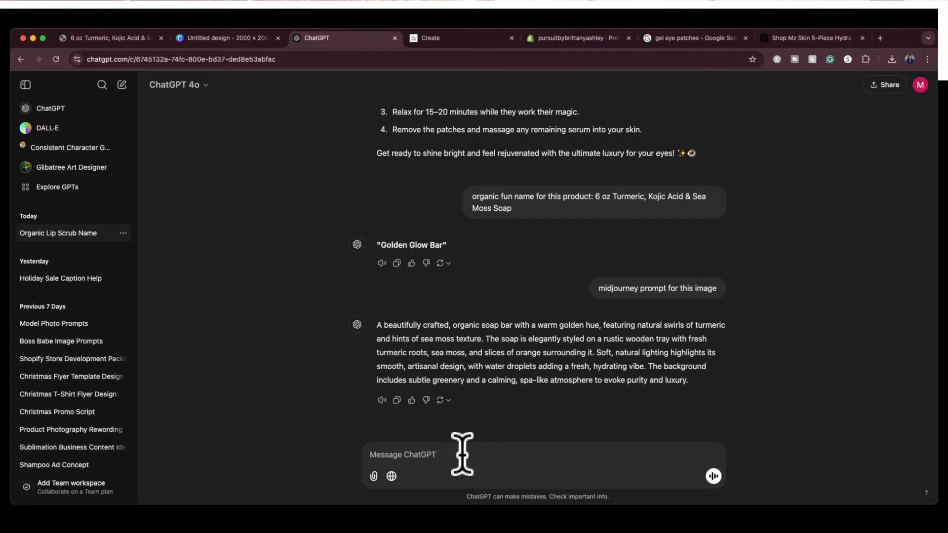
Copy the soap bar's Midjourney prompt text and request a "shopify description" in the same chat
{"action": "type", "text": "shopify description"}
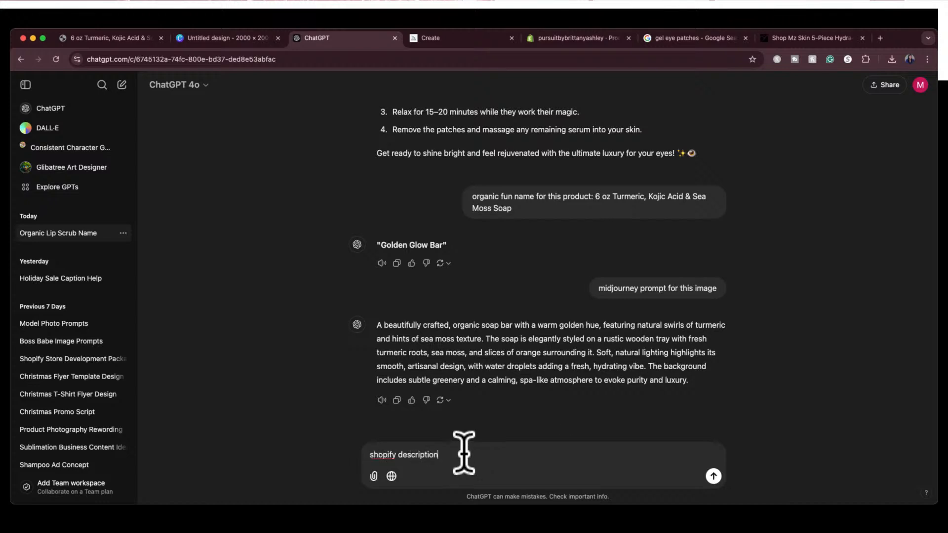
{"action": "left_click_drag", "start_coordinate": [687, 381], "coordinate": [377, 331]}
{"action": "key", "text": "super+c"}
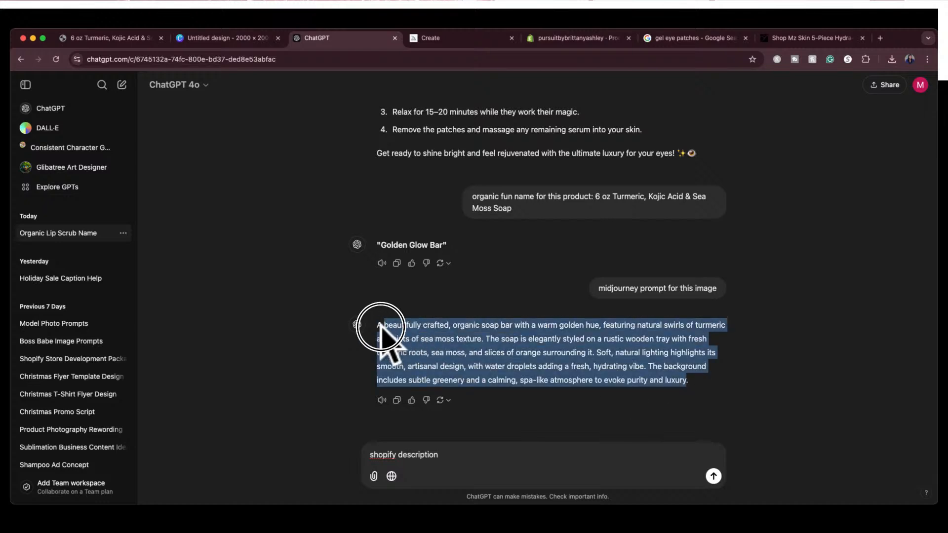
{"action": "left_click", "coordinate": [470, 455]}
{"action": "key", "text": "Return"}
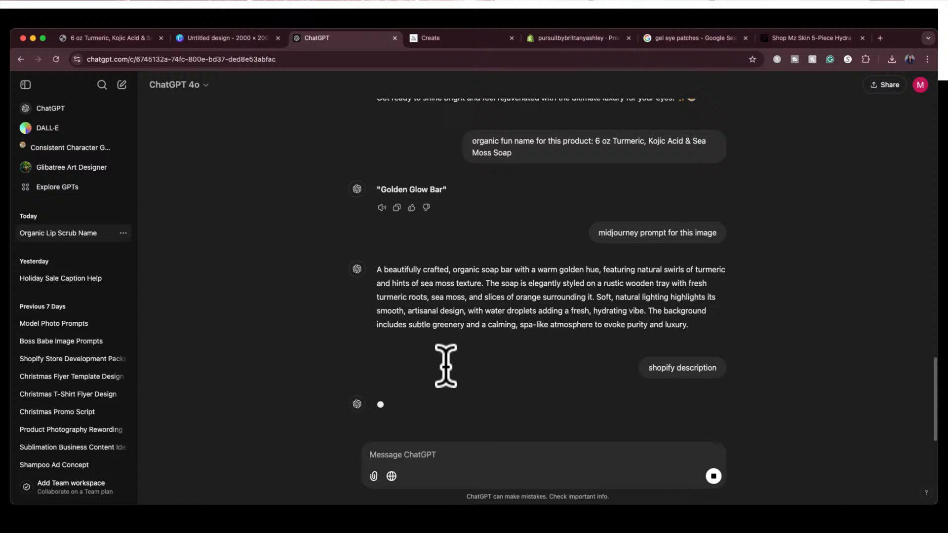
Switch to Midjourney, generate images from the copied soap bar prompt, and close the enlarged gel patch image
{"action": "left_click", "coordinate": [469, 38]}
{"action": "left_click", "coordinate": [303, 94]}
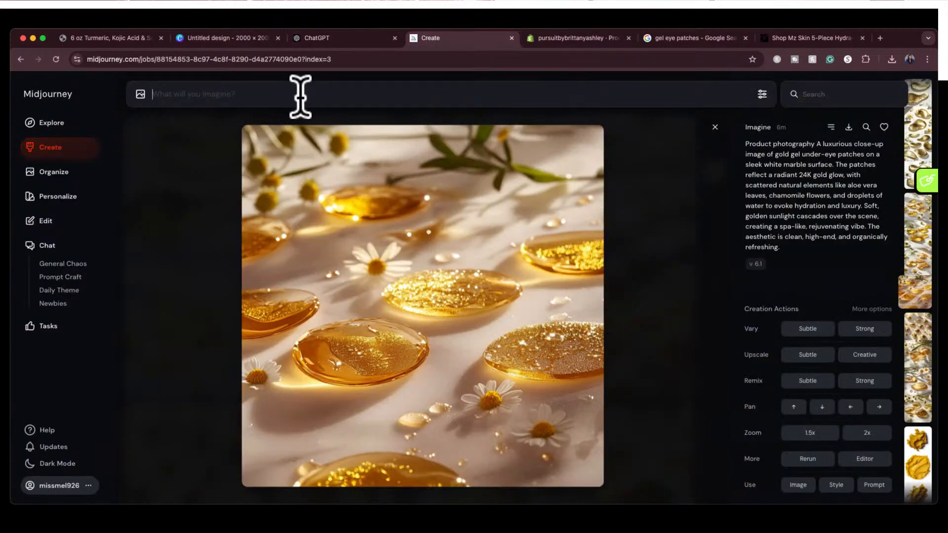
{"action": "key", "text": "super+v"}
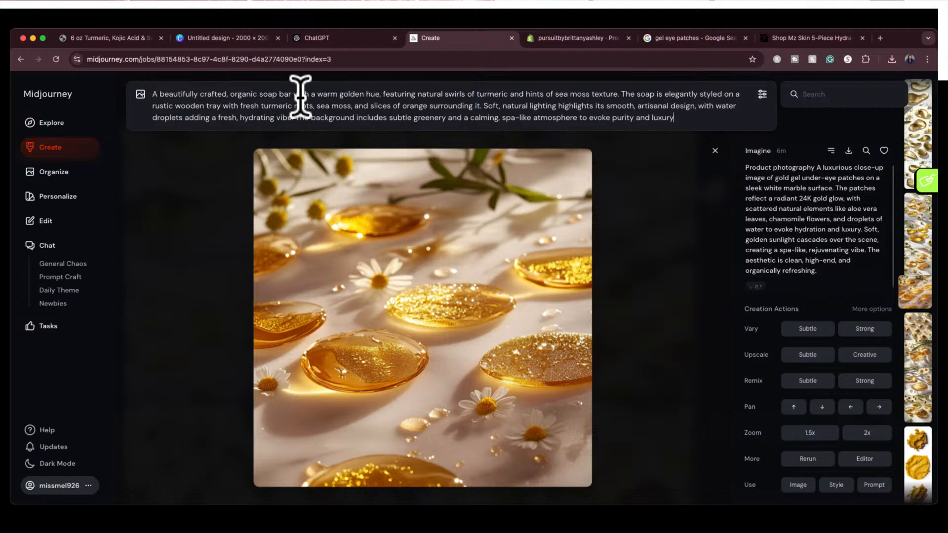
{"action": "left_click", "coordinate": [321, 125]}
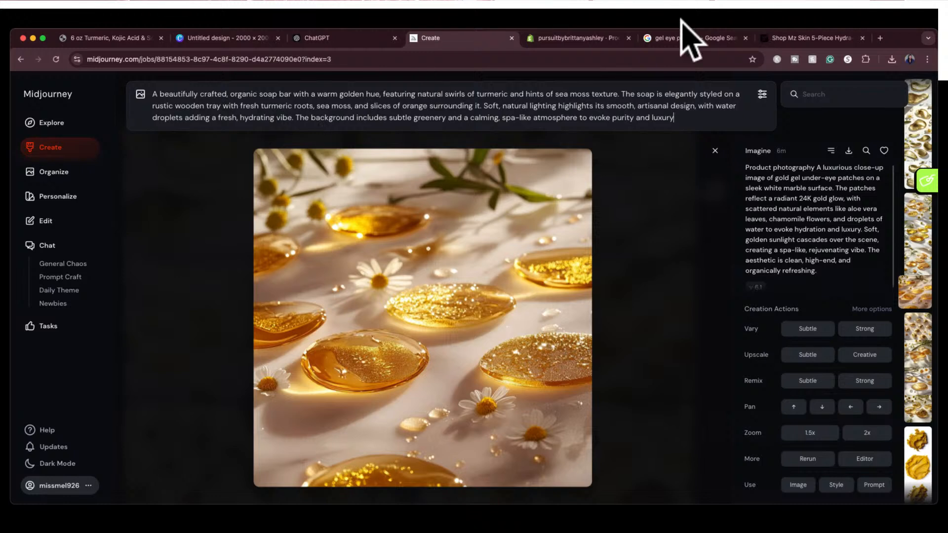
{"action": "key", "text": "Return"}
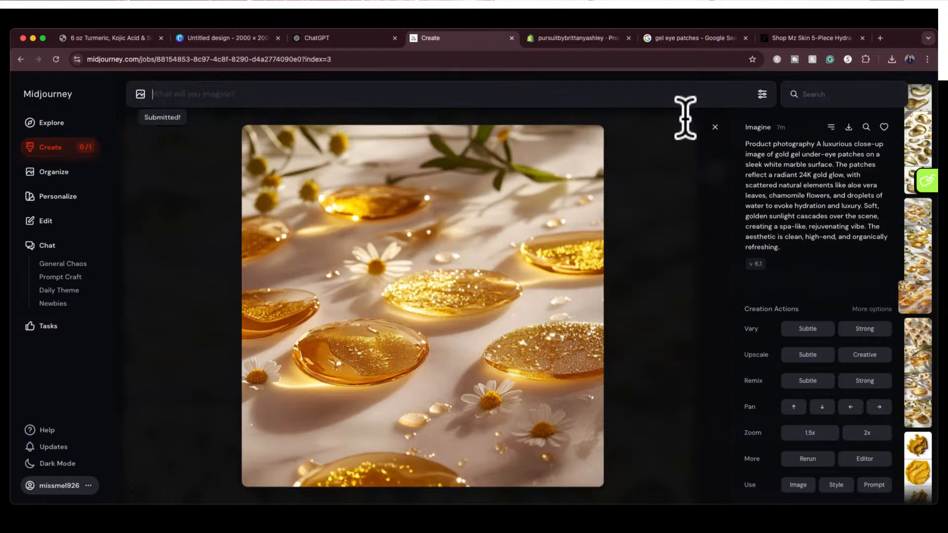
{"action": "left_click", "coordinate": [715, 151]}
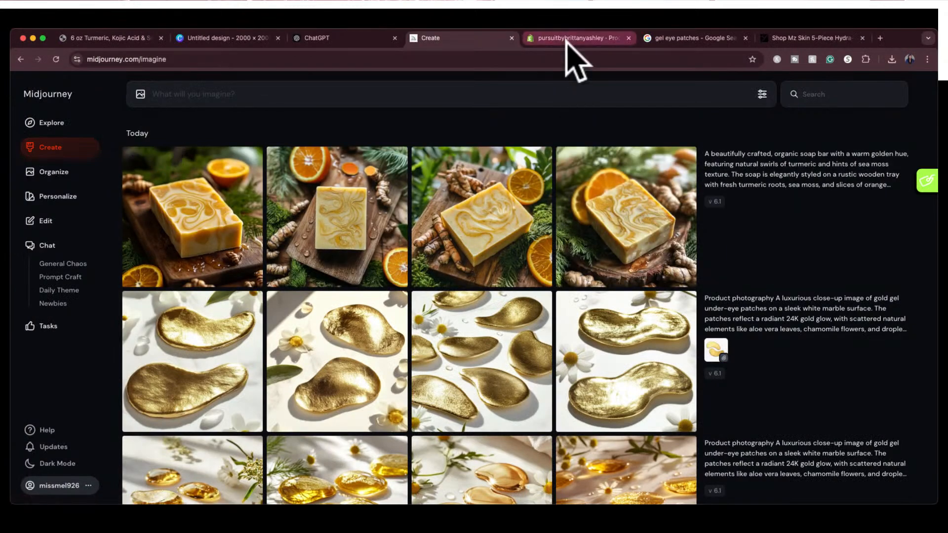
Compare the generated soap images with the store's product photo and take a screenshot of the soap in the upper box's window
{"action": "left_click", "coordinate": [122, 41]}
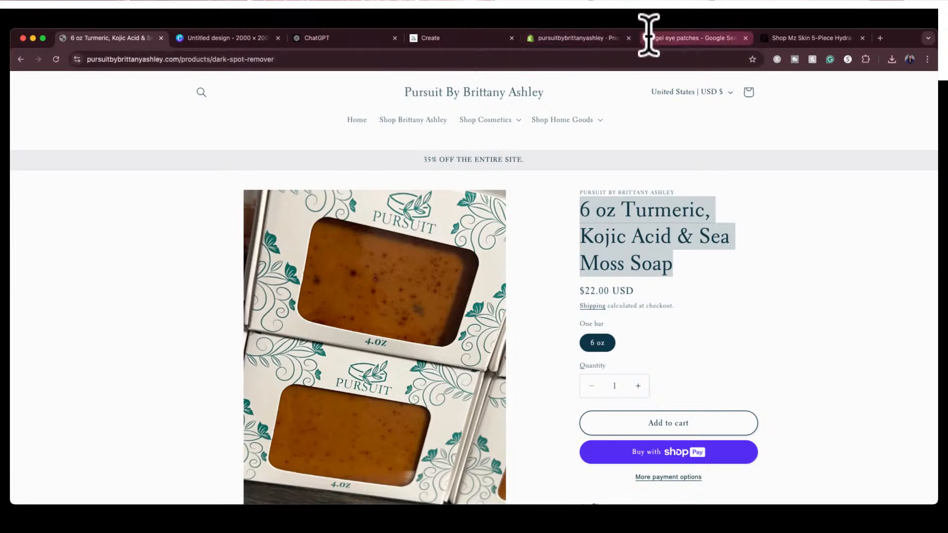
{"action": "left_click", "coordinate": [473, 40]}
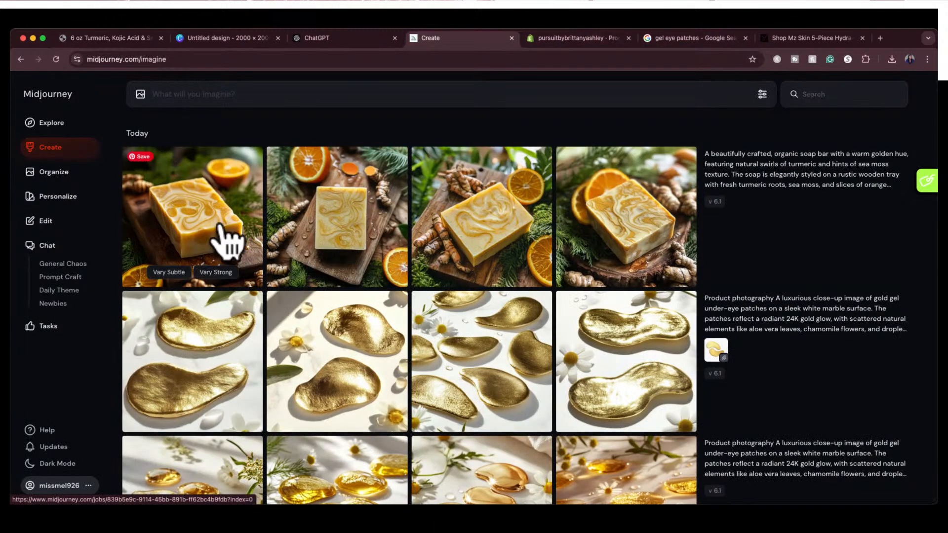
{"action": "left_click", "coordinate": [137, 39]}
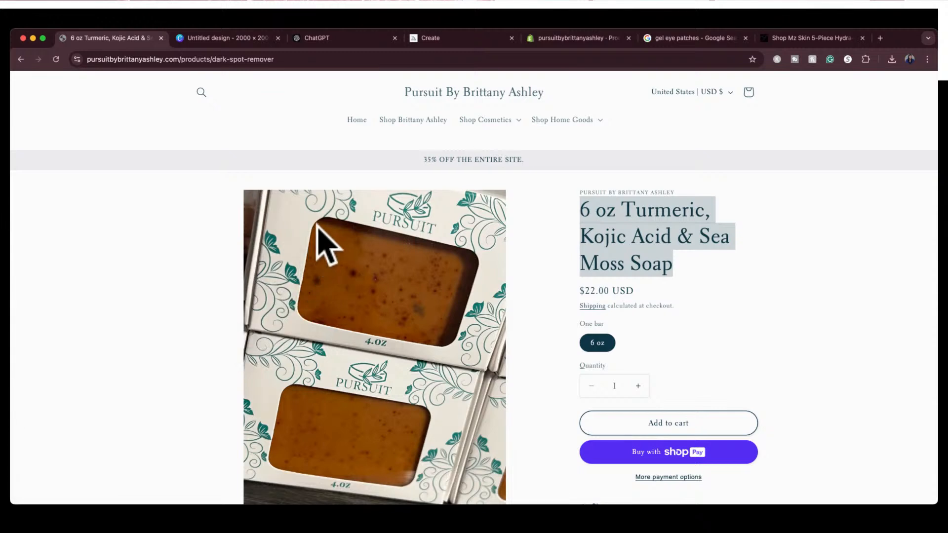
{"action": "key", "text": "super+shift+4"}
{"action": "left_click_drag", "start_coordinate": [353, 261], "coordinate": [362, 324]}
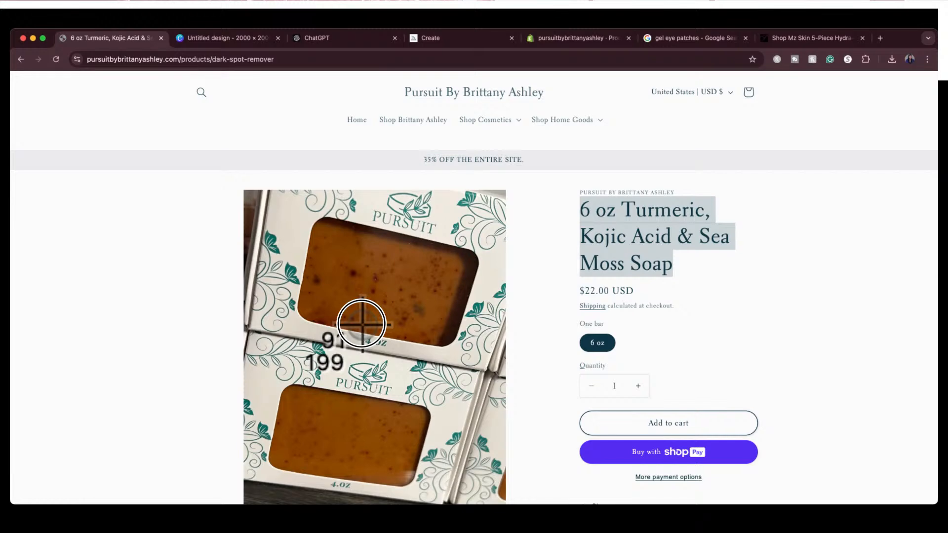
{"action": "left_click_drag", "start_coordinate": [363, 324], "coordinate": [363, 324]}
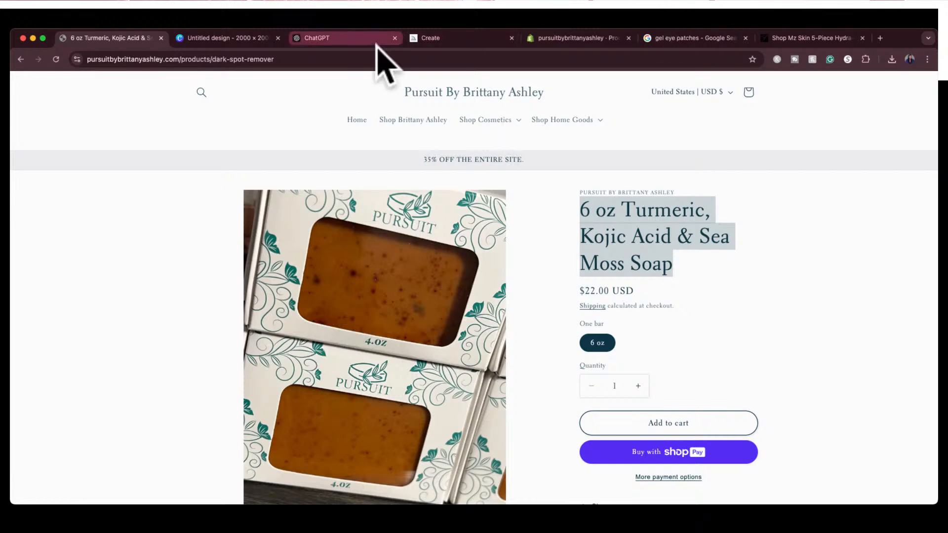
In Midjourney, reuse the soap bar prompt with the soap screenshot attached as a style reference and generate new images
{"action": "left_click", "coordinate": [436, 40]}
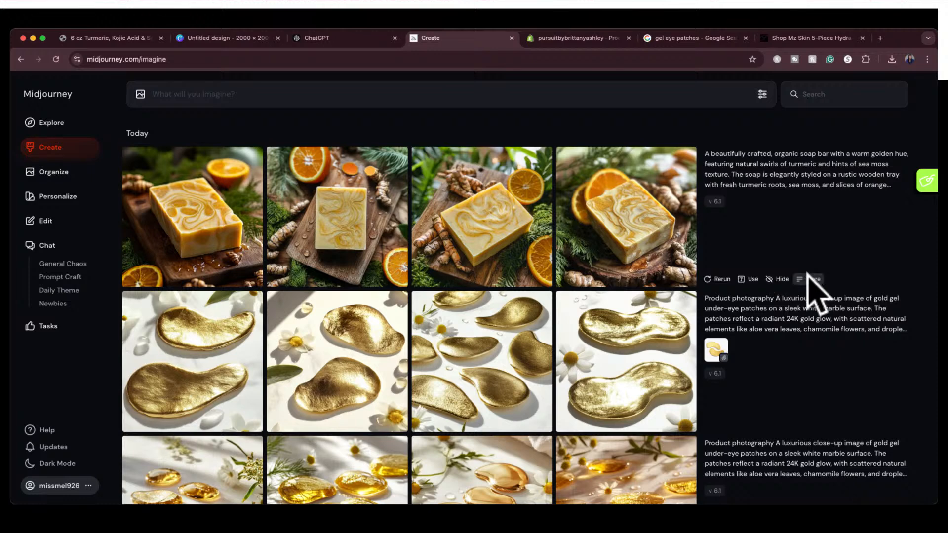
{"action": "left_click", "coordinate": [750, 280]}
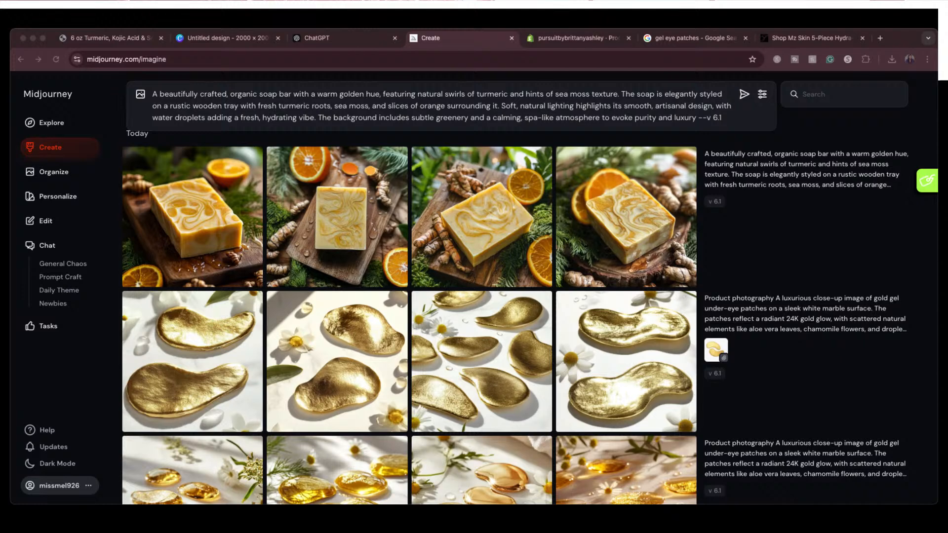
{"action": "left_click", "coordinate": [459, 141]}
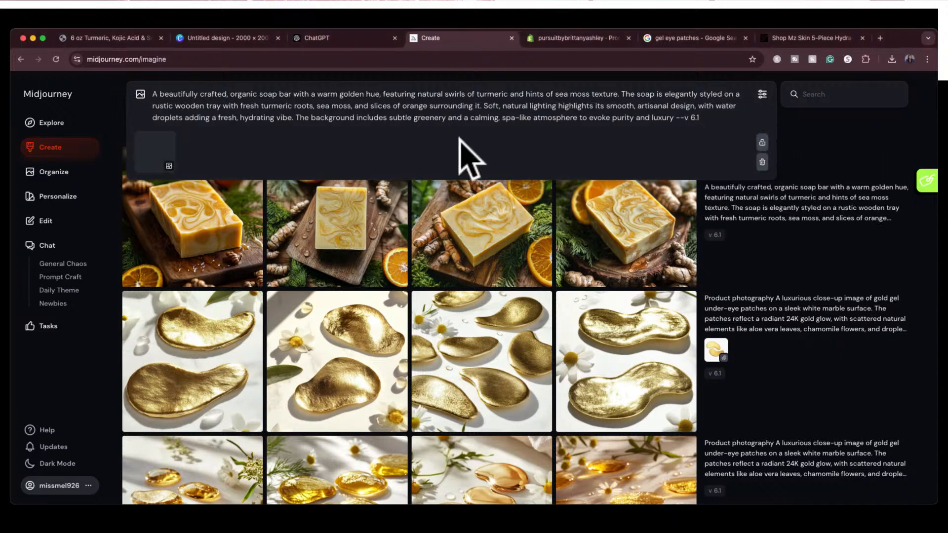
{"action": "mouse_move", "coordinate": [155, 156]}
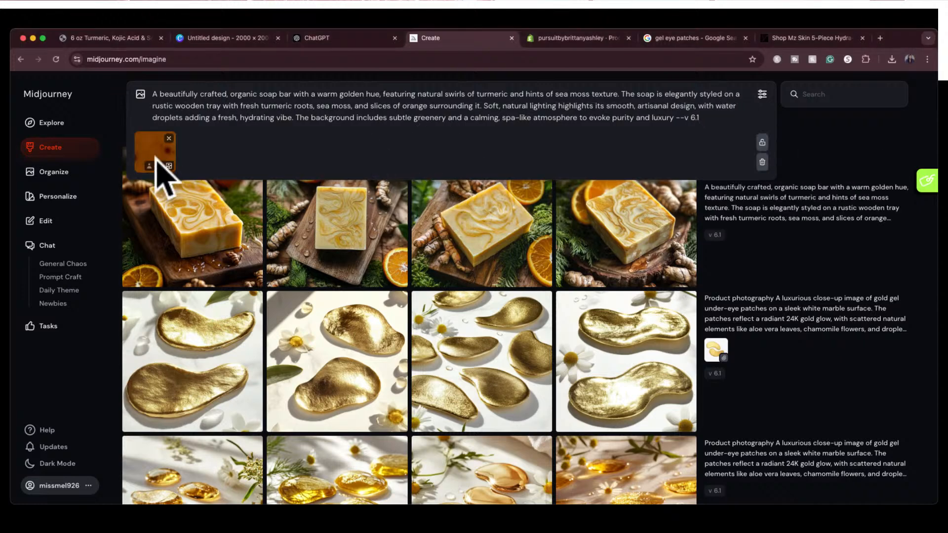
{"action": "left_click", "coordinate": [159, 164]}
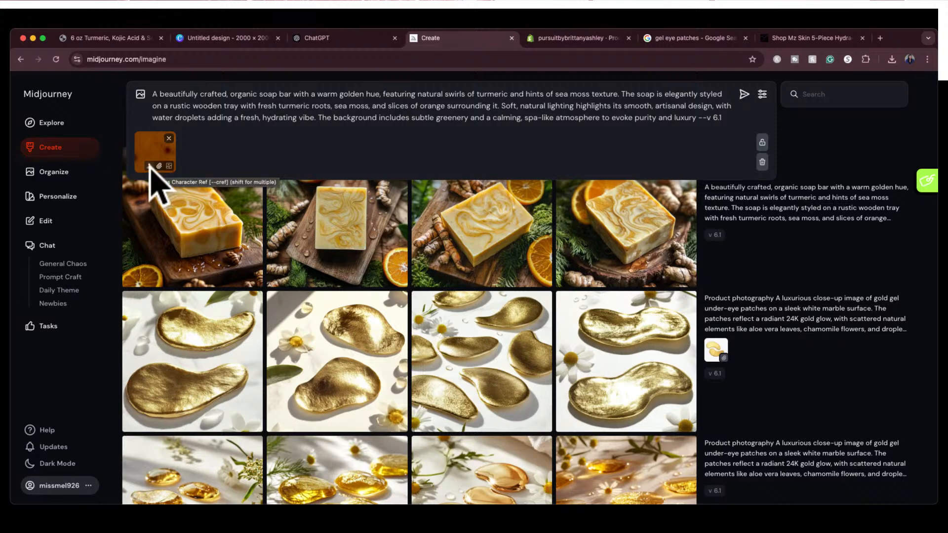
{"action": "left_click", "coordinate": [730, 122]}
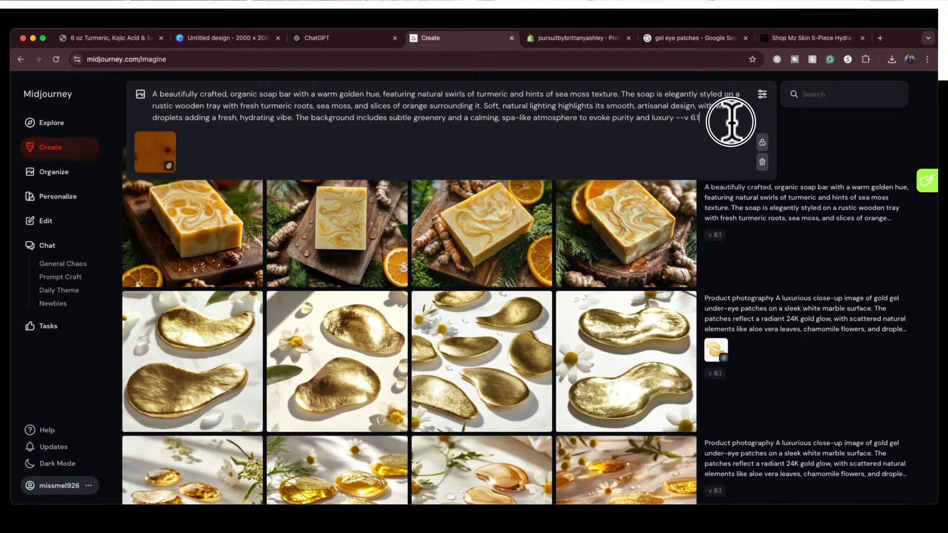
{"action": "key", "text": "Return"}
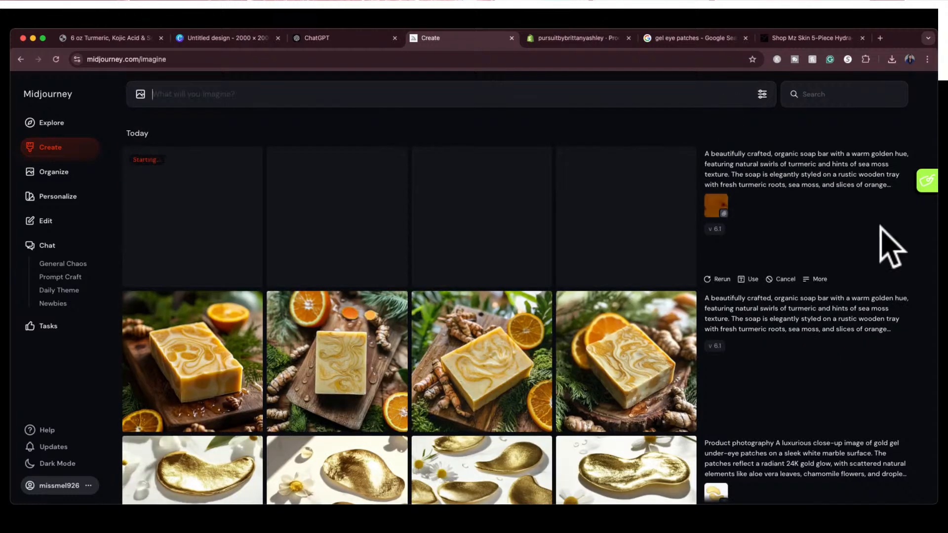
Reuse the soap bar prompt without the version parameter, set the soap screenshot as a character reference, and generate another set
{"action": "left_click", "coordinate": [887, 193]}
{"action": "left_click_drag", "start_coordinate": [721, 207], "coordinate": [166, 166]}
{"action": "left_click", "coordinate": [149, 166]}
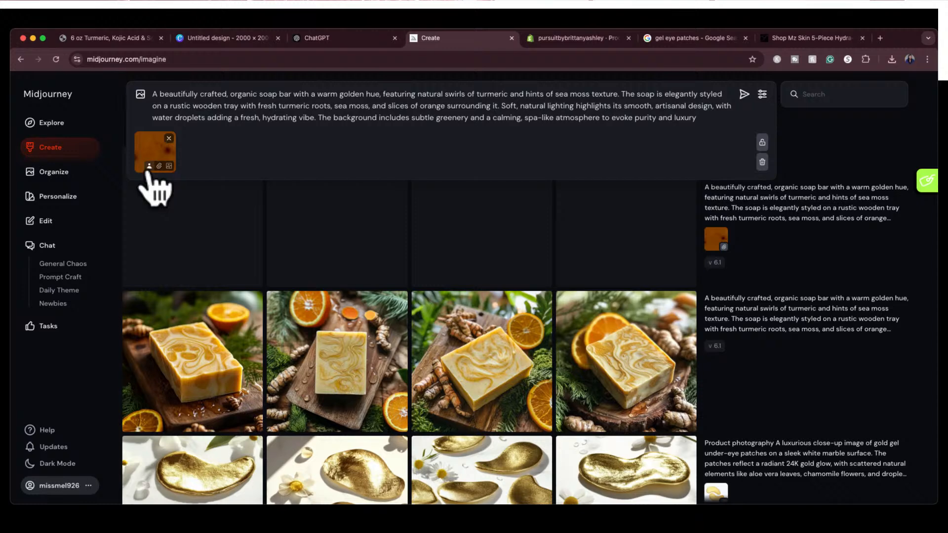
{"action": "left_click", "coordinate": [706, 114]}
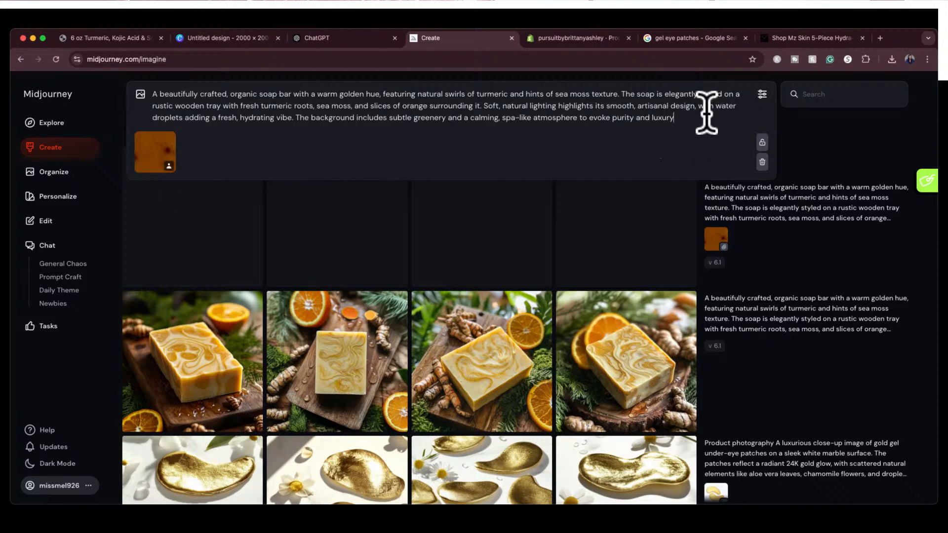
{"action": "key", "text": "Return"}
Examine the style-reference and character-reference soap images and compare their color and texture with the store's product photo
{"action": "scroll", "coordinate": [626, 349], "scroll_direction": "down", "scroll_amount": 2}
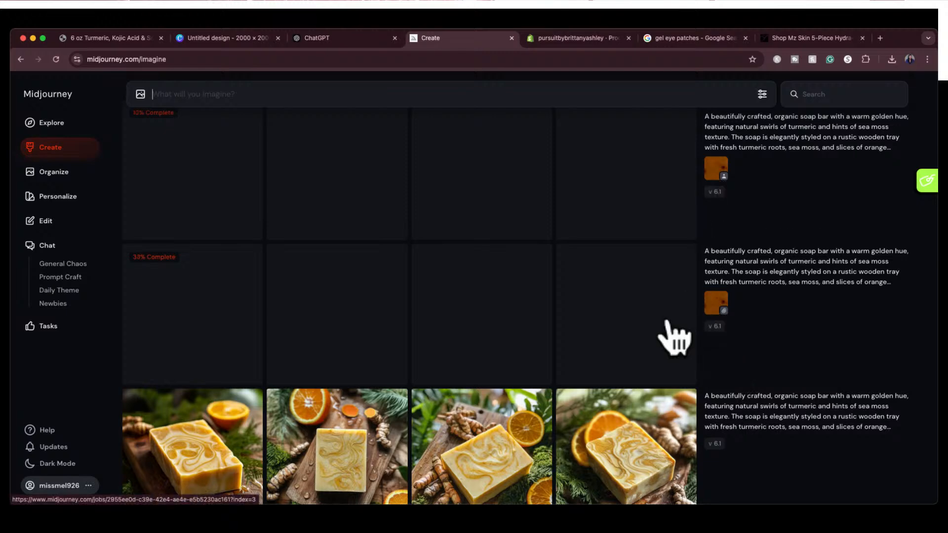
{"action": "scroll", "coordinate": [673, 338], "scroll_direction": "down", "scroll_amount": 2}
{"action": "scroll", "coordinate": [673, 339], "scroll_direction": "down", "scroll_amount": 1}
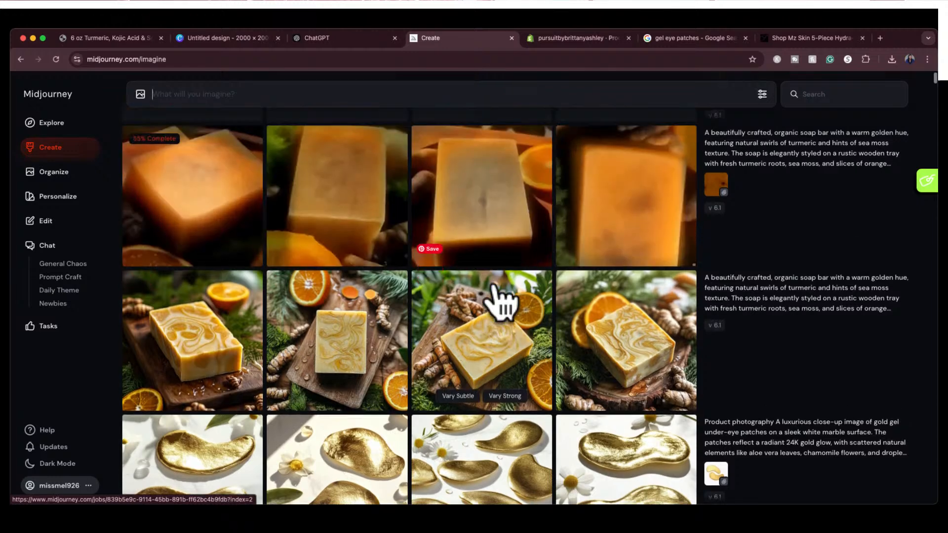
{"action": "scroll", "coordinate": [499, 296], "scroll_direction": "up", "scroll_amount": 1}
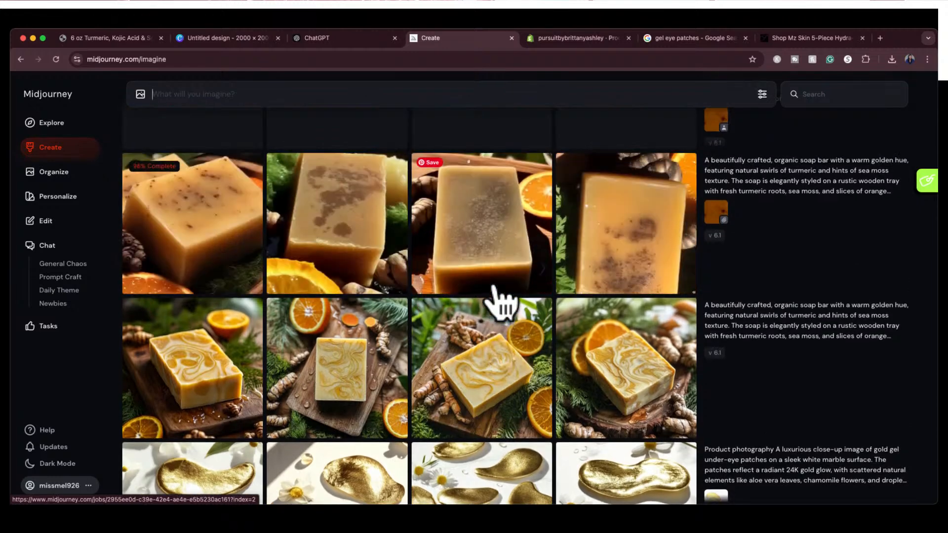
{"action": "scroll", "coordinate": [498, 301], "scroll_direction": "up", "scroll_amount": 2}
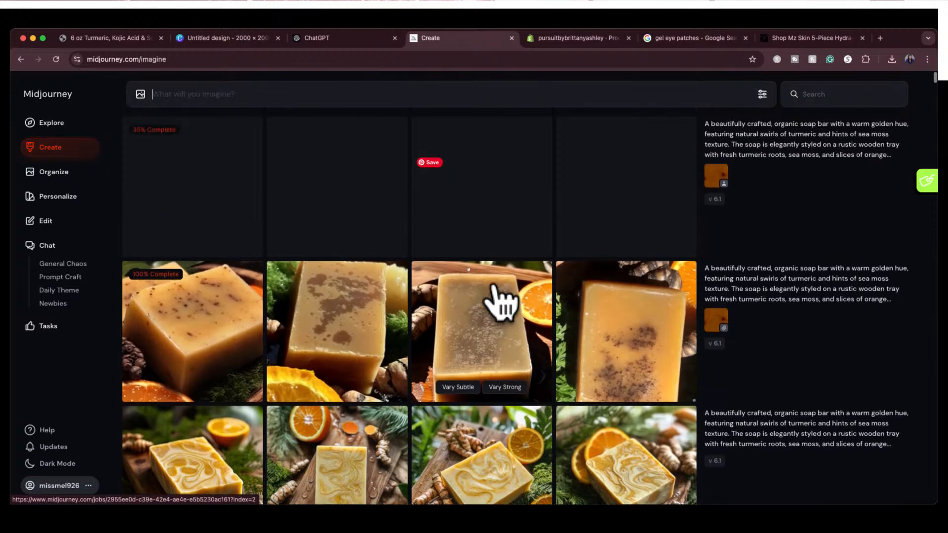
{"action": "scroll", "coordinate": [499, 294], "scroll_direction": "up", "scroll_amount": 1}
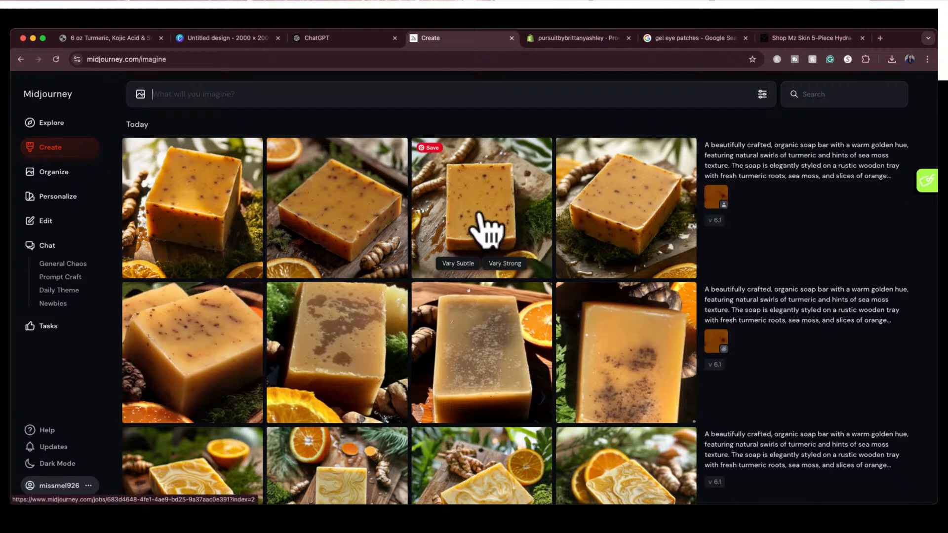
{"action": "left_click", "coordinate": [120, 38]}
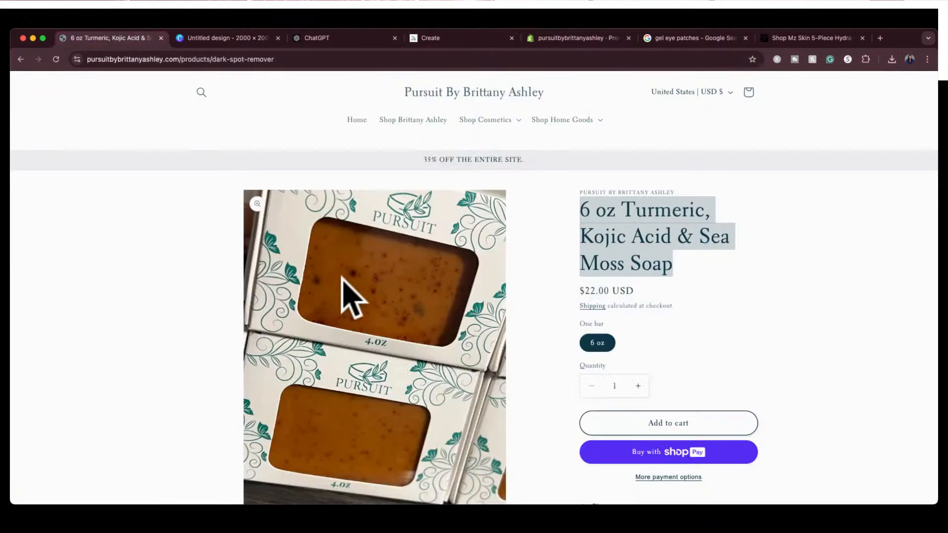
{"action": "left_click", "coordinate": [459, 39]}
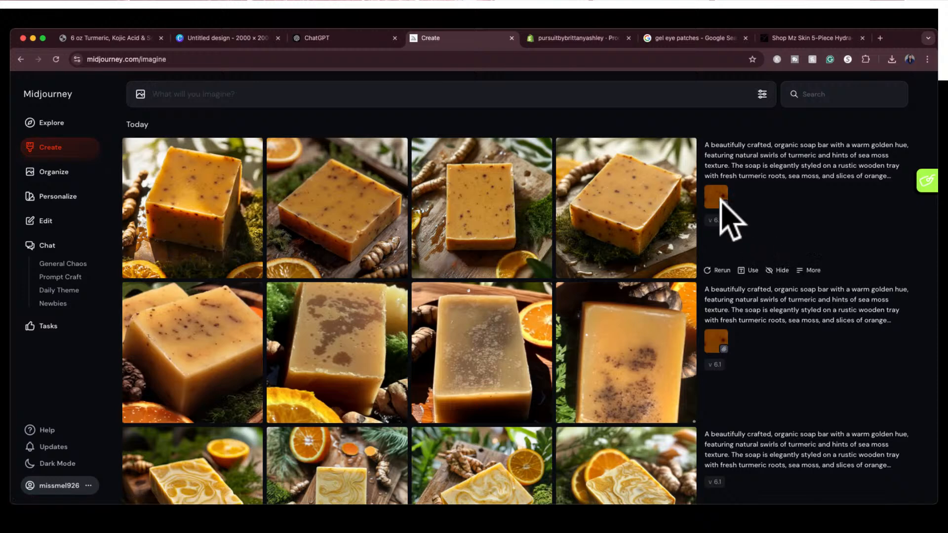
{"action": "scroll", "coordinate": [225, 232], "scroll_direction": "down", "scroll_amount": 1}
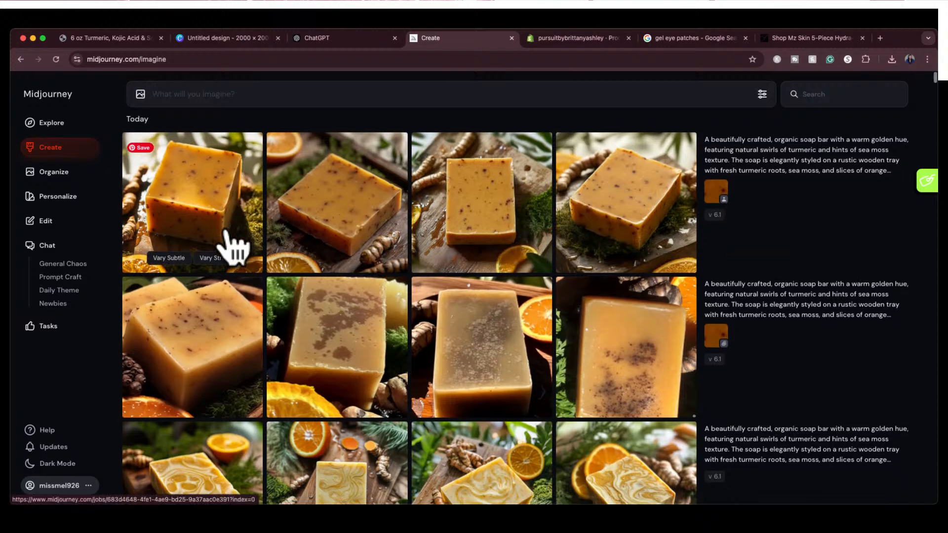
{"action": "scroll", "coordinate": [226, 232], "scroll_direction": "up", "scroll_amount": 1}
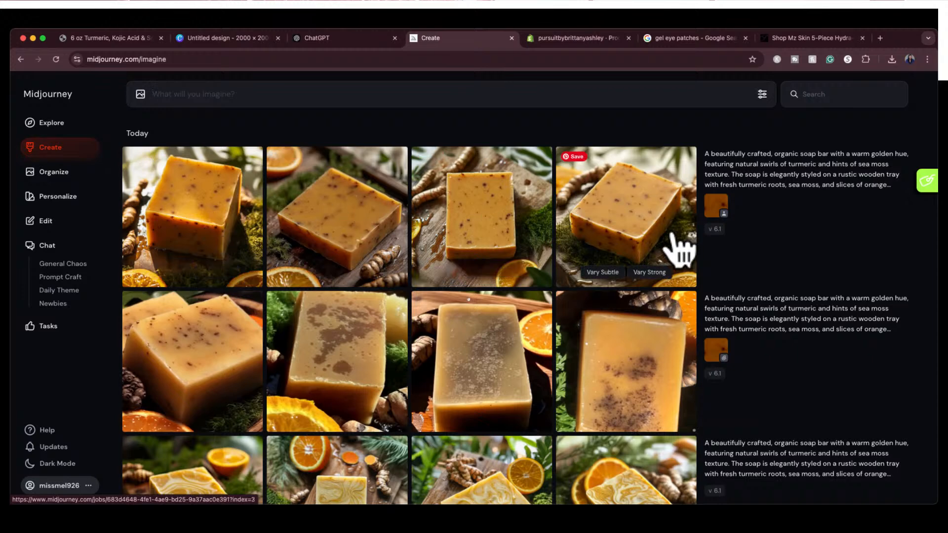
Inspect enlarged views of the fourth and third character-reference soap images and check them against the store's product photo
{"action": "left_click", "coordinate": [639, 232]}
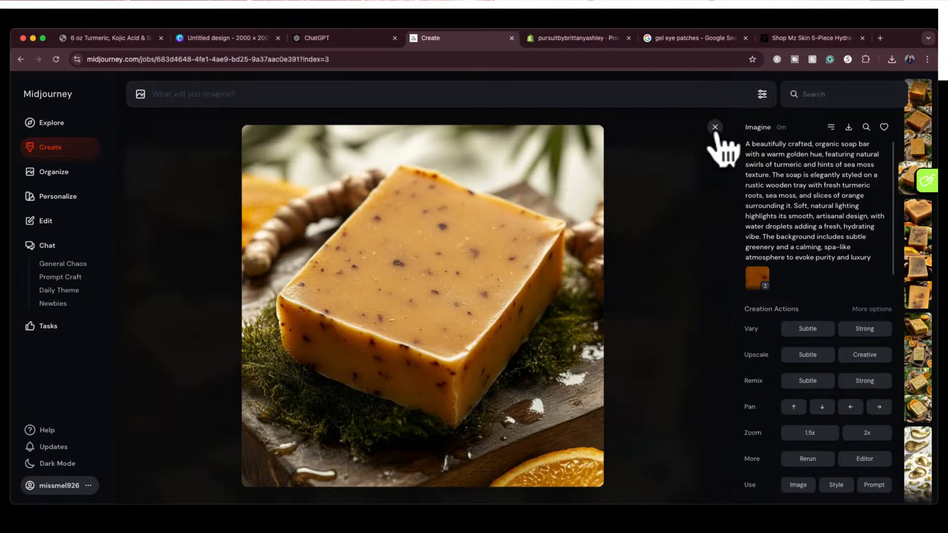
{"action": "left_click", "coordinate": [715, 127]}
{"action": "left_click", "coordinate": [491, 229]}
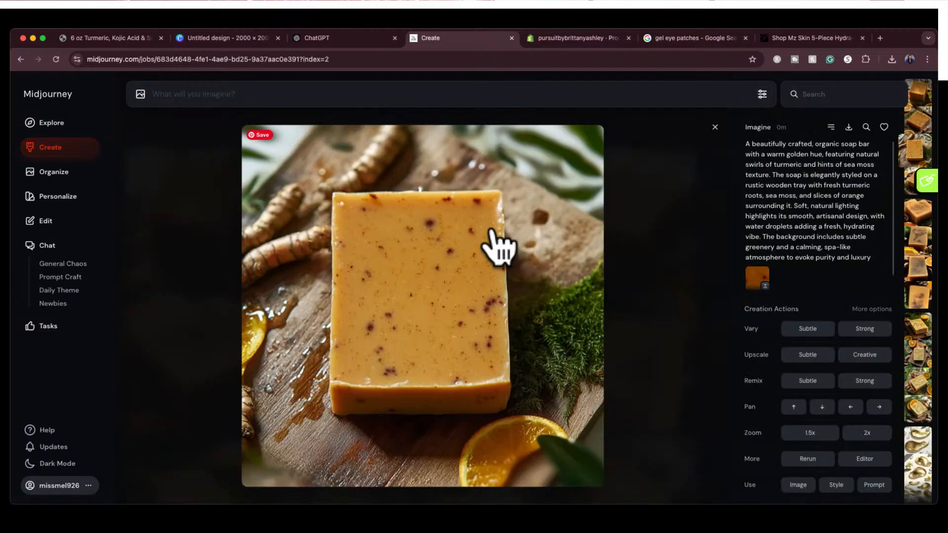
{"action": "left_click", "coordinate": [714, 127]}
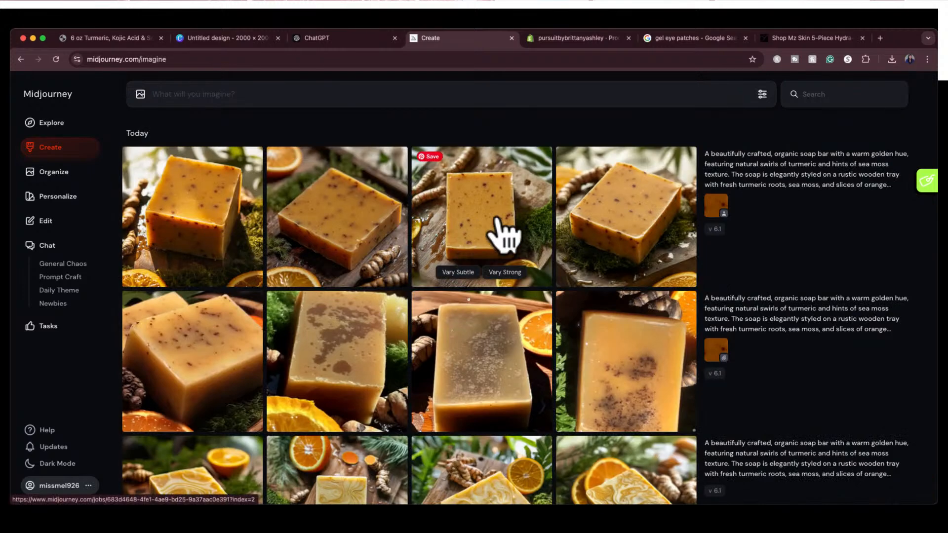
{"action": "left_click", "coordinate": [103, 38]}
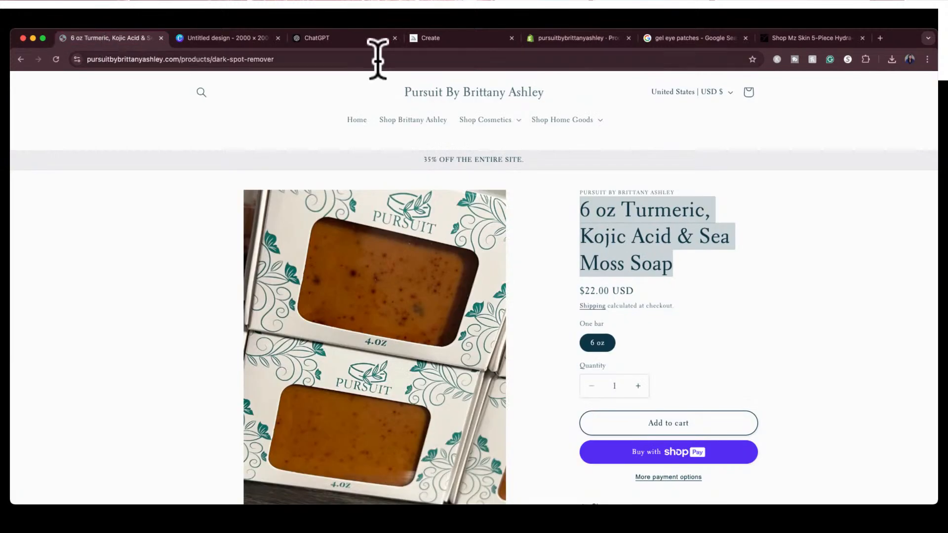
{"action": "left_click", "coordinate": [441, 38]}
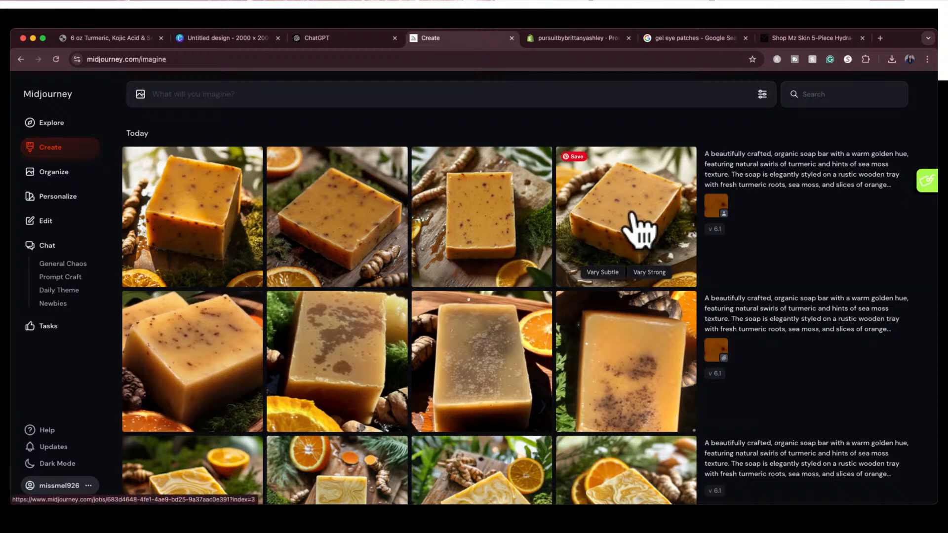
Copy the fourth character-reference soap image and paste it onto a new fourth page of the Canva design
{"action": "left_click", "coordinate": [640, 229]}
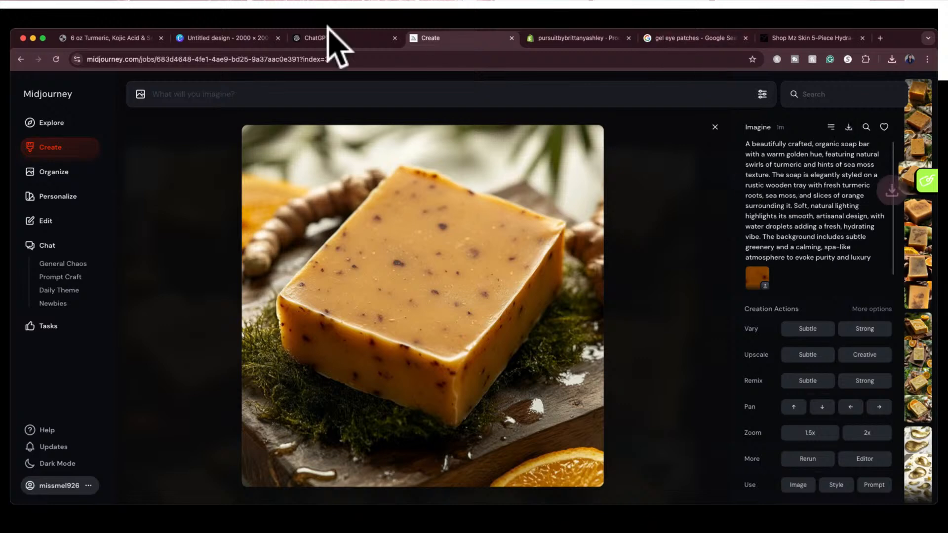
{"action": "left_click", "coordinate": [212, 39]}
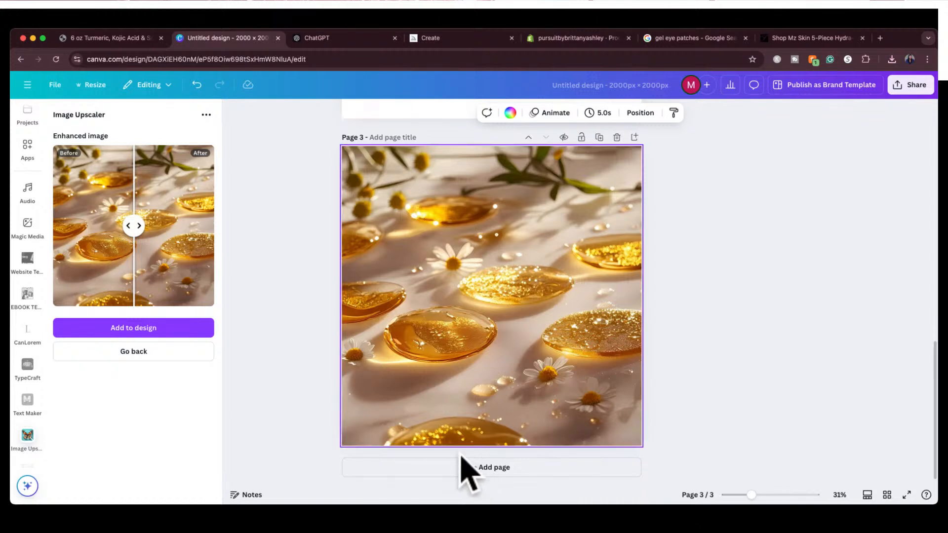
{"action": "left_click", "coordinate": [449, 471]}
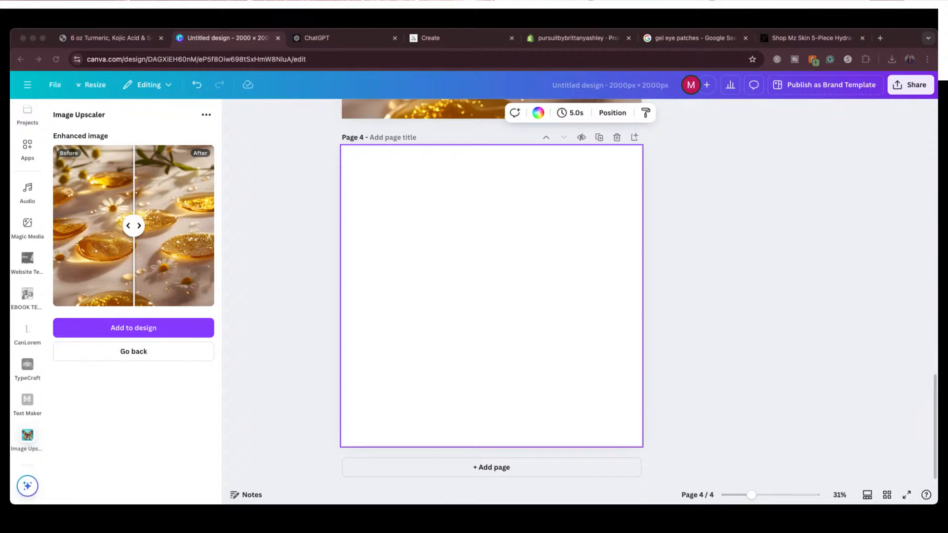
{"action": "left_click", "coordinate": [482, 364]}
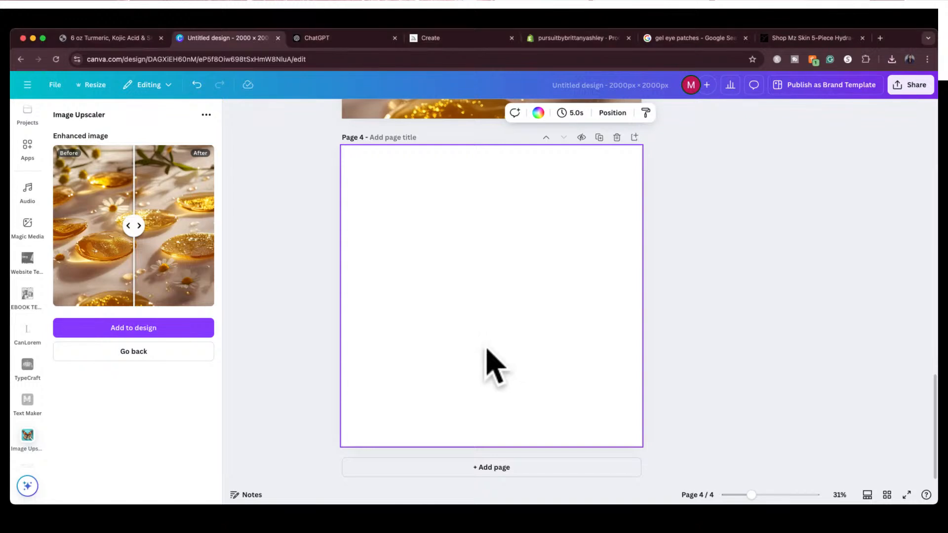
{"action": "key", "text": "super+v"}
Fit the pasted soap image to fill all of page 4 and compare it with the store's product photo
{"action": "left_click_drag", "start_coordinate": [482, 330], "coordinate": [428, 262]}
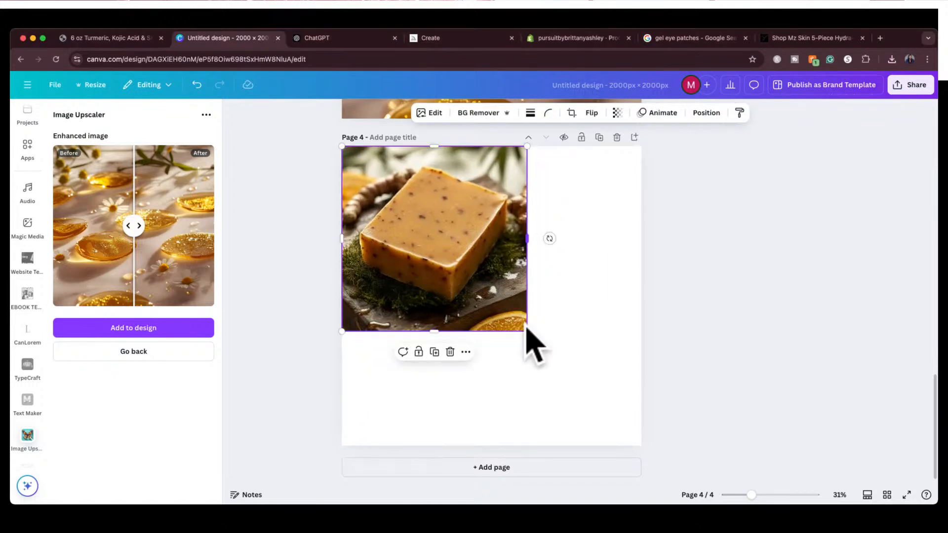
{"action": "left_click_drag", "start_coordinate": [527, 332], "coordinate": [640, 444]}
{"action": "left_click", "coordinate": [671, 271]}
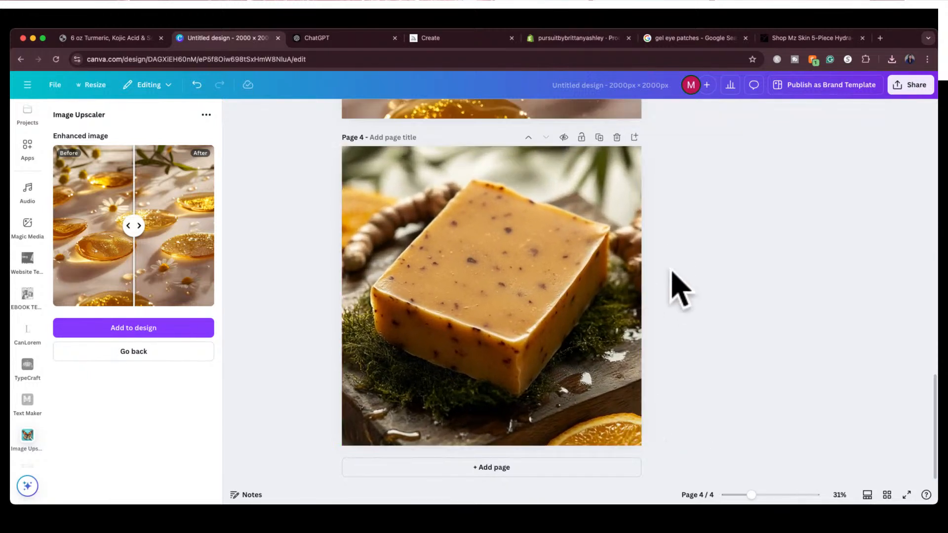
{"action": "left_click", "coordinate": [121, 38]}
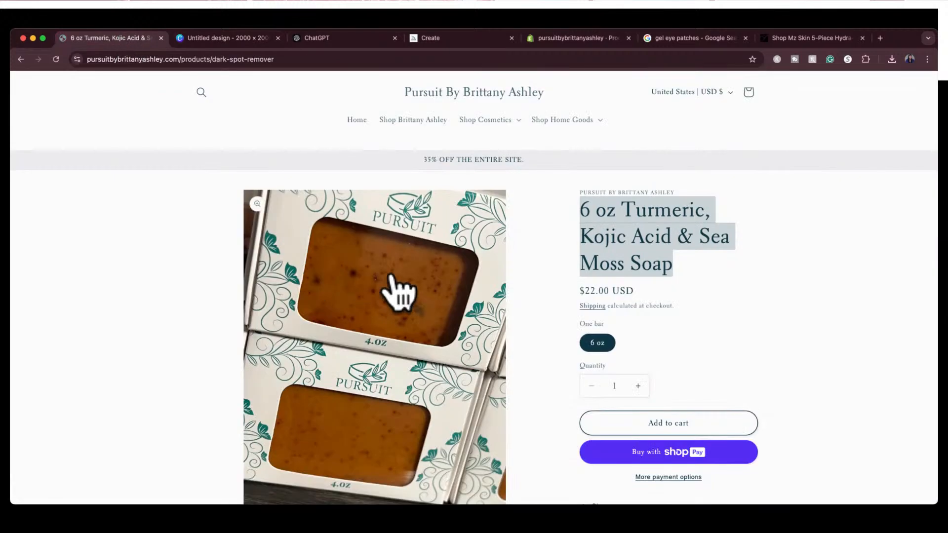
{"action": "left_click", "coordinate": [216, 35]}
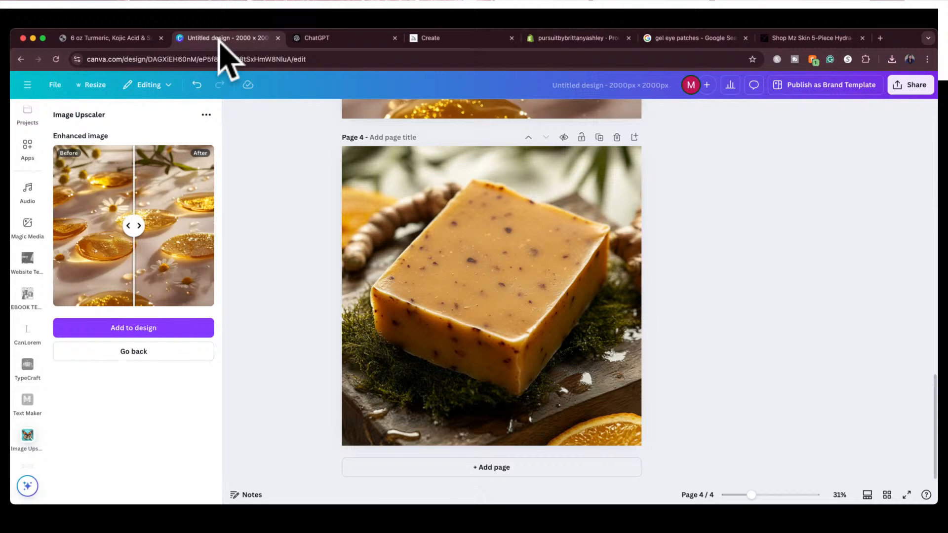
Upscale the page 4 soap image at 2x with Image Upscaler and replace the original with the enhanced version
{"action": "left_click", "coordinate": [141, 353]}
{"action": "left_click", "coordinate": [505, 277]}
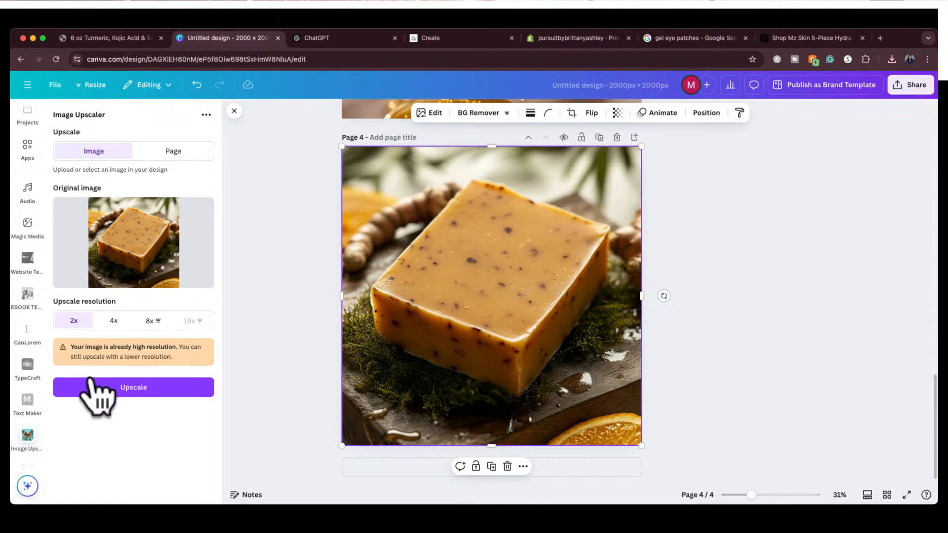
{"action": "left_click", "coordinate": [93, 385]}
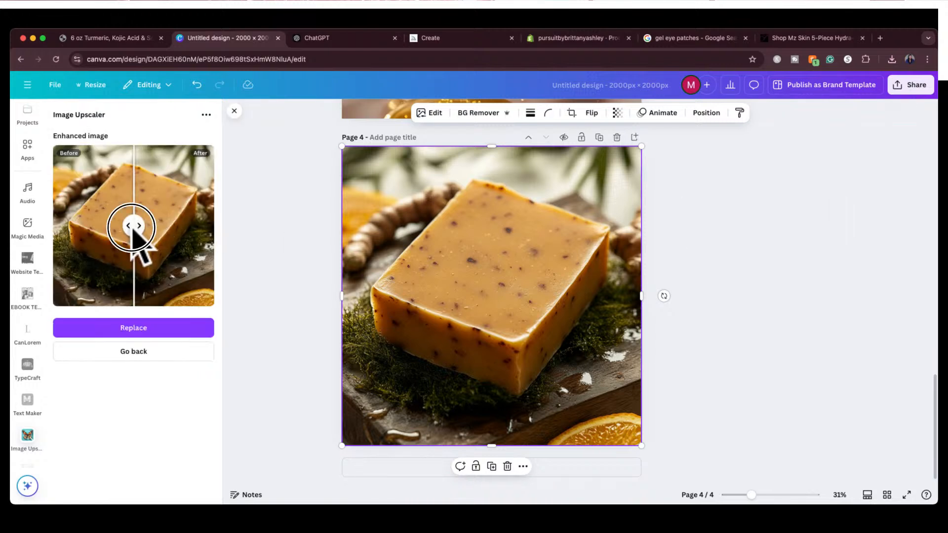
{"action": "left_click_drag", "start_coordinate": [132, 227], "coordinate": [90, 228]}
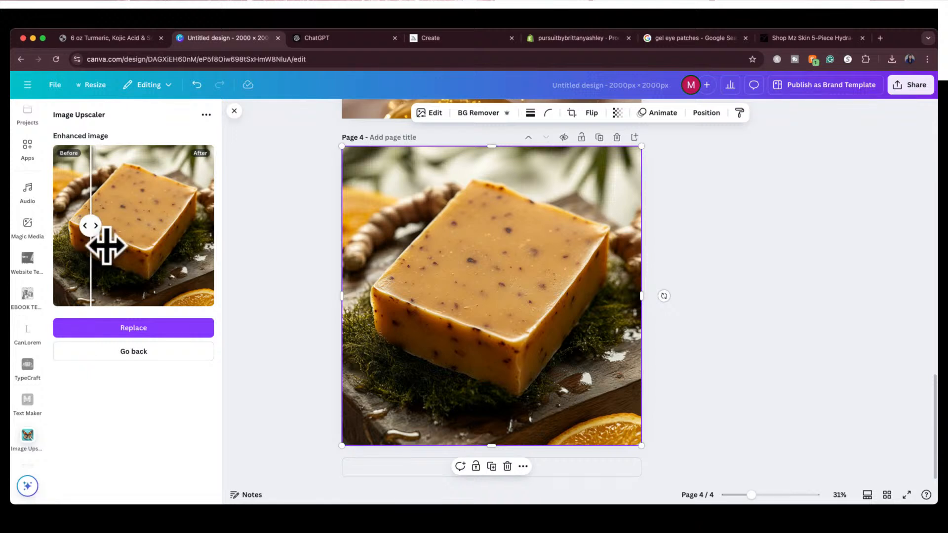
{"action": "left_click", "coordinate": [143, 329]}
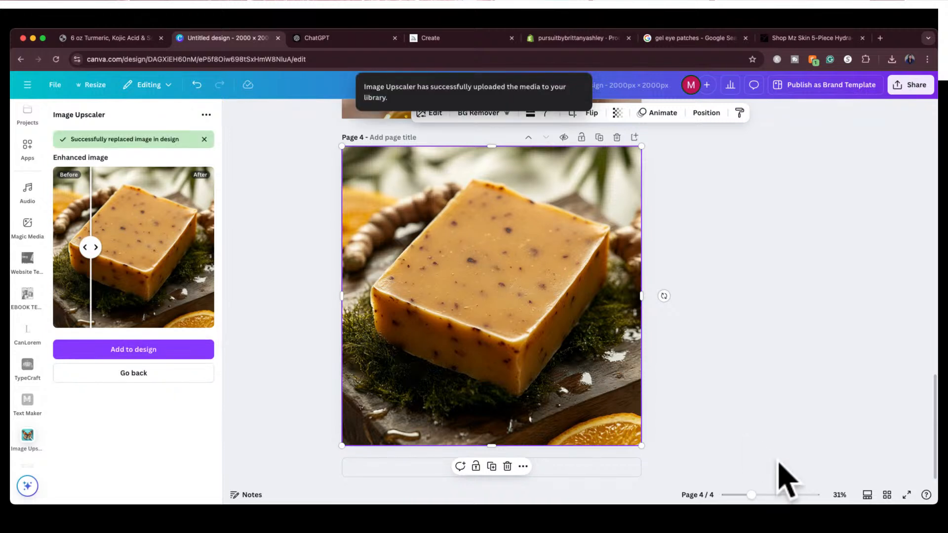
Review all four product images together in the Canva design's page overview and return to page 4
{"action": "left_click", "coordinate": [887, 494]}
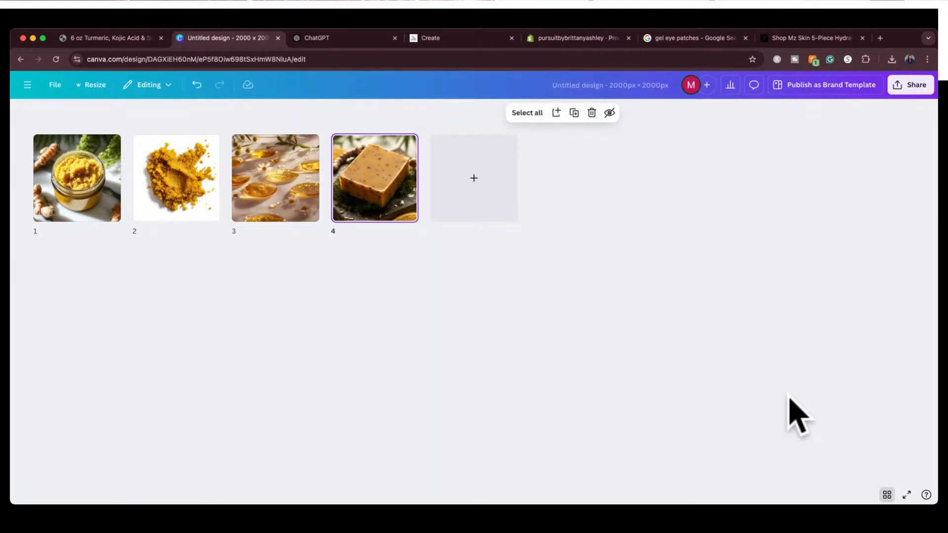
{"action": "left_click", "coordinate": [886, 495]}
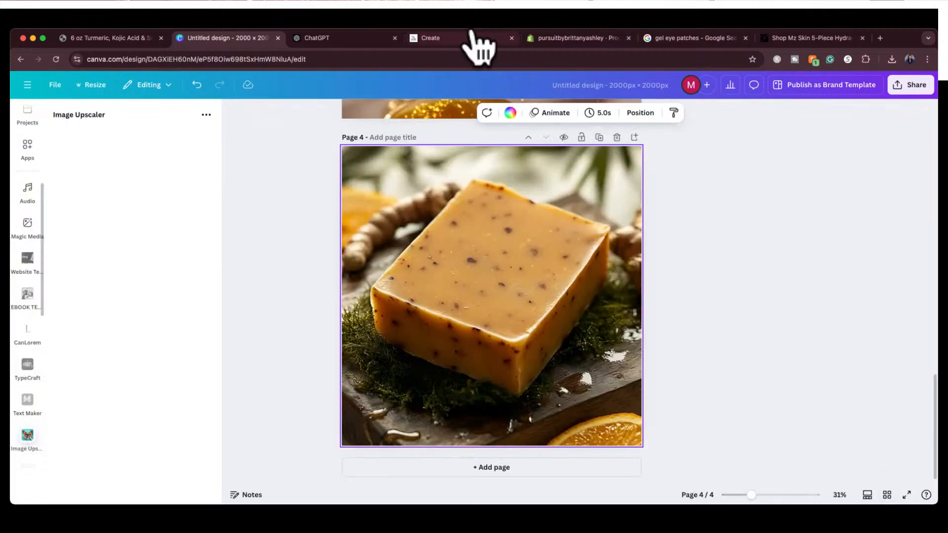
Go back to the store's full product collection and open the Activated Charcoal & Peppermint Body Scrub product page
{"action": "left_click", "coordinate": [118, 39]}
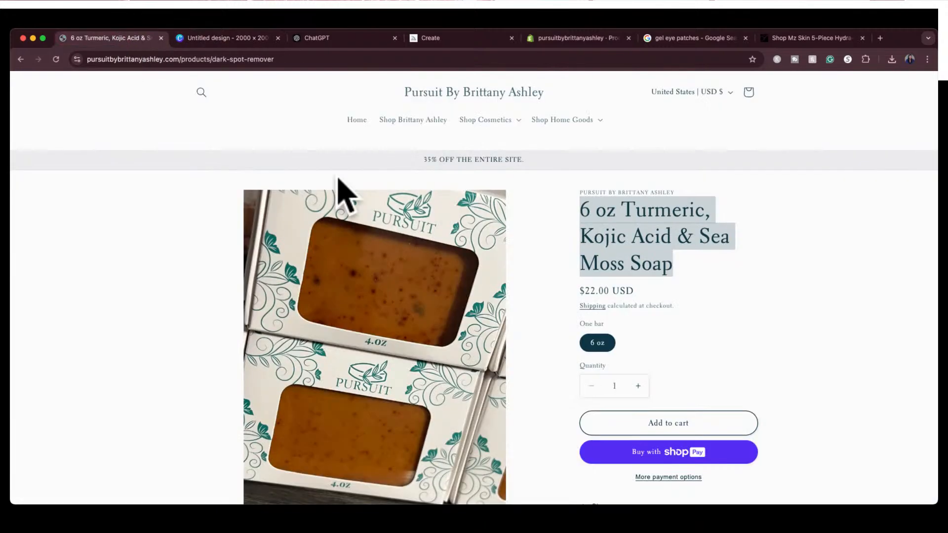
{"action": "scroll", "coordinate": [462, 319], "scroll_direction": "down", "scroll_amount": 1}
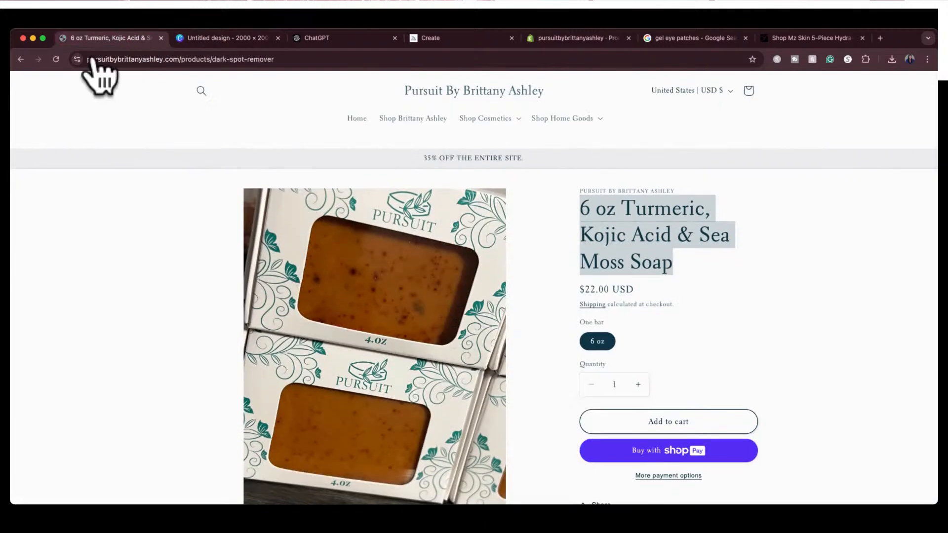
{"action": "left_click", "coordinate": [20, 60]}
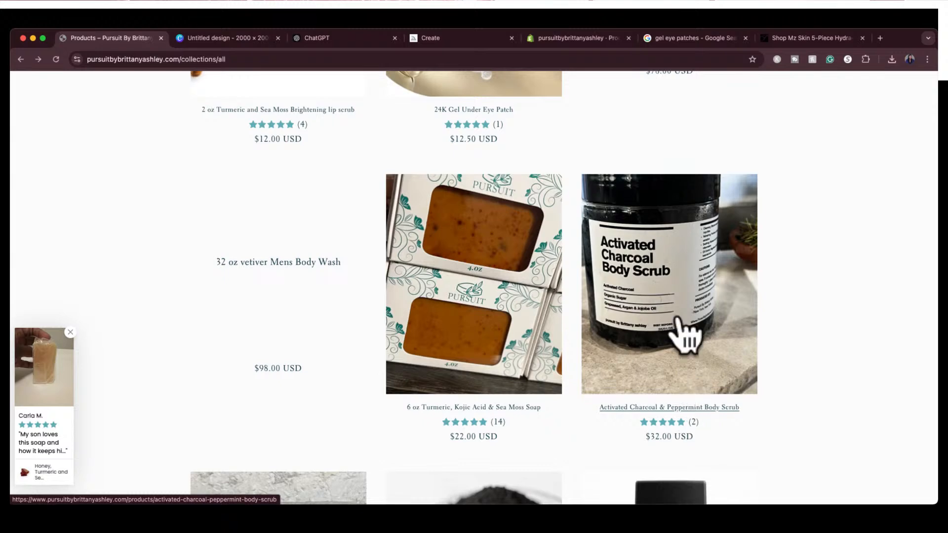
{"action": "scroll", "coordinate": [689, 414], "scroll_direction": "down", "scroll_amount": 3}
{"action": "scroll", "coordinate": [689, 380], "scroll_direction": "up", "scroll_amount": 2}
{"action": "left_click", "coordinate": [694, 372]}
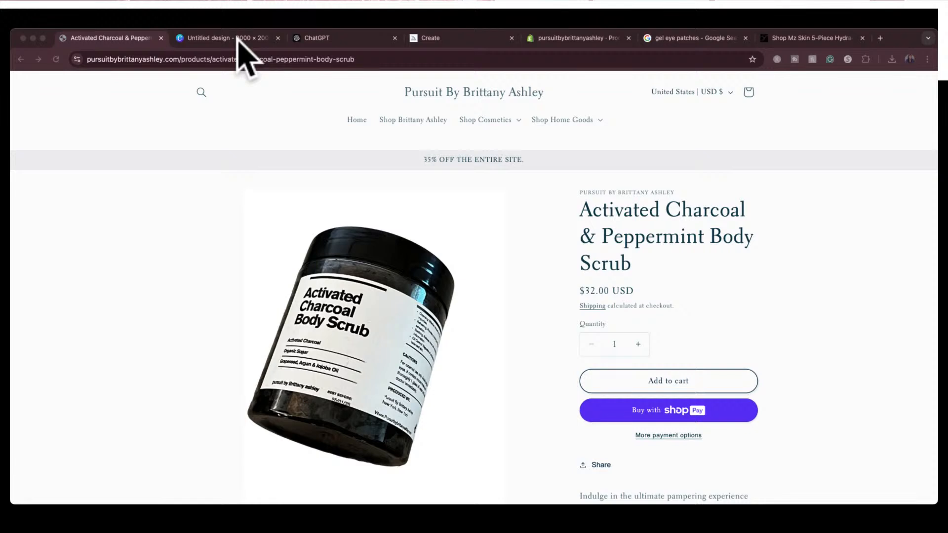
Open the Envato Elements site (elements.envato.com) in a new browser tab
{"action": "left_click", "coordinate": [879, 38]}
{"action": "type", "text": "en"}
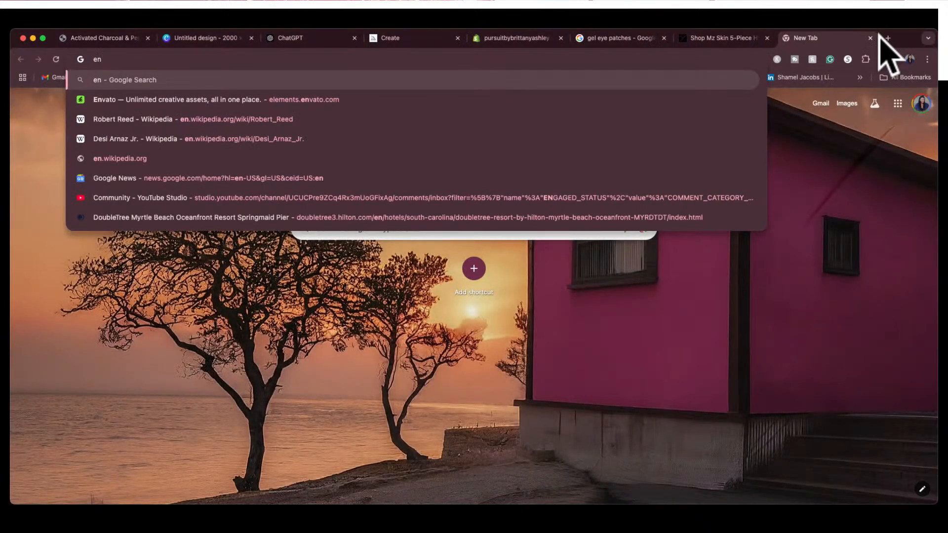
{"action": "key", "text": "BackSpace"}
{"action": "type", "text": "l"}
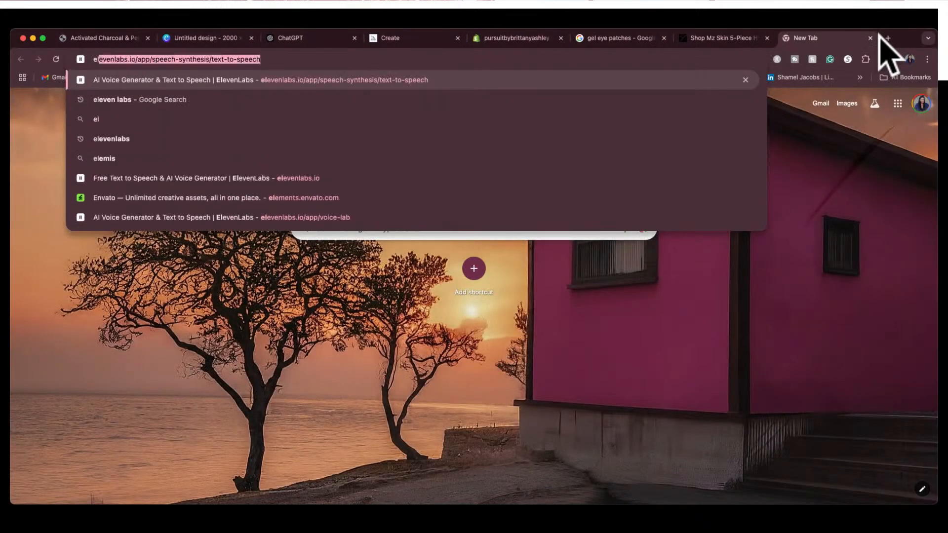
{"action": "type", "text": "em"}
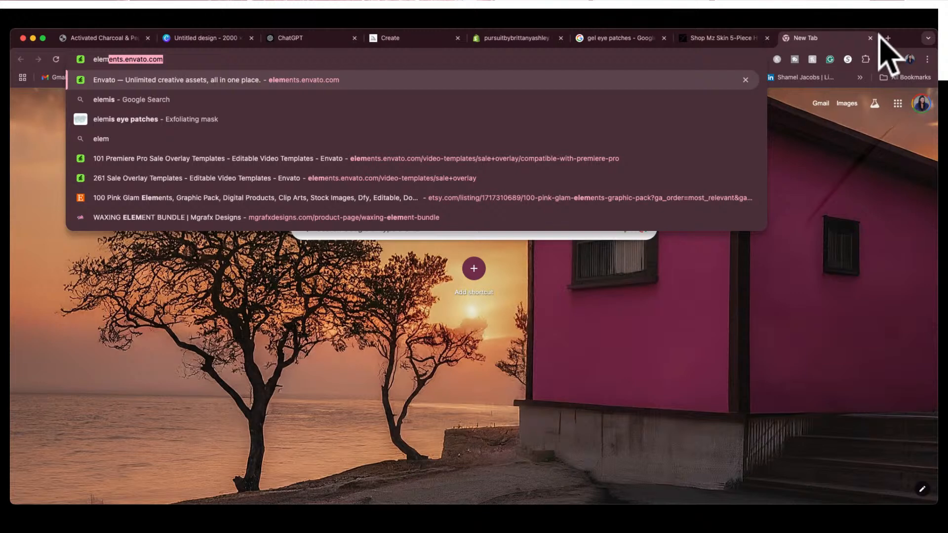
{"action": "key", "text": "Return"}
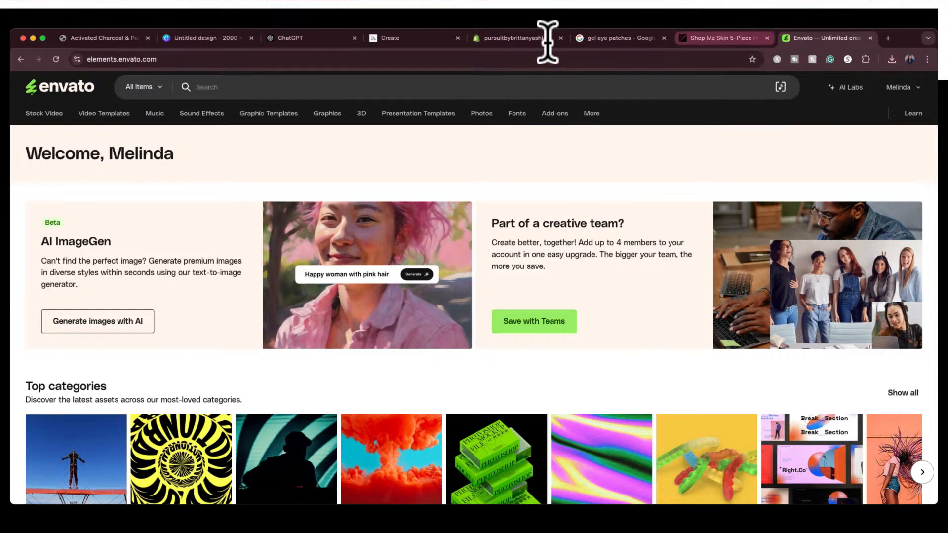
Inspect the jar label in the enlarged main photo of the store's Activated Charcoal & Peppermint Body Scrub
{"action": "left_click", "coordinate": [126, 39]}
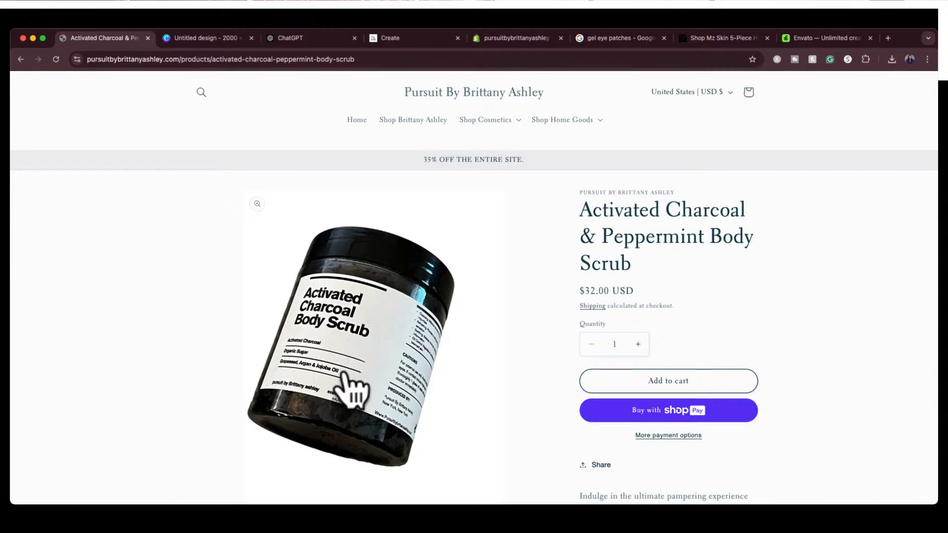
{"action": "left_click", "coordinate": [351, 390]}
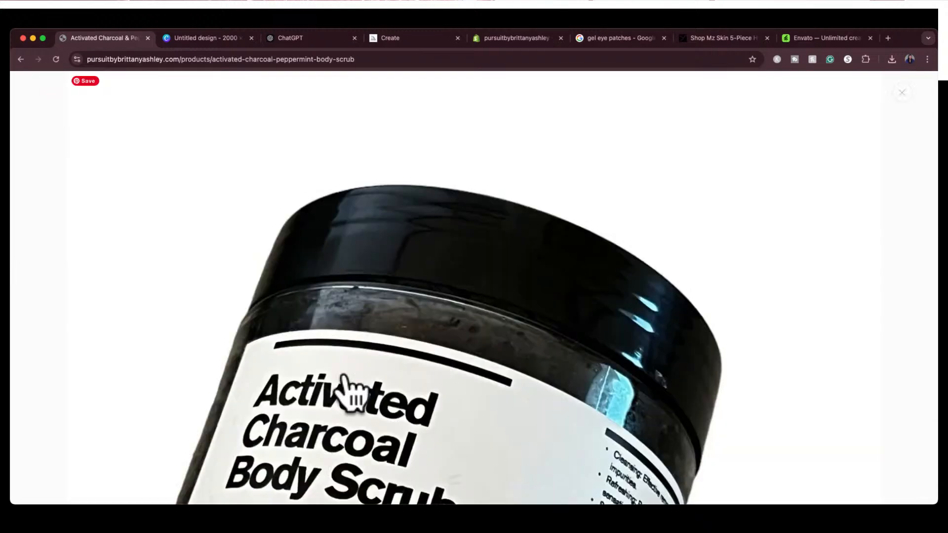
{"action": "scroll", "coordinate": [348, 383], "scroll_direction": "down", "scroll_amount": 7}
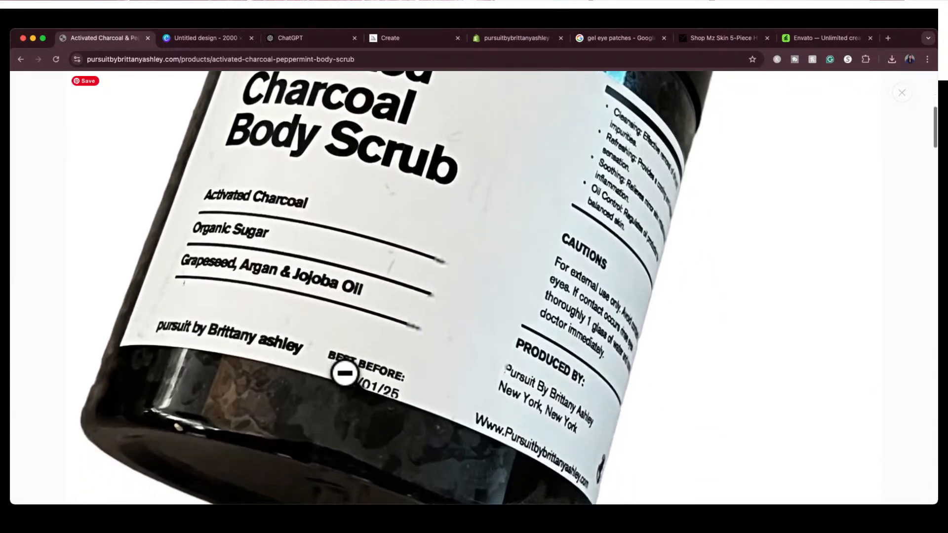
{"action": "scroll", "coordinate": [350, 380], "scroll_direction": "up", "scroll_amount": 7}
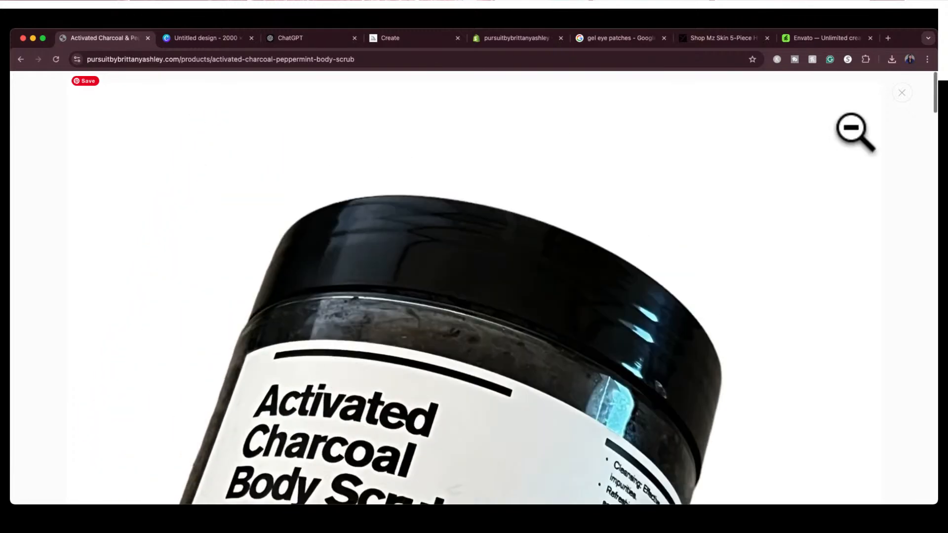
{"action": "left_click", "coordinate": [902, 92]}
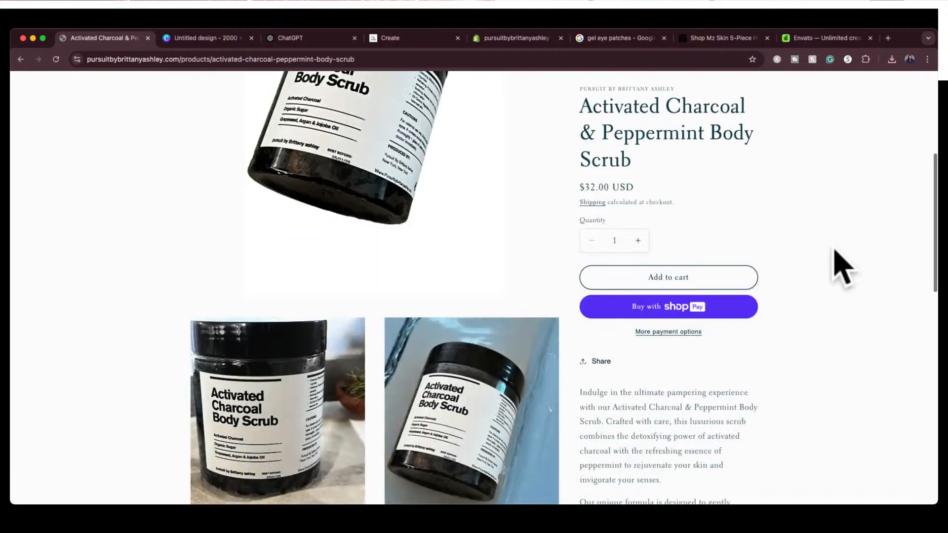
Examine the body scrub listing's additional jar photos and its description text on the store page
{"action": "scroll", "coordinate": [839, 265], "scroll_direction": "down", "scroll_amount": 2}
{"action": "scroll", "coordinate": [666, 451], "scroll_direction": "down", "scroll_amount": 5}
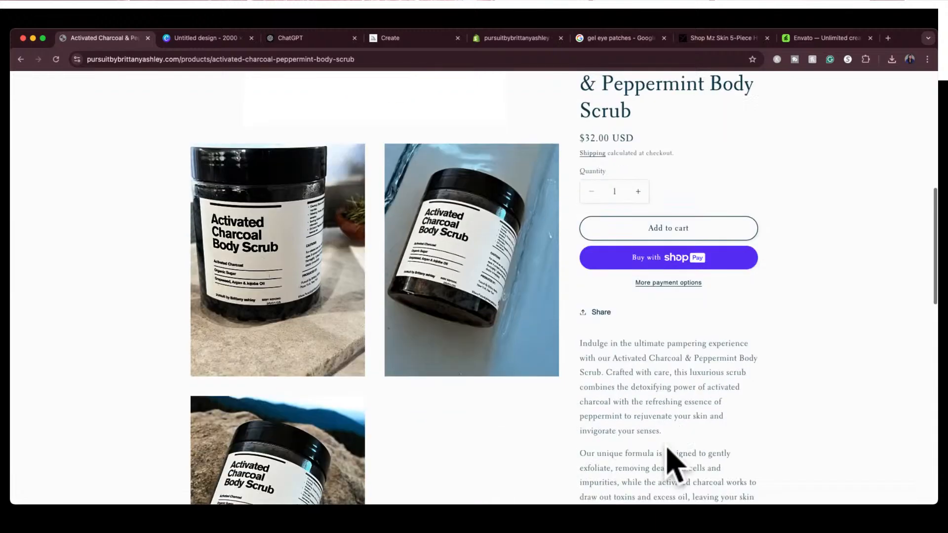
{"action": "scroll", "coordinate": [666, 448], "scroll_direction": "down", "scroll_amount": 3}
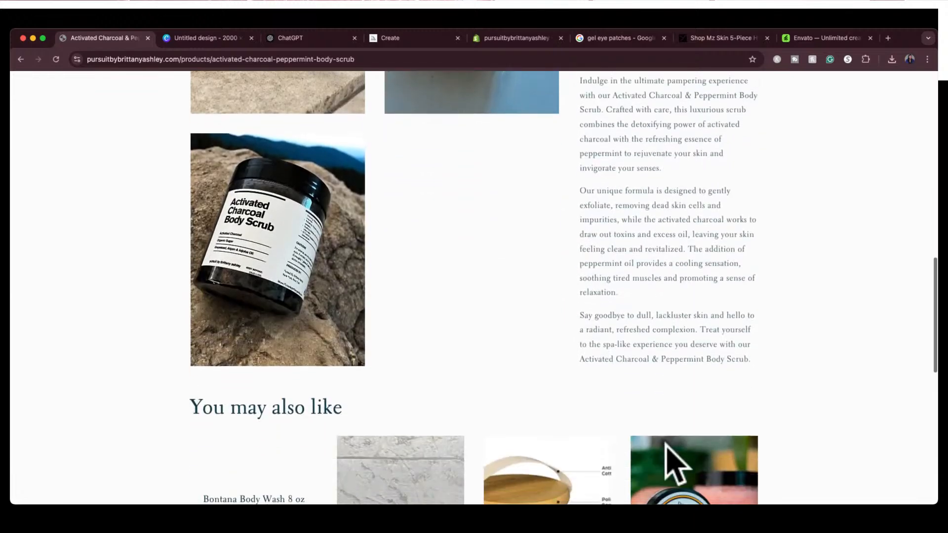
{"action": "scroll", "coordinate": [667, 450], "scroll_direction": "up", "scroll_amount": 3}
{"action": "scroll", "coordinate": [667, 451], "scroll_direction": "down", "scroll_amount": 3}
{"action": "scroll", "coordinate": [669, 461], "scroll_direction": "up", "scroll_amount": 7}
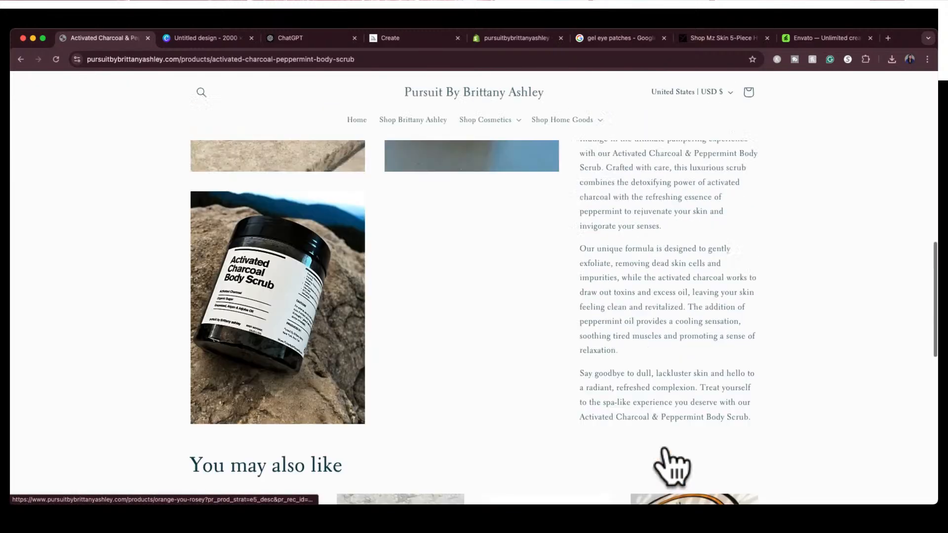
{"action": "scroll", "coordinate": [666, 446], "scroll_direction": "up", "scroll_amount": 4}
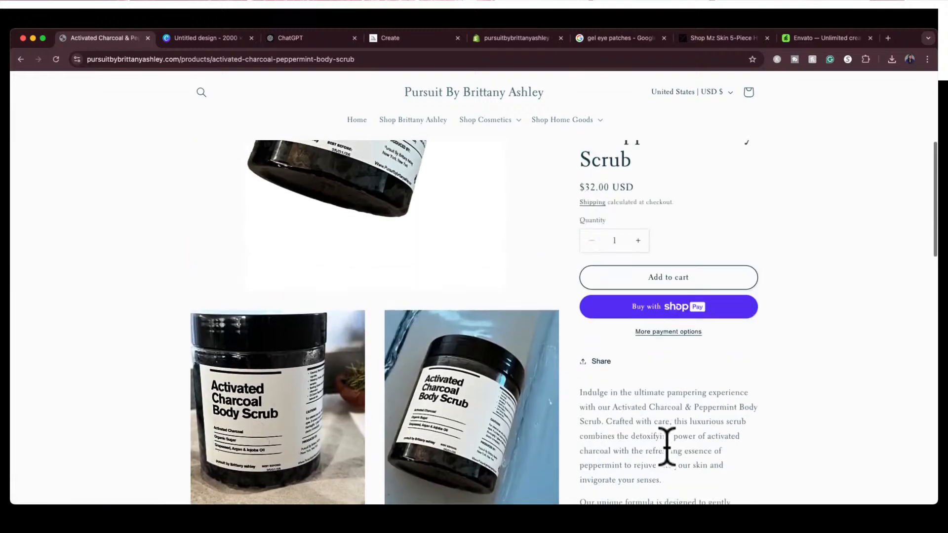
{"action": "scroll", "coordinate": [666, 447], "scroll_direction": "up", "scroll_amount": 3}
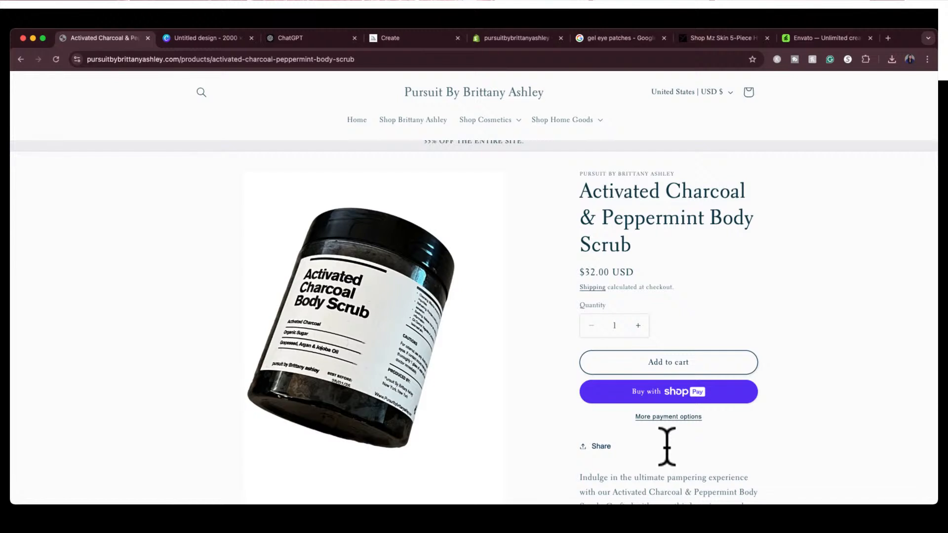
{"action": "scroll", "coordinate": [666, 447], "scroll_direction": "down", "scroll_amount": 1}
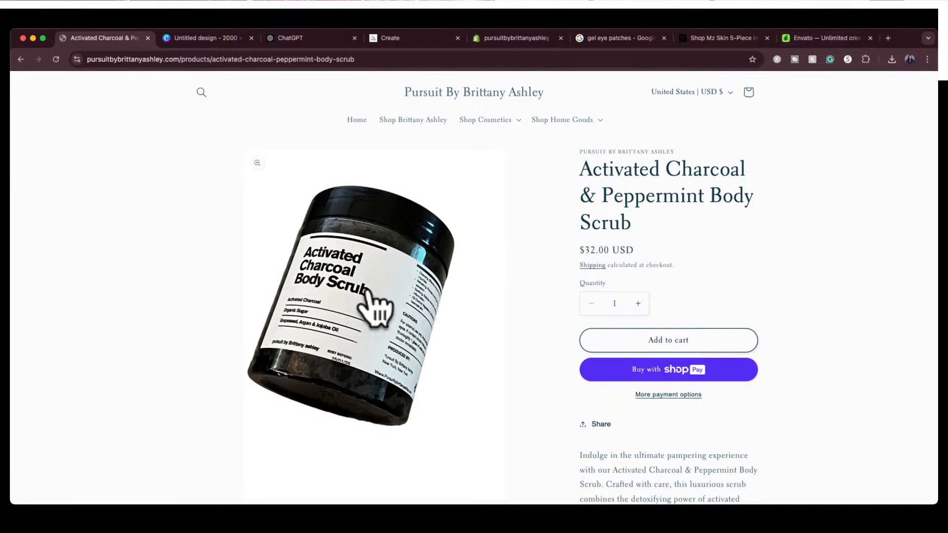
Search Envato for "jar mockup" and show all matching Graphic Templates
{"action": "left_click", "coordinate": [817, 38]}
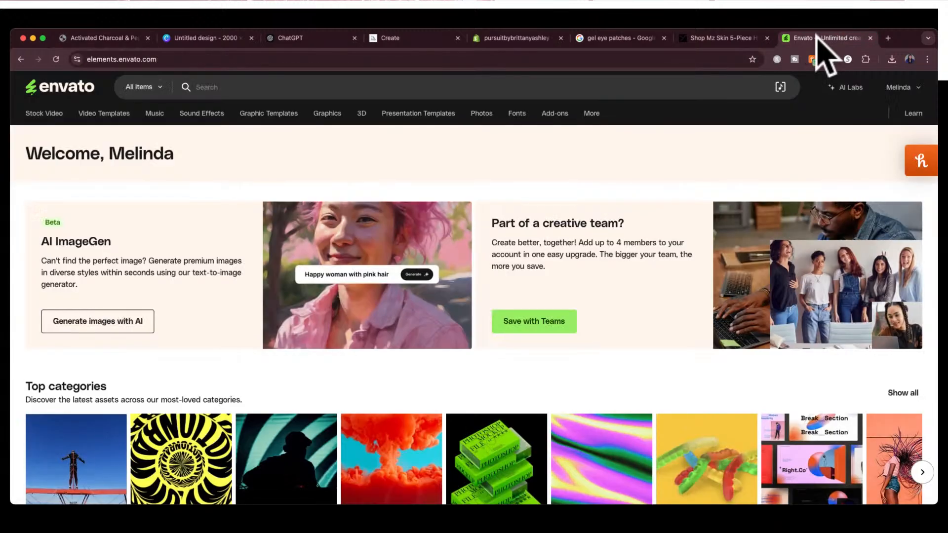
{"action": "left_click", "coordinate": [525, 90]}
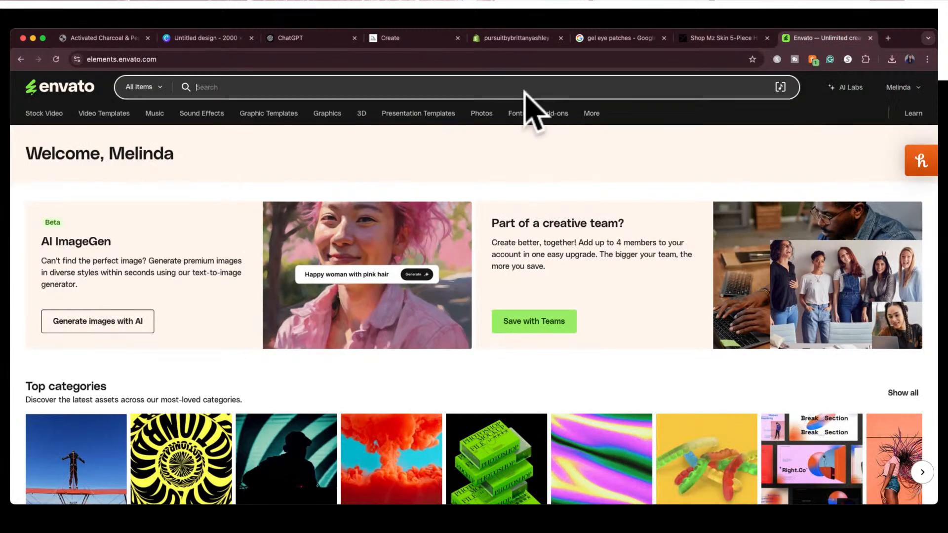
{"action": "type", "text": "jar mockup"}
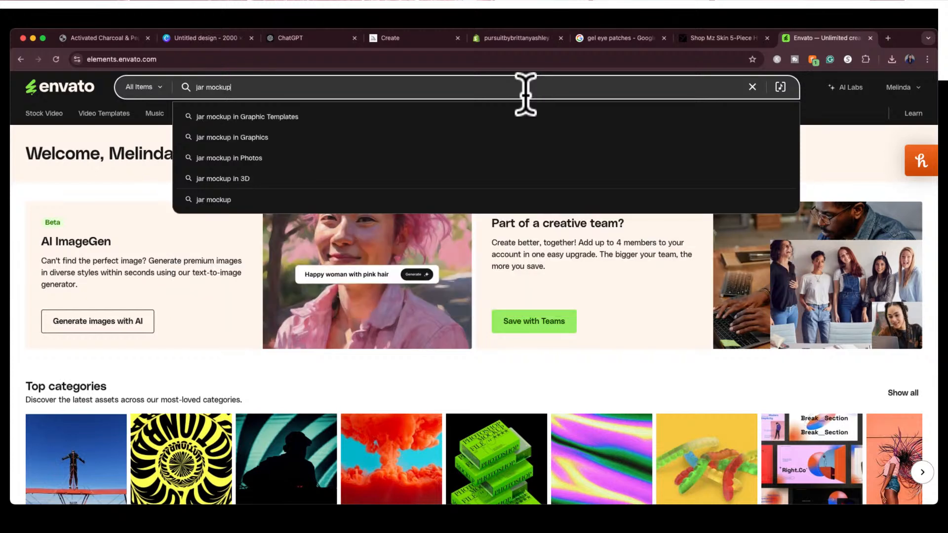
{"action": "key", "text": "Return"}
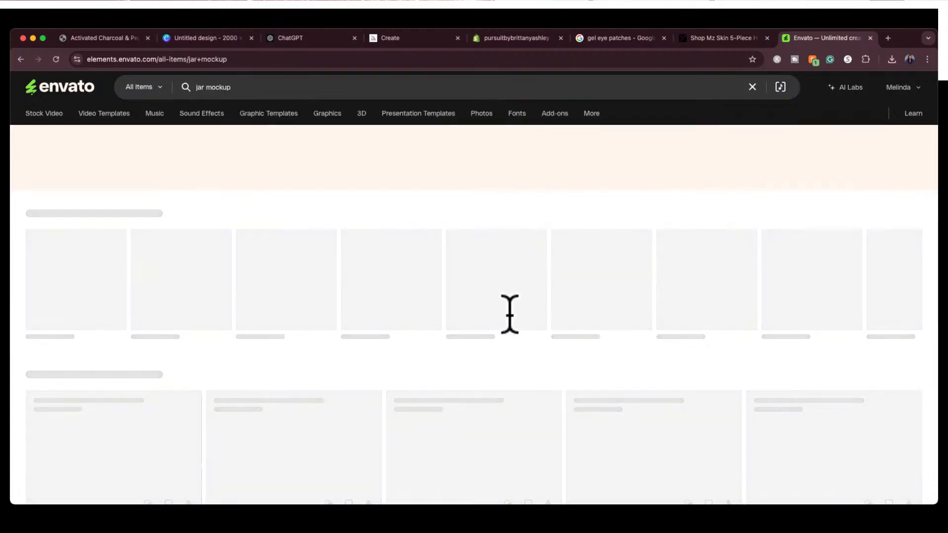
{"action": "scroll", "coordinate": [508, 356], "scroll_direction": "down", "scroll_amount": 5}
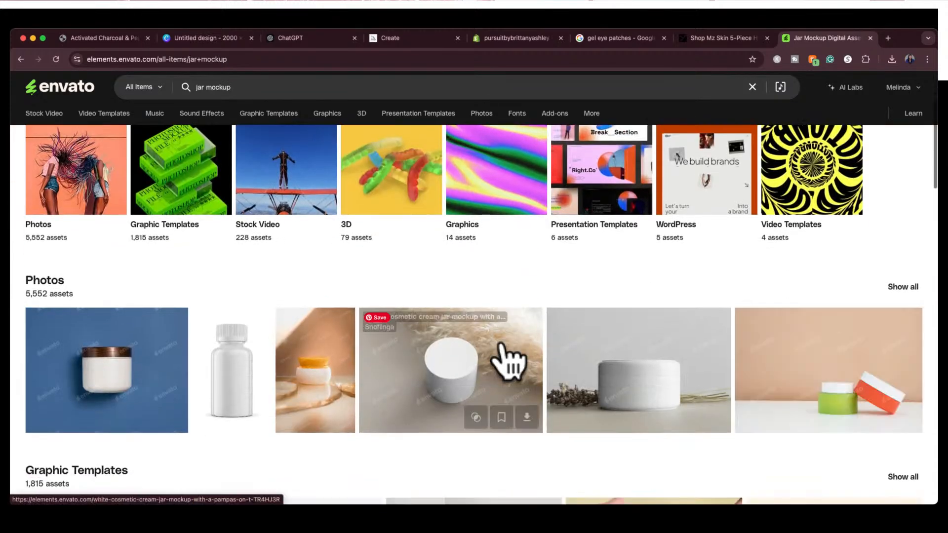
{"action": "scroll", "coordinate": [501, 344], "scroll_direction": "down", "scroll_amount": 5}
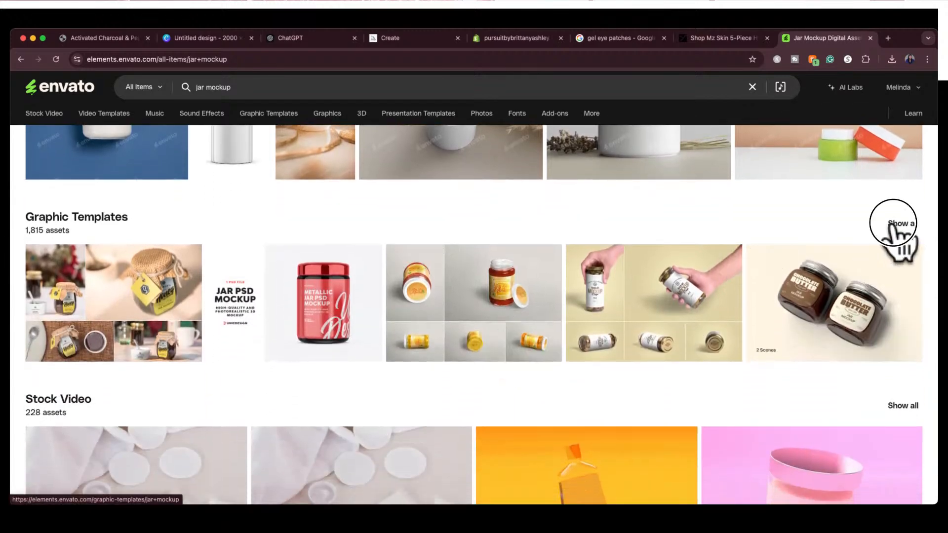
{"action": "left_click", "coordinate": [893, 225]}
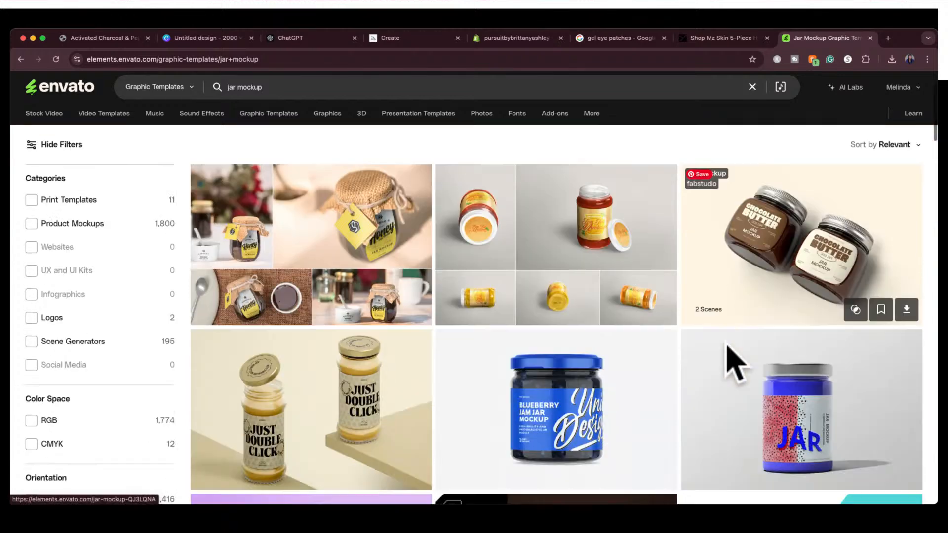
Browse the jar mockup templates for a dark-lidded jar and compare them with the store's charcoal body scrub photo
{"action": "scroll", "coordinate": [736, 363], "scroll_direction": "down", "scroll_amount": 8}
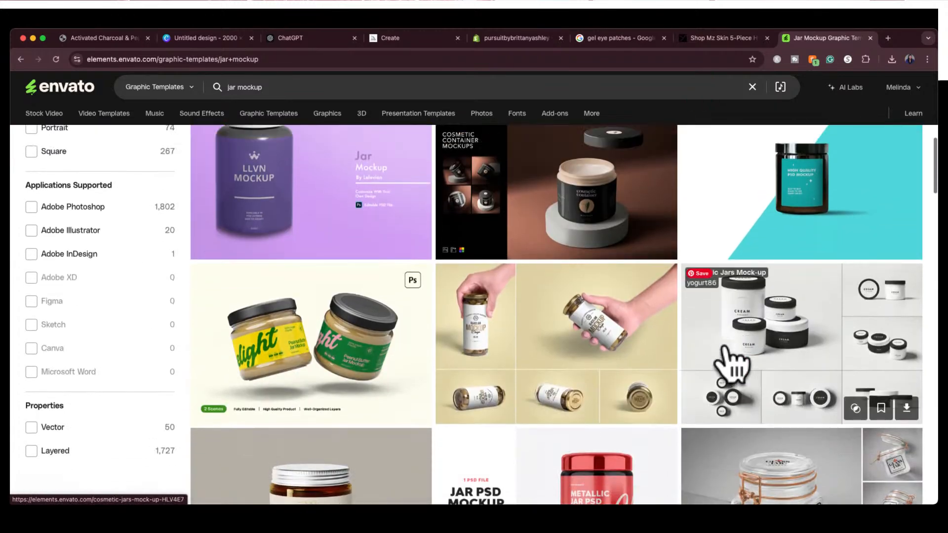
{"action": "scroll", "coordinate": [760, 296], "scroll_direction": "up", "scroll_amount": 1}
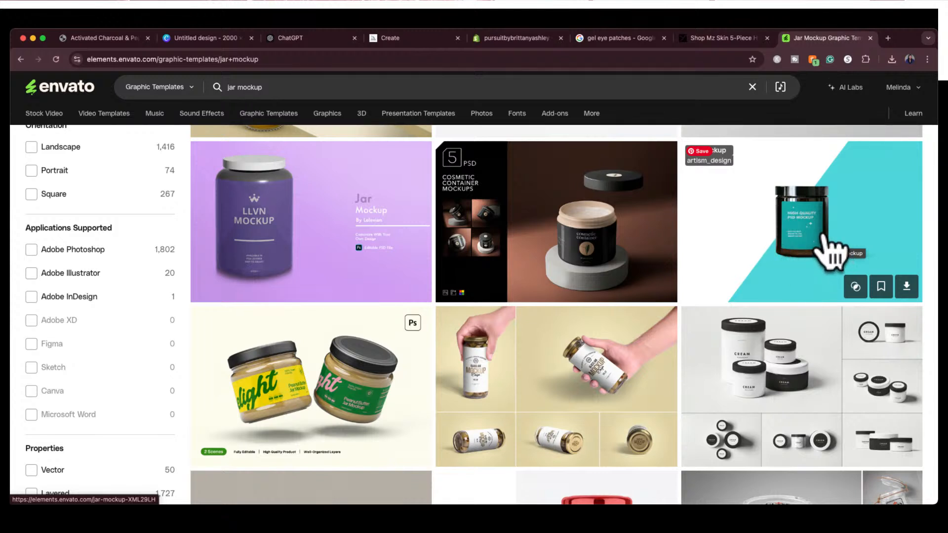
{"action": "left_click", "coordinate": [101, 38]}
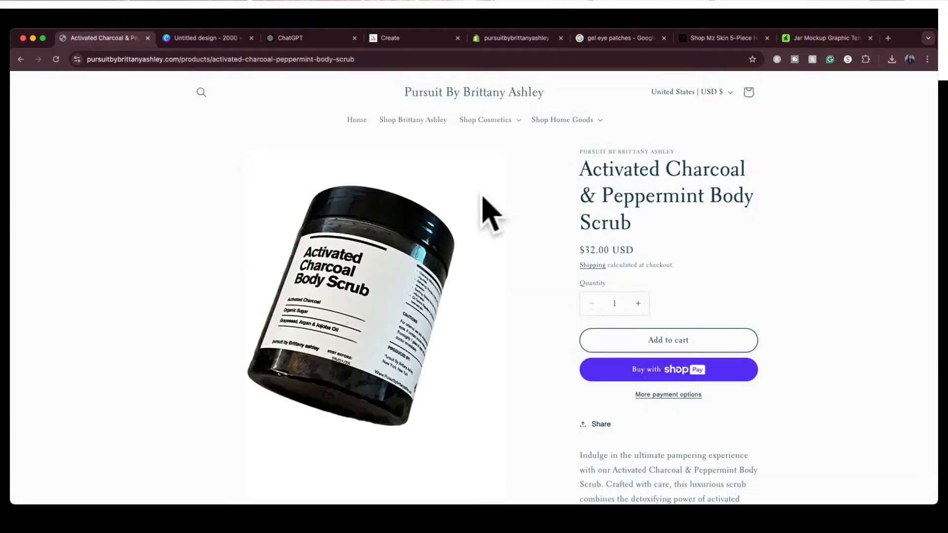
{"action": "left_click", "coordinate": [829, 39]}
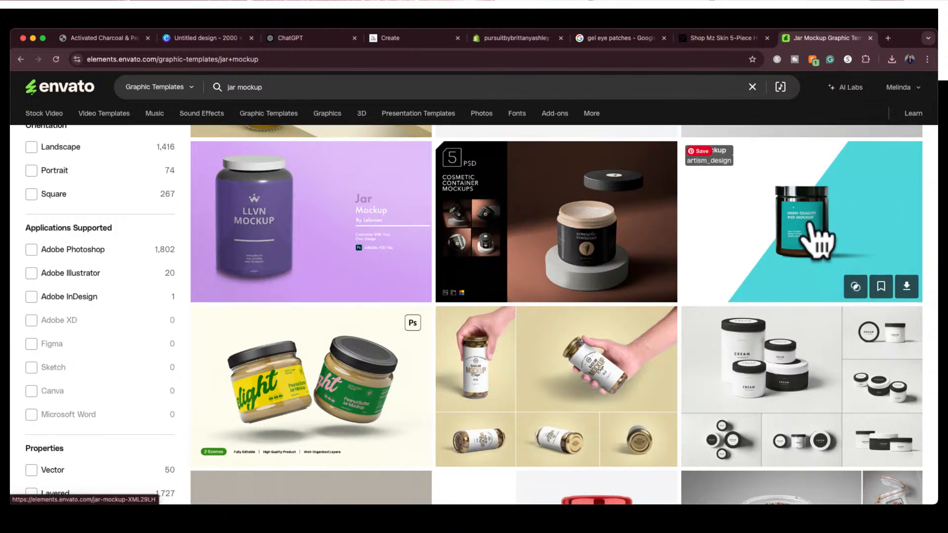
{"action": "scroll", "coordinate": [819, 217], "scroll_direction": "down", "scroll_amount": 4}
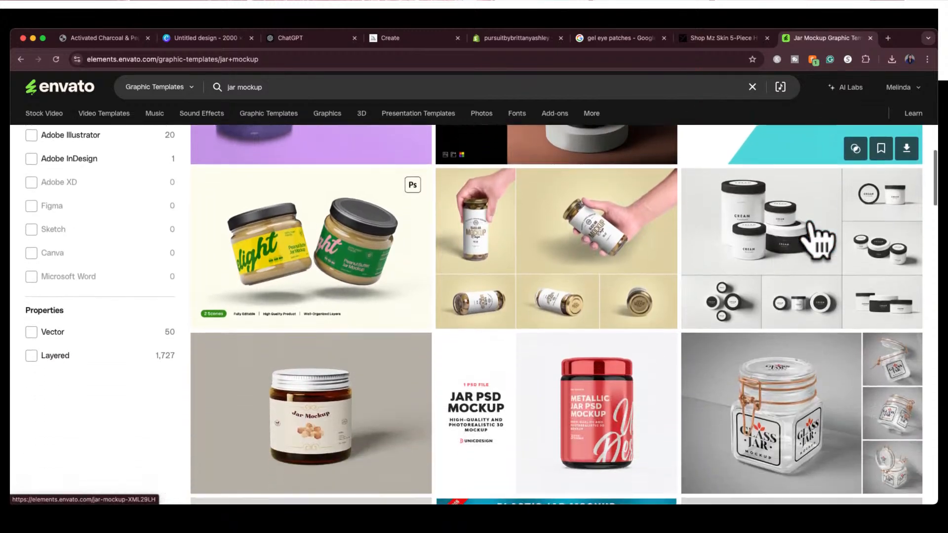
{"action": "scroll", "coordinate": [817, 241], "scroll_direction": "up", "scroll_amount": 5}
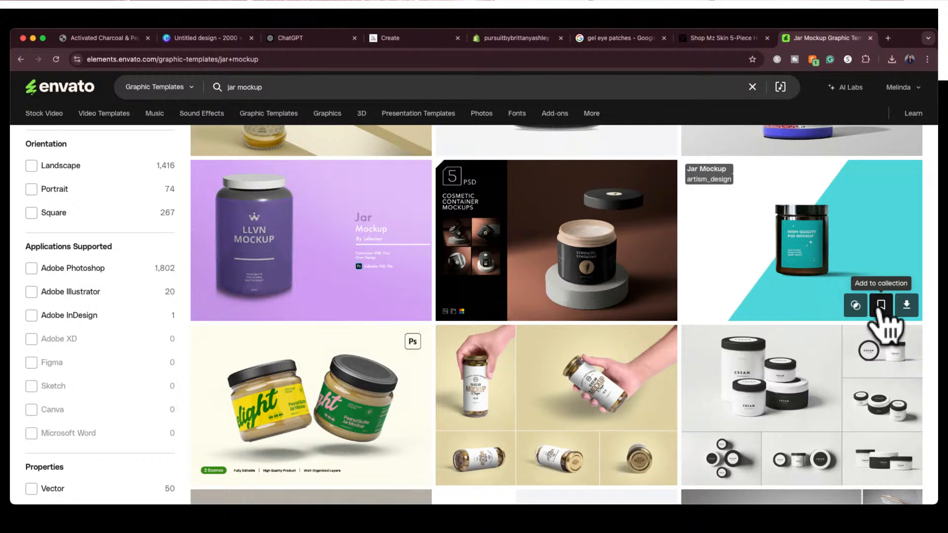
{"action": "scroll", "coordinate": [842, 260], "scroll_direction": "down", "scroll_amount": 15}
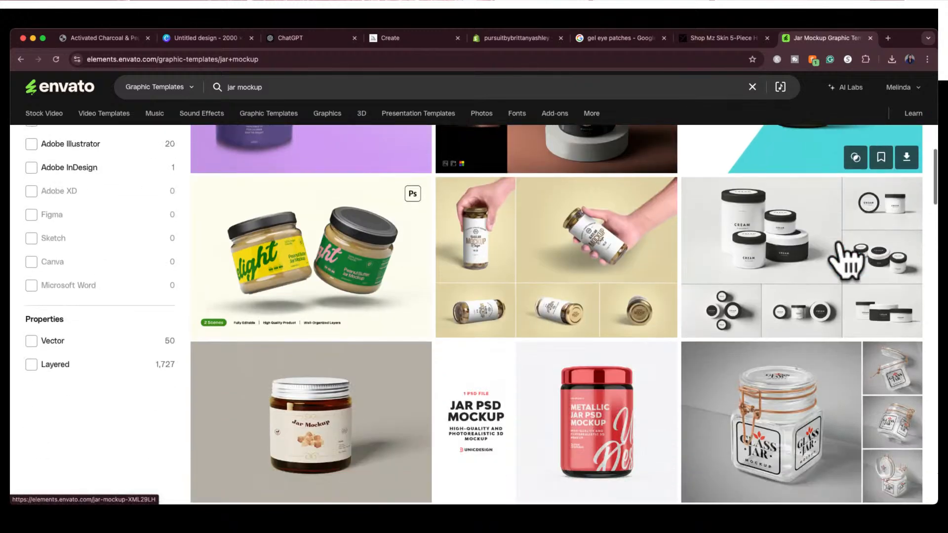
Browse the remaining jar mockup templates on the first results page for a jar resembling the store's scrub jar
{"action": "scroll", "coordinate": [839, 242], "scroll_direction": "down", "scroll_amount": 18}
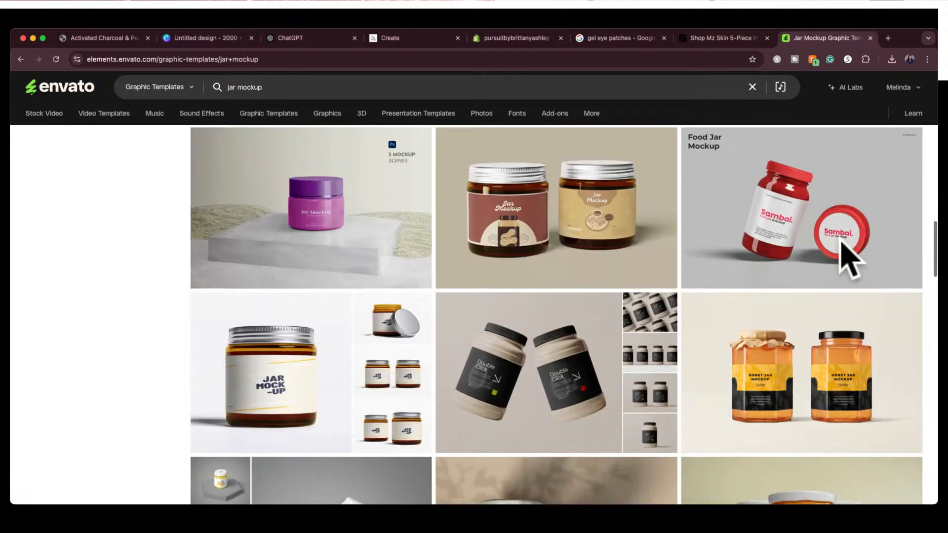
{"action": "scroll", "coordinate": [848, 257], "scroll_direction": "down", "scroll_amount": 12}
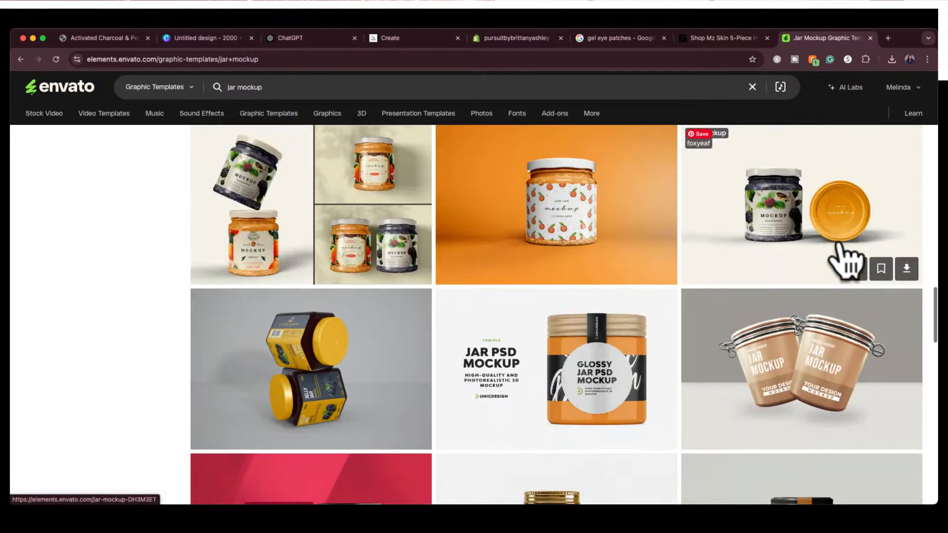
{"action": "scroll", "coordinate": [848, 259], "scroll_direction": "down", "scroll_amount": 17}
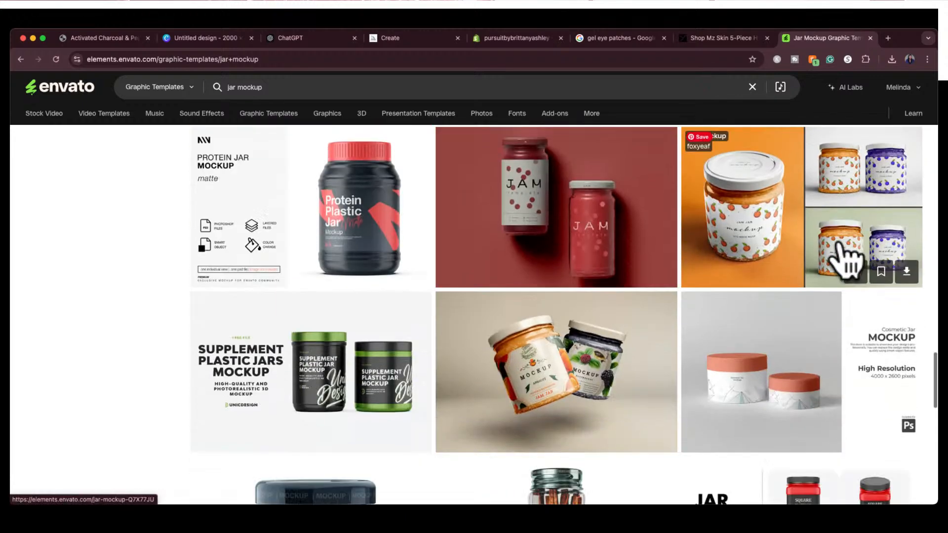
{"action": "scroll", "coordinate": [847, 258], "scroll_direction": "down", "scroll_amount": 9}
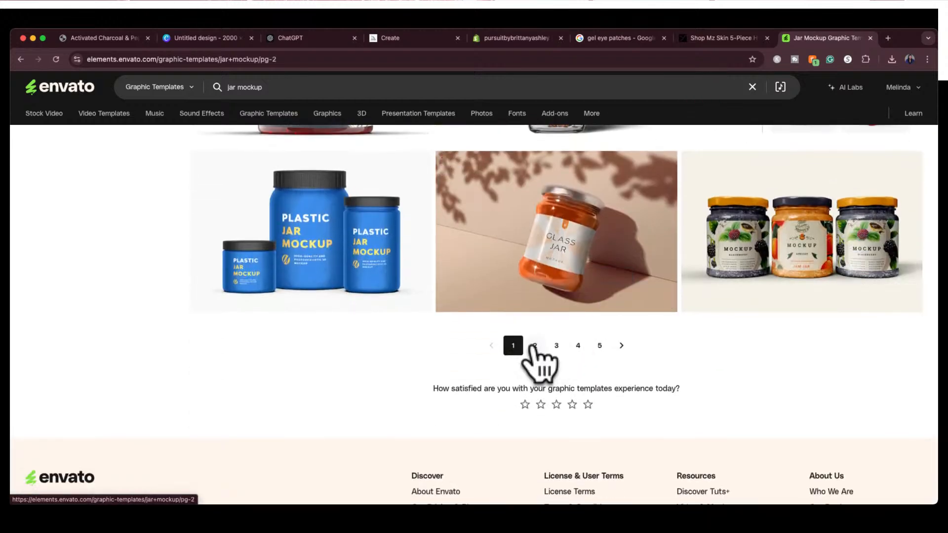
Open page 2 of the jar mockup results and look through its templates for a similar dark-lidded jar
{"action": "left_click", "coordinate": [535, 347]}
{"action": "scroll", "coordinate": [535, 356], "scroll_direction": "down", "scroll_amount": 8}
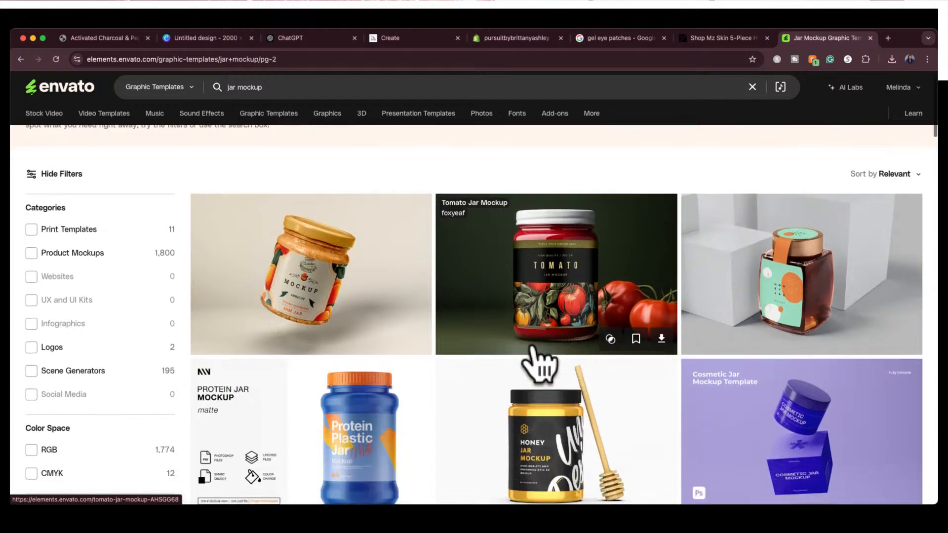
{"action": "scroll", "coordinate": [538, 365], "scroll_direction": "down", "scroll_amount": 5}
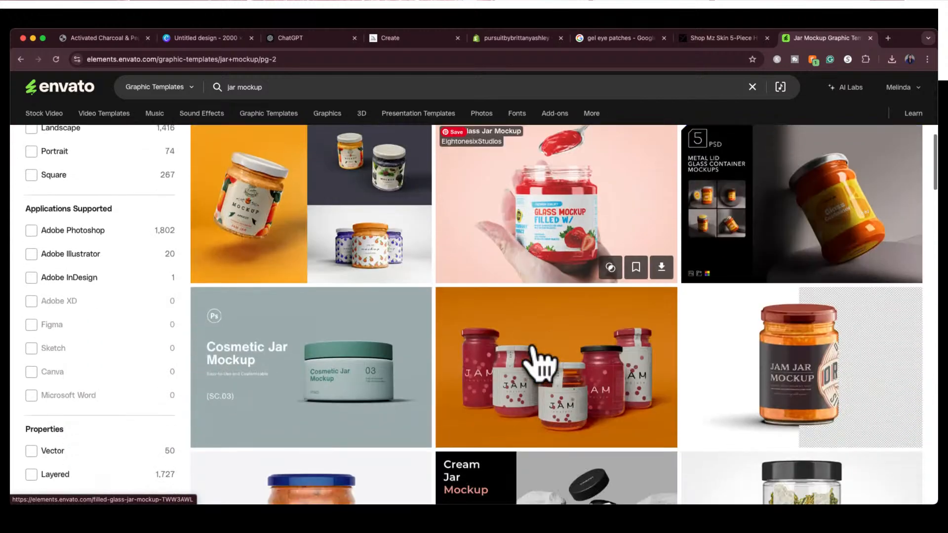
{"action": "scroll", "coordinate": [539, 363], "scroll_direction": "down", "scroll_amount": 2}
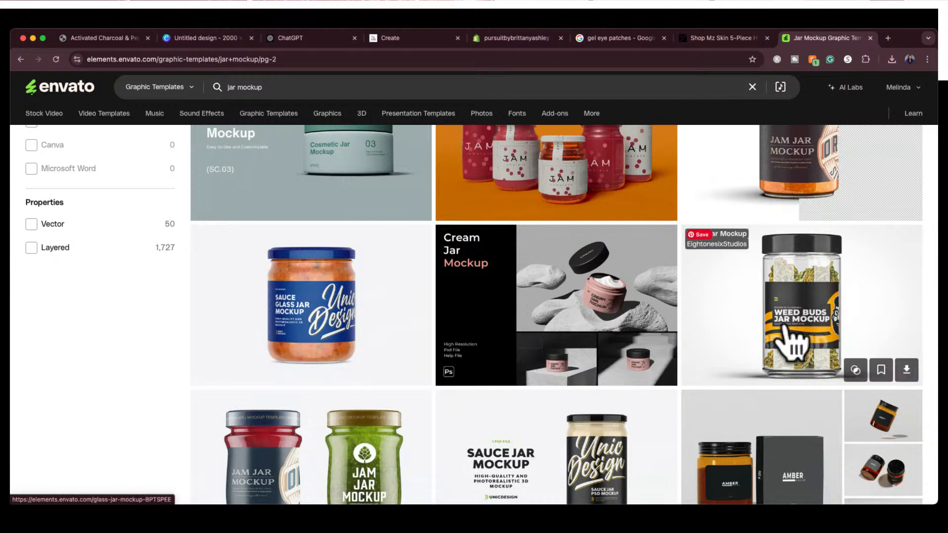
{"action": "scroll", "coordinate": [743, 302], "scroll_direction": "down", "scroll_amount": 1}
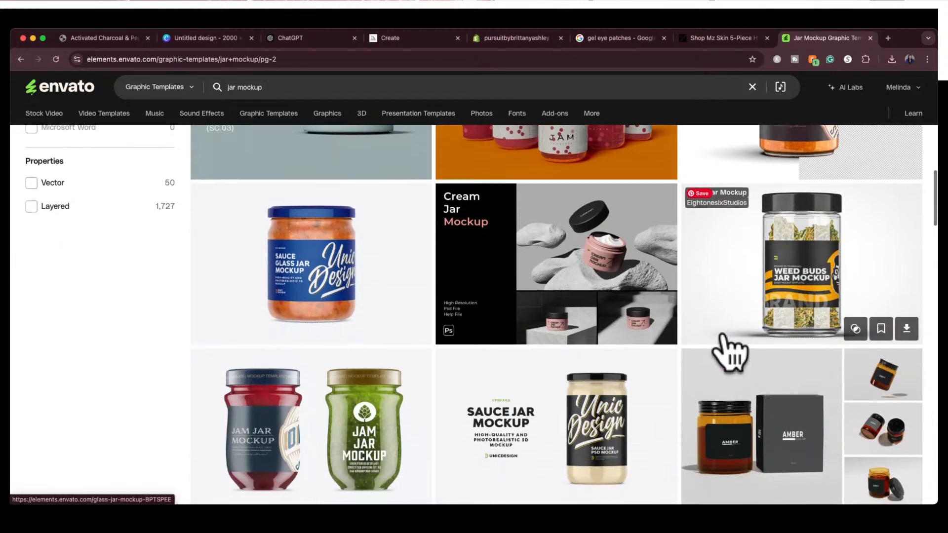
{"action": "scroll", "coordinate": [729, 353], "scroll_direction": "down", "scroll_amount": 7}
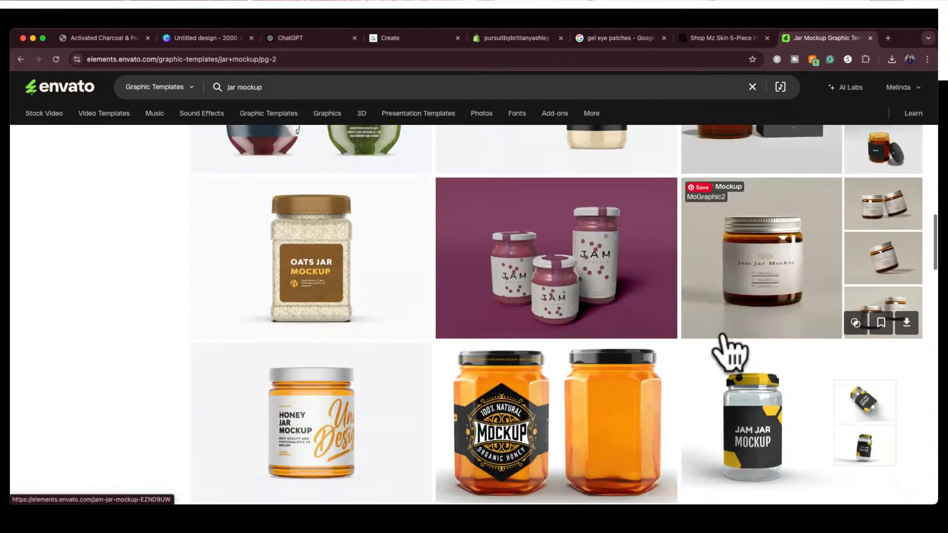
{"action": "scroll", "coordinate": [723, 348], "scroll_direction": "down", "scroll_amount": 8}
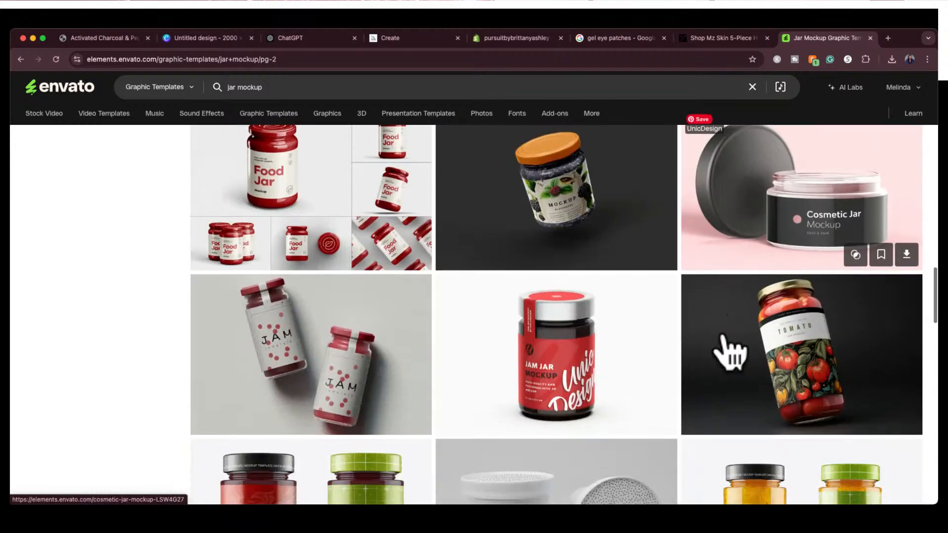
{"action": "scroll", "coordinate": [722, 341], "scroll_direction": "down", "scroll_amount": 8}
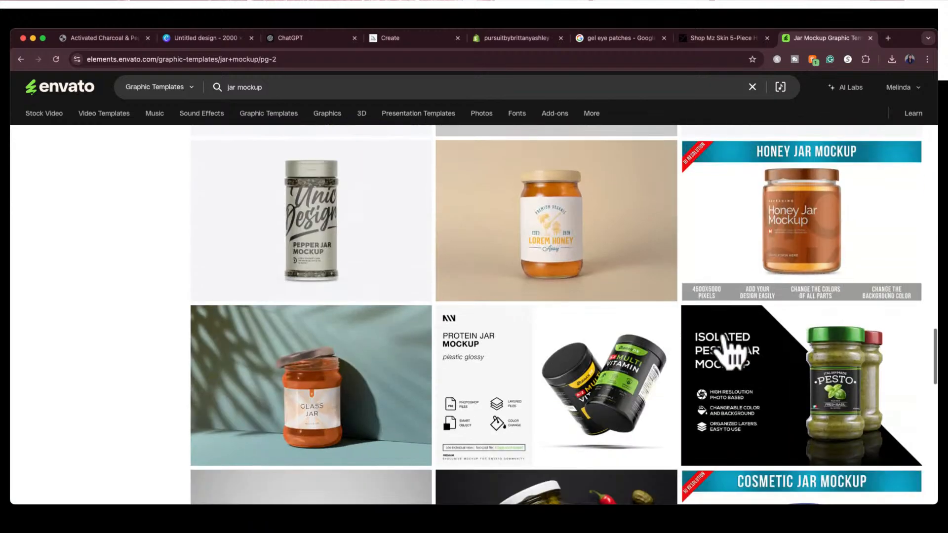
{"action": "scroll", "coordinate": [729, 351], "scroll_direction": "down", "scroll_amount": 9}
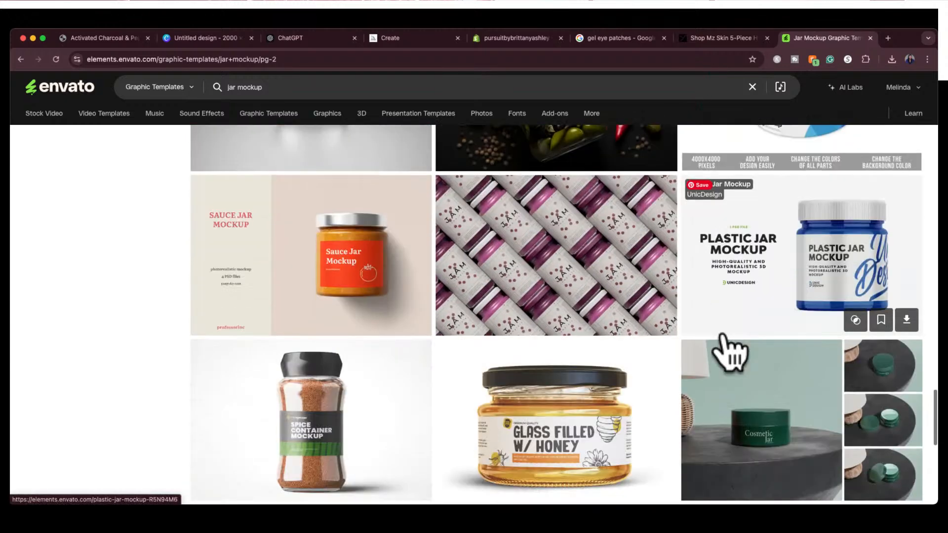
{"action": "scroll", "coordinate": [728, 351], "scroll_direction": "down", "scroll_amount": 2}
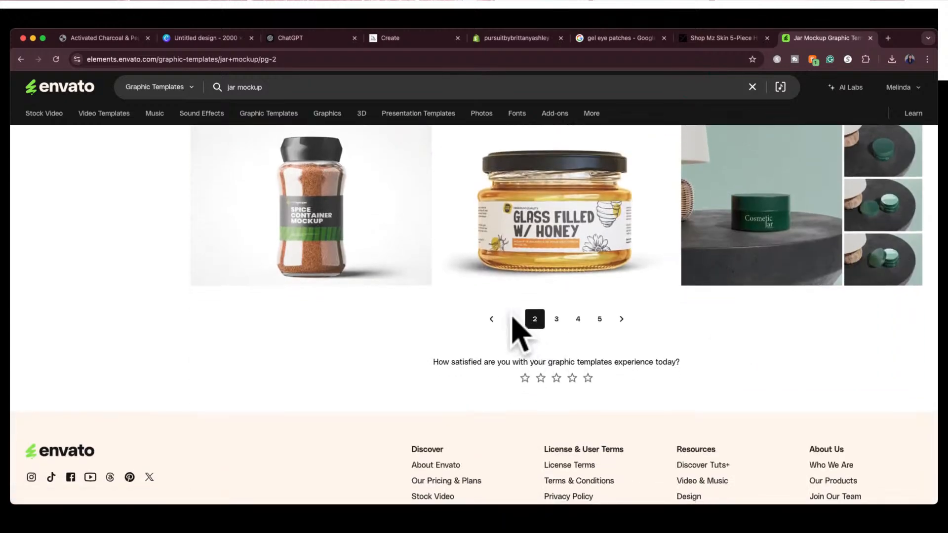
Return to results page 1, open the dark-lidded amber Jar Mockup on turquoise, and download it with a license for the Pursuit project
{"action": "left_click", "coordinate": [514, 319]}
{"action": "scroll", "coordinate": [708, 415], "scroll_direction": "down", "scroll_amount": 6}
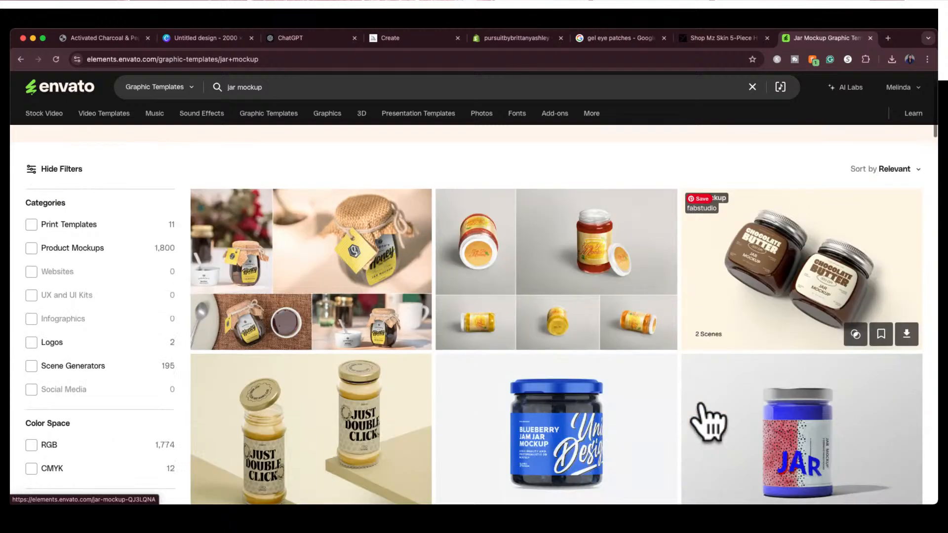
{"action": "left_click", "coordinate": [751, 334]}
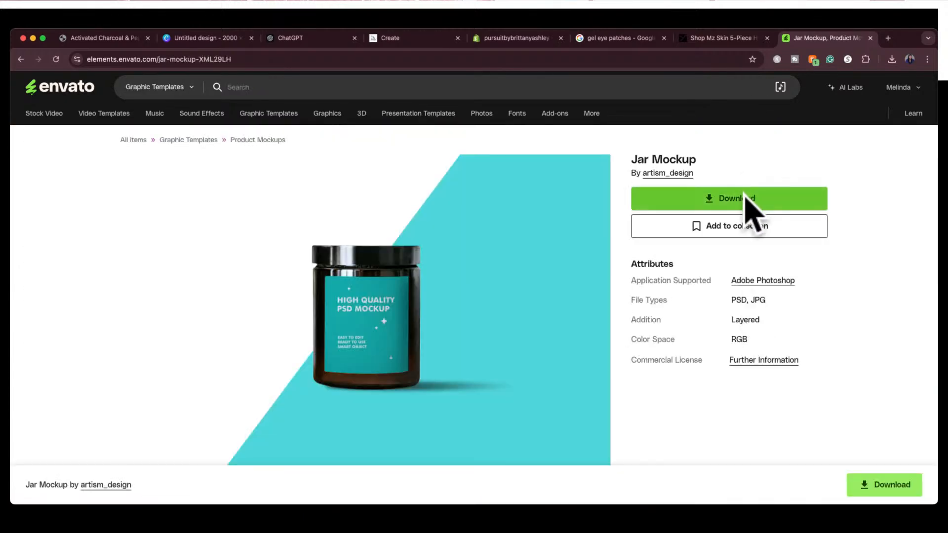
{"action": "left_click", "coordinate": [745, 198]}
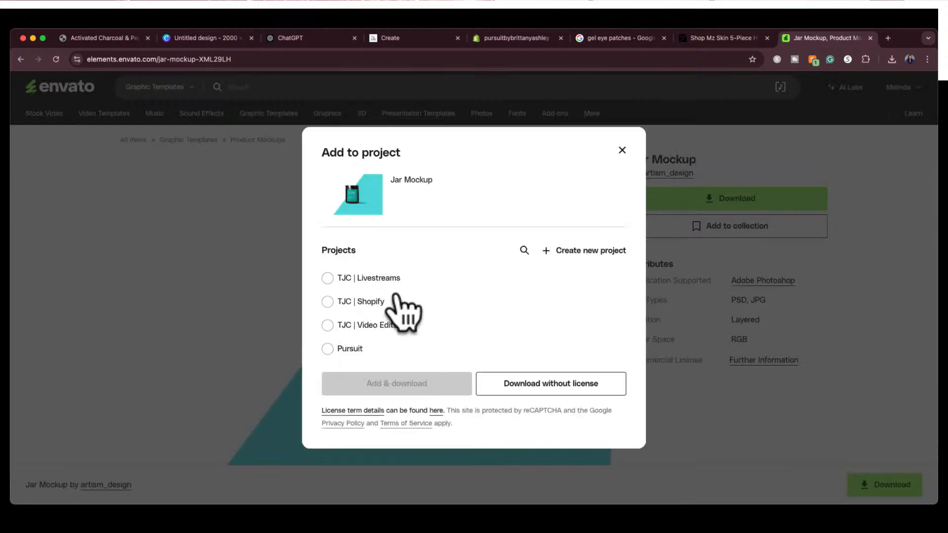
{"action": "left_click", "coordinate": [338, 349]}
{"action": "left_click", "coordinate": [392, 386]}
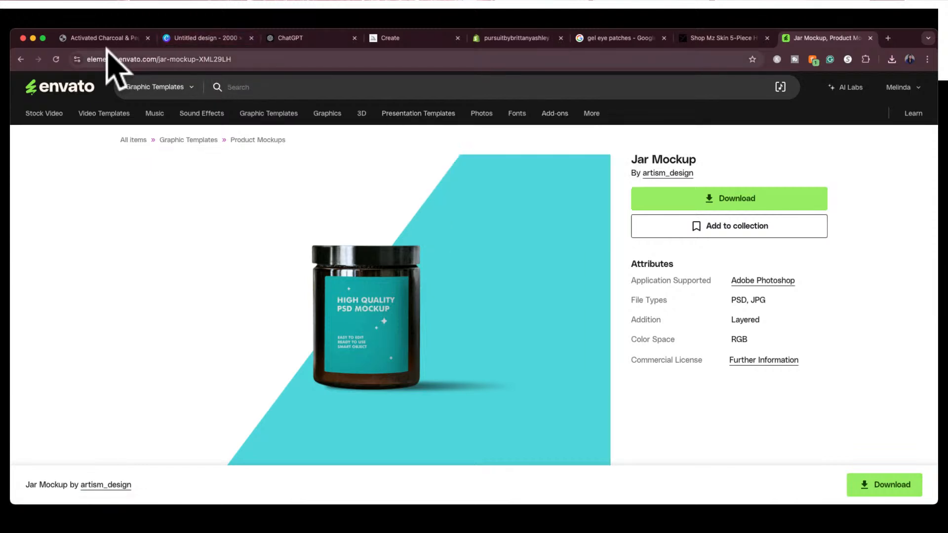
Switch to Canva and place the Batana Leave In Hair Therapy label on a new page, centred and enlarged to about 1762 × 881 px
{"action": "left_click", "coordinate": [198, 38]}
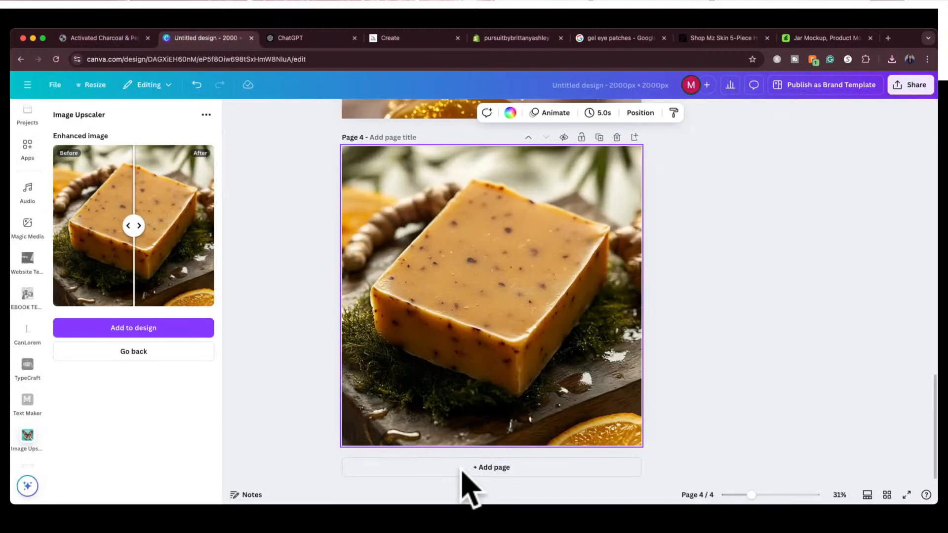
{"action": "left_click", "coordinate": [513, 468]}
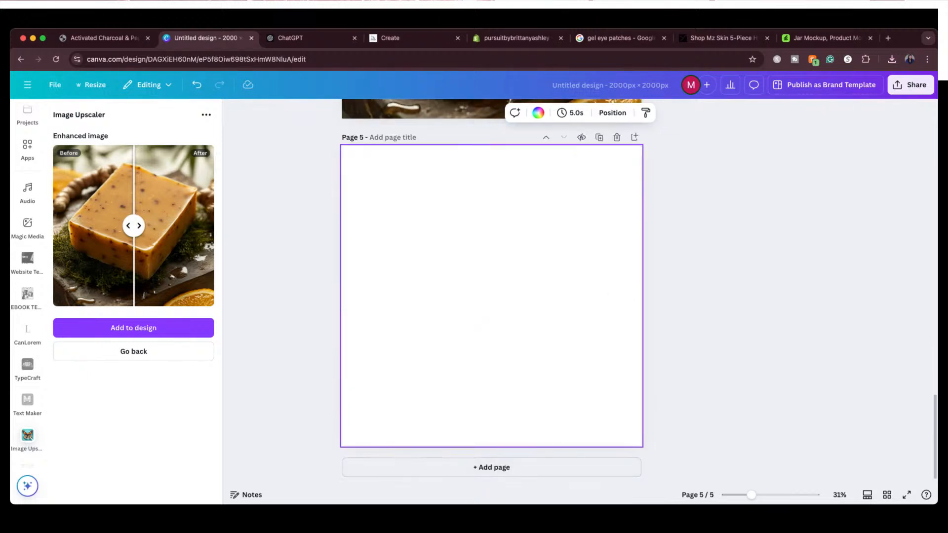
{"action": "left_click_drag", "start_coordinate": [371, 196], "coordinate": [459, 293]}
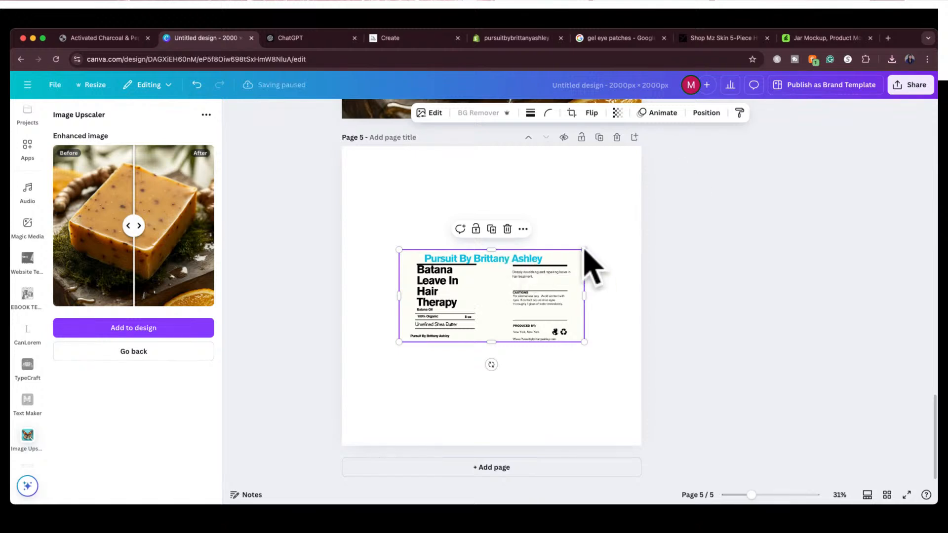
{"action": "left_click_drag", "start_coordinate": [584, 249], "coordinate": [623, 230]}
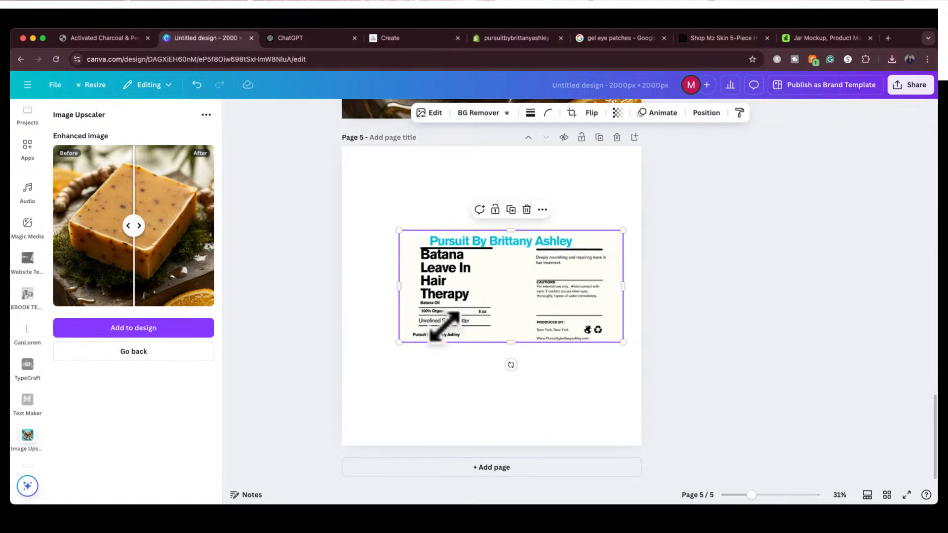
{"action": "left_click_drag", "start_coordinate": [398, 342], "coordinate": [359, 362]}
{"action": "left_click_drag", "start_coordinate": [478, 270], "coordinate": [483, 275]}
{"action": "left_click", "coordinate": [326, 313]}
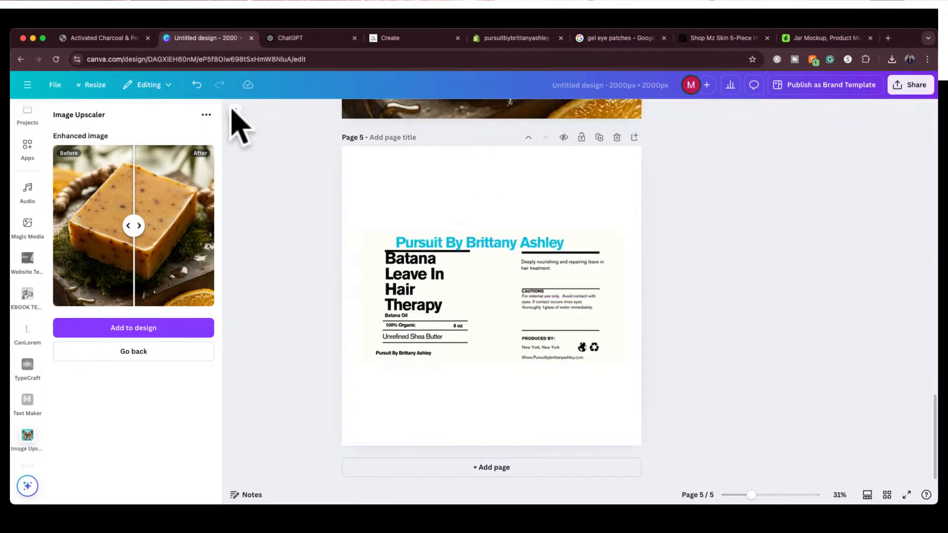
Extract the turquoise brand heading from the label image as editable text with Grab Text
{"action": "left_click", "coordinate": [233, 110]}
{"action": "left_click", "coordinate": [28, 117]}
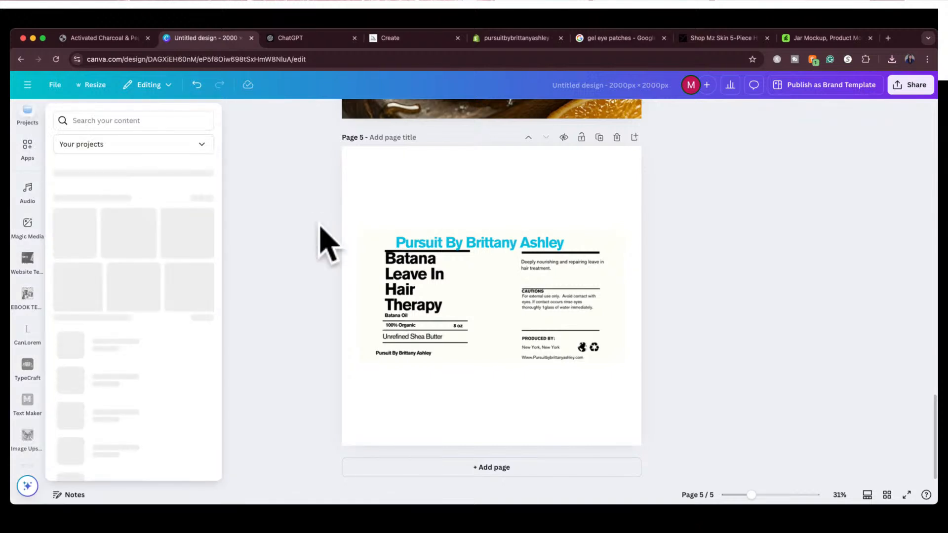
{"action": "left_click", "coordinate": [428, 277]}
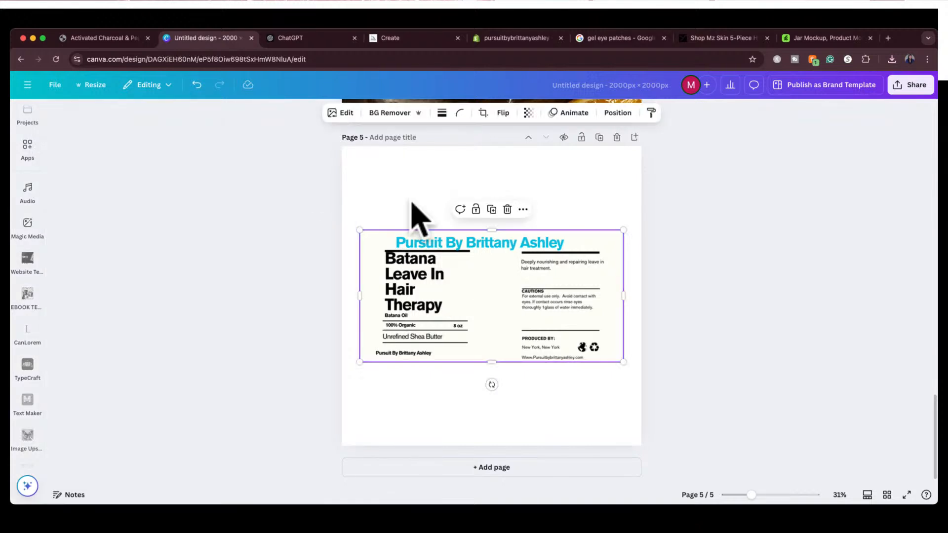
{"action": "left_click", "coordinate": [341, 113]}
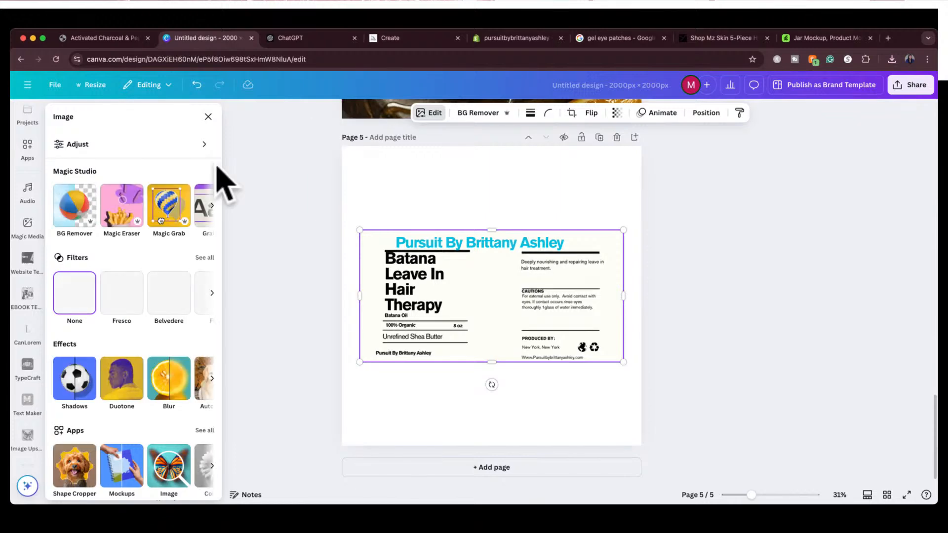
{"action": "left_click", "coordinate": [211, 206]}
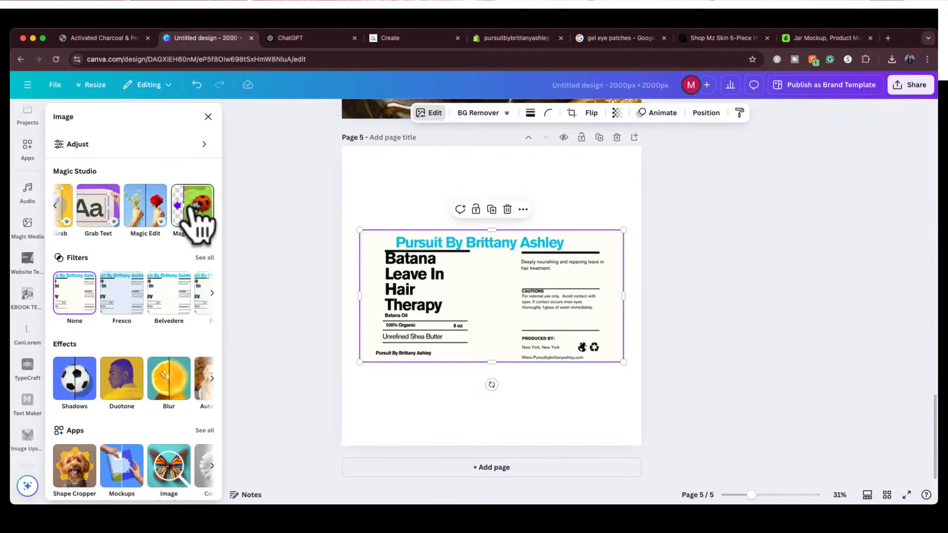
{"action": "left_click", "coordinate": [98, 208]}
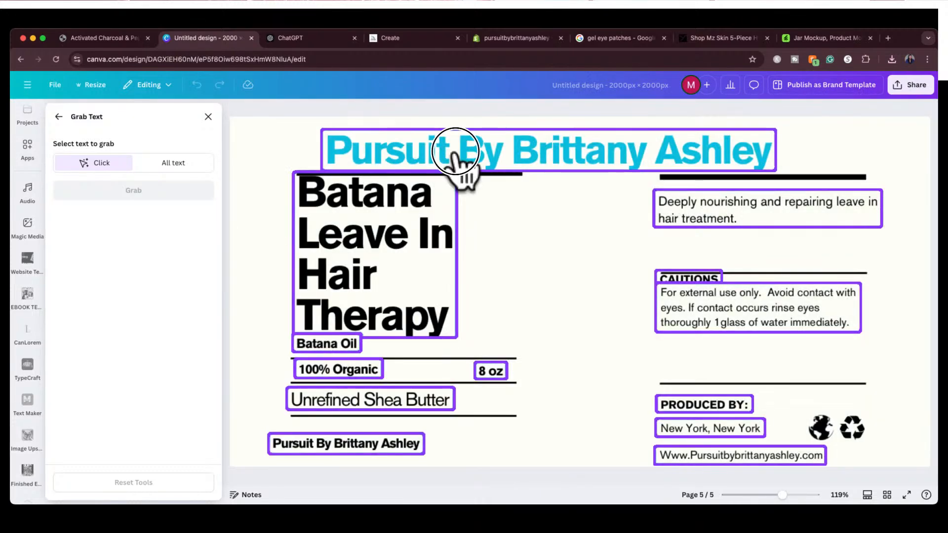
{"action": "left_click", "coordinate": [465, 148]}
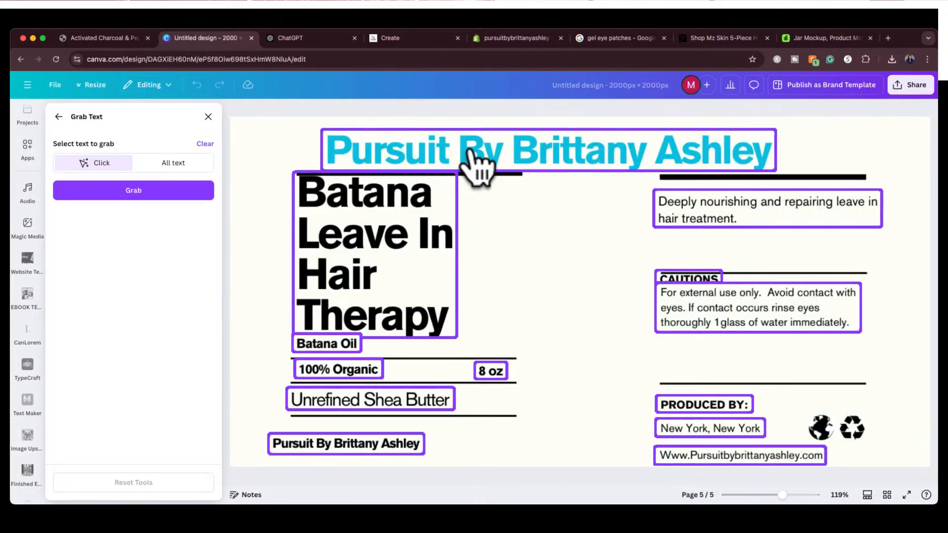
{"action": "left_click", "coordinate": [496, 147]}
{"action": "left_click", "coordinate": [496, 147]}
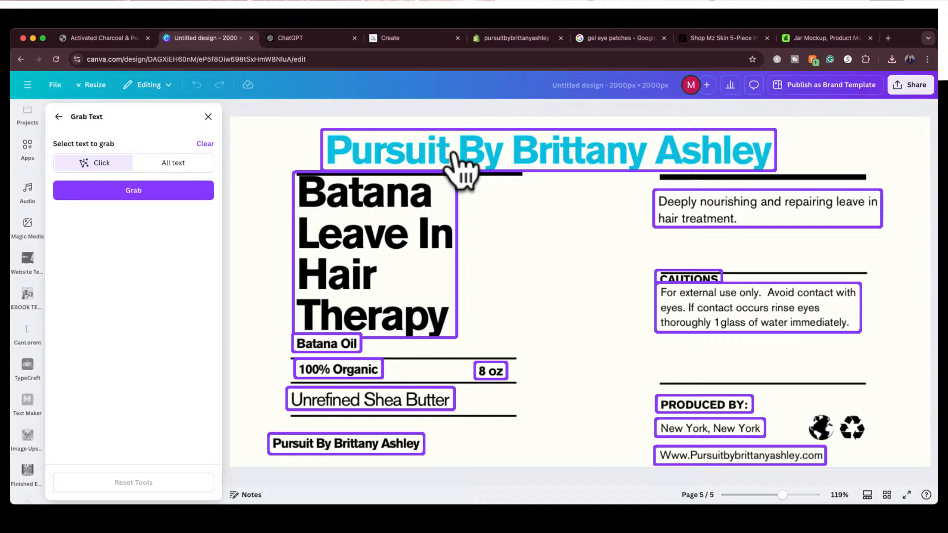
{"action": "left_click", "coordinate": [163, 193]}
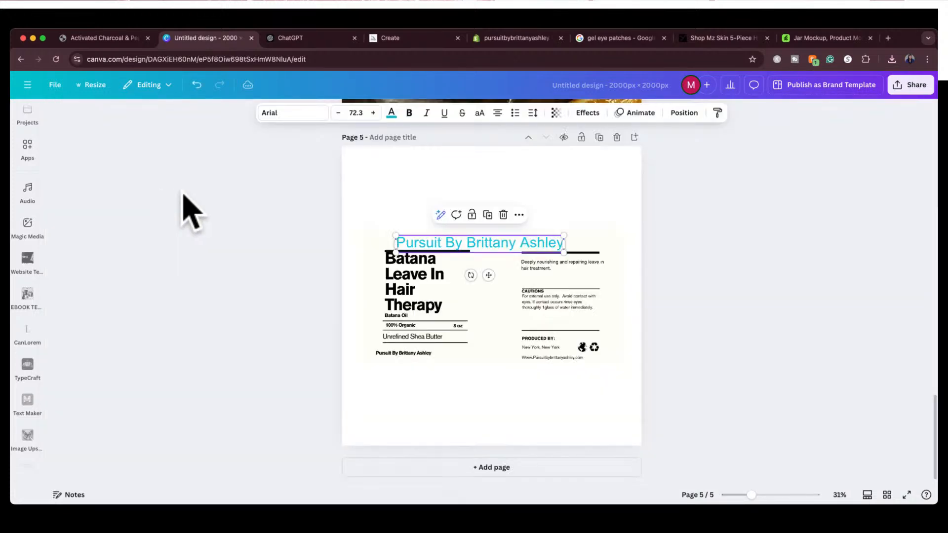
Enlarge the grabbed brand heading to font size 91.8 and centre it along the label's upper edge
{"action": "mouse_move", "coordinate": [431, 244]}
{"action": "left_mouse_down"}
{"action": "mouse_move", "coordinate": [429, 231]}
{"action": "mouse_move", "coordinate": [421, 234]}
{"action": "left_mouse_up"}
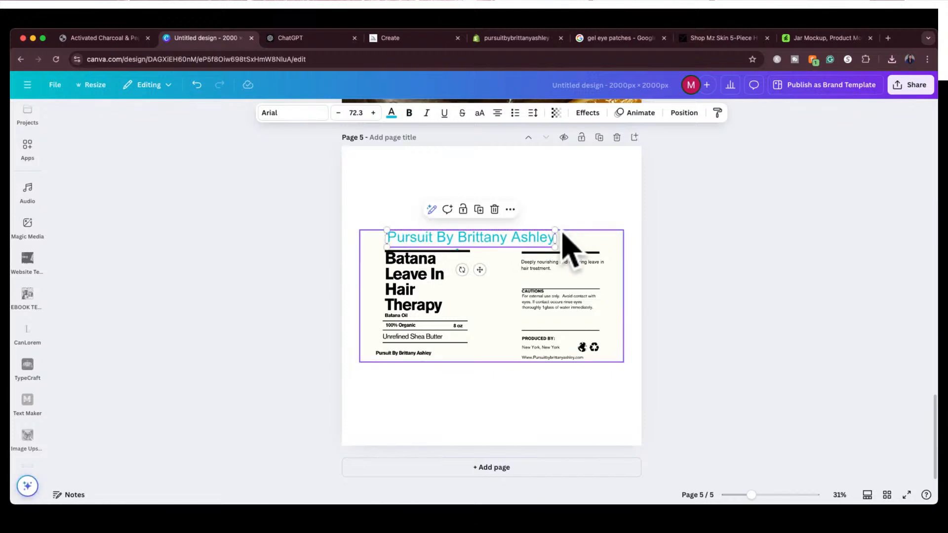
{"action": "left_click_drag", "start_coordinate": [555, 230], "coordinate": [598, 227]}
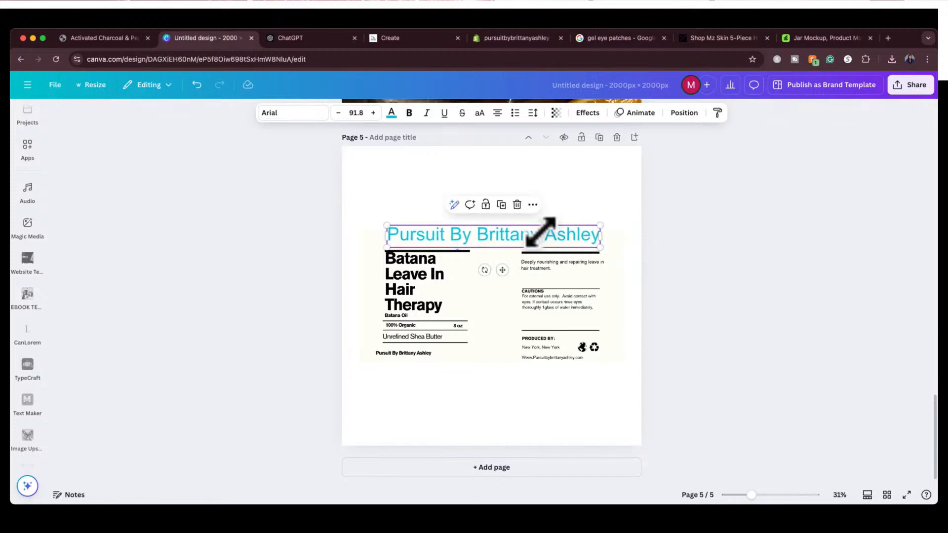
{"action": "left_click_drag", "start_coordinate": [540, 232], "coordinate": [541, 234]}
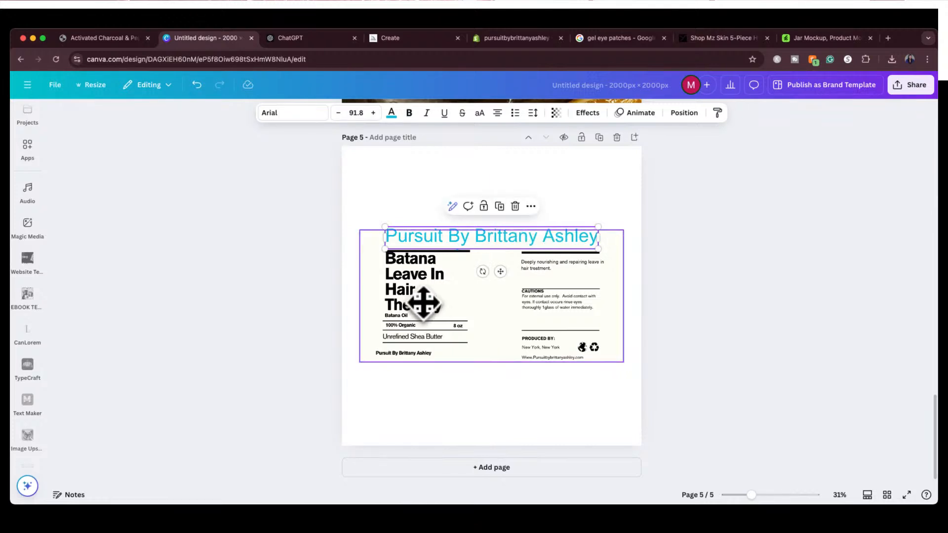
Move the turquoise brand heading slightly down so its upper edge aligns with the label image's upper edge, keeping it centred
{"action": "left_click", "coordinate": [423, 303]}
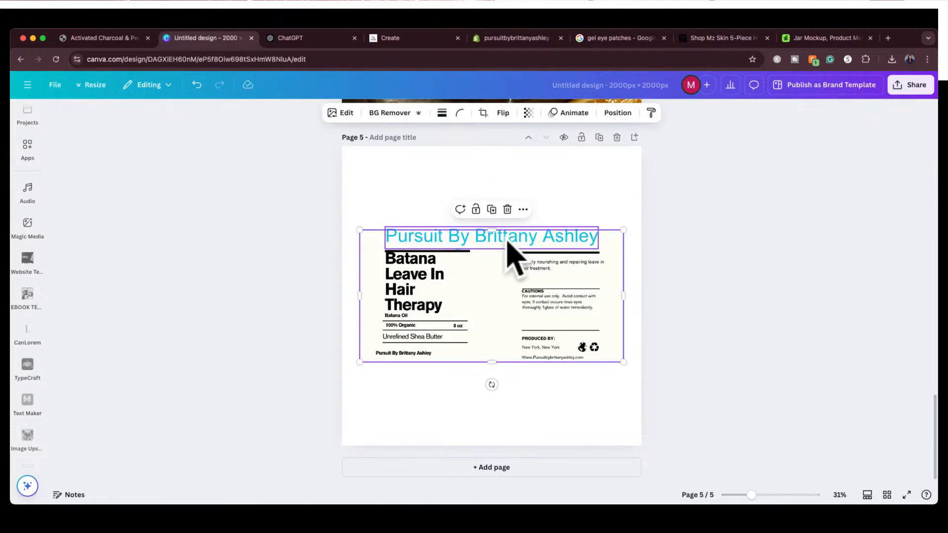
{"action": "left_click_drag", "start_coordinate": [510, 242], "coordinate": [510, 240]}
{"action": "left_click", "coordinate": [618, 112]}
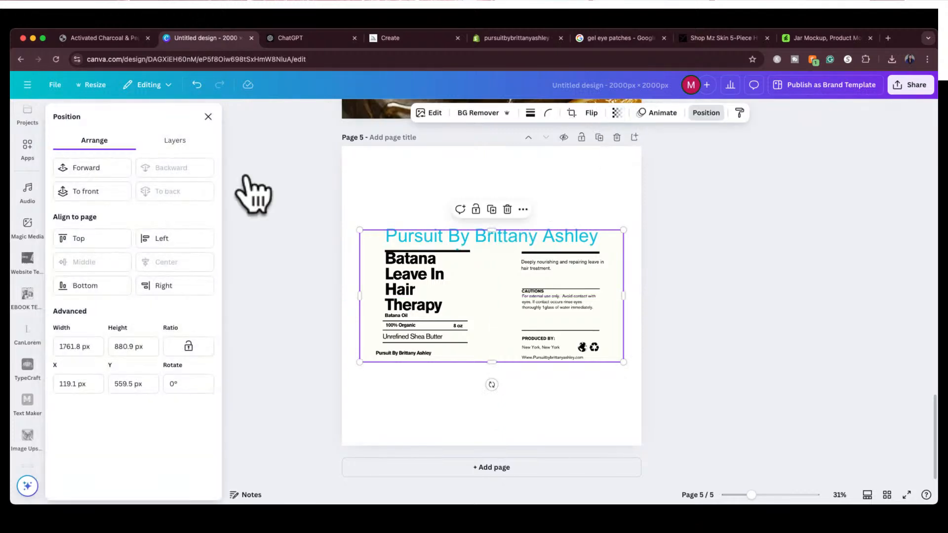
{"action": "left_click", "coordinate": [183, 140]}
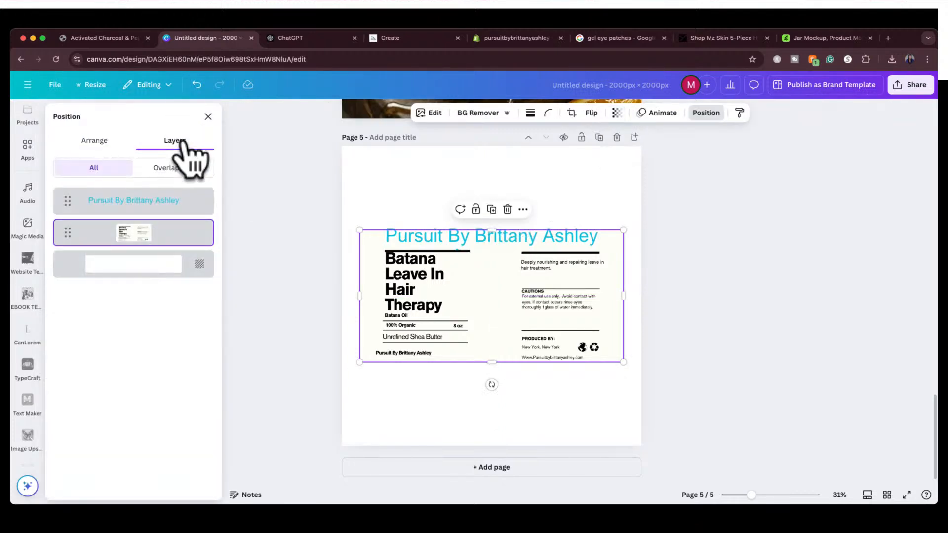
{"action": "left_click", "coordinate": [162, 203]}
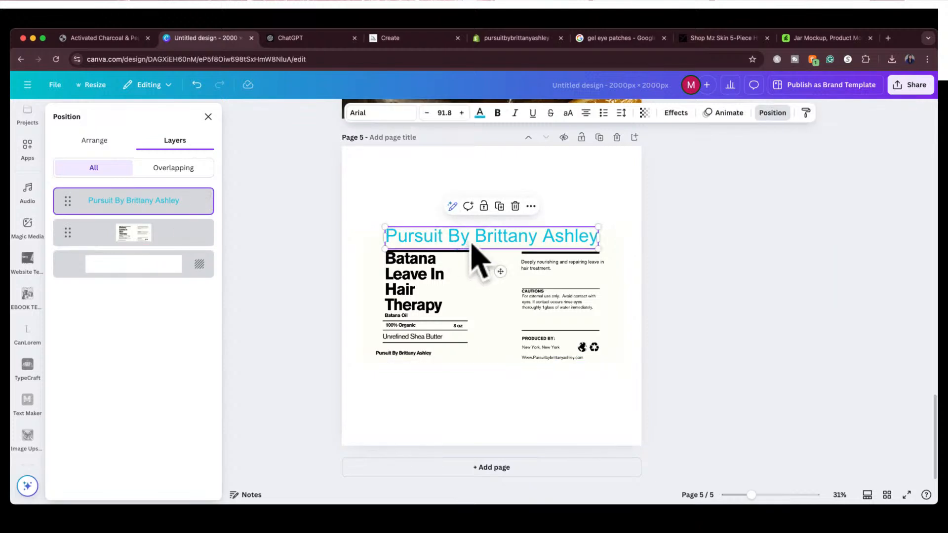
{"action": "left_click_drag", "start_coordinate": [471, 243], "coordinate": [471, 246]}
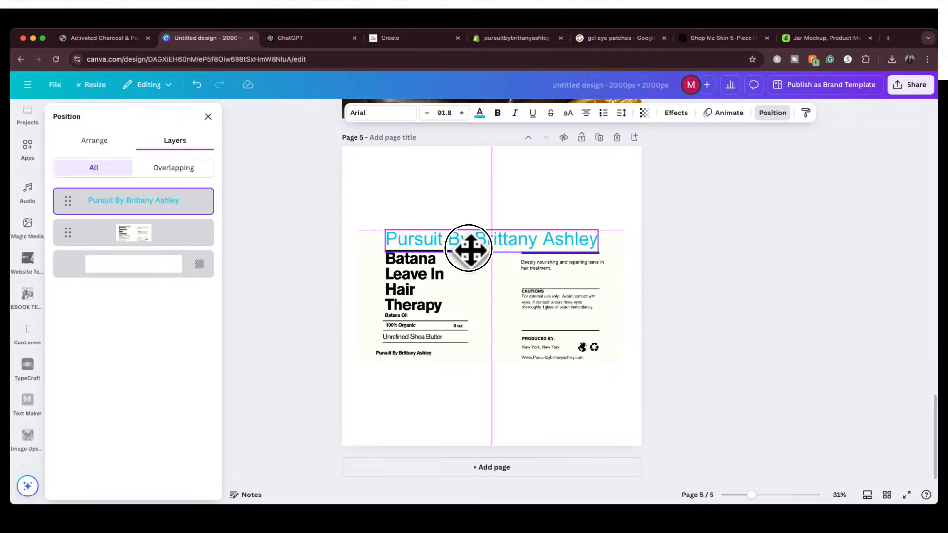
{"action": "left_click_drag", "start_coordinate": [468, 248], "coordinate": [469, 250]}
Extract the Batana Leave In Hair Therapy title from the label image as editable text with Grab Text
{"action": "left_click", "coordinate": [430, 271]}
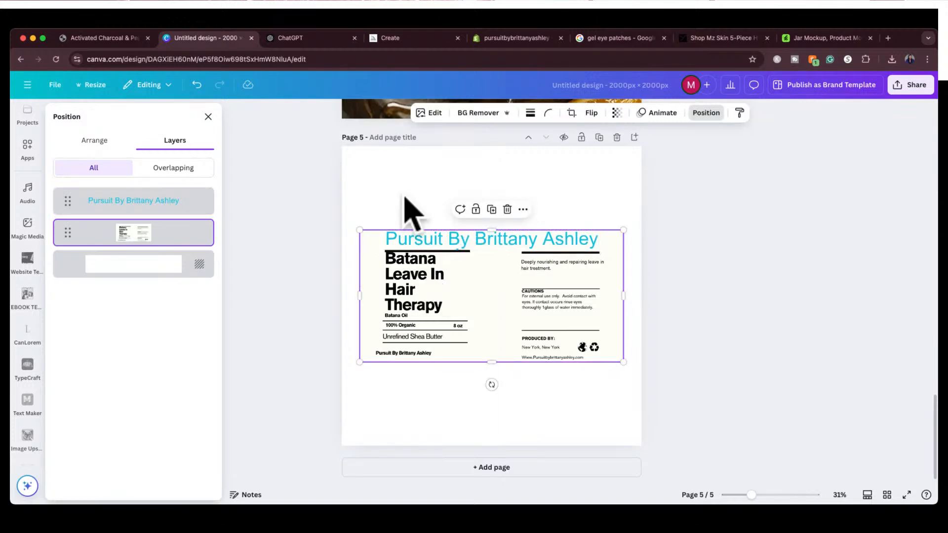
{"action": "left_click", "coordinate": [427, 113]}
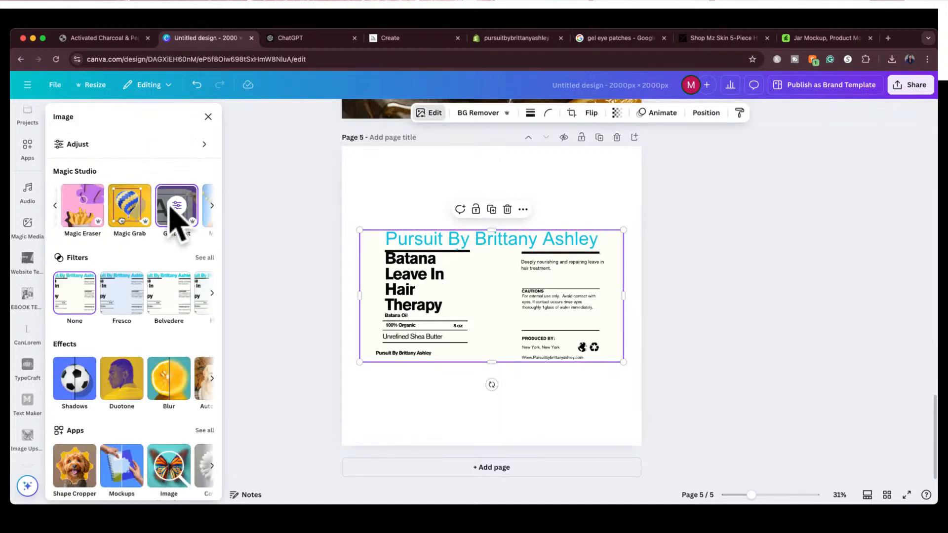
{"action": "left_click", "coordinate": [169, 204]}
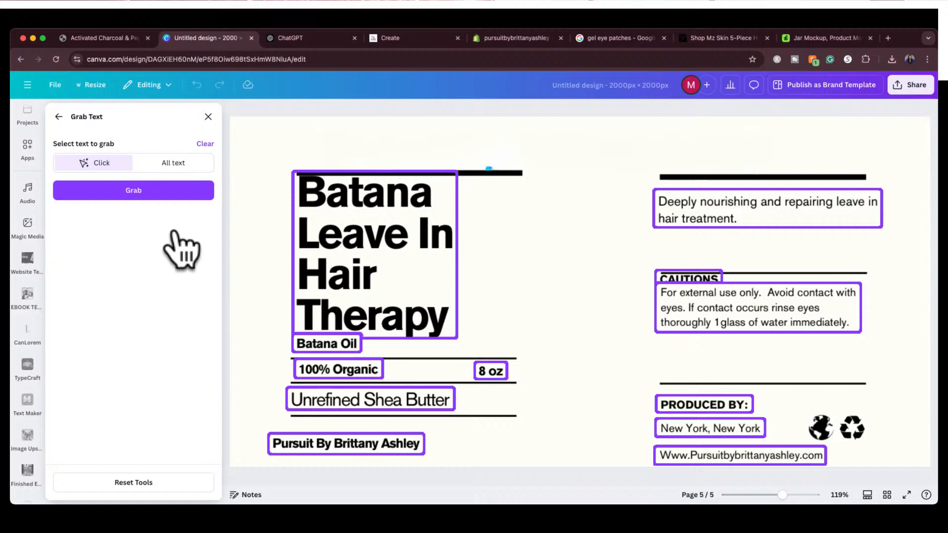
{"action": "left_click", "coordinate": [163, 192]}
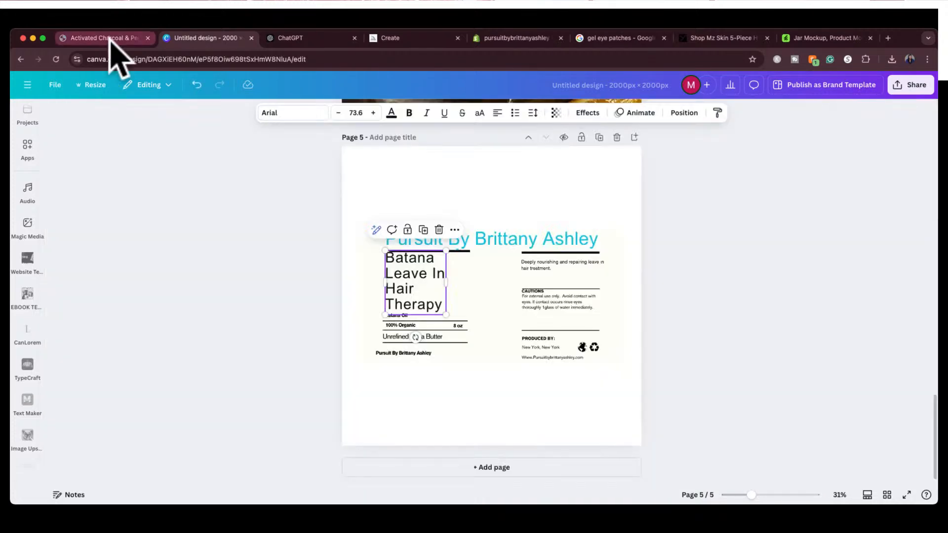
Check the body scrub's product page, then replace the grabbed label title with "Activated Charcoal Body Scrub" on three lines
{"action": "left_click", "coordinate": [110, 38]}
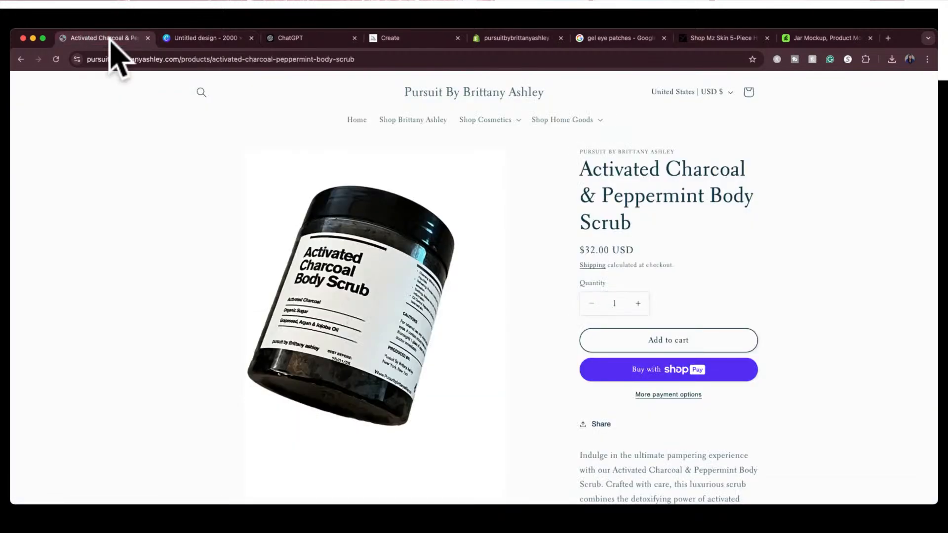
{"action": "left_click", "coordinate": [198, 38]}
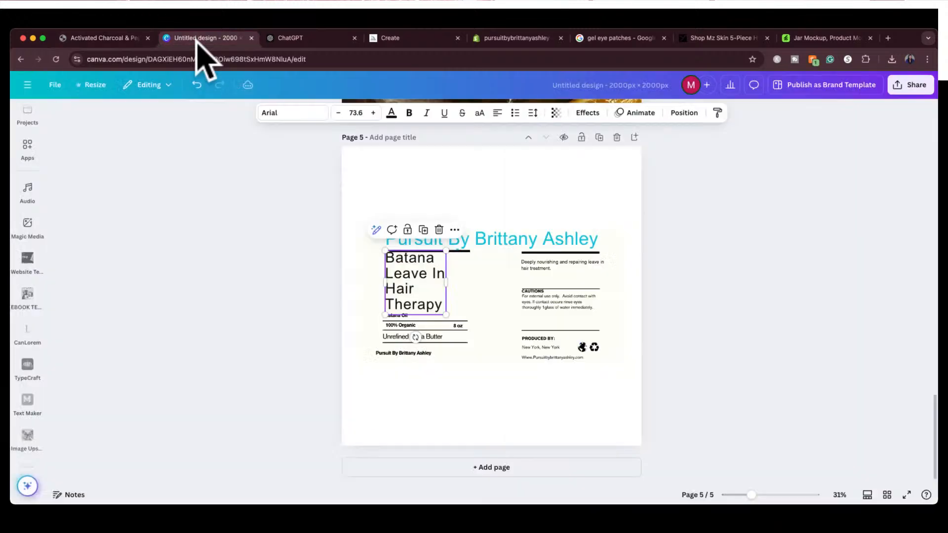
{"action": "double_click", "coordinate": [408, 293]}
{"action": "type", "text": "Ac"}
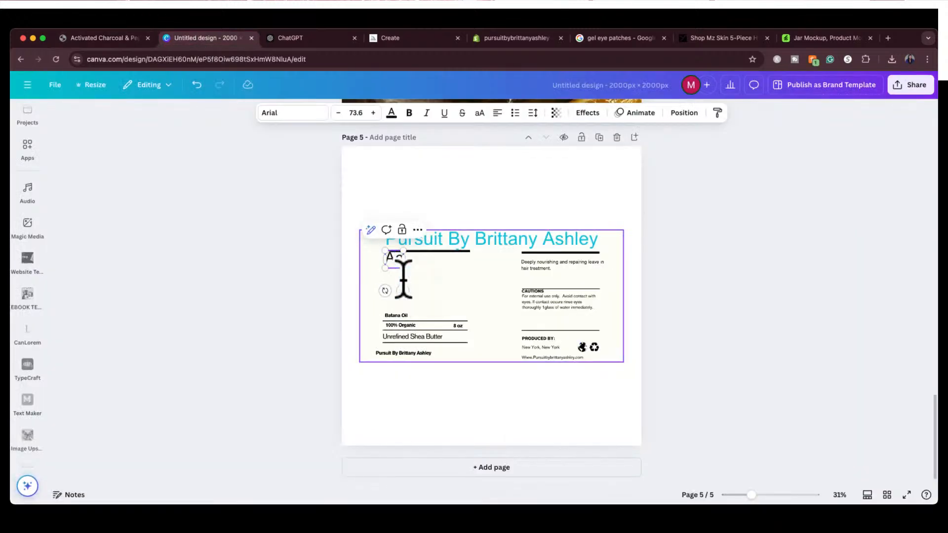
{"action": "type", "text": "tivat"}
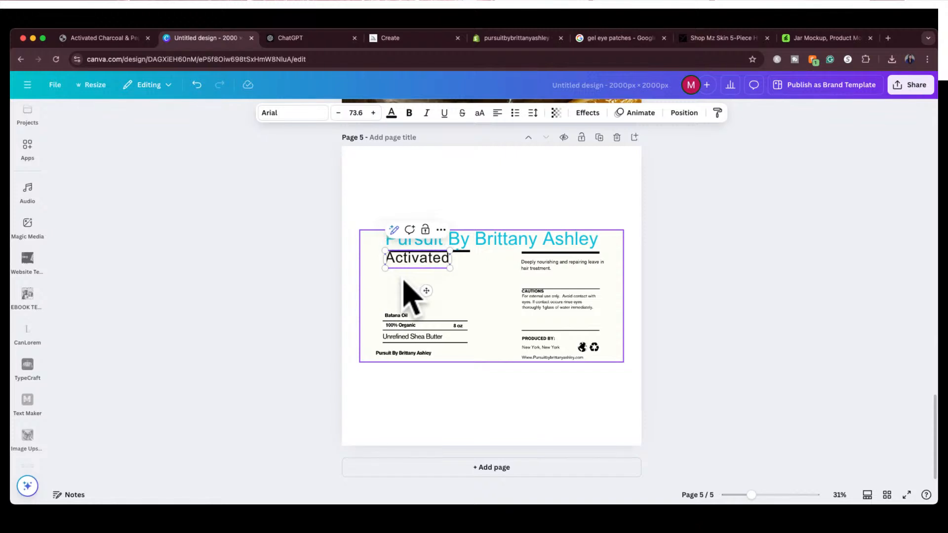
{"action": "type", "text": "ed"}
{"action": "key", "text": "Return"}
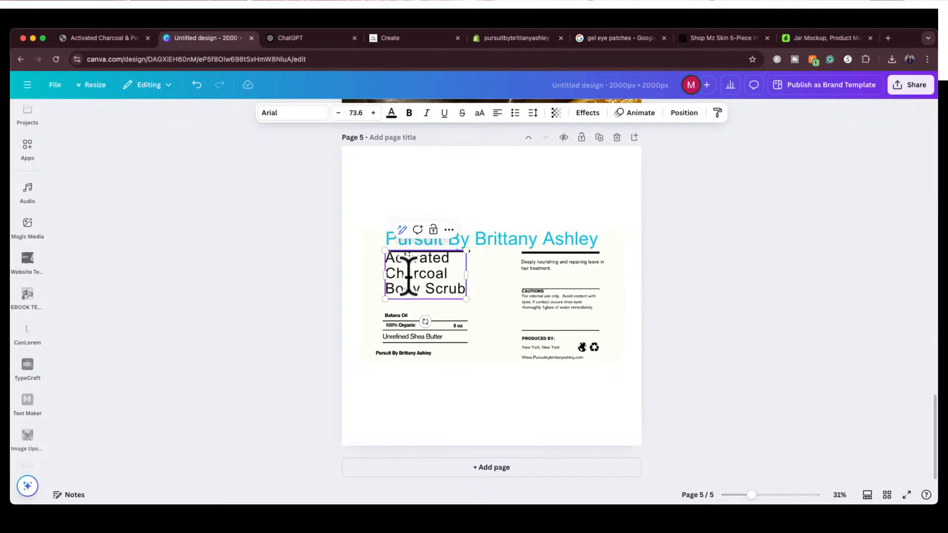
{"action": "left_click", "coordinate": [331, 304]}
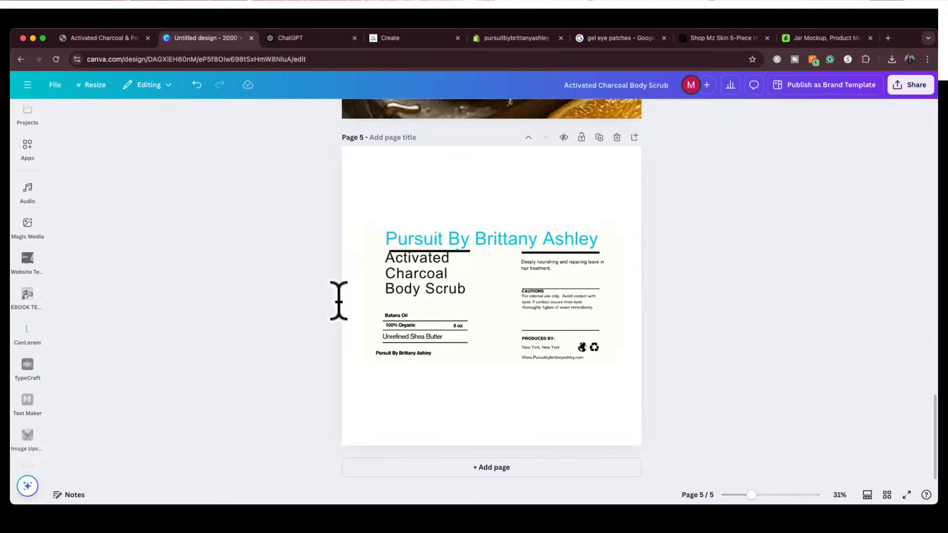
Move the Activated Charcoal Body Scrub title slightly below the black line and enlarge it to font size 76.3
{"action": "left_click", "coordinate": [415, 286]}
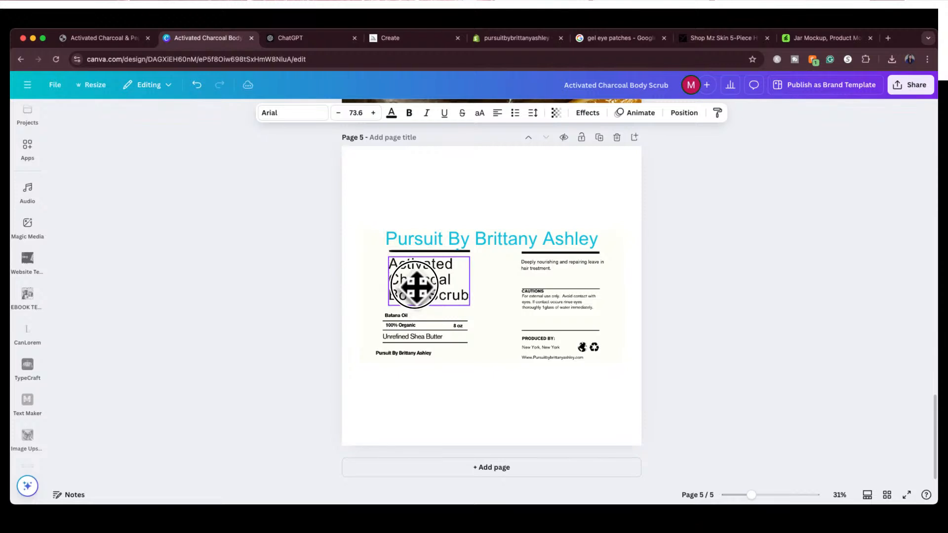
{"action": "left_click_drag", "start_coordinate": [412, 285], "coordinate": [412, 284]}
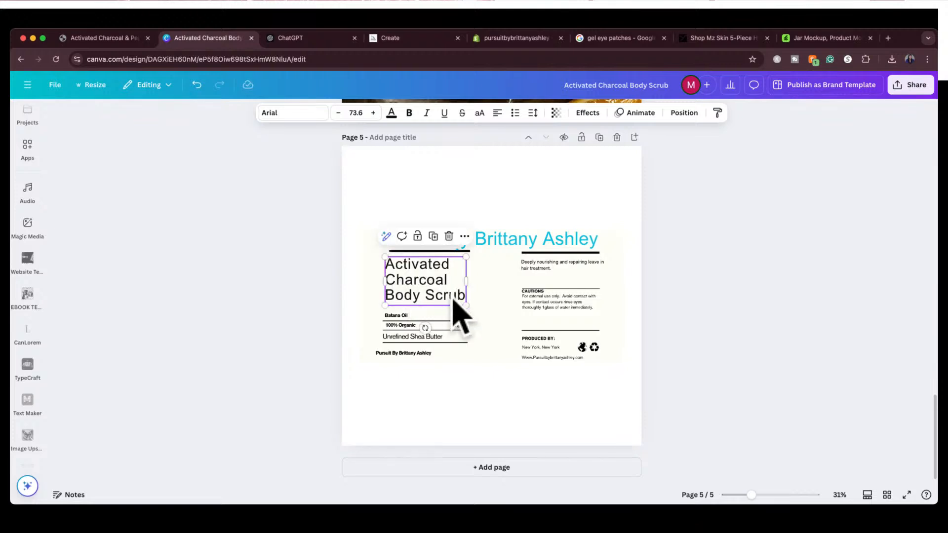
{"action": "left_click_drag", "start_coordinate": [466, 305], "coordinate": [469, 308]}
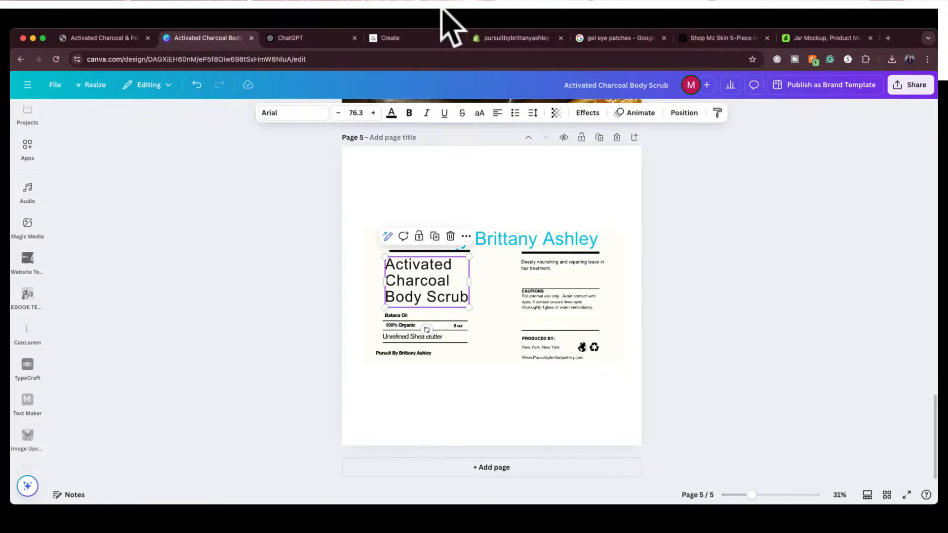
Check the product page's label again, then extract all remaining text from the Canva label image with Grab Text
{"action": "left_click", "coordinate": [111, 33]}
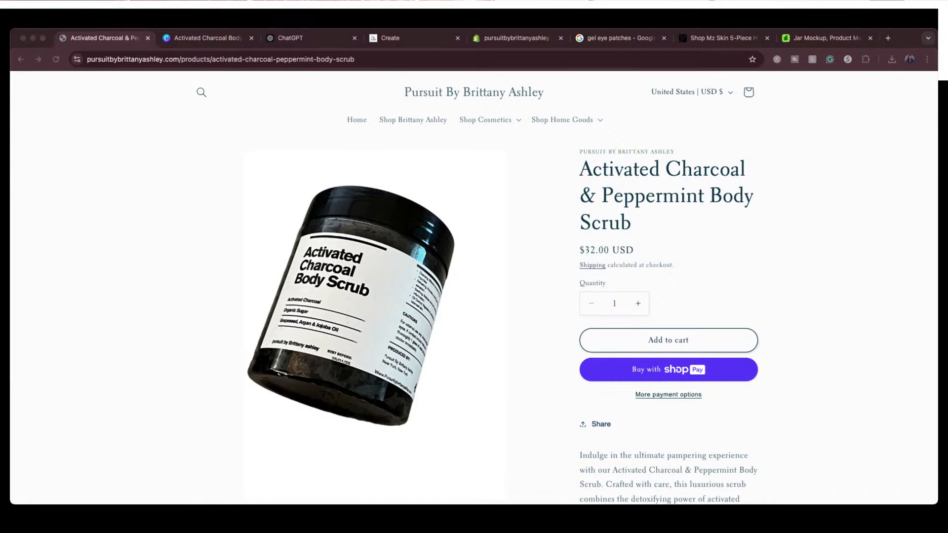
{"action": "left_click", "coordinate": [207, 39]}
{"action": "left_click", "coordinate": [389, 319]}
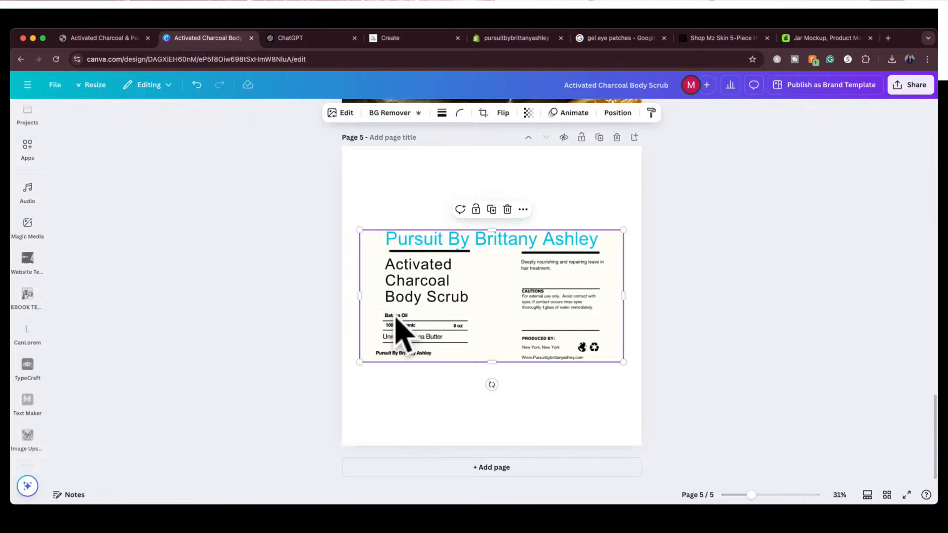
{"action": "left_click", "coordinate": [346, 113]}
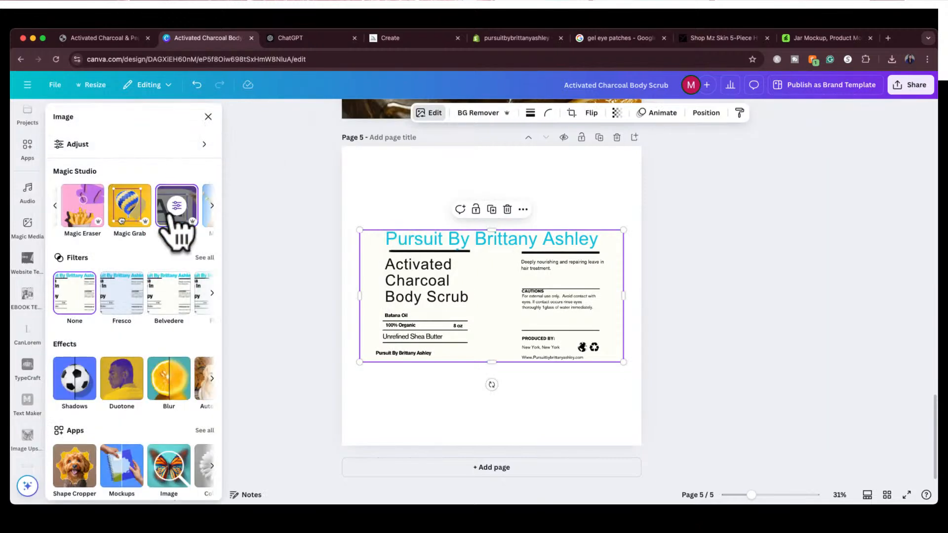
{"action": "left_click", "coordinate": [166, 220]}
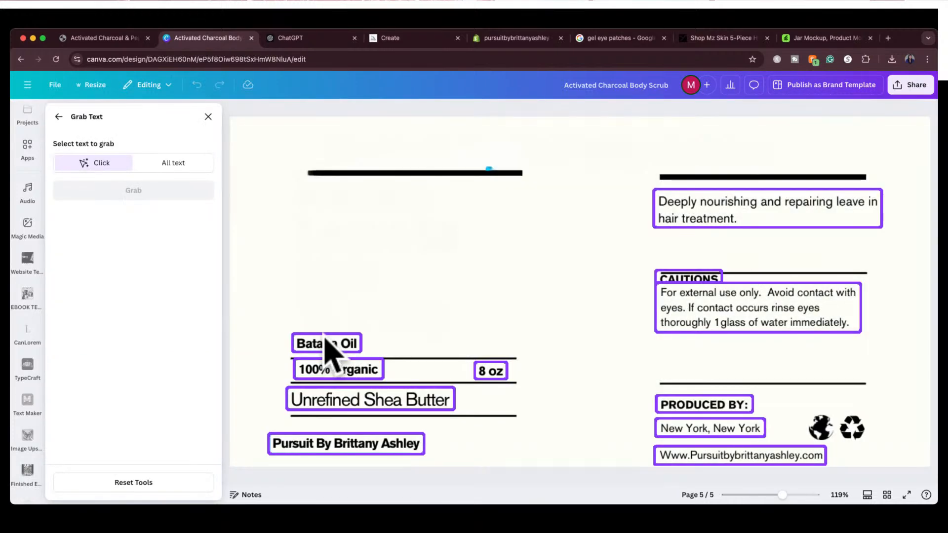
{"action": "left_click", "coordinate": [329, 348]}
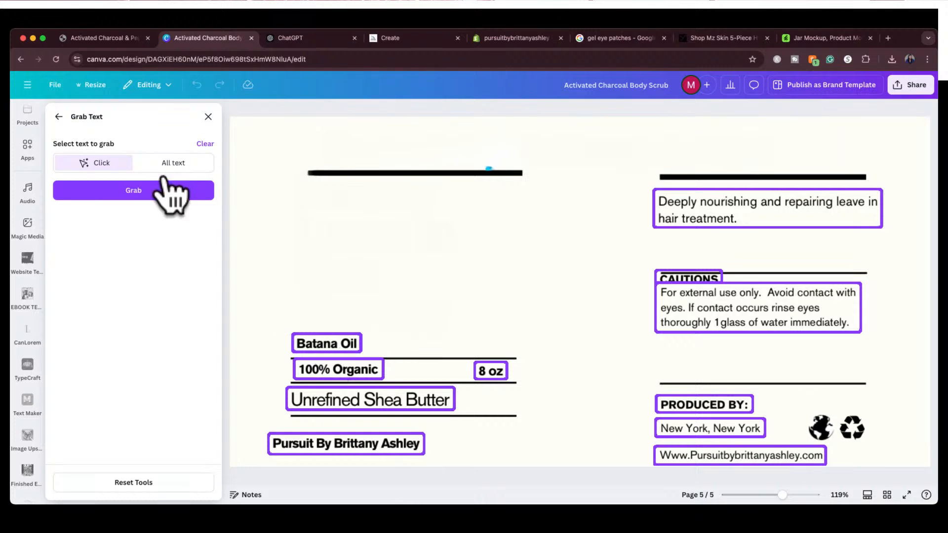
{"action": "left_click", "coordinate": [167, 164]}
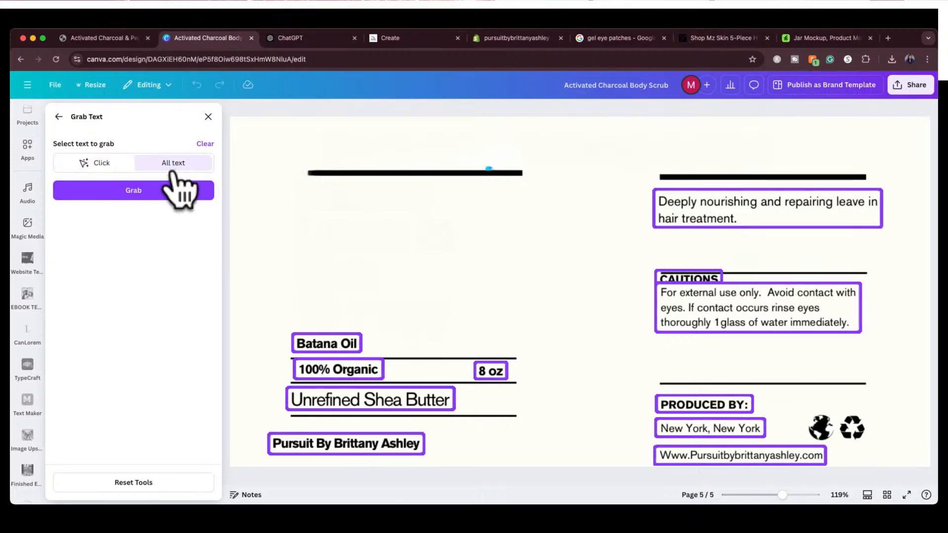
{"action": "left_click", "coordinate": [151, 192]}
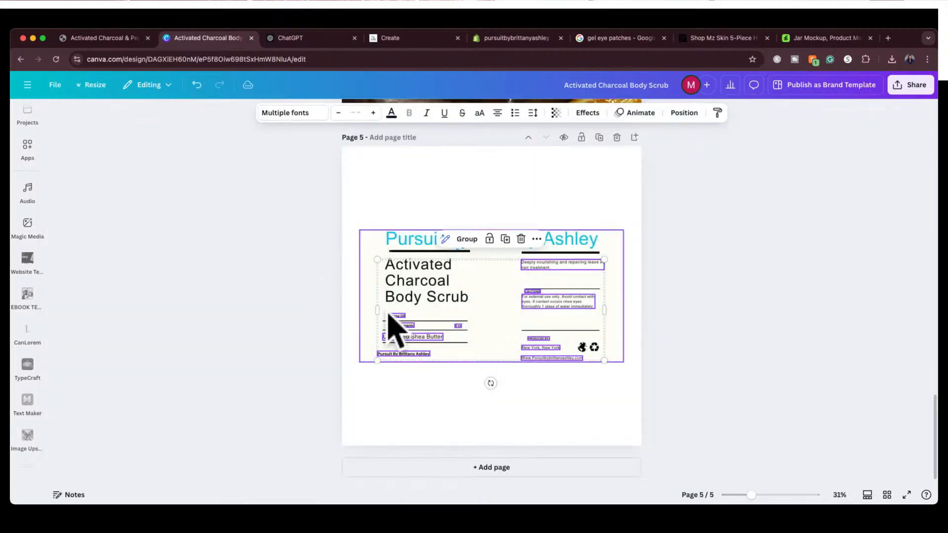
{"action": "left_click", "coordinate": [335, 339]}
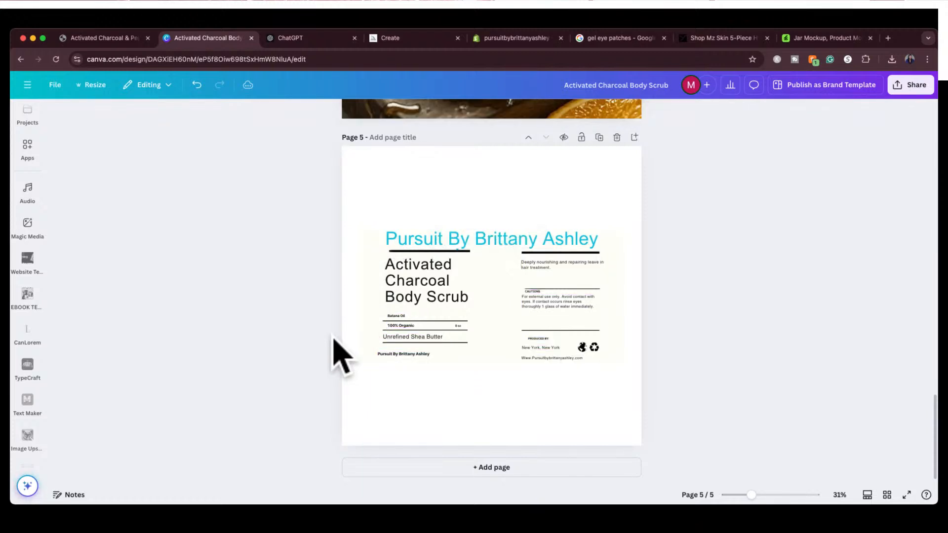
Enlarge the Batana Oil text to font size 25.2 and align it with the start of the line below it
{"action": "left_click", "coordinate": [395, 316]}
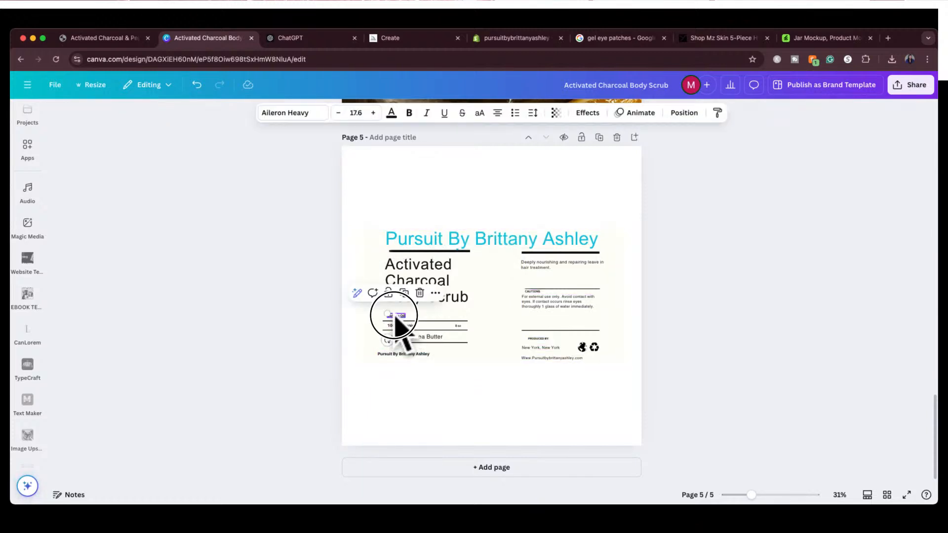
{"action": "left_click", "coordinate": [311, 376]}
{"action": "scroll", "coordinate": [412, 360], "scroll_direction": "up", "scroll_amount": 5}
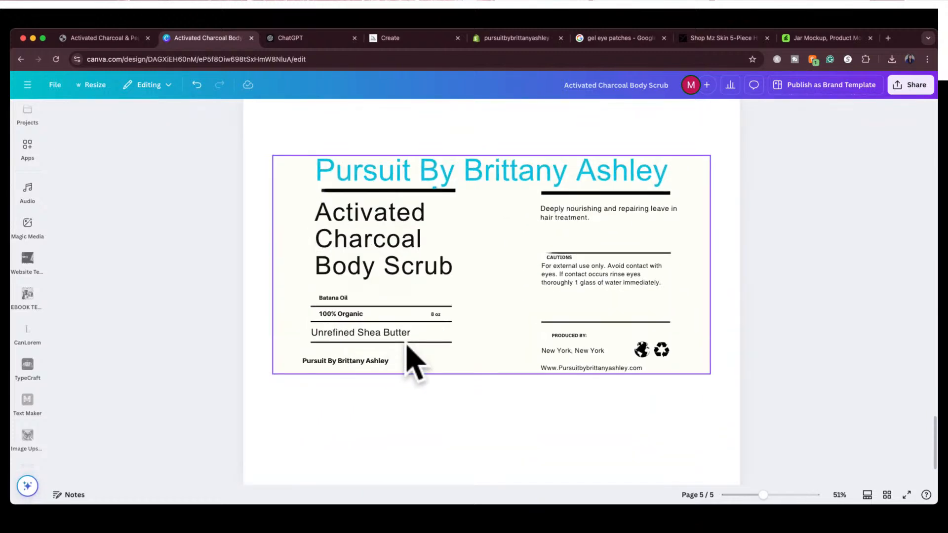
{"action": "scroll", "coordinate": [413, 360], "scroll_direction": "up", "scroll_amount": 3}
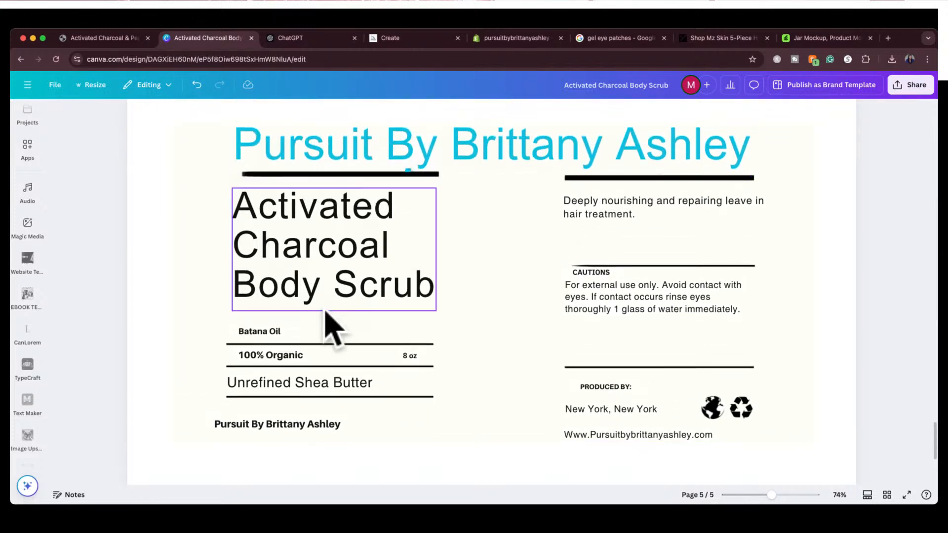
{"action": "left_click", "coordinate": [265, 331]}
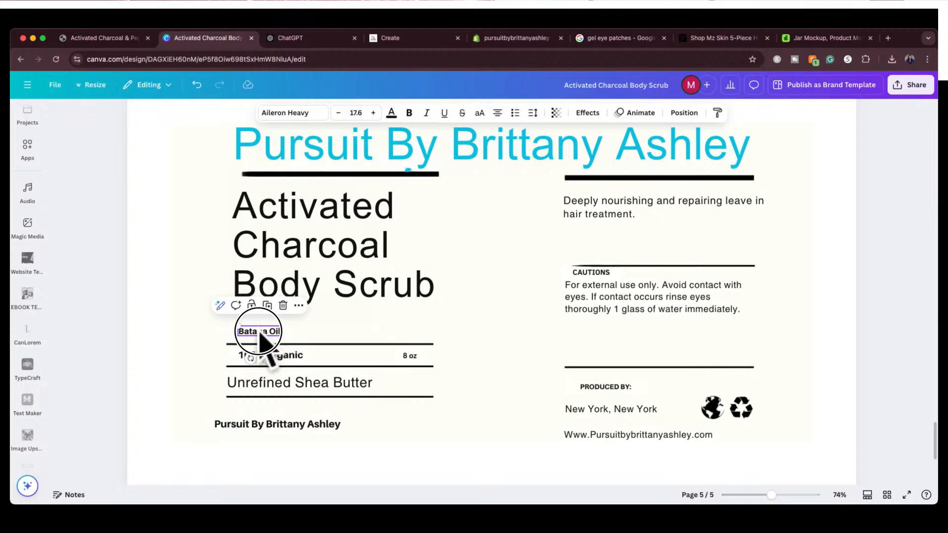
{"action": "mouse_move", "coordinate": [259, 332]}
{"action": "left_mouse_down"}
{"action": "mouse_move", "coordinate": [211, 318]}
{"action": "mouse_move", "coordinate": [251, 334]}
{"action": "left_mouse_up"}
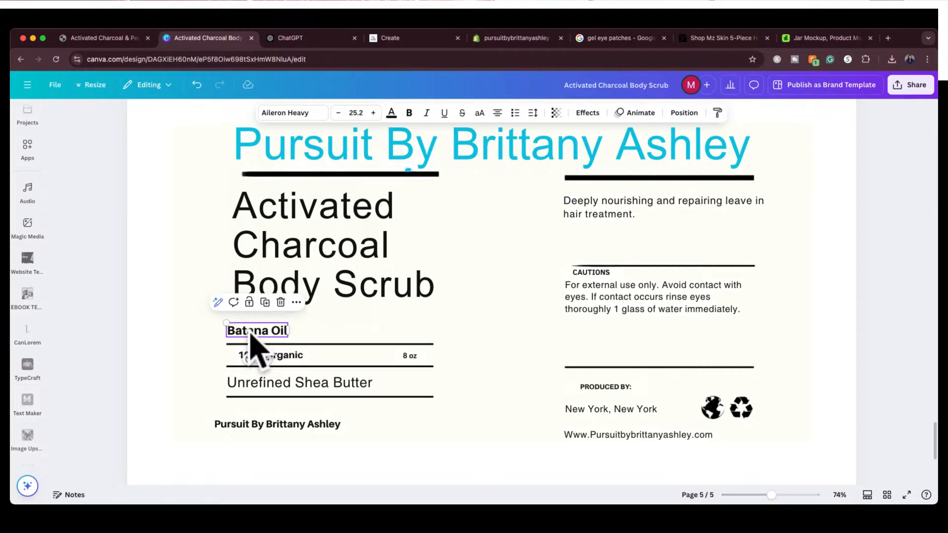
Replace the Batana Oil text with "Activated Charcoal" and shift it right to line up with the start of the rule below
{"action": "double_click", "coordinate": [251, 332]}
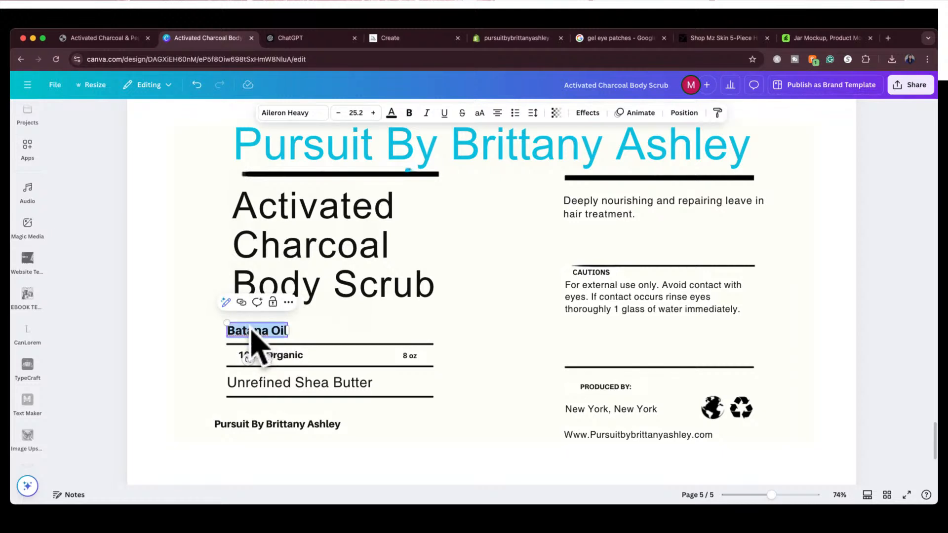
{"action": "key", "text": "BackSpace"}
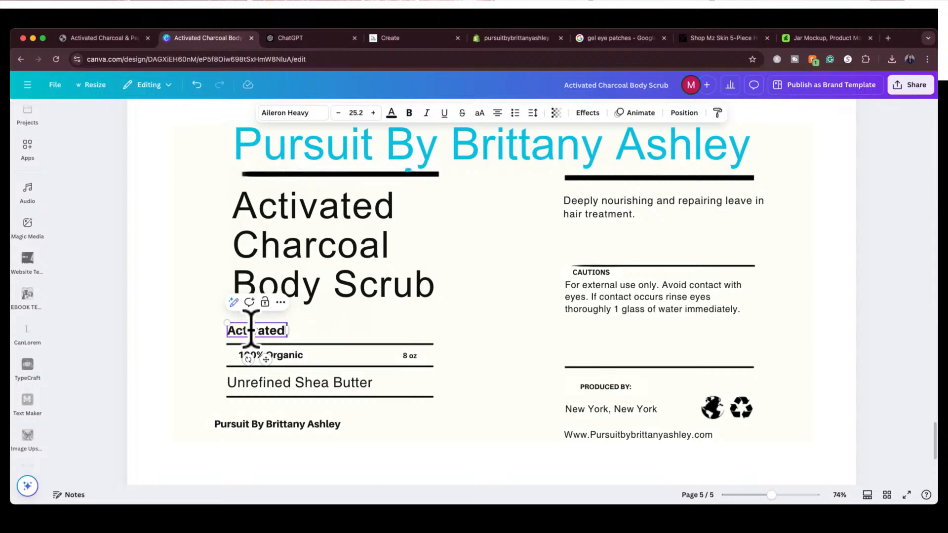
{"action": "type", "text": "Activated Charcoal"}
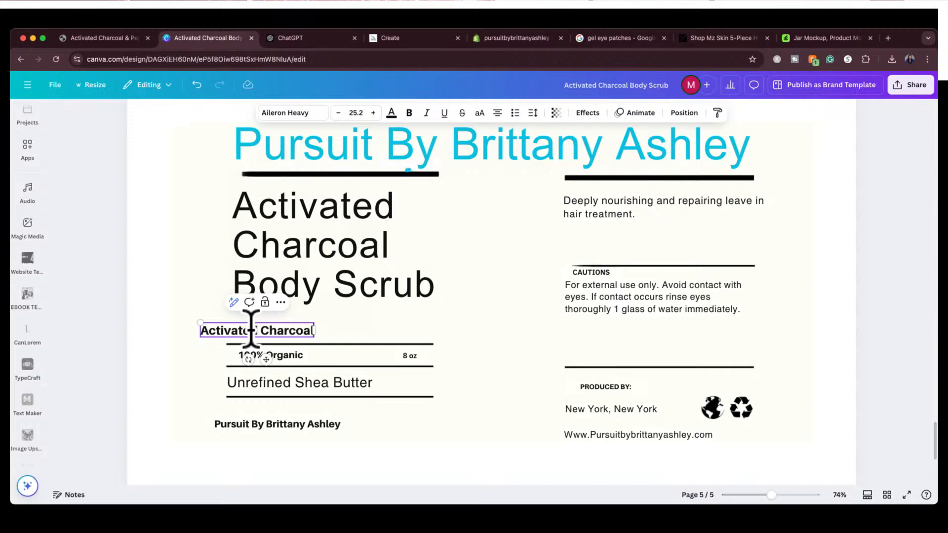
{"action": "left_click_drag", "start_coordinate": [226, 334], "coordinate": [253, 342]}
Replace the 100% Organic text with "Organic Sugar" and set its font size to 25.2
{"action": "left_click", "coordinate": [257, 359]}
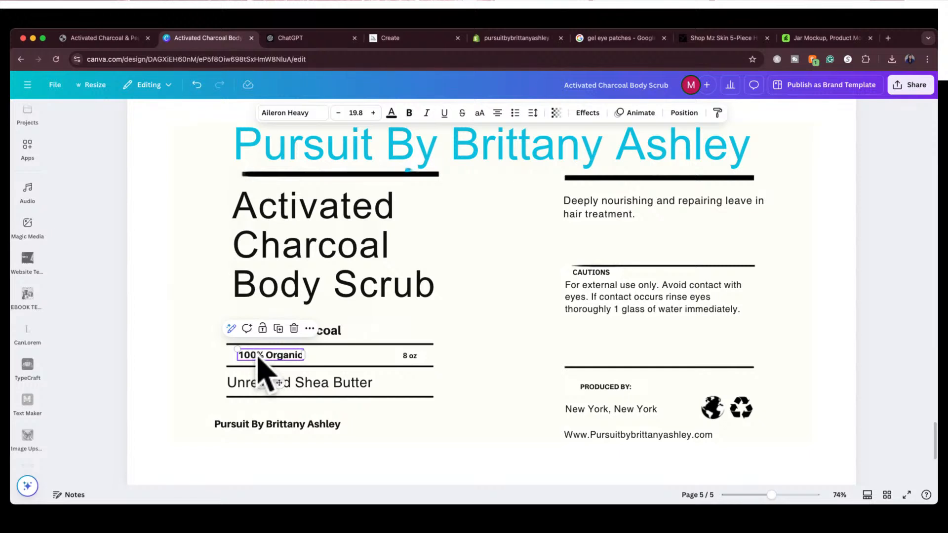
{"action": "double_click", "coordinate": [258, 356]}
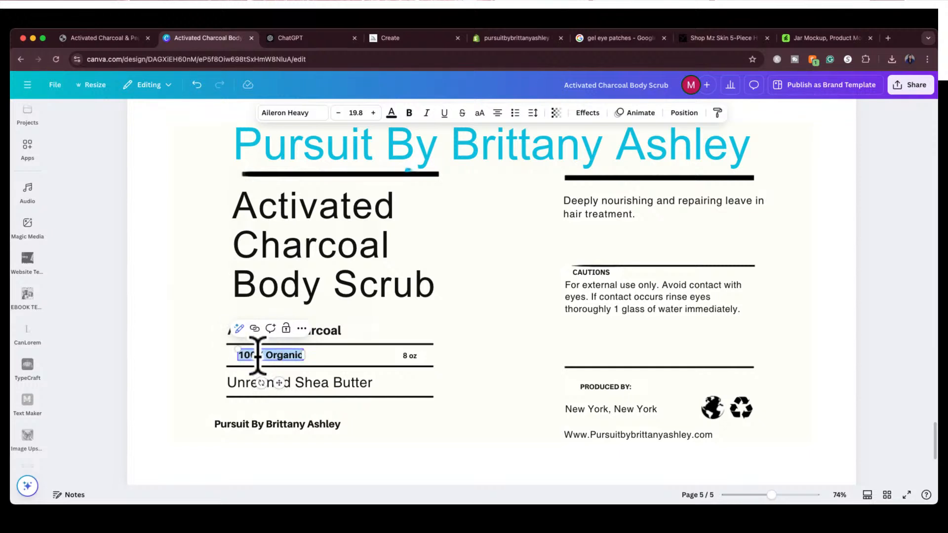
{"action": "type", "text": "Org"}
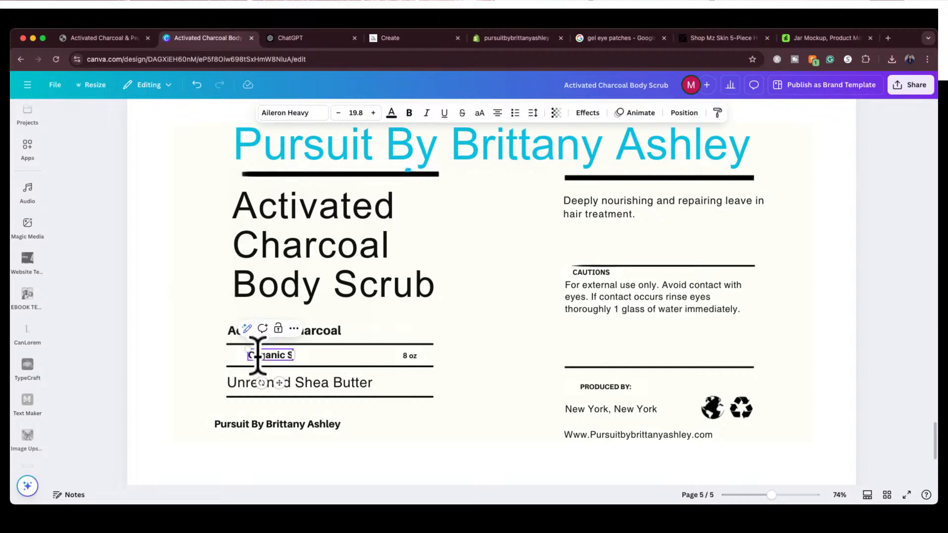
{"action": "left_click", "coordinate": [316, 331]}
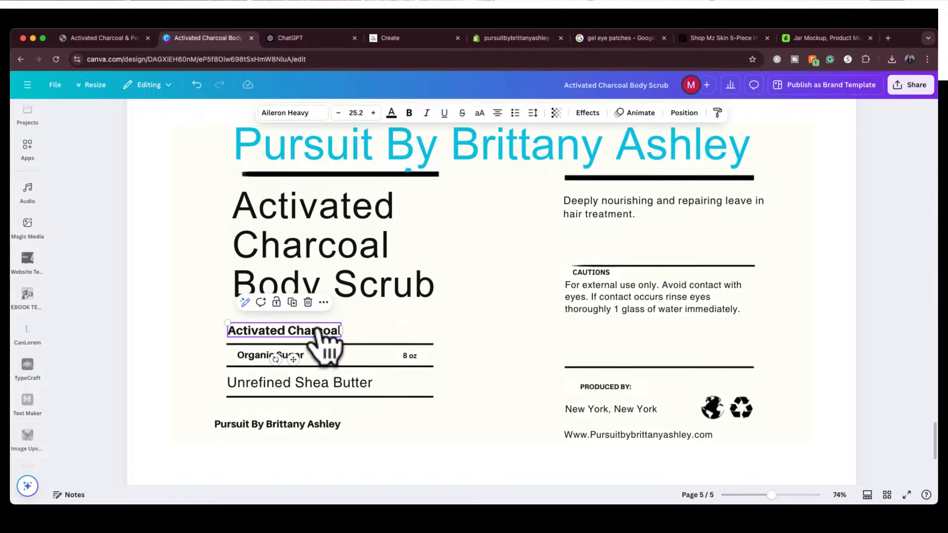
{"action": "left_click", "coordinate": [296, 355]}
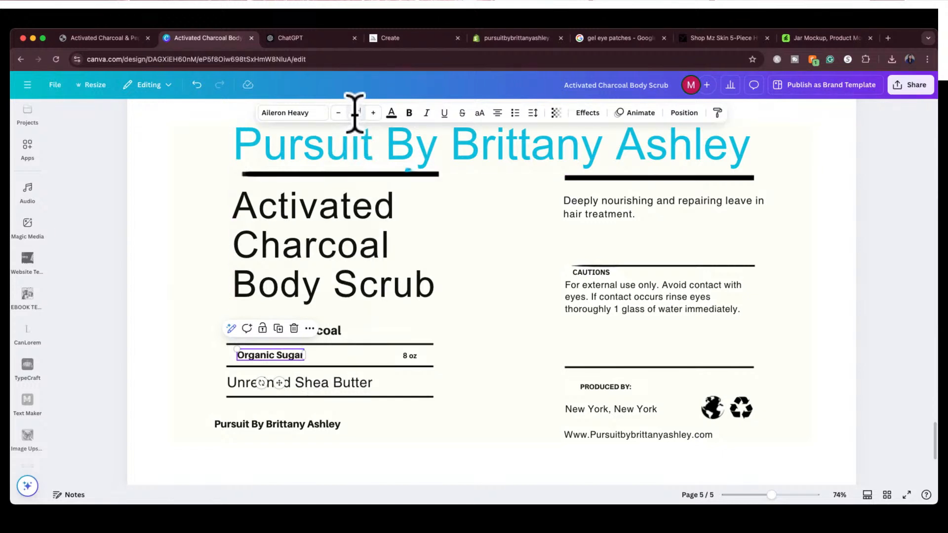
{"action": "key", "text": "Return"}
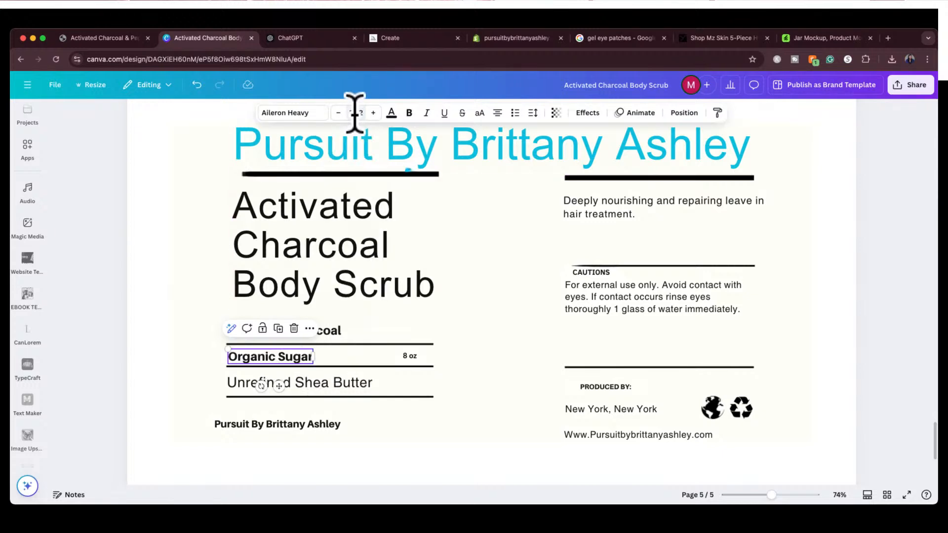
Align Organic Sugar with the start of the Activated Charcoal line, centred between the two rules, and delete the 8 oz text
{"action": "left_click", "coordinate": [199, 299]}
{"action": "left_click", "coordinate": [254, 353]}
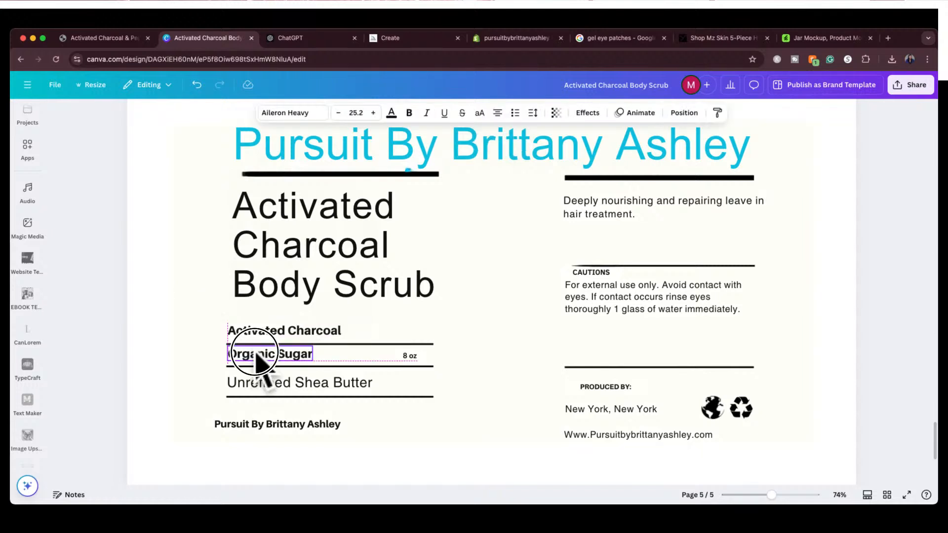
{"action": "left_click_drag", "start_coordinate": [256, 353], "coordinate": [255, 356]}
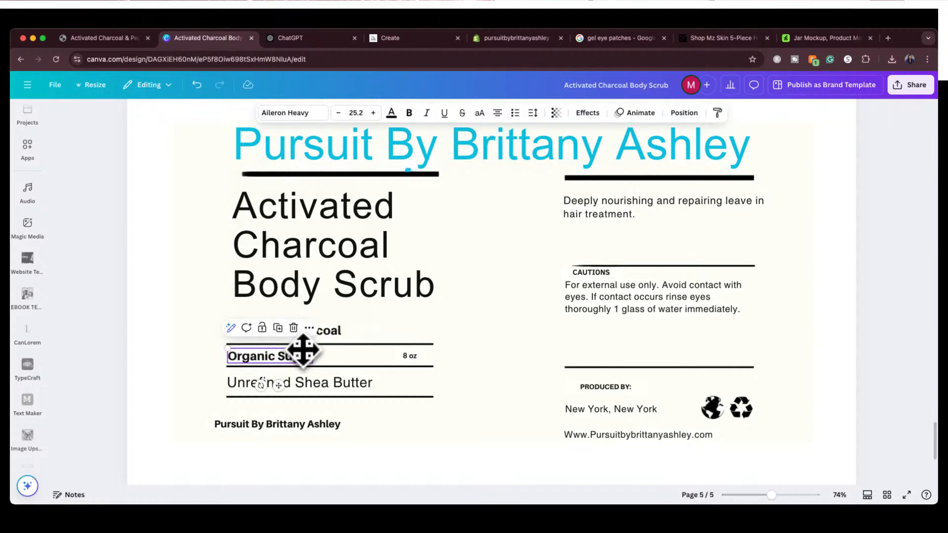
{"action": "left_click", "coordinate": [406, 357]}
{"action": "left_click", "coordinate": [435, 328]}
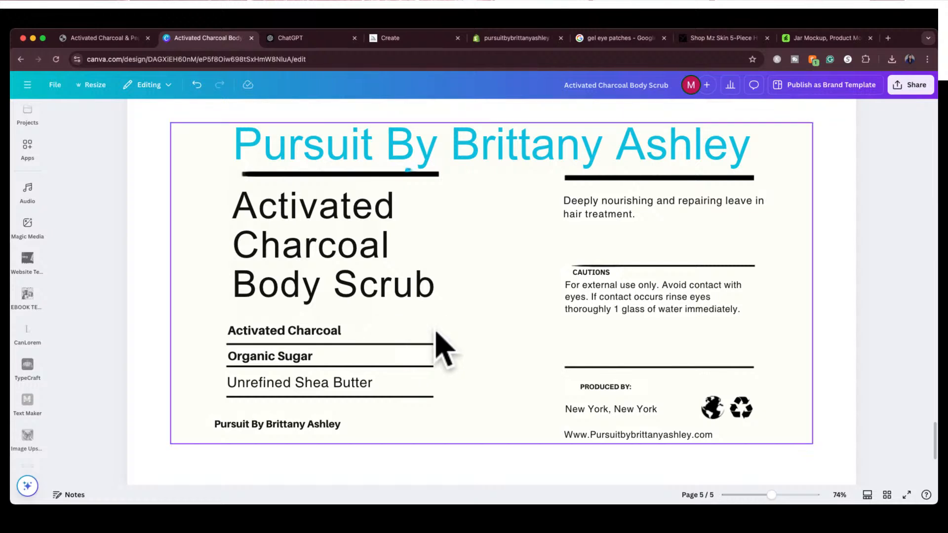
Replace the Unrefined Shea Butter text with "Grapeseed, Argan & Jojoba Oil" and shift it to line up with the start of the rules
{"action": "left_click", "coordinate": [297, 390]}
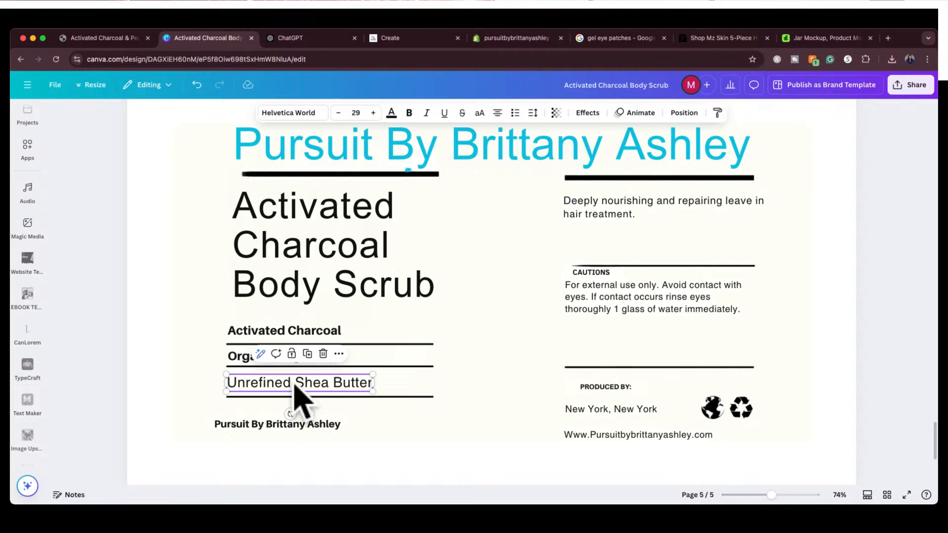
{"action": "double_click", "coordinate": [295, 387]}
{"action": "key", "text": "BackSpace"}
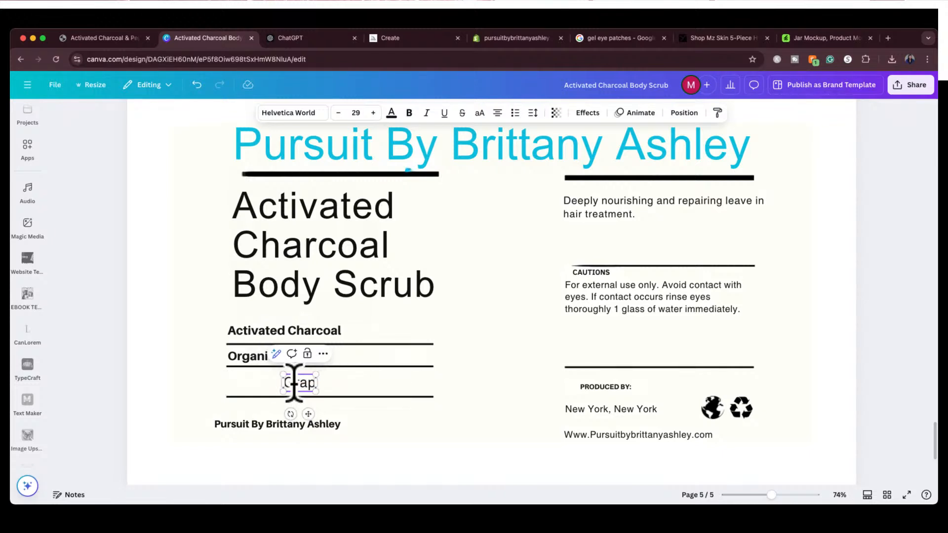
{"action": "type", "text": "Grapeseed,"}
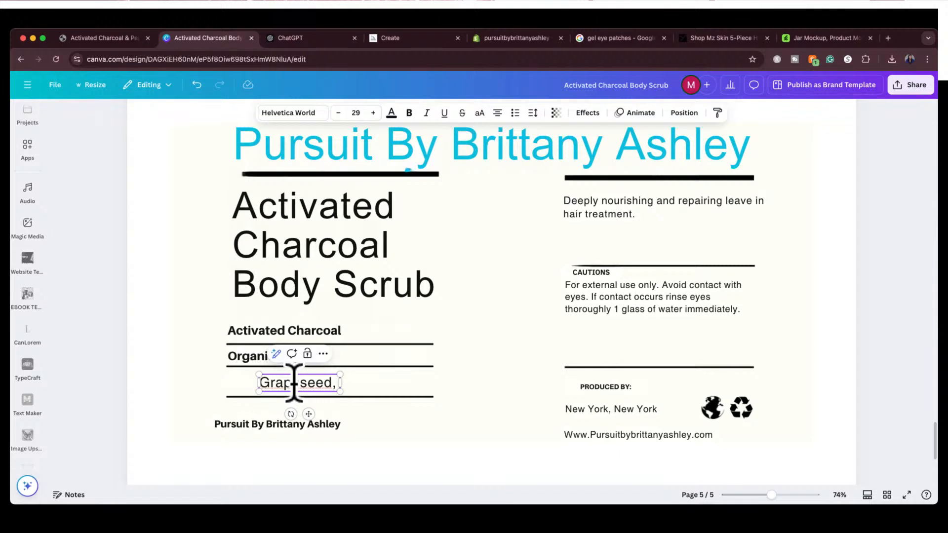
{"action": "type", "text": " Argan"}
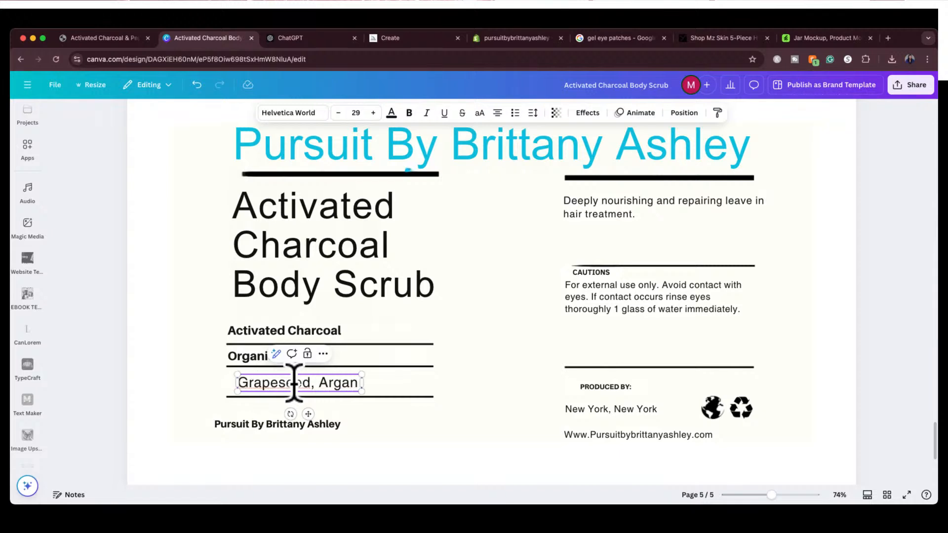
{"action": "type", "text": " & J"}
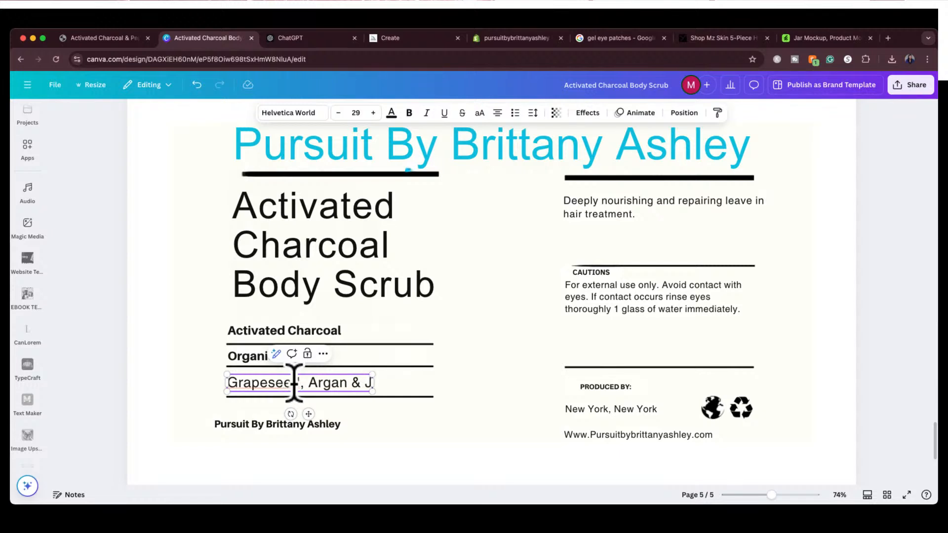
{"action": "type", "text": "o"}
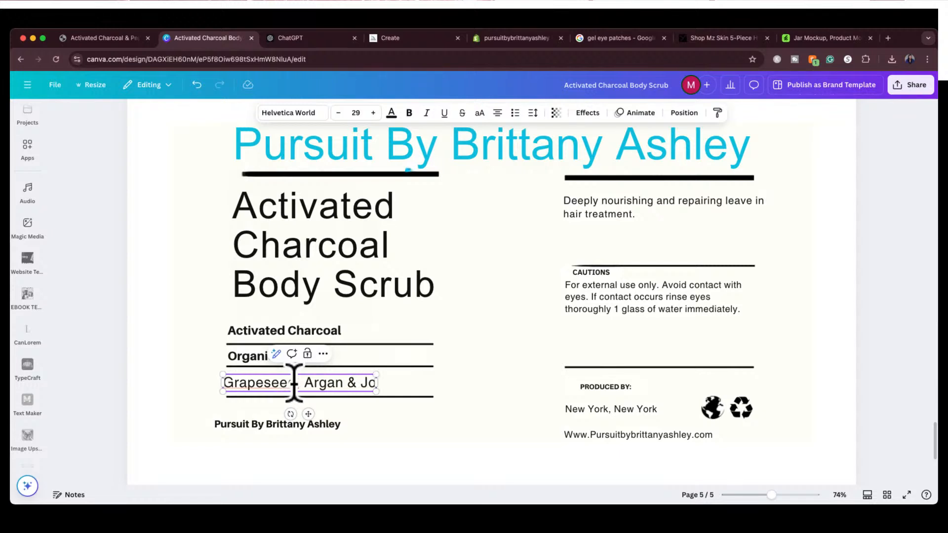
{"action": "type", "text": "jo"}
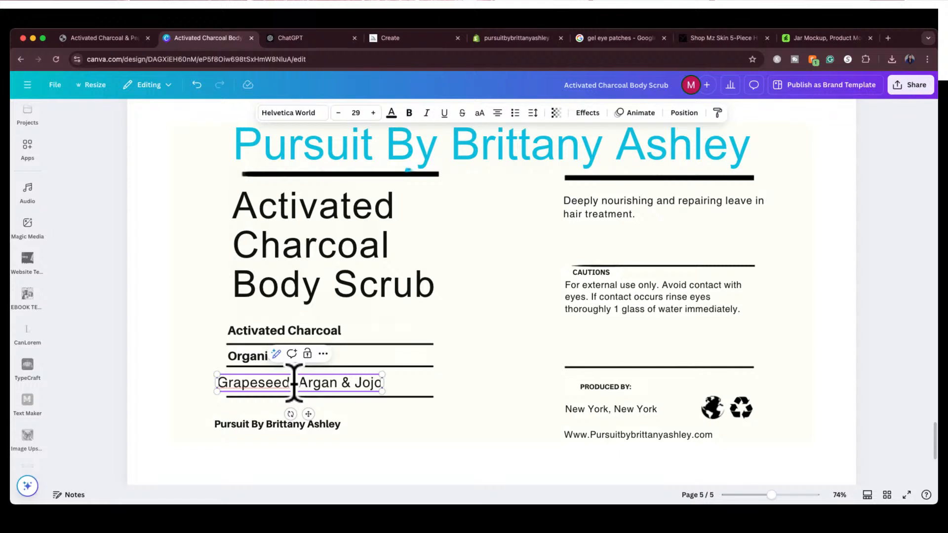
{"action": "type", "text": "bad Oil"}
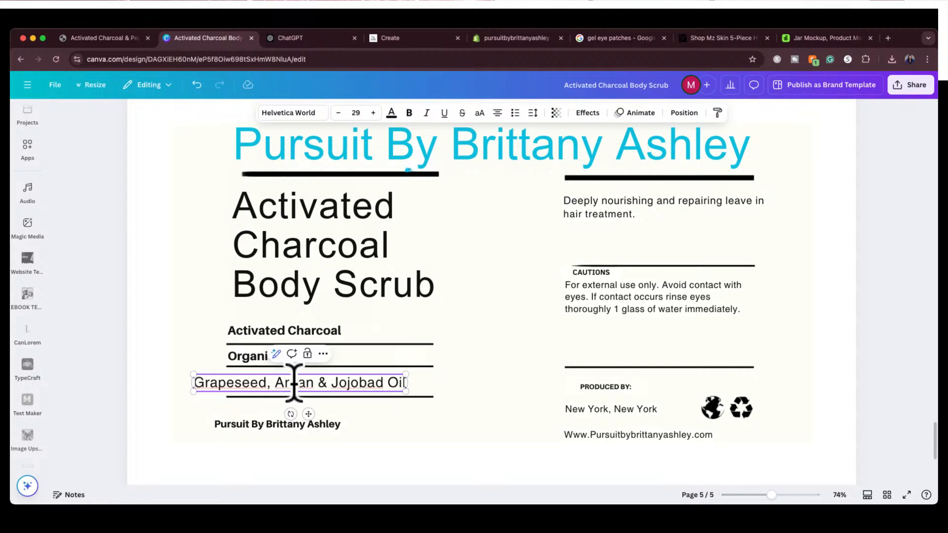
{"action": "key", "text": "BackSpace"}
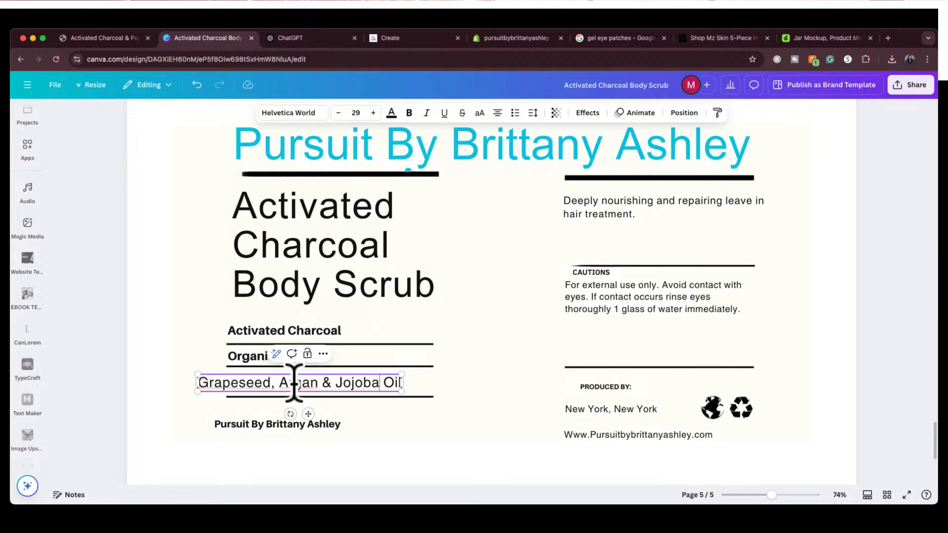
{"action": "left_click", "coordinate": [195, 423]}
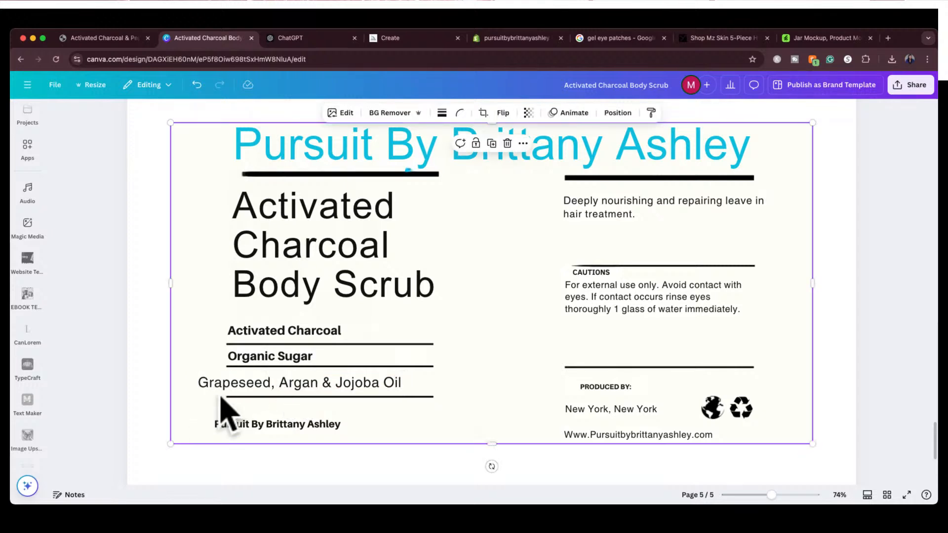
{"action": "left_click_drag", "start_coordinate": [227, 392], "coordinate": [253, 386]}
Change the Grapeseed, Argan & Jojoba Oil line to the Aileron Heavy font at size 25.2
{"action": "left_click", "coordinate": [254, 360]}
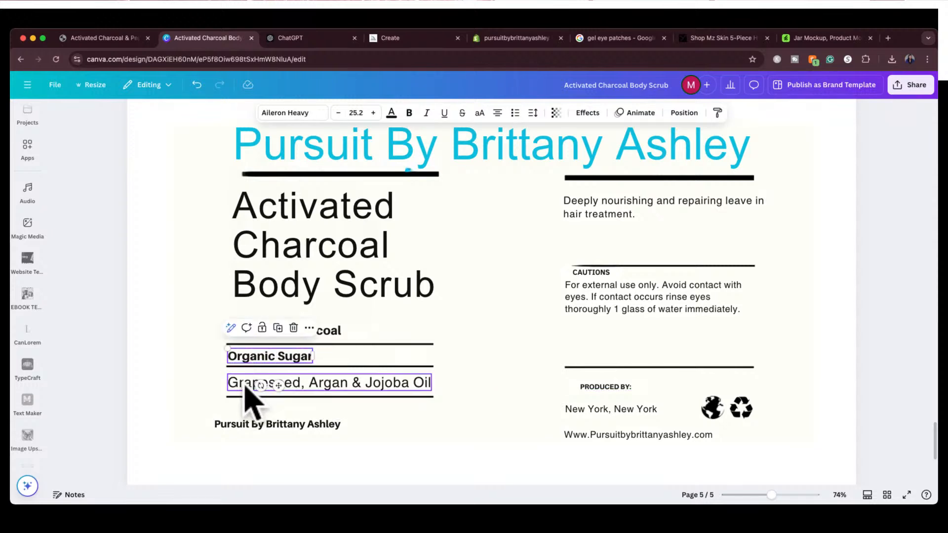
{"action": "double_click", "coordinate": [247, 392]}
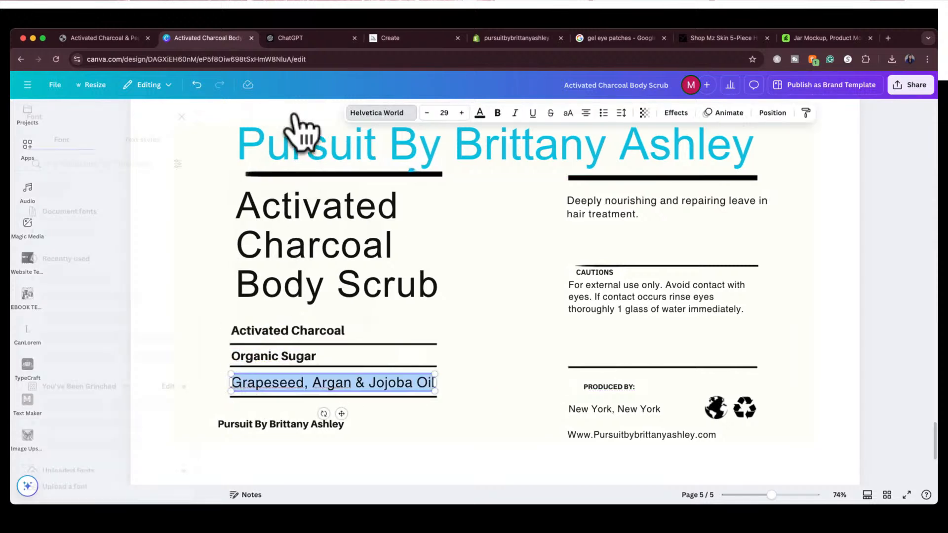
{"action": "left_click", "coordinate": [294, 113]}
{"action": "left_click", "coordinate": [139, 230]}
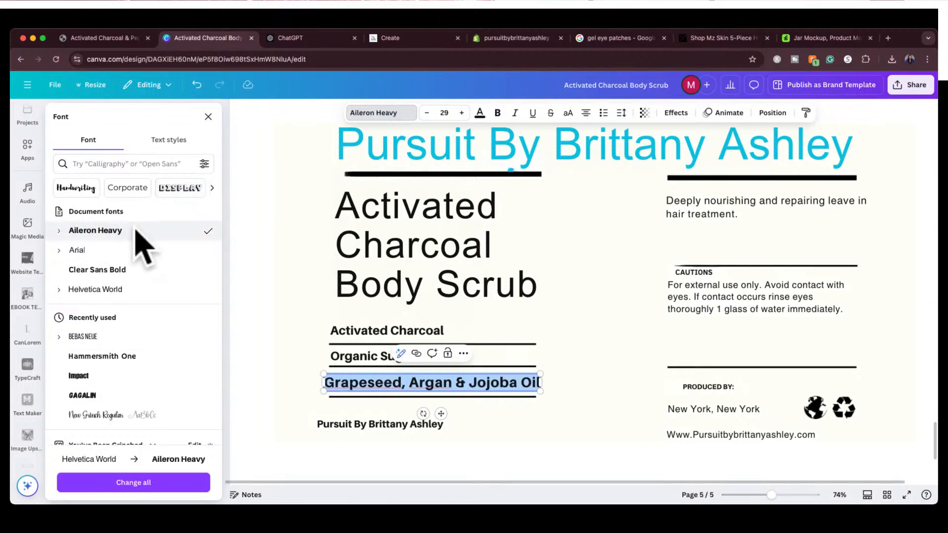
{"action": "left_click", "coordinate": [365, 358]}
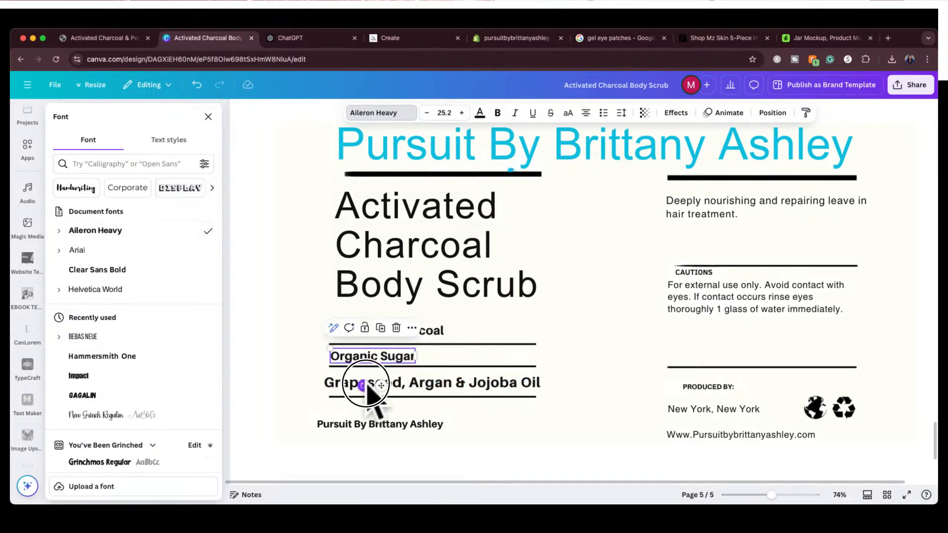
{"action": "left_click", "coordinate": [415, 387]}
{"action": "left_click", "coordinate": [415, 384]}
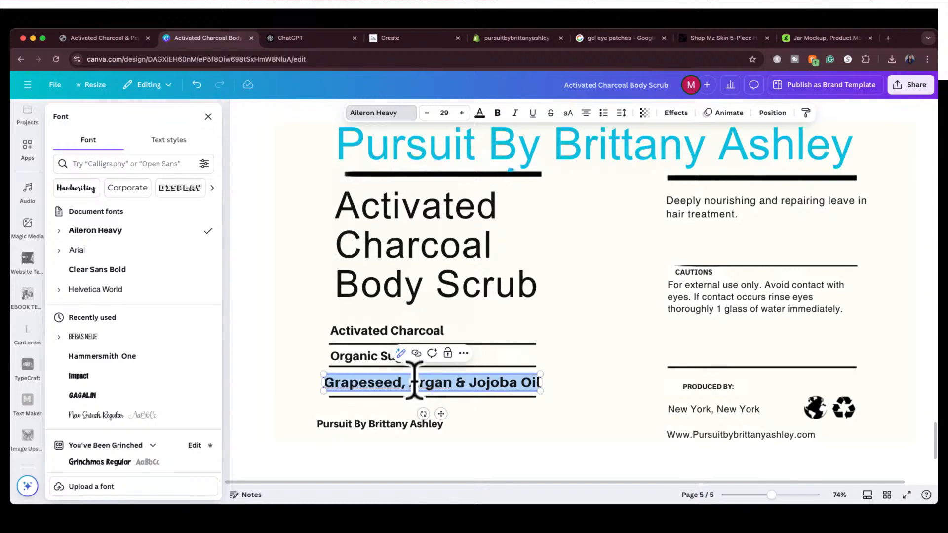
{"action": "left_click", "coordinate": [439, 112]}
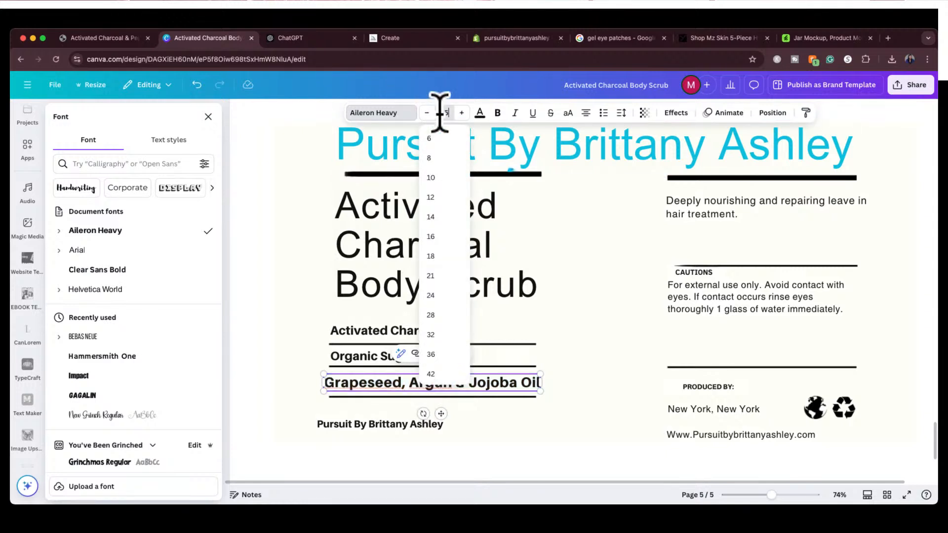
{"action": "left_click", "coordinate": [440, 112]}
{"action": "left_click", "coordinate": [480, 355]}
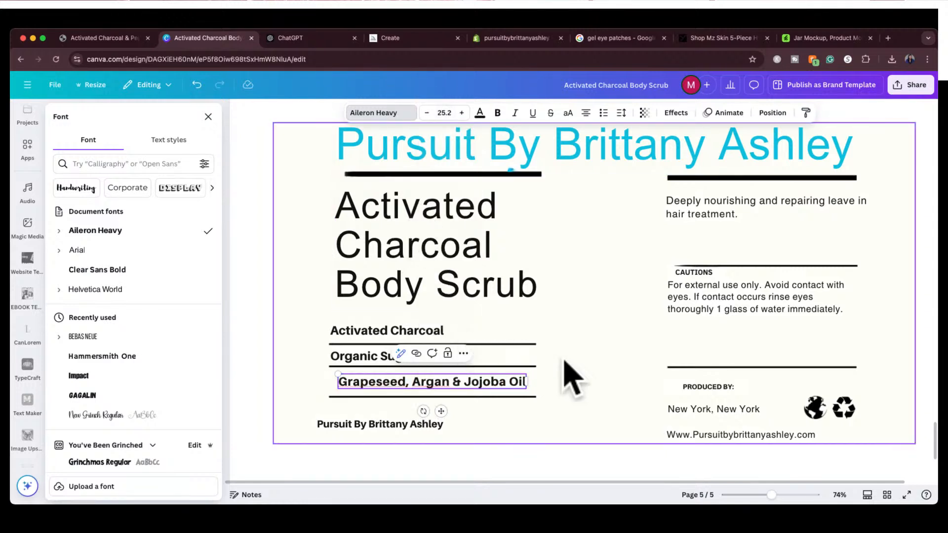
Align the Grapeseed, Argan & Jojoba Oil line and the small brand name below it with the start of the ingredient lines
{"action": "left_click", "coordinate": [358, 385]}
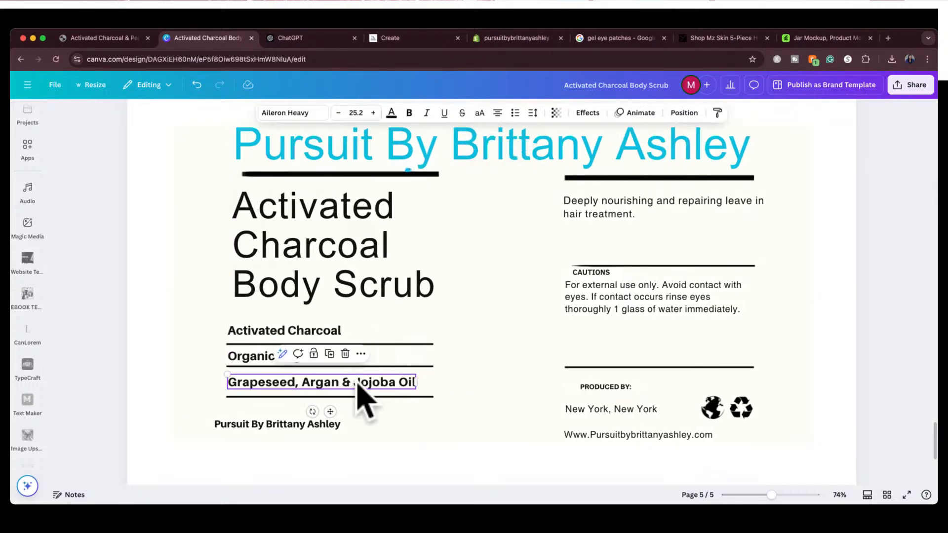
{"action": "left_click", "coordinate": [455, 369]}
{"action": "mouse_move", "coordinate": [277, 425]}
{"action": "left_mouse_down"}
{"action": "mouse_move", "coordinate": [290, 440]}
{"action": "mouse_move", "coordinate": [291, 414]}
{"action": "left_mouse_up"}
Select and copy the full Activated Charcoal Body Scrub title text on the label
{"action": "scroll", "coordinate": [563, 276], "scroll_direction": "up", "scroll_amount": 2}
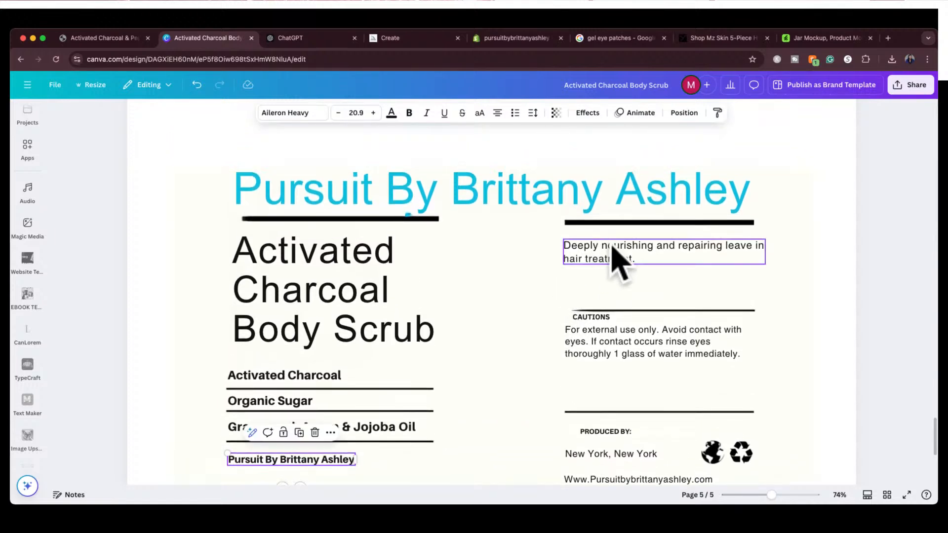
{"action": "left_click", "coordinate": [352, 323]}
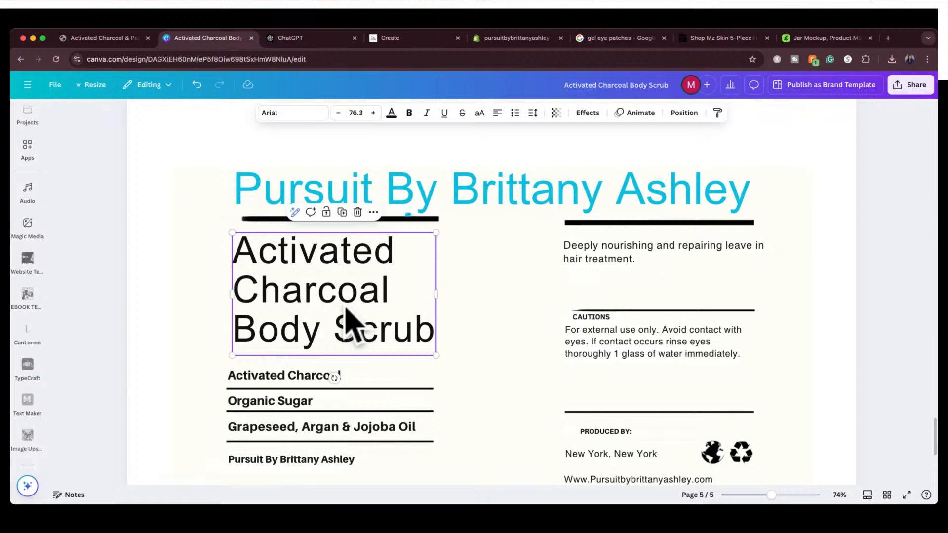
{"action": "double_click", "coordinate": [346, 306]}
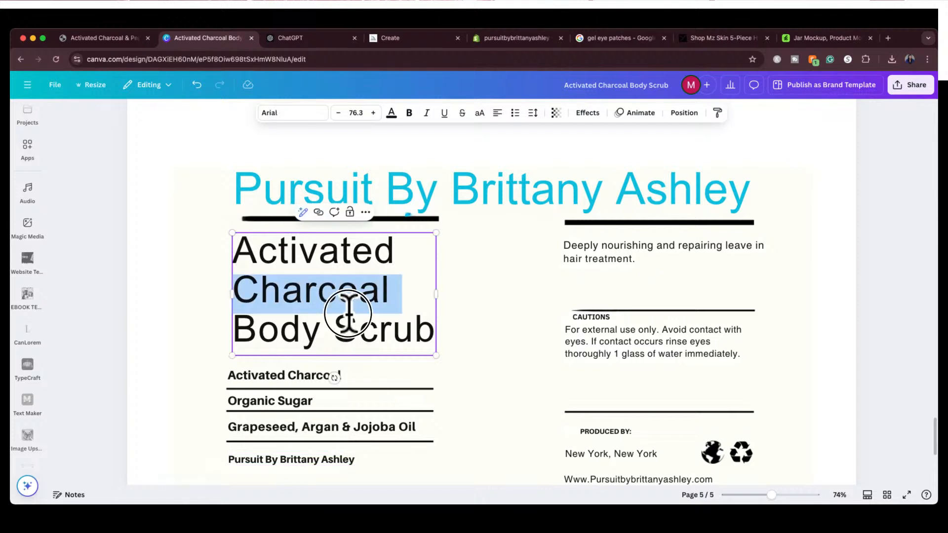
{"action": "triple_click", "coordinate": [349, 314]}
{"action": "left_click", "coordinate": [251, 252]}
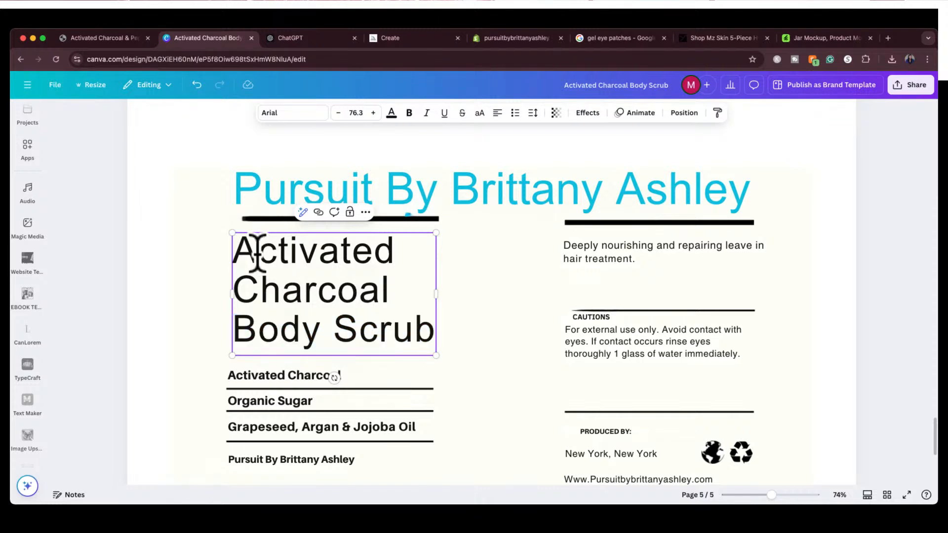
{"action": "left_click", "coordinate": [235, 247]}
{"action": "left_click_drag", "start_coordinate": [235, 247], "coordinate": [427, 329]}
{"action": "key", "text": "super+c"}
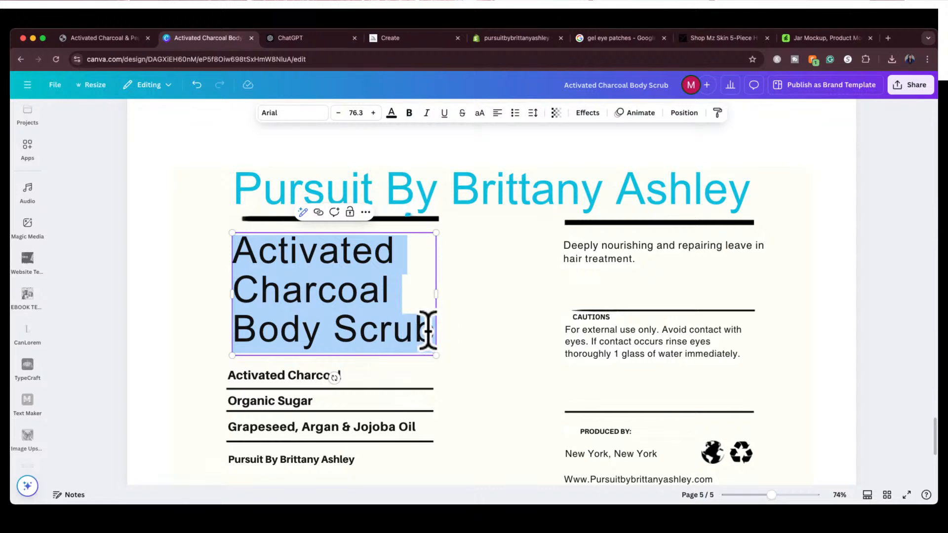
Switch to ChatGPT and send "give me a short product label description for this:" followed by the copied Activated Charcoal Body Scrub title
{"action": "left_click", "coordinate": [314, 38]}
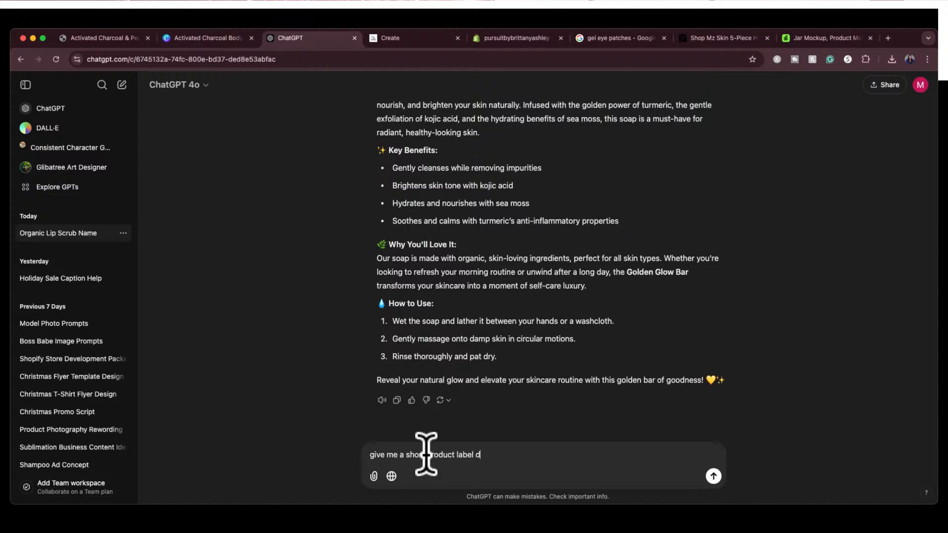
{"action": "type", "text": "escription for this:"}
{"action": "key", "text": "super+v"}
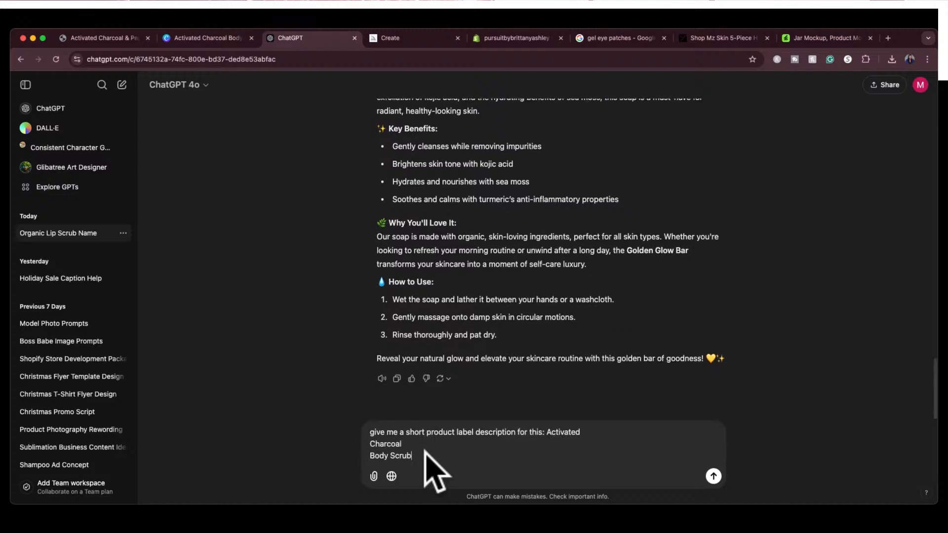
{"action": "key", "text": "Return"}
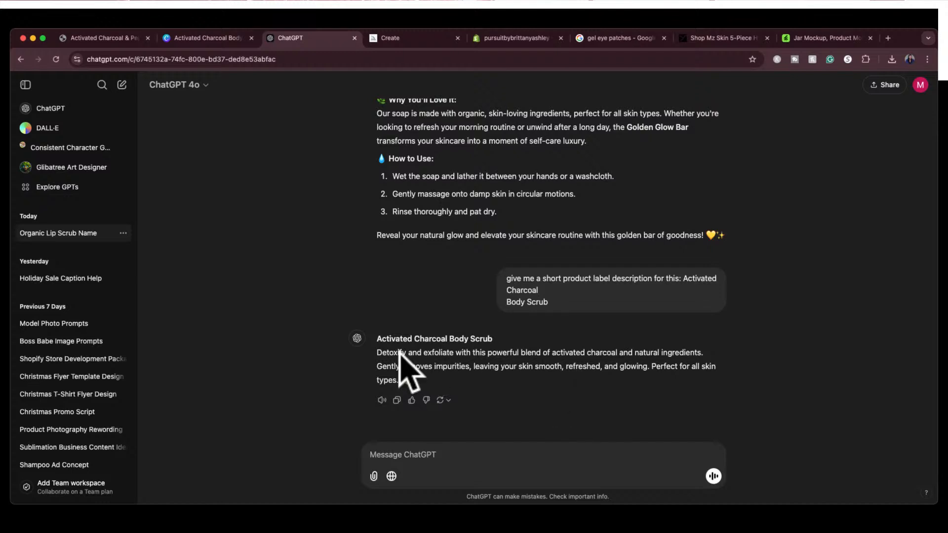
Copy the generated scrub description from ChatGPT and replace the hair treatment text on the Canva label with it
{"action": "left_click_drag", "start_coordinate": [377, 350], "coordinate": [398, 376]}
{"action": "key", "text": "super+c"}
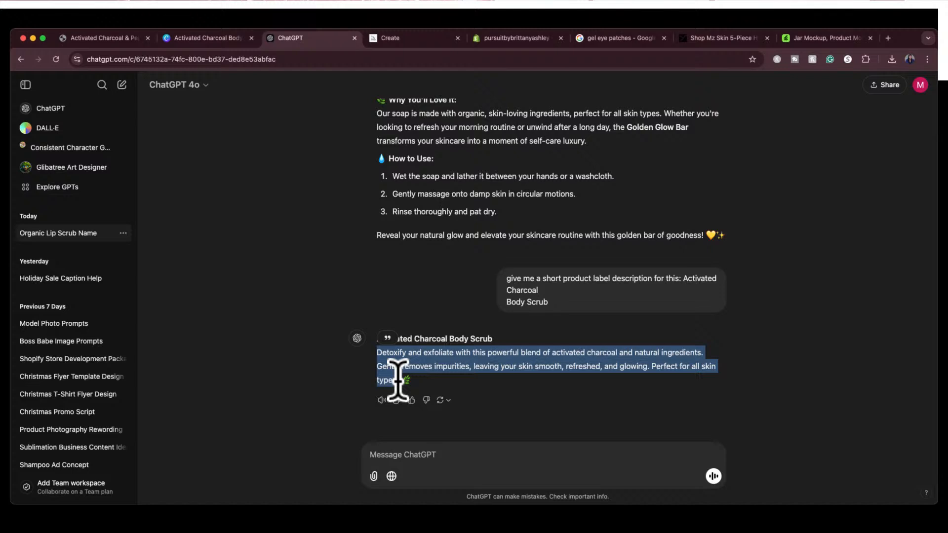
{"action": "left_click", "coordinate": [212, 37]}
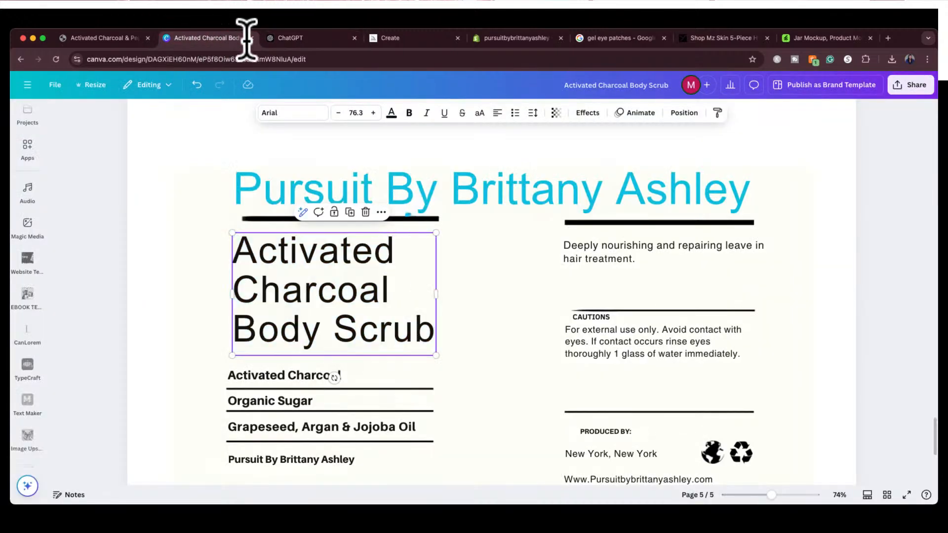
{"action": "left_click", "coordinate": [612, 260]}
{"action": "double_click", "coordinate": [610, 258]}
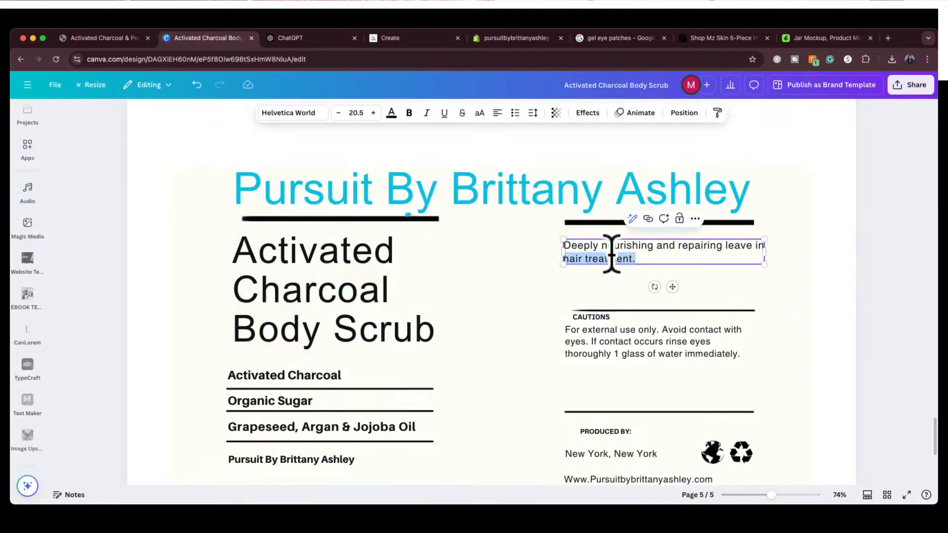
{"action": "triple_click", "coordinate": [612, 254]}
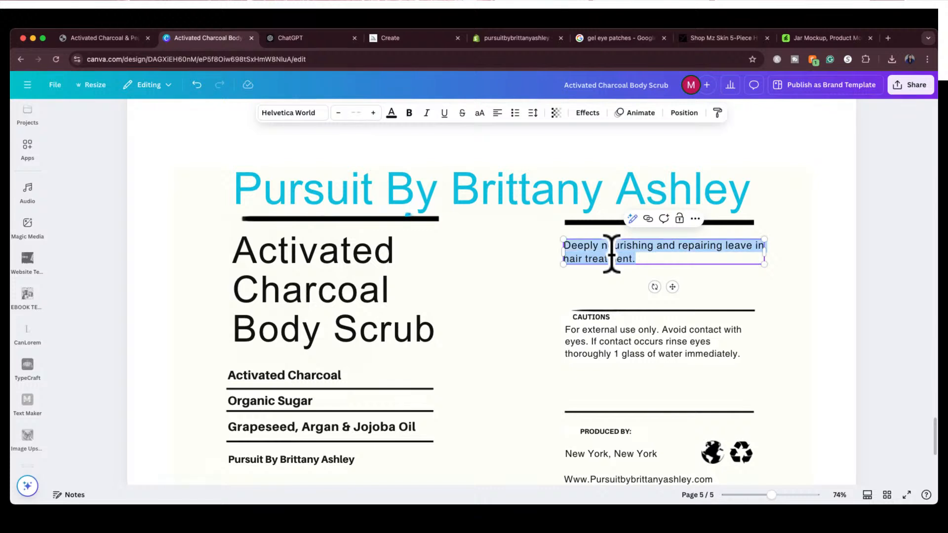
{"action": "key", "text": "super+v"}
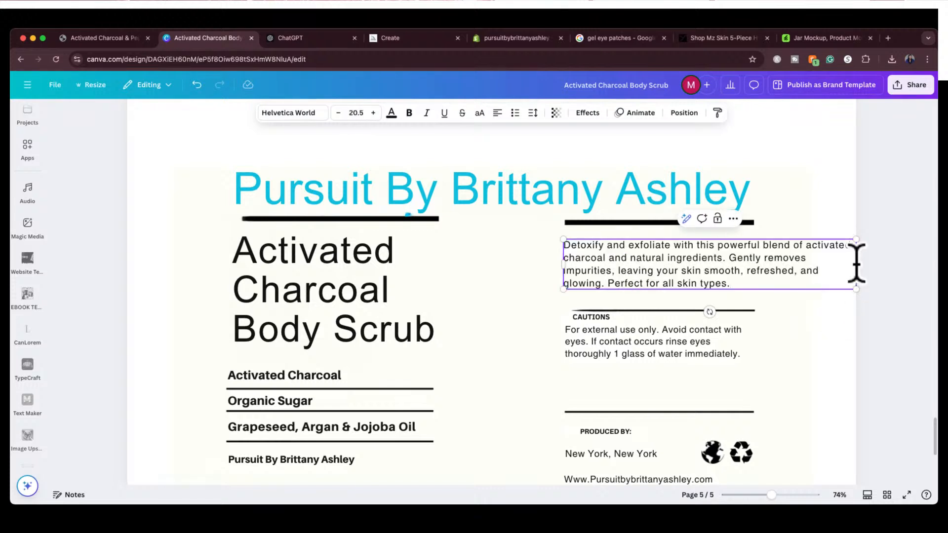
Narrow the description text box to the width of its column and move it up between the two divider lines
{"action": "left_click_drag", "start_coordinate": [858, 264], "coordinate": [755, 269]}
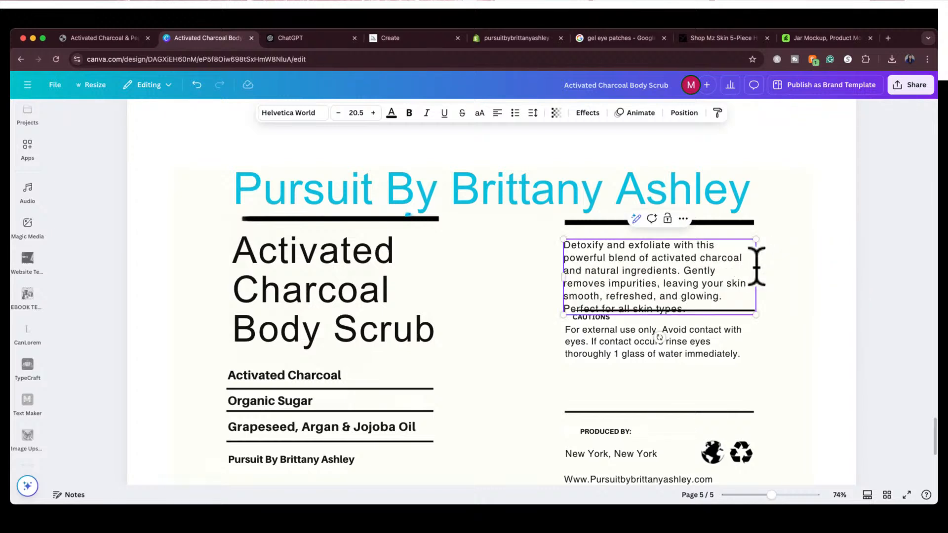
{"action": "left_click", "coordinate": [772, 243]}
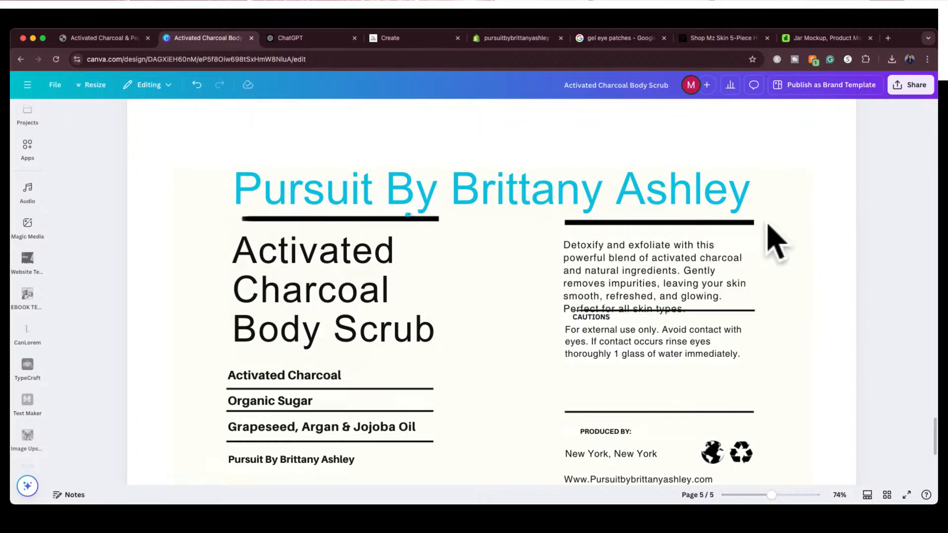
{"action": "left_click", "coordinate": [665, 269]}
{"action": "left_click_drag", "start_coordinate": [665, 269], "coordinate": [663, 259]}
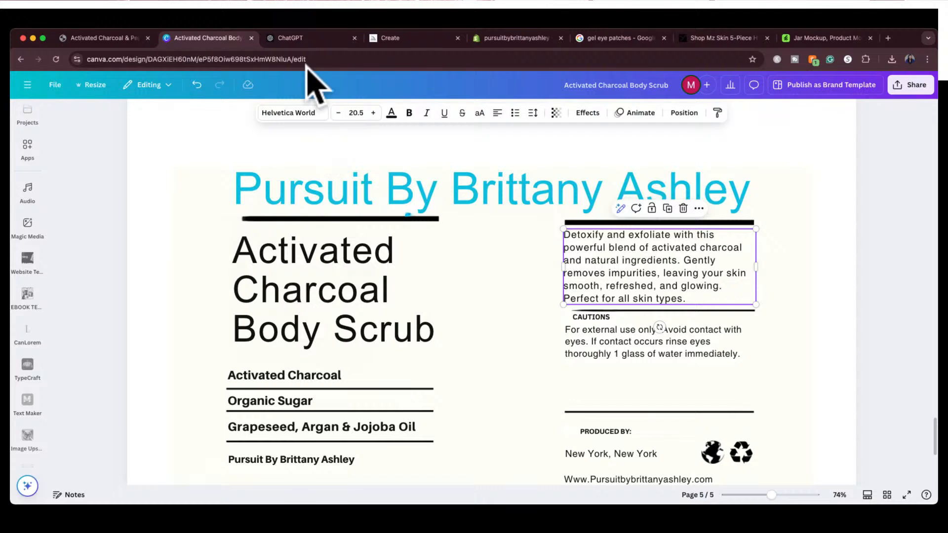
Switch to ChatGPT and send "give me a short label description for cautions"
{"action": "left_click", "coordinate": [312, 39]}
{"action": "left_click", "coordinate": [435, 455]}
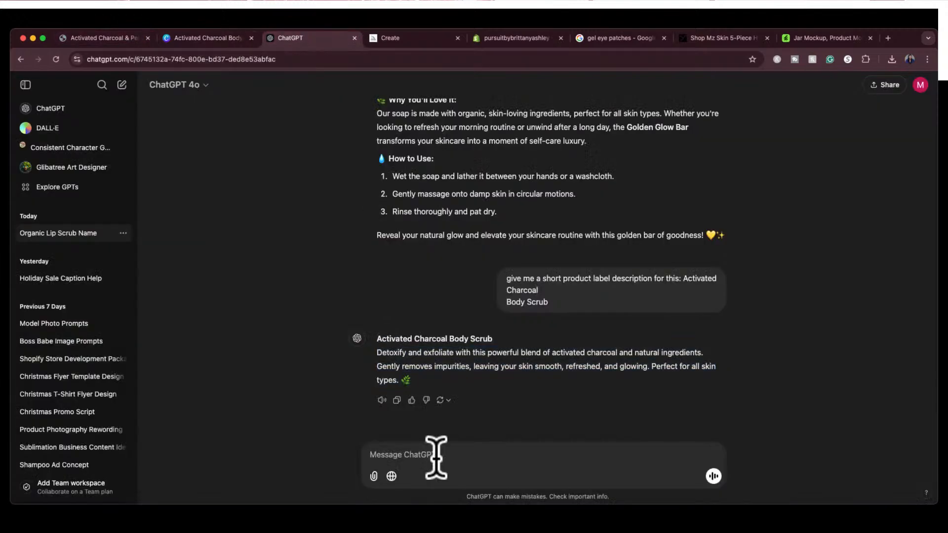
{"action": "type", "text": "give me a short label description for cautions"}
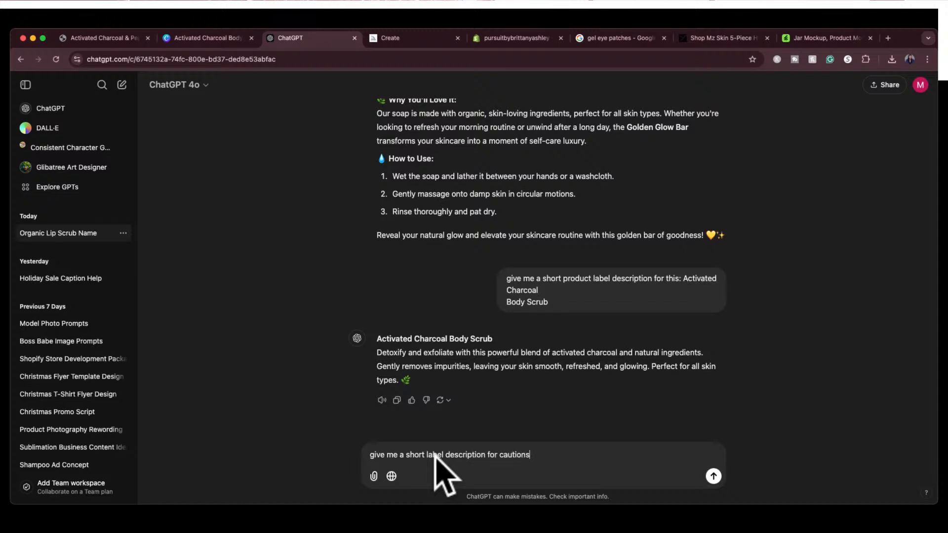
{"action": "key", "text": "Return"}
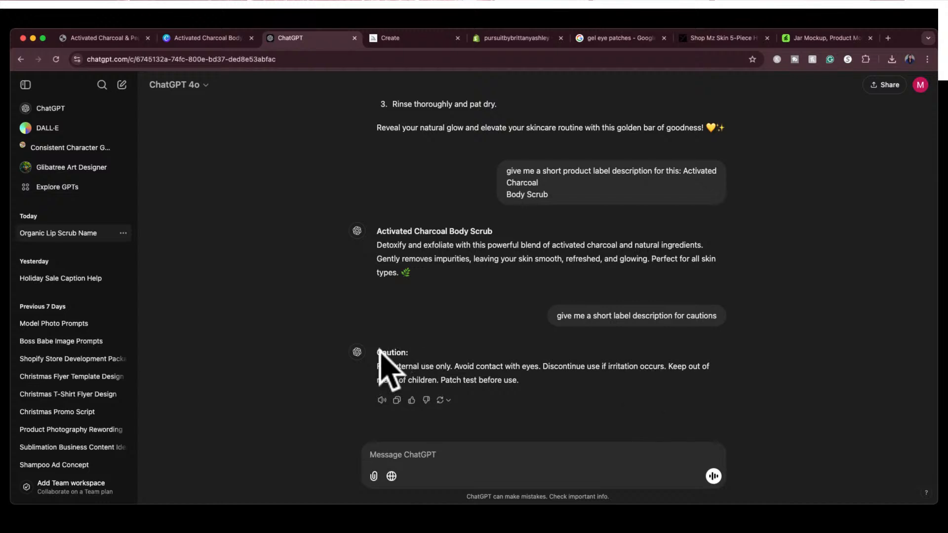
Copy ChatGPT's full Caution text, then on the Canva label delete the CAUTIONS heading and replace the old warning paragraph with the copied text
{"action": "left_click_drag", "start_coordinate": [377, 351], "coordinate": [521, 385]}
{"action": "key", "text": "super+c"}
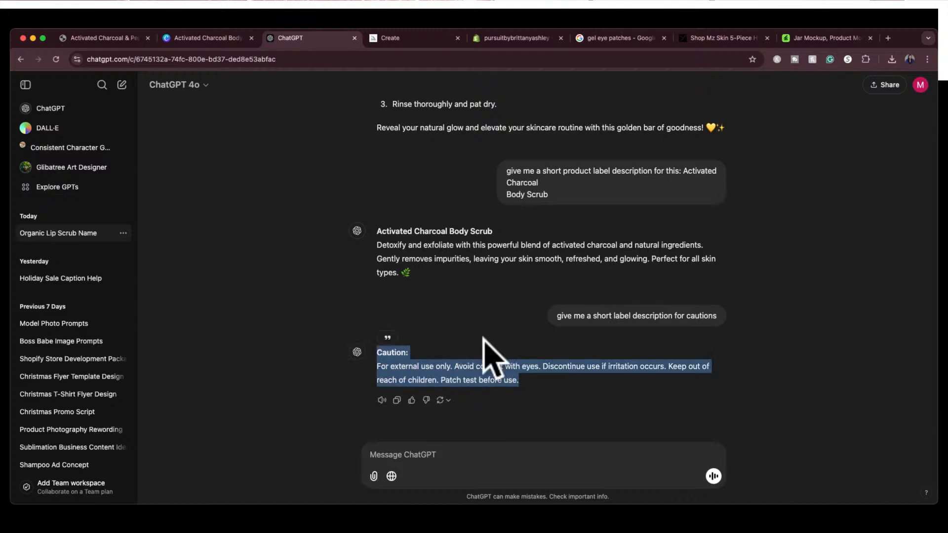
{"action": "left_click", "coordinate": [225, 40]}
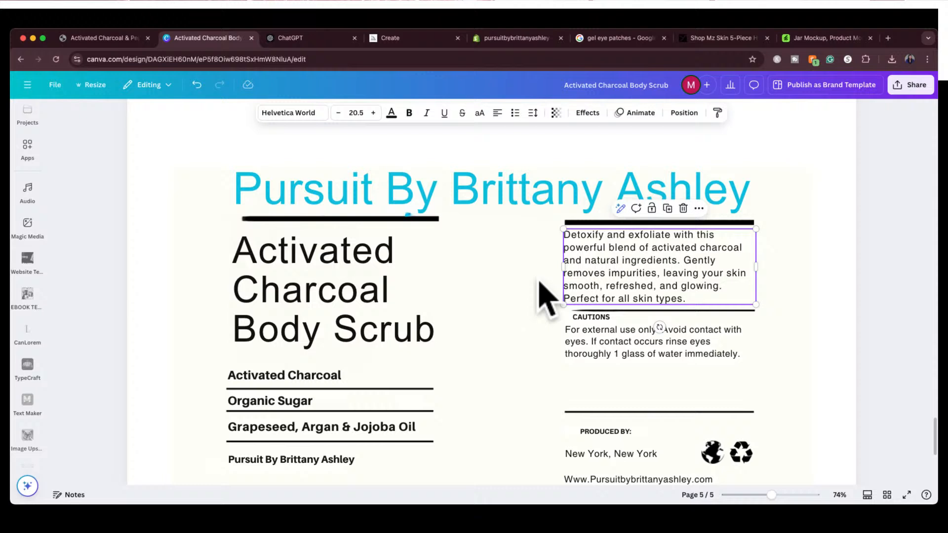
{"action": "left_click", "coordinate": [594, 318]}
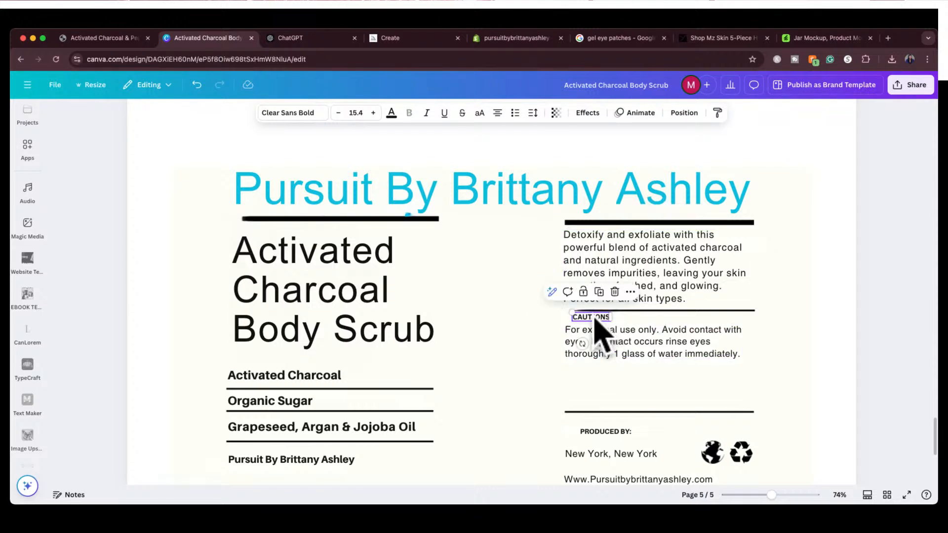
{"action": "key", "text": "Delete"}
{"action": "left_click", "coordinate": [603, 340]}
{"action": "double_click", "coordinate": [603, 344]}
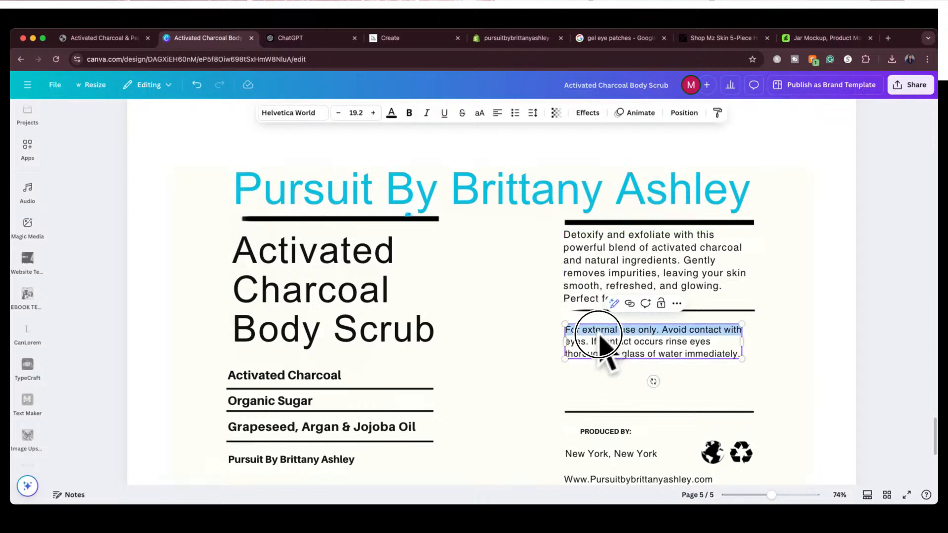
{"action": "left_click", "coordinate": [686, 339]}
{"action": "triple_click", "coordinate": [688, 341]}
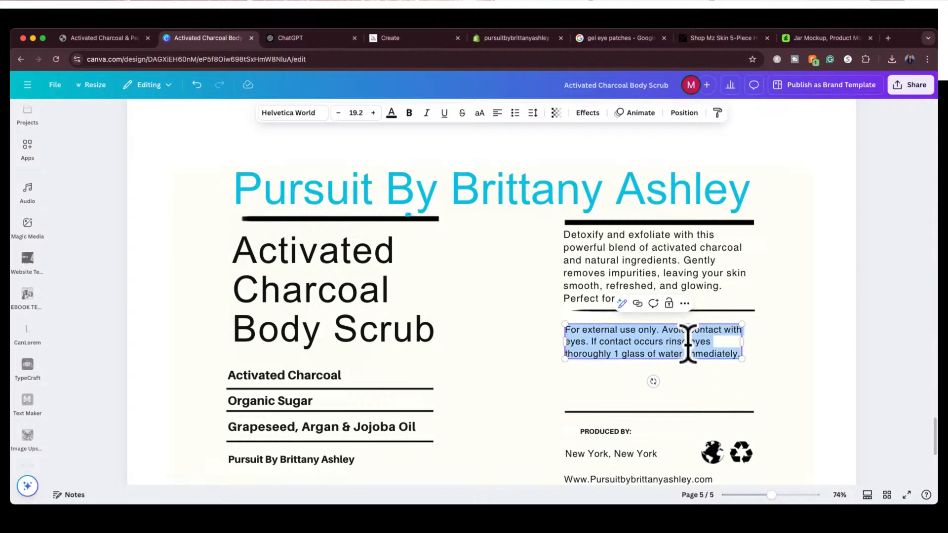
{"action": "key", "text": "super+v"}
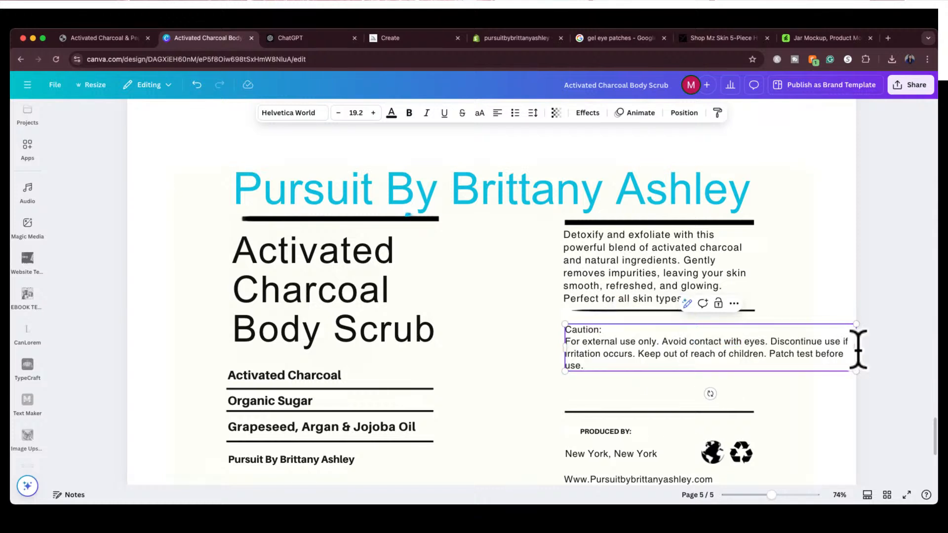
Narrow the Caution text box to the column width and move it up just below the divider line
{"action": "left_click_drag", "start_coordinate": [859, 348], "coordinate": [758, 352]}
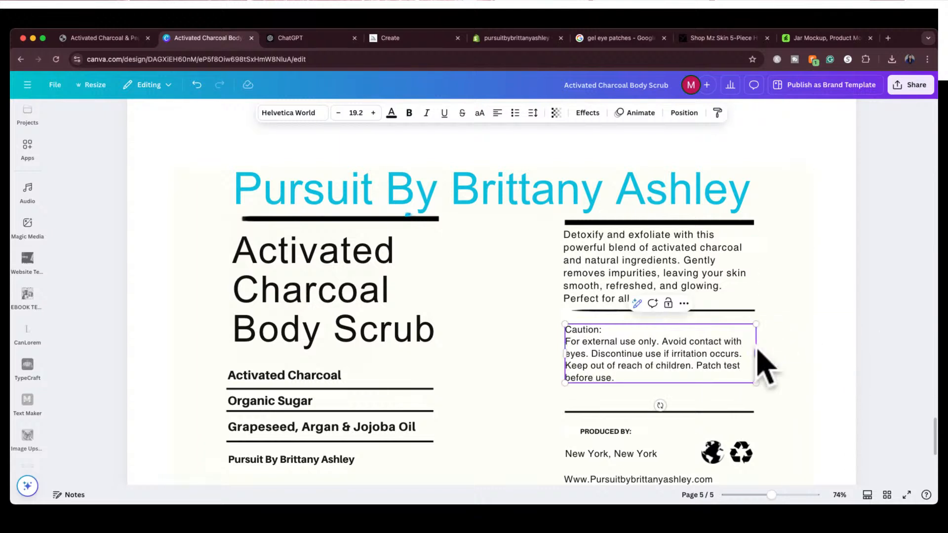
{"action": "left_click", "coordinate": [606, 318]}
{"action": "left_click", "coordinate": [599, 348]}
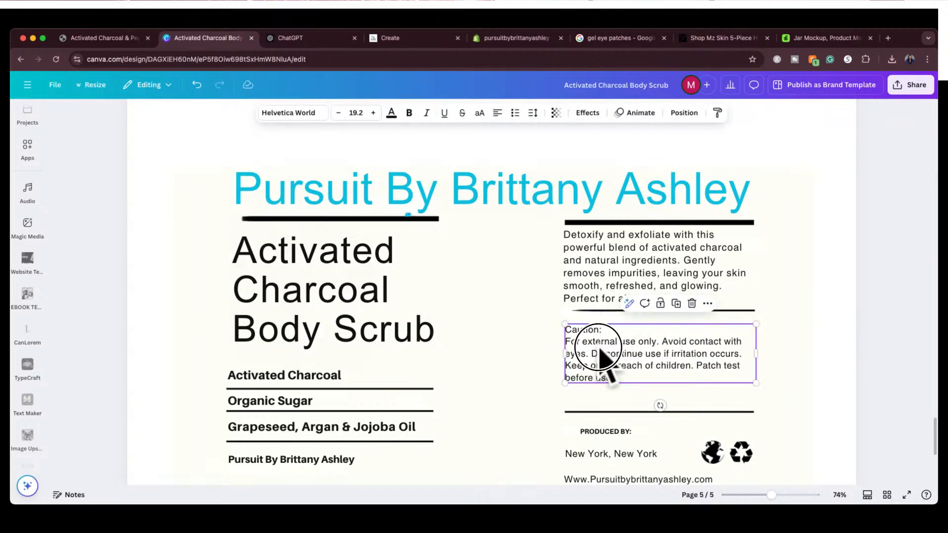
{"action": "left_click_drag", "start_coordinate": [594, 351], "coordinate": [593, 341]}
Set the Caution text to font size 20.5, matching the description paragraph
{"action": "left_click", "coordinate": [602, 258]}
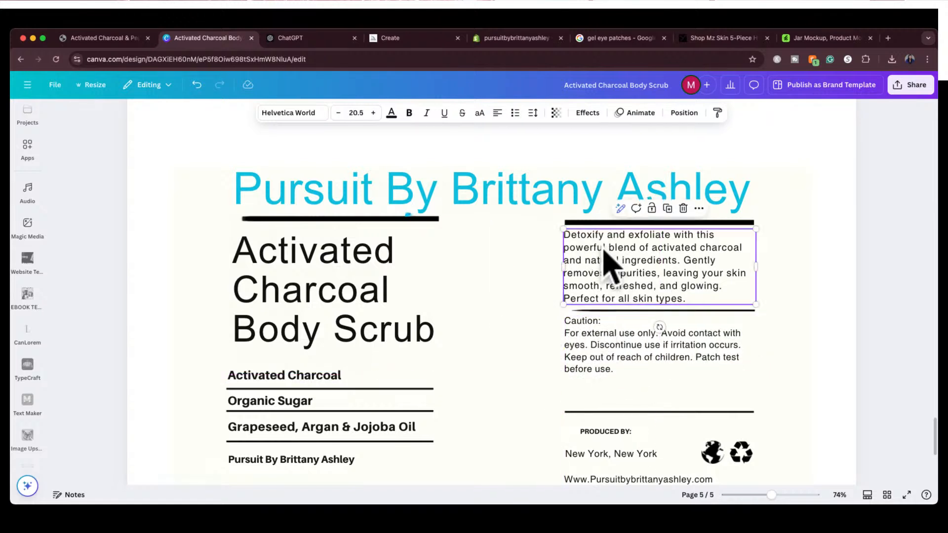
{"action": "left_click", "coordinate": [606, 351]}
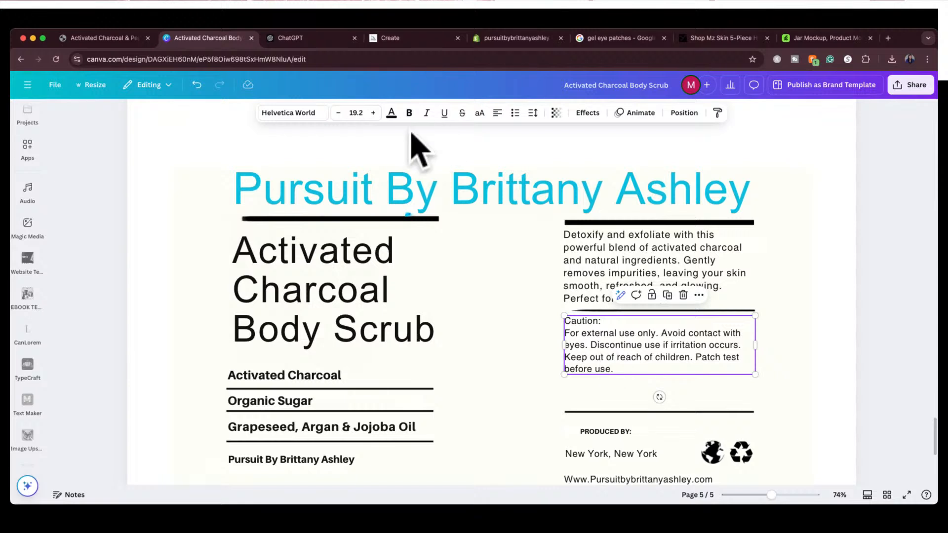
{"action": "left_click", "coordinate": [356, 115]}
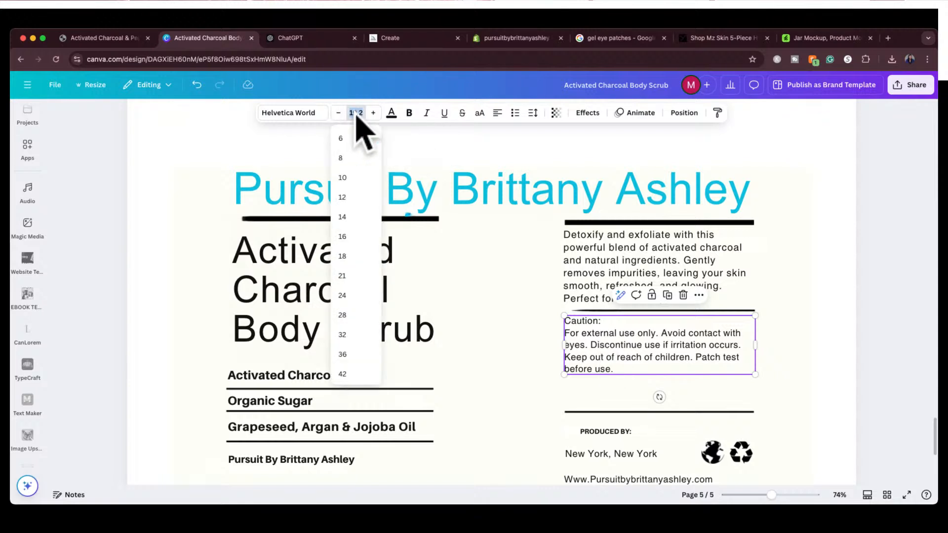
{"action": "type", "text": "20.5"}
{"action": "key", "text": "Return"}
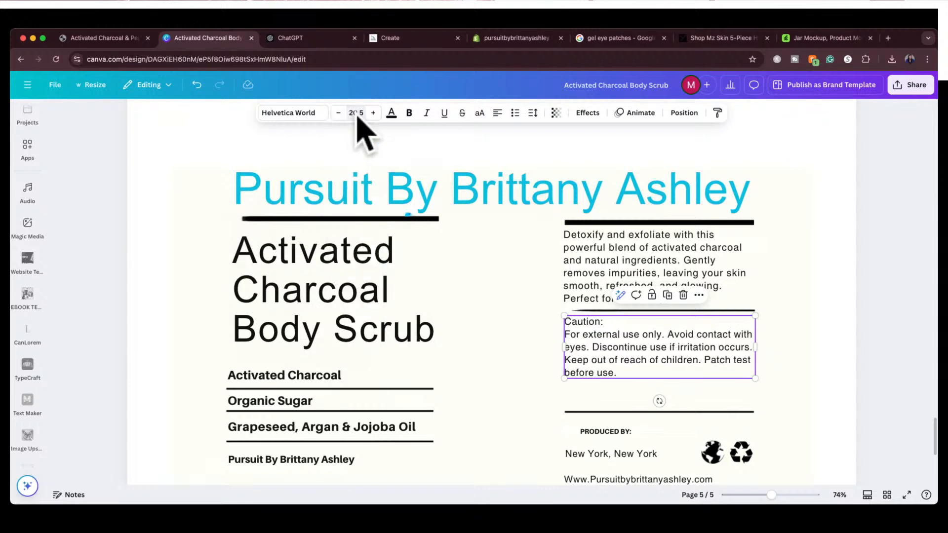
Change the Activated Charcoal Body Scrub title to the Aileron Heavy font and scale it down to size 73.8
{"action": "scroll", "coordinate": [302, 276], "scroll_direction": "down", "scroll_amount": 1}
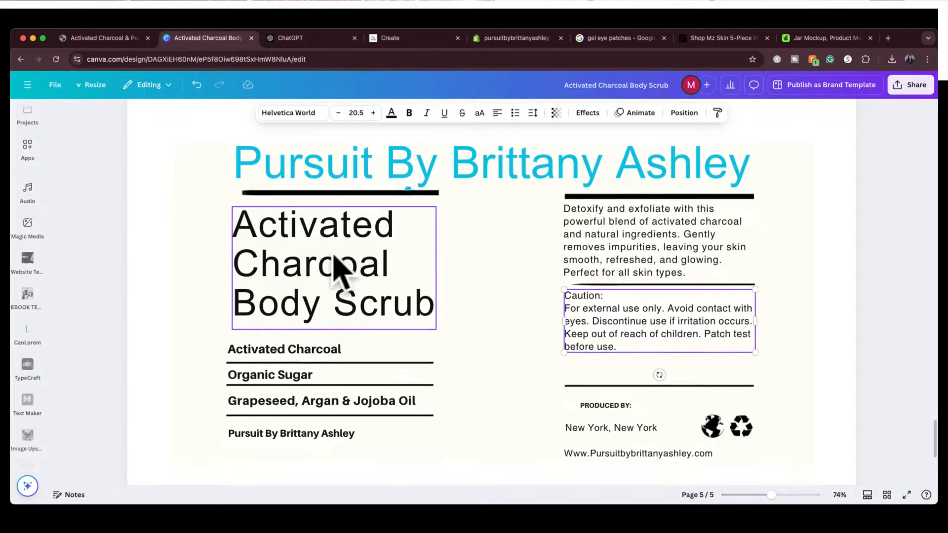
{"action": "left_click", "coordinate": [331, 285]}
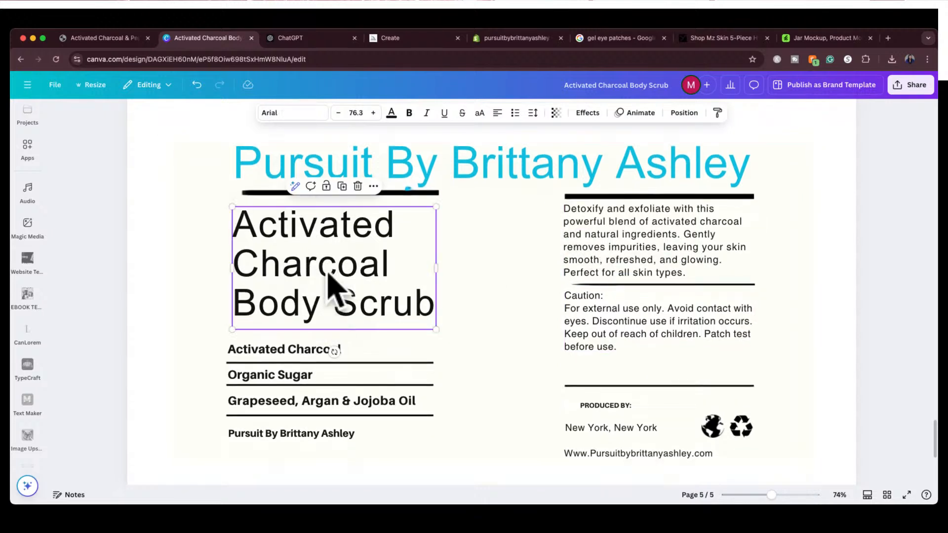
{"action": "left_click", "coordinate": [291, 351]}
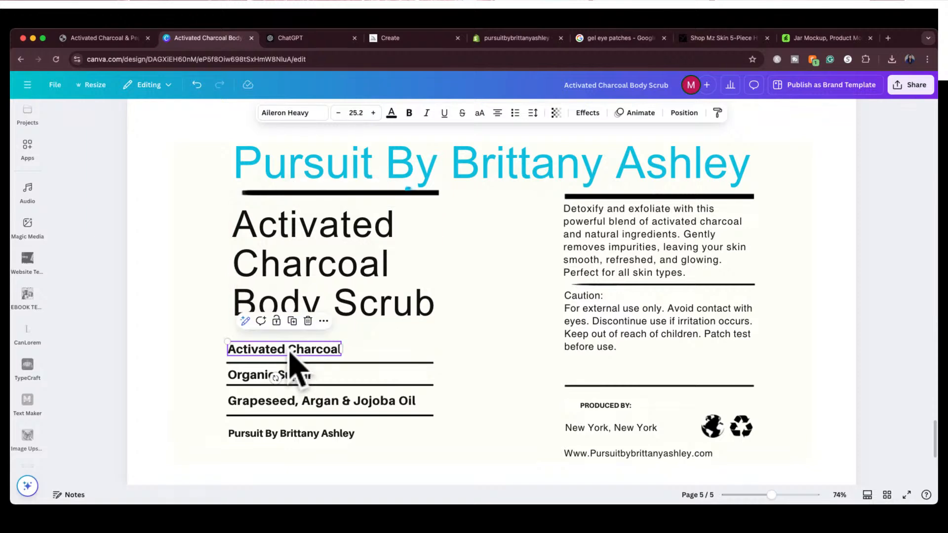
{"action": "left_click", "coordinate": [288, 266]}
{"action": "left_click", "coordinate": [267, 113]}
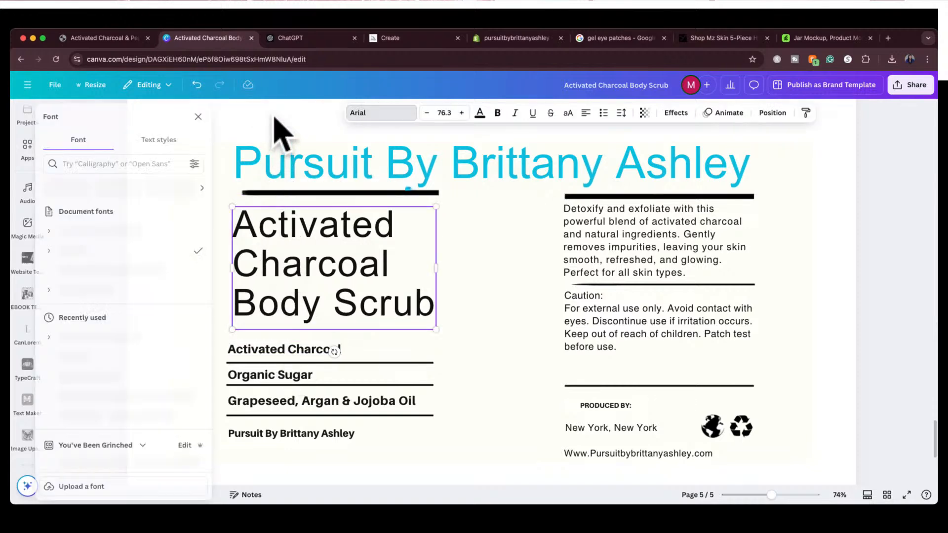
{"action": "left_click", "coordinate": [120, 230]}
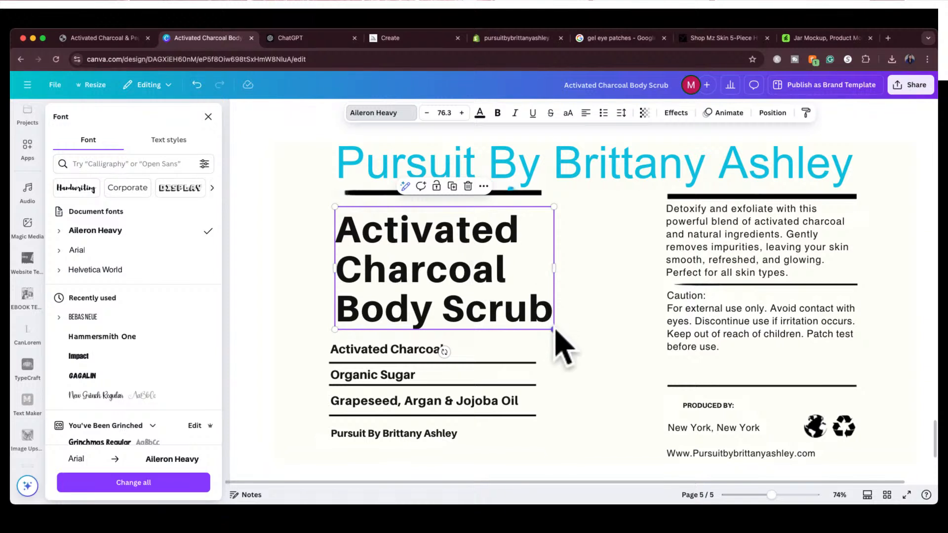
{"action": "left_click_drag", "start_coordinate": [554, 330], "coordinate": [545, 321]}
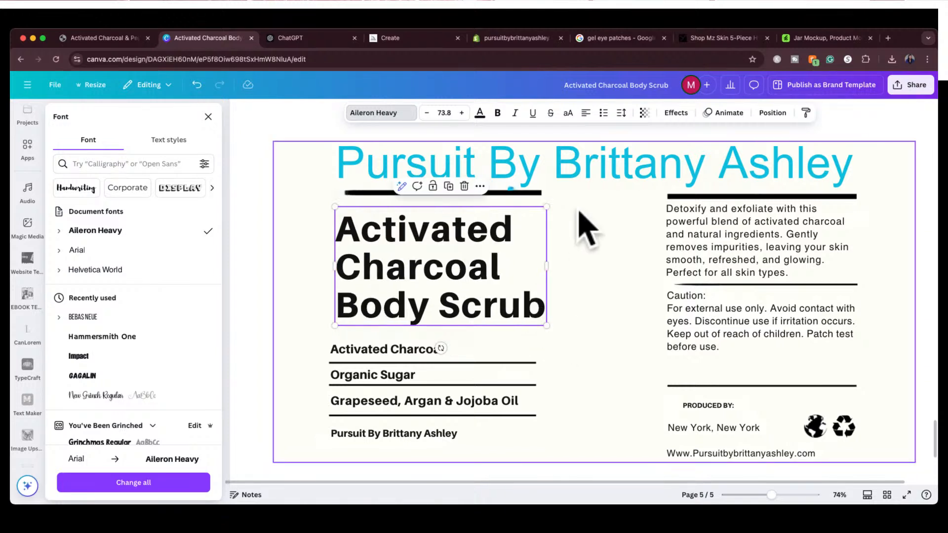
Change the large blue brand name to Aileron Heavy, align it with the start of the thick line, and shrink it to the label columns' outer edge
{"action": "left_click", "coordinate": [586, 169]}
{"action": "left_click", "coordinate": [373, 115]}
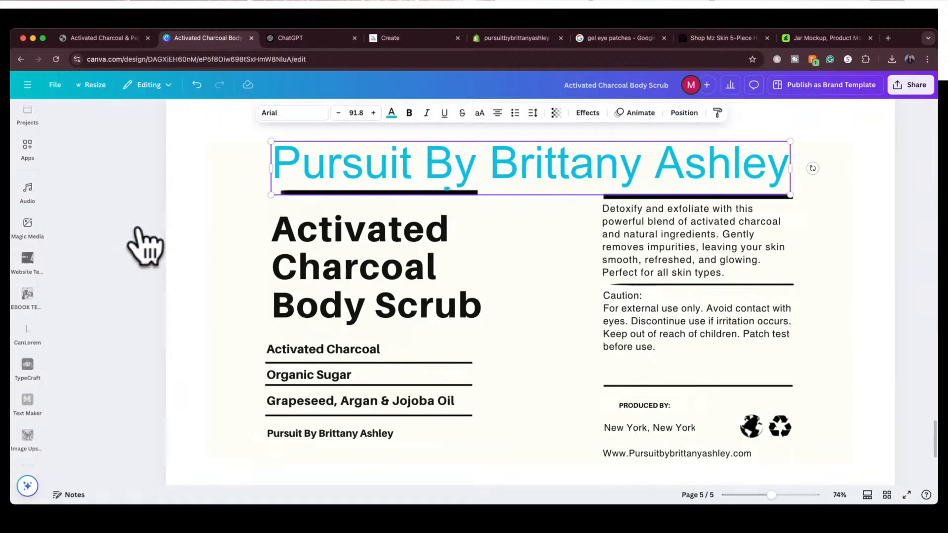
{"action": "left_click", "coordinate": [270, 113]}
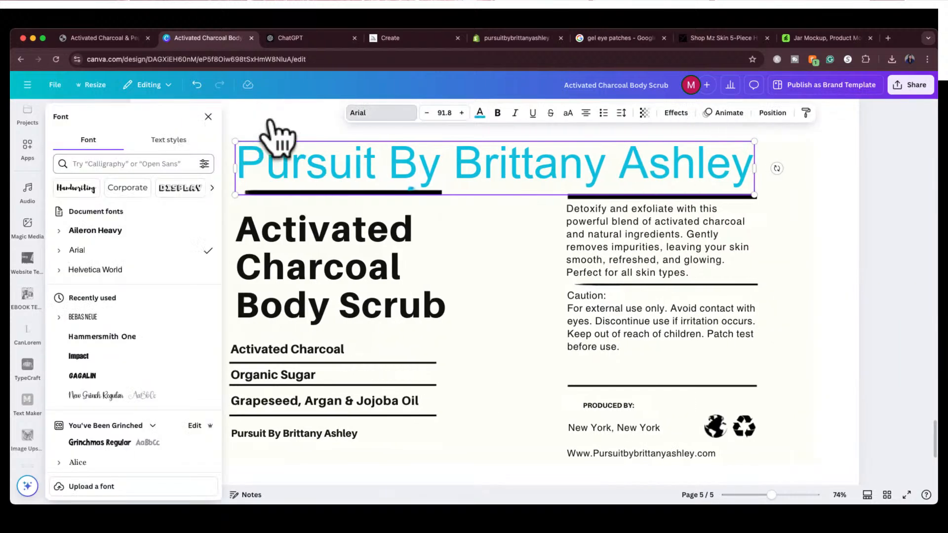
{"action": "left_click", "coordinate": [106, 231]}
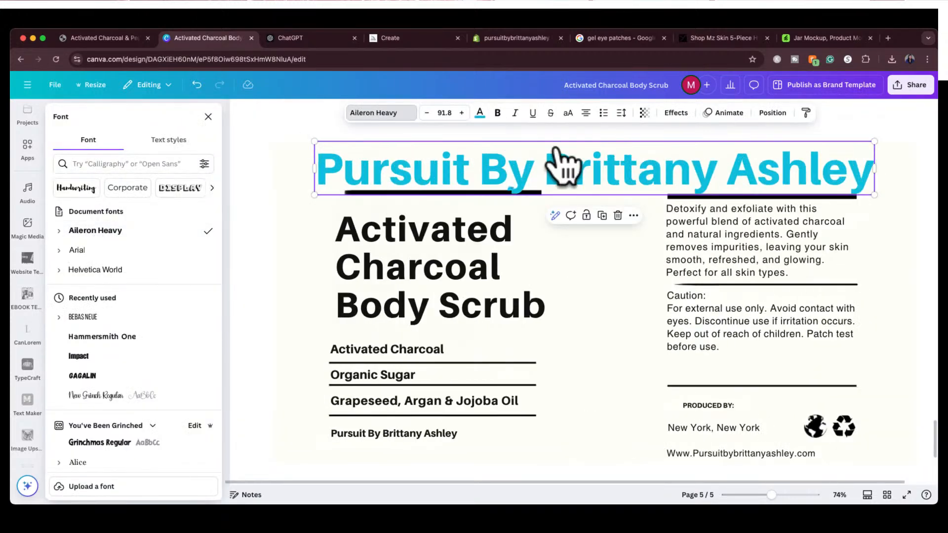
{"action": "left_click_drag", "start_coordinate": [776, 165], "coordinate": [810, 152]}
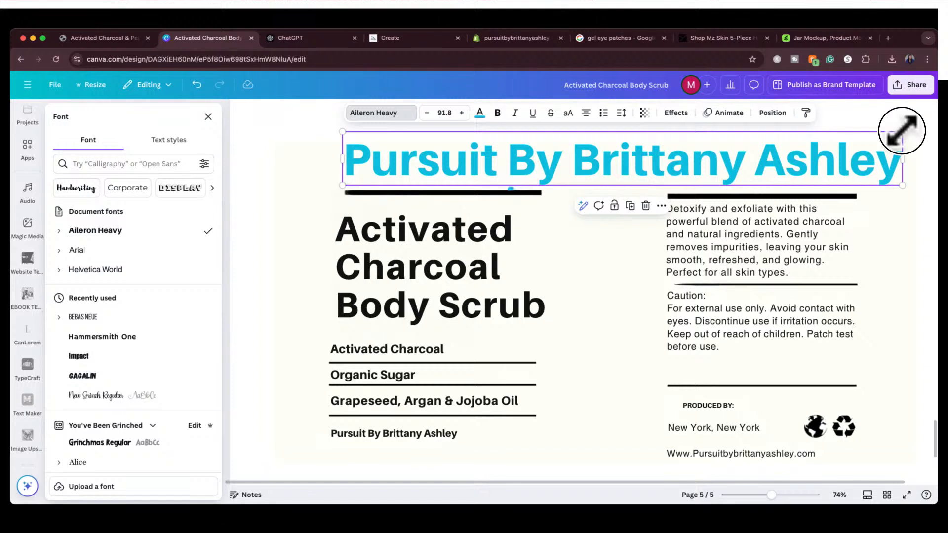
{"action": "left_click_drag", "start_coordinate": [901, 130], "coordinate": [853, 155]}
Change the product description paragraph on the label to the Aileron Heavy font
{"action": "left_click", "coordinate": [745, 257]}
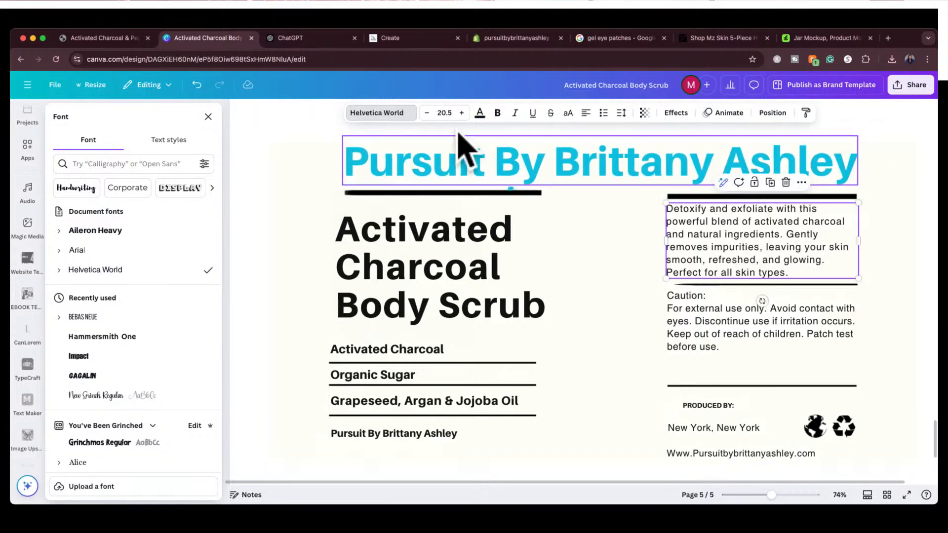
{"action": "left_click", "coordinate": [394, 118]}
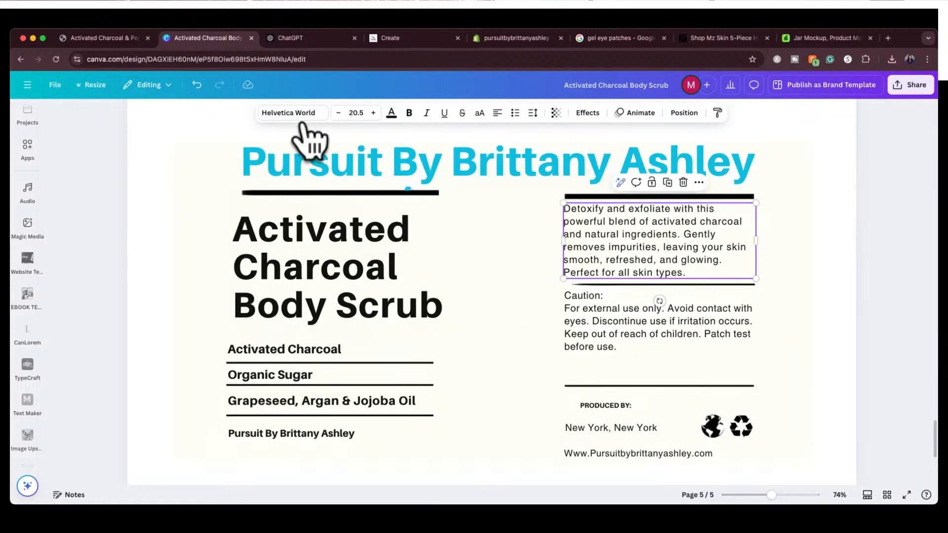
{"action": "left_click", "coordinate": [295, 115]}
{"action": "left_click", "coordinate": [140, 231]}
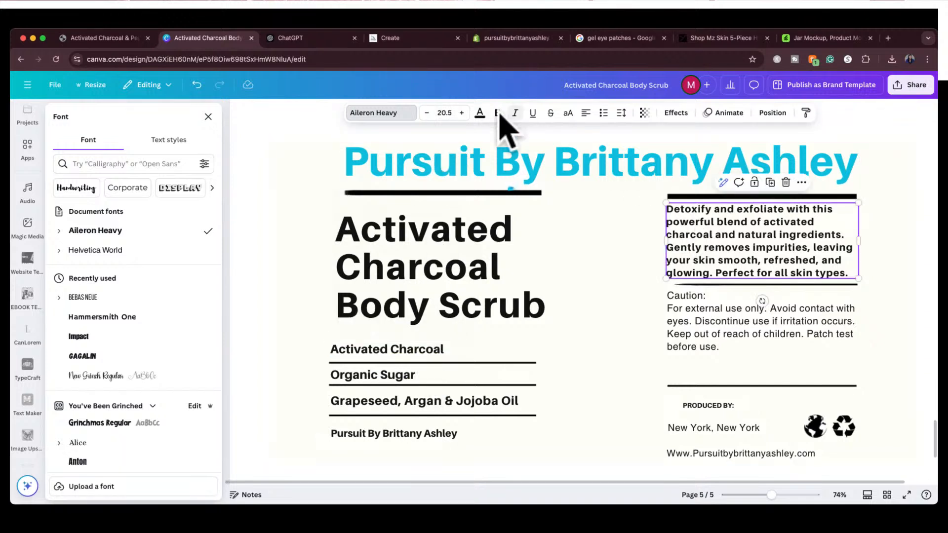
{"action": "left_click", "coordinate": [436, 113]}
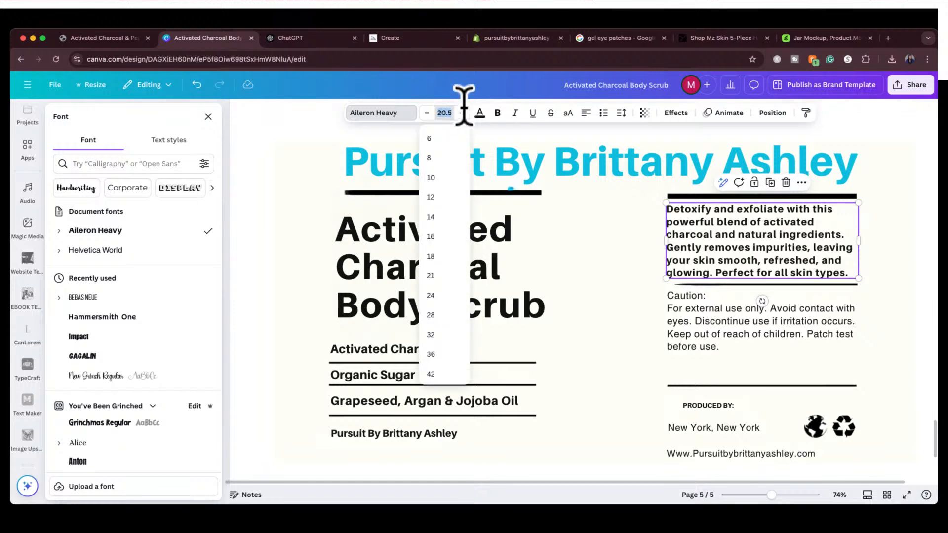
Change the Caution text block to the Aileron Heavy font
{"action": "left_click", "coordinate": [786, 317]}
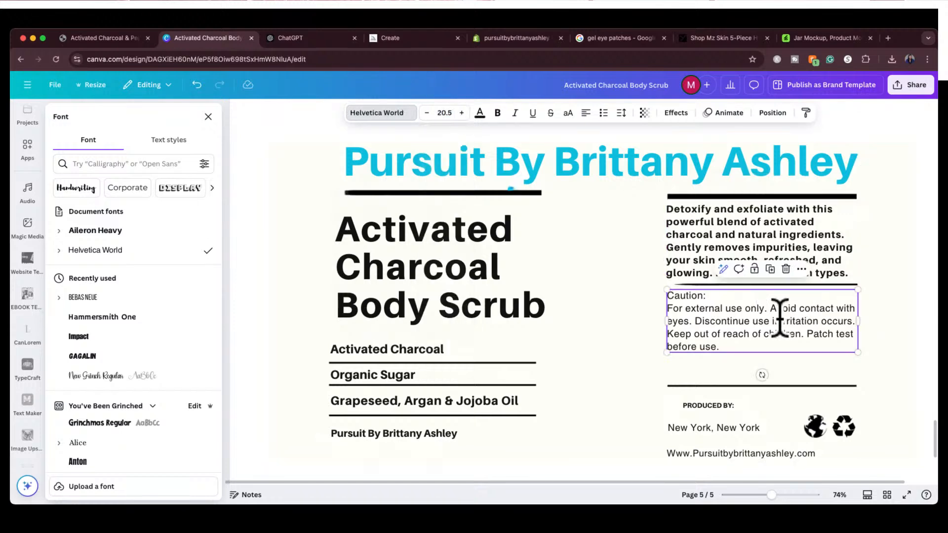
{"action": "left_click", "coordinate": [401, 117]}
{"action": "left_click", "coordinate": [273, 112]}
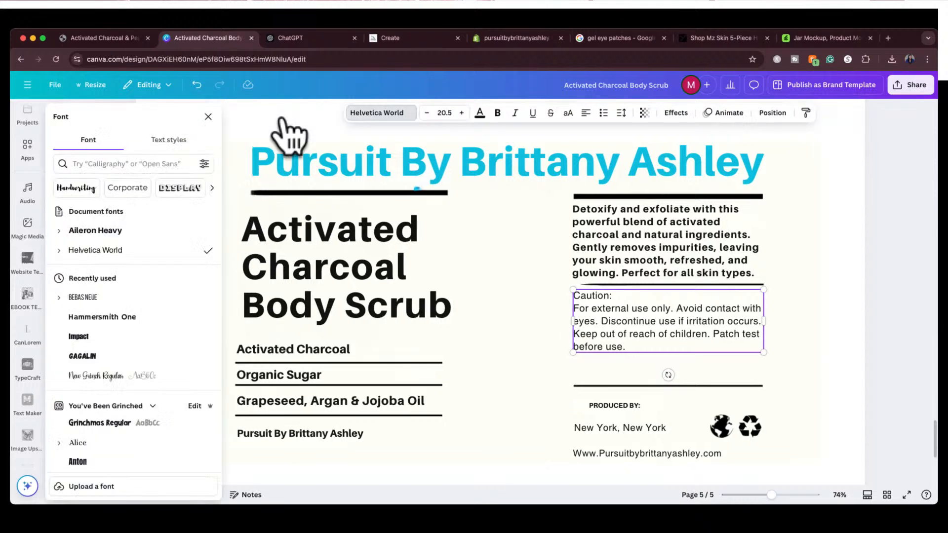
{"action": "left_click", "coordinate": [134, 232]}
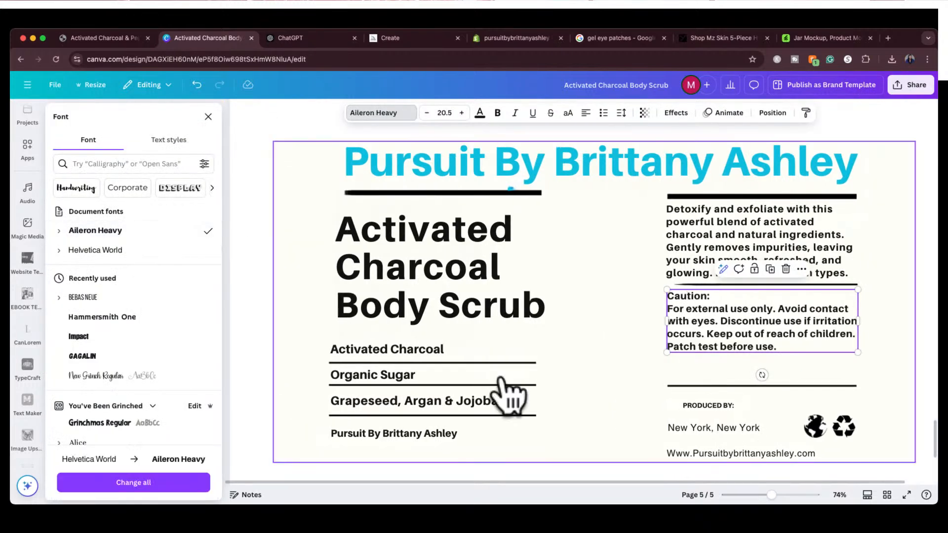
{"action": "left_click", "coordinate": [908, 277]}
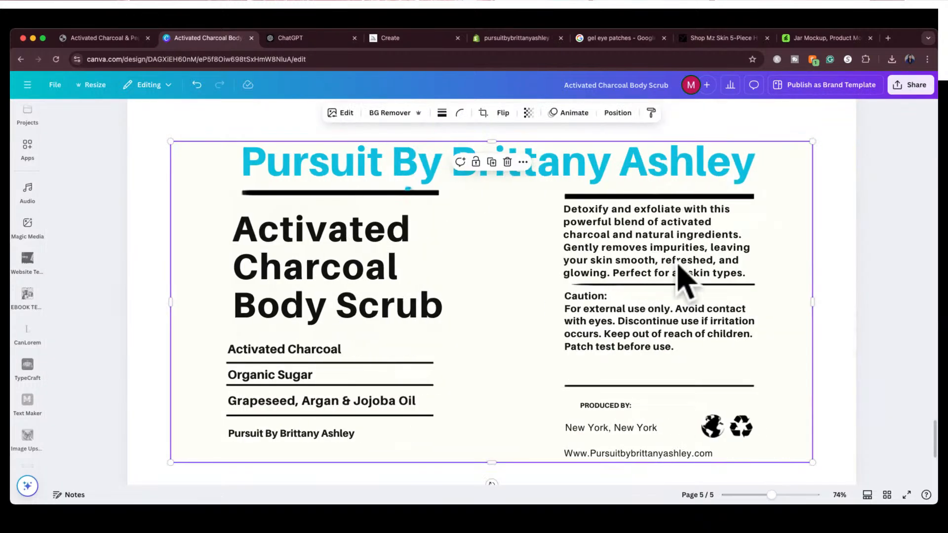
Nudge the description paragraph and the Caution text so both line up with the start of the divider lines
{"action": "left_click", "coordinate": [642, 242]}
{"action": "left_click_drag", "start_coordinate": [642, 243], "coordinate": [642, 241]}
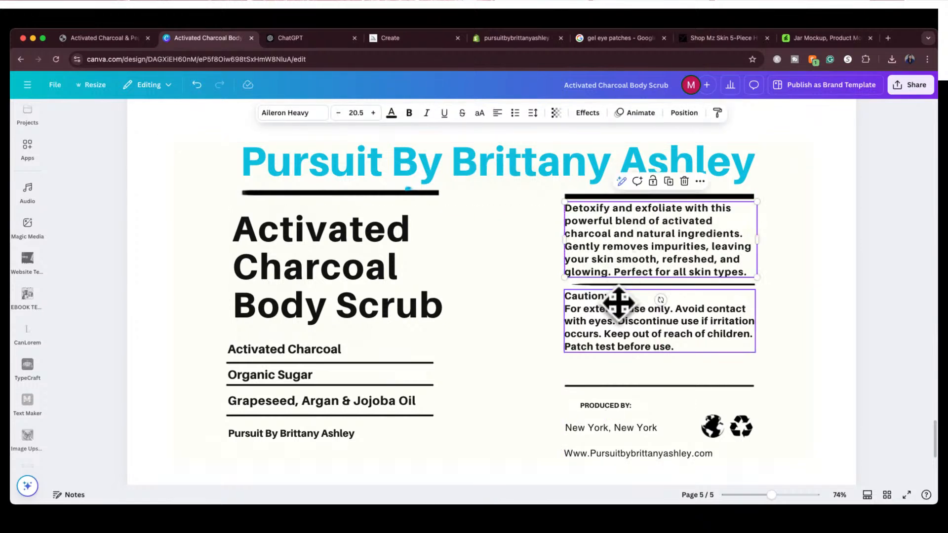
{"action": "left_click", "coordinate": [616, 328]}
{"action": "left_click_drag", "start_coordinate": [616, 328], "coordinate": [616, 326]}
{"action": "left_click", "coordinate": [623, 392]}
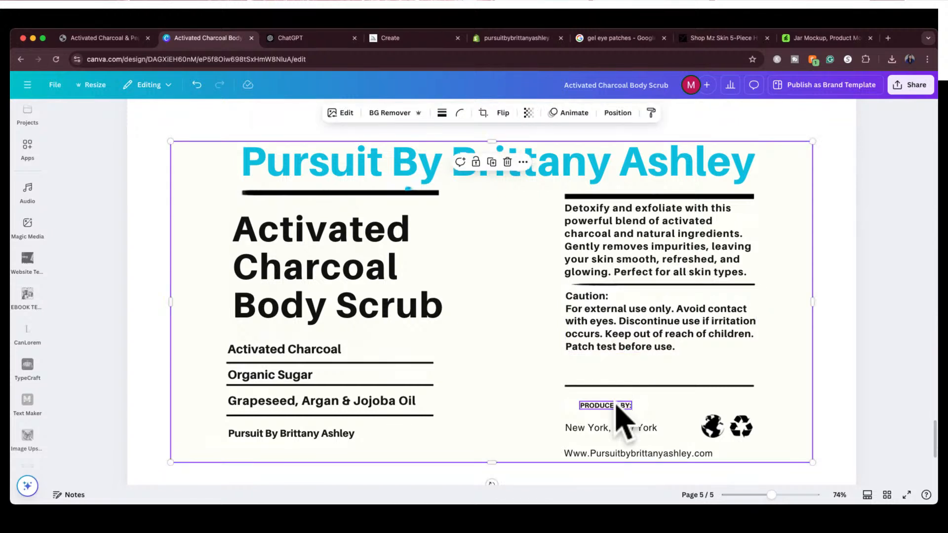
Move the PRODUCED BY: label just below the lower divider line at the column edge, with the New York, New York line directly beneath it
{"action": "left_click", "coordinate": [616, 406]}
{"action": "left_click_drag", "start_coordinate": [616, 406], "coordinate": [604, 395]}
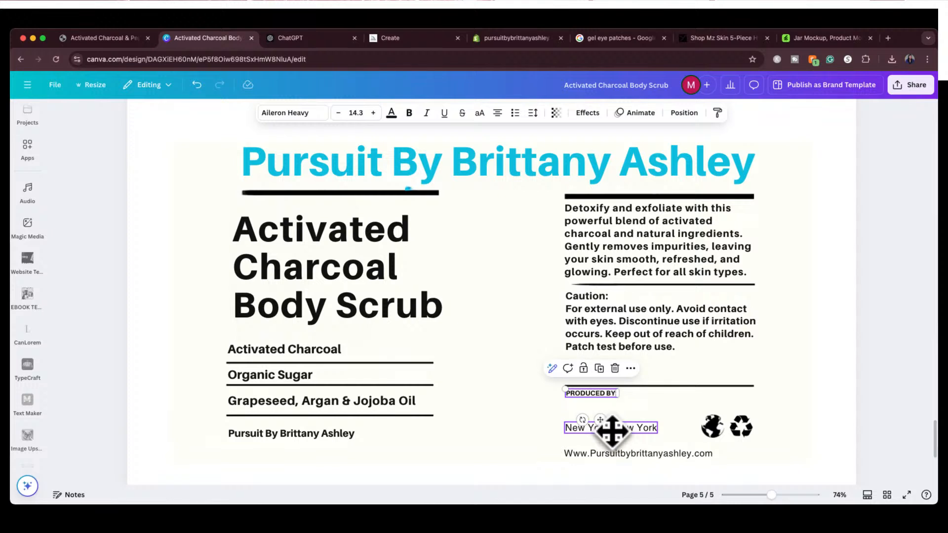
{"action": "left_click_drag", "start_coordinate": [612, 431], "coordinate": [610, 411]}
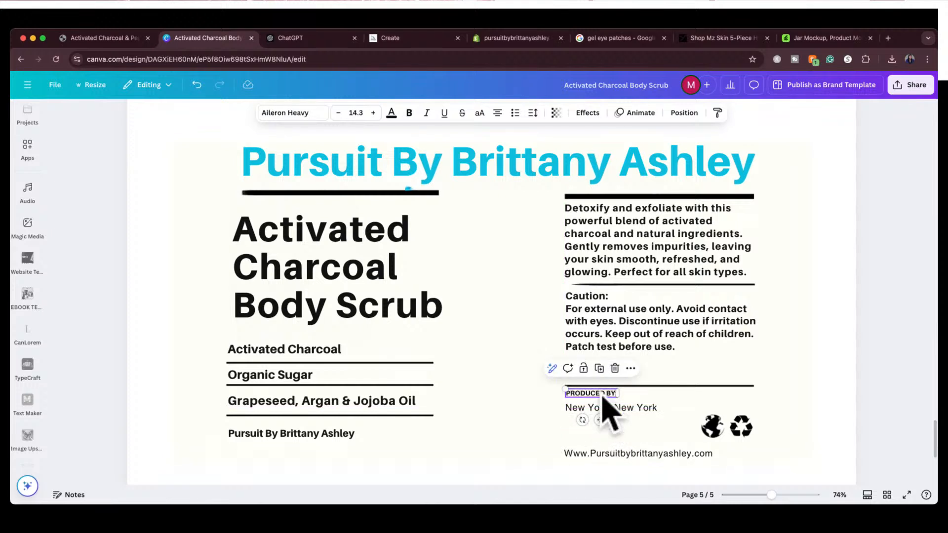
Change the New York, New York line and the website address to the Aileron Heavy font
{"action": "left_click", "coordinate": [595, 408]}
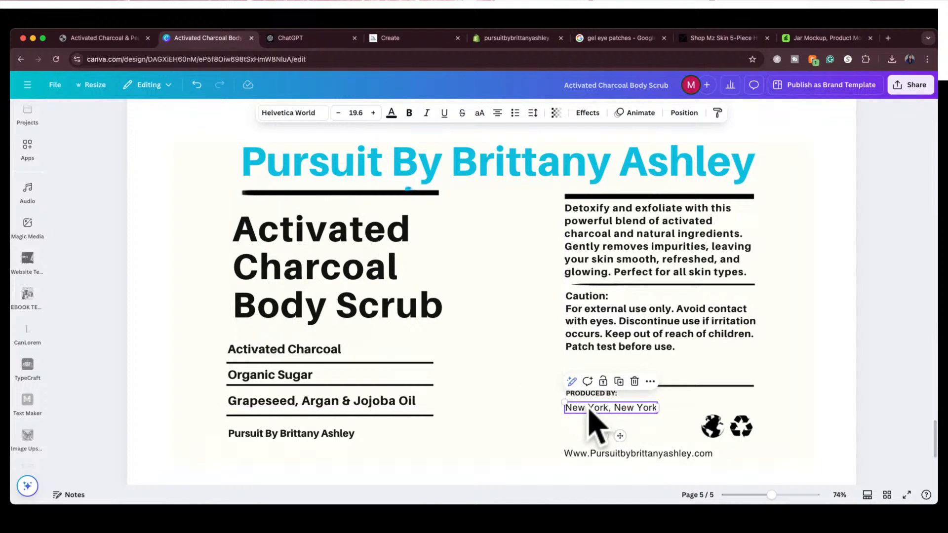
{"action": "left_click", "coordinate": [279, 112]}
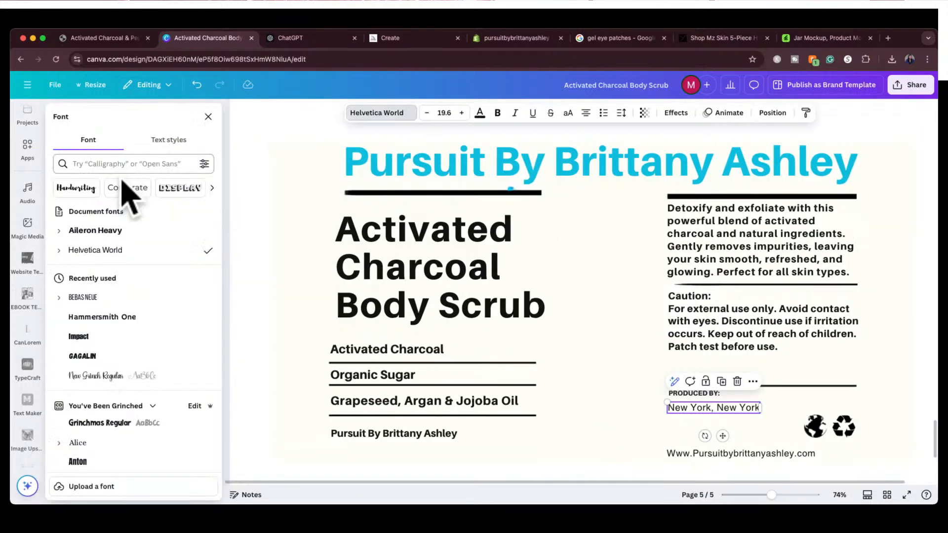
{"action": "left_click", "coordinate": [96, 231]}
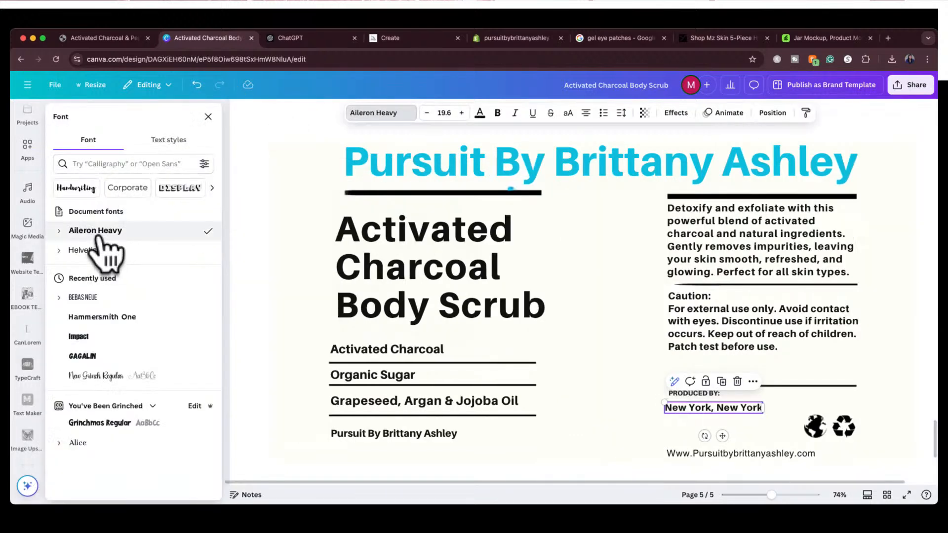
{"action": "left_click", "coordinate": [705, 453]}
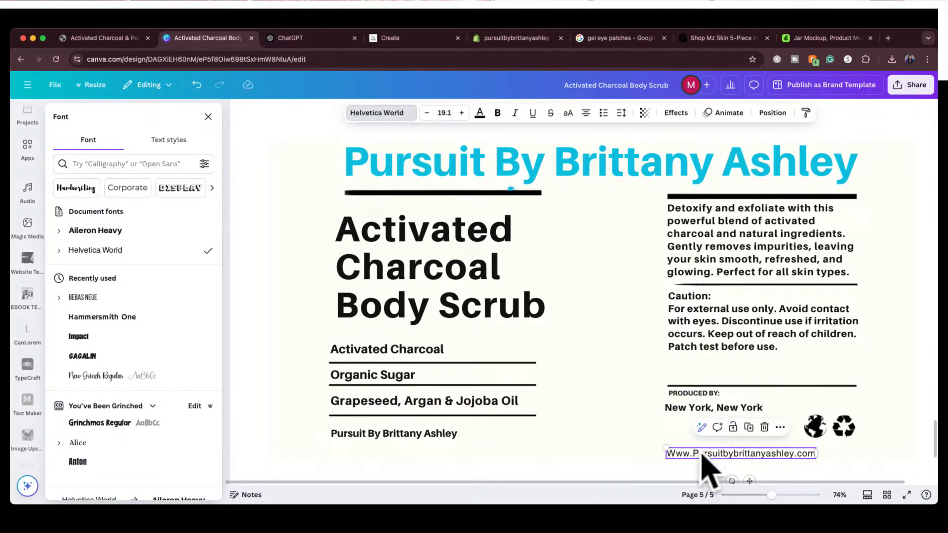
{"action": "left_click", "coordinate": [96, 230]}
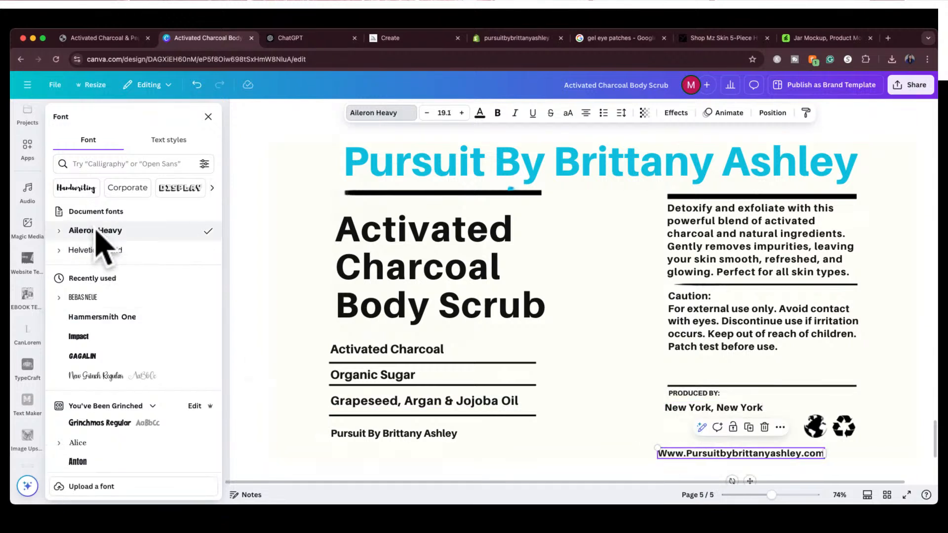
Retype the website address on the label entirely in lowercase letters
{"action": "double_click", "coordinate": [667, 453]}
{"action": "type", "text": "ww"}
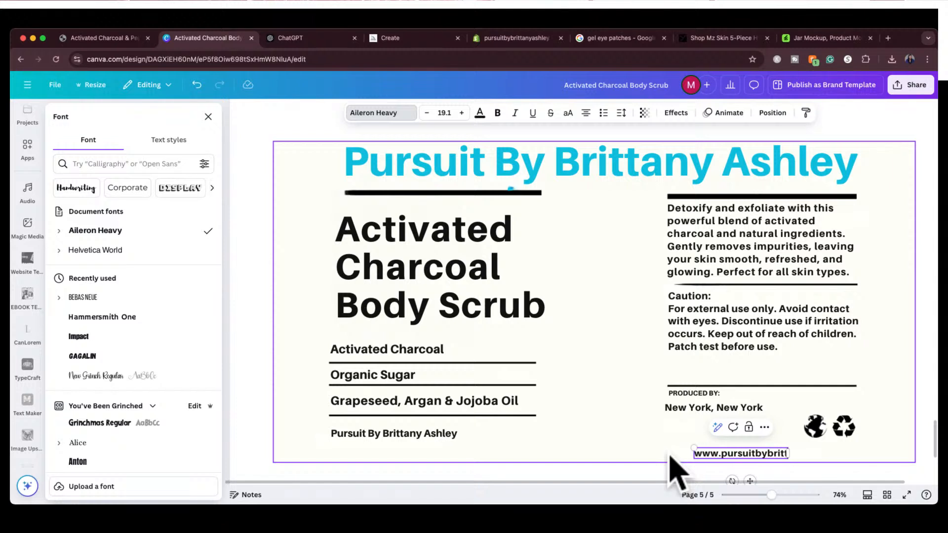
{"action": "type", "text": "w.pursuitbybrittanyashley"}
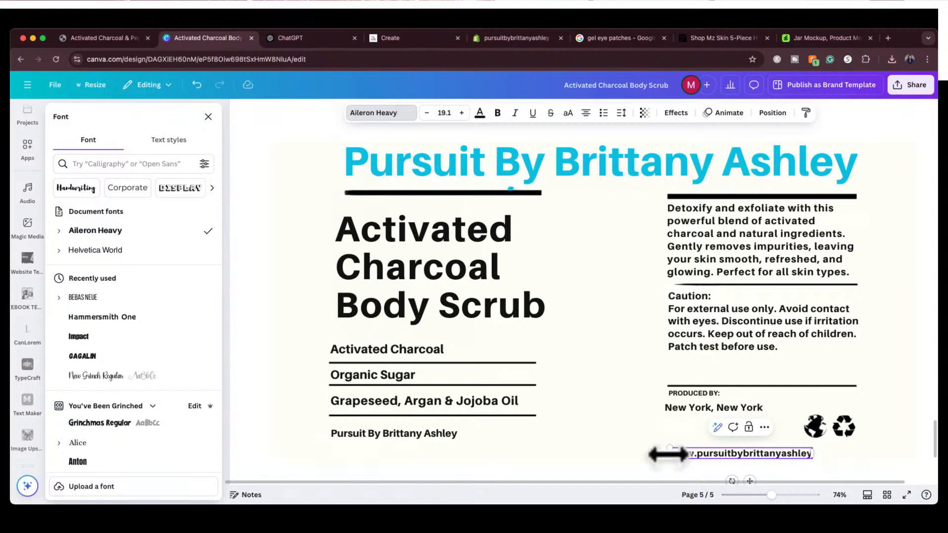
{"action": "type", "text": ".com"}
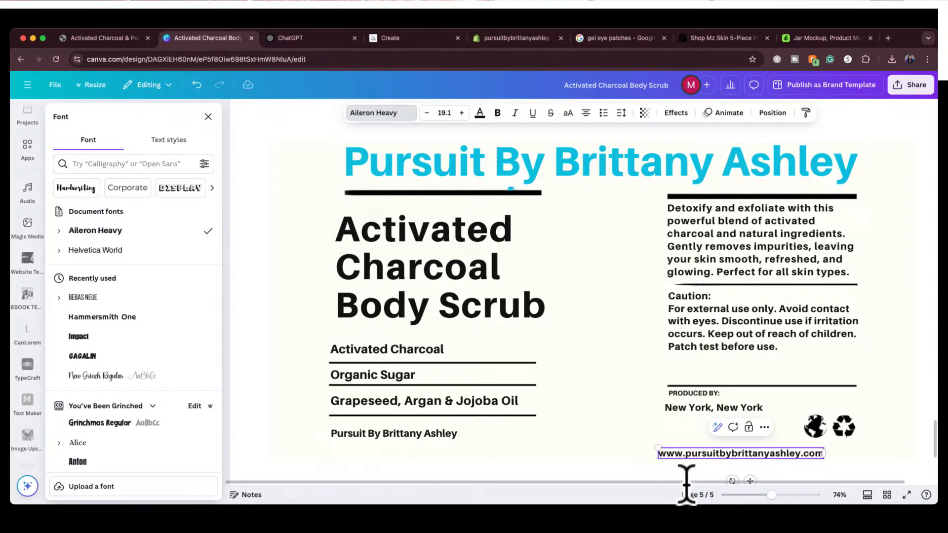
{"action": "left_click", "coordinate": [615, 449]}
Move the website address directly beneath the New York, New York line and scale it down to font size 14.5
{"action": "left_click_drag", "start_coordinate": [671, 452], "coordinate": [671, 420]}
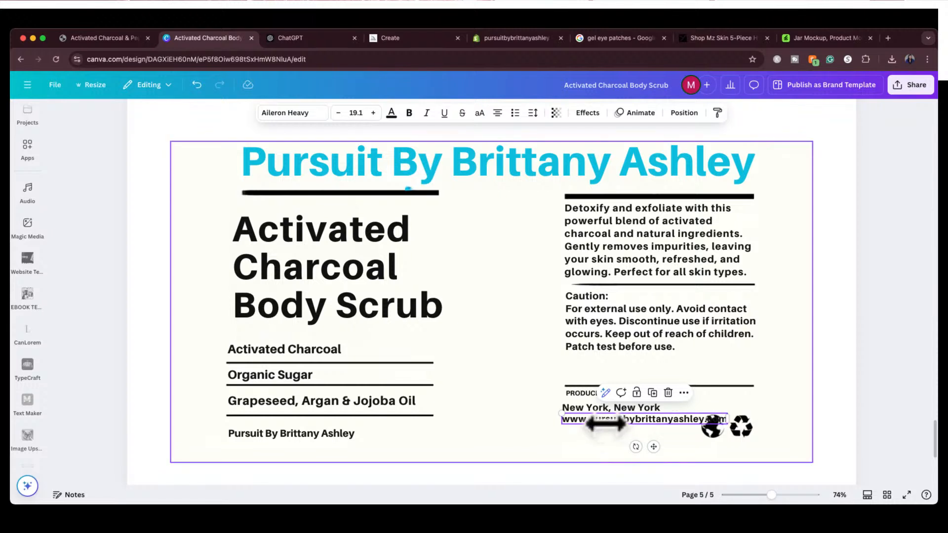
{"action": "left_click_drag", "start_coordinate": [560, 415], "coordinate": [604, 419]}
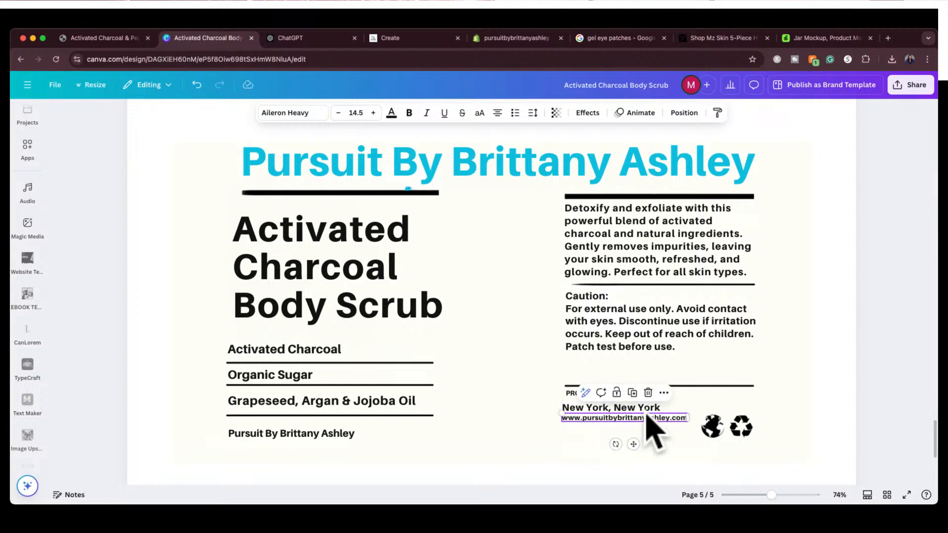
{"action": "left_click", "coordinate": [796, 395]}
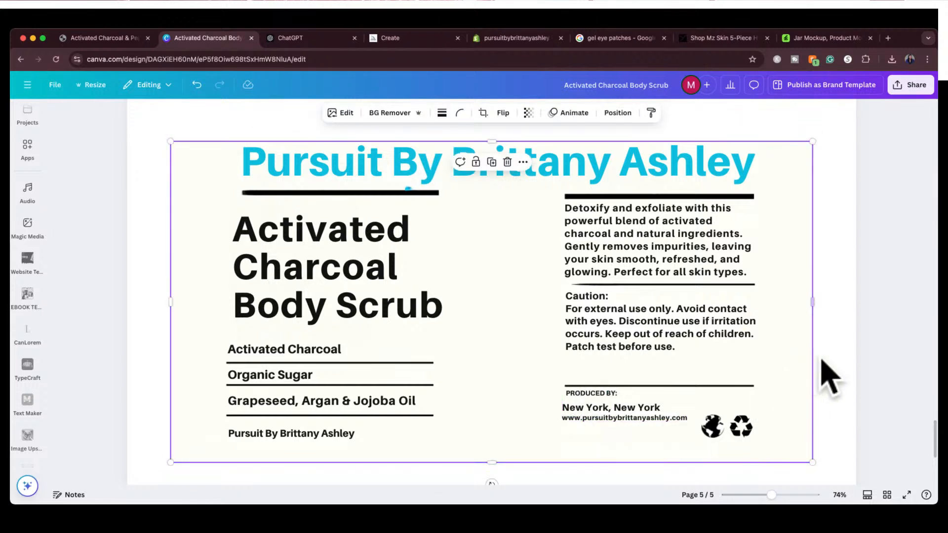
Delete the PRODUCED BY: label and move the New York and website lines up just below the divider, aligned with its start
{"action": "left_click", "coordinate": [593, 394]}
{"action": "key", "text": "BackSpace"}
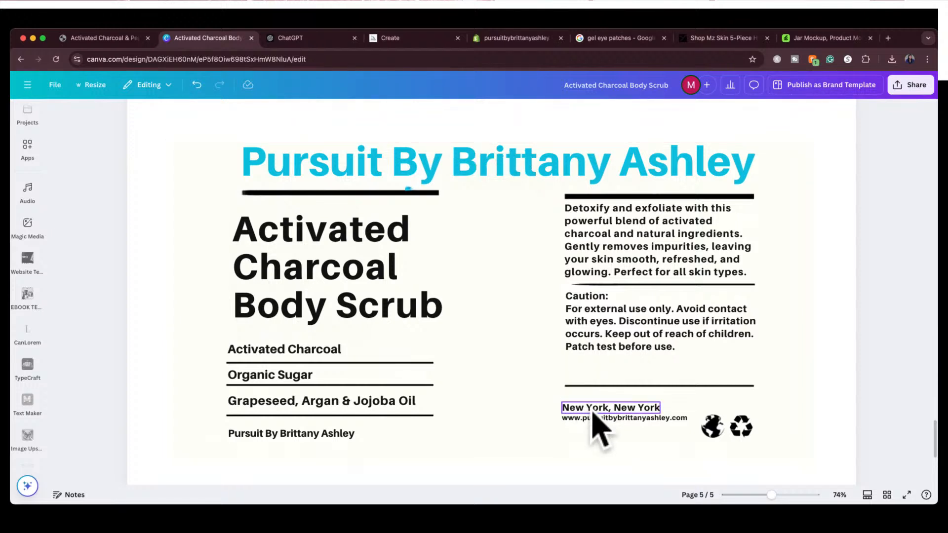
{"action": "left_click", "coordinate": [593, 411]}
{"action": "mouse_move", "coordinate": [593, 411]}
{"action": "left_mouse_down"}
{"action": "mouse_move", "coordinate": [595, 398]}
{"action": "mouse_move", "coordinate": [595, 417]}
{"action": "left_mouse_up"}
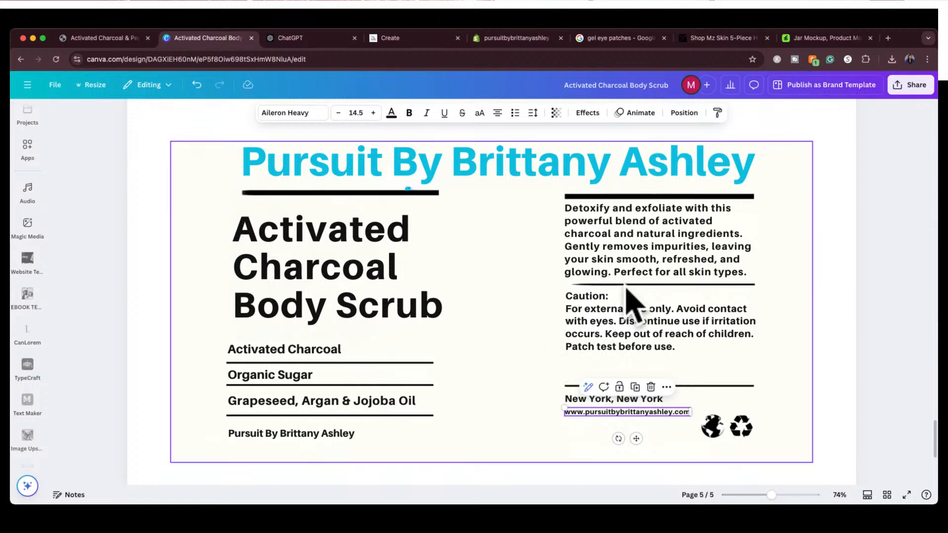
{"action": "left_click", "coordinate": [728, 432]}
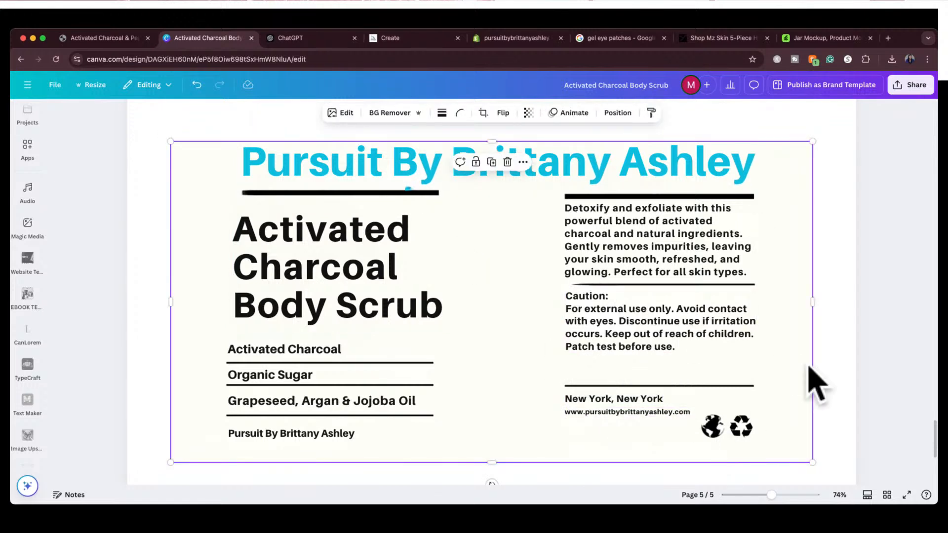
{"action": "left_click", "coordinate": [876, 341]}
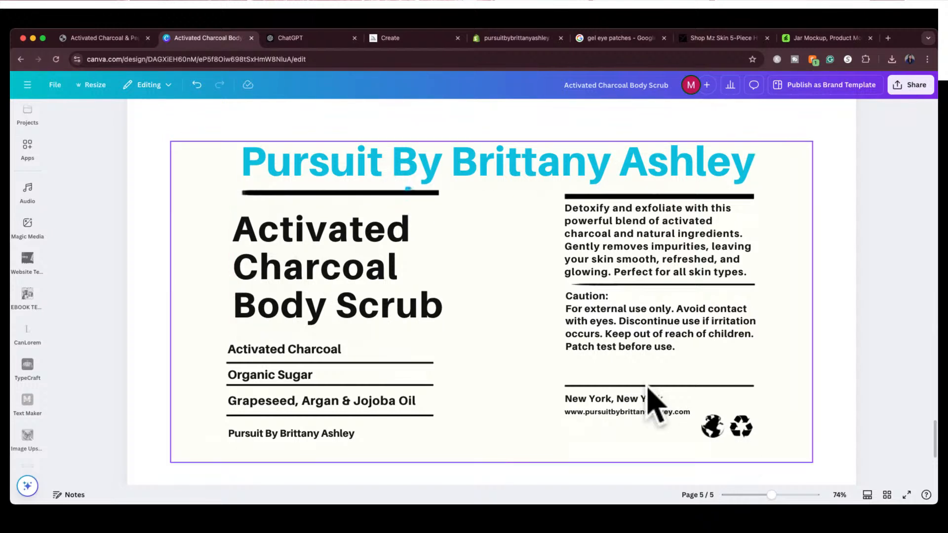
Separate the globe and recycling icons from the background image with Magic Grab and move them up beside the New York and website lines
{"action": "left_click", "coordinate": [717, 436]}
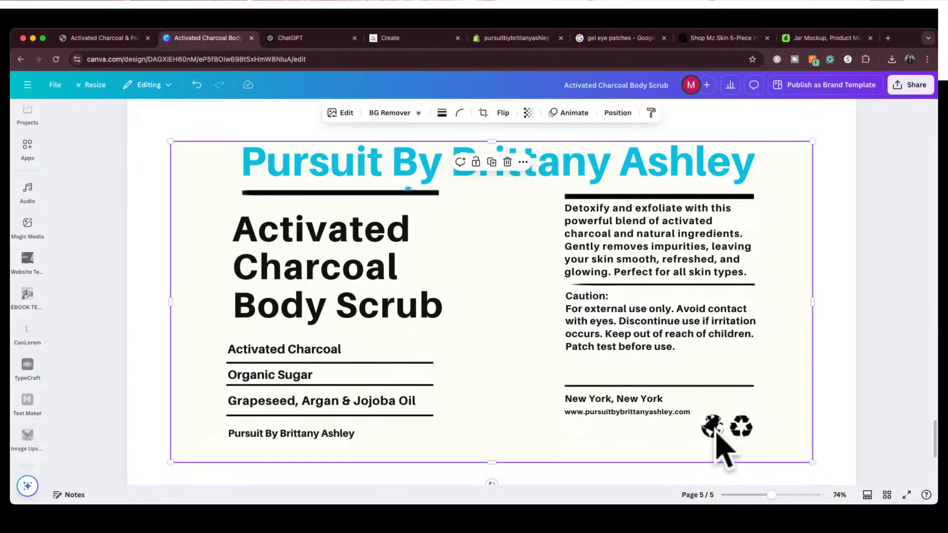
{"action": "left_click", "coordinate": [340, 117]}
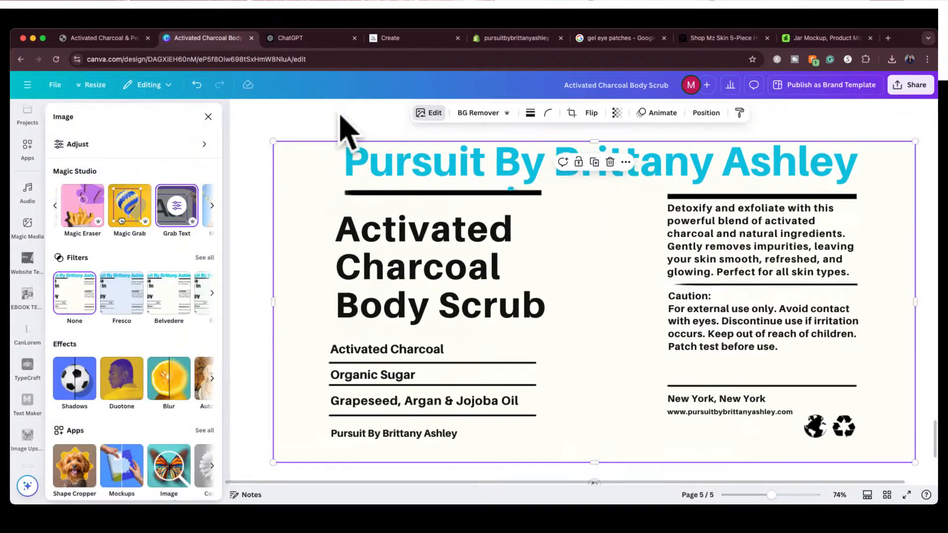
{"action": "left_click", "coordinate": [129, 207]}
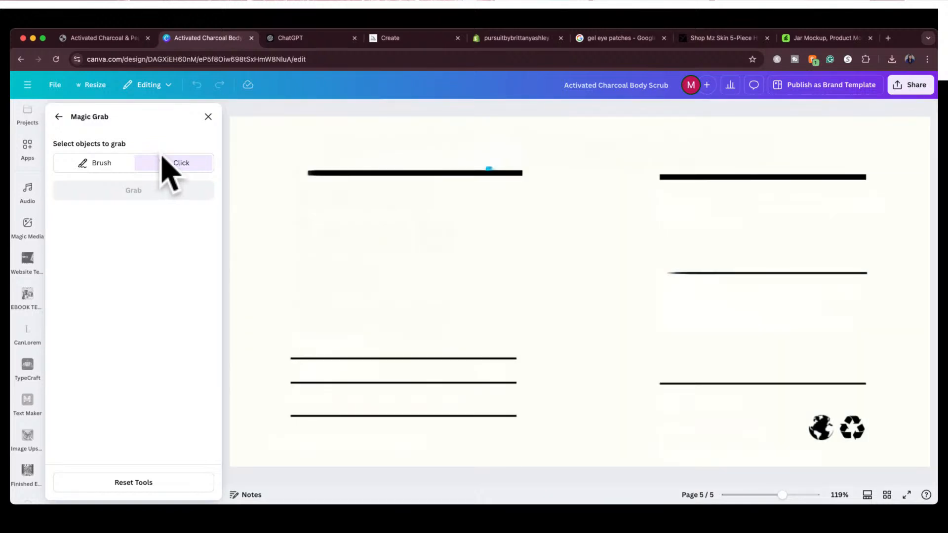
{"action": "left_click", "coordinate": [167, 163]}
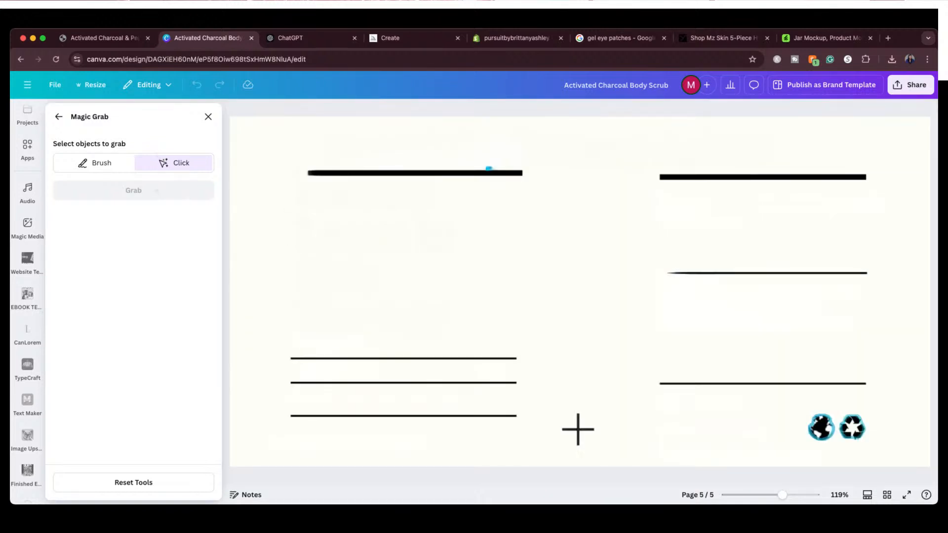
{"action": "left_click", "coordinate": [821, 428]}
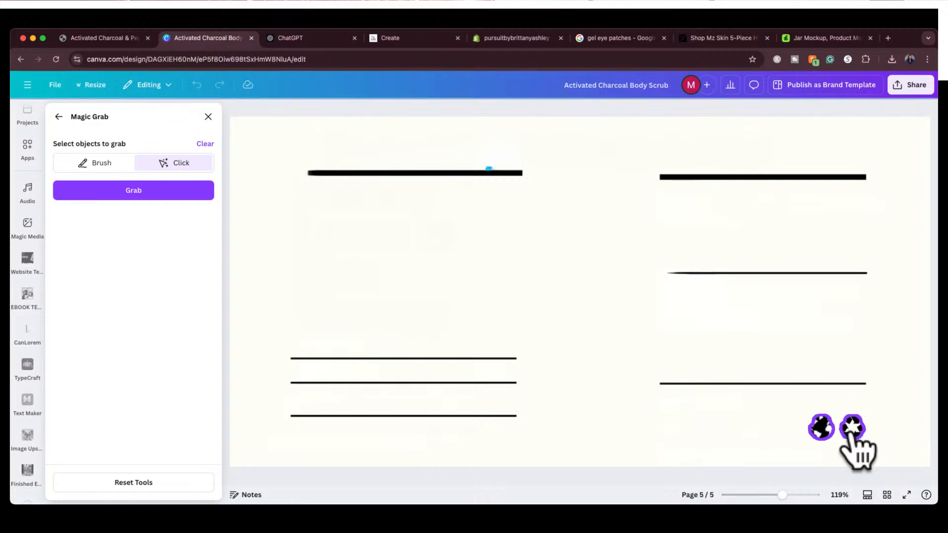
{"action": "left_click", "coordinate": [154, 191]}
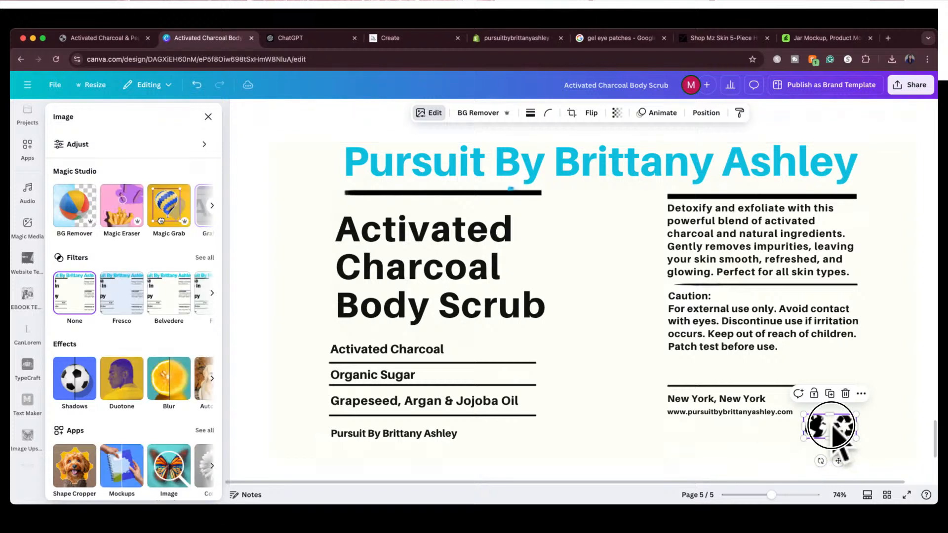
{"action": "left_click_drag", "start_coordinate": [835, 430], "coordinate": [832, 403]}
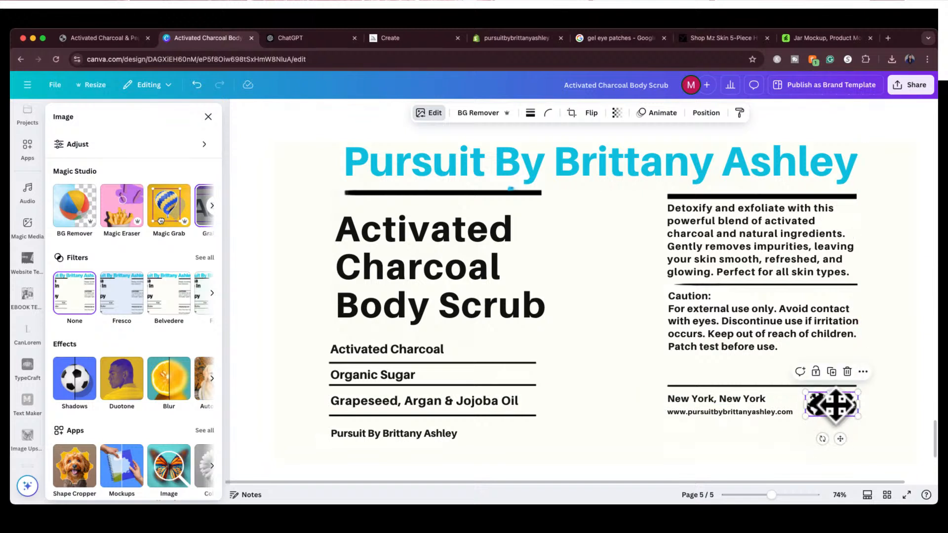
Separate the small blue speck above the thick line over the product title from the background image with Magic Grab
{"action": "left_click", "coordinate": [788, 449]}
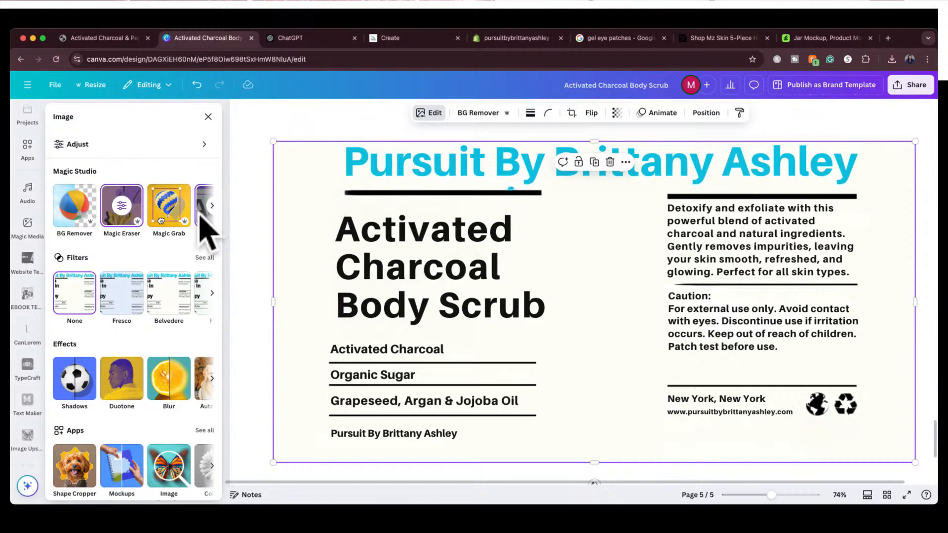
{"action": "left_click", "coordinate": [166, 211]}
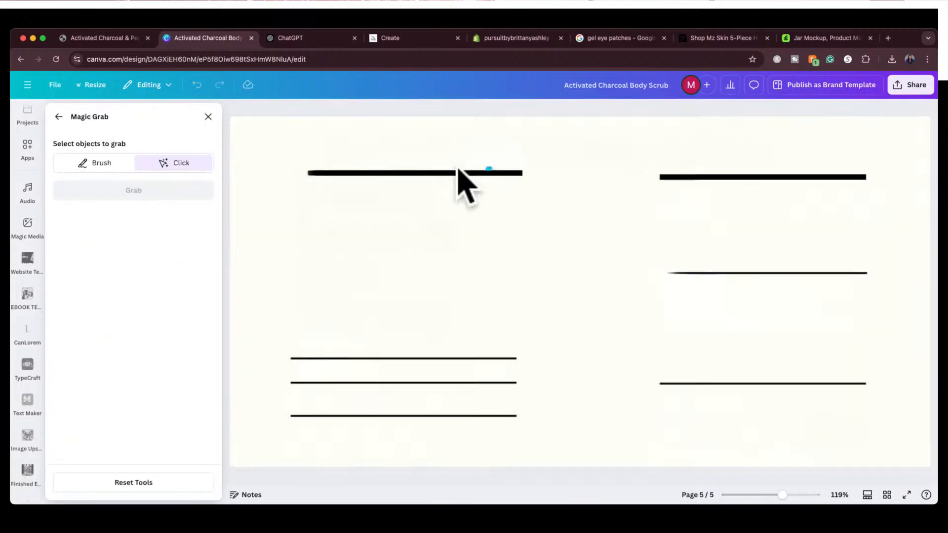
{"action": "left_click", "coordinate": [487, 170]}
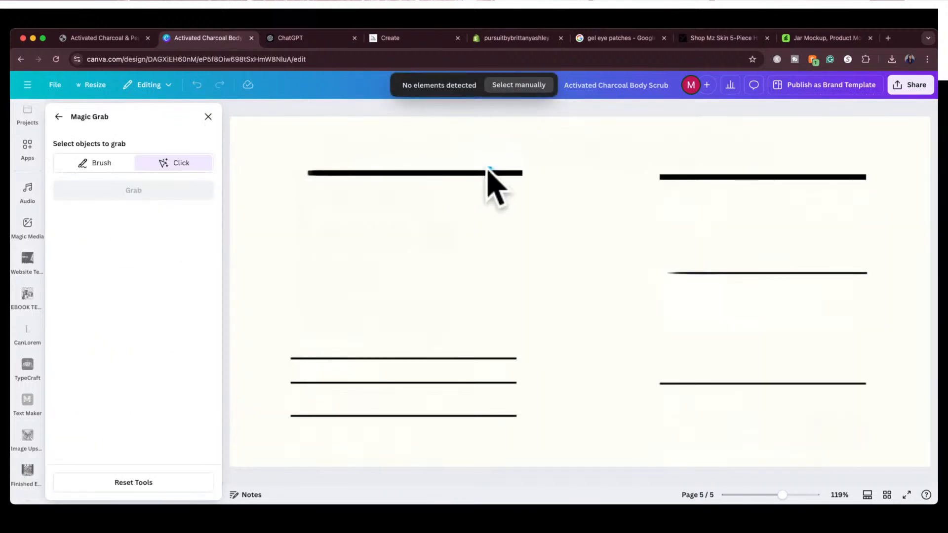
{"action": "left_click", "coordinate": [487, 169]}
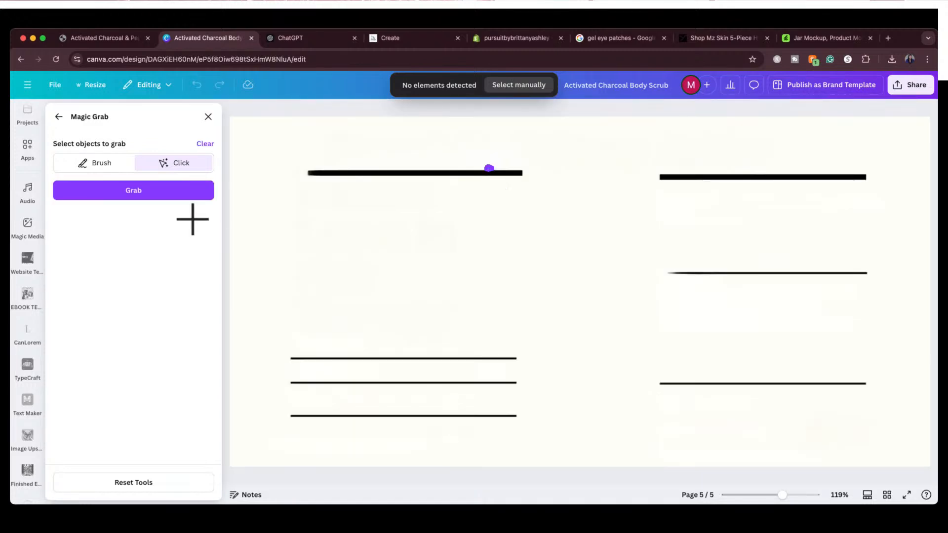
{"action": "left_click", "coordinate": [167, 190]}
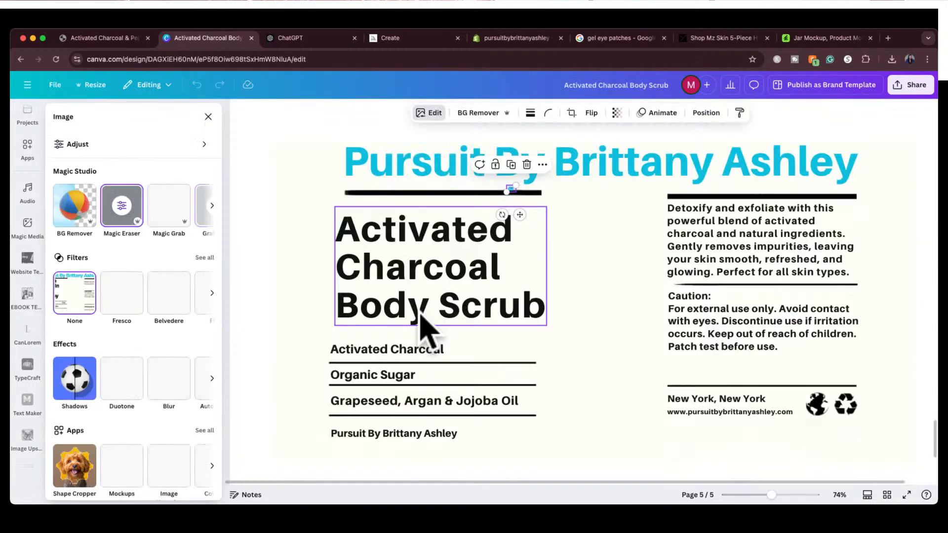
{"action": "left_click", "coordinate": [509, 168]}
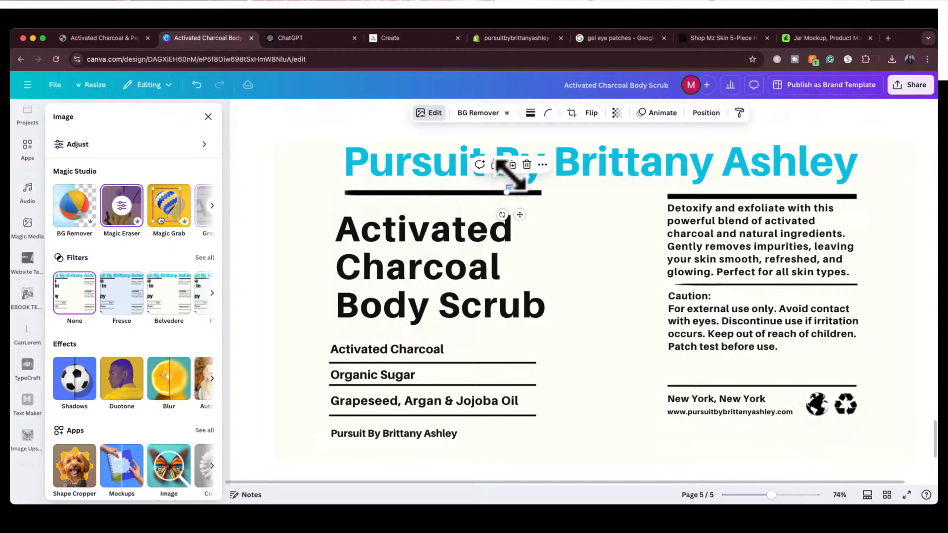
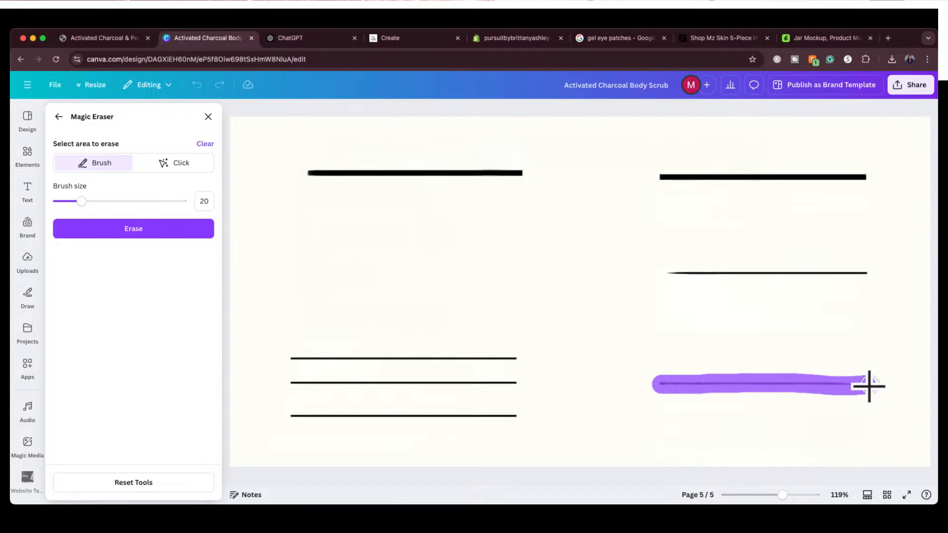
Erase the brushed-over divider line under the caution text from the background image with Magic Eraser
{"action": "left_click", "coordinate": [128, 228]}
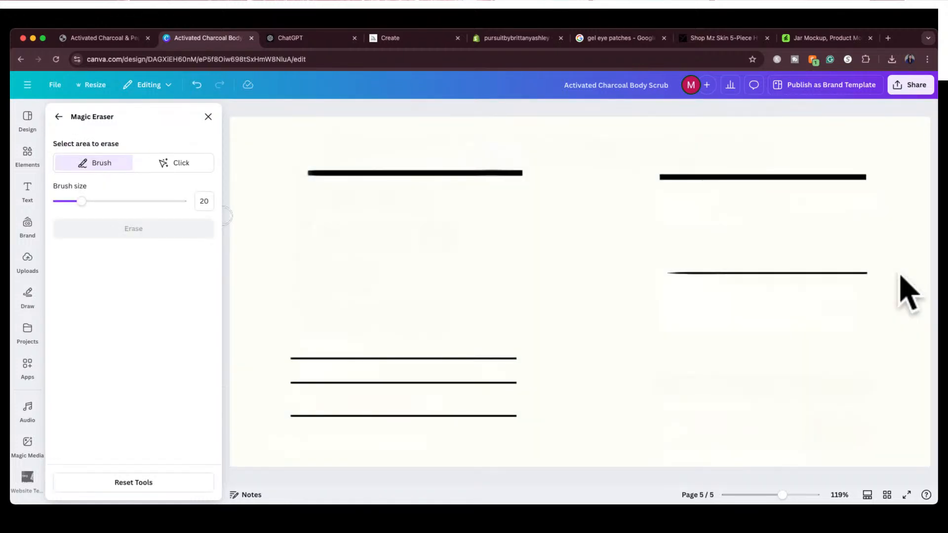
{"action": "left_click", "coordinate": [207, 117]}
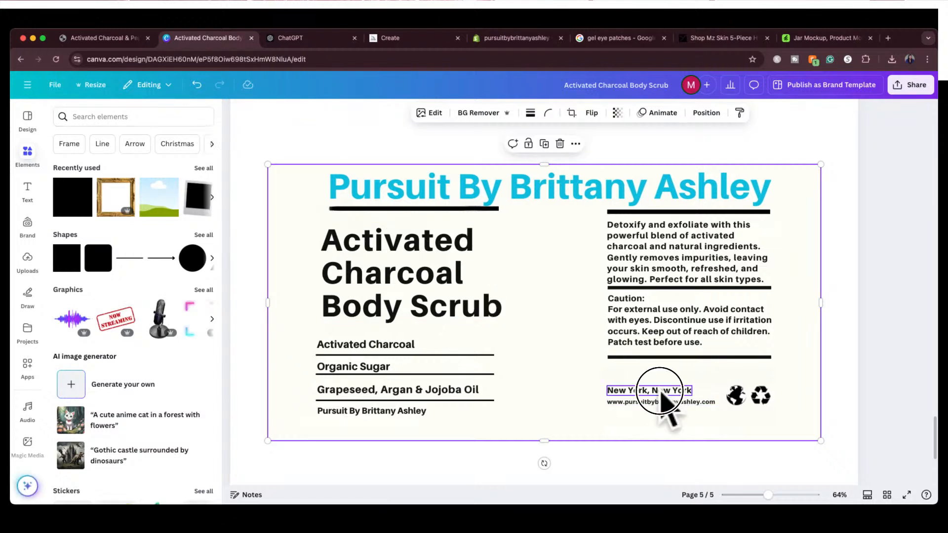
Move the New York and website lines and the globe and recycling icons up just below the divider under the caution text
{"action": "mouse_move", "coordinate": [661, 394]}
{"action": "left_mouse_down"}
{"action": "mouse_move", "coordinate": [661, 371]}
{"action": "mouse_move", "coordinate": [666, 402]}
{"action": "mouse_move", "coordinate": [662, 383]}
{"action": "left_mouse_up"}
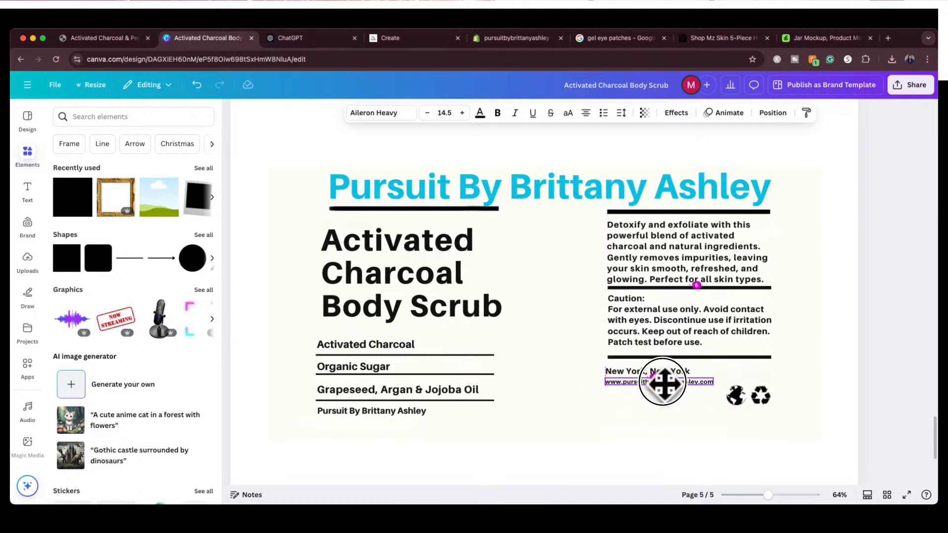
{"action": "left_click", "coordinate": [749, 395]}
{"action": "left_click_drag", "start_coordinate": [750, 396], "coordinate": [745, 376]}
{"action": "left_click", "coordinate": [761, 346]}
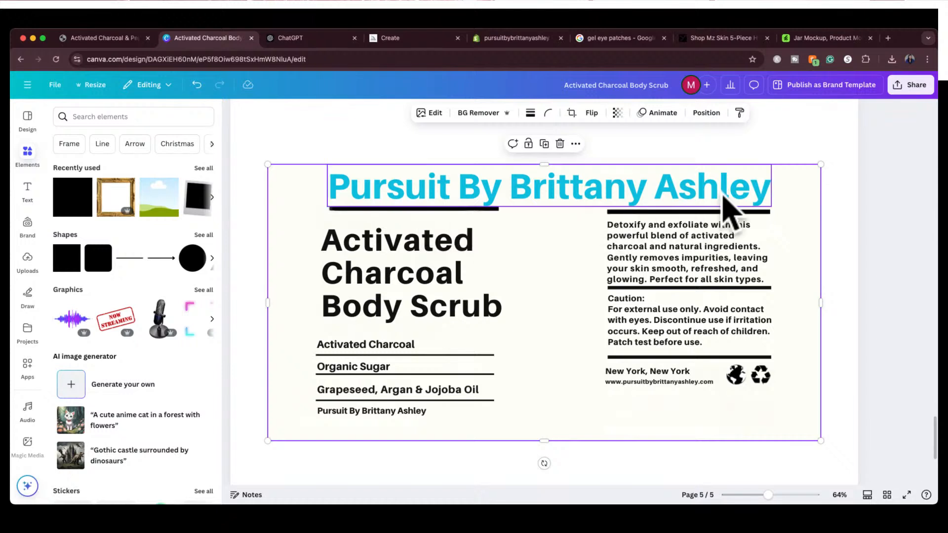
{"action": "left_click", "coordinate": [906, 197]}
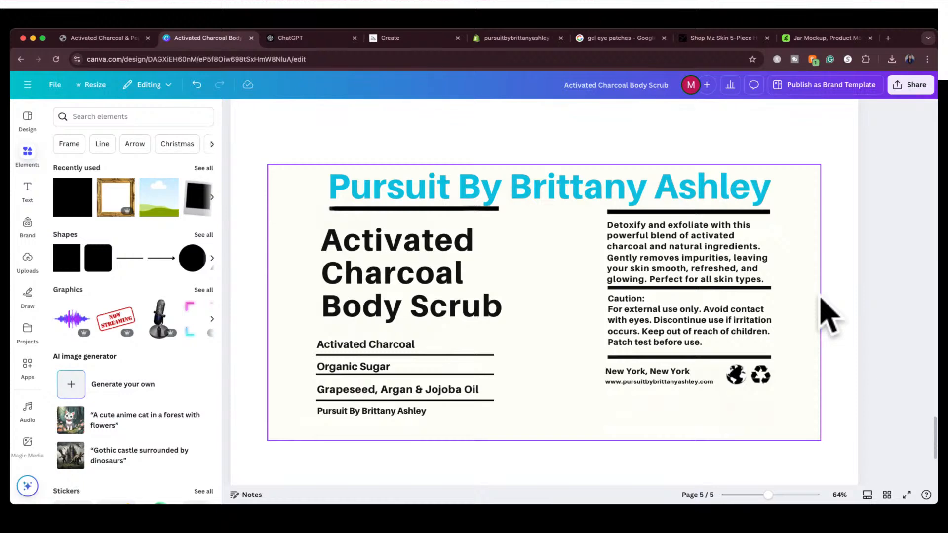
Add a page after page 5 and place the uploaded Batana Leave In Hair Therapy label image on it
{"action": "scroll", "coordinate": [860, 318], "scroll_direction": "down", "scroll_amount": 5}
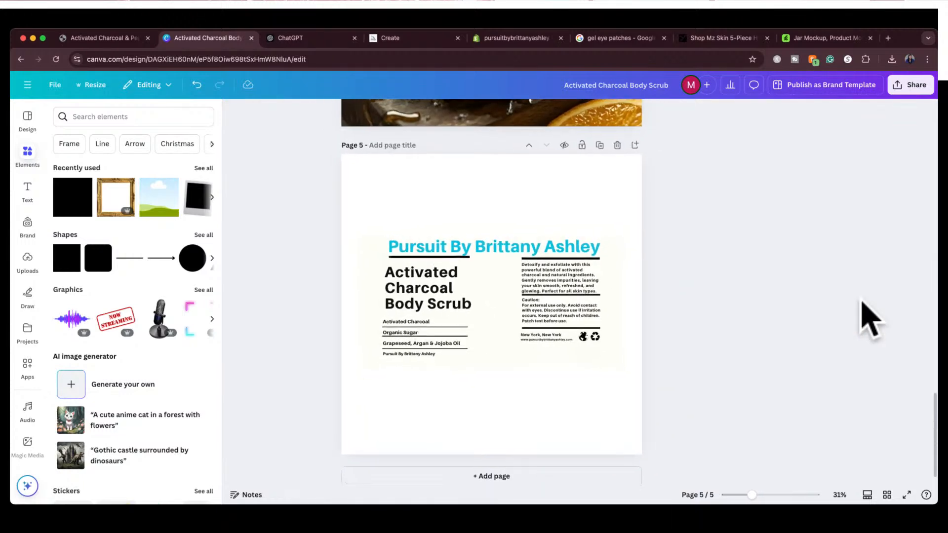
{"action": "scroll", "coordinate": [864, 309], "scroll_direction": "down", "scroll_amount": 1}
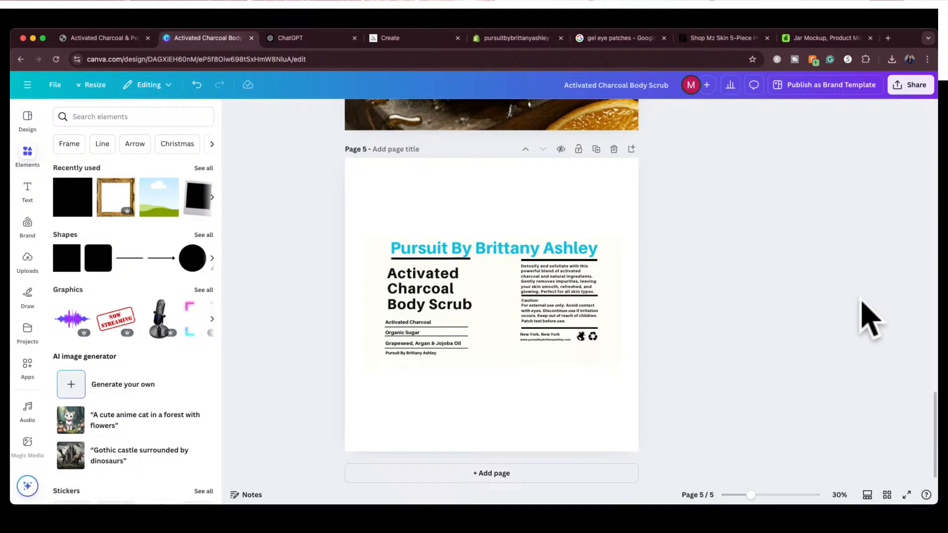
{"action": "left_click", "coordinate": [525, 472]}
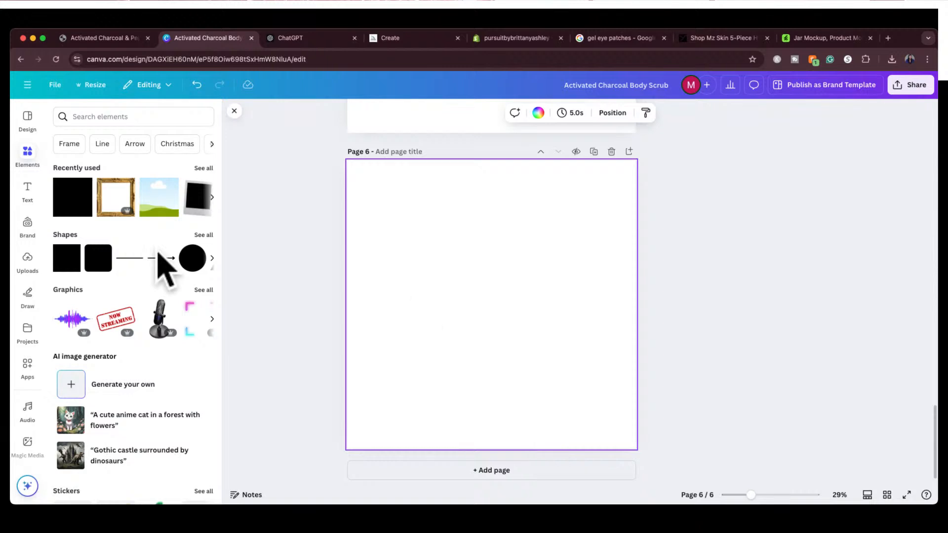
{"action": "left_click", "coordinate": [27, 260]}
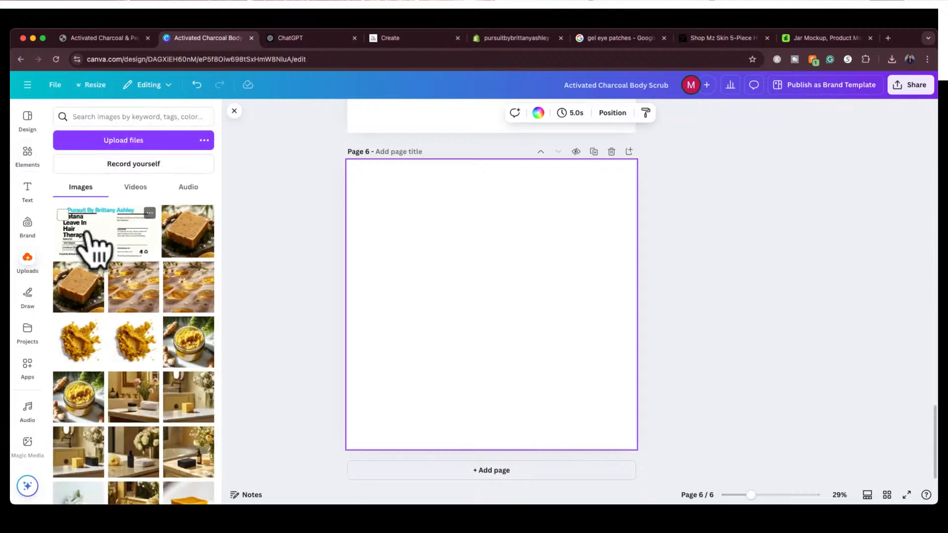
{"action": "left_click", "coordinate": [94, 239]}
{"action": "left_click", "coordinate": [322, 311]}
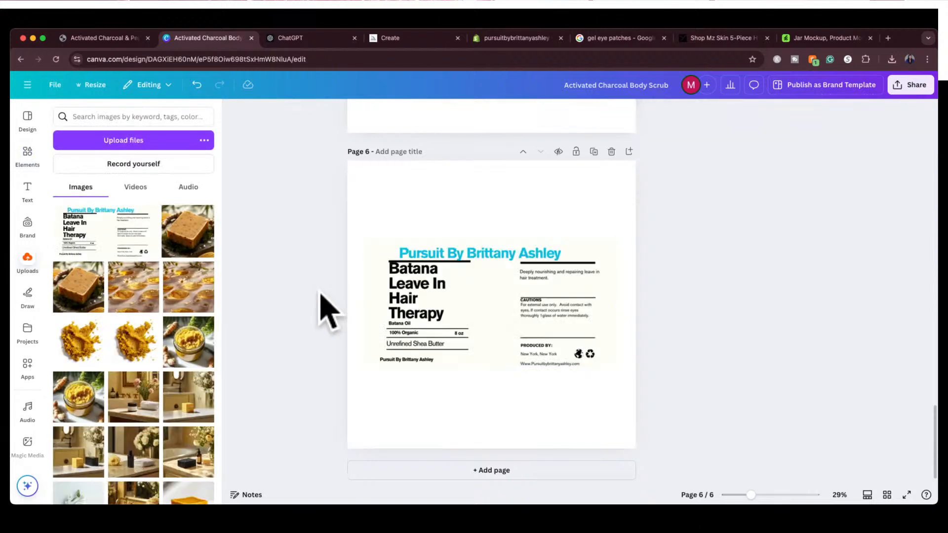
Compare the Activated Charcoal Body Scrub label on page 5 with the original Batana label on page 6
{"action": "scroll", "coordinate": [321, 309], "scroll_direction": "up", "scroll_amount": 5}
{"action": "scroll", "coordinate": [327, 310], "scroll_direction": "down", "scroll_amount": 3}
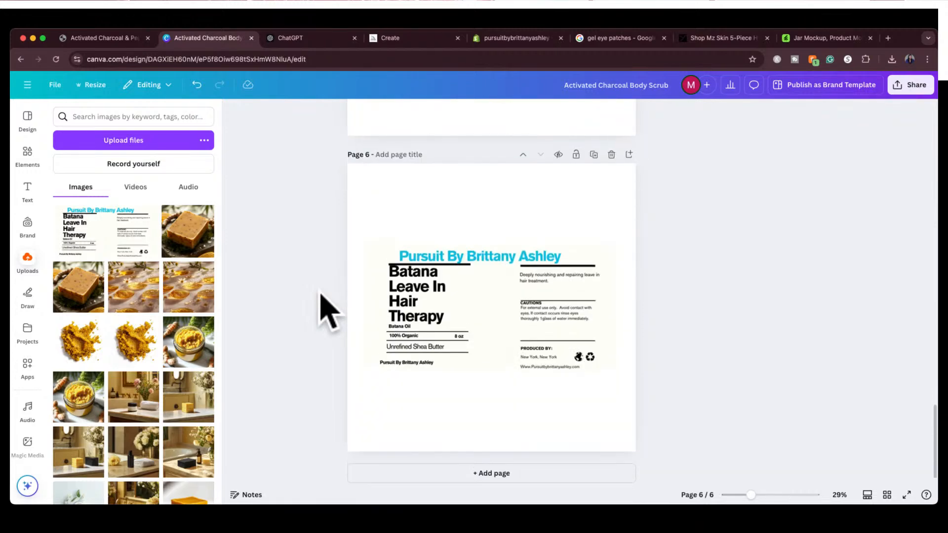
{"action": "scroll", "coordinate": [326, 310], "scroll_direction": "up", "scroll_amount": 5}
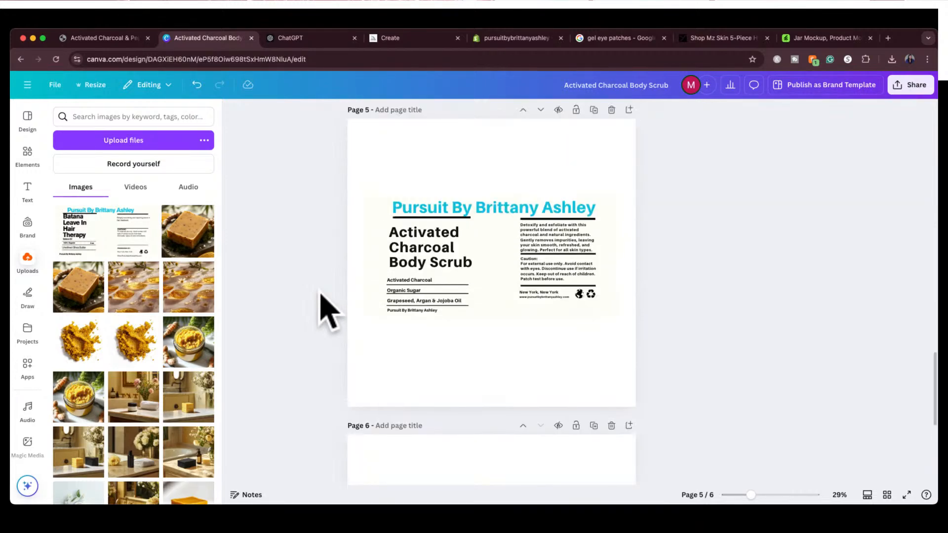
{"action": "scroll", "coordinate": [321, 296], "scroll_direction": "down", "scroll_amount": 4}
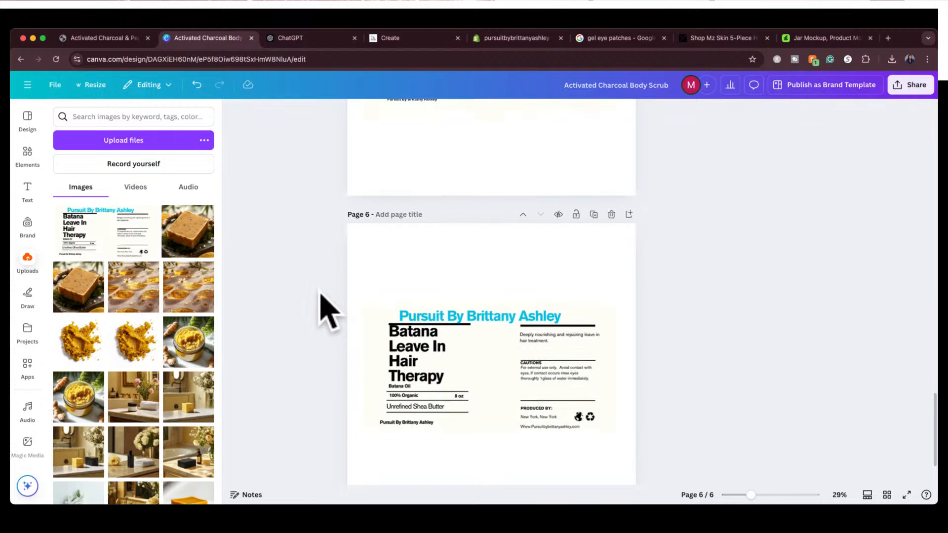
{"action": "scroll", "coordinate": [321, 296], "scroll_direction": "up", "scroll_amount": 4}
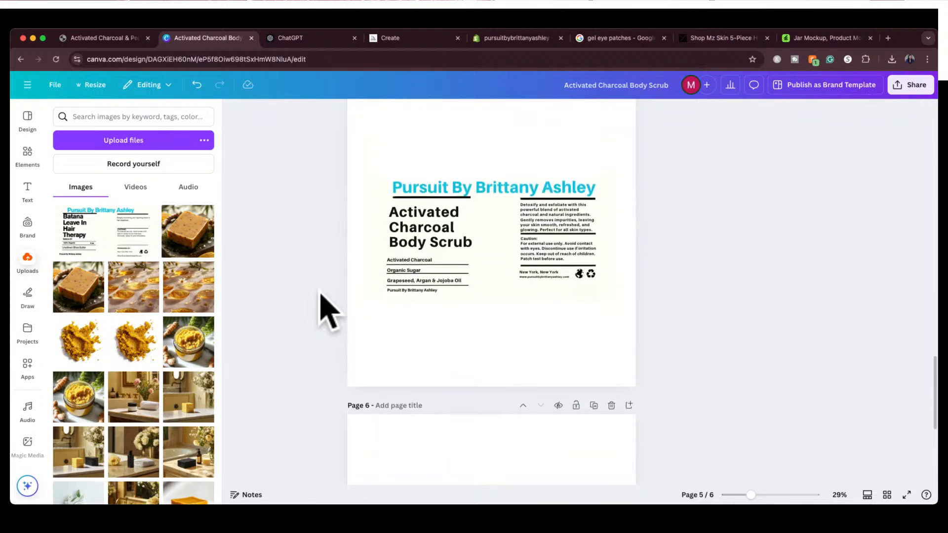
{"action": "scroll", "coordinate": [327, 310], "scroll_direction": "down", "scroll_amount": 1}
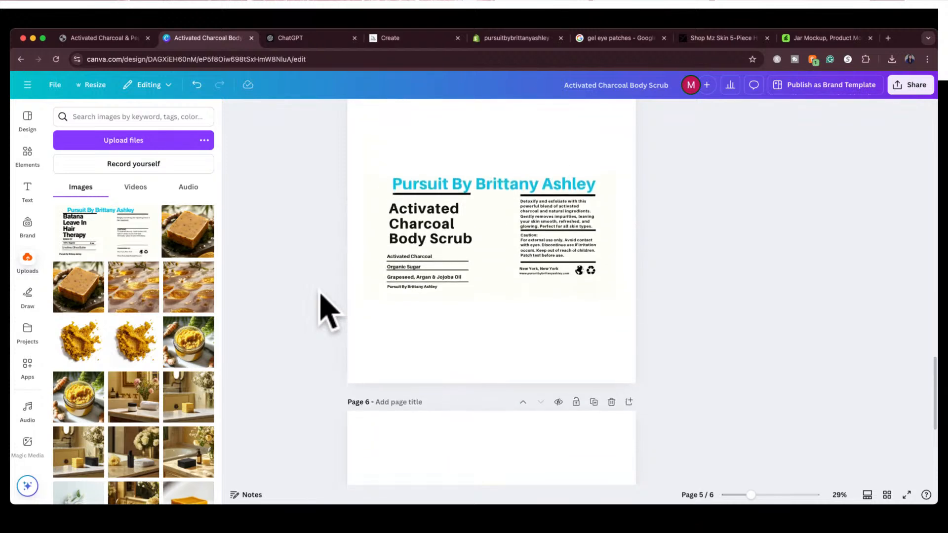
{"action": "scroll", "coordinate": [438, 230], "scroll_direction": "up", "scroll_amount": 5}
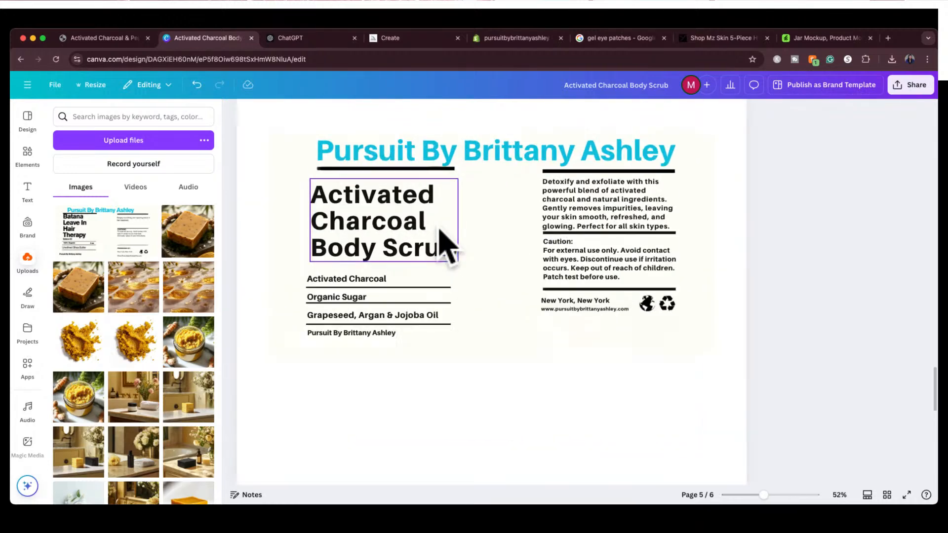
{"action": "scroll", "coordinate": [439, 230], "scroll_direction": "up", "scroll_amount": 3}
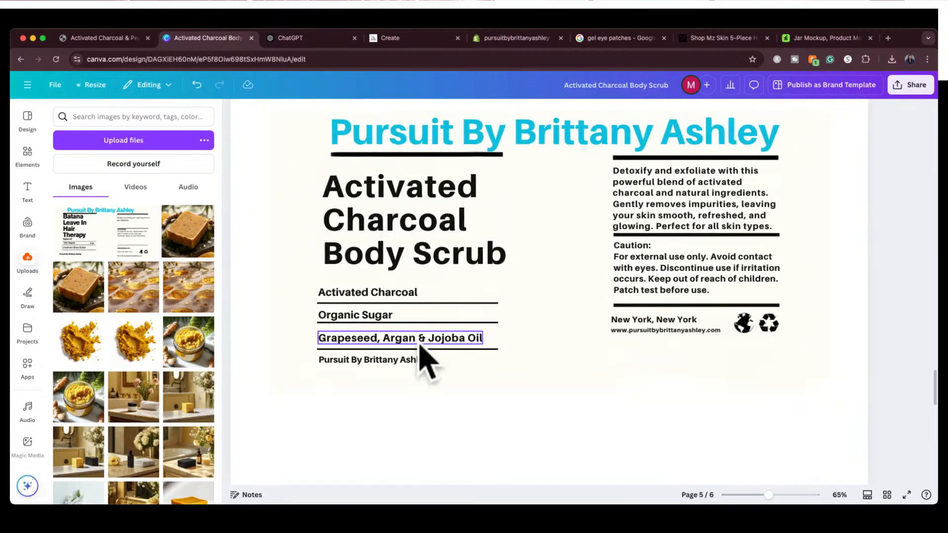
{"action": "scroll", "coordinate": [423, 360], "scroll_direction": "down", "scroll_amount": 3}
{"action": "scroll", "coordinate": [423, 362], "scroll_direction": "down", "scroll_amount": 2}
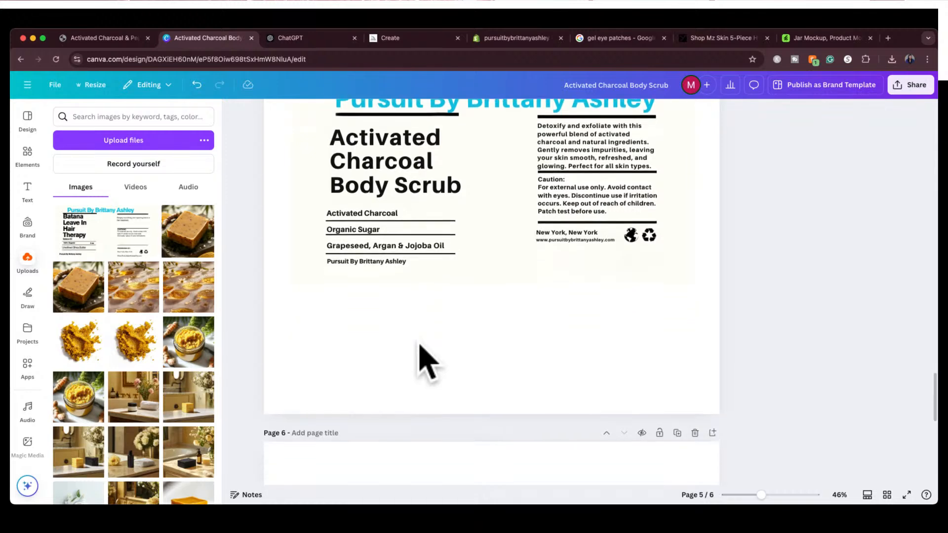
{"action": "scroll", "coordinate": [420, 346], "scroll_direction": "down", "scroll_amount": 5}
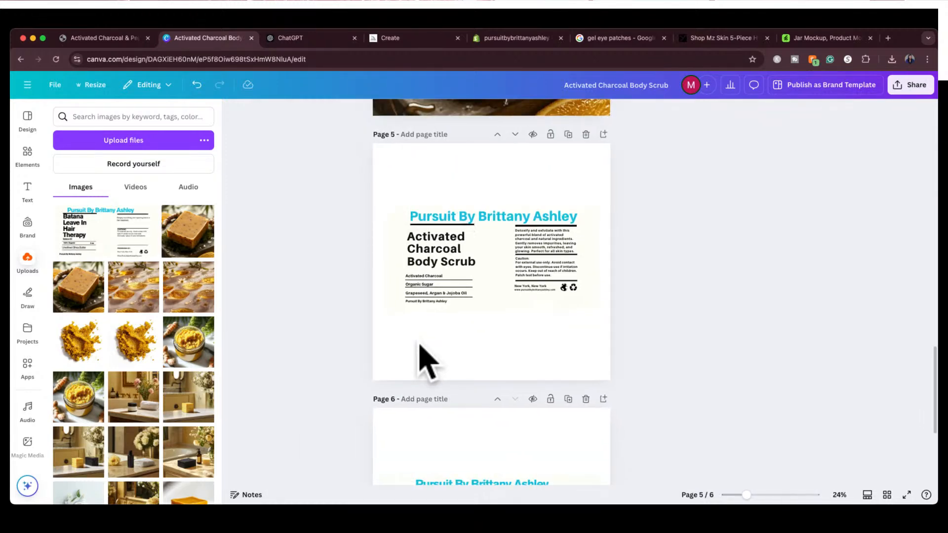
{"action": "scroll", "coordinate": [423, 360], "scroll_direction": "down", "scroll_amount": 2}
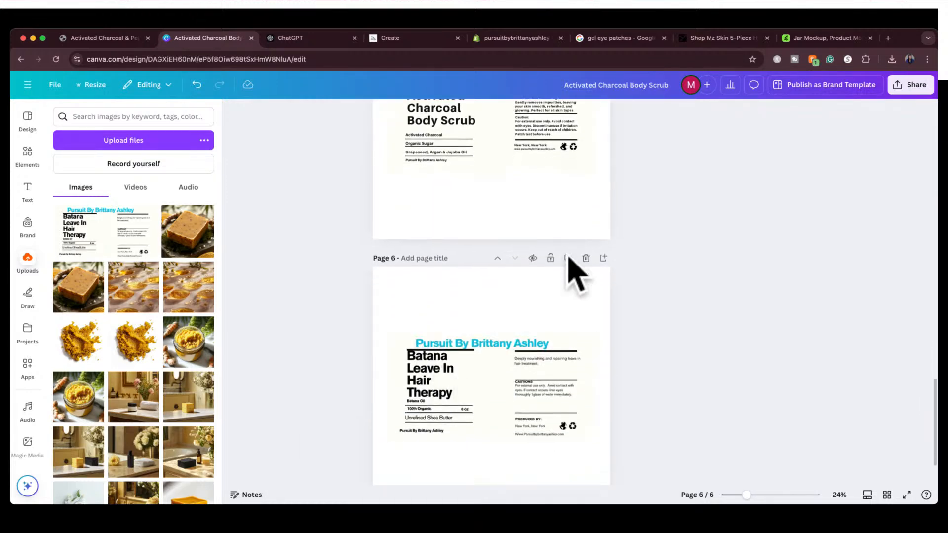
Delete page 6 with the Batana label and return to the charcoal scrub label on page 5
{"action": "left_click", "coordinate": [586, 257]}
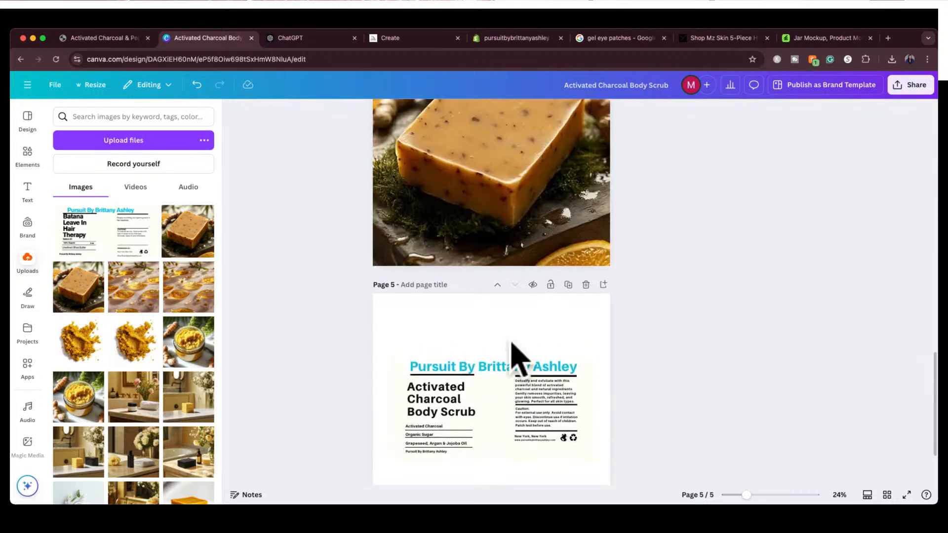
{"action": "left_click", "coordinate": [518, 345]}
{"action": "scroll", "coordinate": [521, 348], "scroll_direction": "down", "scroll_amount": 1}
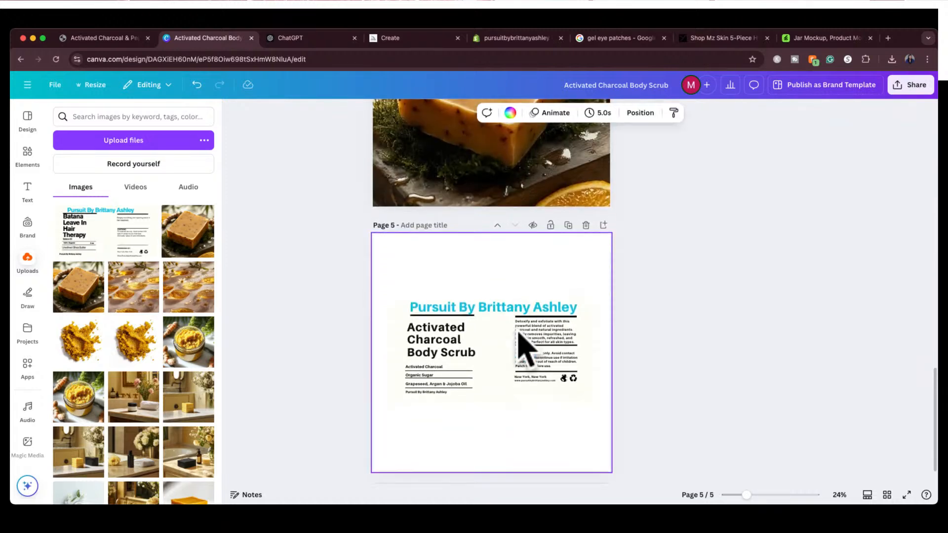
Download only the current page, page 5, as a PNG with a transparent background
{"action": "left_click", "coordinate": [485, 373]}
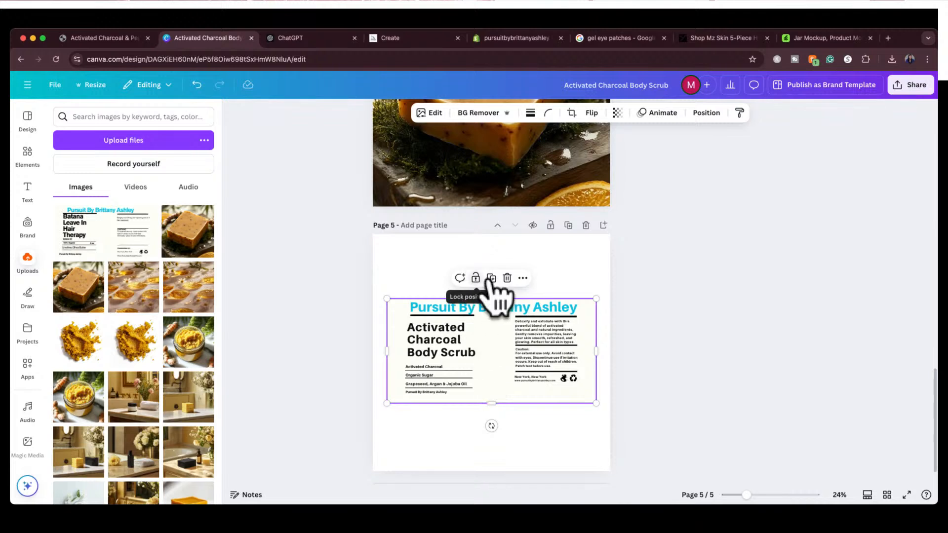
{"action": "left_click", "coordinate": [910, 85]}
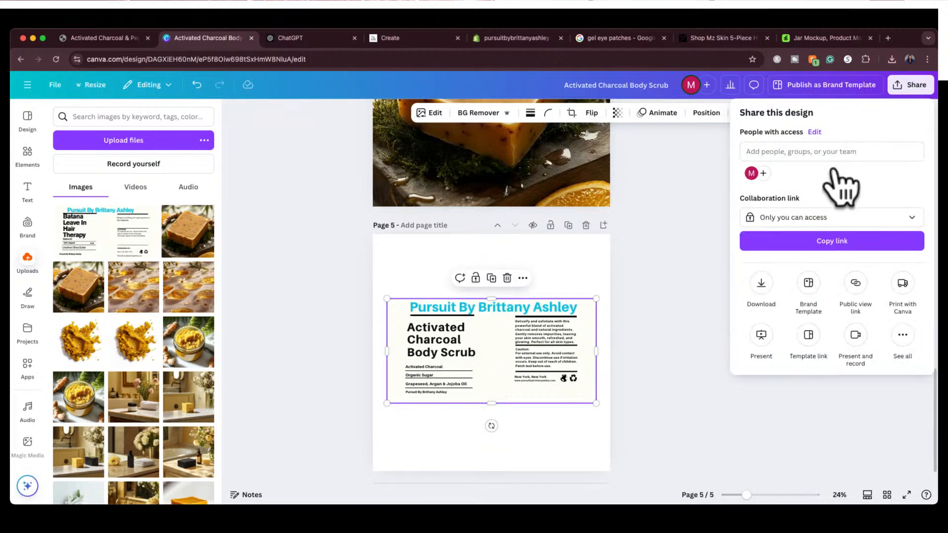
{"action": "left_click", "coordinate": [760, 284]}
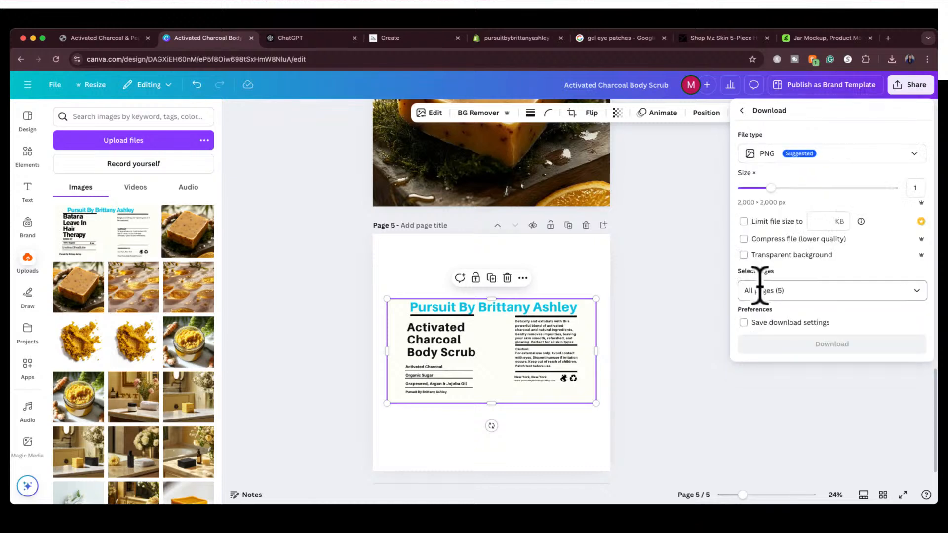
{"action": "left_click", "coordinate": [743, 255]}
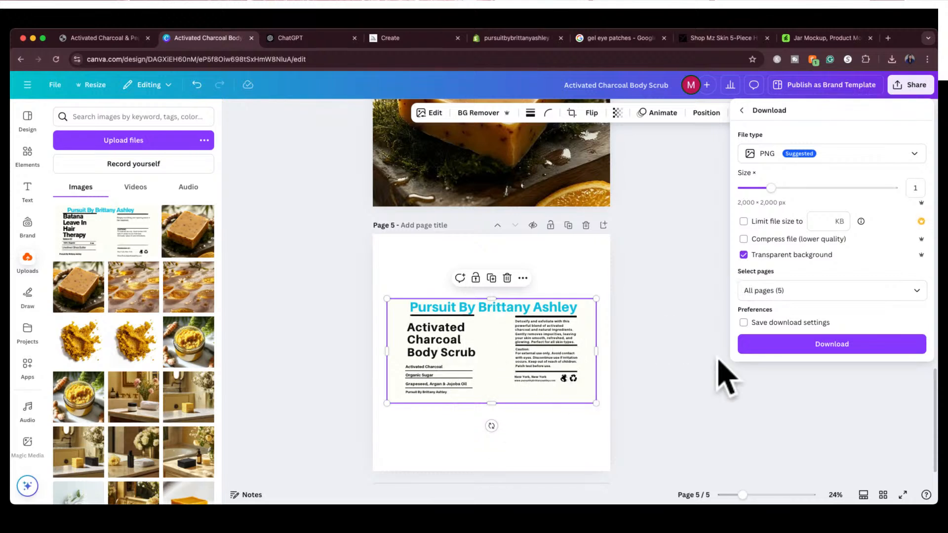
{"action": "left_click", "coordinate": [823, 291]}
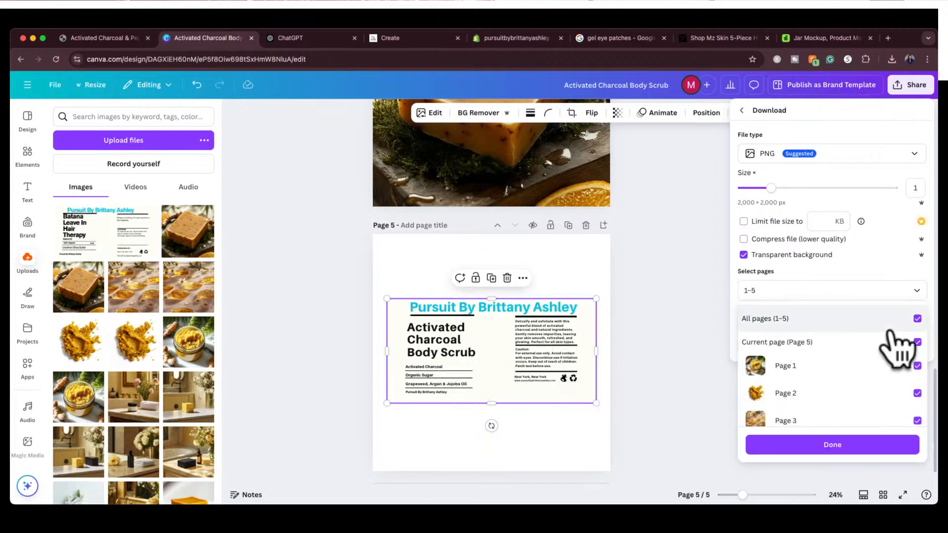
{"action": "left_click", "coordinate": [916, 319]}
{"action": "left_click", "coordinate": [916, 342]}
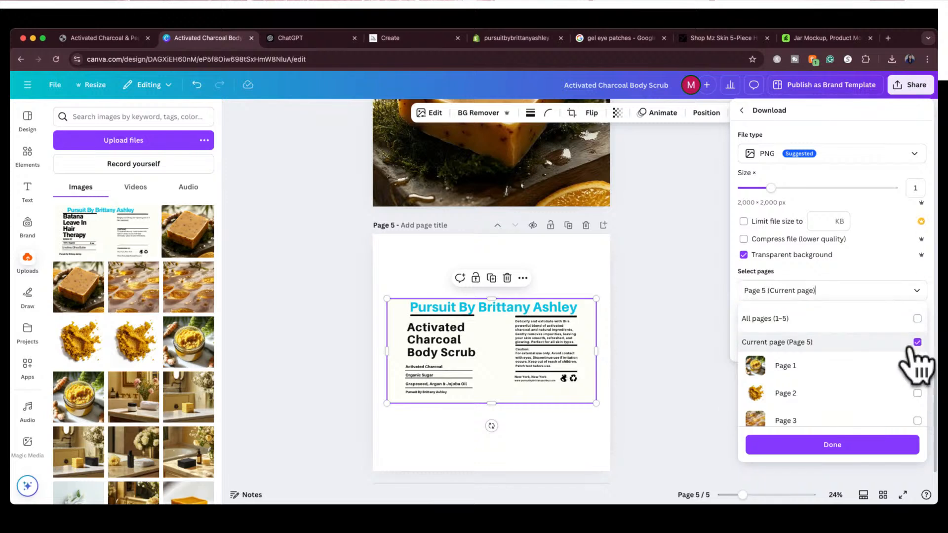
{"action": "left_click", "coordinate": [841, 446]}
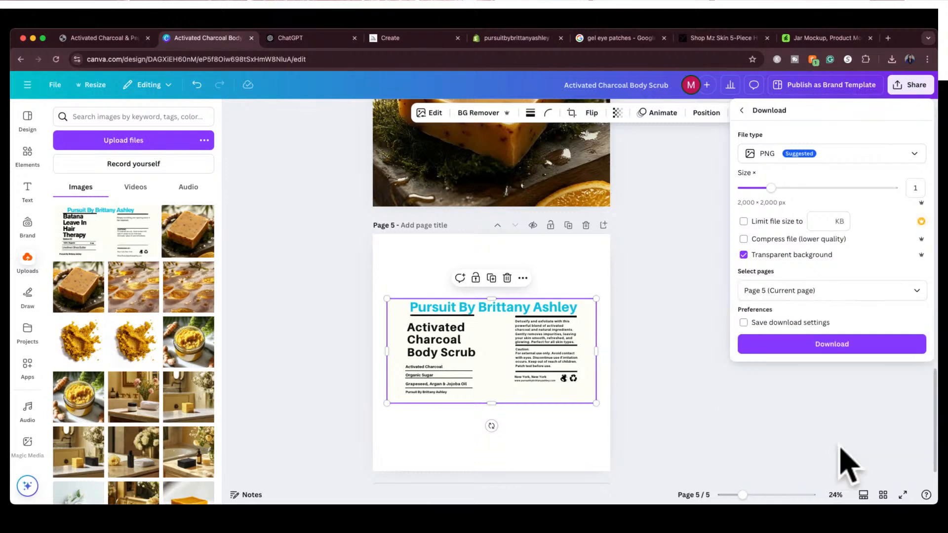
{"action": "left_click", "coordinate": [843, 346]}
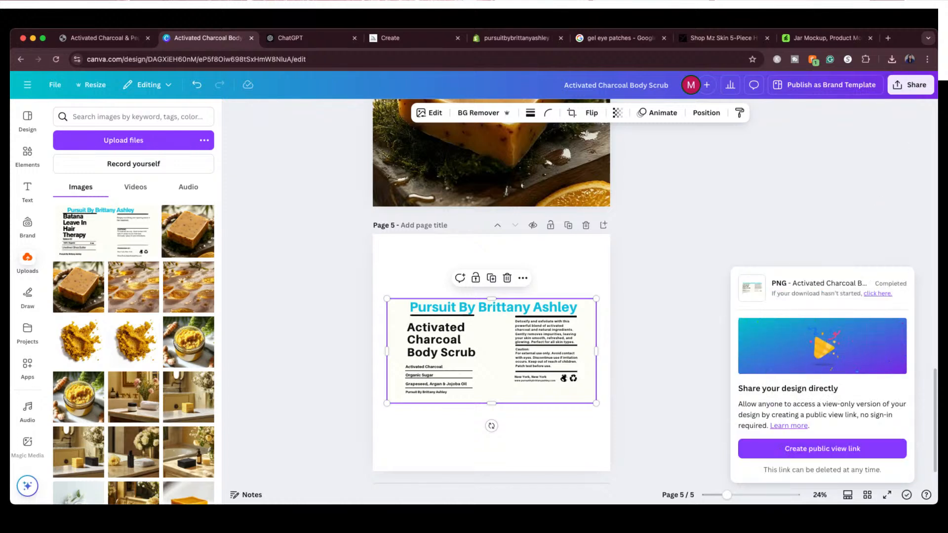
Switch to the Envato Jar Mockup page and view the jar with its sample label
{"action": "key", "text": "super+Tab"}
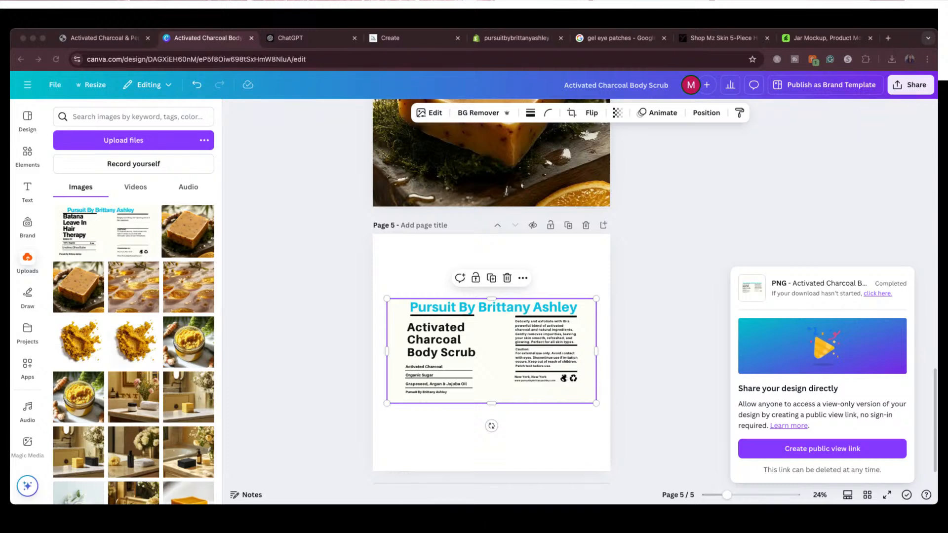
{"action": "left_click", "coordinate": [823, 35]}
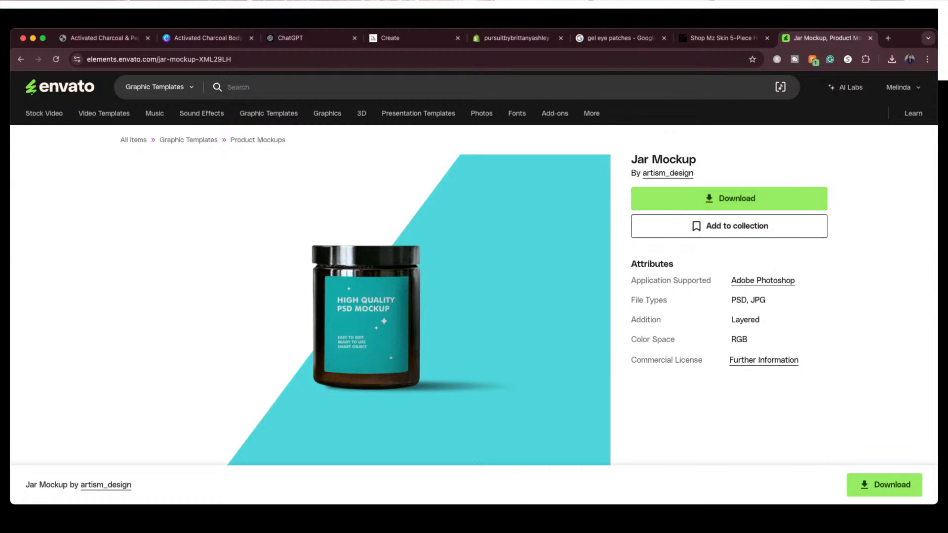
{"action": "key", "text": "super+Tab"}
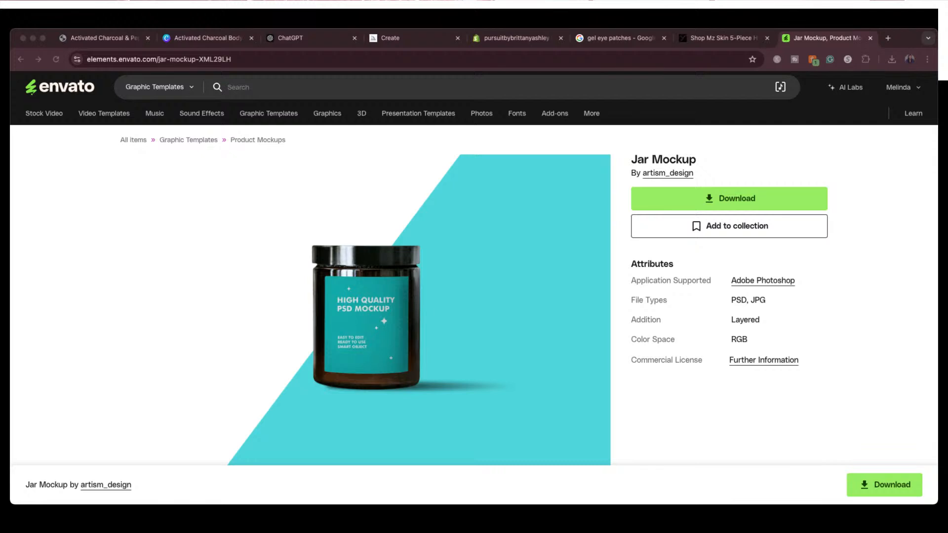
Return to the Activated Charcoal Body Scrub design in Canva and add a blank page after page 5
{"action": "left_click", "coordinate": [191, 41]}
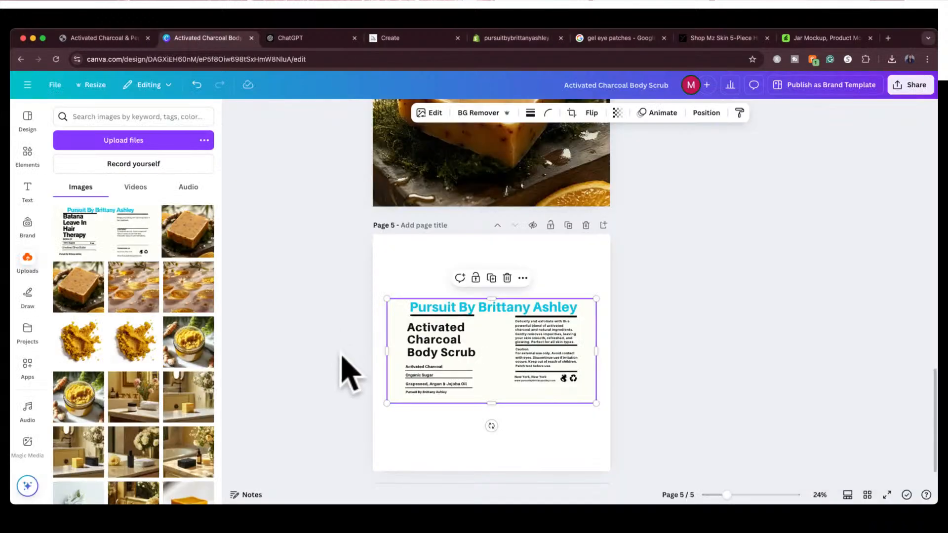
{"action": "scroll", "coordinate": [352, 393], "scroll_direction": "down", "scroll_amount": 1}
{"action": "left_click", "coordinate": [425, 466]}
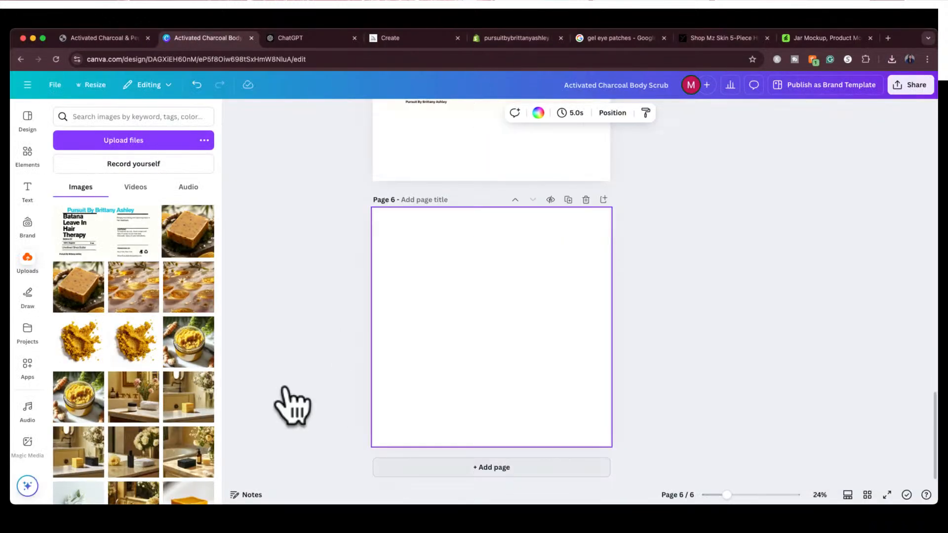
Search the design elements for "jar mockup" and view all the matching graphics
{"action": "left_click", "coordinate": [28, 154]}
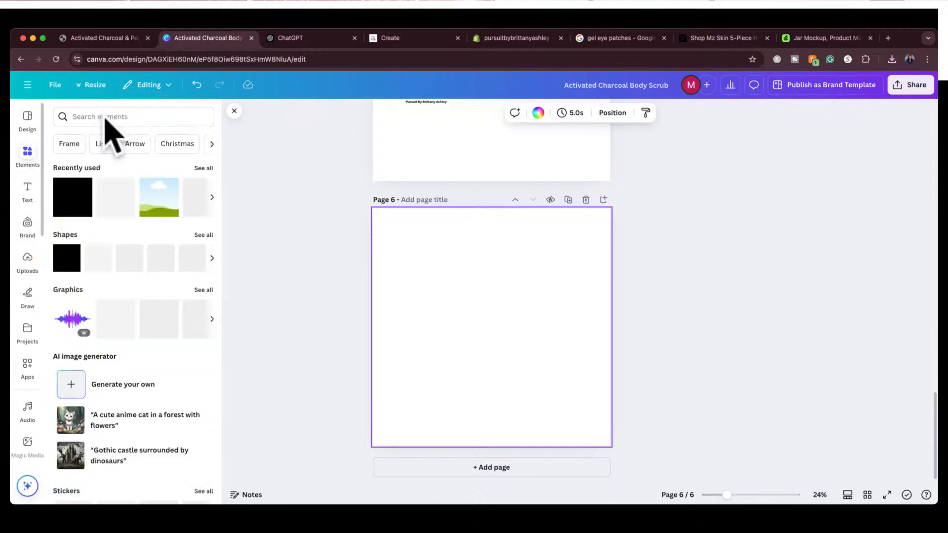
{"action": "left_click", "coordinate": [105, 118]}
{"action": "type", "text": "jar m"}
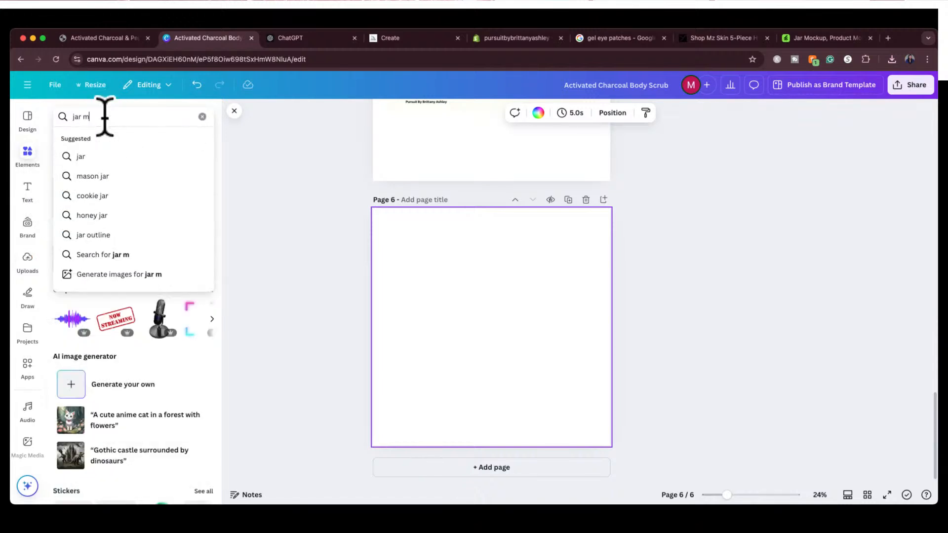
{"action": "type", "text": "ockup"}
{"action": "key", "text": "Return"}
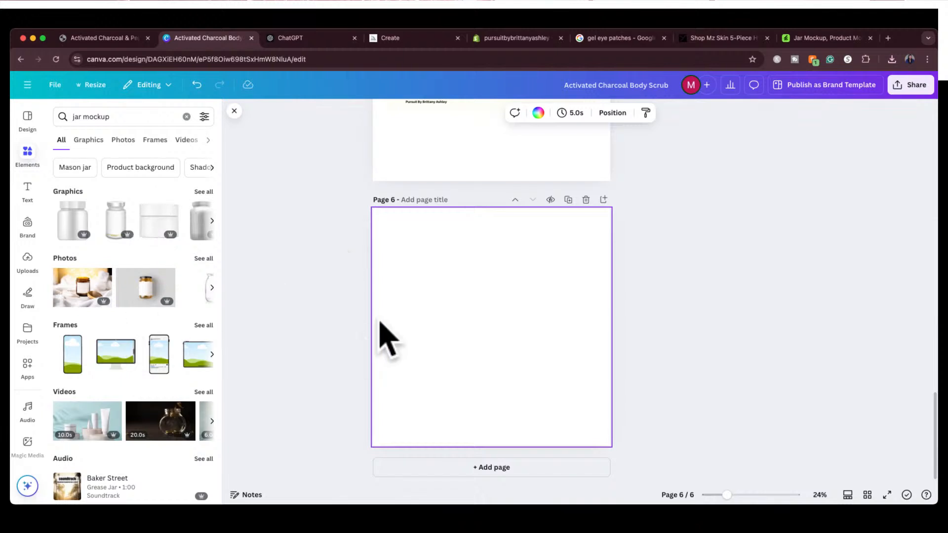
{"action": "left_click", "coordinate": [203, 192]}
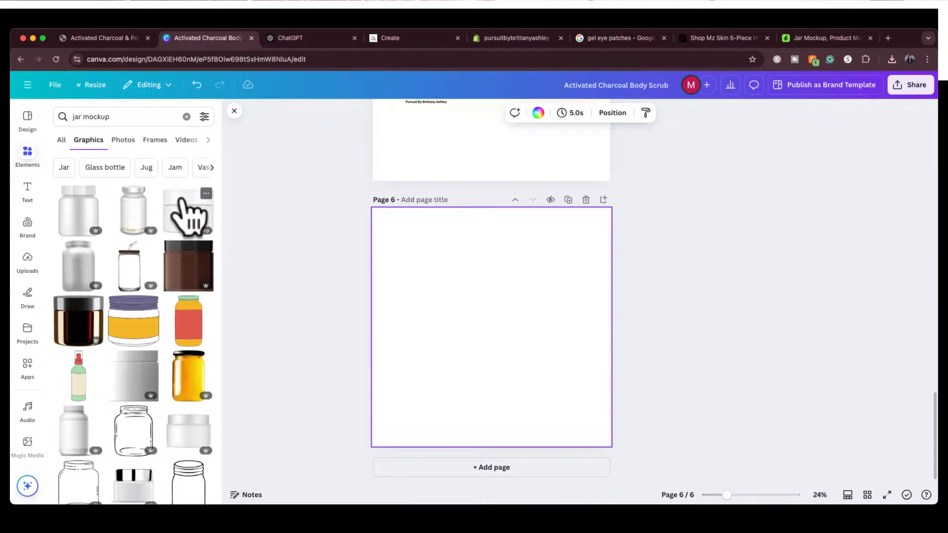
{"action": "left_click", "coordinate": [234, 111]}
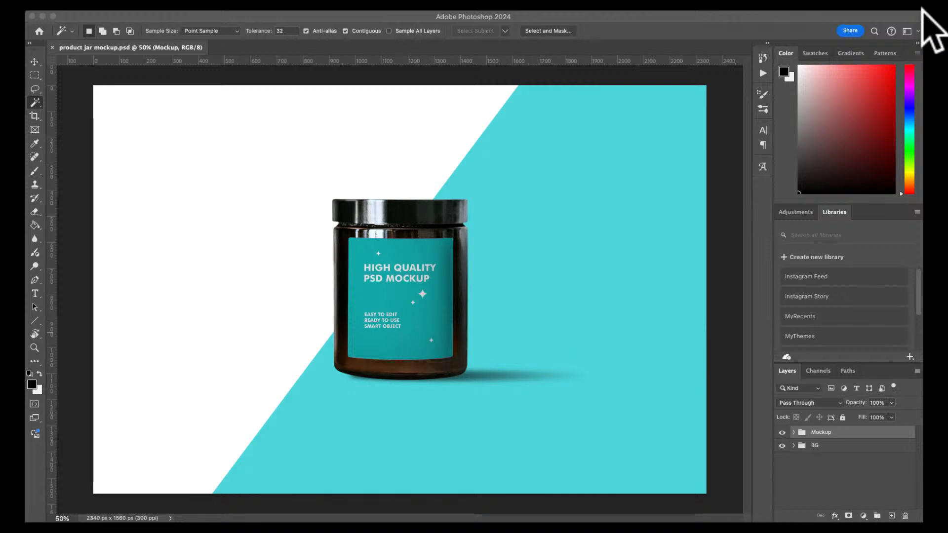
Switch to Photoshop, shrink its window and open the Design Here1 smart object inside the Mockup group of product jar mockup.psd
{"action": "left_click", "coordinate": [918, 11]}
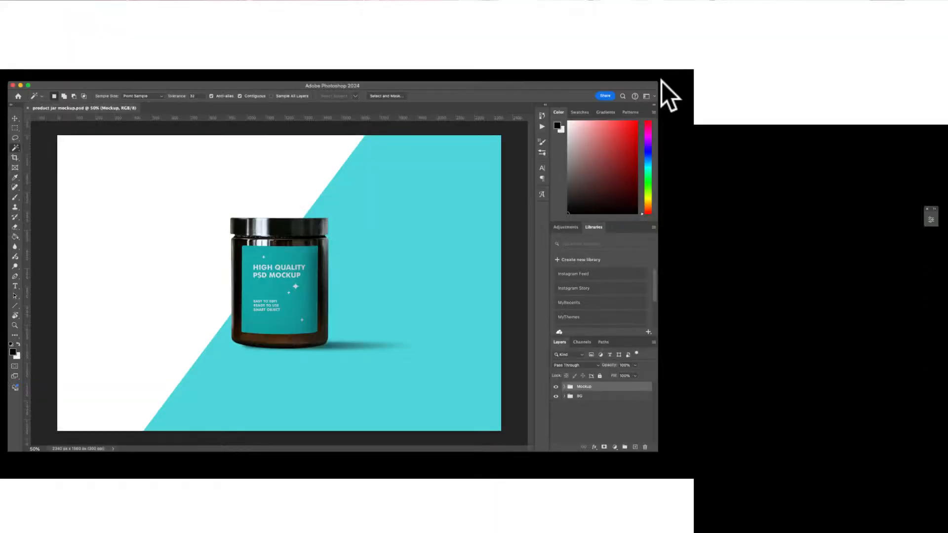
{"action": "left_click_drag", "start_coordinate": [656, 83], "coordinate": [596, 114]}
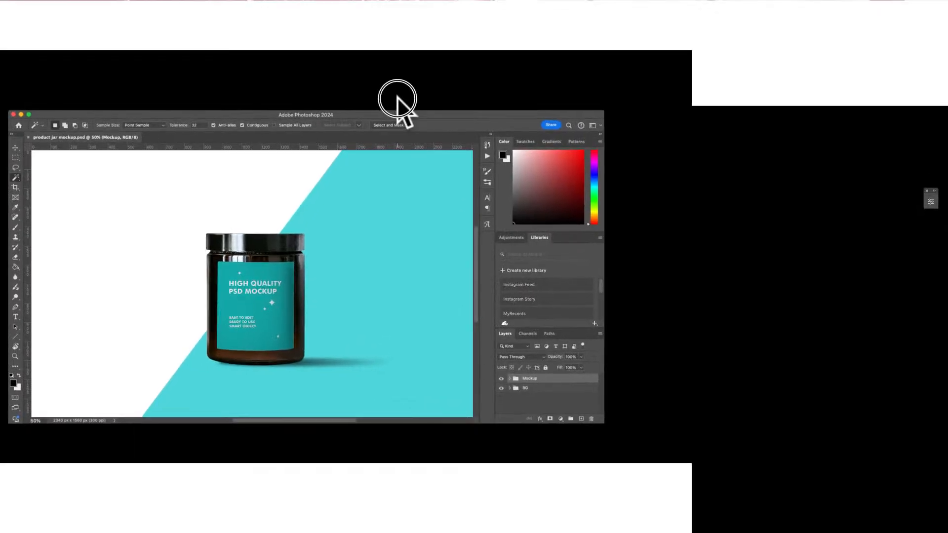
{"action": "left_click", "coordinate": [509, 378]}
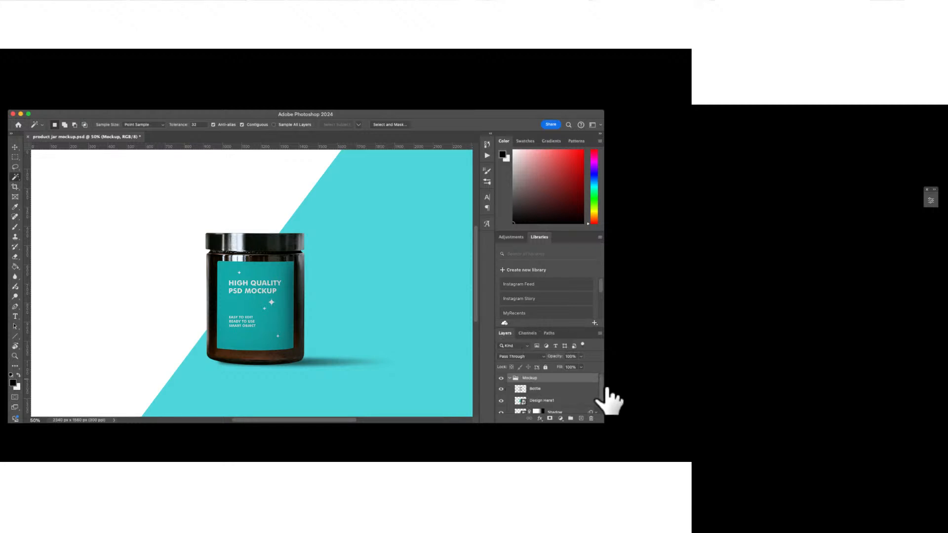
{"action": "left_click_drag", "start_coordinate": [601, 385], "coordinate": [603, 393]}
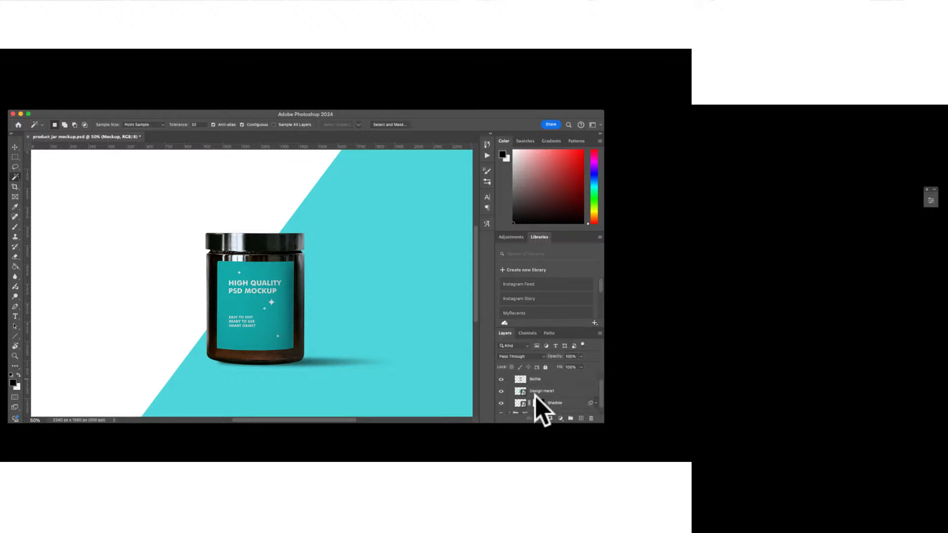
{"action": "double_click", "coordinate": [521, 391]}
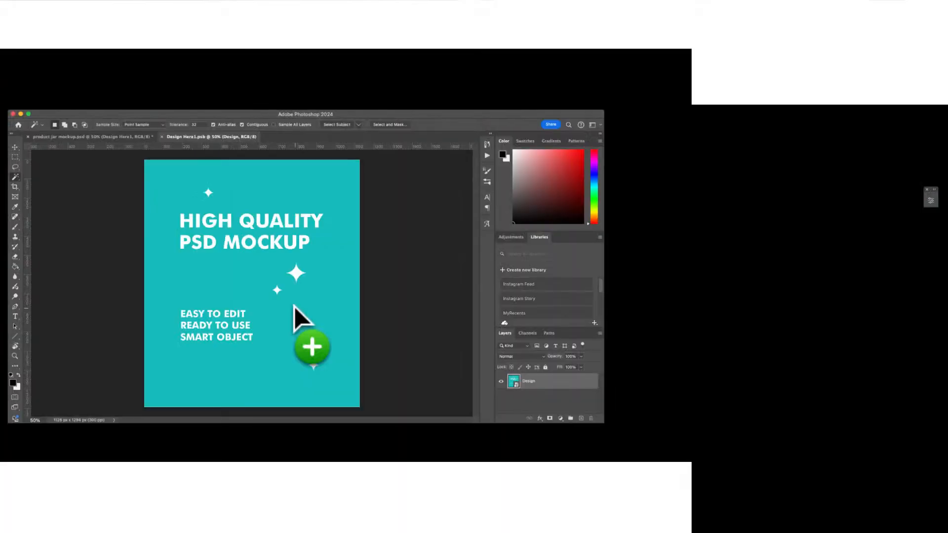
Place the Activated Charcoal Body Scrub label in the smart object with the original Design layer hidden, and save it
{"action": "left_click_drag", "start_coordinate": [294, 306], "coordinate": [295, 310]}
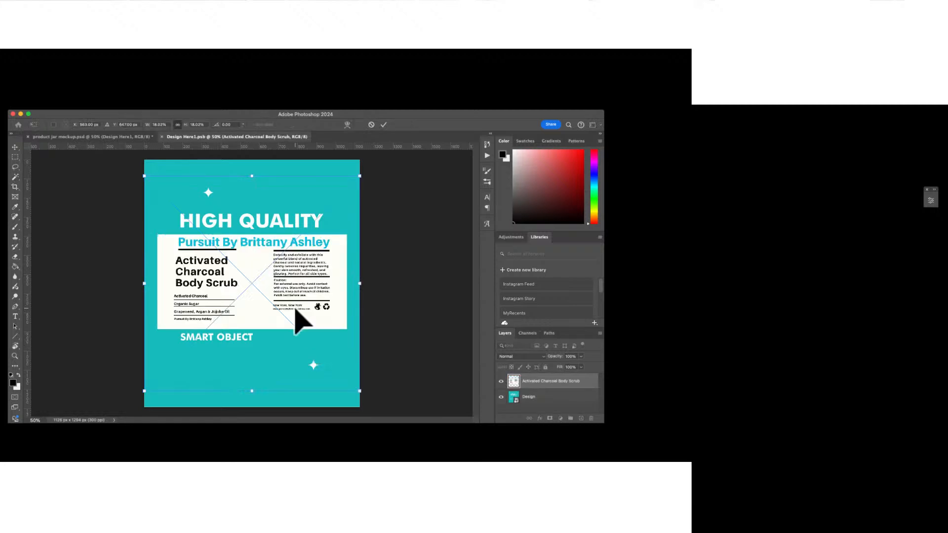
{"action": "left_click", "coordinate": [501, 397]}
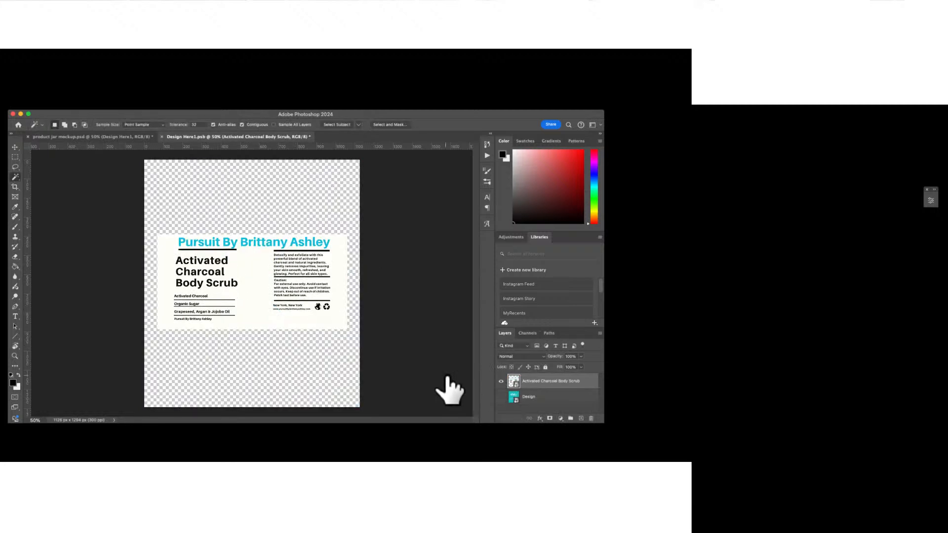
{"action": "key", "text": "super+s"}
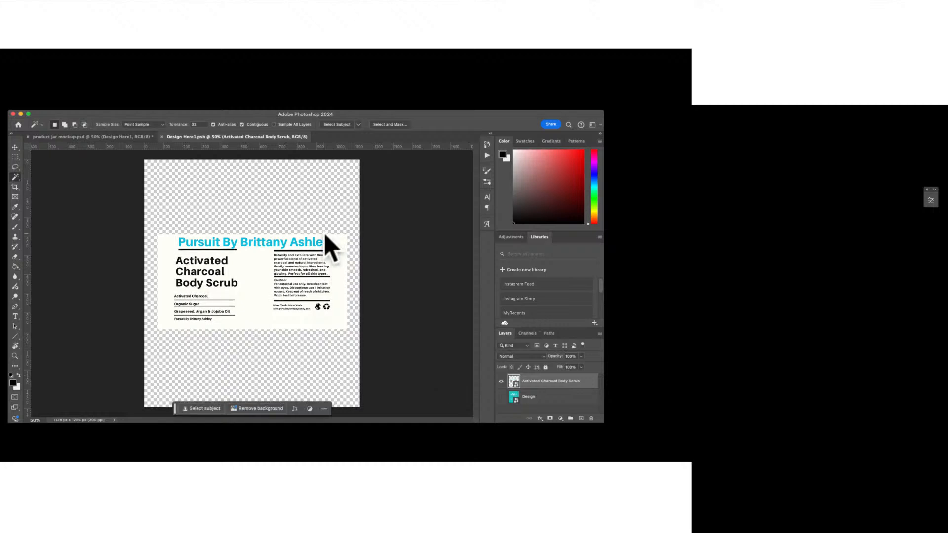
Return to the product jar mockup document and hide the BG Color Right layer in the BG group
{"action": "left_click", "coordinate": [109, 137]}
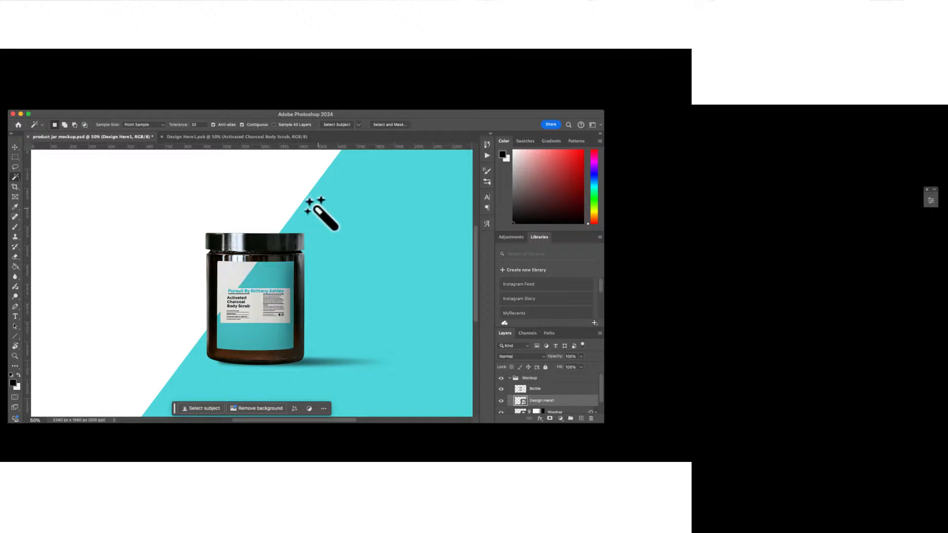
{"action": "scroll", "coordinate": [528, 390], "scroll_direction": "down", "scroll_amount": 1}
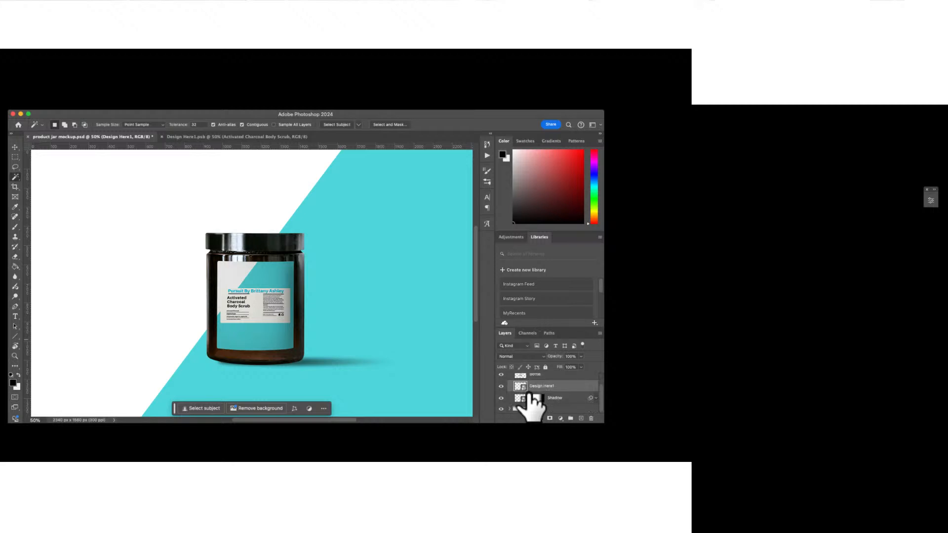
{"action": "scroll", "coordinate": [528, 390], "scroll_direction": "up", "scroll_amount": 1}
{"action": "left_click", "coordinate": [509, 378]}
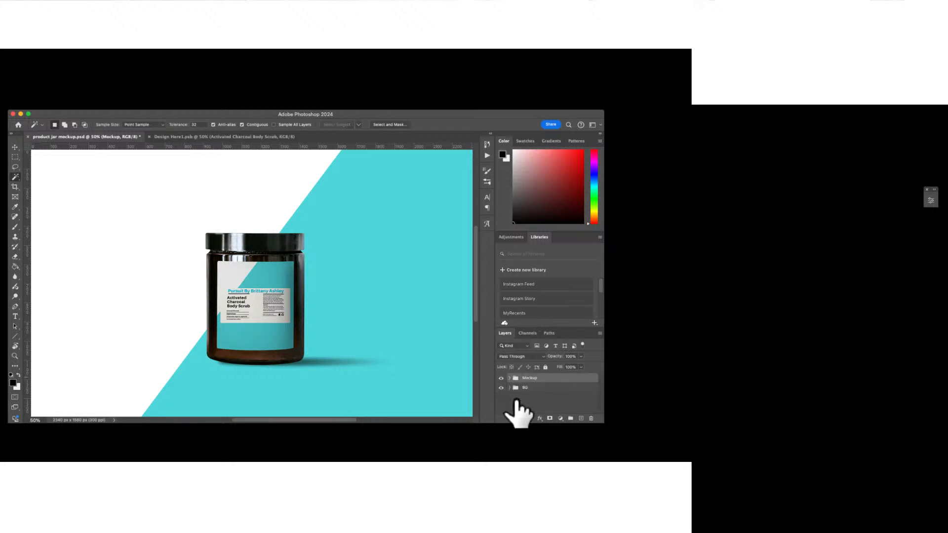
{"action": "scroll", "coordinate": [516, 398], "scroll_direction": "down", "scroll_amount": 1}
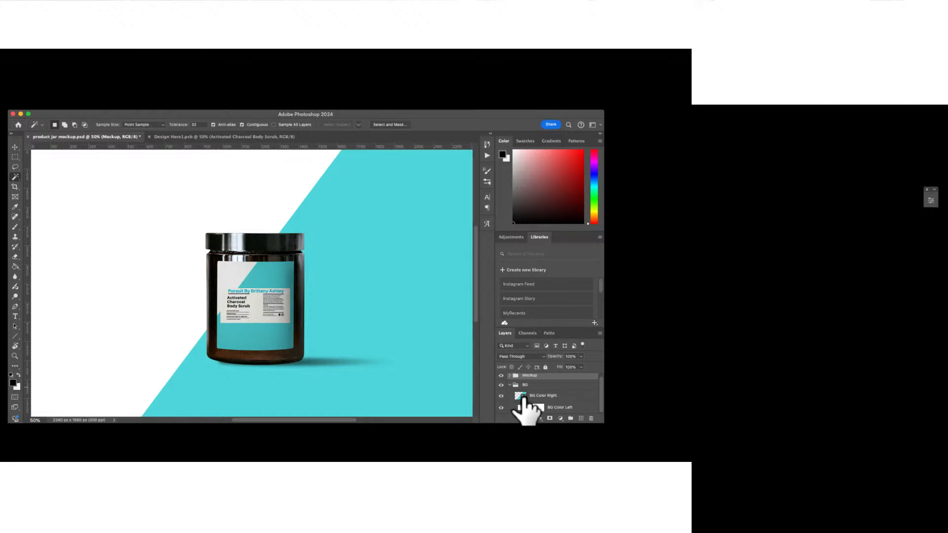
{"action": "left_click", "coordinate": [501, 396]}
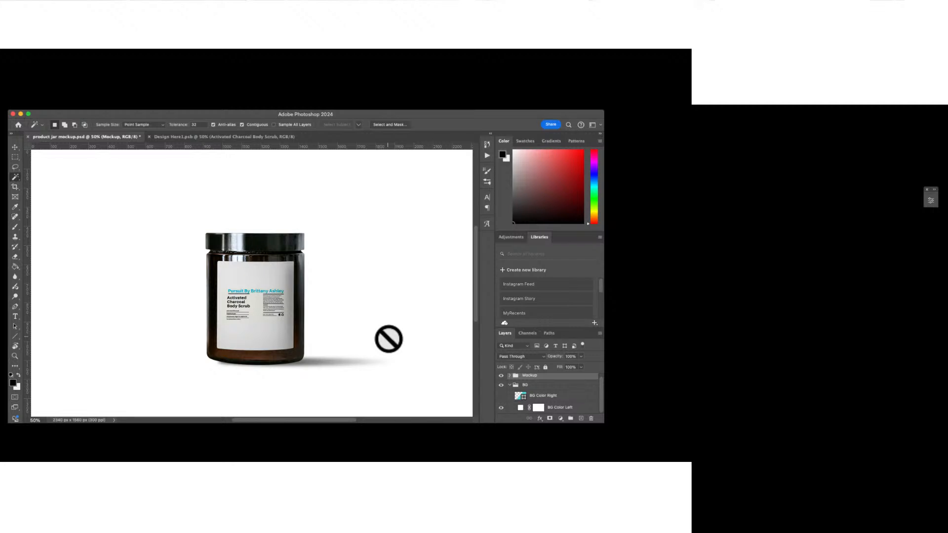
Examine the Activated Charcoal Body Scrub label on the jar up close and within the whole mockup
{"action": "scroll", "coordinate": [389, 339], "scroll_direction": "up", "scroll_amount": 4}
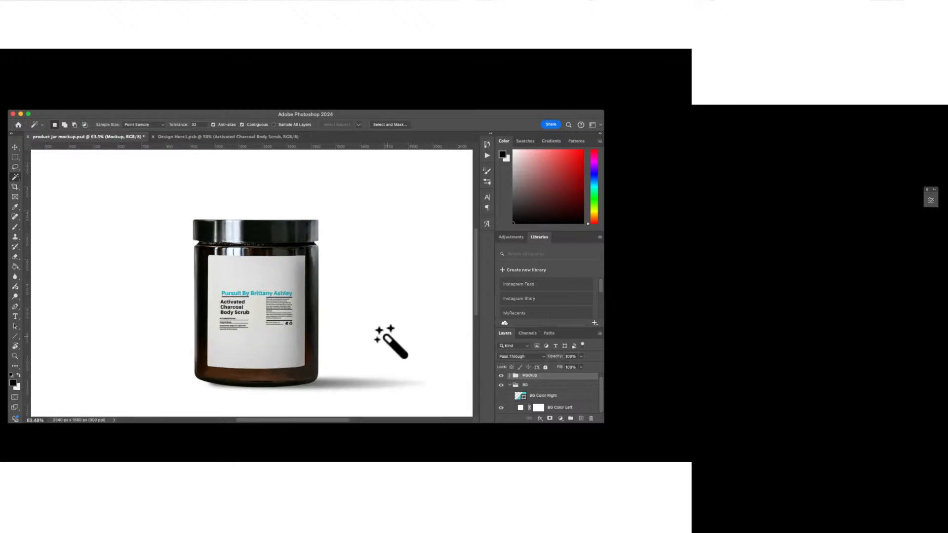
{"action": "scroll", "coordinate": [387, 337], "scroll_direction": "up", "scroll_amount": 2}
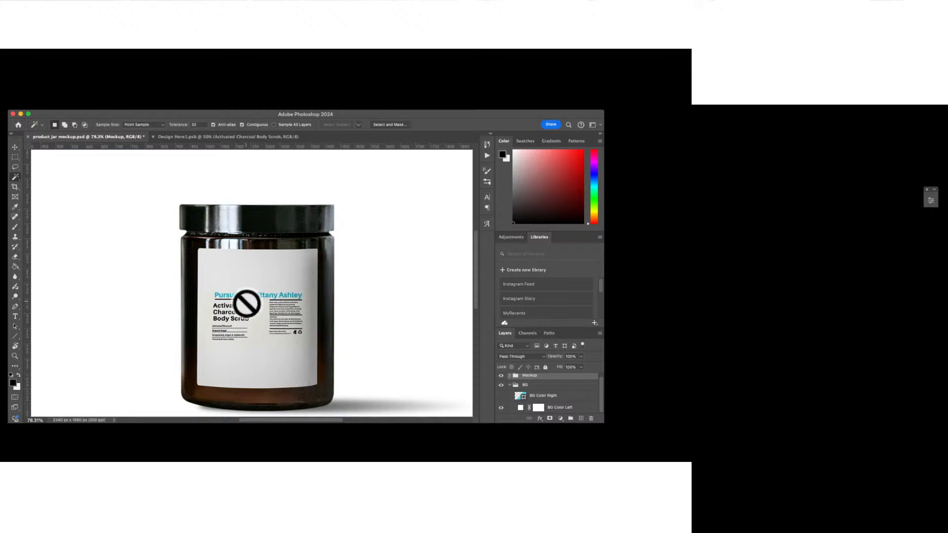
{"action": "scroll", "coordinate": [247, 303], "scroll_direction": "up", "scroll_amount": 1}
{"action": "scroll", "coordinate": [247, 303], "scroll_direction": "up", "scroll_amount": 1}
{"action": "scroll", "coordinate": [245, 302], "scroll_direction": "down", "scroll_amount": 1}
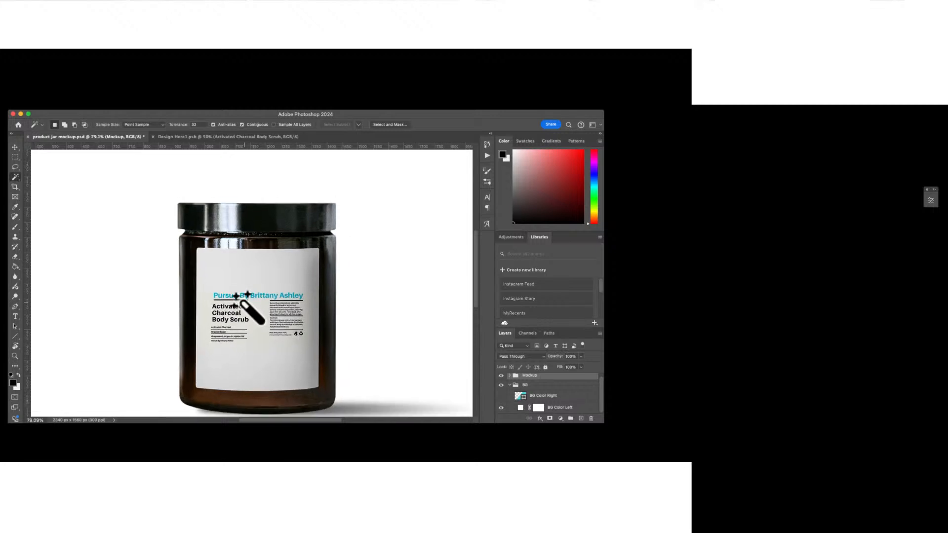
{"action": "scroll", "coordinate": [245, 295], "scroll_direction": "down", "scroll_amount": 1}
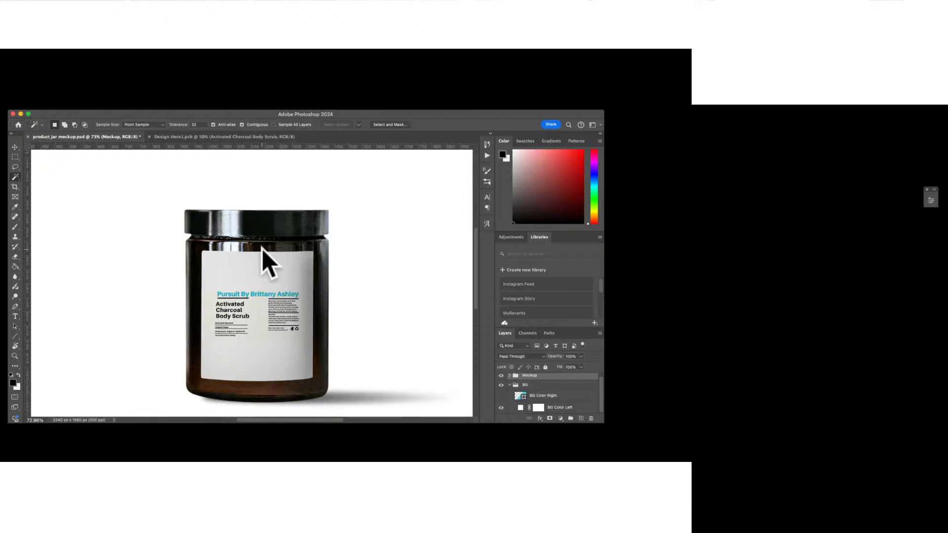
{"action": "scroll", "coordinate": [264, 251], "scroll_direction": "down", "scroll_amount": 1}
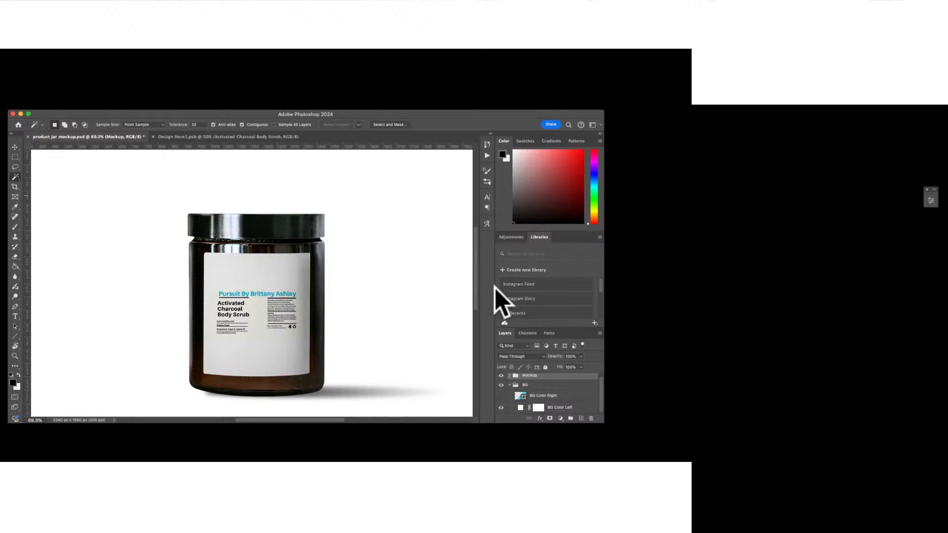
{"action": "scroll", "coordinate": [413, 318], "scroll_direction": "down", "scroll_amount": 4}
{"action": "scroll", "coordinate": [413, 318], "scroll_direction": "down", "scroll_amount": 1}
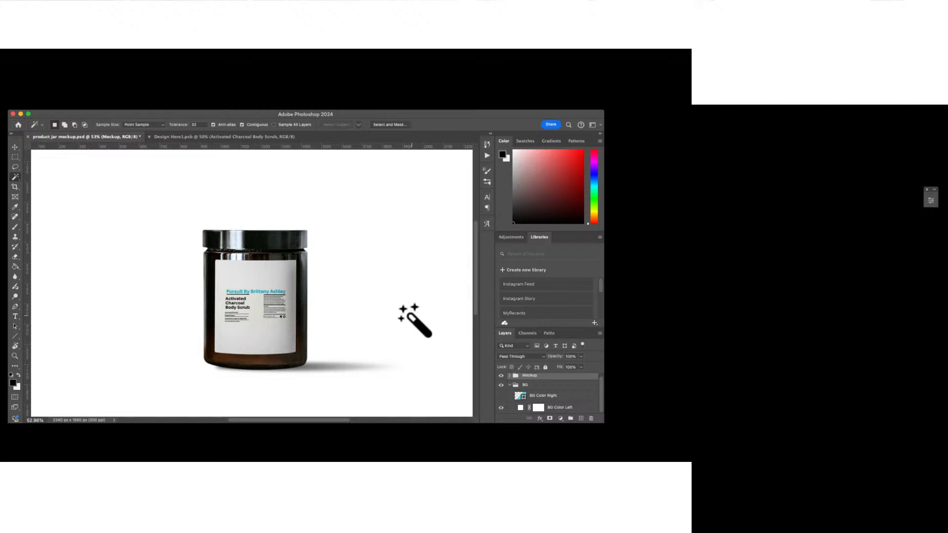
{"action": "scroll", "coordinate": [415, 319], "scroll_direction": "down", "scroll_amount": 1}
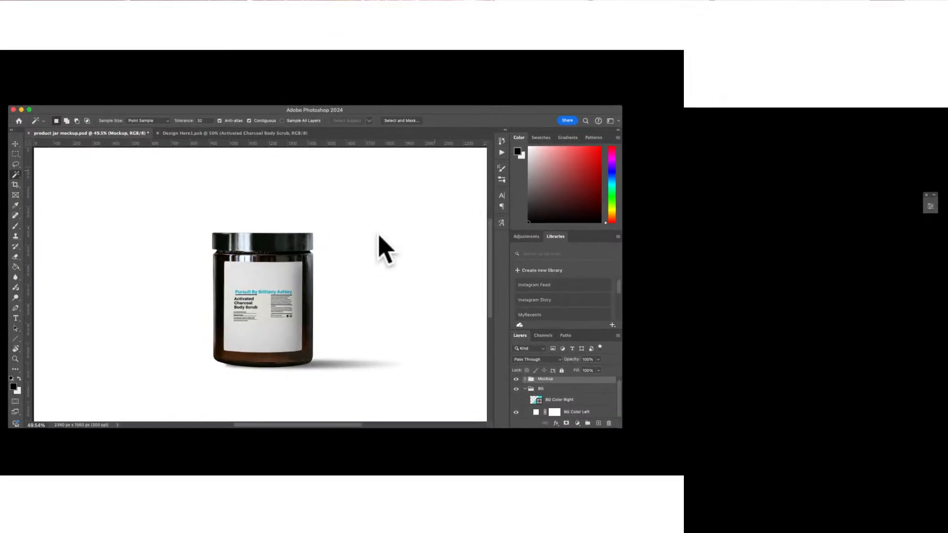
{"action": "scroll", "coordinate": [375, 259], "scroll_direction": "down", "scroll_amount": 2}
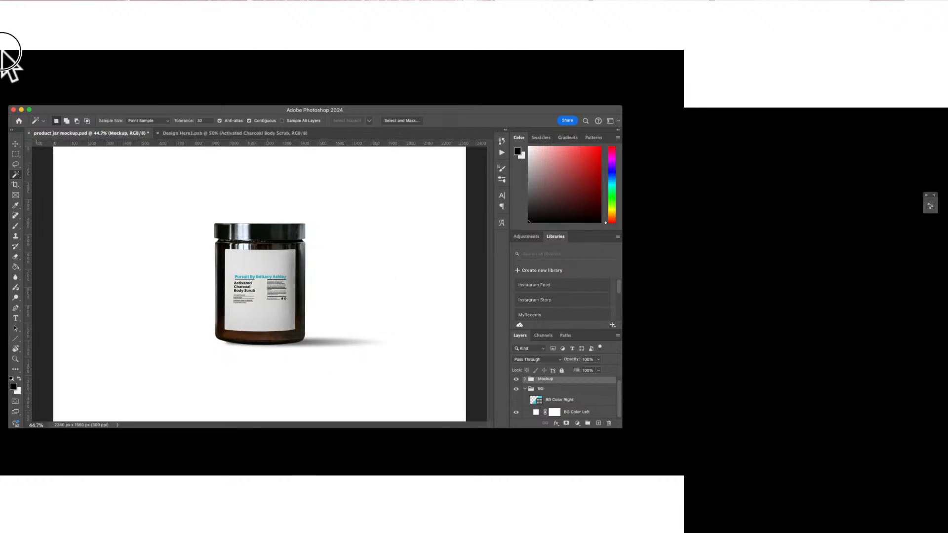
Quick-export the jar mockup as product jar mockup.png to the Downloads folder
{"action": "left_click", "coordinate": [5, 53]}
{"action": "mouse_move", "coordinate": [63, 178]}
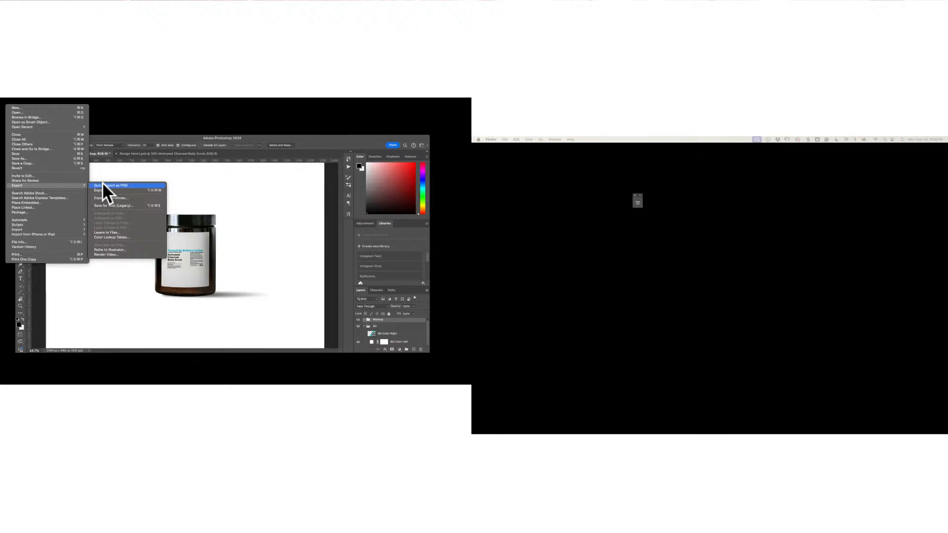
{"action": "left_click", "coordinate": [103, 185]}
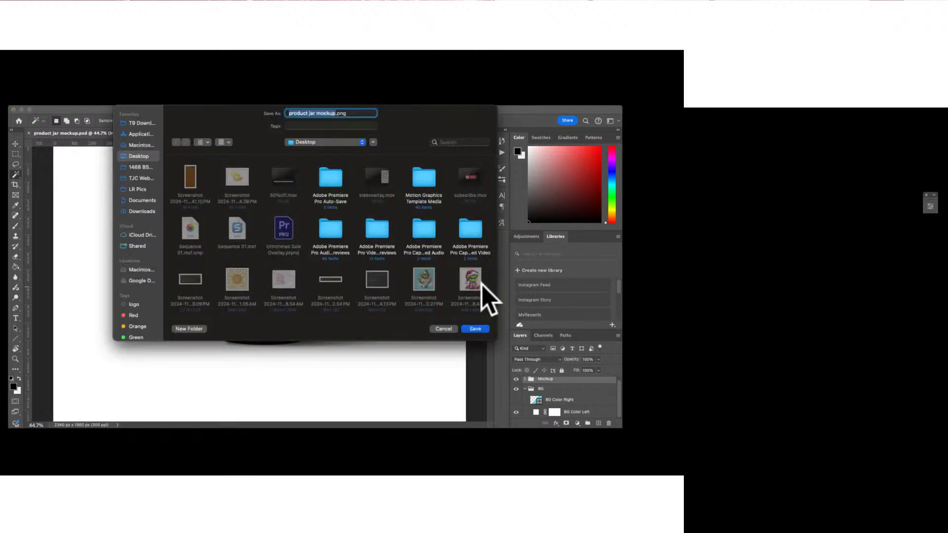
{"action": "left_click", "coordinate": [142, 211]}
{"action": "left_click", "coordinate": [475, 329]}
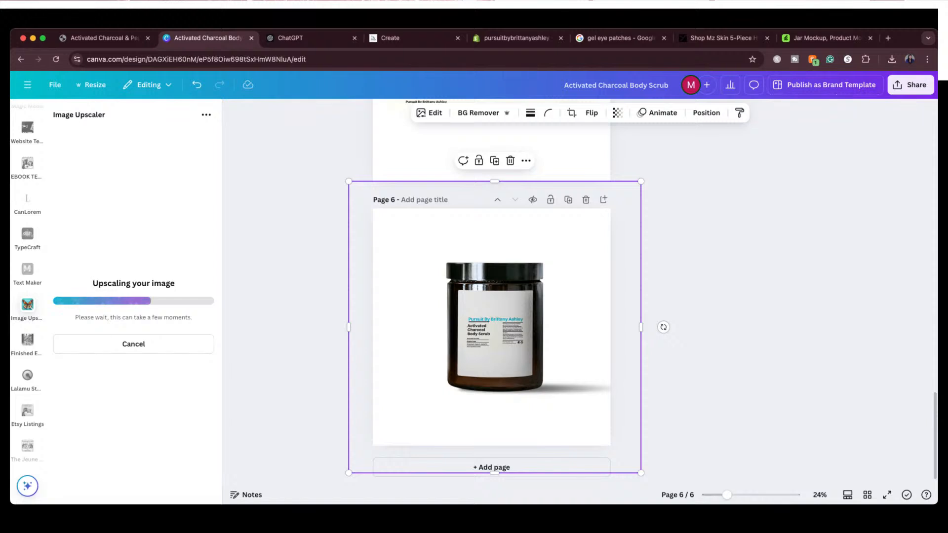
{"action": "scroll", "coordinate": [658, 273], "scroll_direction": "up", "scroll_amount": 4}
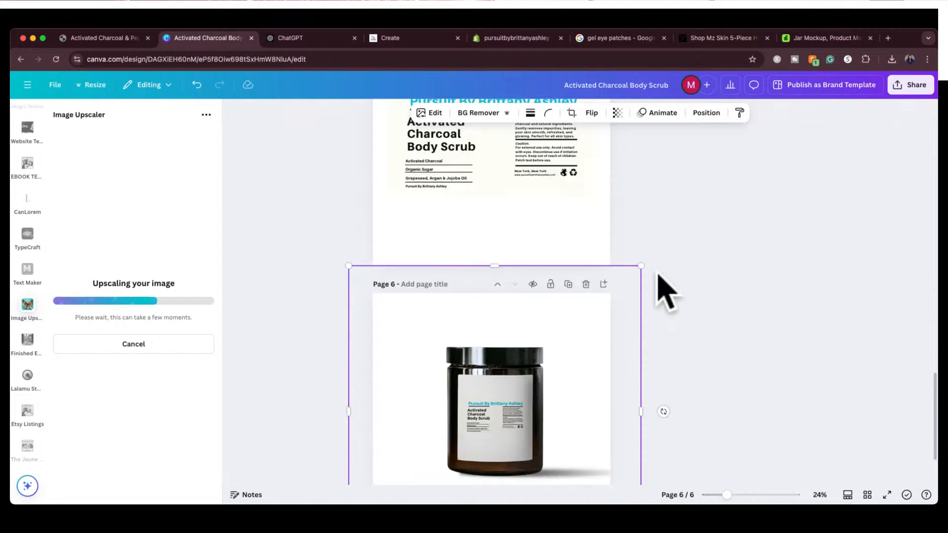
{"action": "scroll", "coordinate": [658, 274], "scroll_direction": "down", "scroll_amount": 3}
{"action": "scroll", "coordinate": [658, 274], "scroll_direction": "down", "scroll_amount": 2}
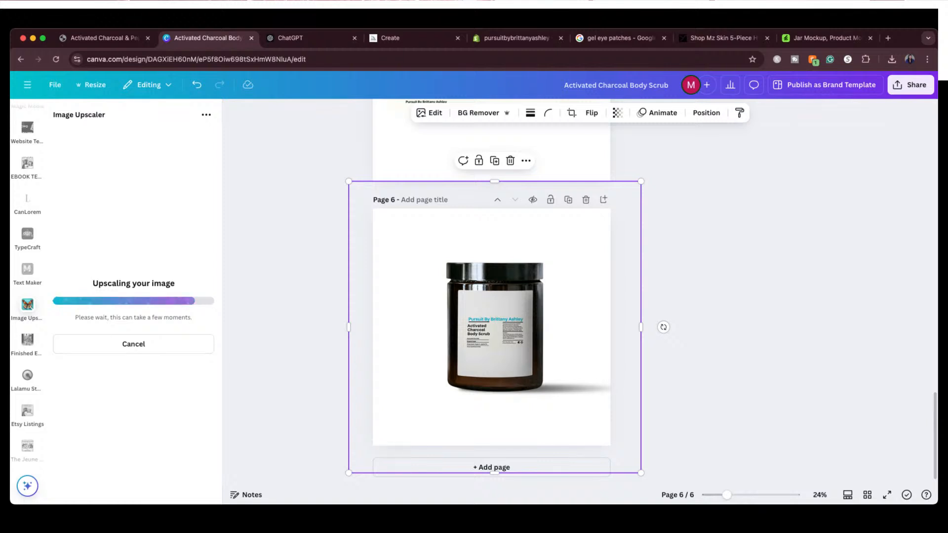
{"action": "scroll", "coordinate": [741, 292], "scroll_direction": "up", "scroll_amount": 15}
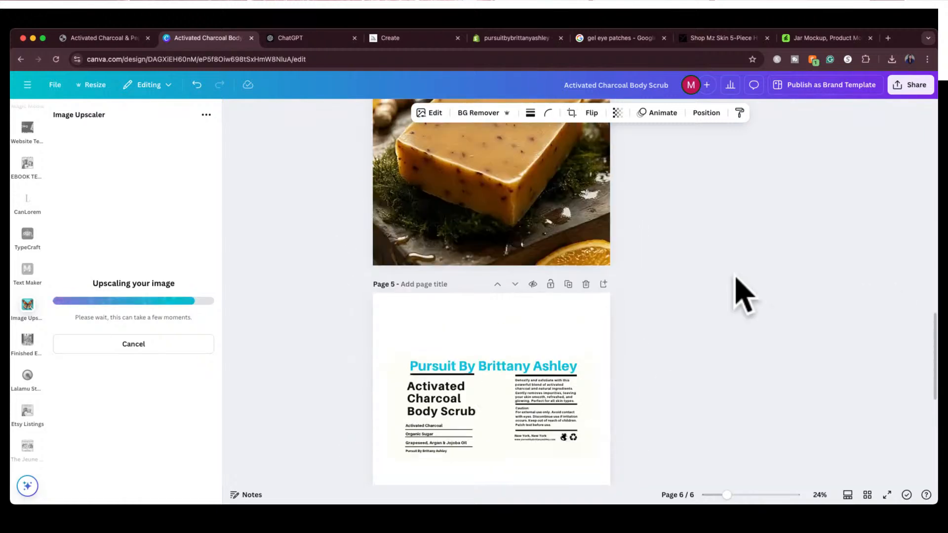
{"action": "scroll", "coordinate": [736, 278], "scroll_direction": "up", "scroll_amount": 10}
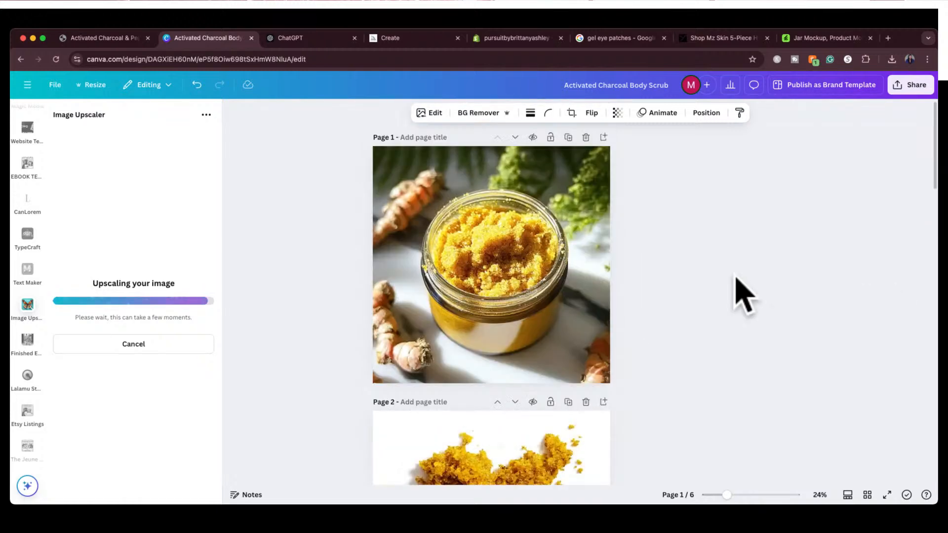
{"action": "scroll", "coordinate": [743, 295], "scroll_direction": "down", "scroll_amount": 3}
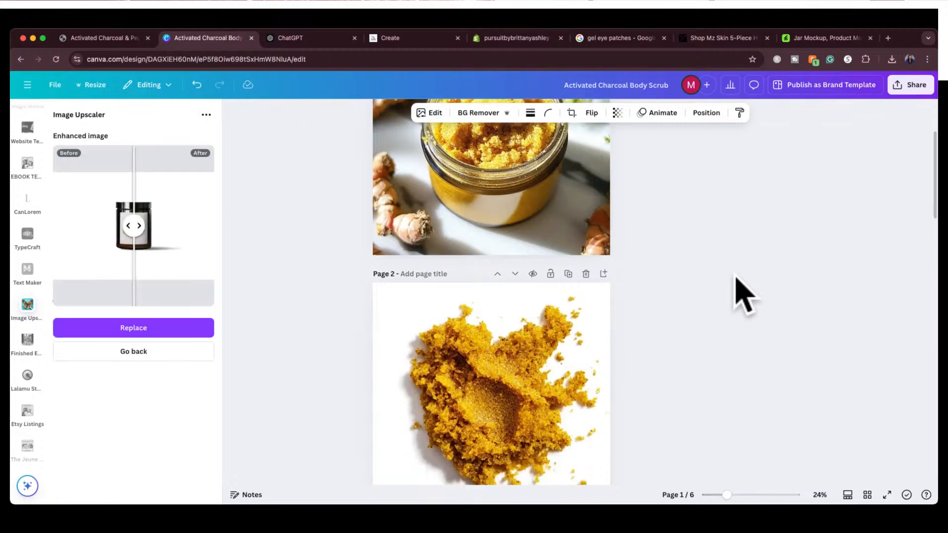
{"action": "scroll", "coordinate": [742, 294], "scroll_direction": "up", "scroll_amount": 3}
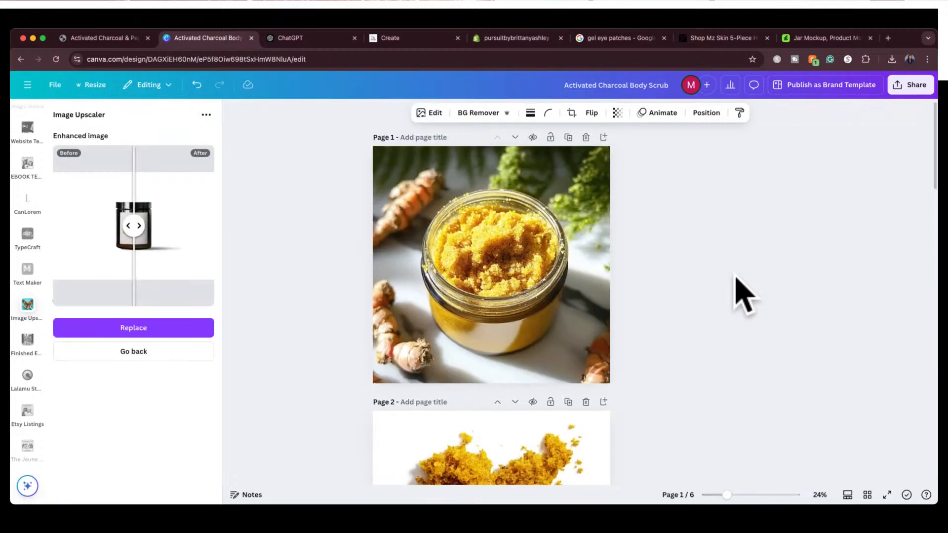
Review the product images and label on pages 1 to 6 of the Activated Charcoal Body Scrub design
{"action": "scroll", "coordinate": [743, 295], "scroll_direction": "down", "scroll_amount": 3}
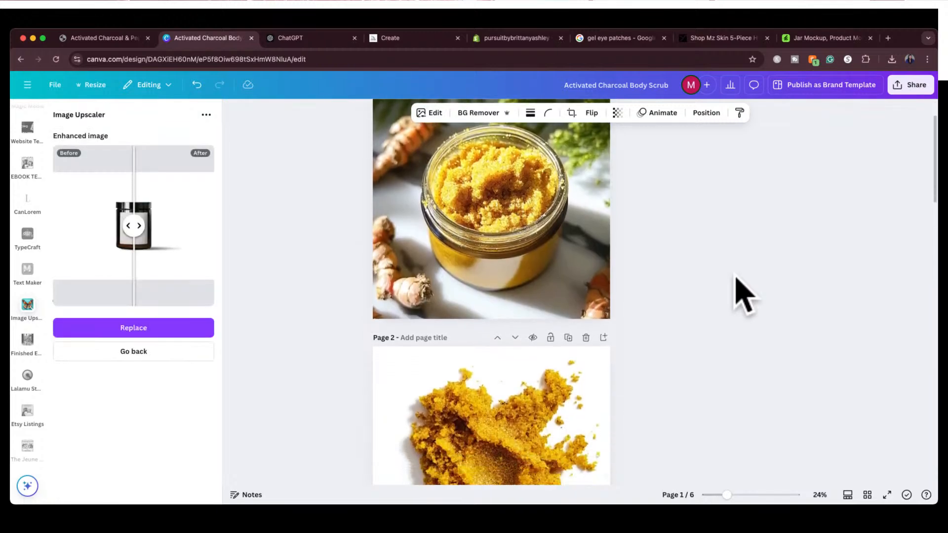
{"action": "scroll", "coordinate": [741, 294], "scroll_direction": "down", "scroll_amount": 8}
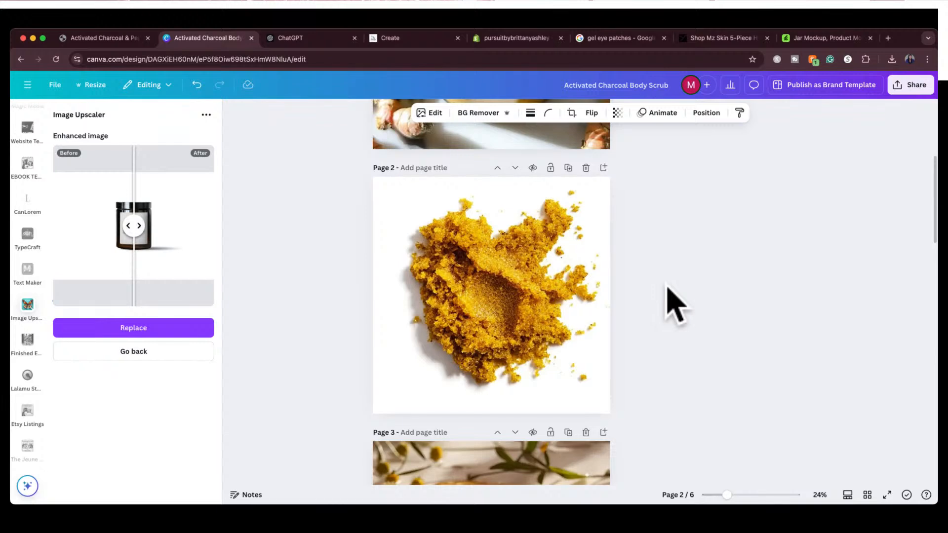
{"action": "scroll", "coordinate": [677, 304], "scroll_direction": "down", "scroll_amount": 5}
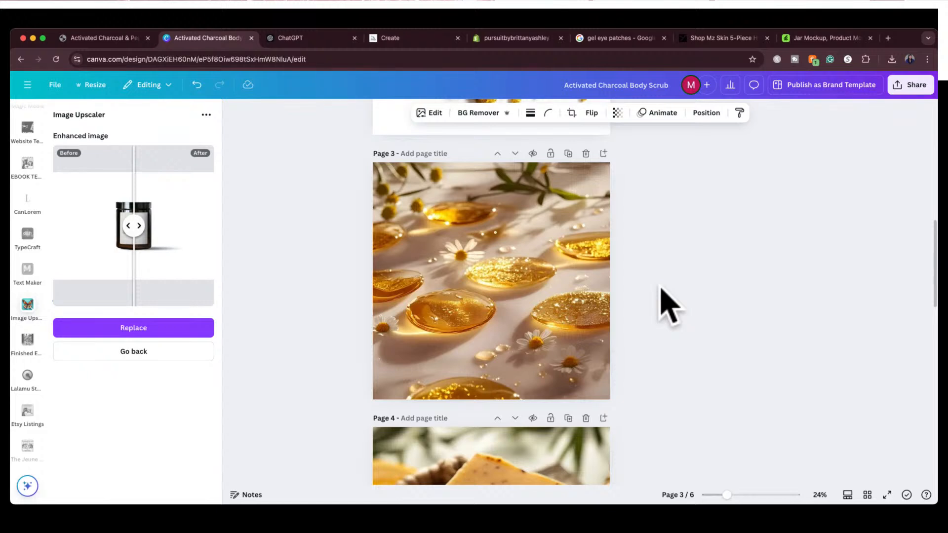
{"action": "scroll", "coordinate": [669, 306], "scroll_direction": "down", "scroll_amount": 5}
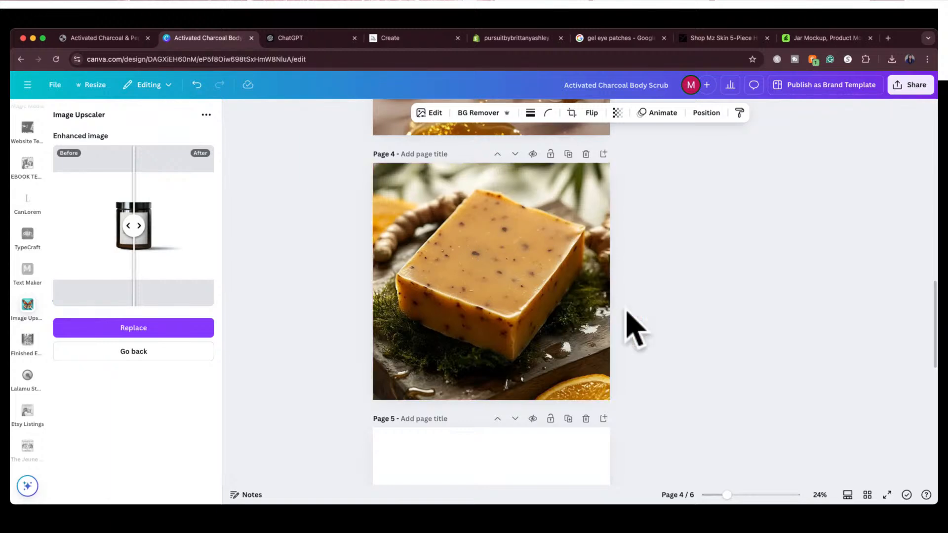
{"action": "scroll", "coordinate": [637, 343], "scroll_direction": "down", "scroll_amount": 8}
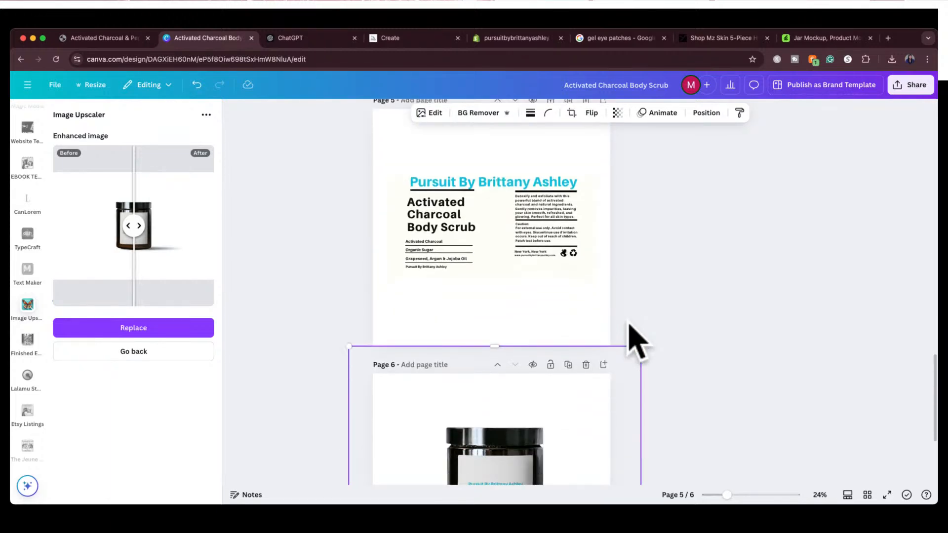
{"action": "scroll", "coordinate": [647, 307], "scroll_direction": "down", "scroll_amount": 3}
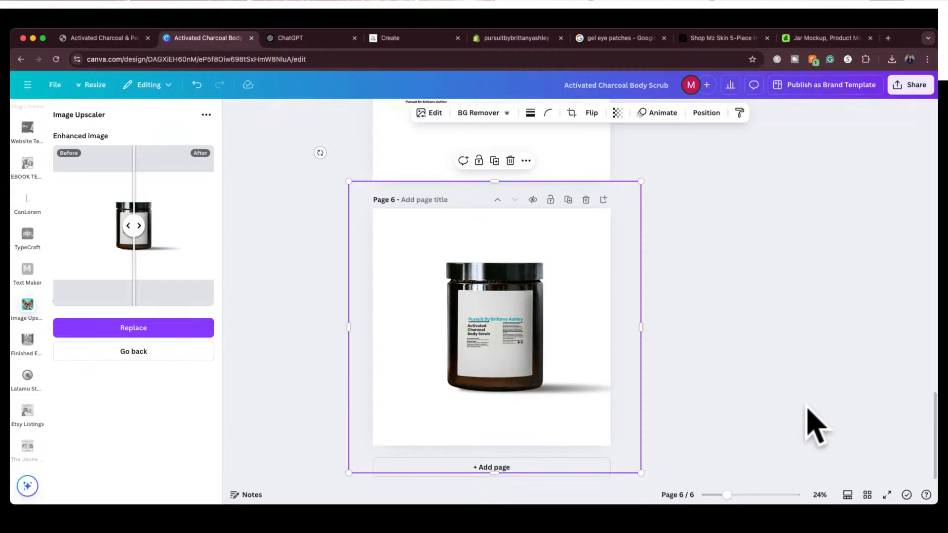
Apply the enhanced jar image, add a separate copy of it to page 6, and delete the large original image behind it
{"action": "left_click", "coordinate": [167, 329]}
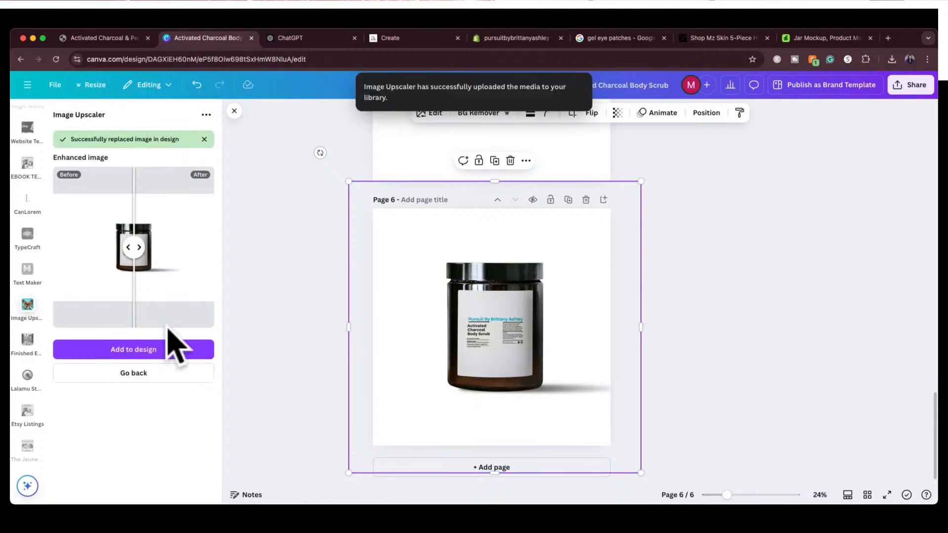
{"action": "left_click", "coordinate": [167, 349]}
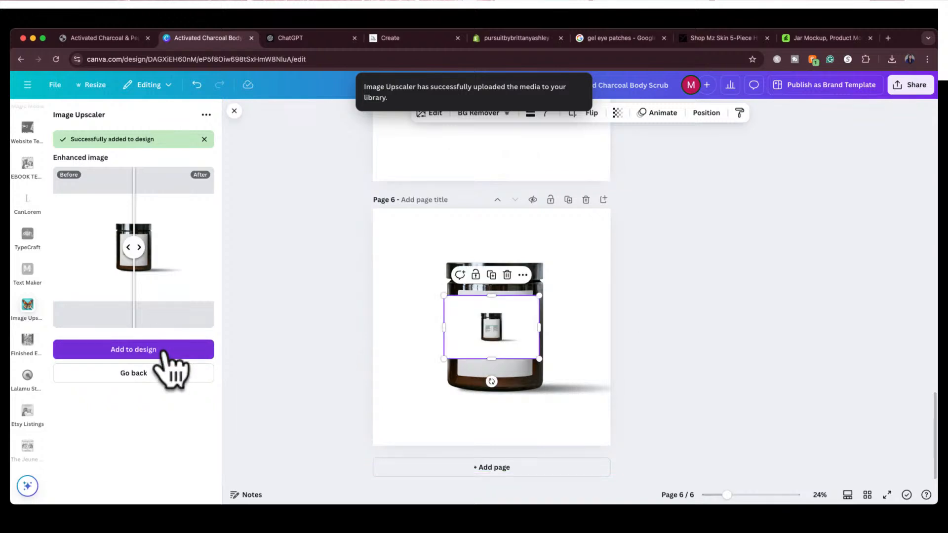
{"action": "mouse_move", "coordinate": [510, 334]}
{"action": "left_mouse_down"}
{"action": "mouse_move", "coordinate": [518, 313]}
{"action": "mouse_move", "coordinate": [506, 335]}
{"action": "mouse_move", "coordinate": [513, 343]}
{"action": "left_mouse_up"}
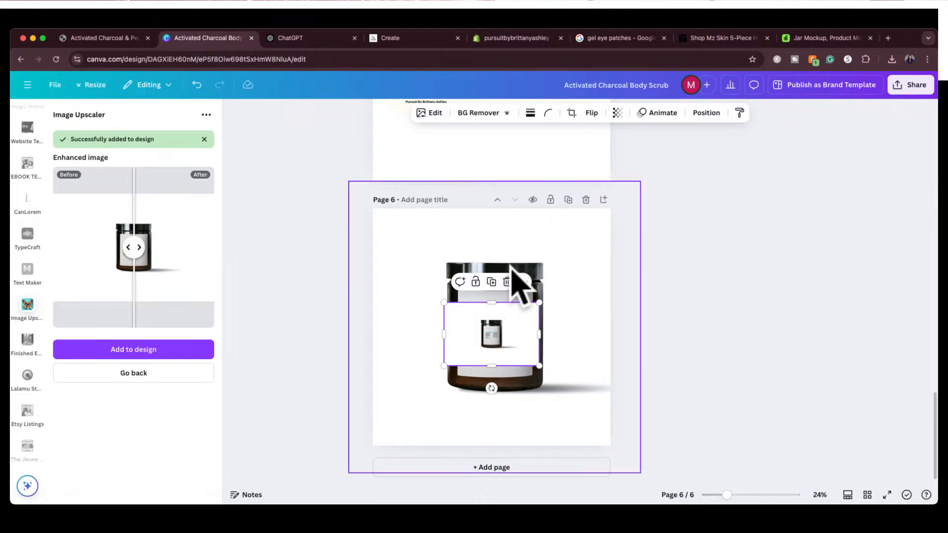
{"action": "left_click", "coordinate": [561, 257]}
{"action": "key", "text": "Delete"}
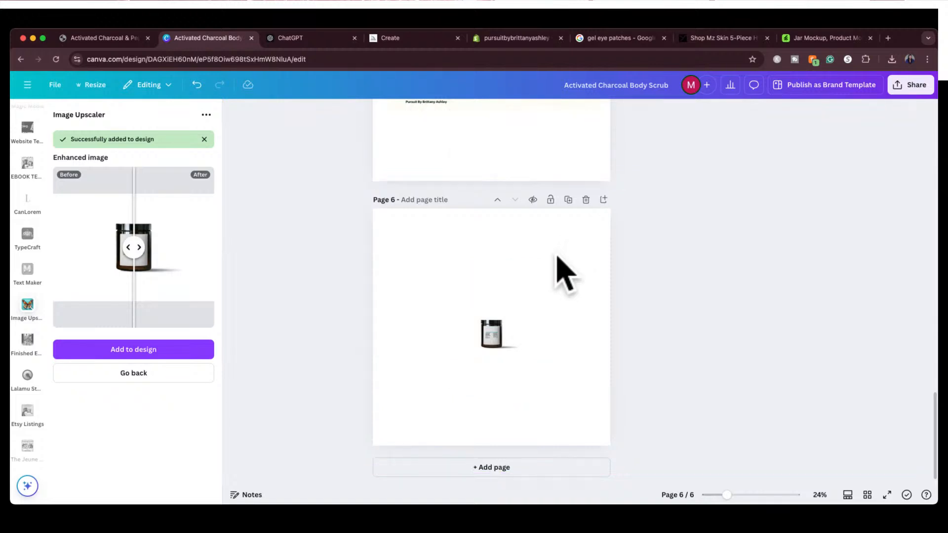
Enlarge the enhanced jar image on page 6 until it covers the page, and center the jar
{"action": "left_click", "coordinate": [461, 317]}
{"action": "left_click_drag", "start_coordinate": [444, 303], "coordinate": [327, 226]}
{"action": "left_click_drag", "start_coordinate": [539, 366], "coordinate": [705, 477]}
{"action": "left_click_drag", "start_coordinate": [705, 226], "coordinate": [755, 190]}
{"action": "left_click", "coordinate": [549, 312]}
{"action": "left_click_drag", "start_coordinate": [549, 311], "coordinate": [507, 304]}
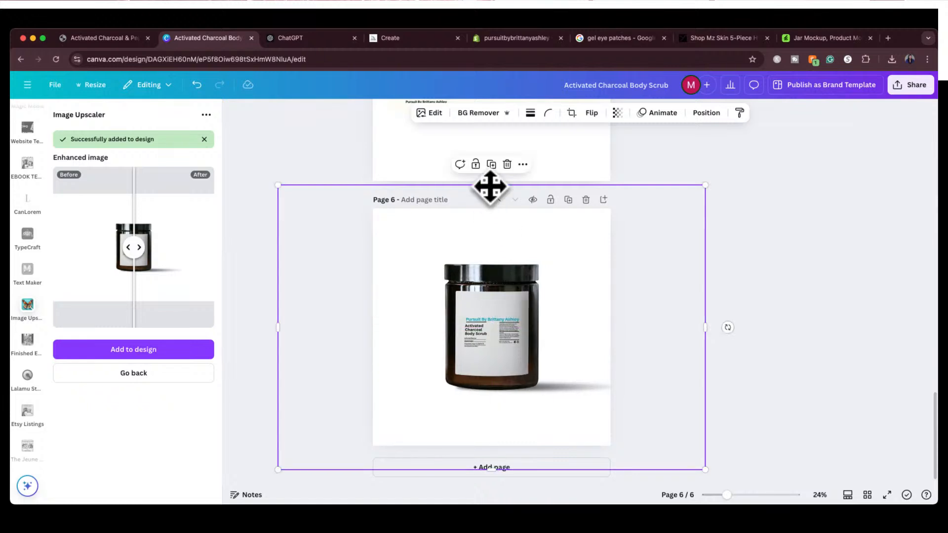
Crop the enhanced jar image on all four sides to the edges of page 6
{"action": "left_click_drag", "start_coordinate": [489, 186], "coordinate": [489, 205]}
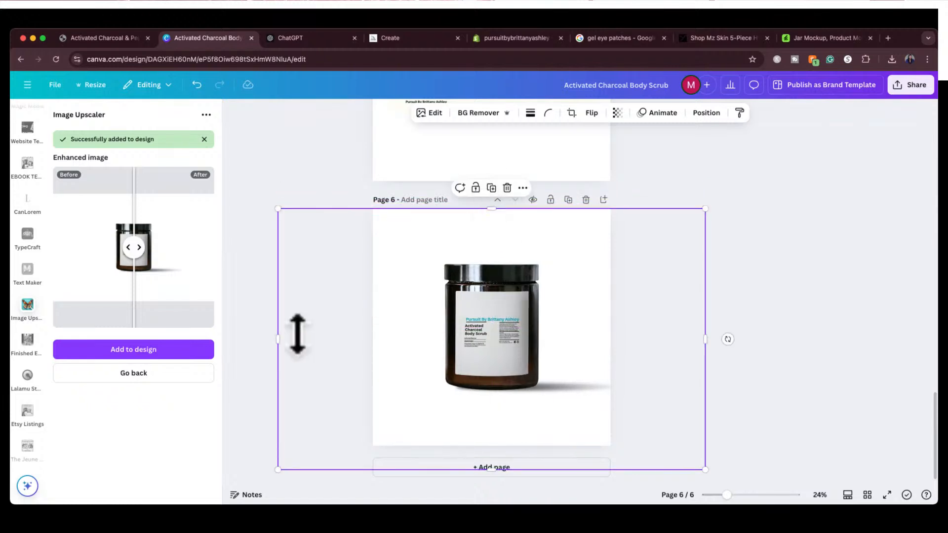
{"action": "left_click_drag", "start_coordinate": [277, 336], "coordinate": [373, 326]}
{"action": "left_click_drag", "start_coordinate": [538, 470], "coordinate": [533, 445]}
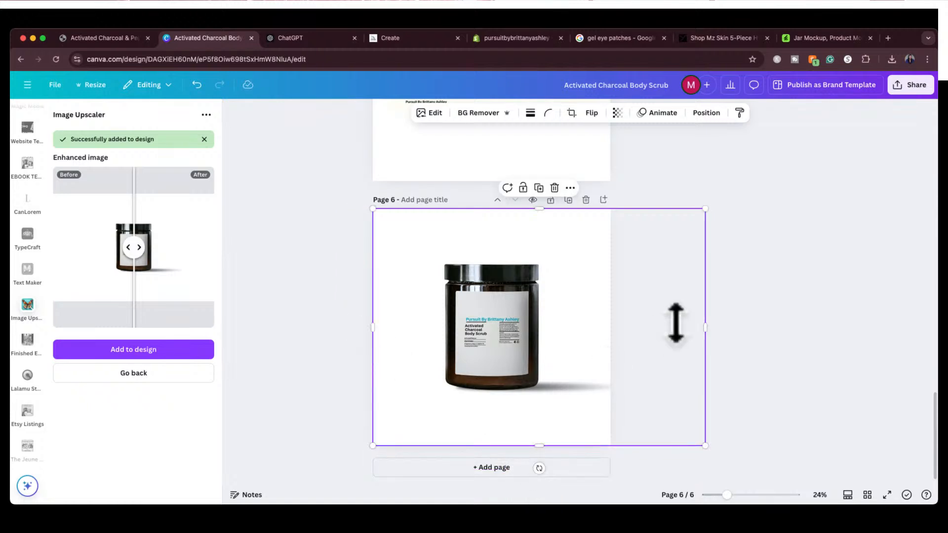
{"action": "left_click_drag", "start_coordinate": [704, 324], "coordinate": [611, 323]}
{"action": "left_click", "coordinate": [647, 278]}
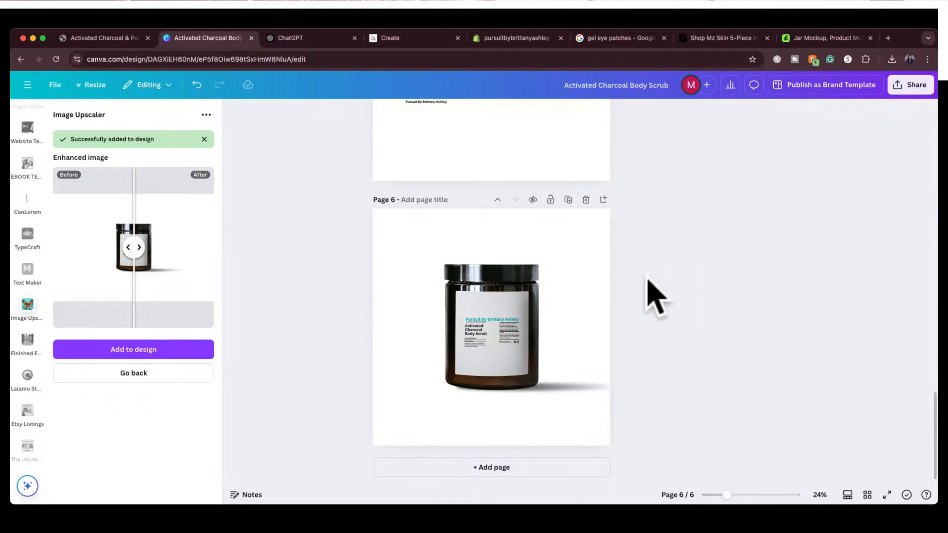
{"action": "scroll", "coordinate": [654, 296], "scroll_direction": "up", "scroll_amount": 2}
{"action": "scroll", "coordinate": [654, 296], "scroll_direction": "up", "scroll_amount": 15}
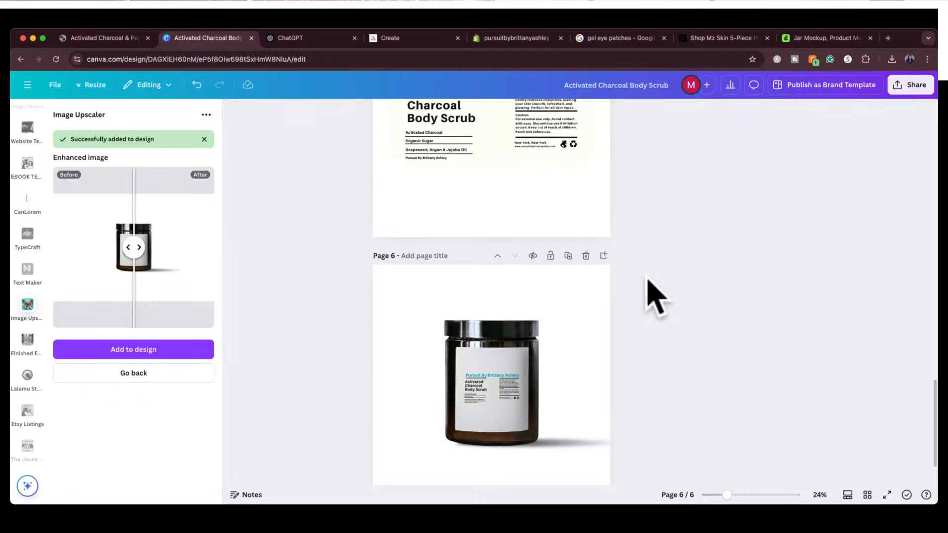
{"action": "scroll", "coordinate": [655, 296], "scroll_direction": "down", "scroll_amount": 20}
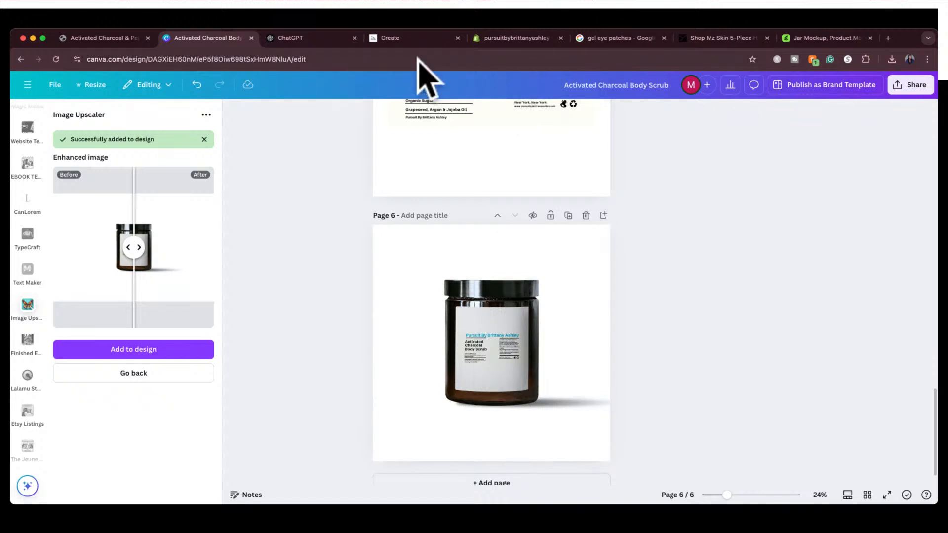
Switch to Midjourney and reuse the prompt of the fourth golden turmeric scrub smear on a white background
{"action": "left_click", "coordinate": [404, 37]}
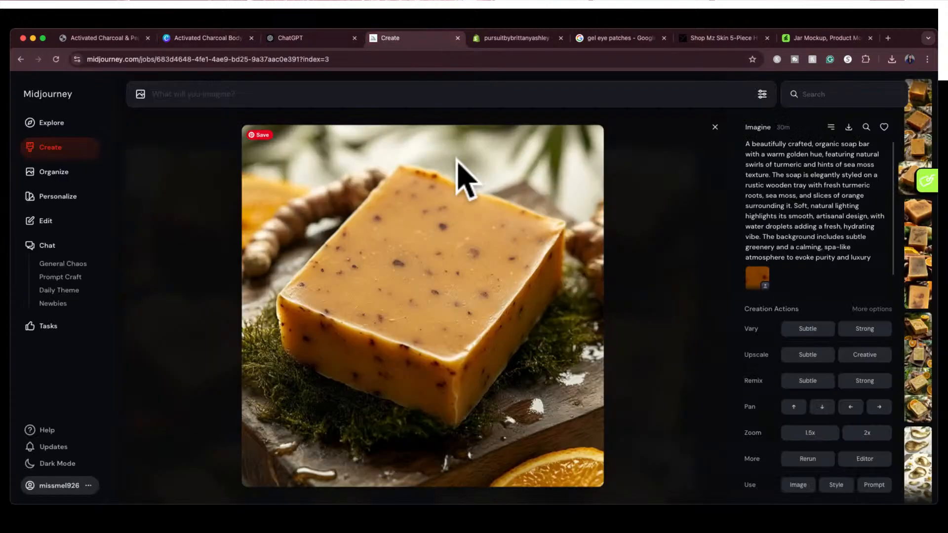
{"action": "left_click", "coordinate": [712, 130]}
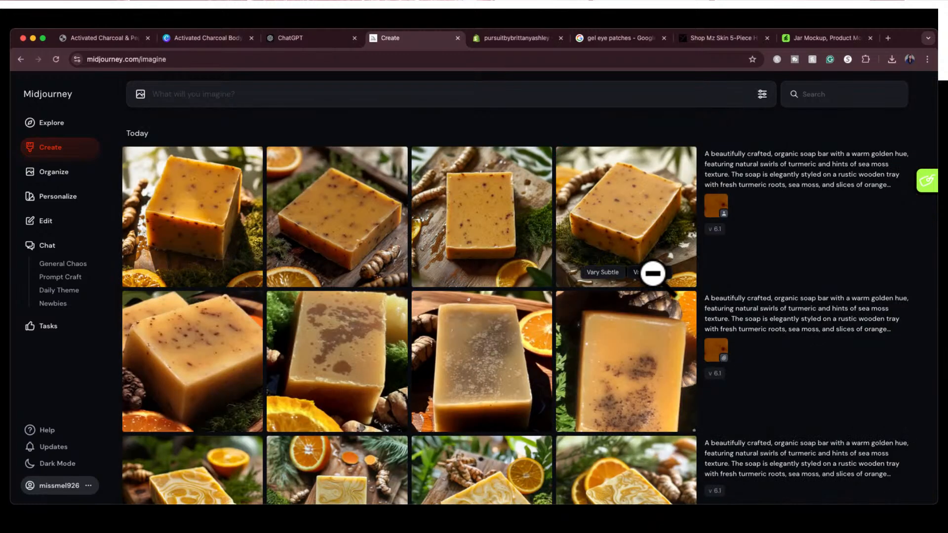
{"action": "scroll", "coordinate": [649, 269], "scroll_direction": "down", "scroll_amount": 10}
{"action": "scroll", "coordinate": [660, 291], "scroll_direction": "down", "scroll_amount": 4}
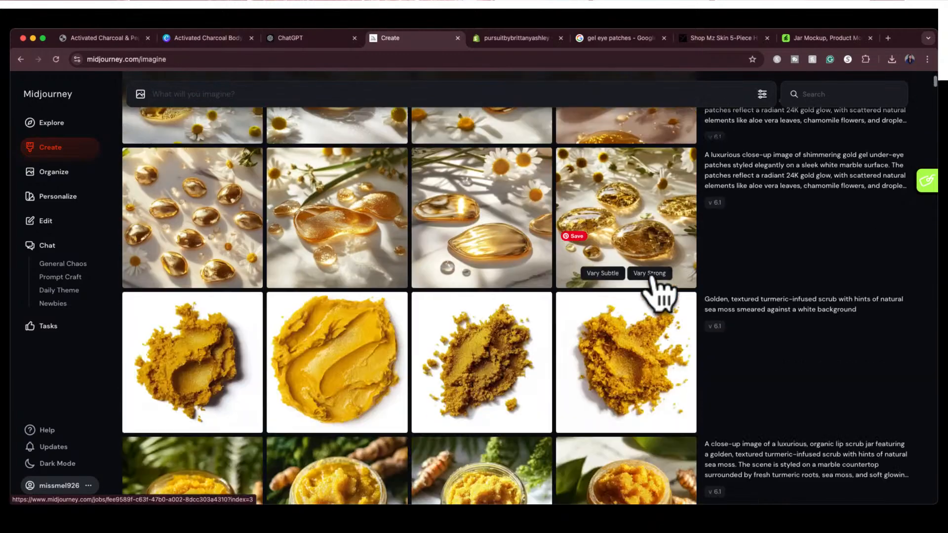
{"action": "left_click", "coordinate": [640, 368]}
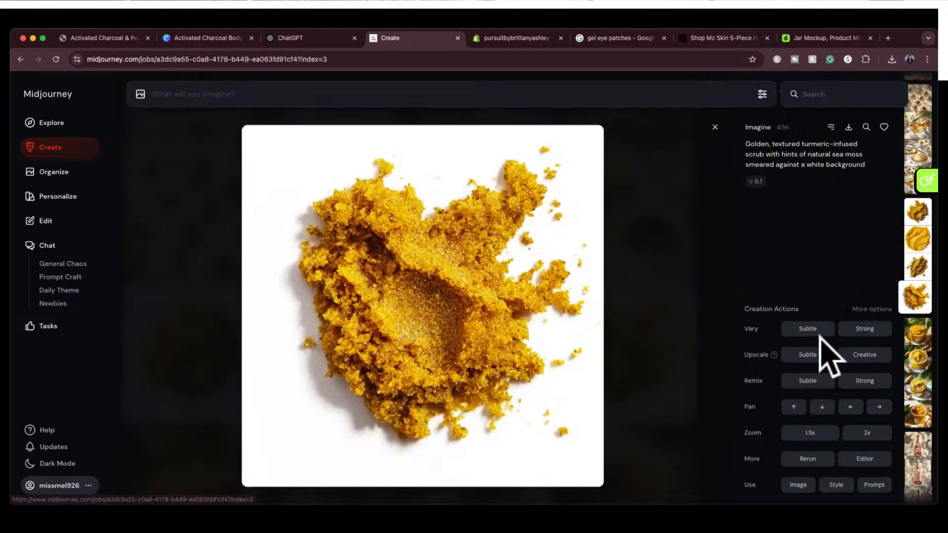
{"action": "left_click", "coordinate": [874, 485]}
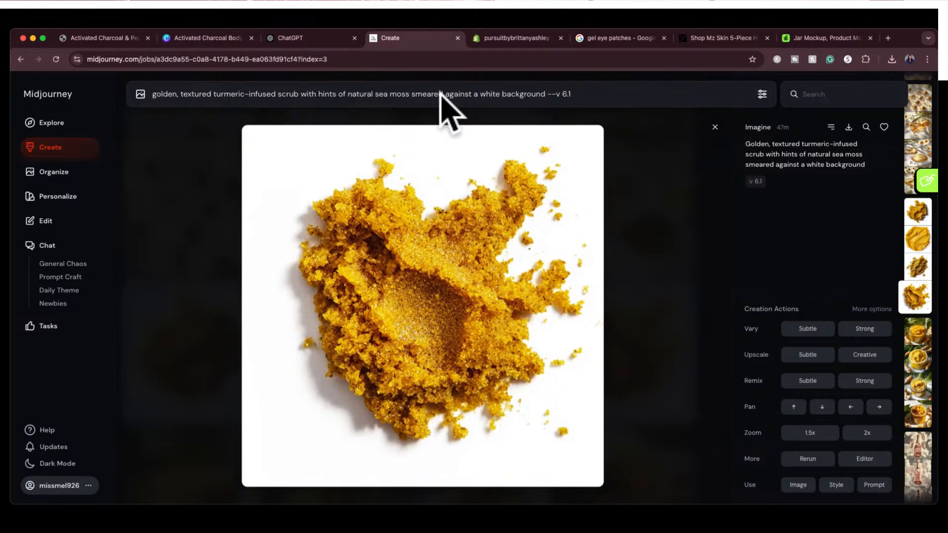
Change the prompt to "activated charcoal body scrub smeared against a white background --v 6.1", generate the images, and close the enlarged scrub image
{"action": "left_click_drag", "start_coordinate": [409, 95], "coordinate": [402, 84]}
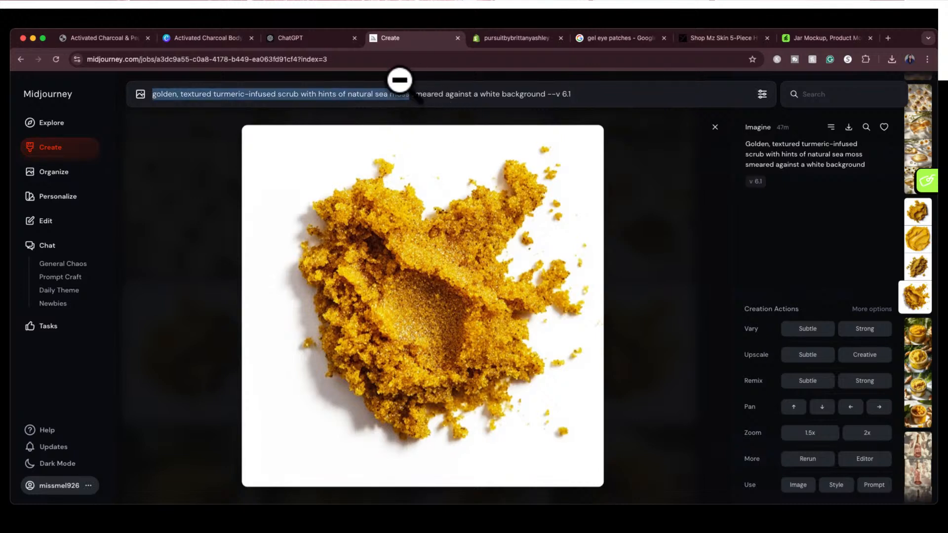
{"action": "type", "text": "activated"}
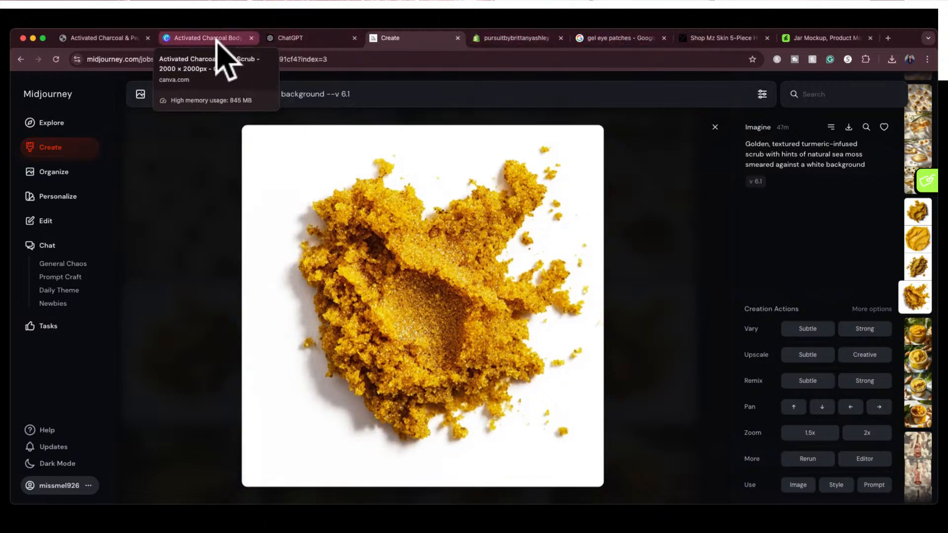
{"action": "type", "text": "charcoal"}
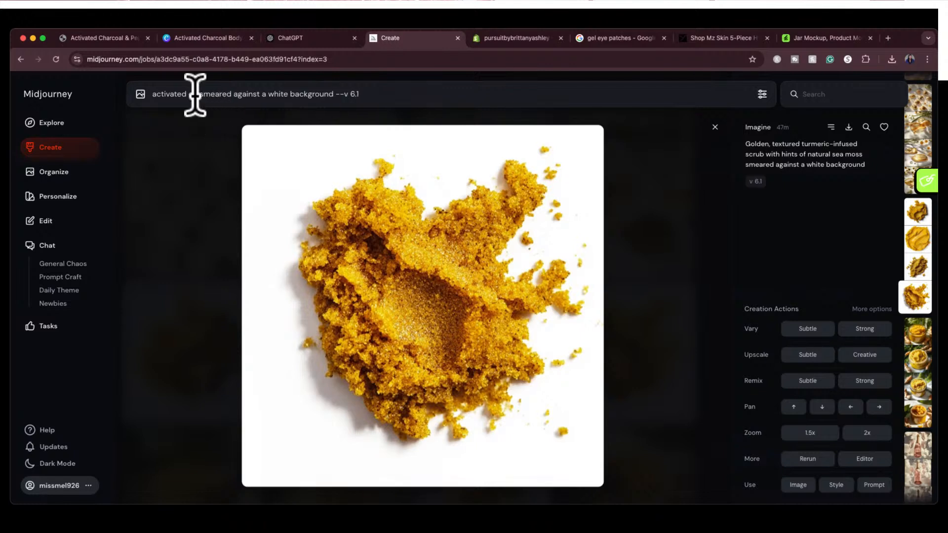
{"action": "type", "text": " body sc"}
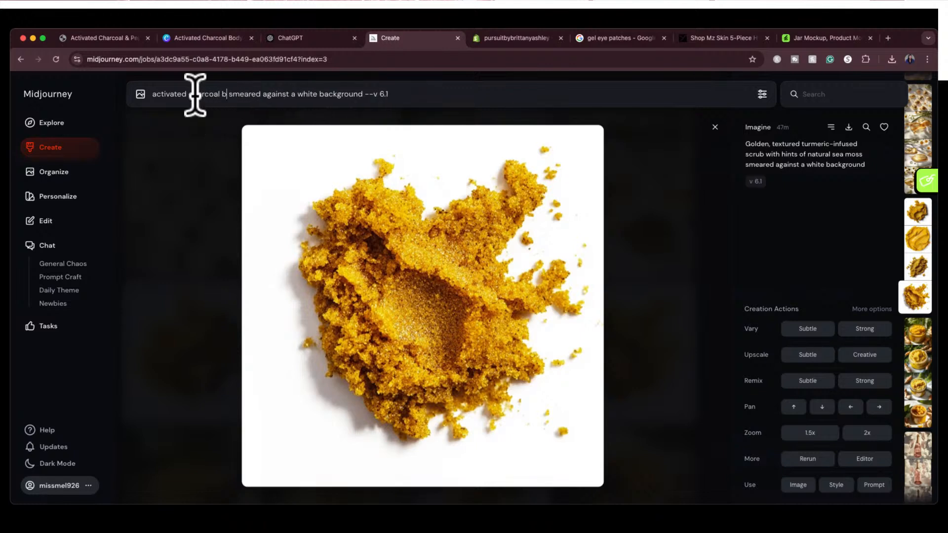
{"action": "type", "text": "rub"}
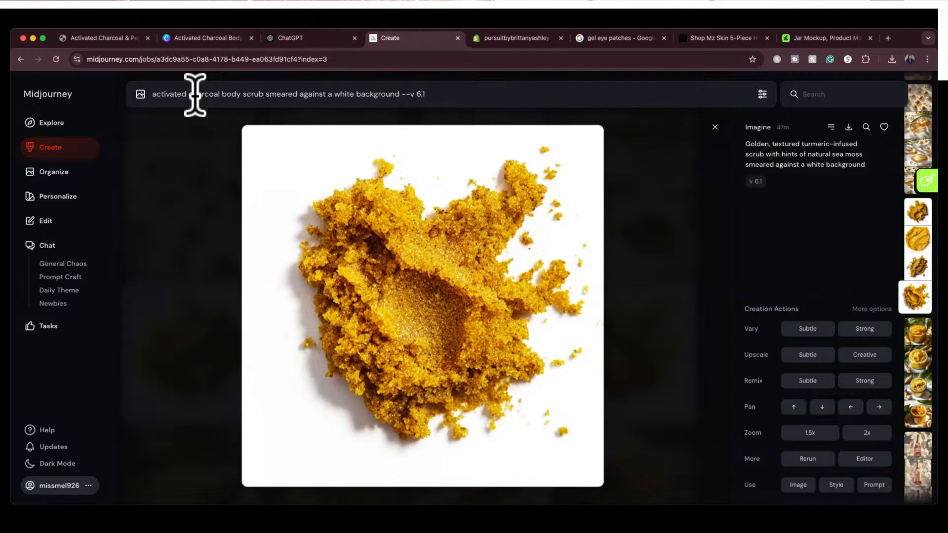
{"action": "key", "text": "Return"}
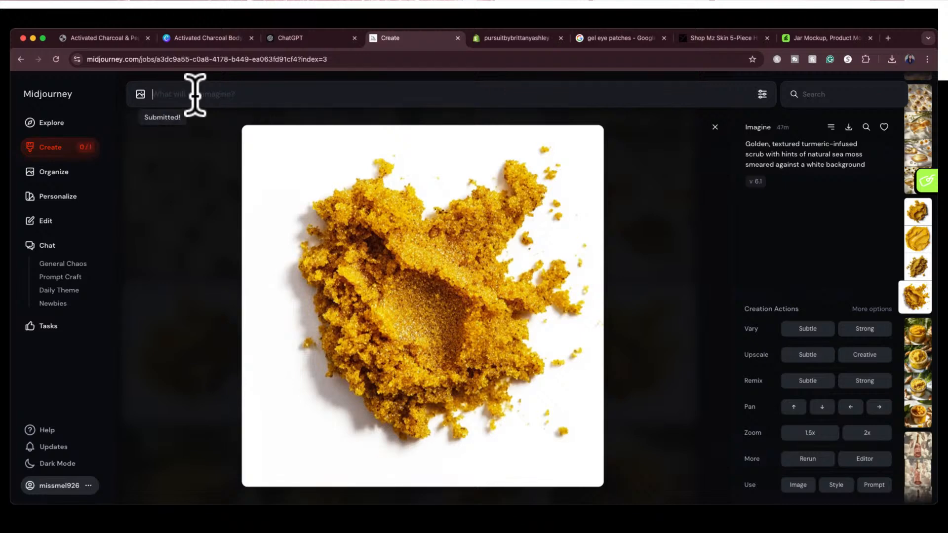
{"action": "left_click", "coordinate": [715, 128]}
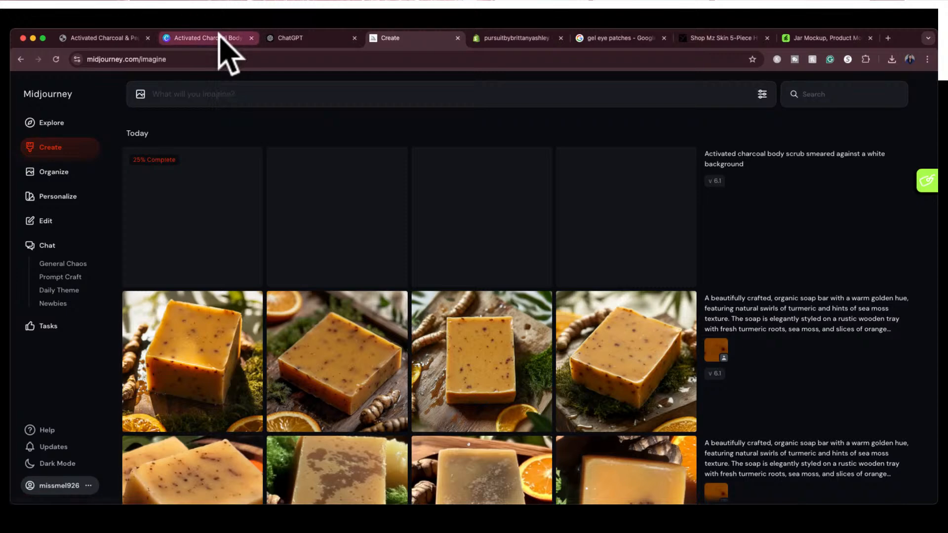
Return to the Canva design, hide the label page (page 5), and show all pages in a grid
{"action": "left_click", "coordinate": [217, 38]}
{"action": "scroll", "coordinate": [416, 246], "scroll_direction": "up", "scroll_amount": 5}
{"action": "scroll", "coordinate": [474, 222], "scroll_direction": "up", "scroll_amount": 1}
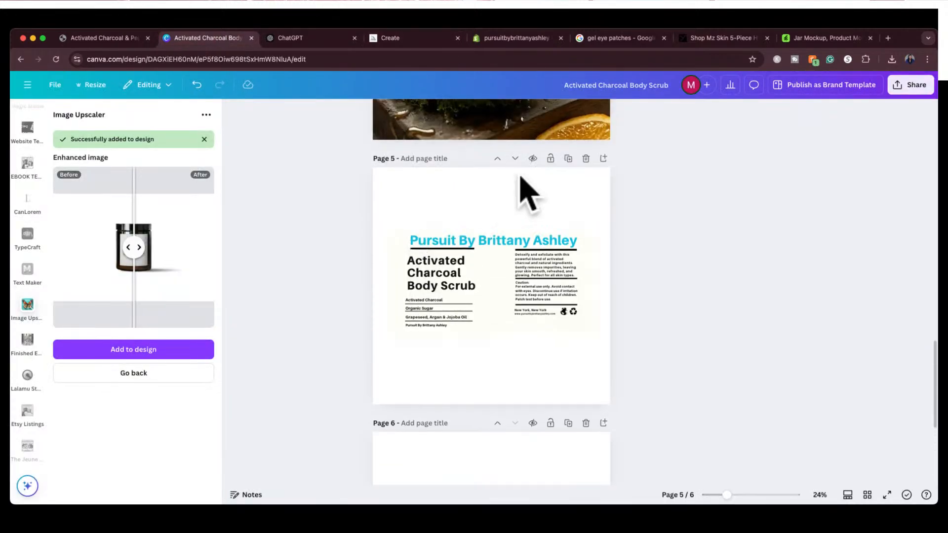
{"action": "left_click", "coordinate": [532, 159]}
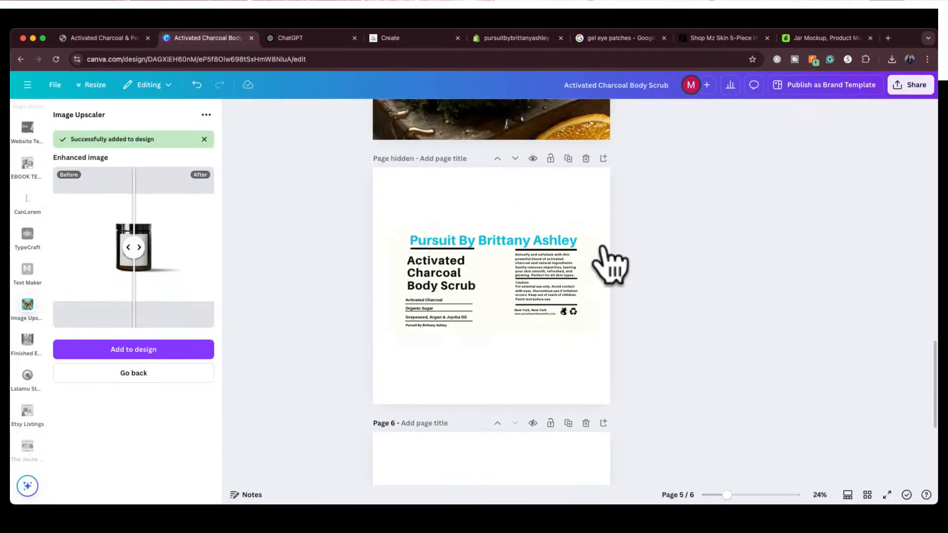
{"action": "left_click", "coordinate": [867, 495]}
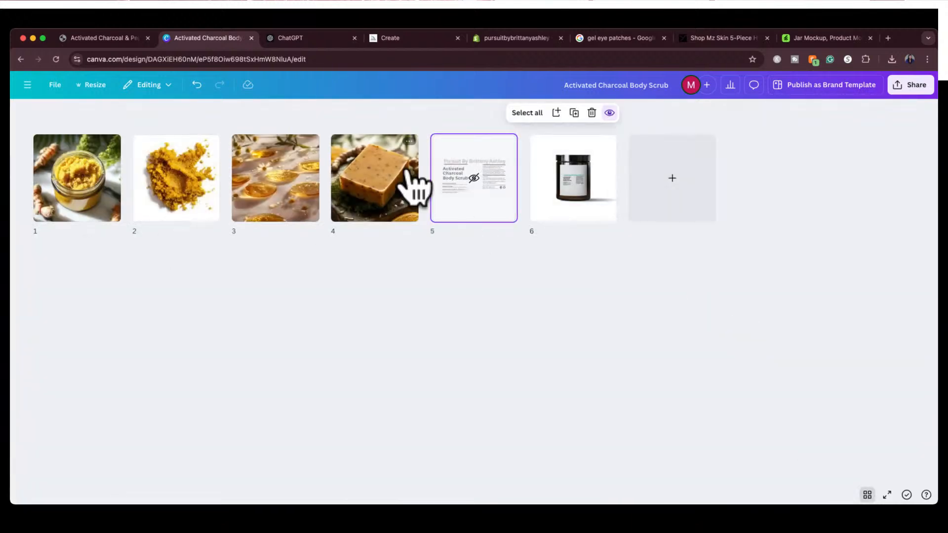
{"action": "mouse_move", "coordinate": [416, 188]}
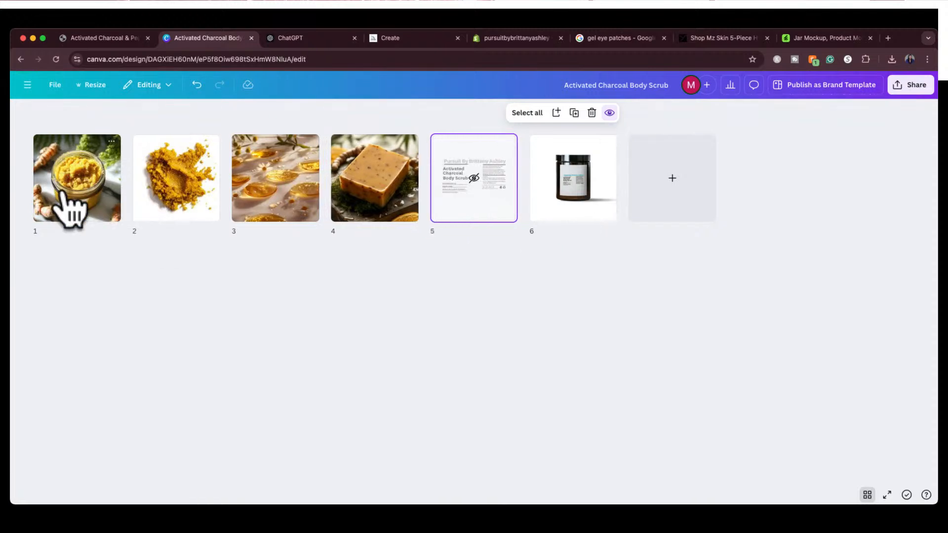
{"action": "mouse_move", "coordinate": [423, 208]}
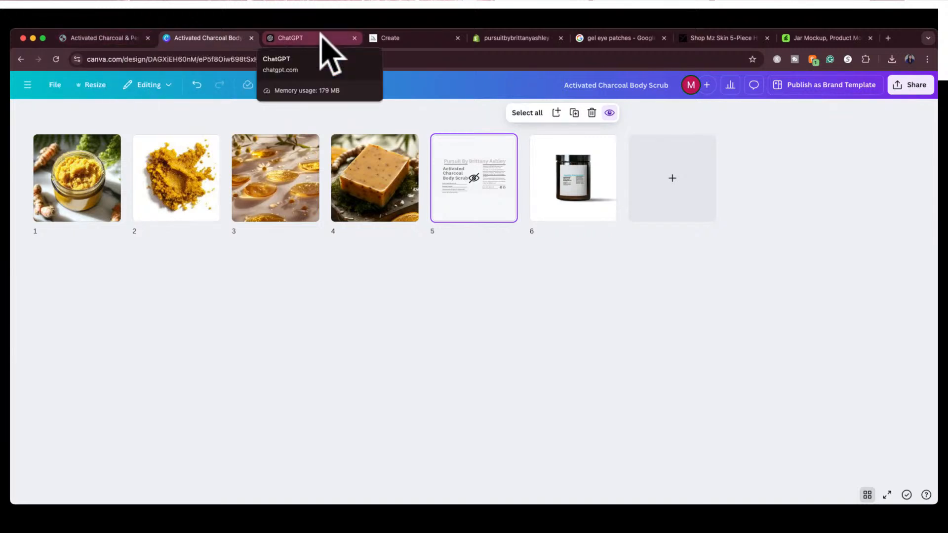
Switch to Midjourney, enlarge the second charcoal scrub image with crumbly edges, and copy it
{"action": "left_click", "coordinate": [397, 38]}
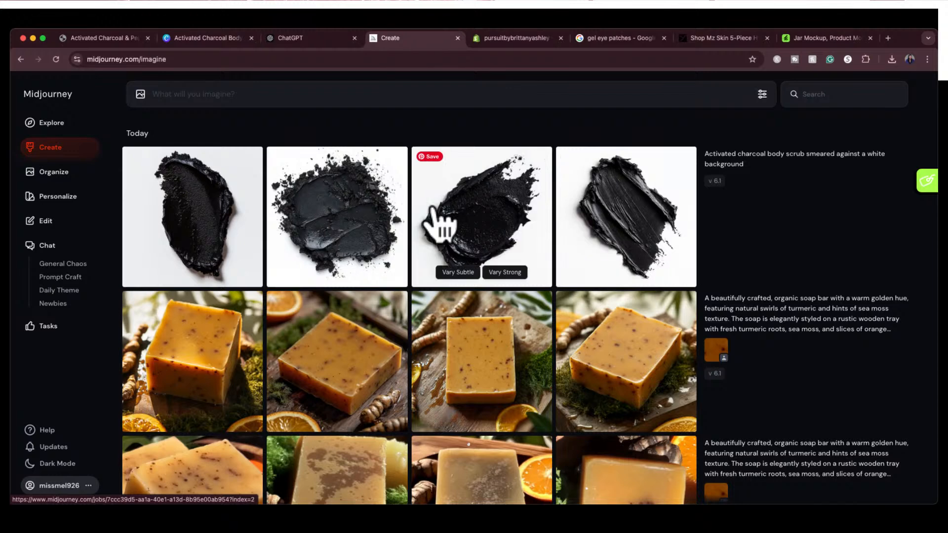
{"action": "left_click", "coordinate": [355, 221]}
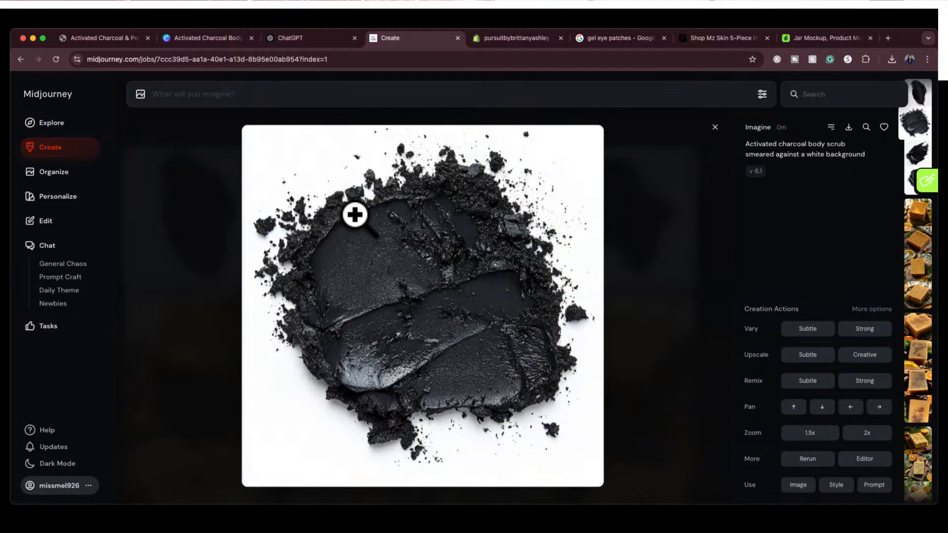
{"action": "key", "text": "Left"}
{"action": "key", "text": "Right"}
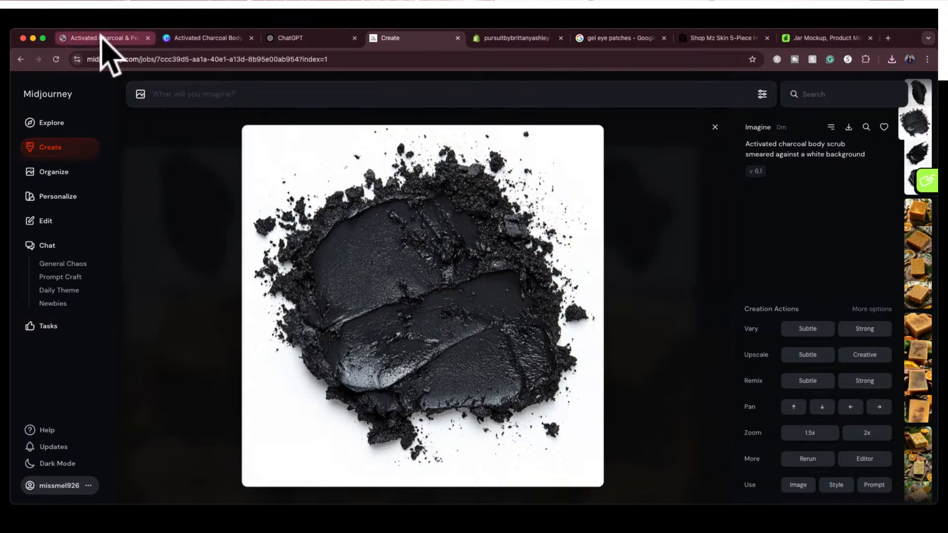
Return to the Canva design, leave the grid overview, and add a blank page after page 6
{"action": "left_click", "coordinate": [198, 40]}
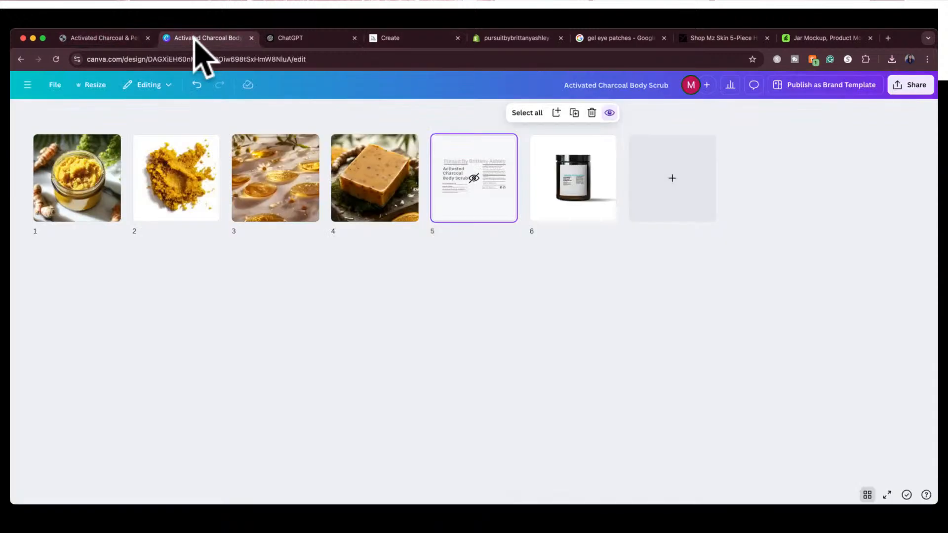
{"action": "left_click", "coordinate": [867, 494]}
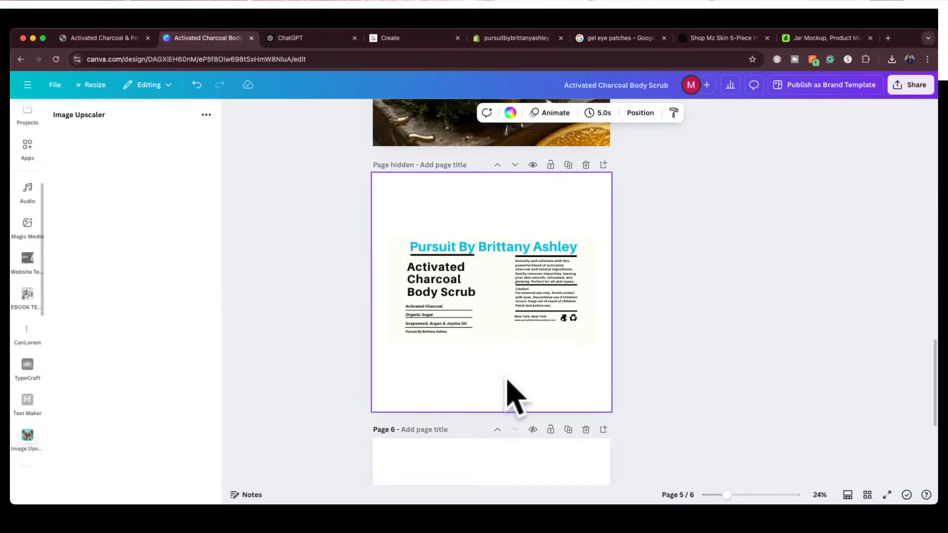
{"action": "scroll", "coordinate": [511, 394], "scroll_direction": "down", "scroll_amount": 5}
{"action": "left_click", "coordinate": [510, 467]}
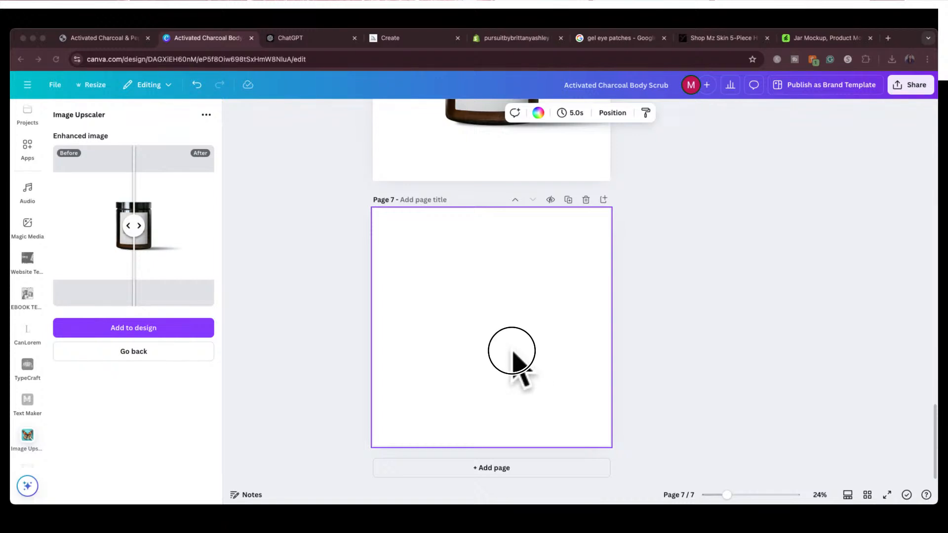
Paste the copied charcoal scrub image onto page 7 and enlarge it to fill the whole page
{"action": "key", "text": "super+v"}
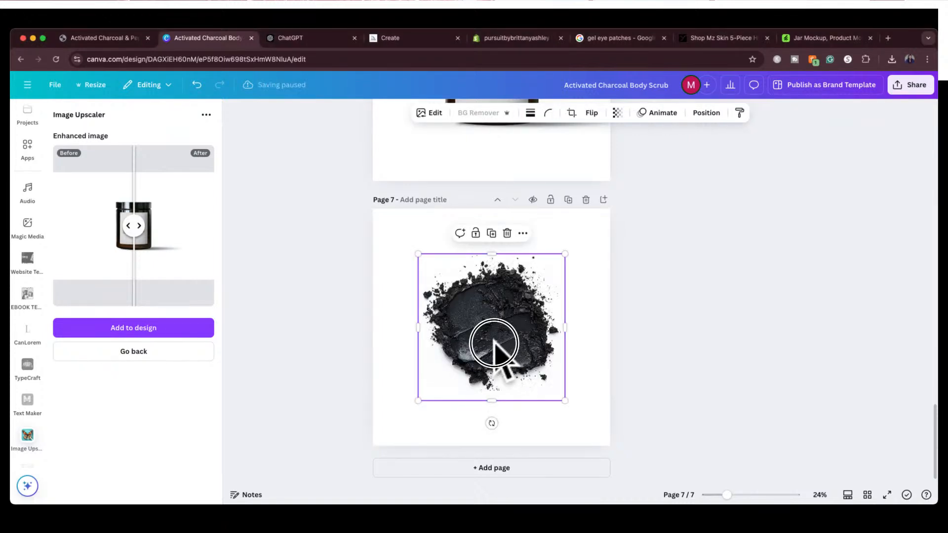
{"action": "left_click_drag", "start_coordinate": [491, 348], "coordinate": [448, 296]}
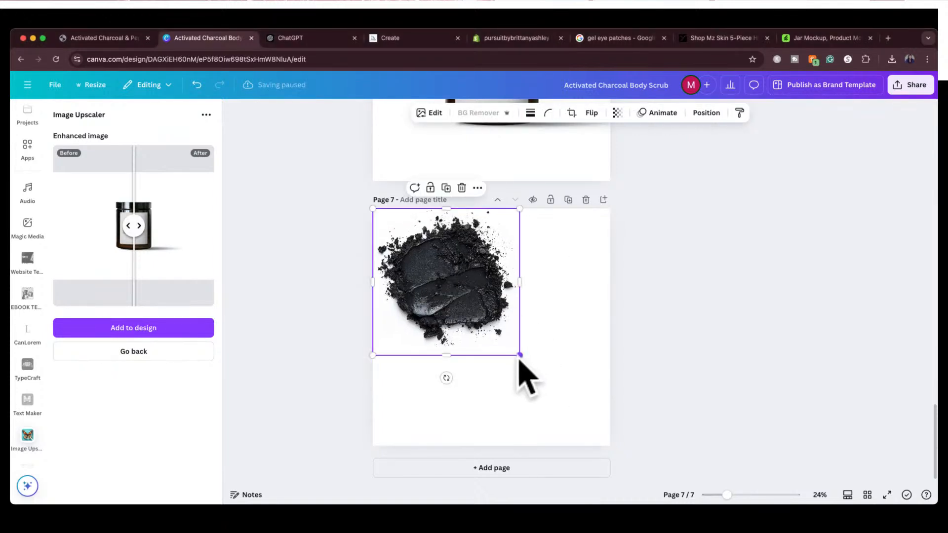
{"action": "left_click_drag", "start_coordinate": [519, 355], "coordinate": [610, 445]}
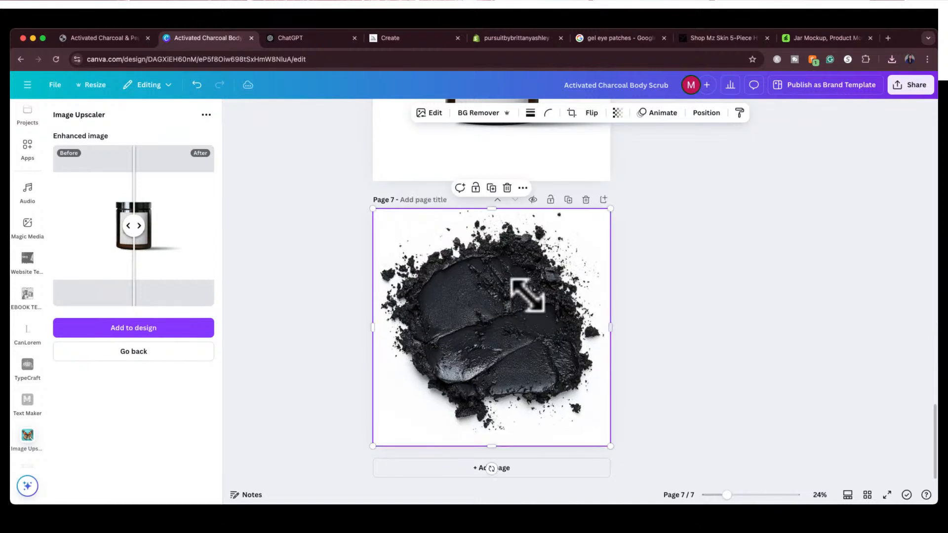
Upscale the charcoal scrub image on page 7 at 2x with Image Upscaler and replace the original with the enhanced version
{"action": "left_click", "coordinate": [140, 351]}
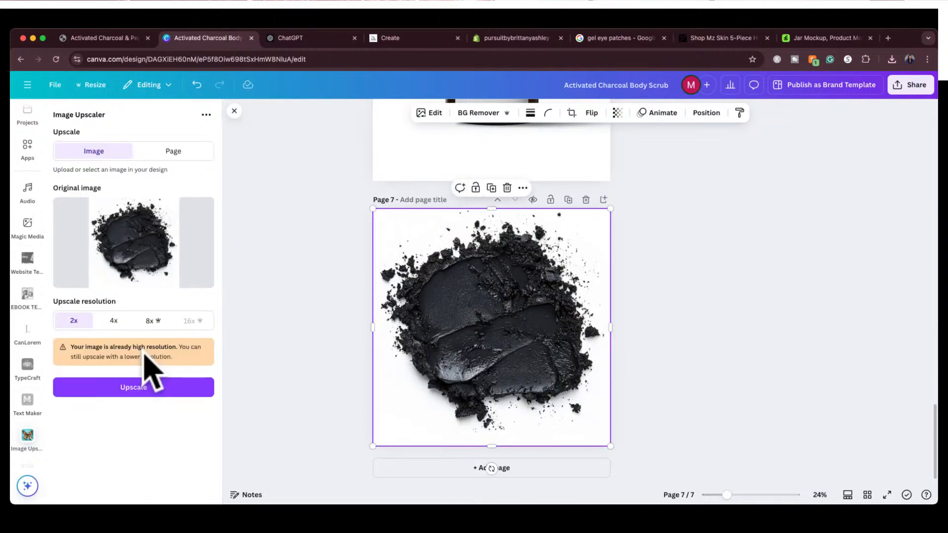
{"action": "left_click", "coordinate": [114, 387]}
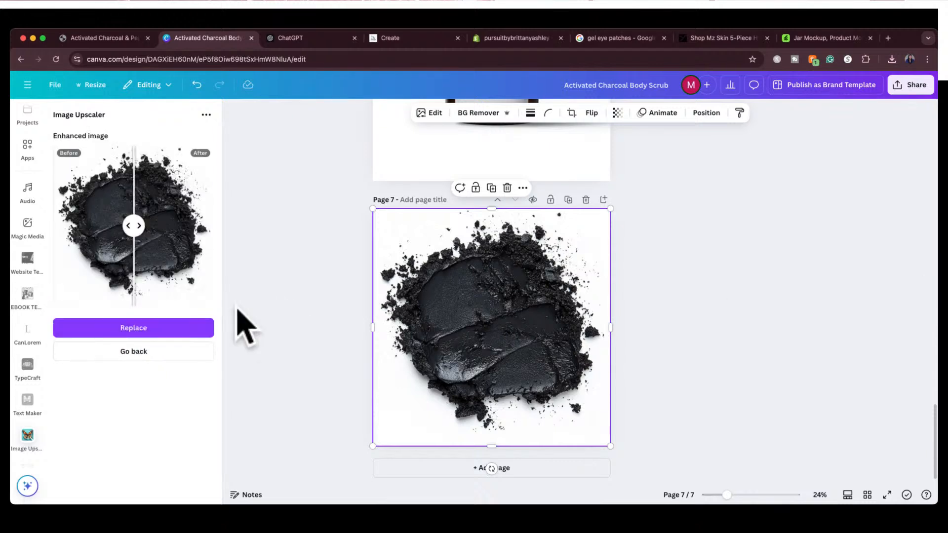
{"action": "left_click", "coordinate": [163, 327]}
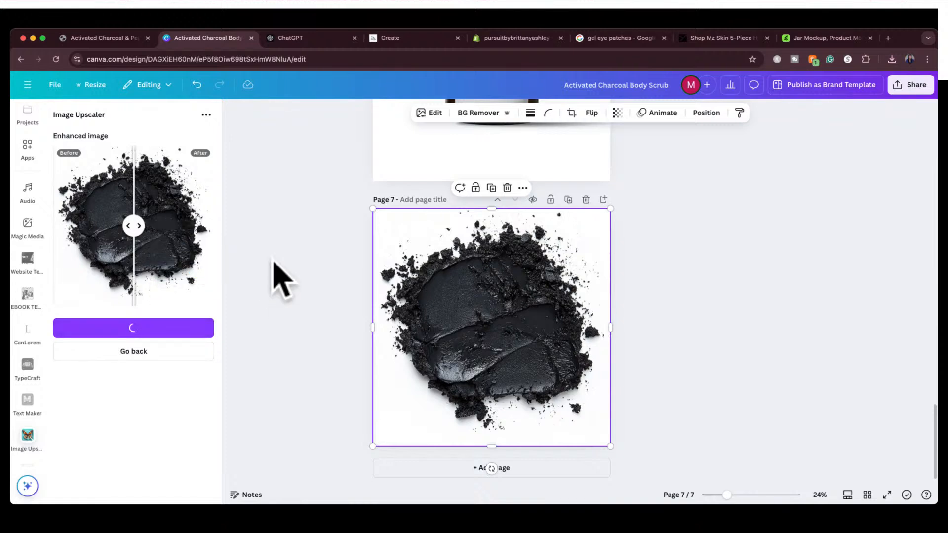
{"action": "left_click", "coordinate": [332, 311]}
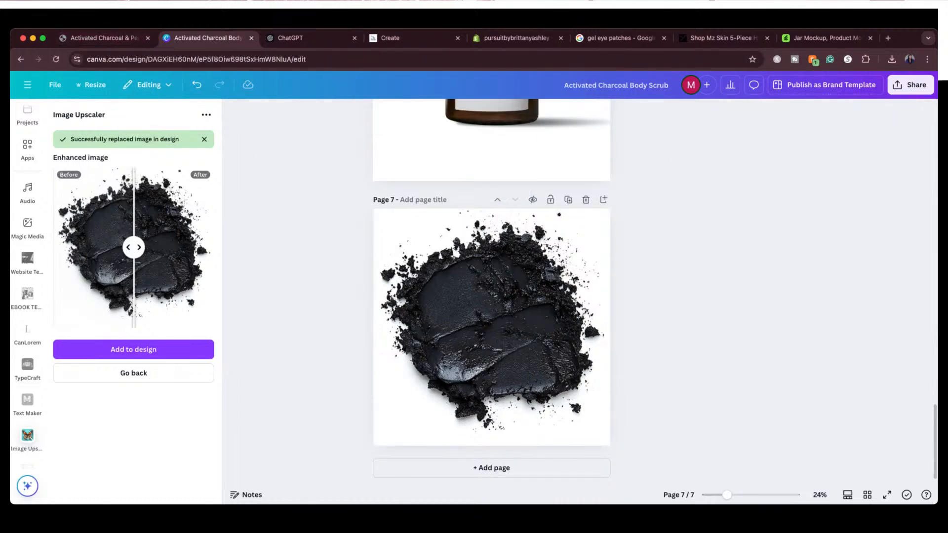
Switch to the online store's Activated Charcoal & Peppermint Body Scrub product page
{"action": "left_click", "coordinate": [93, 38]}
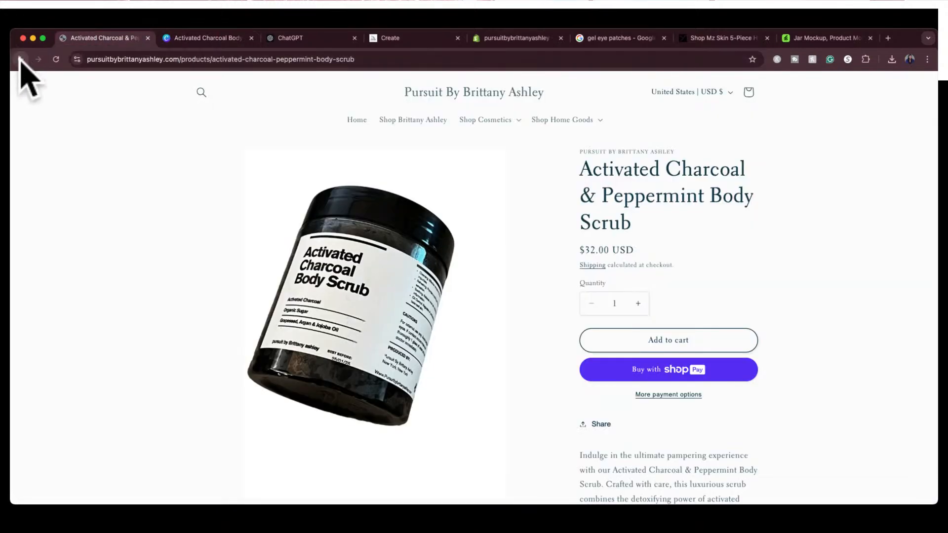
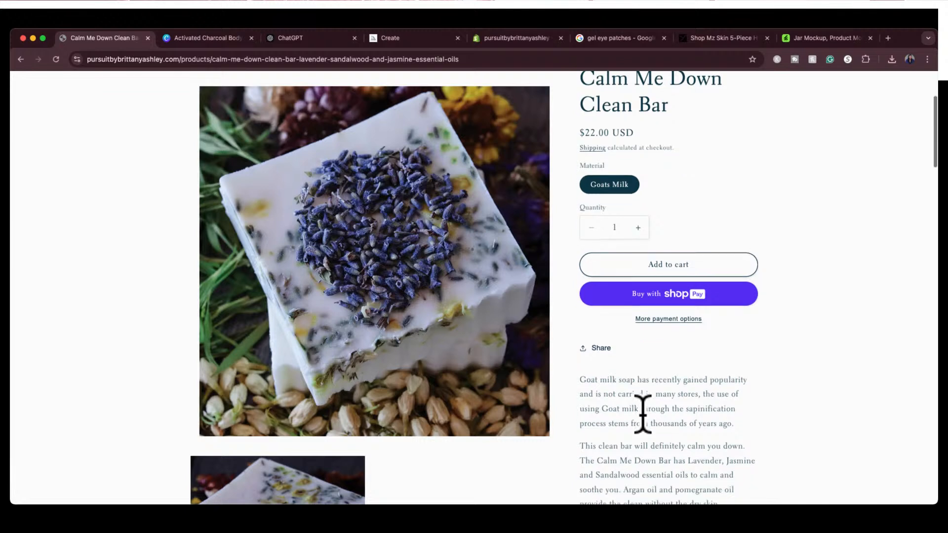
Review the Calm Me Down Clean Bar product page and capture a screenshot of its main soap photo
{"action": "scroll", "coordinate": [644, 429], "scroll_direction": "up", "scroll_amount": 1}
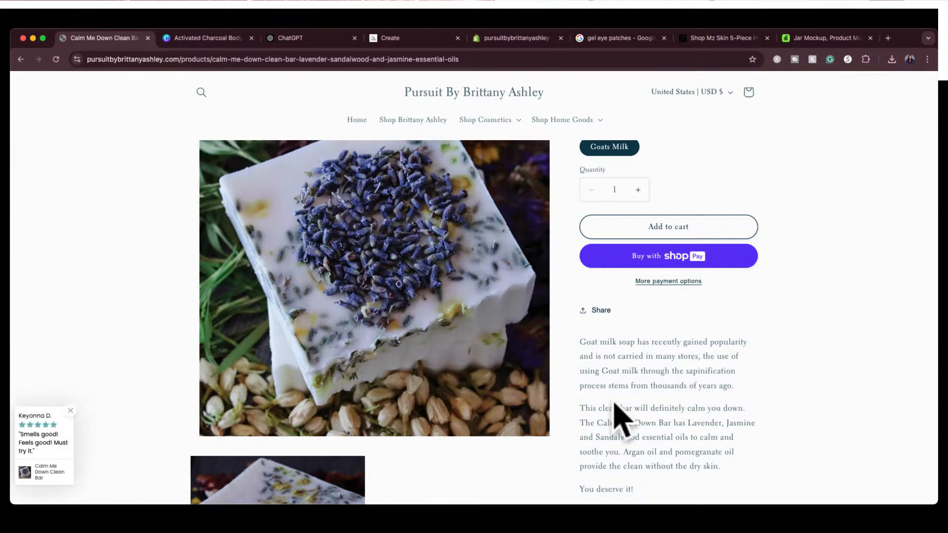
{"action": "scroll", "coordinate": [669, 397], "scroll_direction": "down", "scroll_amount": 1}
{"action": "scroll", "coordinate": [674, 408], "scroll_direction": "down", "scroll_amount": 3}
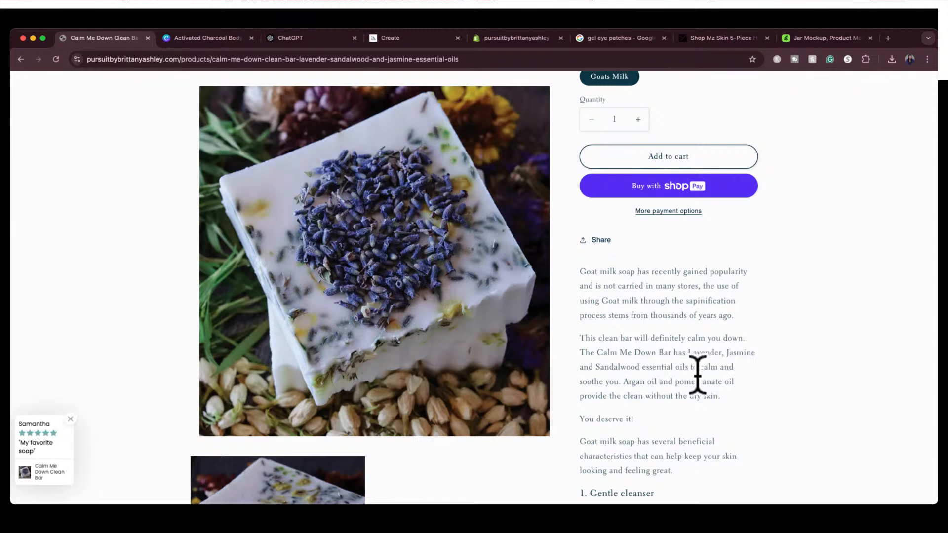
{"action": "scroll", "coordinate": [617, 337], "scroll_direction": "up", "scroll_amount": 1}
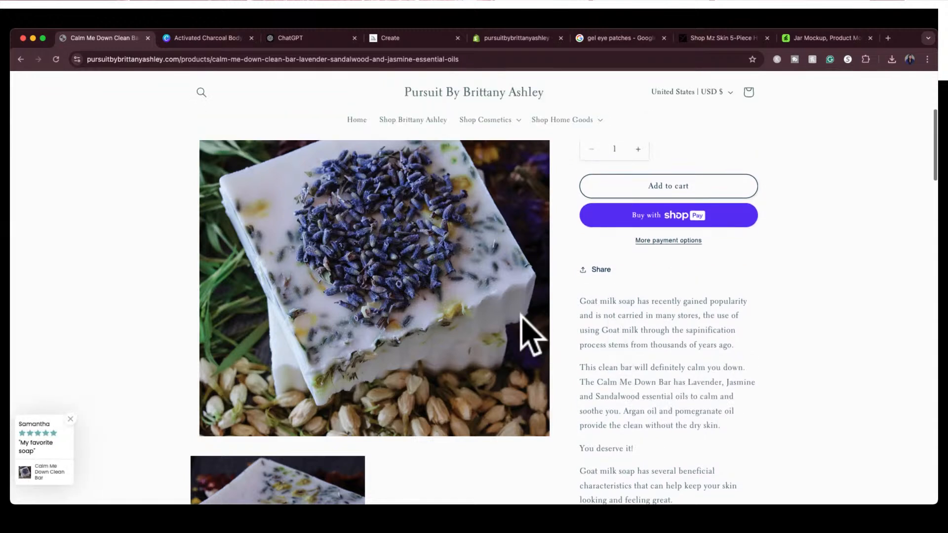
{"action": "scroll", "coordinate": [527, 333], "scroll_direction": "up", "scroll_amount": 5}
{"action": "scroll", "coordinate": [527, 333], "scroll_direction": "up", "scroll_amount": 2}
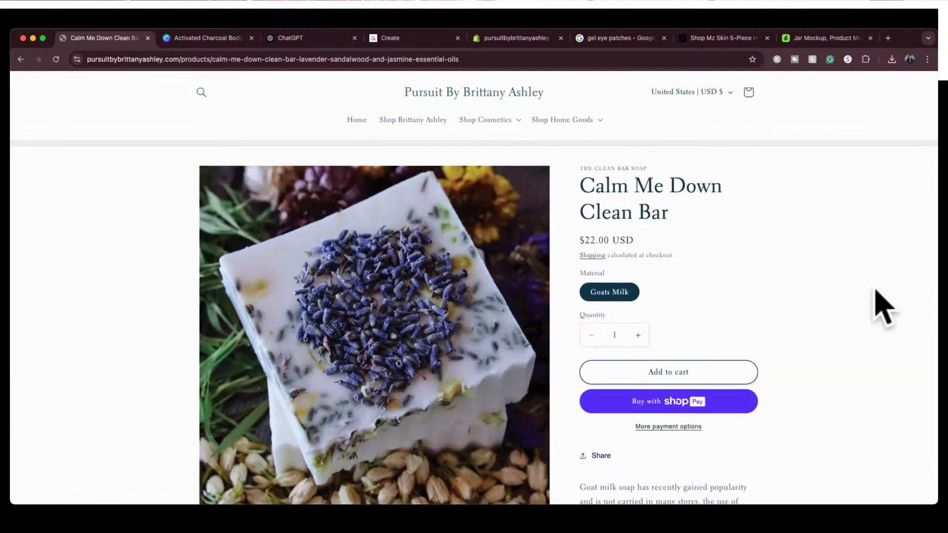
{"action": "scroll", "coordinate": [884, 307], "scroll_direction": "down", "scroll_amount": 1}
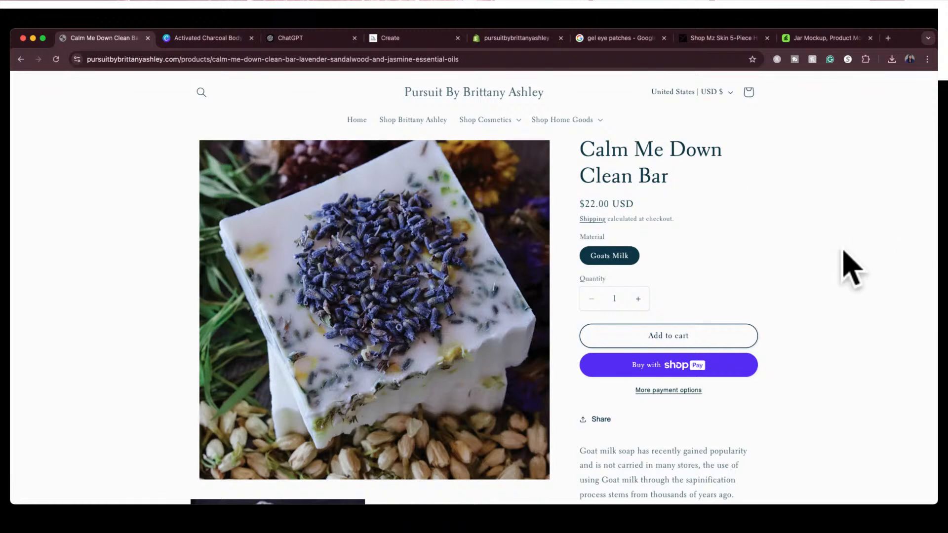
{"action": "key", "text": "super+shift+4"}
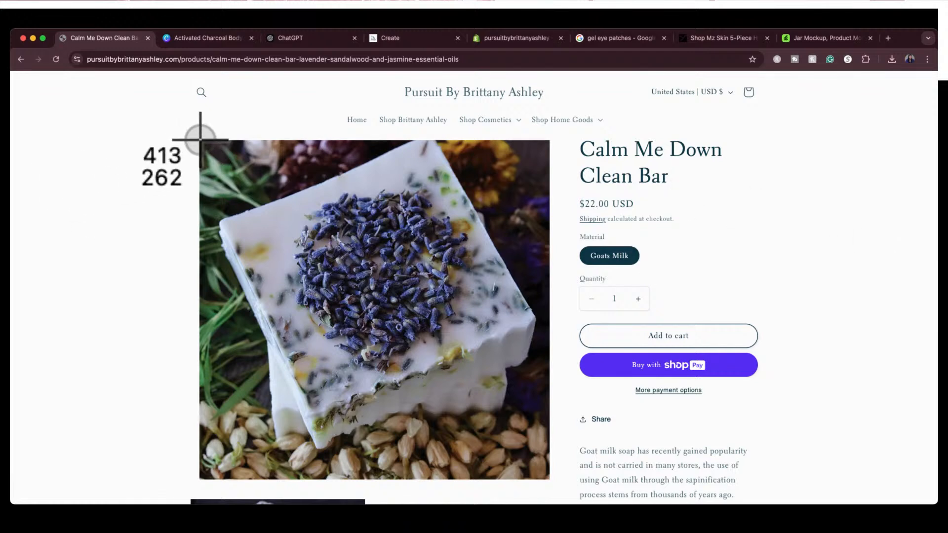
{"action": "left_click_drag", "start_coordinate": [200, 141], "coordinate": [545, 478]}
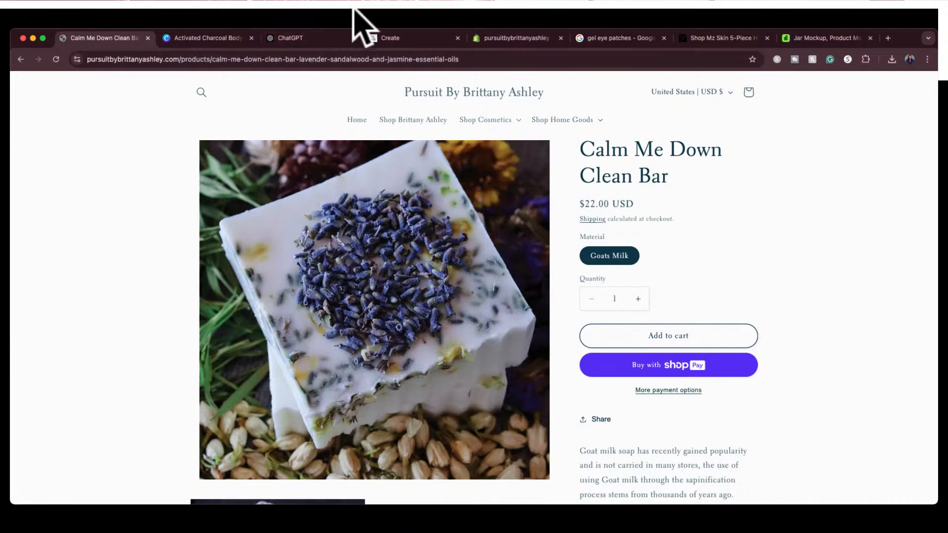
Switch to ChatGPT, attach the soap screenshot, and send "create a midjourney prompt for me based on this image"
{"action": "left_click", "coordinate": [315, 40]}
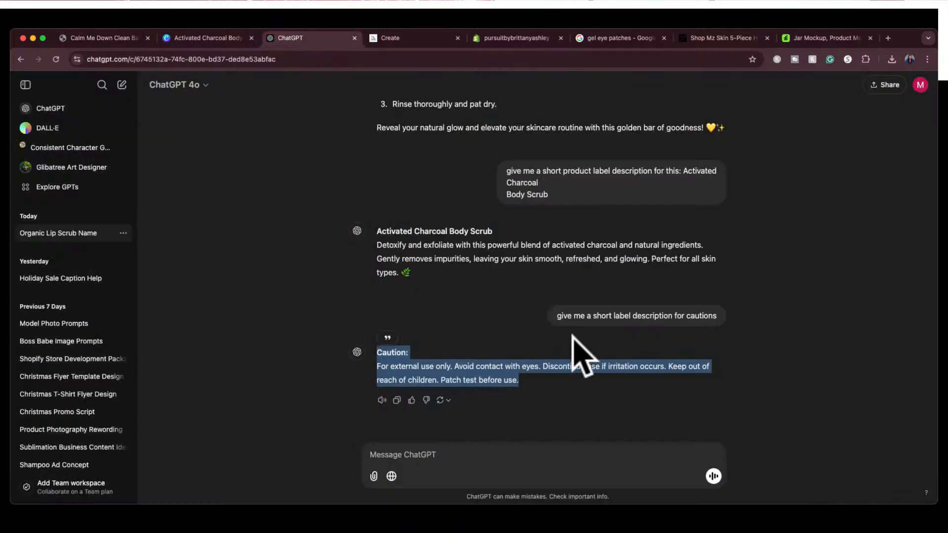
{"action": "left_click", "coordinate": [559, 376]}
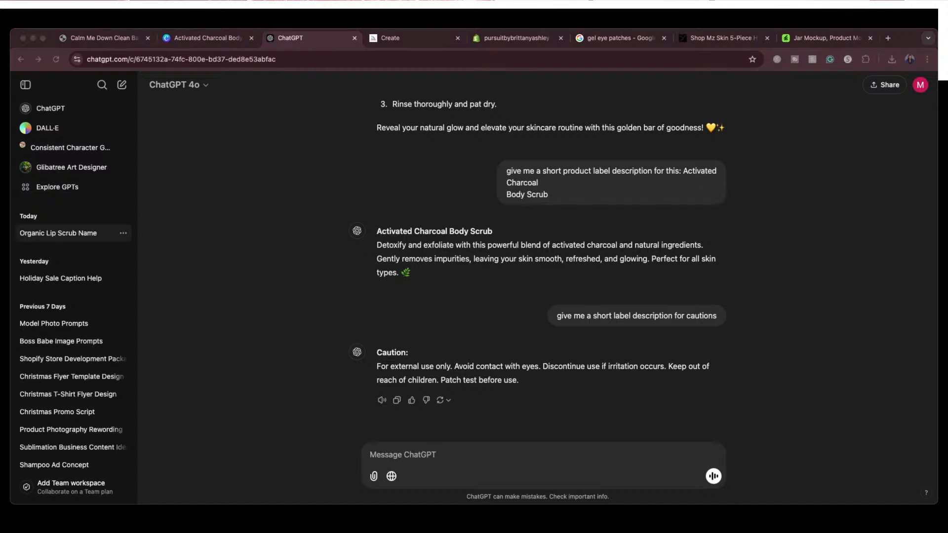
{"action": "left_click_drag", "start_coordinate": [622, 528], "coordinate": [635, 461]}
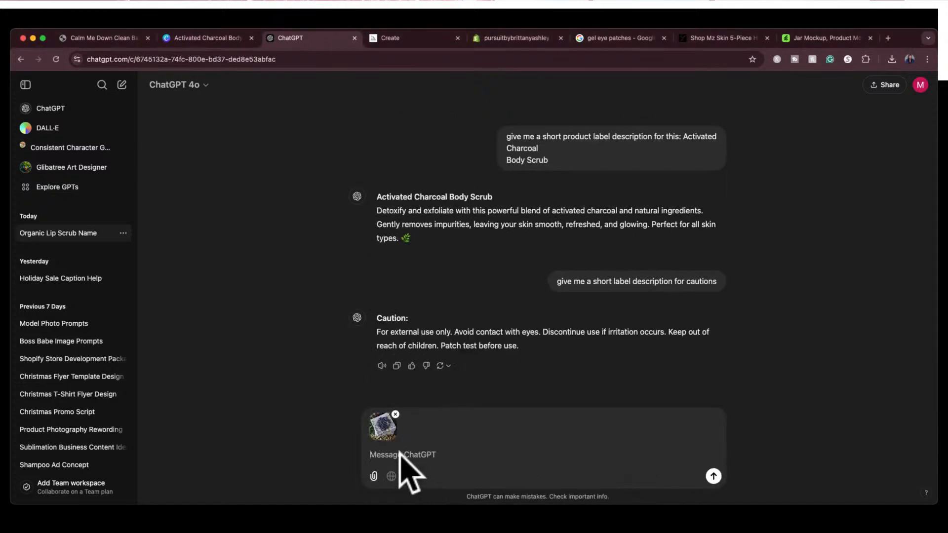
{"action": "type", "text": "create a midjourney prompt"}
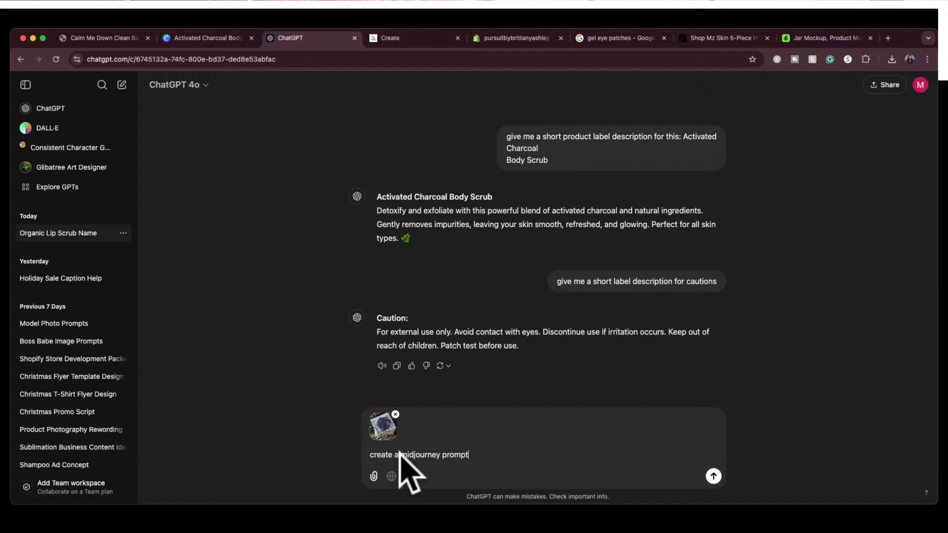
{"action": "type", "text": " for me based on this image"}
{"action": "key", "text": "Return"}
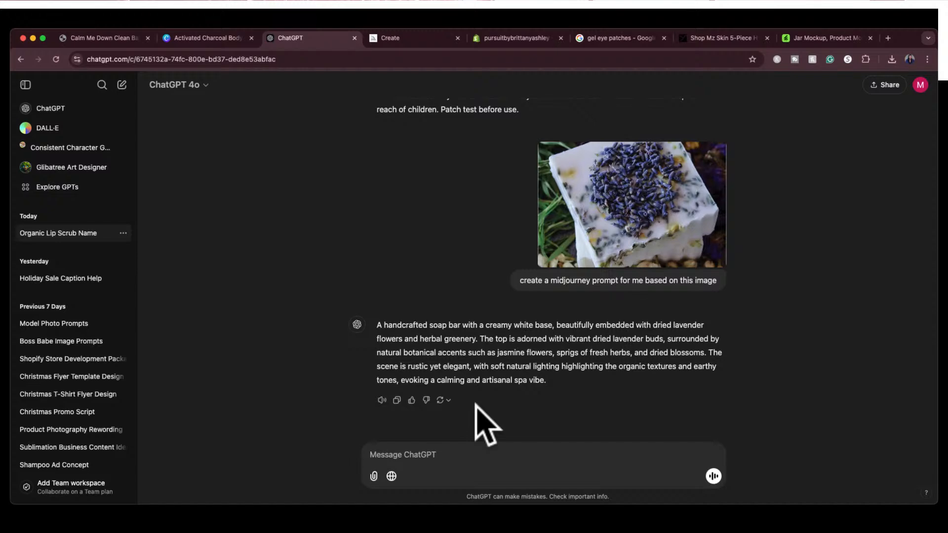
Copy the earlier request wording "organic fun name for this product" from the chat and send it for the lavender soap
{"action": "scroll", "coordinate": [513, 272], "scroll_direction": "up", "scroll_amount": 15}
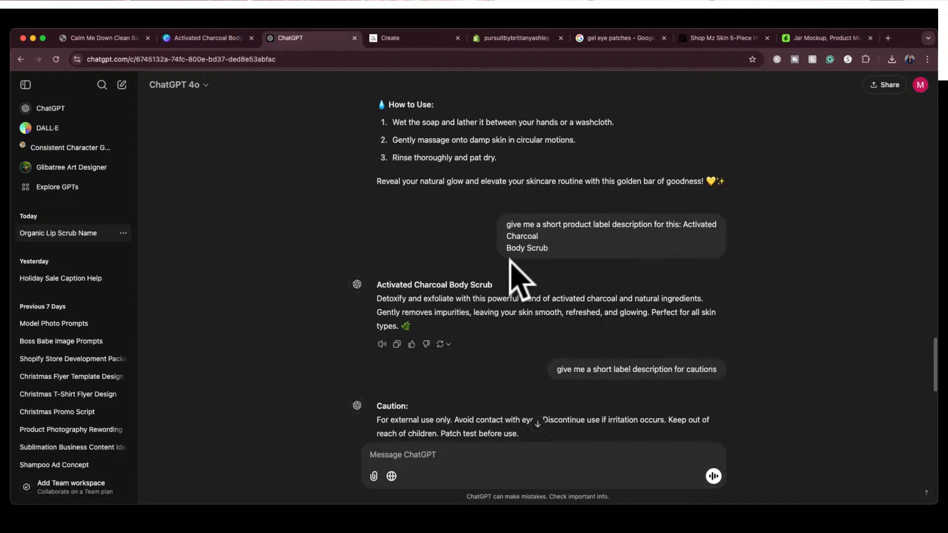
{"action": "scroll", "coordinate": [513, 276], "scroll_direction": "up", "scroll_amount": 10}
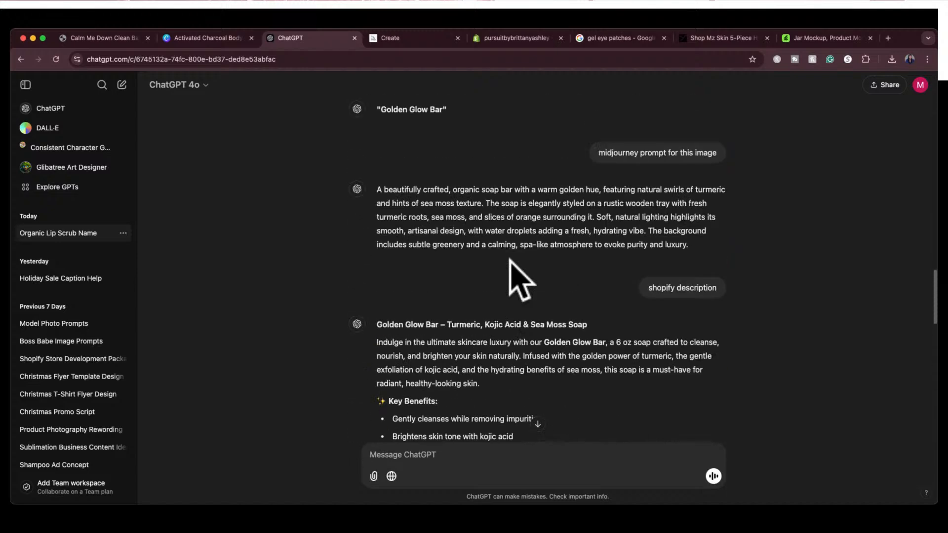
{"action": "scroll", "coordinate": [518, 276], "scroll_direction": "up", "scroll_amount": 2}
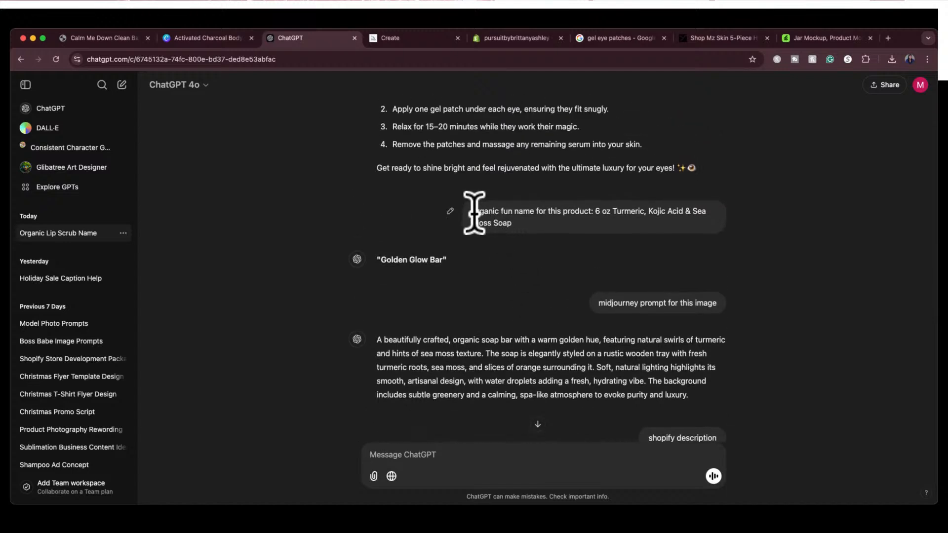
{"action": "left_click_drag", "start_coordinate": [473, 211], "coordinate": [591, 212]}
{"action": "key", "text": "super+c"}
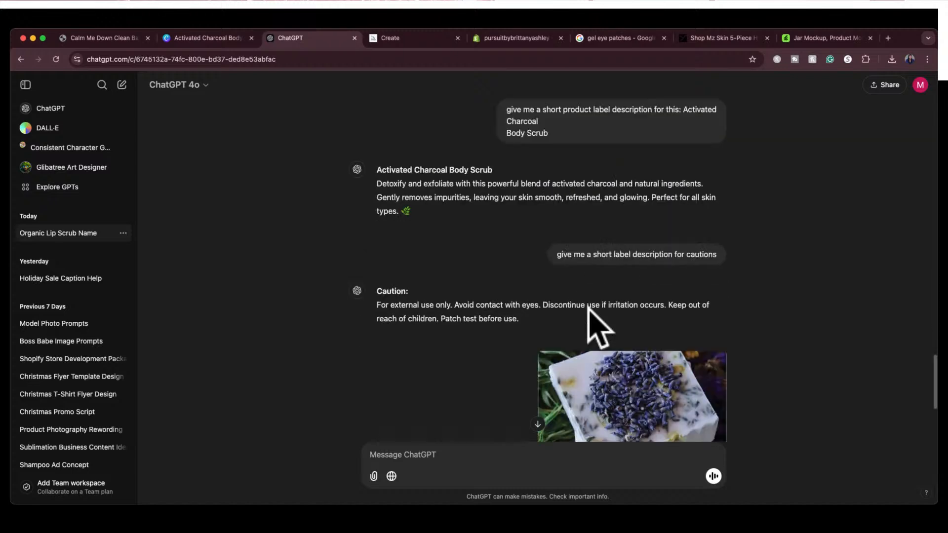
{"action": "scroll", "coordinate": [592, 346], "scroll_direction": "down", "scroll_amount": 5}
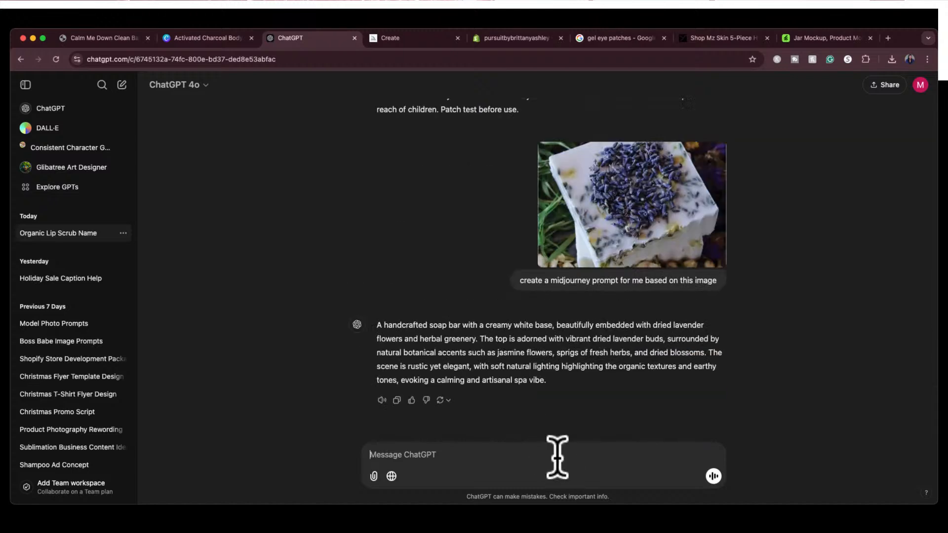
{"action": "key", "text": "super+v"}
{"action": "key", "text": "Return"}
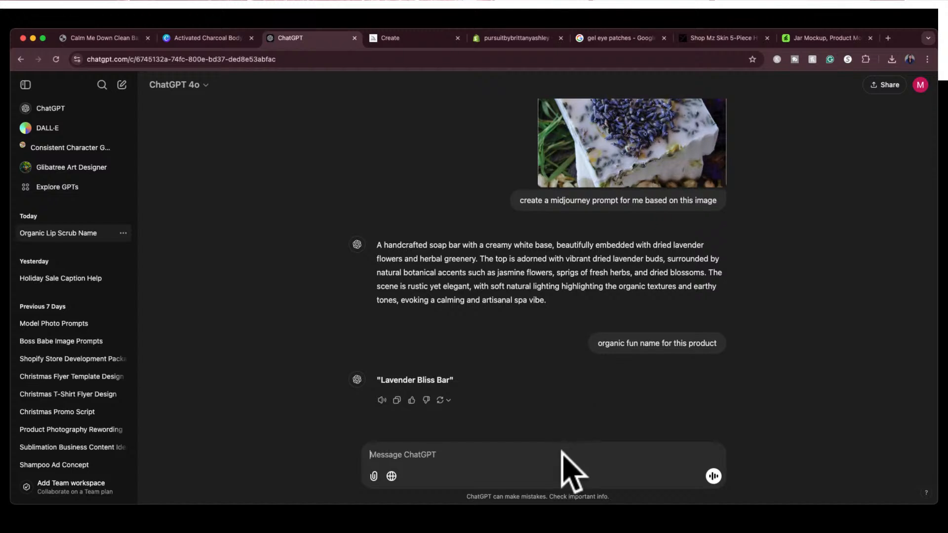
Copy the generated handcrafted soap bar prompt and send ChatGPT the request "product description"
{"action": "type", "text": "produc"}
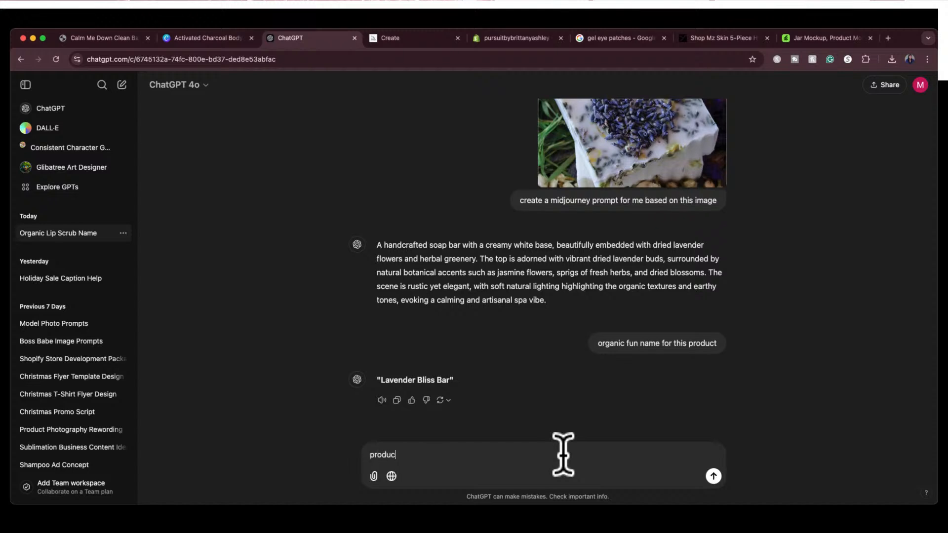
{"action": "type", "text": "t description"}
{"action": "left_click", "coordinate": [544, 302]}
{"action": "left_click_drag", "start_coordinate": [543, 302], "coordinate": [372, 239]}
{"action": "key", "text": "super+c"}
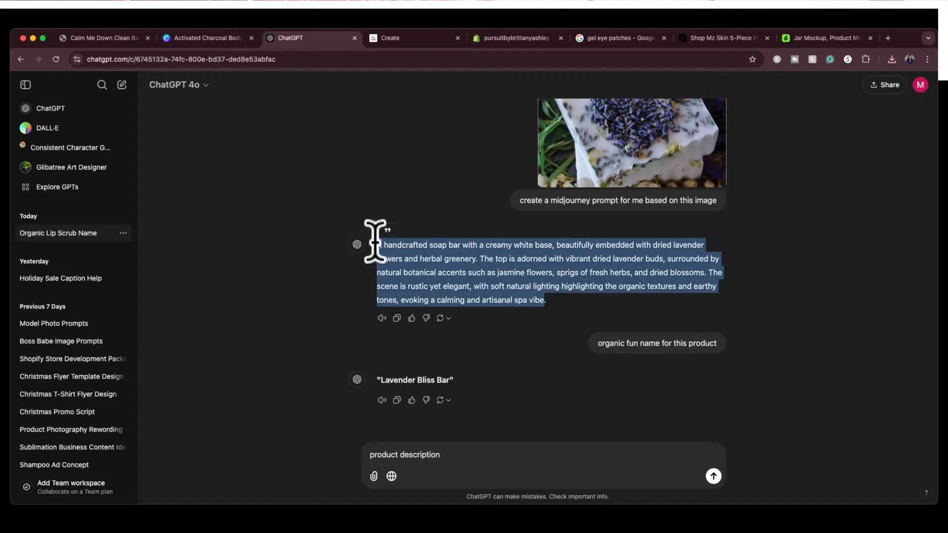
{"action": "left_click", "coordinate": [464, 457]}
{"action": "key", "text": "Return"}
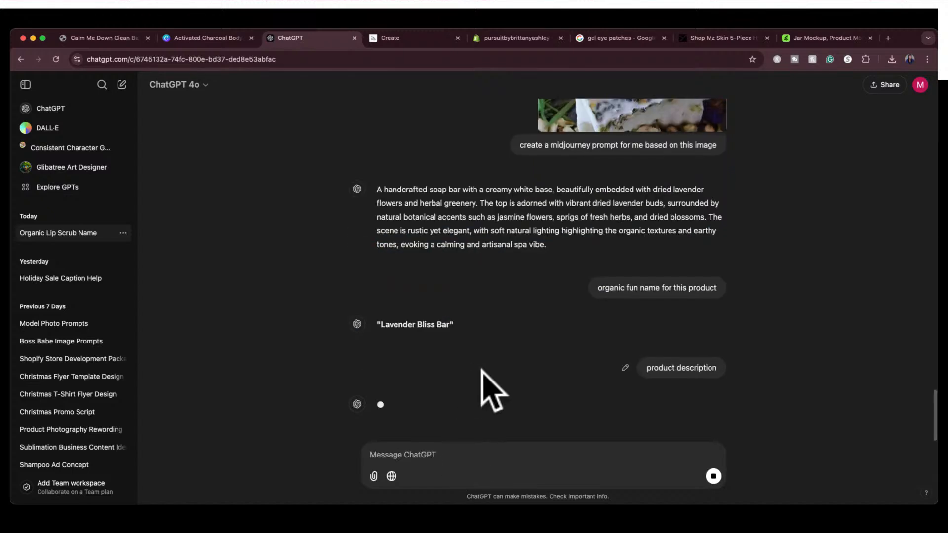
Switch to Midjourney, close the enlarged charcoal image, and generate images from the copied handcrafted soap bar prompt
{"action": "left_click", "coordinate": [419, 40]}
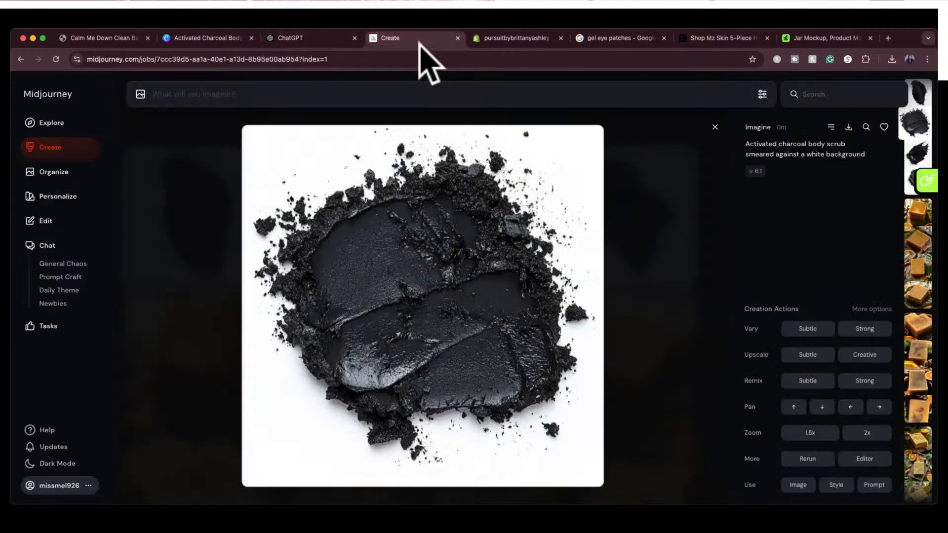
{"action": "left_click", "coordinate": [715, 127]}
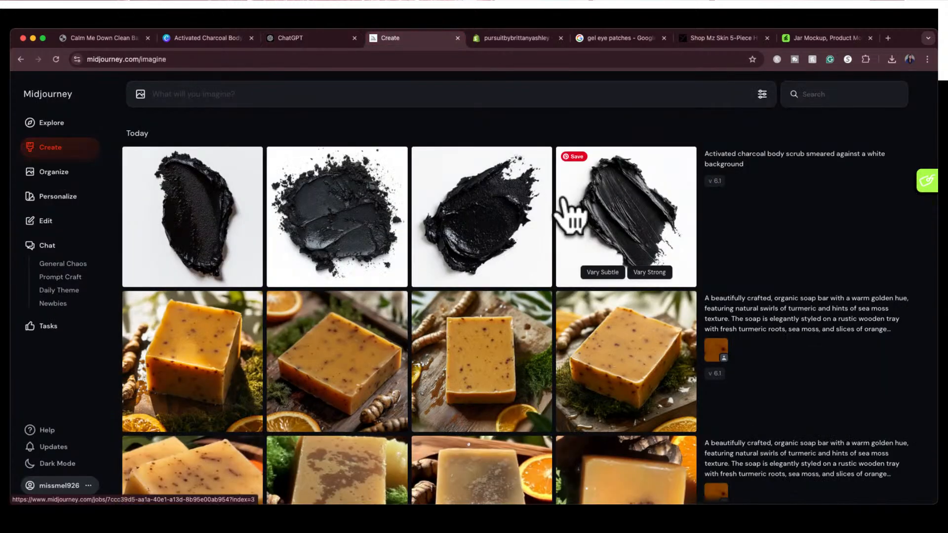
{"action": "left_click", "coordinate": [562, 95]}
{"action": "key", "text": "super+v"}
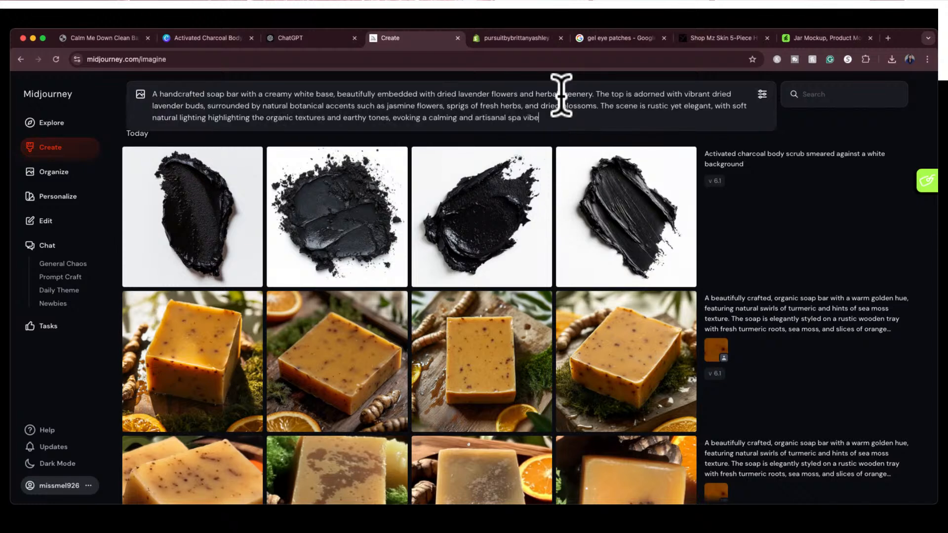
{"action": "key", "text": "Return"}
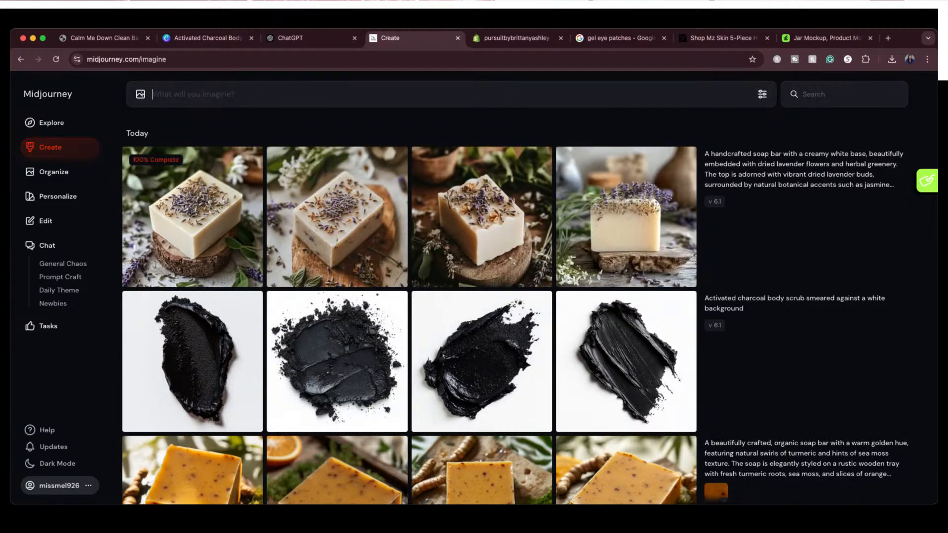
Enlarge the first generated lavender soap image to inspect it, and return to the image grid
{"action": "mouse_move", "coordinate": [874, 159]}
{"action": "mouse_move", "coordinate": [228, 218]}
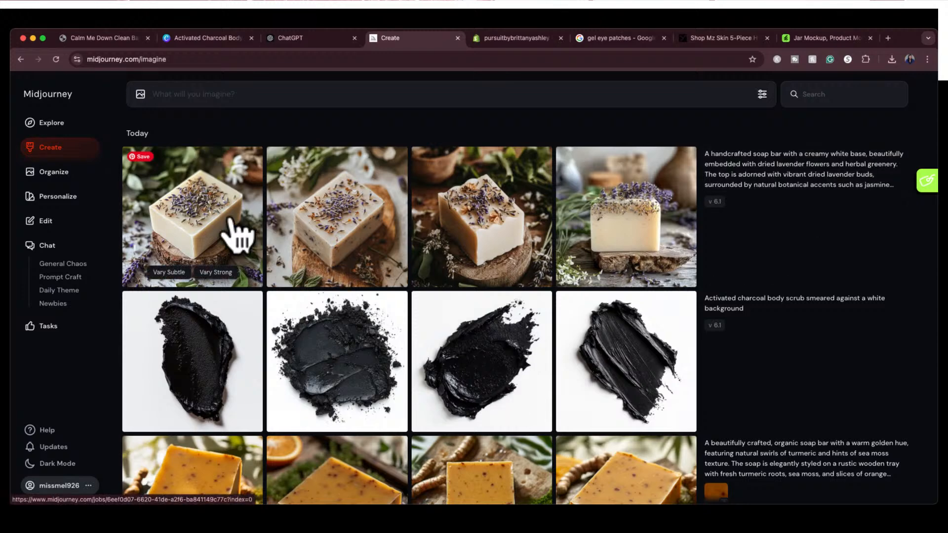
{"action": "left_click", "coordinate": [196, 204]}
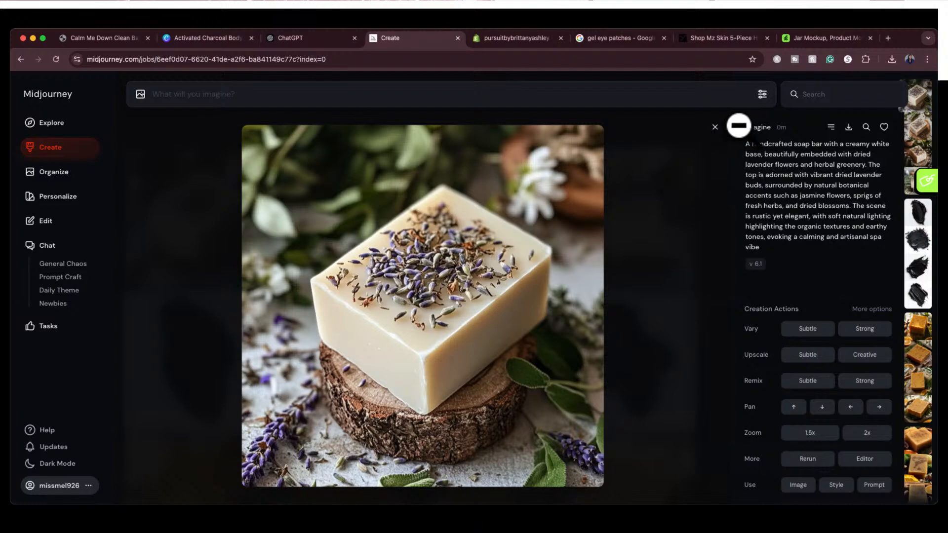
{"action": "left_click", "coordinate": [715, 128]}
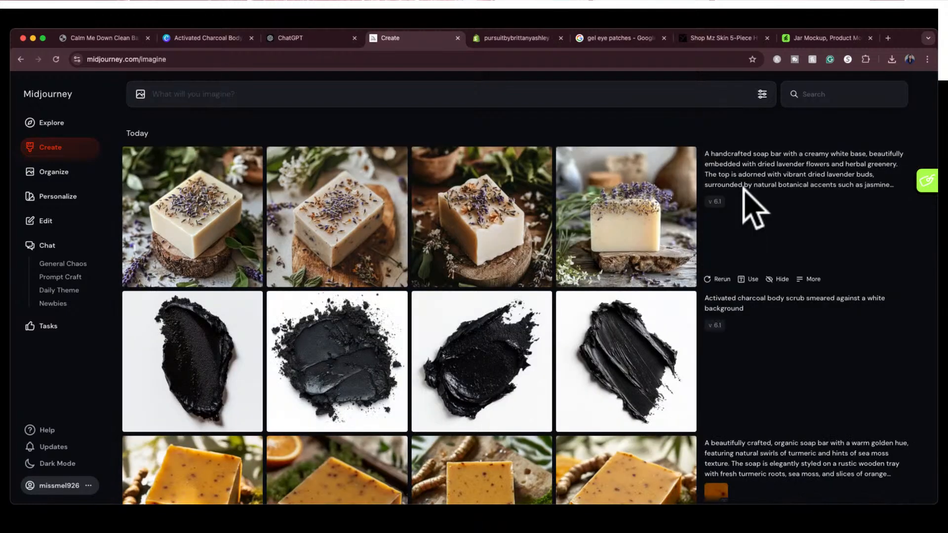
Reuse the handcrafted soap bar prompt with the soap screenshot added as a character reference, and generate a new set
{"action": "left_click", "coordinate": [889, 188]}
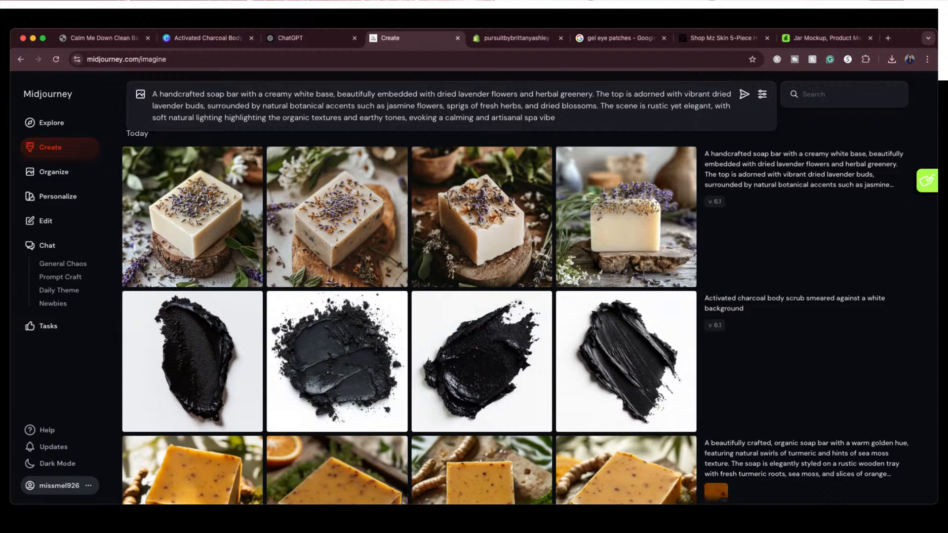
{"action": "left_click_drag", "start_coordinate": [809, 133], "coordinate": [702, 151]}
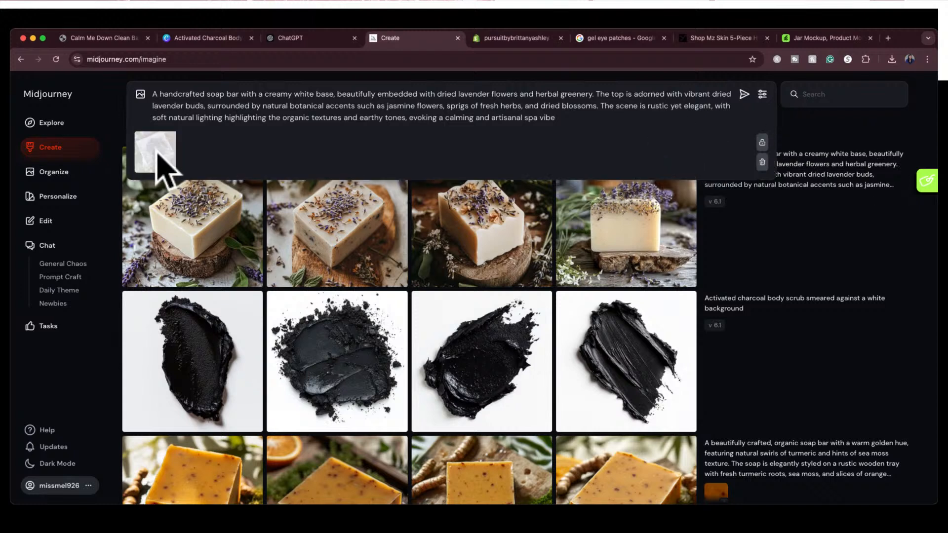
{"action": "left_click", "coordinate": [147, 166]}
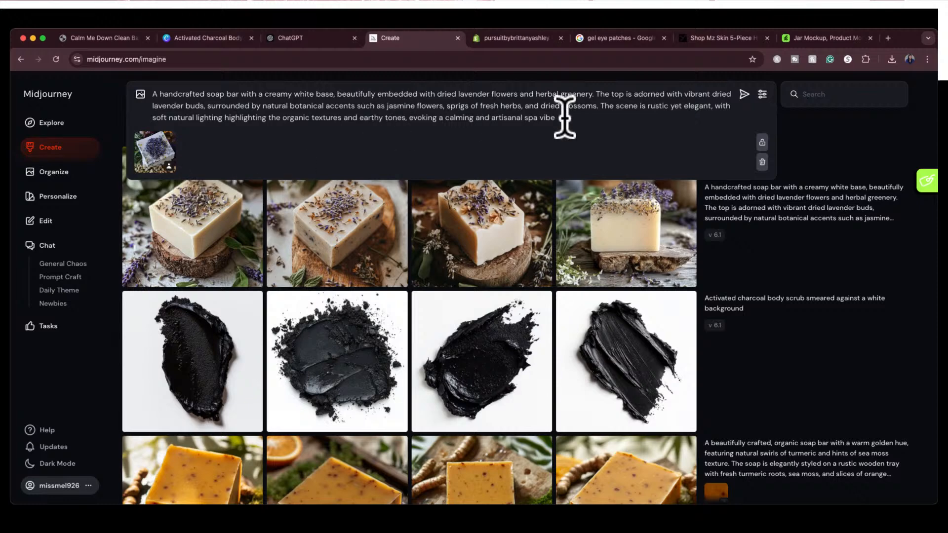
{"action": "key", "text": "Return"}
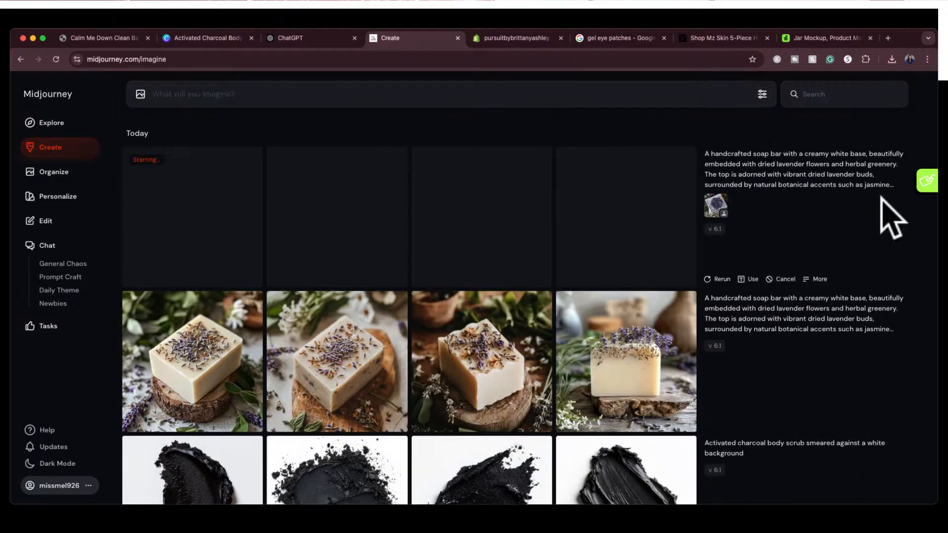
Reuse the handcrafted soap bar prompt with the soap screenshot as a style reference, and generate another set
{"action": "left_click", "coordinate": [887, 187]}
{"action": "left_click_drag", "start_coordinate": [718, 212], "coordinate": [159, 173]}
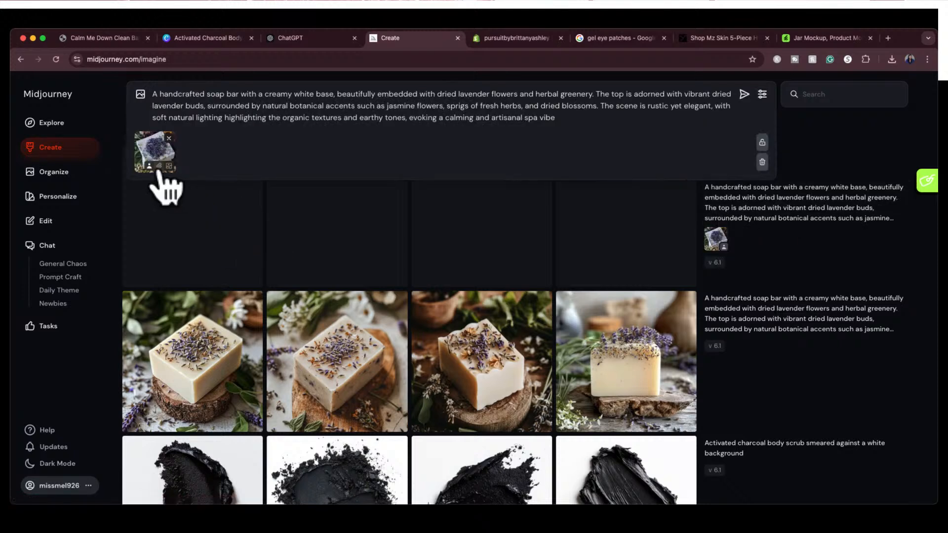
{"action": "left_click", "coordinate": [569, 119]}
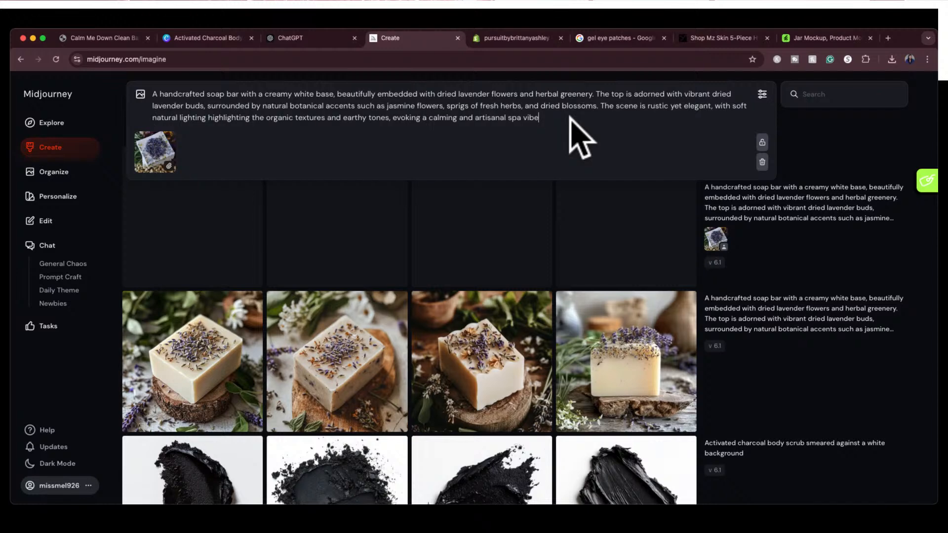
{"action": "key", "text": "Return"}
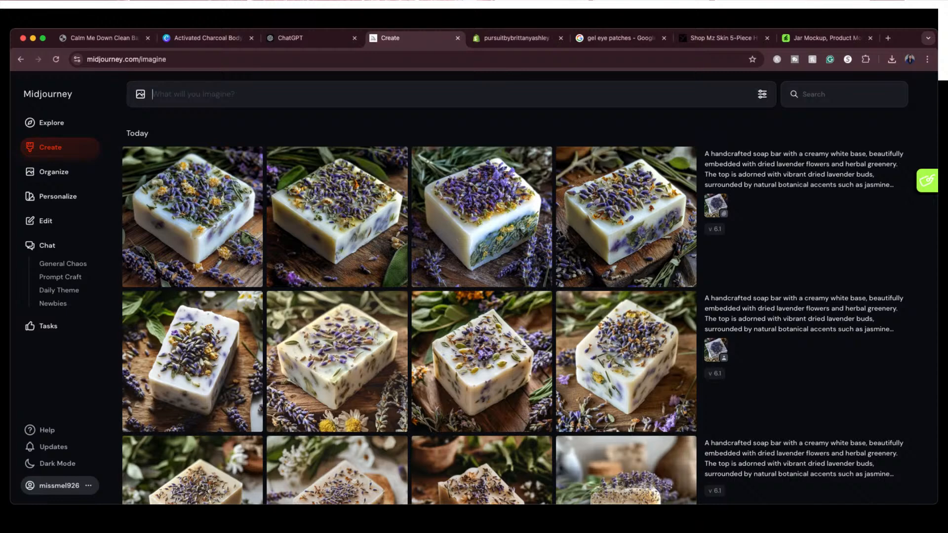
Compare the lavender soap images in the newest Midjourney set and download the second one
{"action": "scroll", "coordinate": [409, 296], "scroll_direction": "down", "scroll_amount": 2}
{"action": "scroll", "coordinate": [410, 296], "scroll_direction": "down", "scroll_amount": 2}
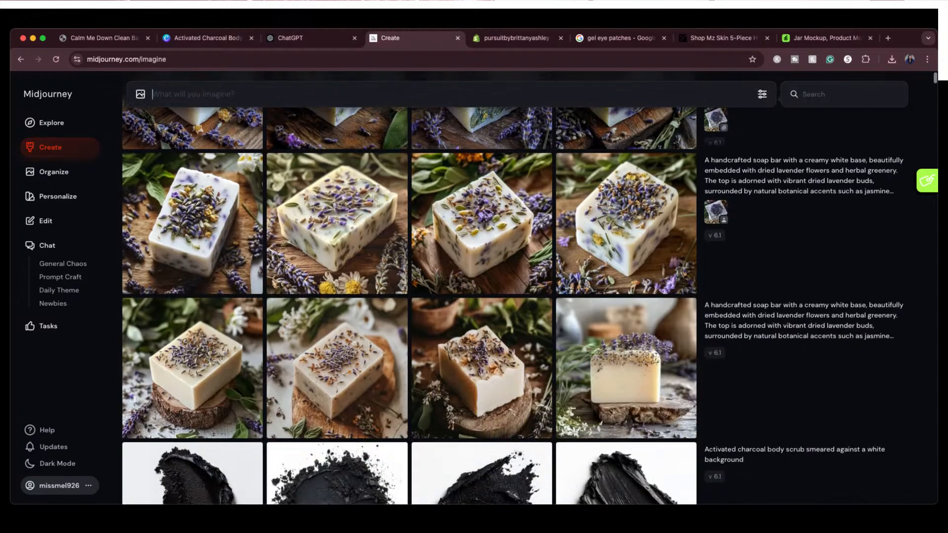
{"action": "scroll", "coordinate": [410, 296], "scroll_direction": "up", "scroll_amount": 3}
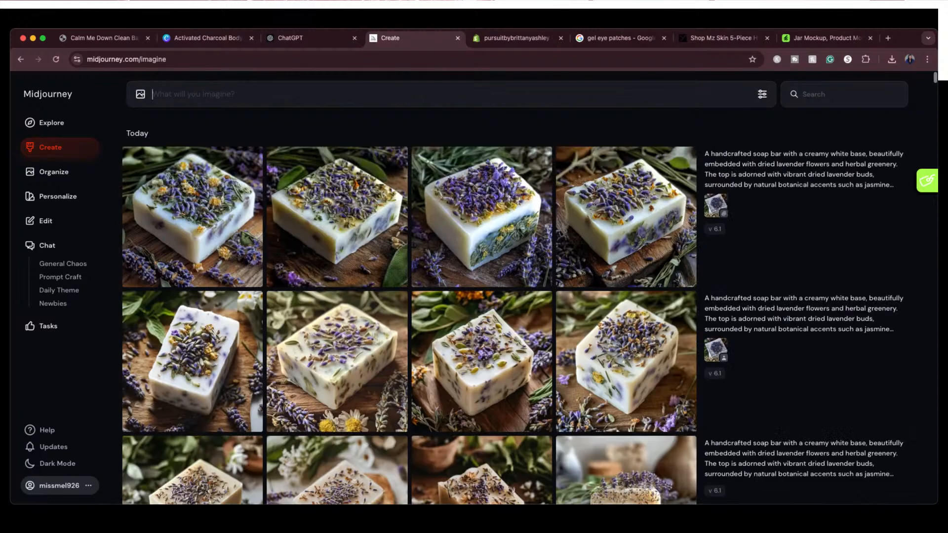
{"action": "left_click", "coordinate": [353, 210]}
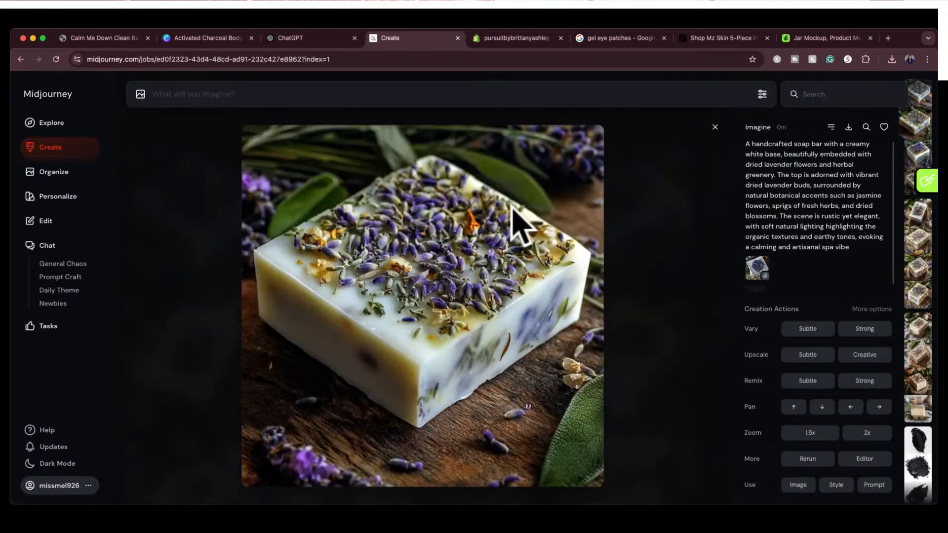
{"action": "key", "text": "Left"}
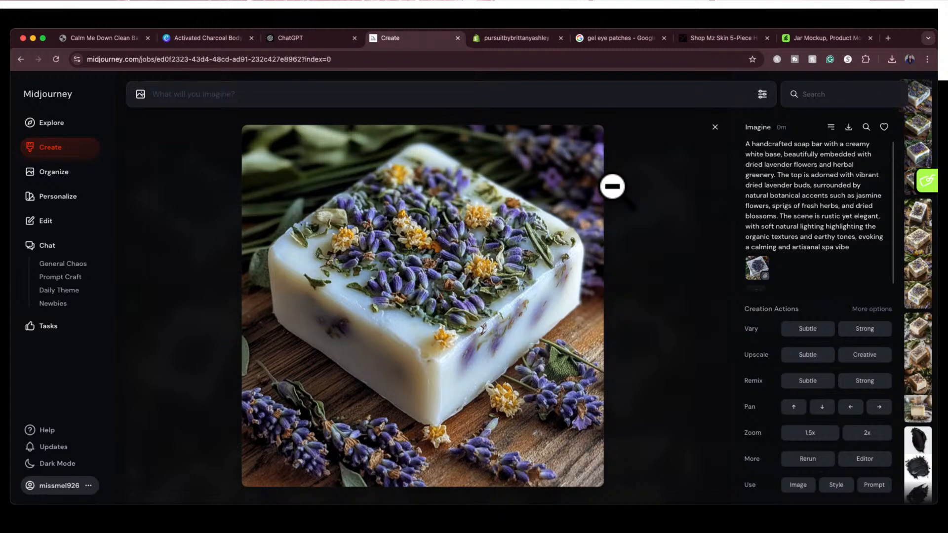
{"action": "key", "text": "Right"}
{"action": "key", "text": "Right"}
{"action": "key", "text": "Right"}
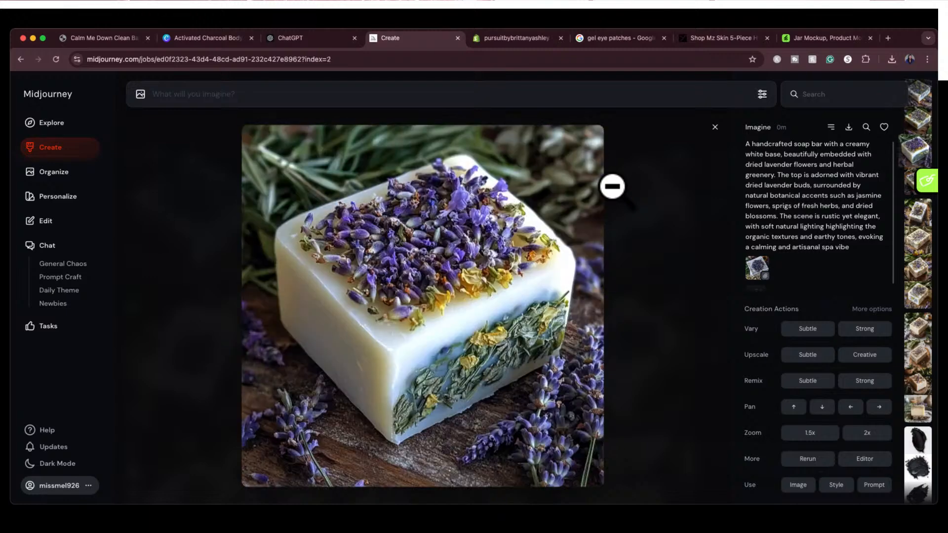
{"action": "key", "text": "Left"}
{"action": "key", "text": "Left"}
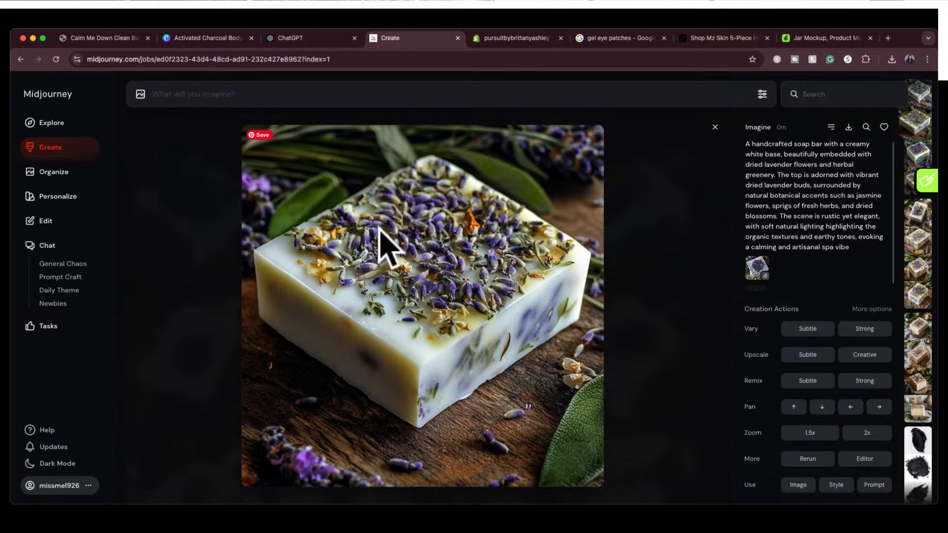
{"action": "left_click", "coordinate": [848, 127]}
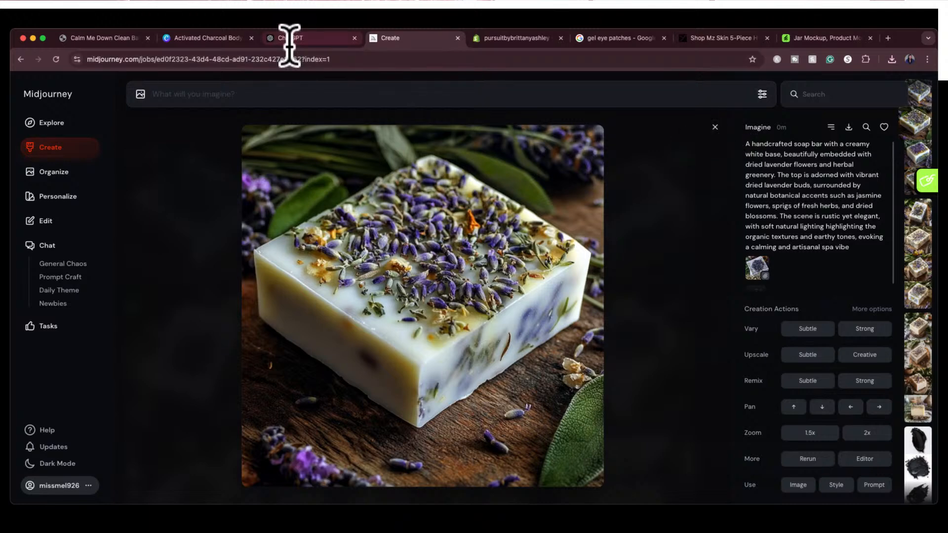
Switch to Canva, add a new page to the Activated Charcoal Body Scrub design, and fill it with the downloaded lavender soap image
{"action": "left_click", "coordinate": [211, 37]}
{"action": "left_click", "coordinate": [466, 469]}
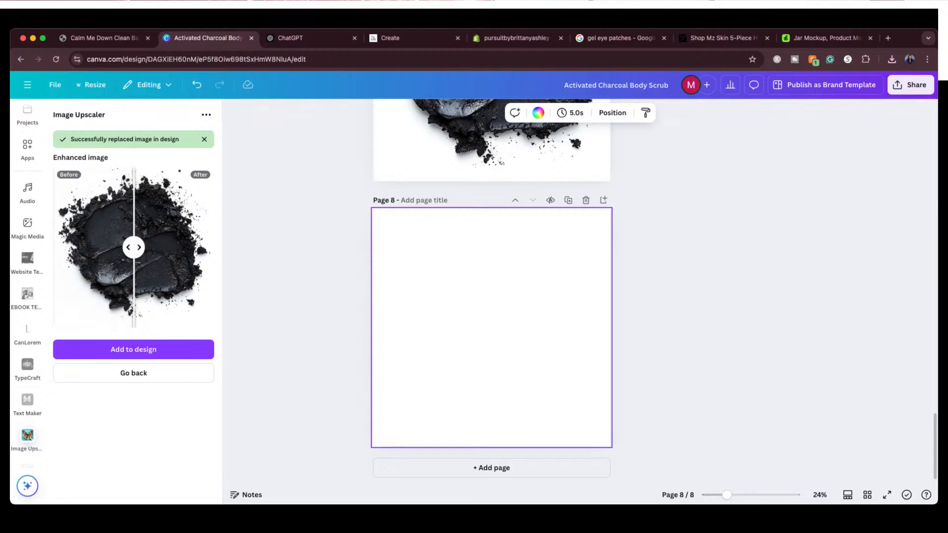
{"action": "key", "text": "super+Tab"}
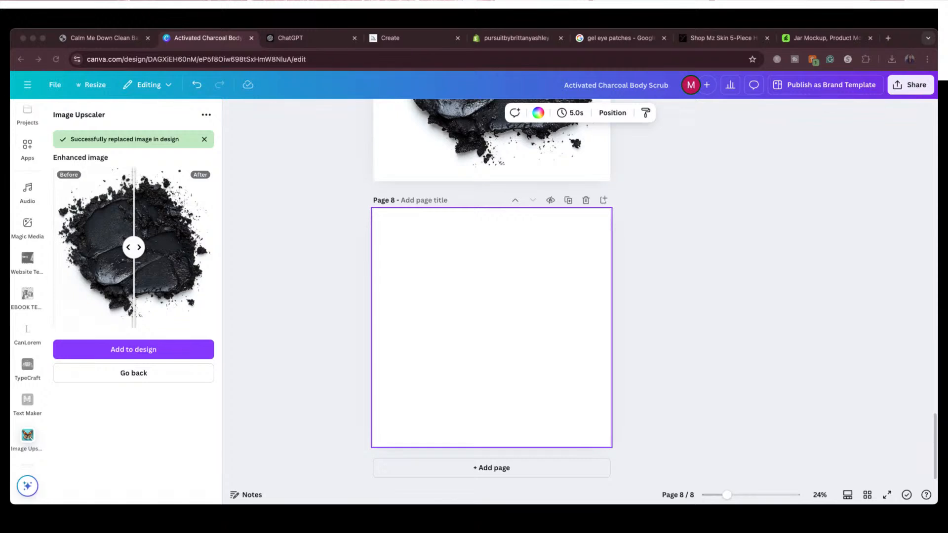
{"action": "left_click_drag", "start_coordinate": [650, 290], "coordinate": [459, 274]}
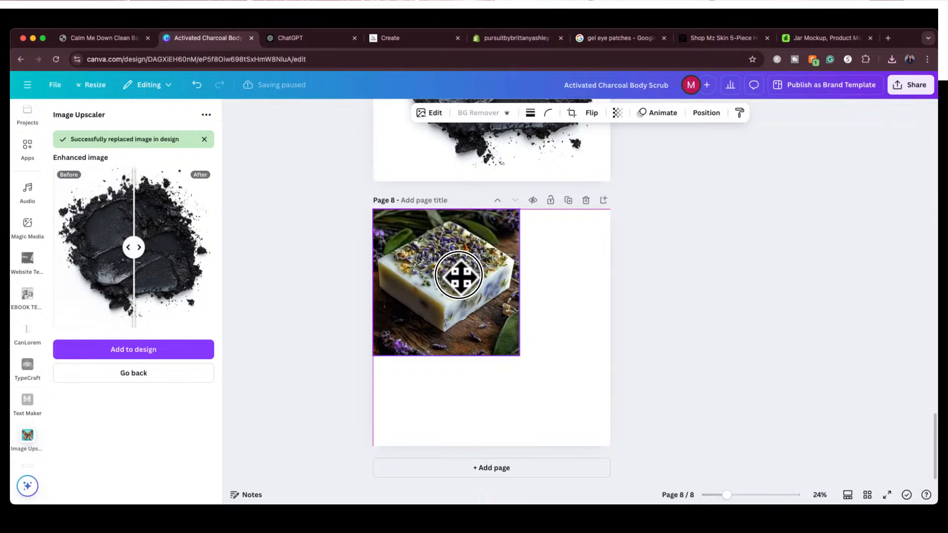
{"action": "left_click_drag", "start_coordinate": [519, 355], "coordinate": [609, 444]}
{"action": "left_click", "coordinate": [660, 302]}
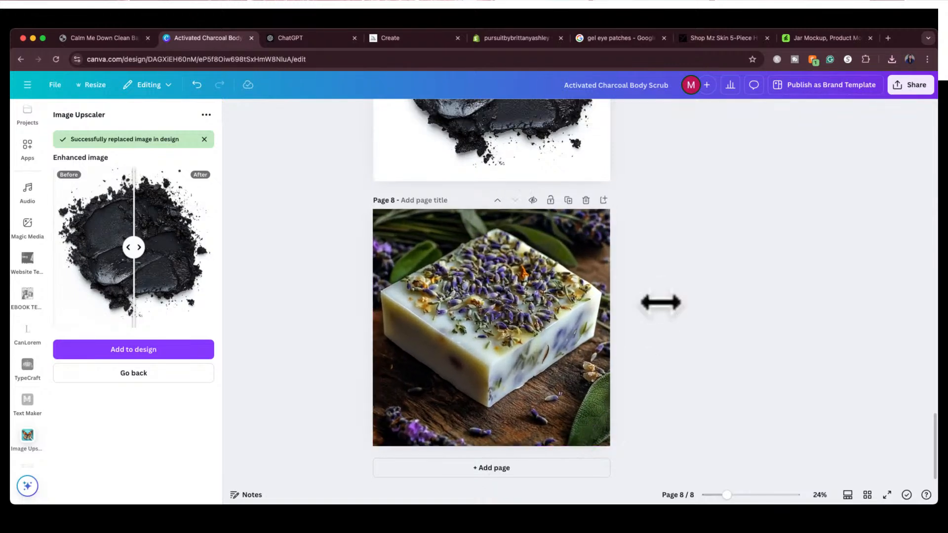
Upscale the lavender soap image at 2x, replace the original with the enhanced version, and show all pages in a grid
{"action": "left_click", "coordinate": [534, 339]}
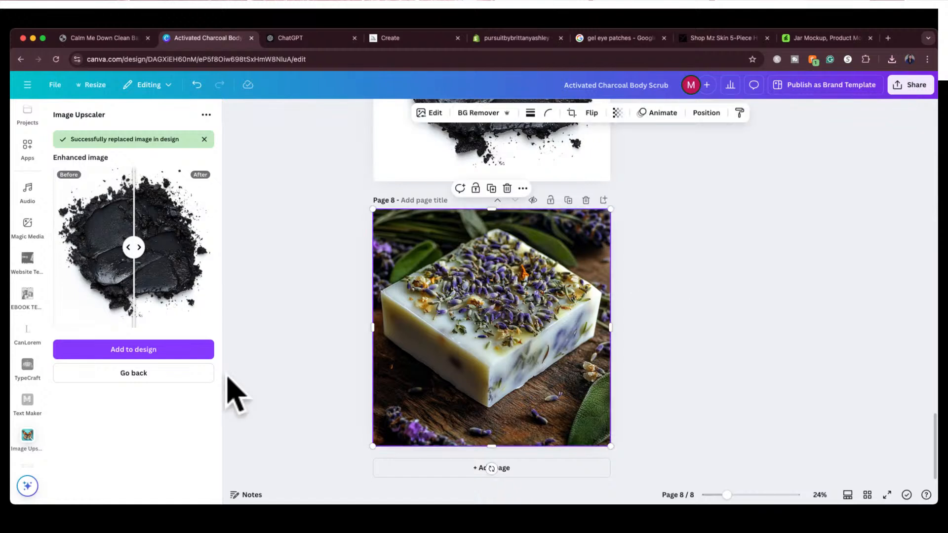
{"action": "left_click", "coordinate": [157, 380]}
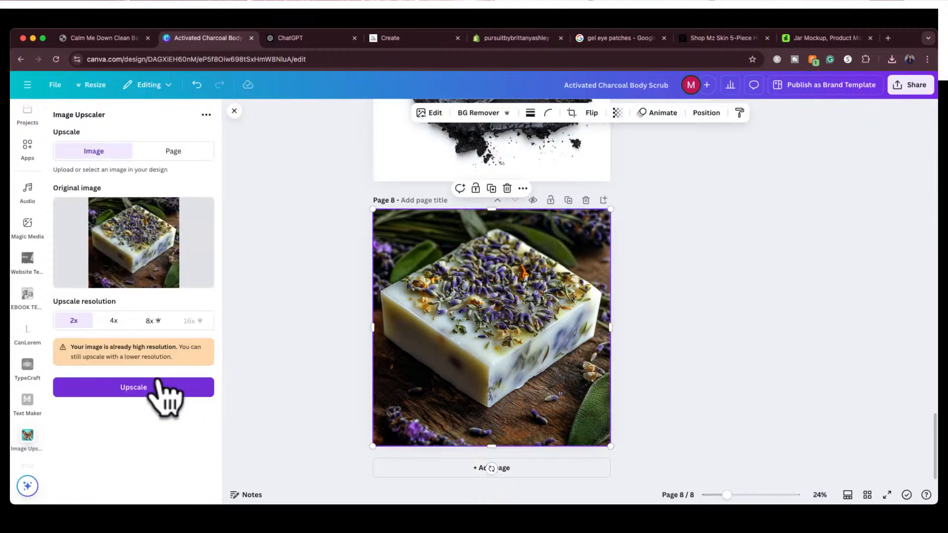
{"action": "left_click", "coordinate": [117, 387]}
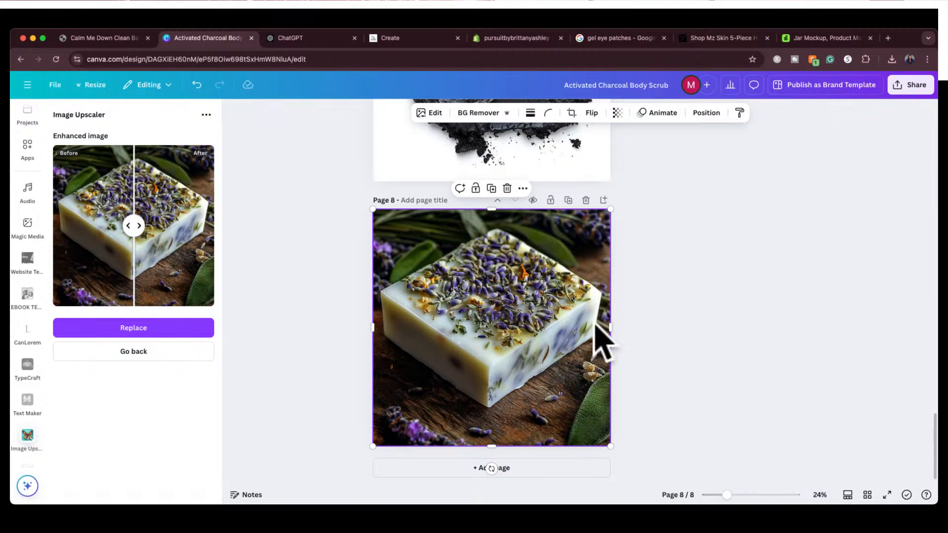
{"action": "left_click", "coordinate": [170, 330]}
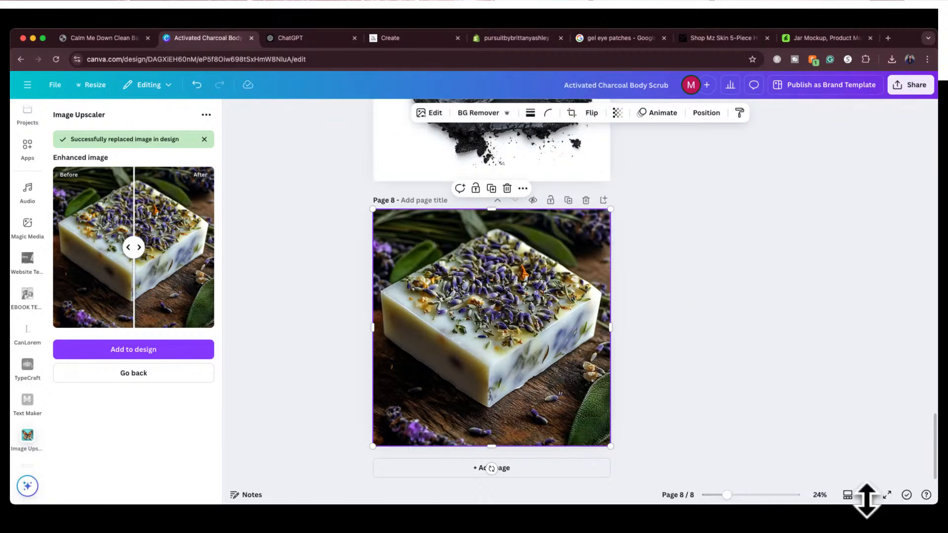
{"action": "left_click_drag", "start_coordinate": [867, 500], "coordinate": [795, 375]}
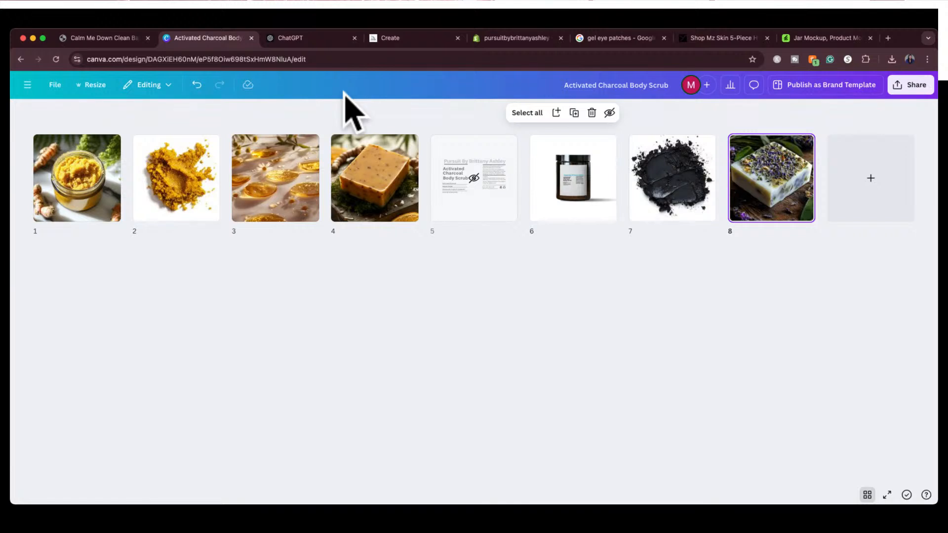
Check Shopify's new product form, switch to ChatGPT, and copy the product name "Glow Kiss Scrub" from the first reply
{"action": "left_click", "coordinate": [514, 40]}
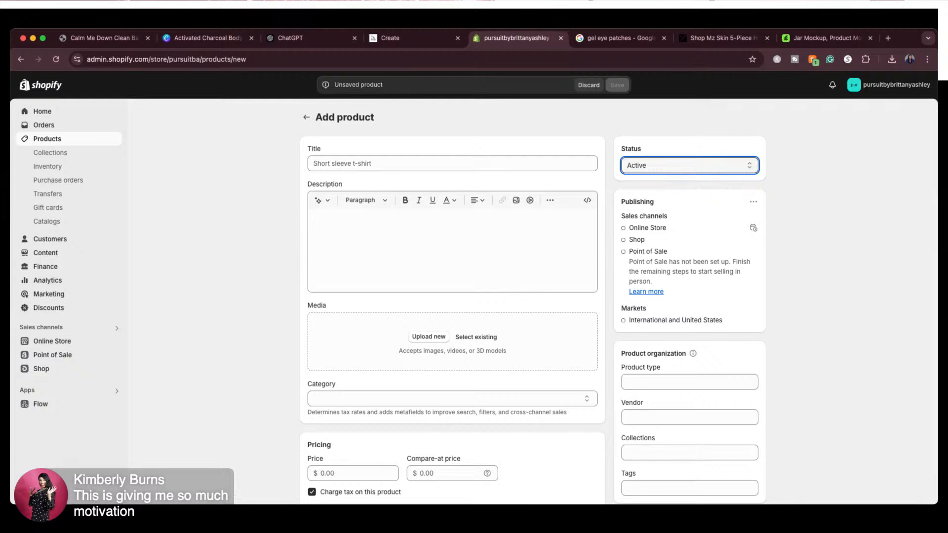
{"action": "left_click", "coordinate": [306, 37]}
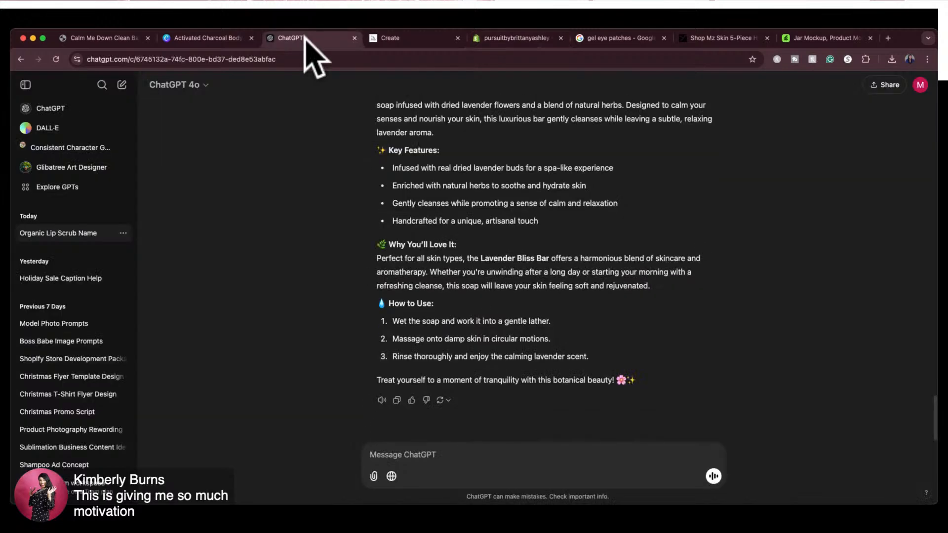
{"action": "scroll", "coordinate": [410, 185], "scroll_direction": "down", "scroll_amount": 15}
{"action": "scroll", "coordinate": [405, 187], "scroll_direction": "up", "scroll_amount": 15}
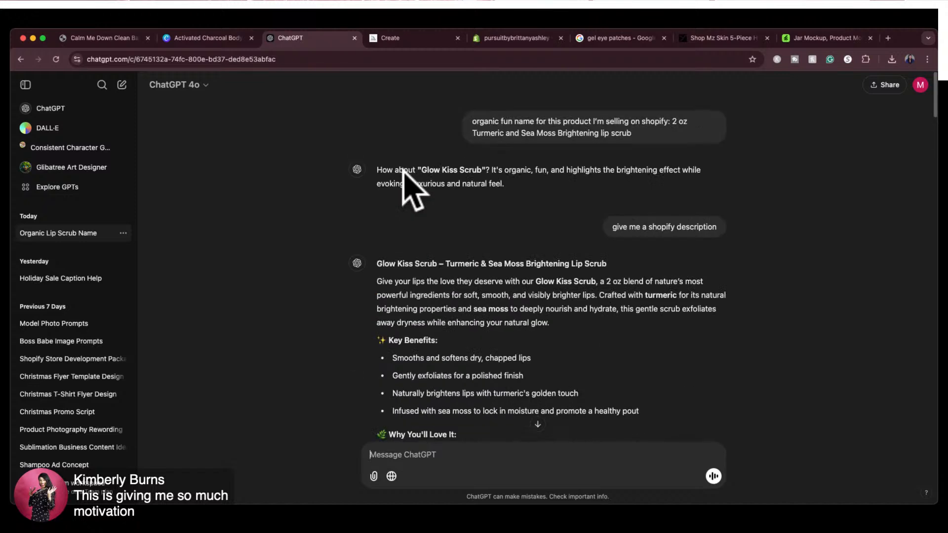
{"action": "left_click_drag", "start_coordinate": [421, 170], "coordinate": [482, 167]}
{"action": "key", "text": "super+c"}
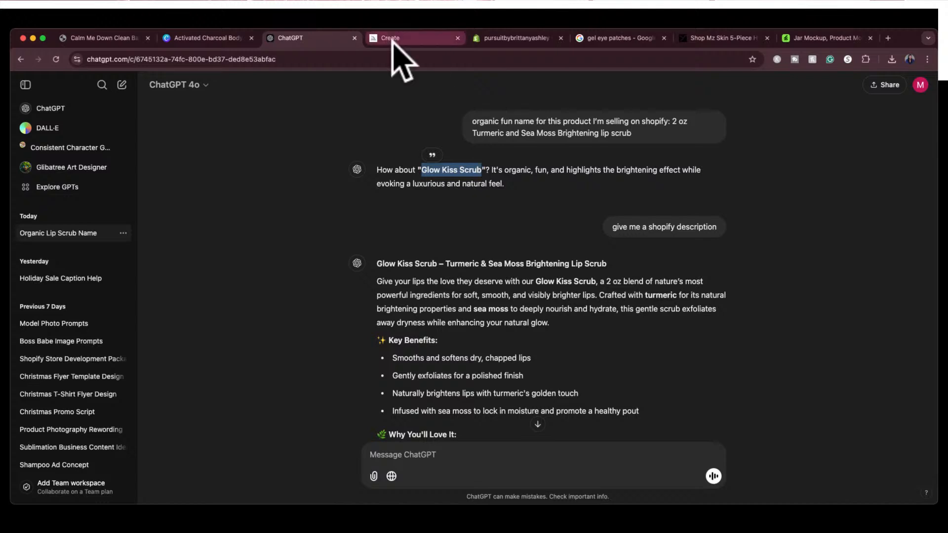
Place the Shopify page beside the ChatGPT page and enter "Glow Kiss Scrub" as the new product's title
{"action": "left_click", "coordinate": [504, 42]}
{"action": "left_click_drag", "start_coordinate": [504, 42], "coordinate": [424, 43]}
{"action": "left_click", "coordinate": [353, 167]}
{"action": "key", "text": "super+v"}
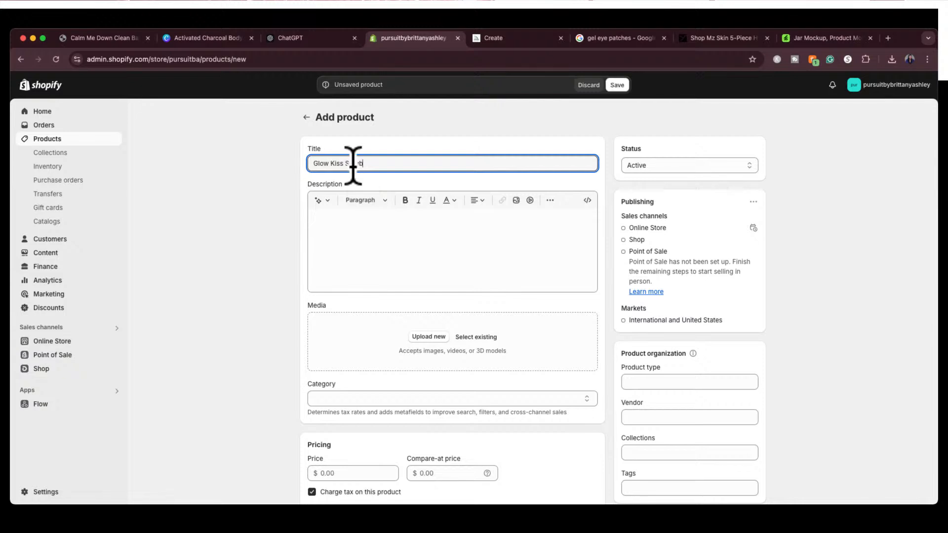
Copy the full Glow Kiss Scrub description from ChatGPT, through the closing "radiant, glowing pout!" line, for Shopify's description field
{"action": "left_click", "coordinate": [368, 241]}
{"action": "left_click", "coordinate": [328, 35]}
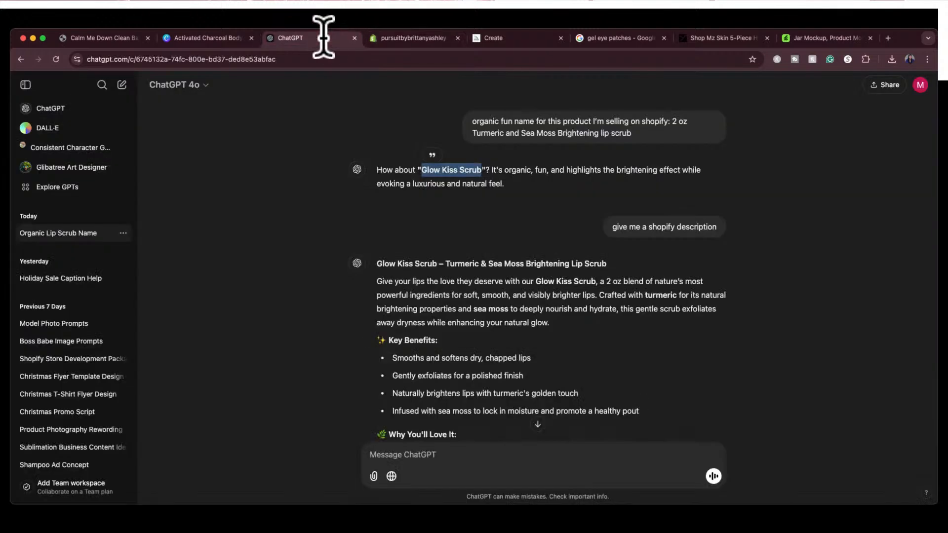
{"action": "scroll", "coordinate": [449, 326], "scroll_direction": "down", "scroll_amount": 3}
{"action": "scroll", "coordinate": [439, 229], "scroll_direction": "down", "scroll_amount": 2}
{"action": "left_click_drag", "start_coordinate": [377, 107], "coordinate": [436, 416]}
{"action": "key", "text": "super+c"}
{"action": "scroll", "coordinate": [438, 413], "scroll_direction": "down", "scroll_amount": 3}
{"action": "key", "text": "shift+Right"}
{"action": "key", "text": "shift+Right"}
{"action": "key", "text": "shift+Right"}
{"action": "key", "text": "shift+Right"}
{"action": "key", "text": "shift+Right"}
{"action": "key", "text": "shift+Right"}
{"action": "key", "text": "shift+Right"}
{"action": "key", "text": "shift+Right"}
{"action": "key", "text": "shift+Right"}
{"action": "key", "text": "shift+Right"}
{"action": "key", "text": "shift+Right"}
{"action": "key", "text": "shift+Right"}
{"action": "key", "text": "shift+Right"}
{"action": "key", "text": "shift+Right"}
{"action": "key", "text": "shift+Right"}
{"action": "key", "text": "shift+Right"}
{"action": "key", "text": "shift+Right"}
{"action": "key", "text": "shift+Right"}
{"action": "key", "text": "shift+Right"}
{"action": "key", "text": "shift+Right"}
{"action": "key", "text": "shift+Right"}
{"action": "key", "text": "shift+Right"}
{"action": "key", "text": "shift+Right"}
{"action": "key", "text": "shift+Right"}
{"action": "key", "text": "shift+Right"}
{"action": "key", "text": "shift+Right"}
{"action": "key", "text": "shift+Right"}
{"action": "key", "text": "shift+Right"}
{"action": "key", "text": "shift+Right"}
{"action": "key", "text": "shift+Right"}
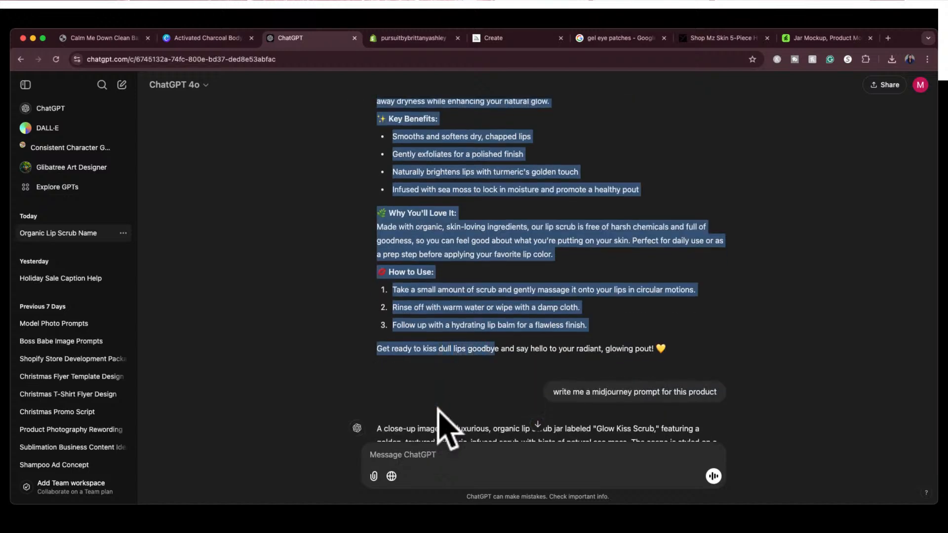
{"action": "key", "text": "shift+Right"}
{"action": "key", "text": "shift+Right"}
{"action": "key", "text": "shift+Right"}
{"action": "key", "text": "shift+Right"}
{"action": "key", "text": "shift+Right"}
{"action": "key", "text": "shift+Right"}
{"action": "key", "text": "shift+Right"}
{"action": "key", "text": "shift+Right"}
{"action": "key", "text": "shift+Right"}
{"action": "key", "text": "shift+Right"}
{"action": "key", "text": "shift+Right"}
{"action": "key", "text": "shift+Right"}
{"action": "key", "text": "shift+Right"}
{"action": "key", "text": "shift+Right"}
{"action": "key", "text": "shift+Right"}
{"action": "key", "text": "shift+Right"}
{"action": "key", "text": "shift+Right"}
{"action": "key", "text": "shift+Right"}
{"action": "key", "text": "shift+Right"}
{"action": "key", "text": "shift+Right"}
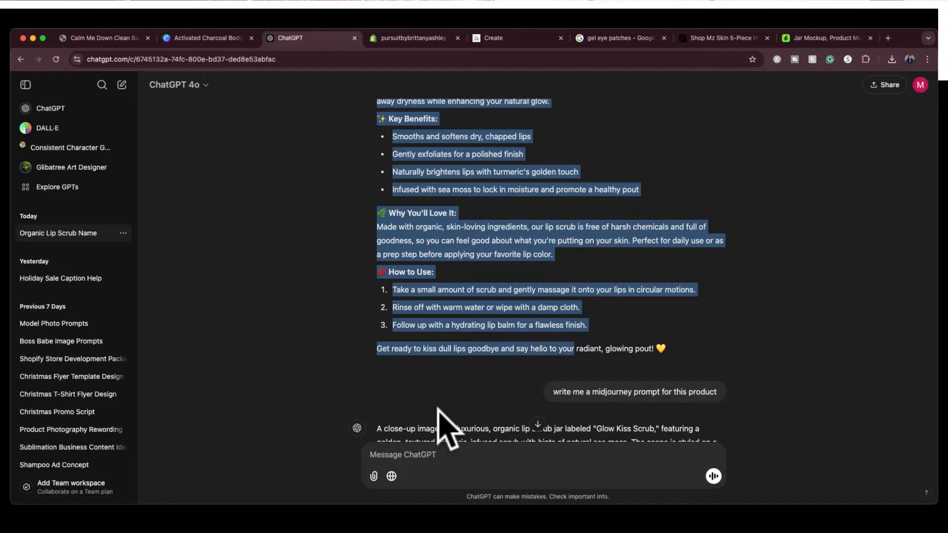
{"action": "key", "text": "shift+Right"}
{"action": "key", "text": "shift+Right"}
{"action": "key", "text": "shift+Right"}
{"action": "key", "text": "shift+Right"}
{"action": "key", "text": "shift+Right"}
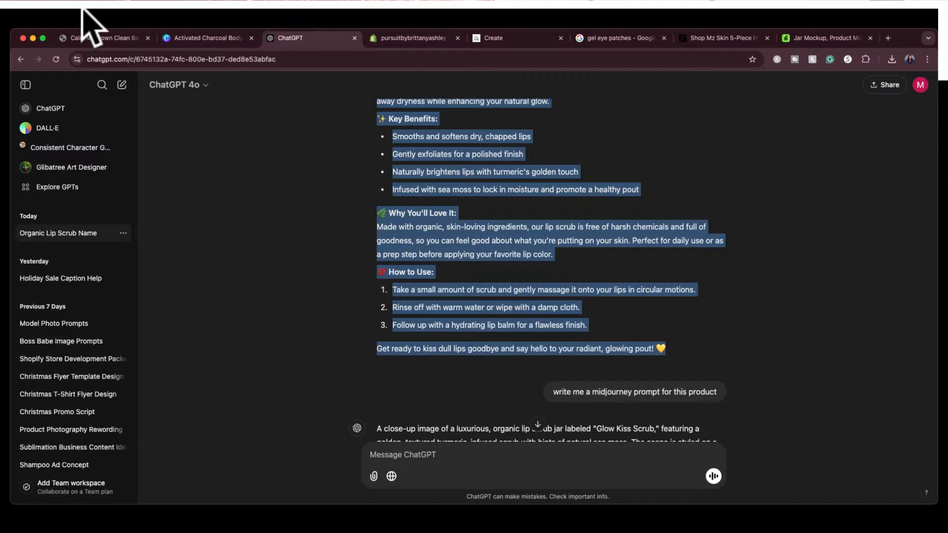
Paste the copied Glow Kiss Scrub text as the Shopify product description and review it down to the media section
{"action": "left_click", "coordinate": [387, 38]}
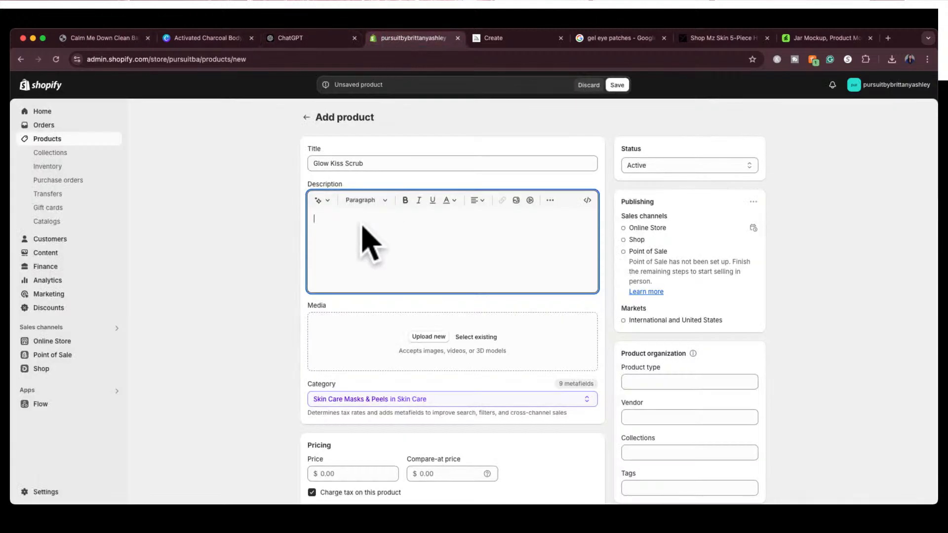
{"action": "key", "text": "super+v"}
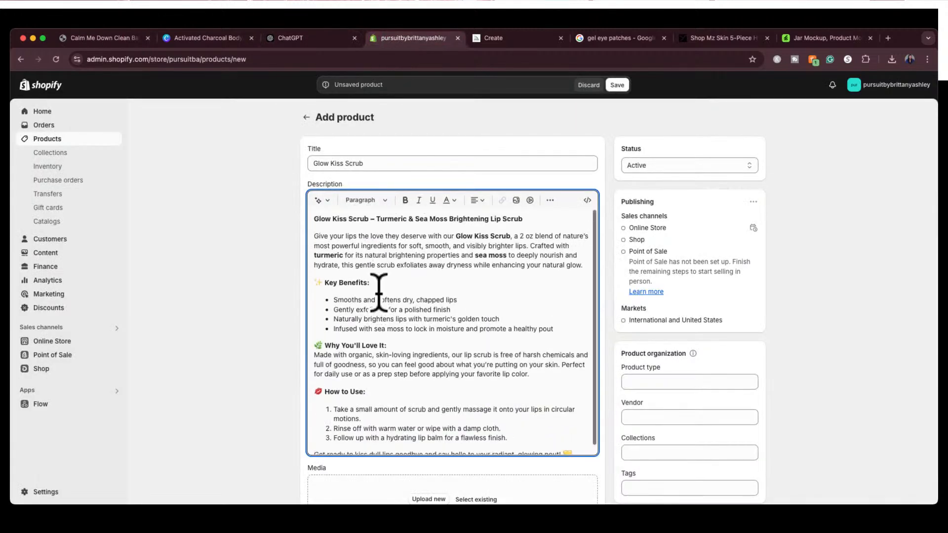
{"action": "scroll", "coordinate": [379, 293], "scroll_direction": "down", "scroll_amount": 5}
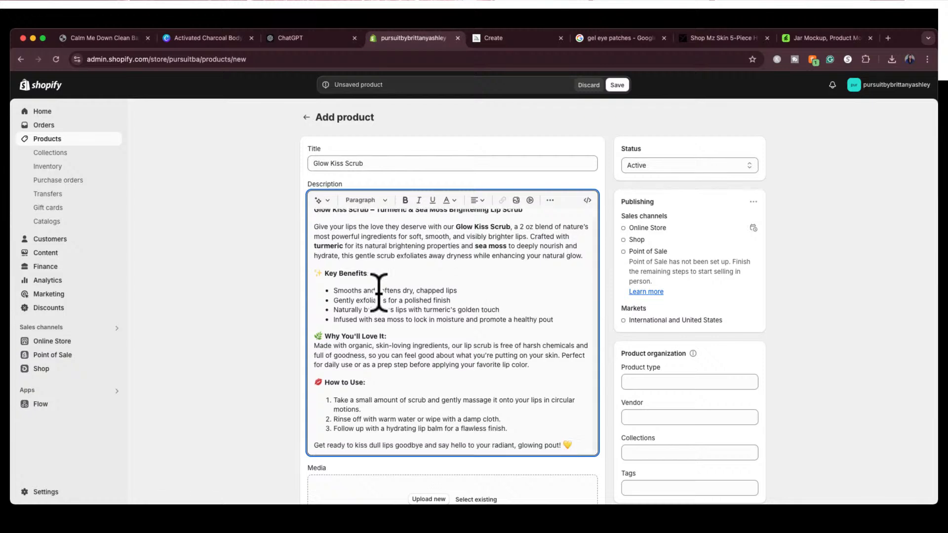
{"action": "scroll", "coordinate": [379, 292], "scroll_direction": "down", "scroll_amount": 1}
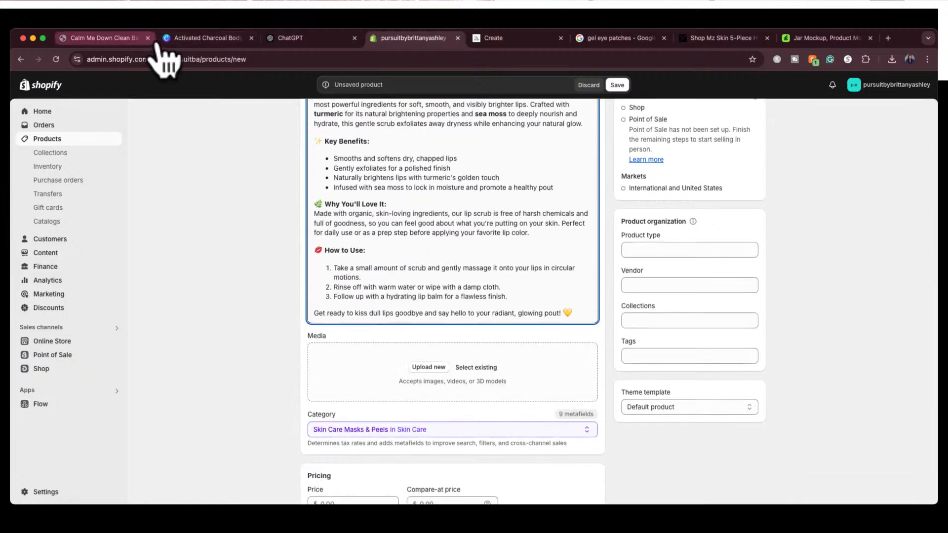
Switch to the Canva design "Activated Charcoal Body Scrub" and download pages 1–4 and 6–8 as PNG images
{"action": "left_click", "coordinate": [200, 37]}
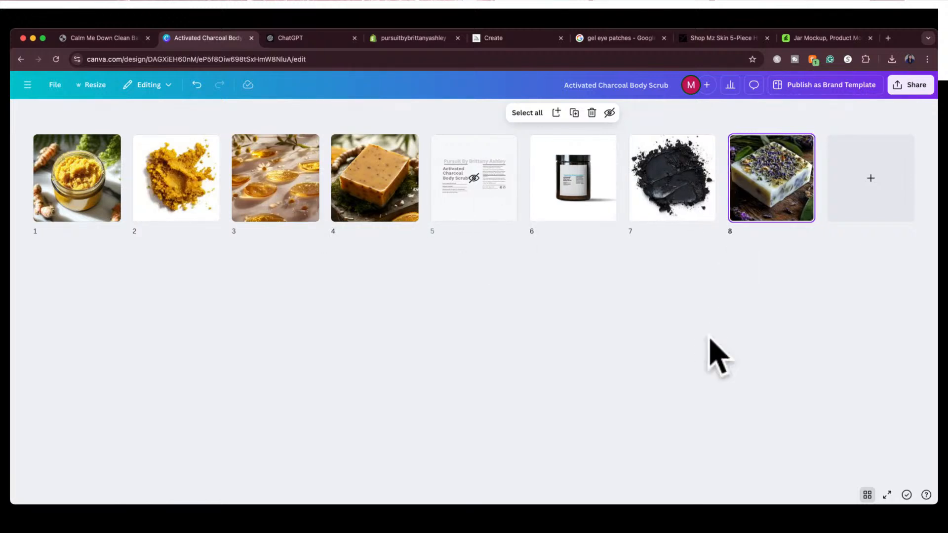
{"action": "left_click", "coordinate": [675, 345]}
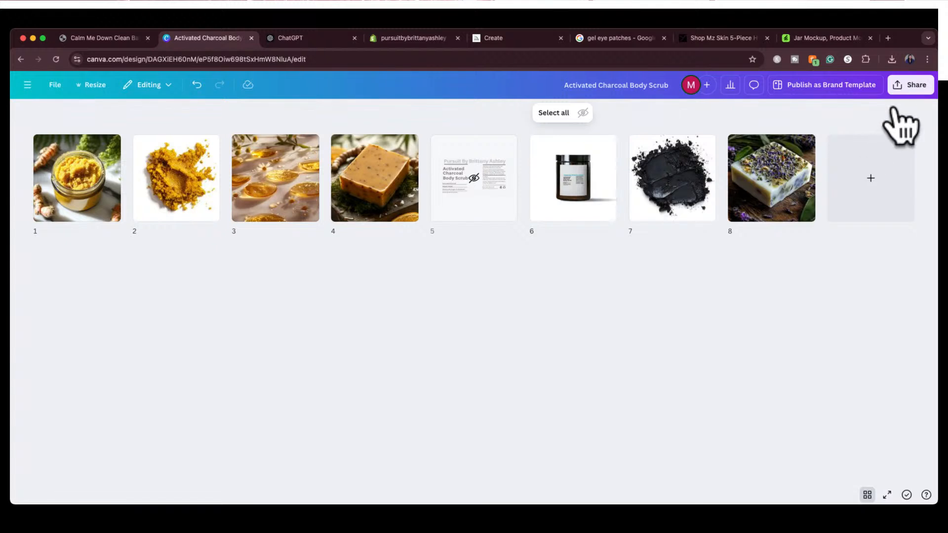
{"action": "left_click", "coordinate": [909, 87]}
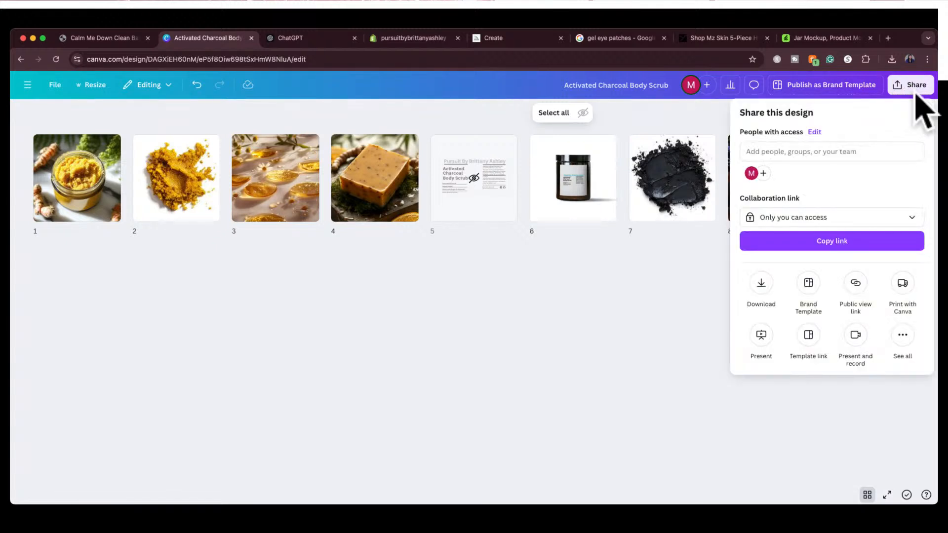
{"action": "left_click", "coordinate": [760, 283]}
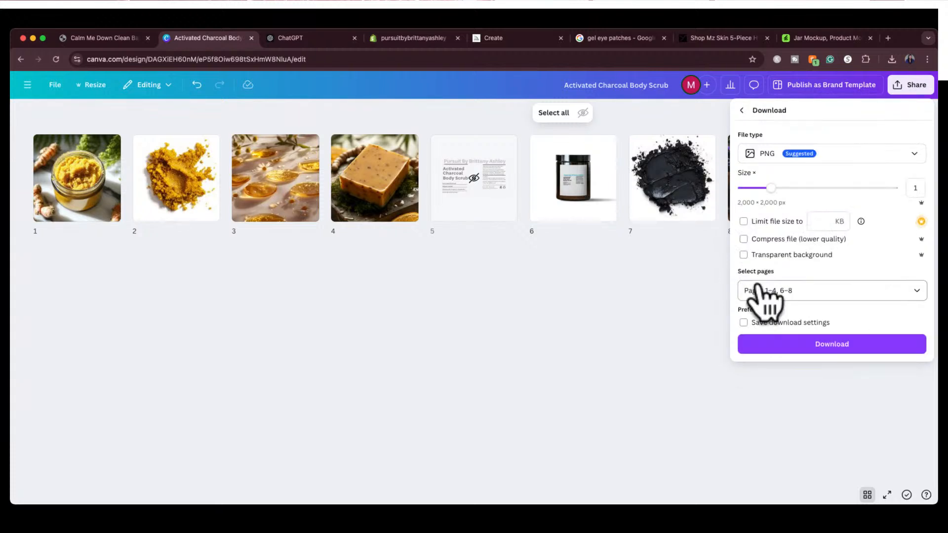
{"action": "left_click", "coordinate": [914, 291]}
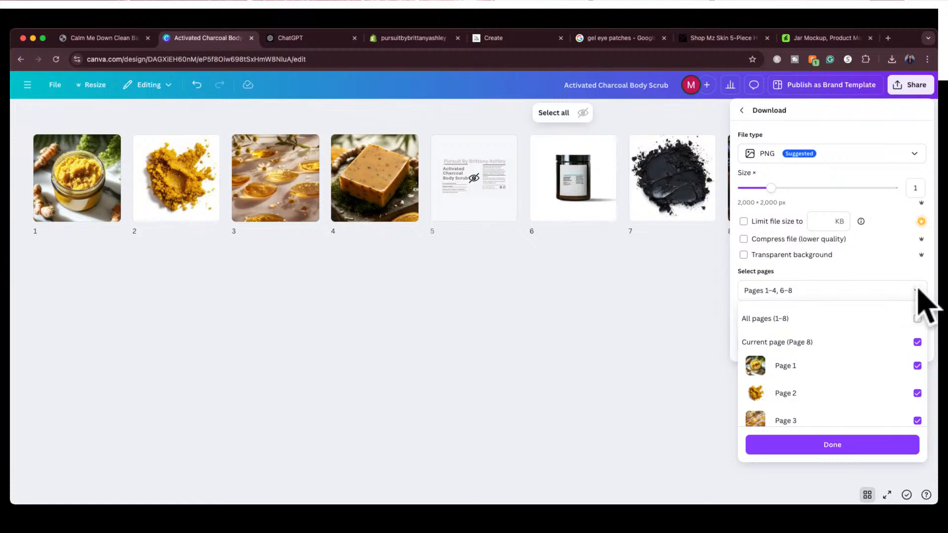
{"action": "left_click", "coordinate": [918, 290]}
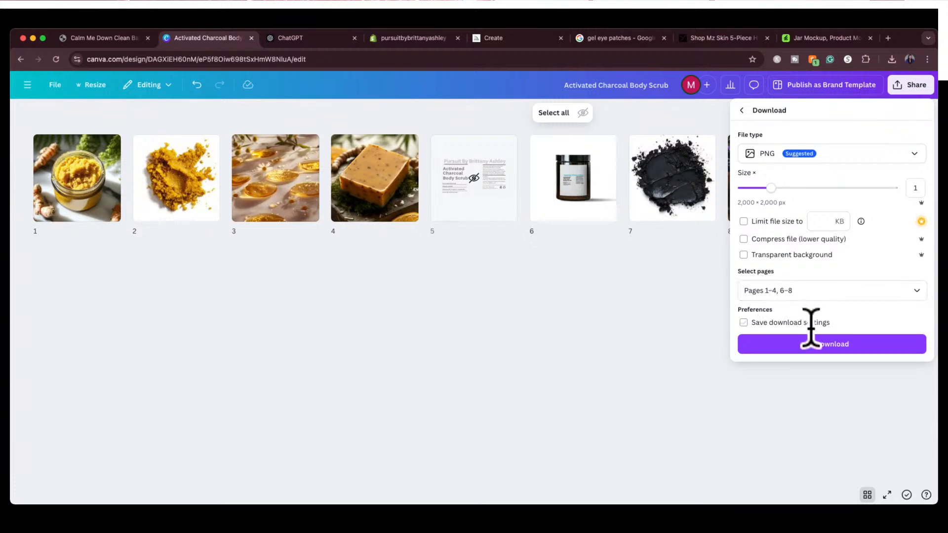
{"action": "left_click", "coordinate": [815, 346]}
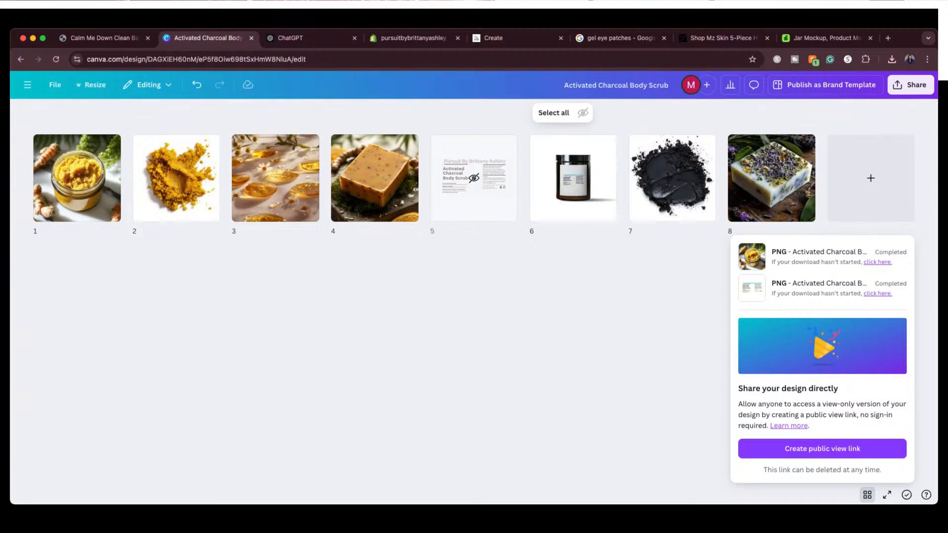
Return to the Shopify product form and add the downloaded turmeric scrub jar and turmeric powder images to its media
{"action": "left_click", "coordinate": [409, 38]}
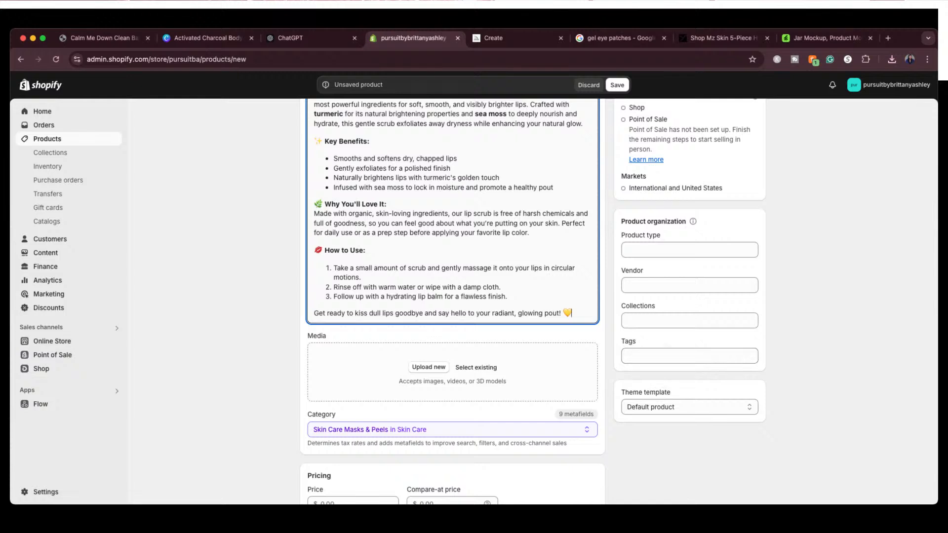
{"action": "key", "text": "super+Tab"}
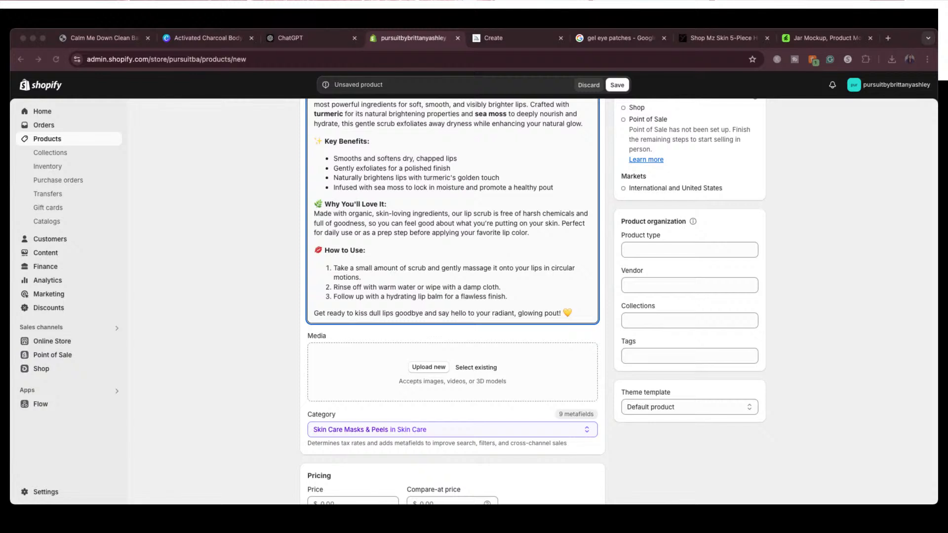
{"action": "left_click_drag", "start_coordinate": [913, 321], "coordinate": [523, 378]}
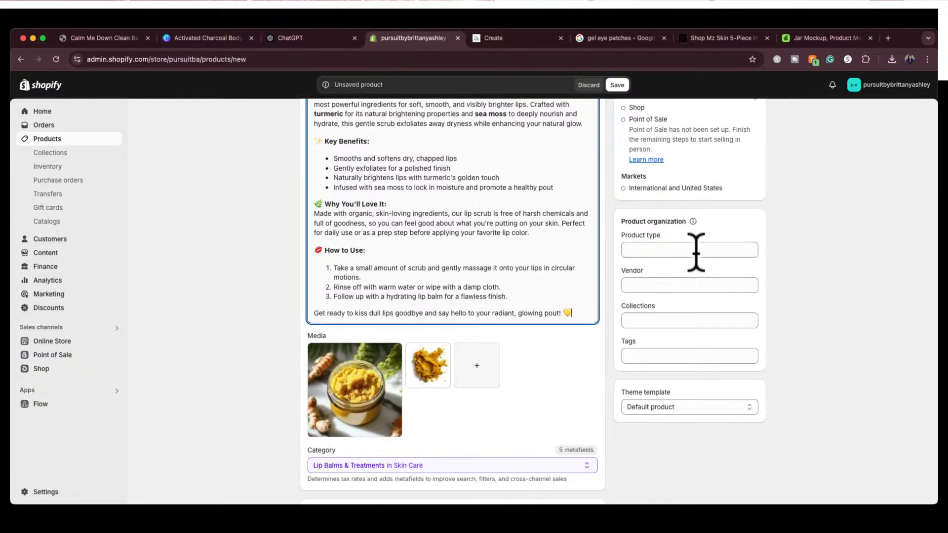
Try a compare-at price of 30.00 together with a selling price for the product, and clear both price fields
{"action": "scroll", "coordinate": [578, 405], "scroll_direction": "down", "scroll_amount": 4}
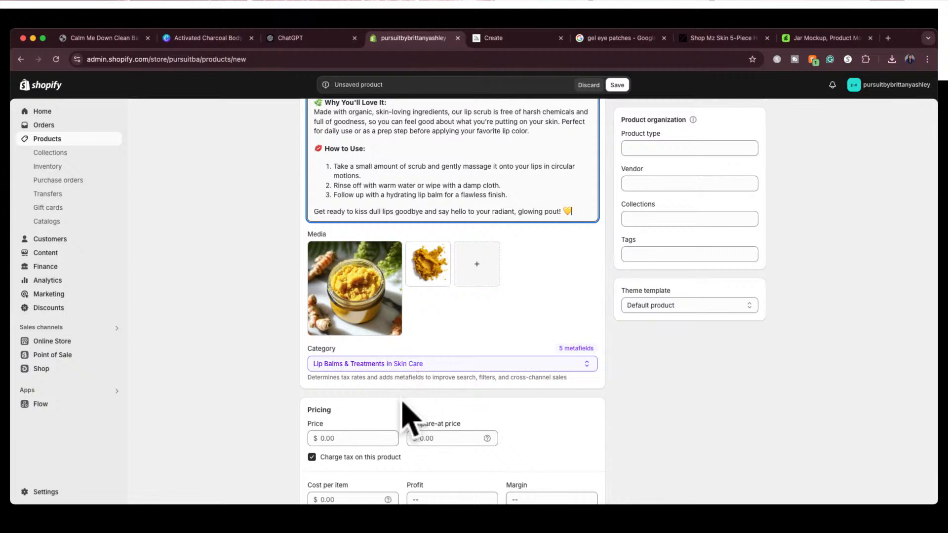
{"action": "scroll", "coordinate": [400, 410], "scroll_direction": "down", "scroll_amount": 4}
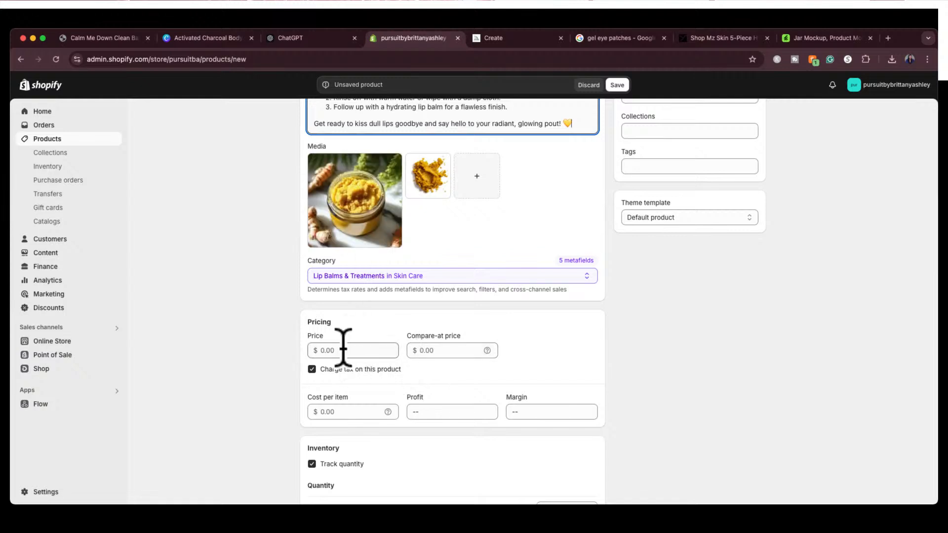
{"action": "left_click", "coordinate": [426, 350]}
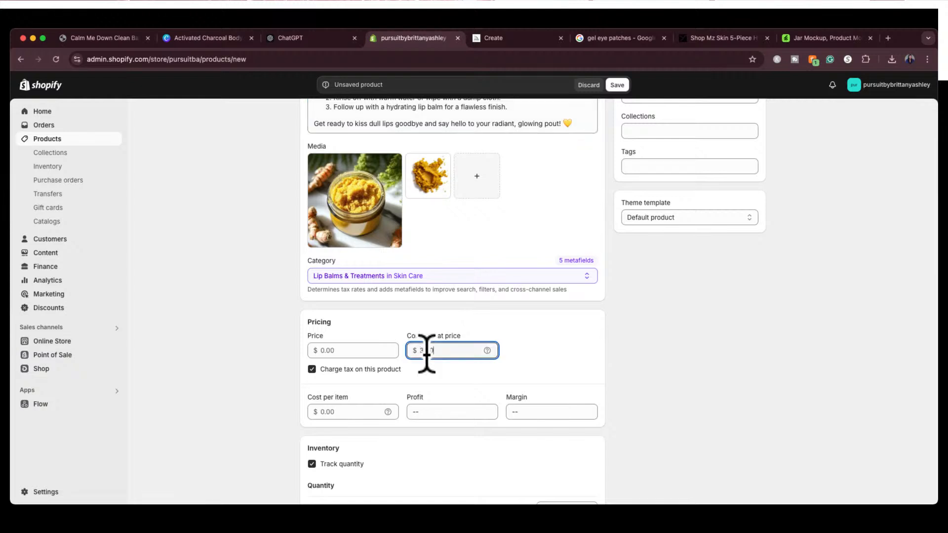
{"action": "type", "text": "30.00"}
{"action": "left_click", "coordinate": [344, 351]}
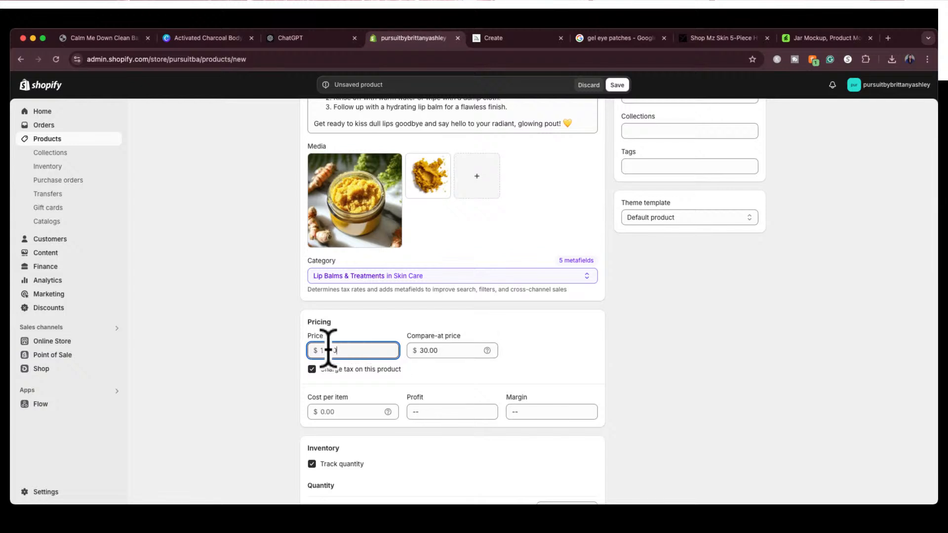
{"action": "double_click", "coordinate": [379, 351]}
{"action": "key", "text": "BackSpace"}
{"action": "double_click", "coordinate": [438, 350]}
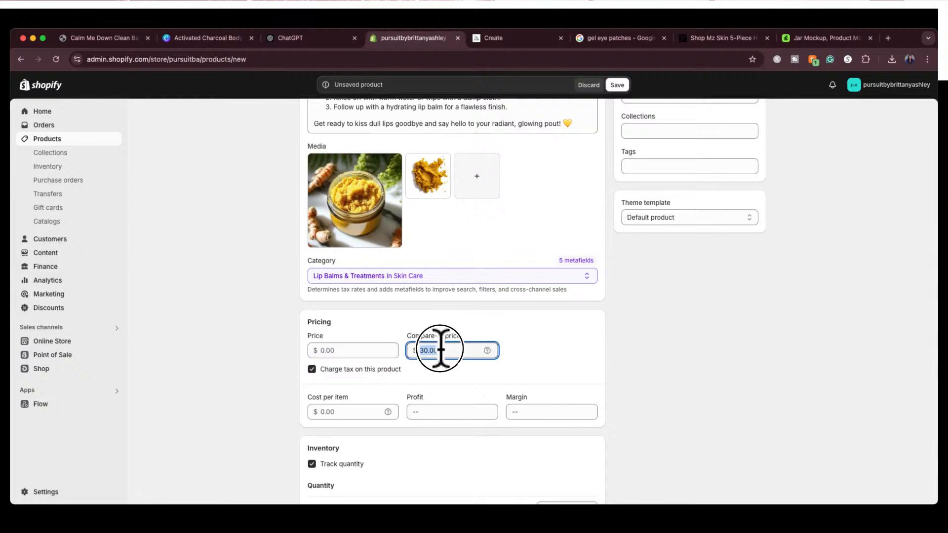
{"action": "left_click", "coordinate": [286, 364]}
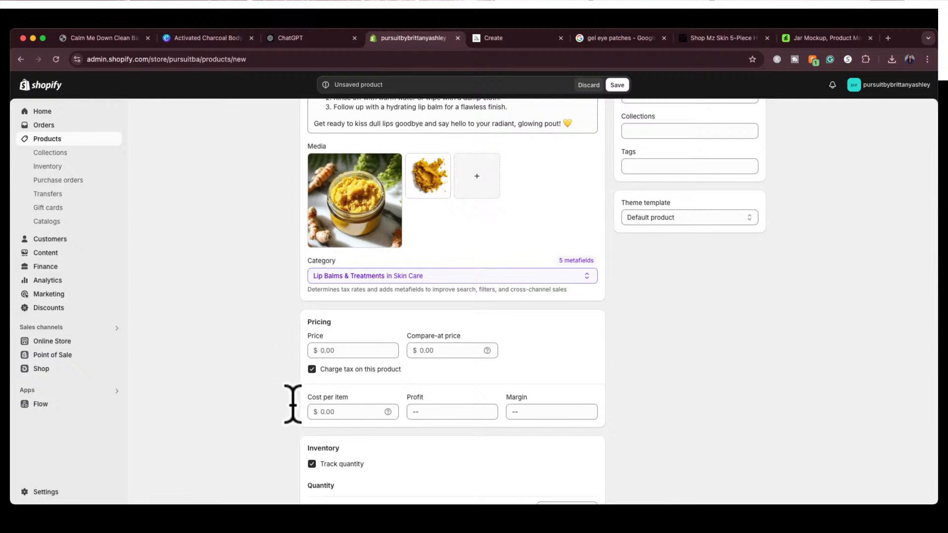
Review the new product's inventory, shipping, variants, category metafields and search engine listing, back up to its title and description
{"action": "scroll", "coordinate": [296, 415], "scroll_direction": "down", "scroll_amount": 6}
{"action": "scroll", "coordinate": [297, 417], "scroll_direction": "up", "scroll_amount": 3}
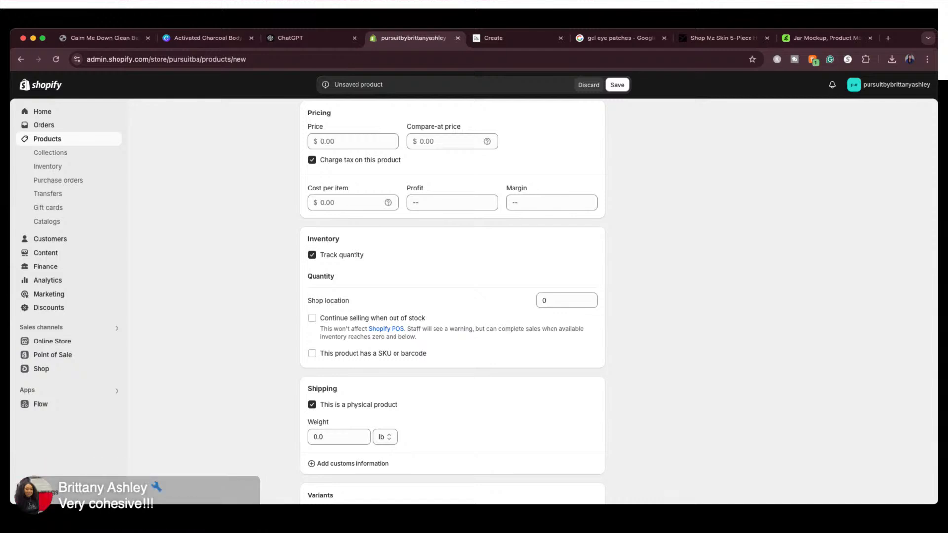
{"action": "scroll", "coordinate": [452, 301], "scroll_direction": "down", "scroll_amount": 5}
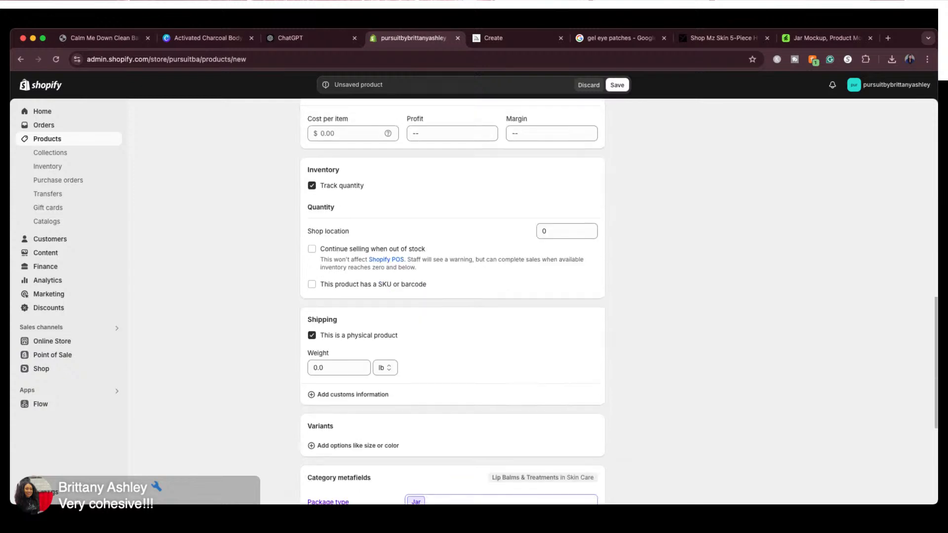
{"action": "scroll", "coordinate": [452, 301], "scroll_direction": "down", "scroll_amount": 1}
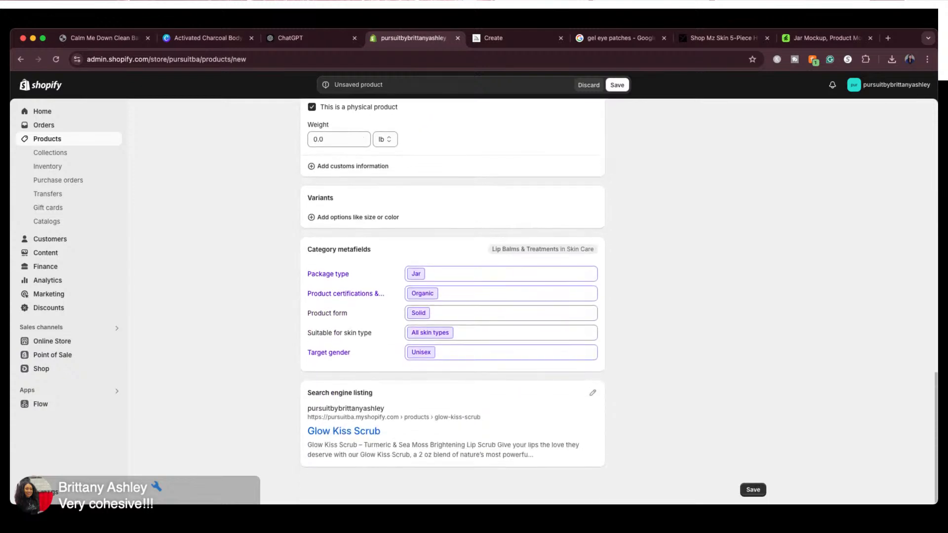
{"action": "scroll", "coordinate": [452, 301], "scroll_direction": "up", "scroll_amount": 7}
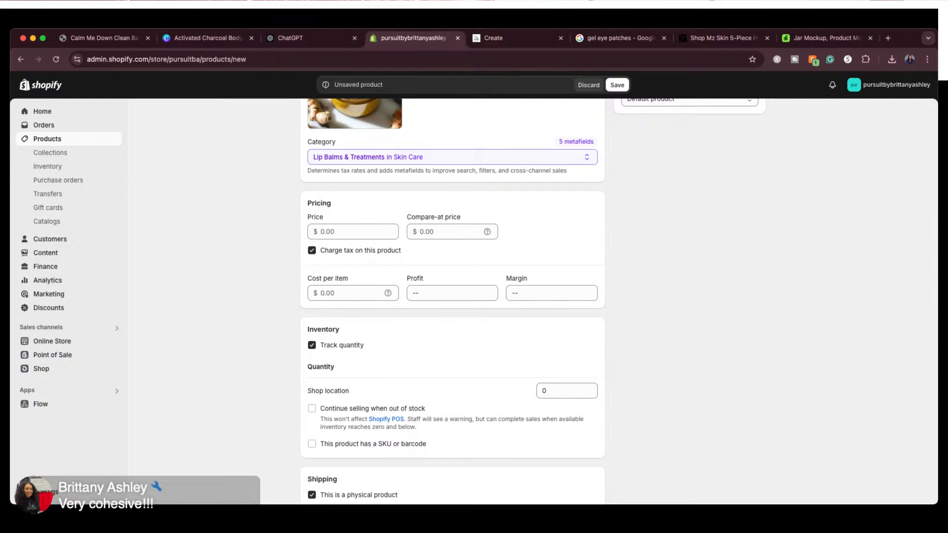
{"action": "scroll", "coordinate": [452, 301], "scroll_direction": "down", "scroll_amount": 7}
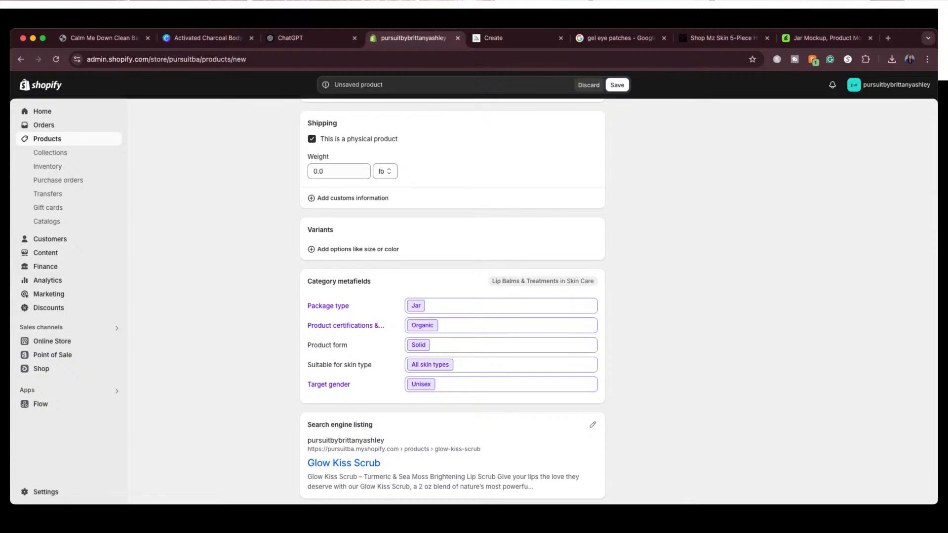
{"action": "scroll", "coordinate": [452, 296], "scroll_direction": "down", "scroll_amount": 2}
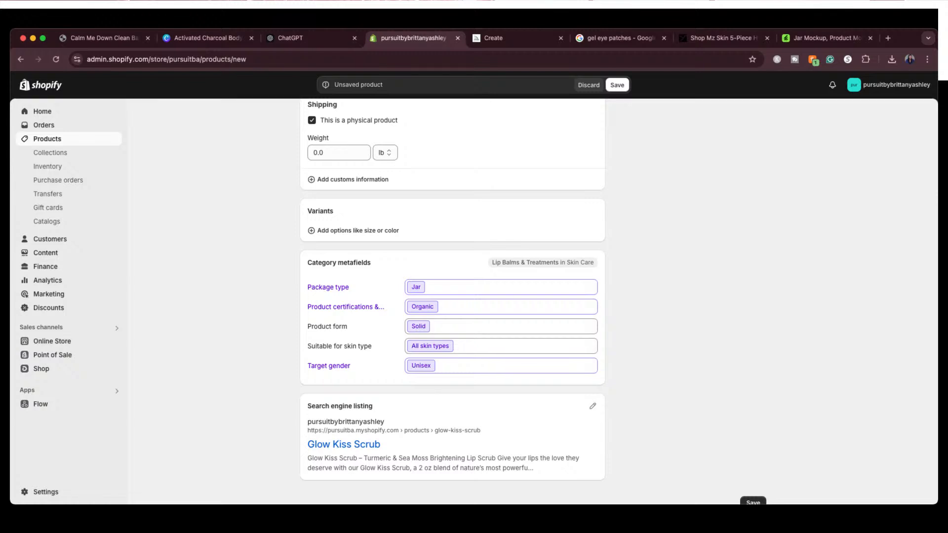
{"action": "scroll", "coordinate": [452, 296], "scroll_direction": "down", "scroll_amount": 1}
{"action": "scroll", "coordinate": [452, 296], "scroll_direction": "up", "scroll_amount": 2}
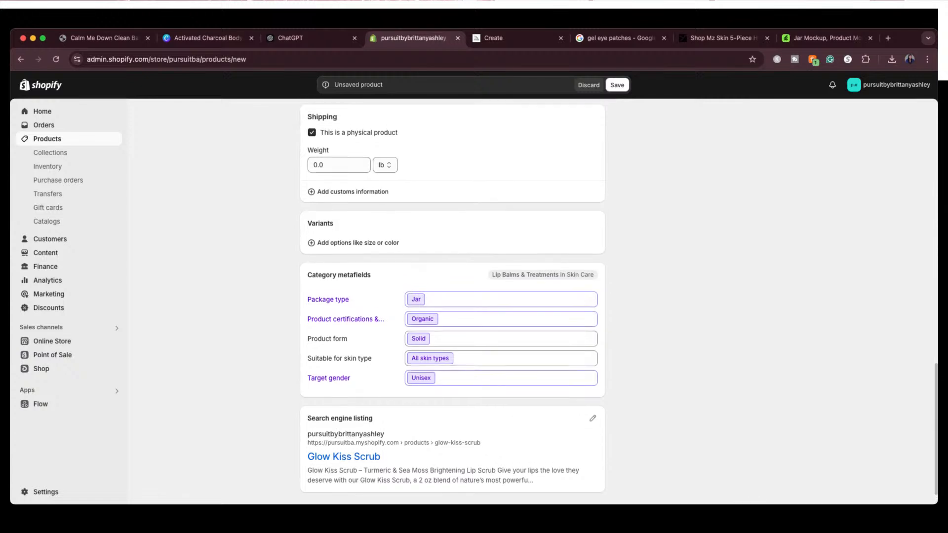
{"action": "scroll", "coordinate": [452, 296], "scroll_direction": "up", "scroll_amount": 10}
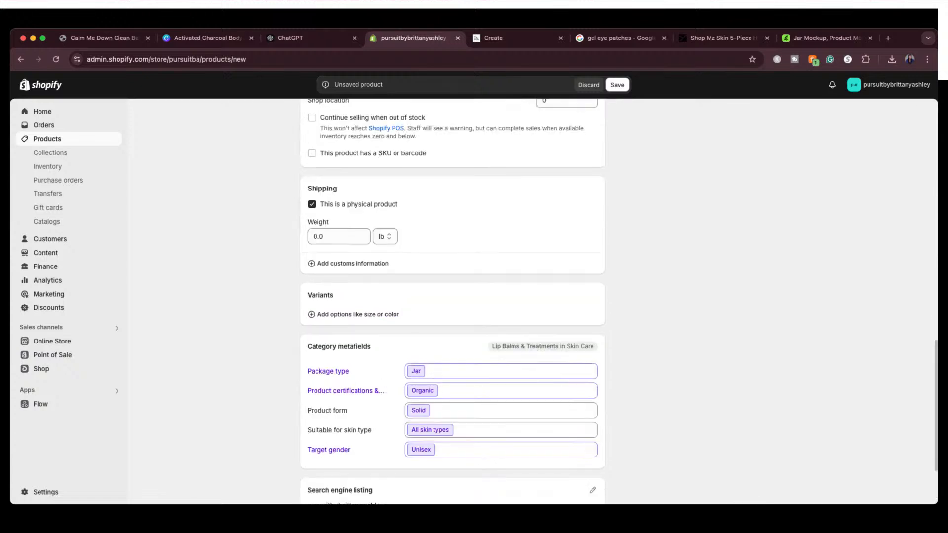
{"action": "scroll", "coordinate": [452, 296], "scroll_direction": "up", "scroll_amount": 3}
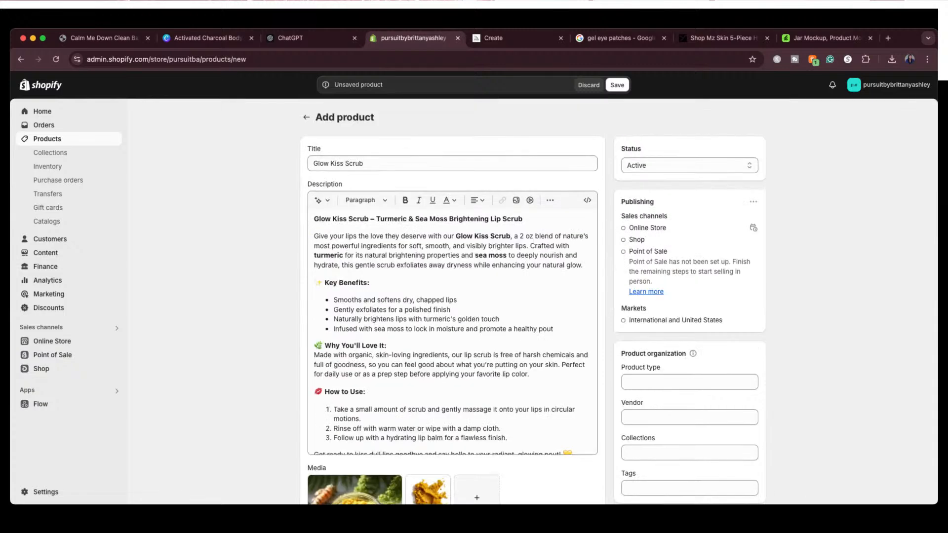
Save the Glow Kiss Scrub product and reopen it from the product list
{"action": "scroll", "coordinate": [452, 297], "scroll_direction": "down", "scroll_amount": 15}
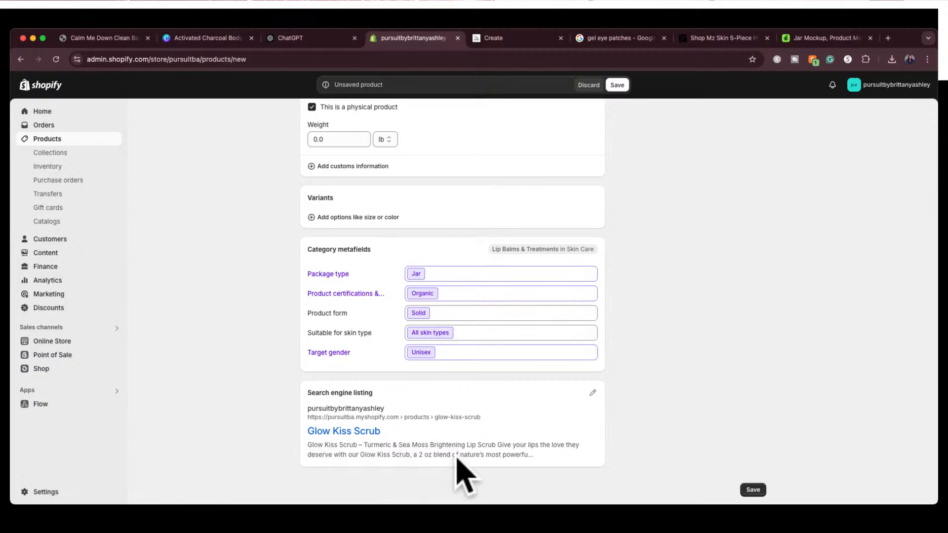
{"action": "left_click", "coordinate": [752, 489]}
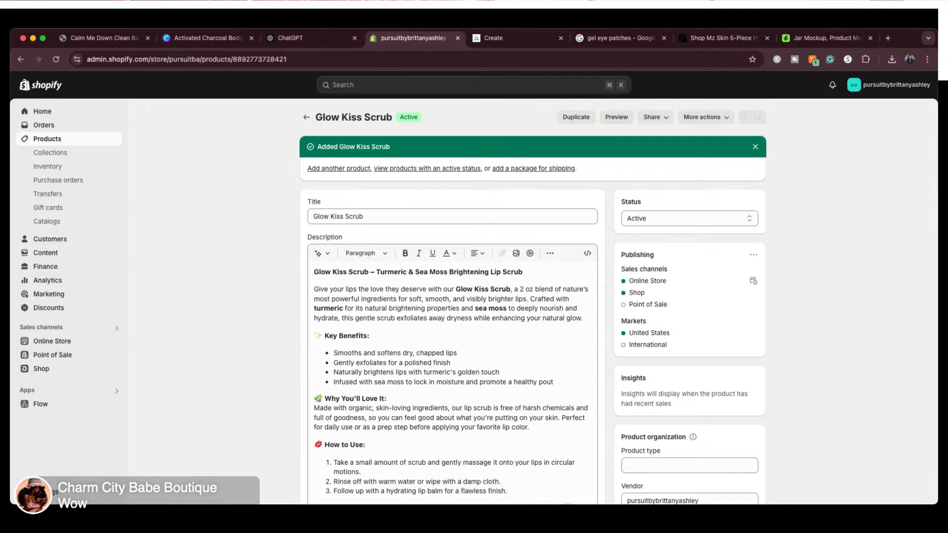
{"action": "left_click", "coordinate": [306, 118]}
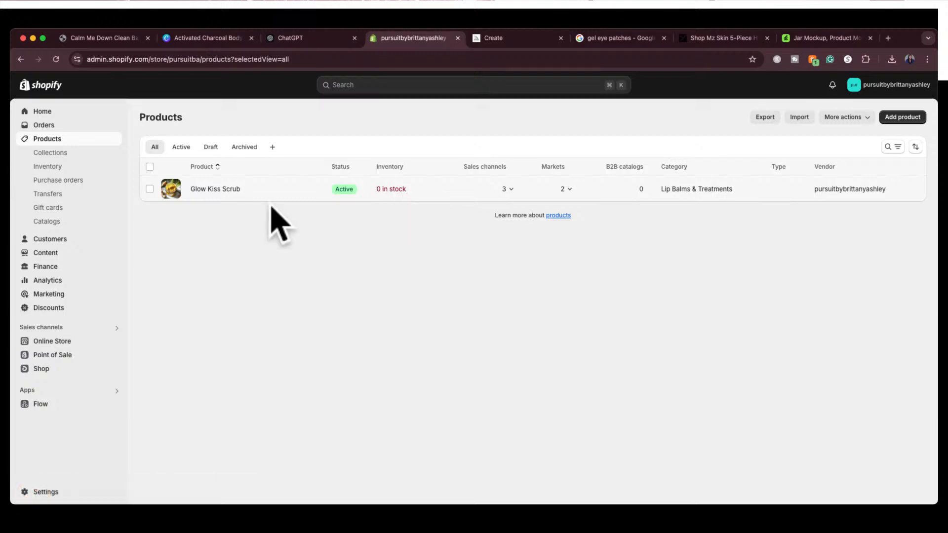
{"action": "left_click", "coordinate": [209, 193]}
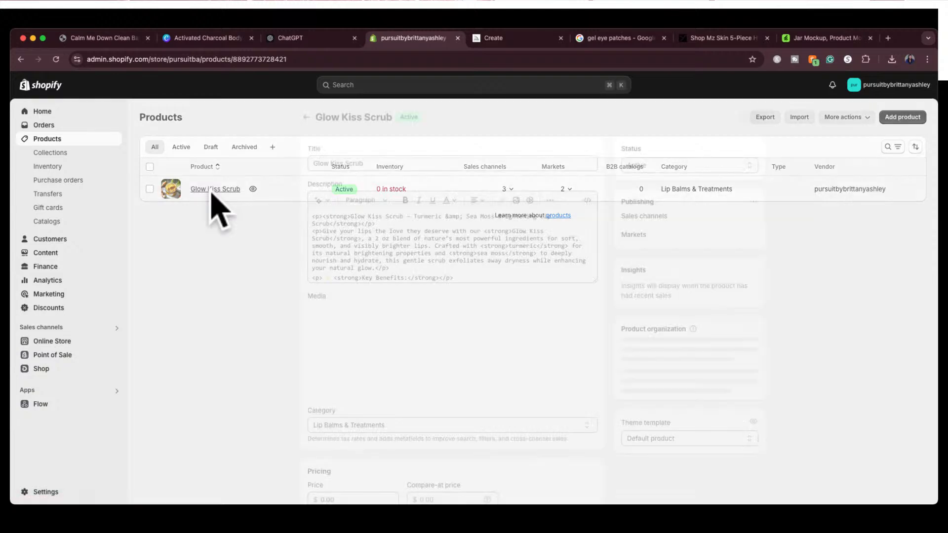
Set Glow Kiss Scrub's available inventory at the shop location to 10 with the default Correction reason, and save the adjustment
{"action": "scroll", "coordinate": [328, 385], "scroll_direction": "down", "scroll_amount": 3}
{"action": "scroll", "coordinate": [329, 415], "scroll_direction": "down", "scroll_amount": 6}
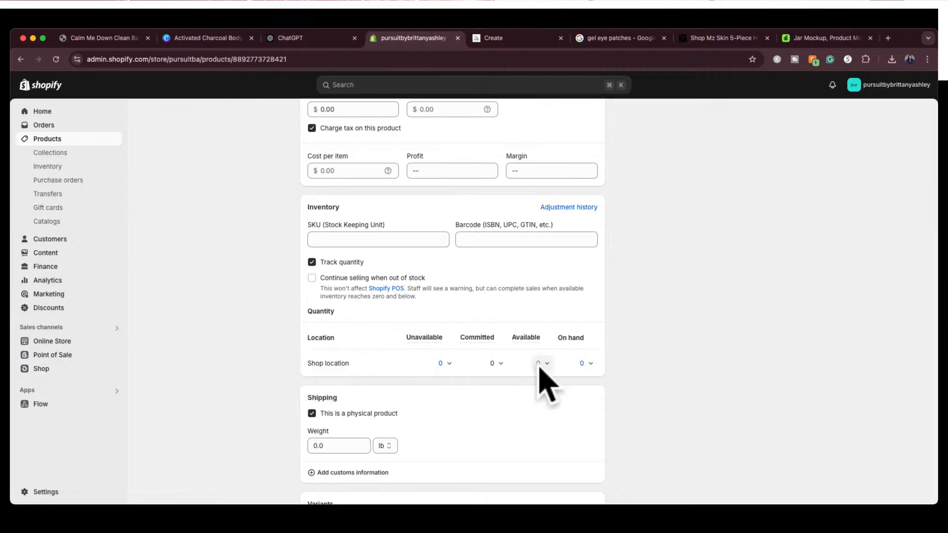
{"action": "scroll", "coordinate": [523, 345], "scroll_direction": "up", "scroll_amount": 3}
{"action": "scroll", "coordinate": [513, 314], "scroll_direction": "up", "scroll_amount": 5}
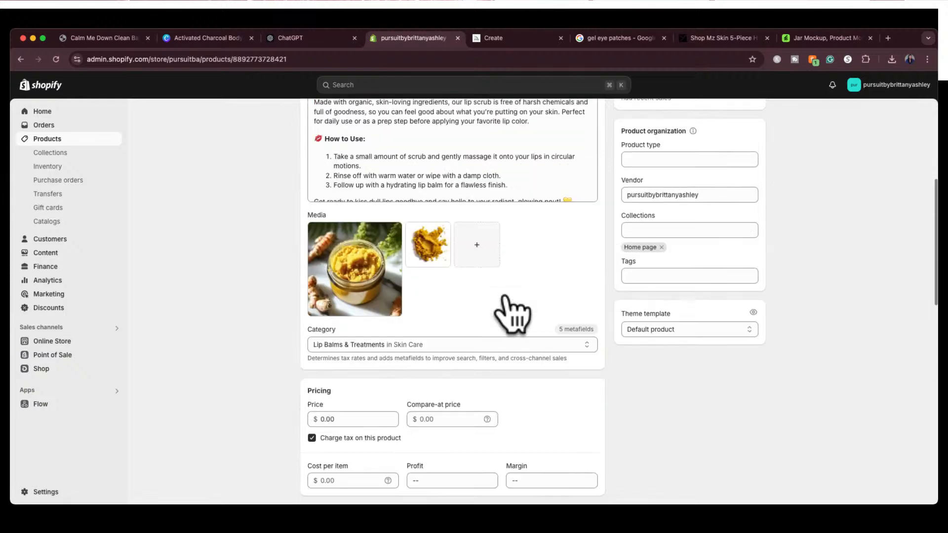
{"action": "scroll", "coordinate": [513, 314], "scroll_direction": "down", "scroll_amount": 8}
{"action": "scroll", "coordinate": [513, 313], "scroll_direction": "down", "scroll_amount": 6}
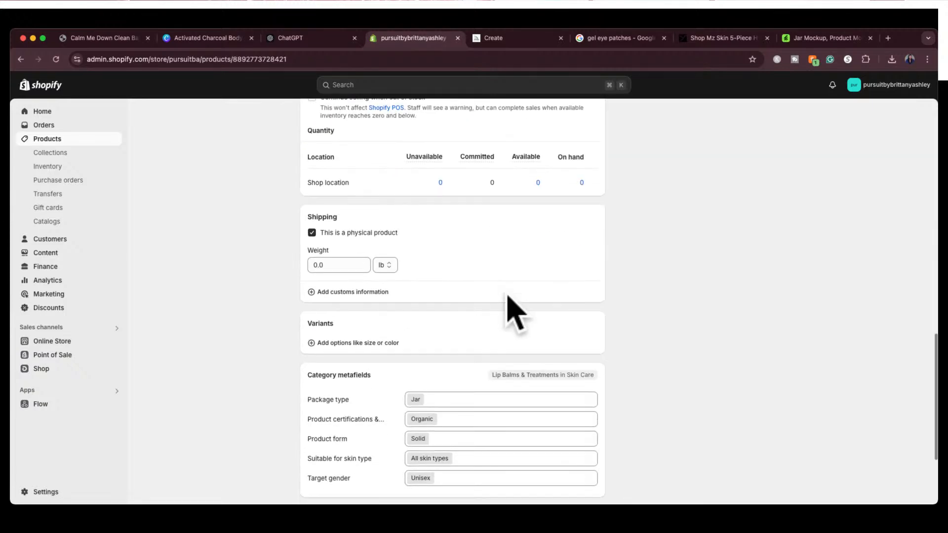
{"action": "scroll", "coordinate": [512, 313], "scroll_direction": "up", "scroll_amount": 3}
{"action": "scroll", "coordinate": [512, 314], "scroll_direction": "up", "scroll_amount": 4}
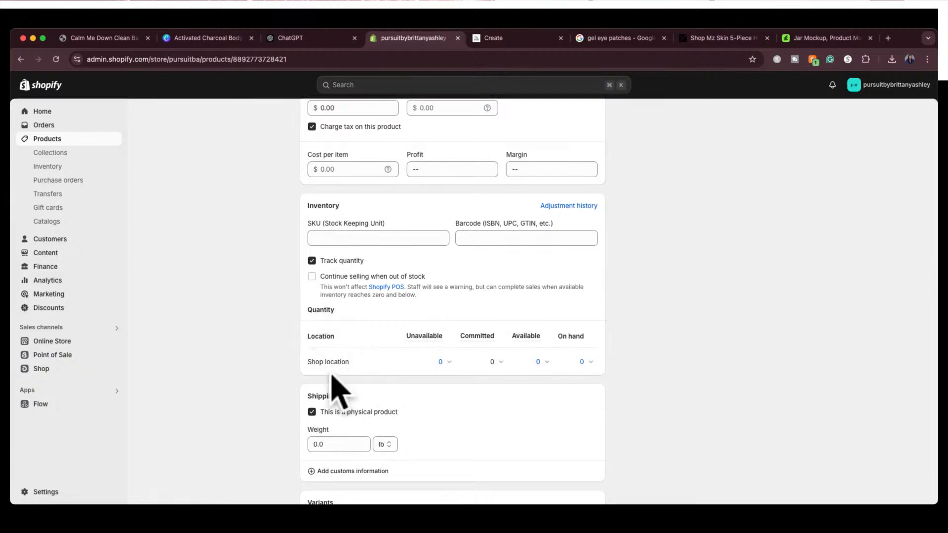
{"action": "left_click", "coordinate": [540, 364]}
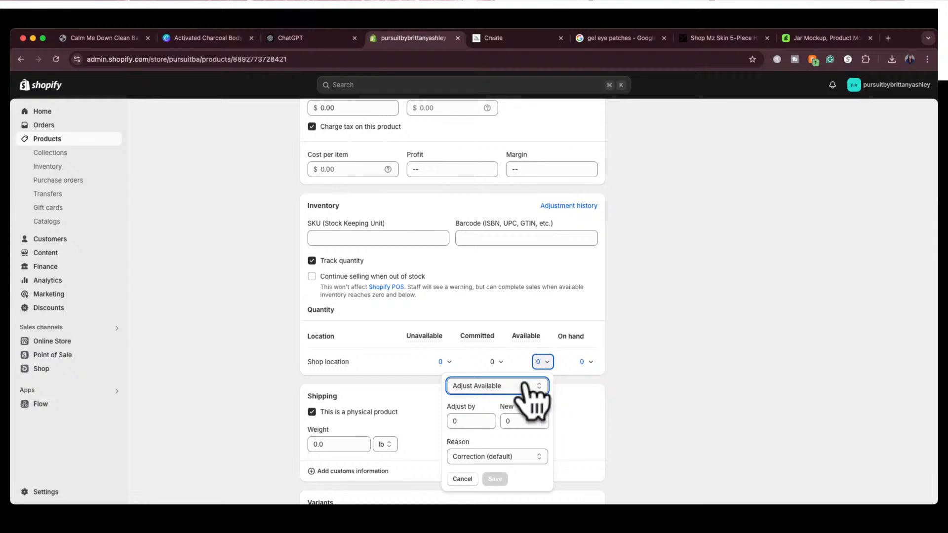
{"action": "left_click", "coordinate": [513, 422]}
{"action": "type", "text": "10"}
{"action": "left_click", "coordinate": [495, 478]}
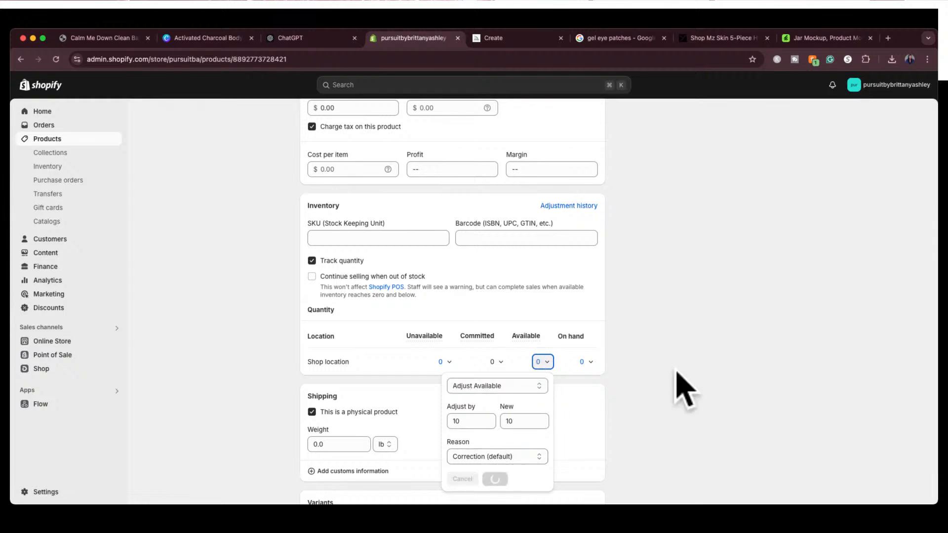
Look over the Glow Kiss Scrub page from its pricing and inventory to its search engine listing, and return to the product list
{"action": "scroll", "coordinate": [647, 340], "scroll_direction": "up", "scroll_amount": 2}
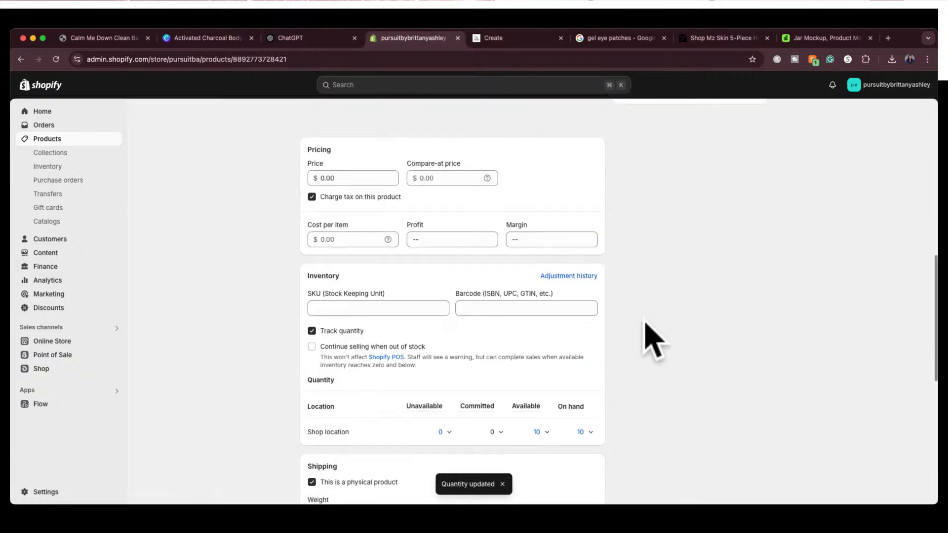
{"action": "scroll", "coordinate": [644, 321], "scroll_direction": "up", "scroll_amount": 10}
{"action": "scroll", "coordinate": [709, 381], "scroll_direction": "down", "scroll_amount": 10}
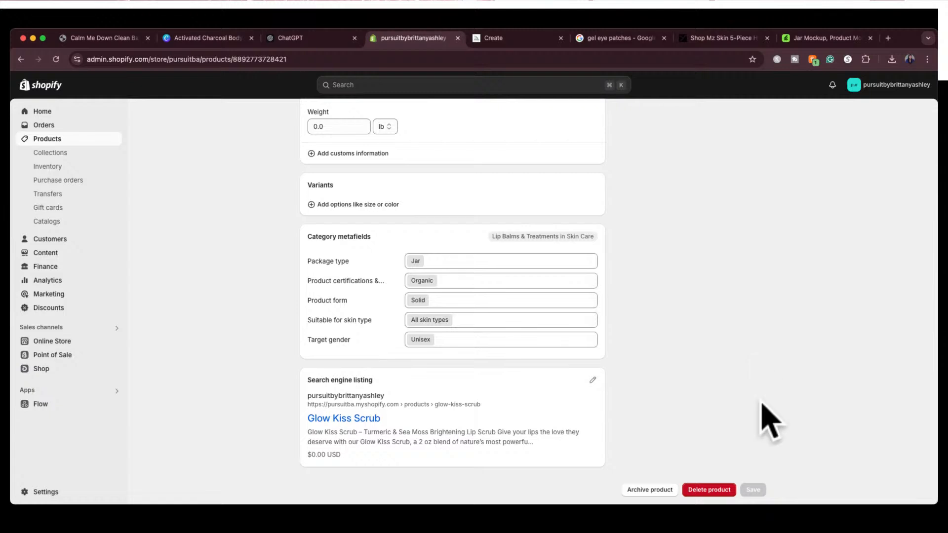
{"action": "scroll", "coordinate": [730, 317], "scroll_direction": "up", "scroll_amount": 15}
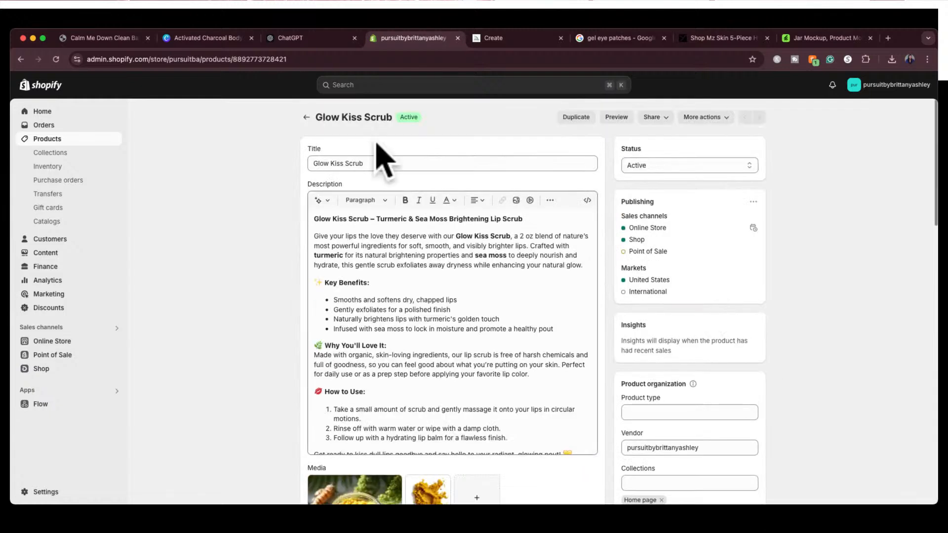
{"action": "left_click", "coordinate": [306, 117]}
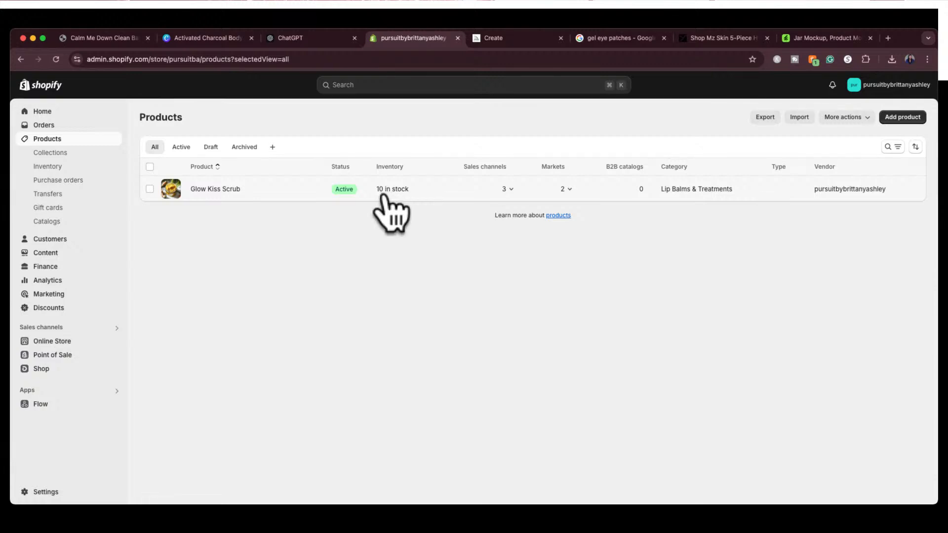
Check which sales channels and markets Glow Kiss Scrub is assigned to in the product list
{"action": "left_click", "coordinate": [508, 189]}
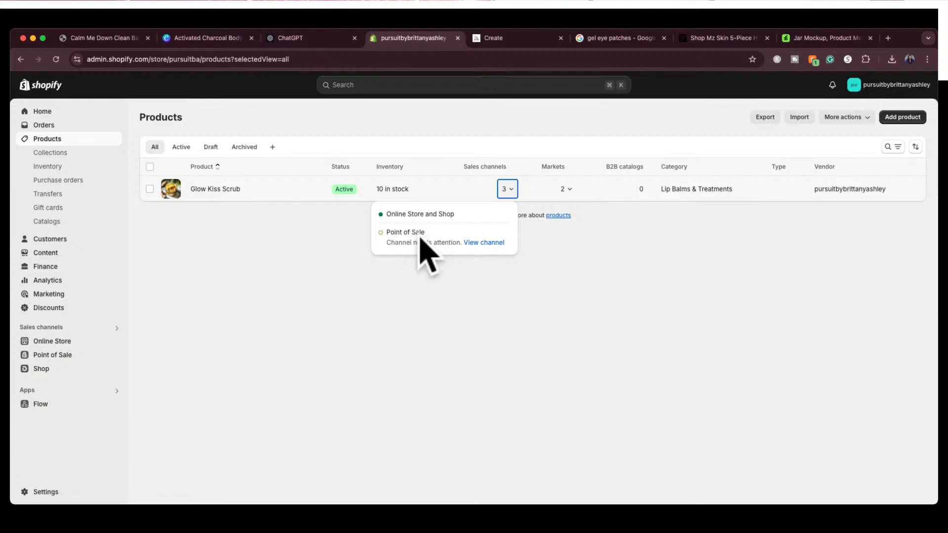
{"action": "left_click", "coordinate": [512, 191]}
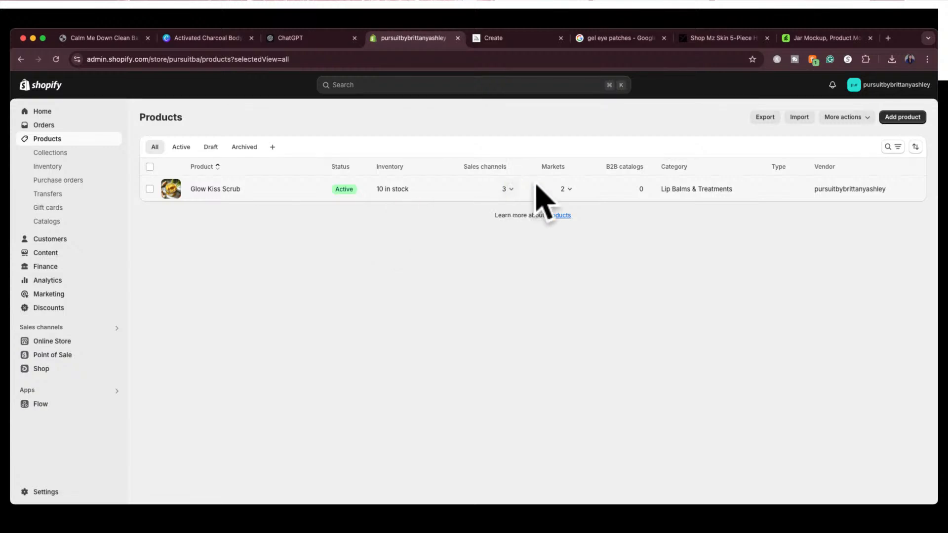
{"action": "left_click", "coordinate": [570, 190]}
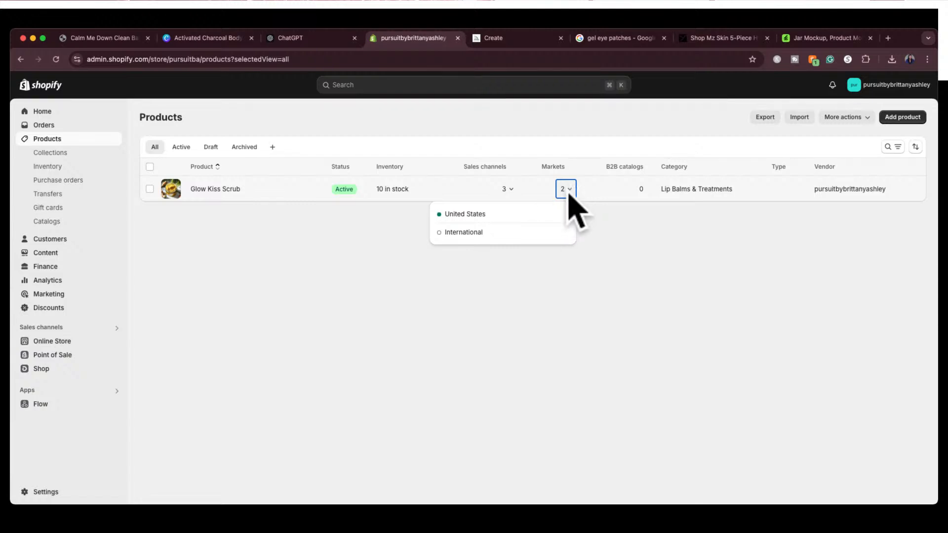
{"action": "left_click", "coordinate": [570, 189]}
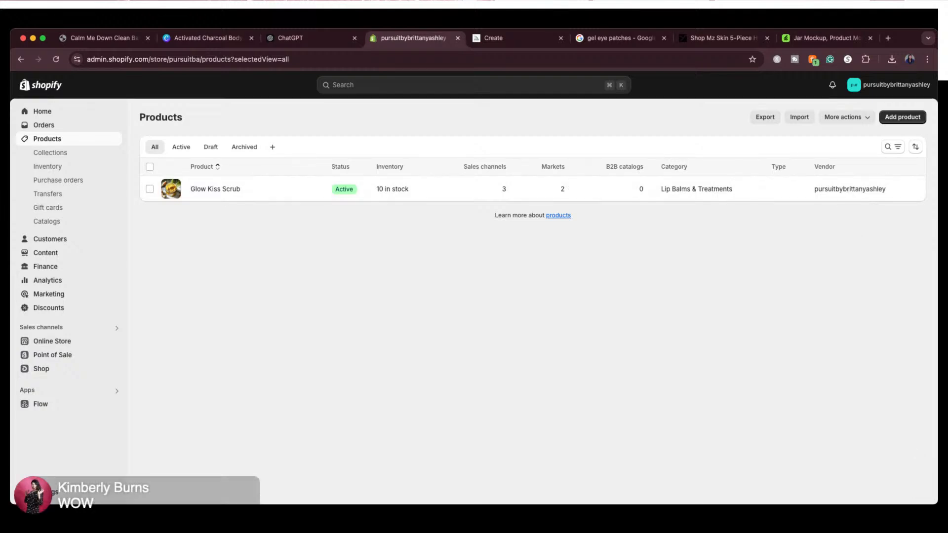
Start a new product in Shopify and title it Golden Glow Eye Gels, using the name copied from the ChatGPT conversation
{"action": "left_click", "coordinate": [902, 117]}
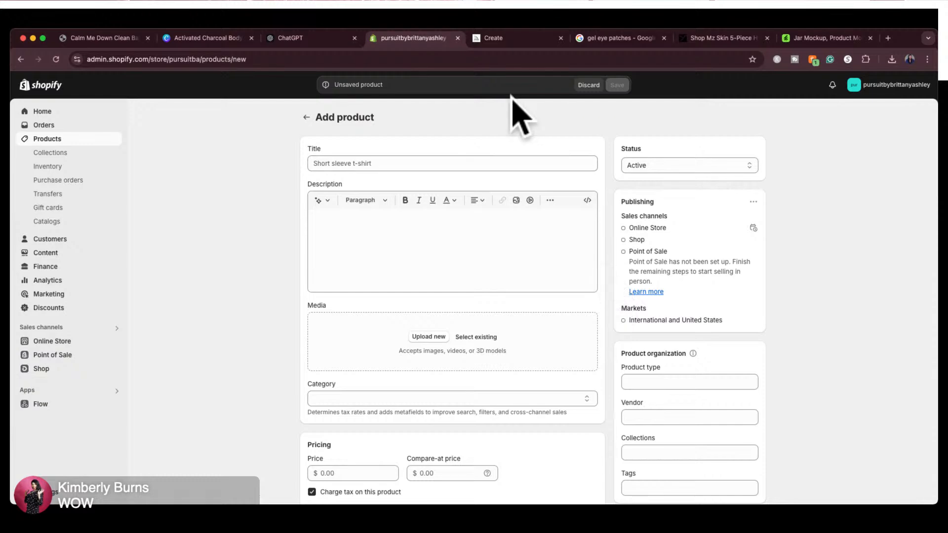
{"action": "left_click", "coordinate": [309, 38]}
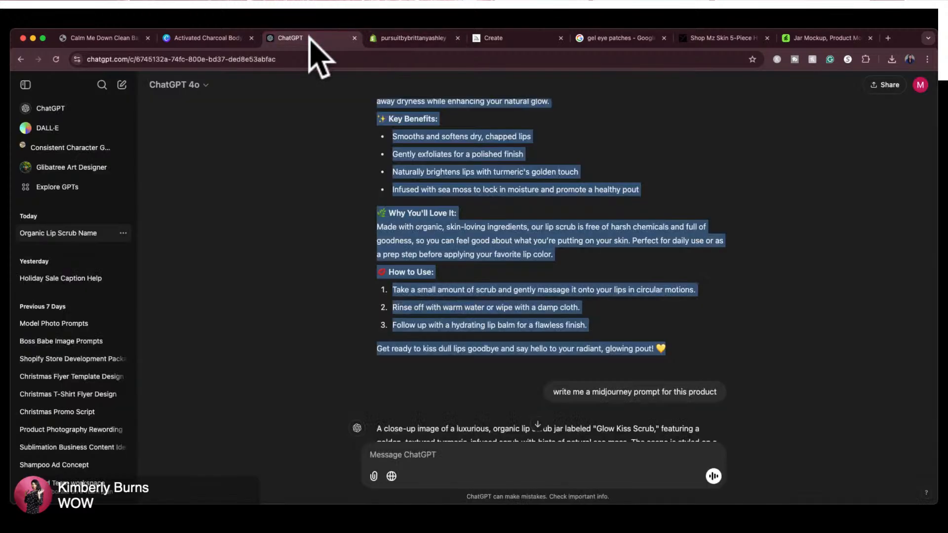
{"action": "scroll", "coordinate": [360, 222], "scroll_direction": "up", "scroll_amount": 4}
{"action": "scroll", "coordinate": [360, 222], "scroll_direction": "down", "scroll_amount": 3}
{"action": "scroll", "coordinate": [360, 222], "scroll_direction": "down", "scroll_amount": 5}
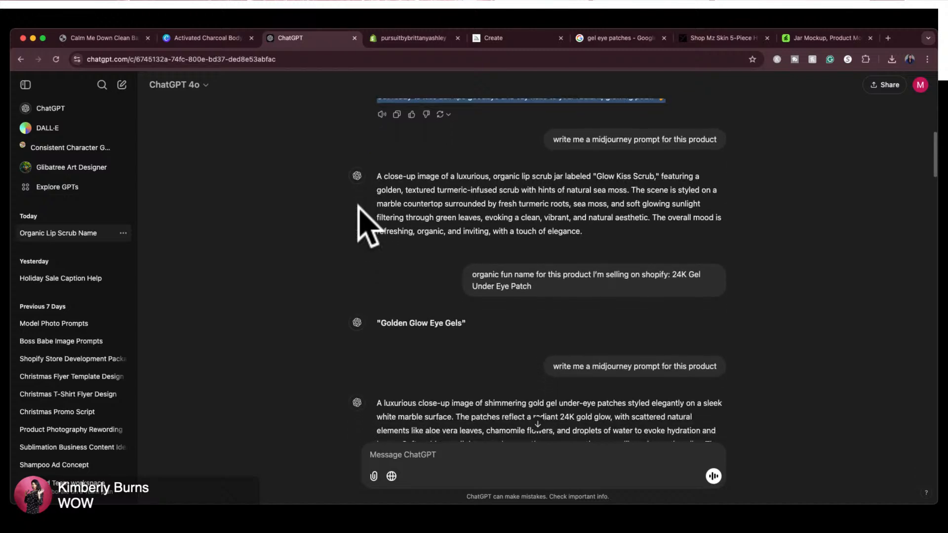
{"action": "left_click_drag", "start_coordinate": [379, 322], "coordinate": [460, 324]}
{"action": "key", "text": "super+c"}
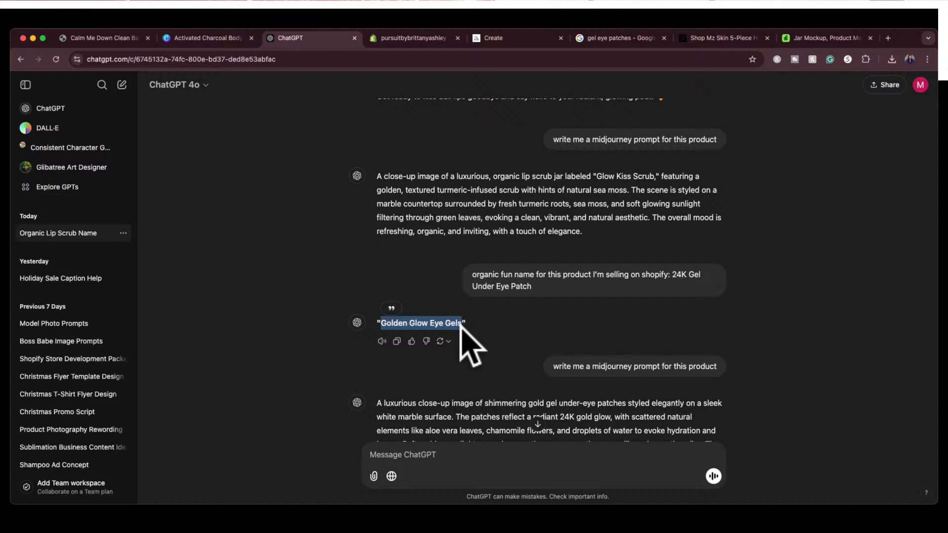
{"action": "left_click", "coordinate": [417, 39]}
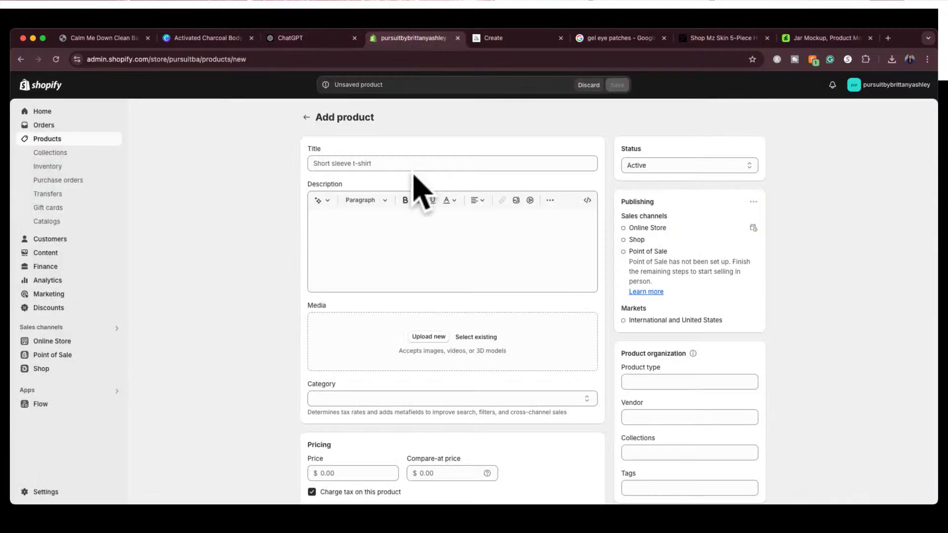
{"action": "left_click", "coordinate": [404, 167]}
{"action": "key", "text": "super+v"}
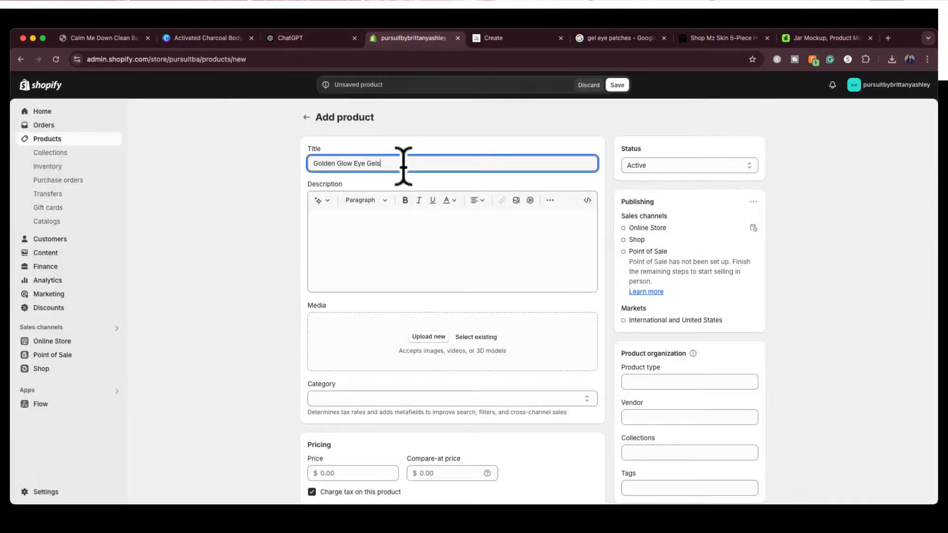
Copy the full Golden Glow Eye Gels – 24K Under Eye Patch description from ChatGPT and paste it as the Shopify product's description
{"action": "left_click", "coordinate": [317, 41]}
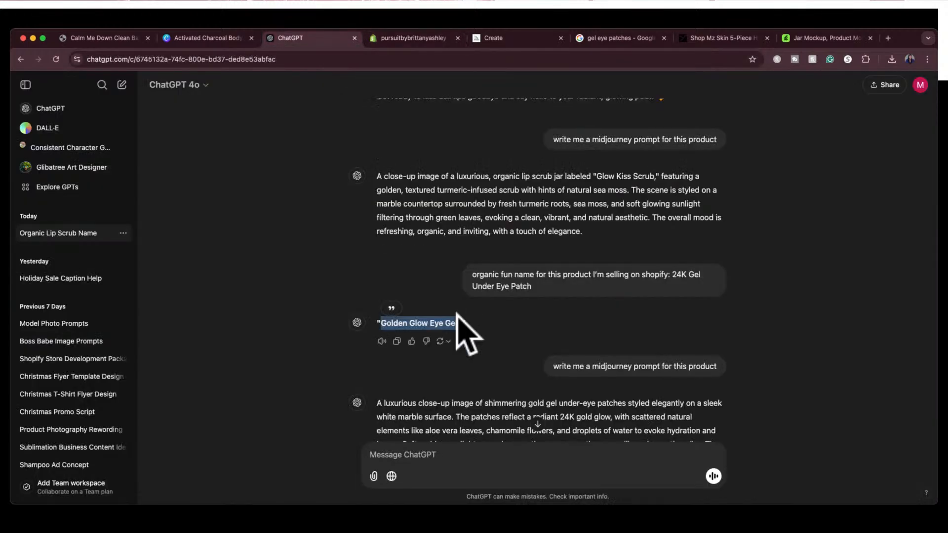
{"action": "scroll", "coordinate": [459, 326], "scroll_direction": "down", "scroll_amount": 6}
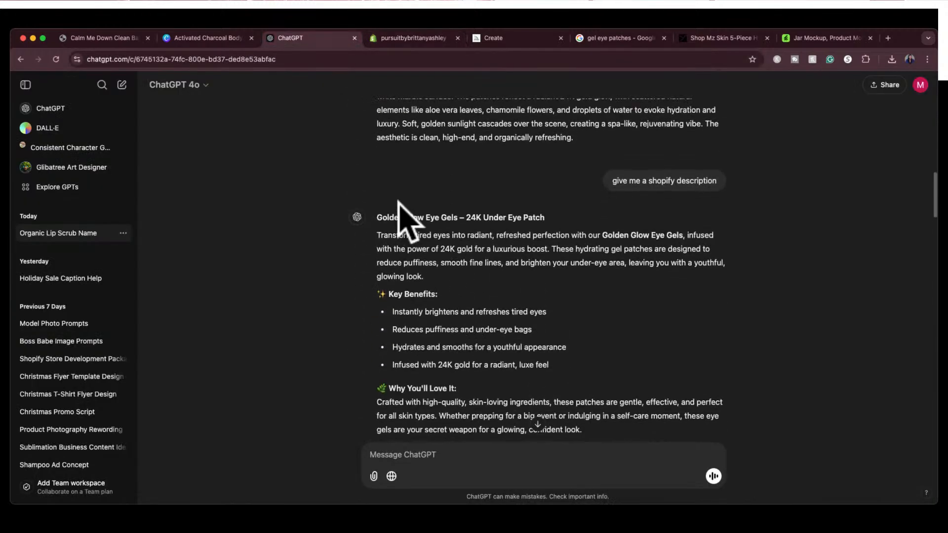
{"action": "left_click_drag", "start_coordinate": [377, 218], "coordinate": [698, 379]}
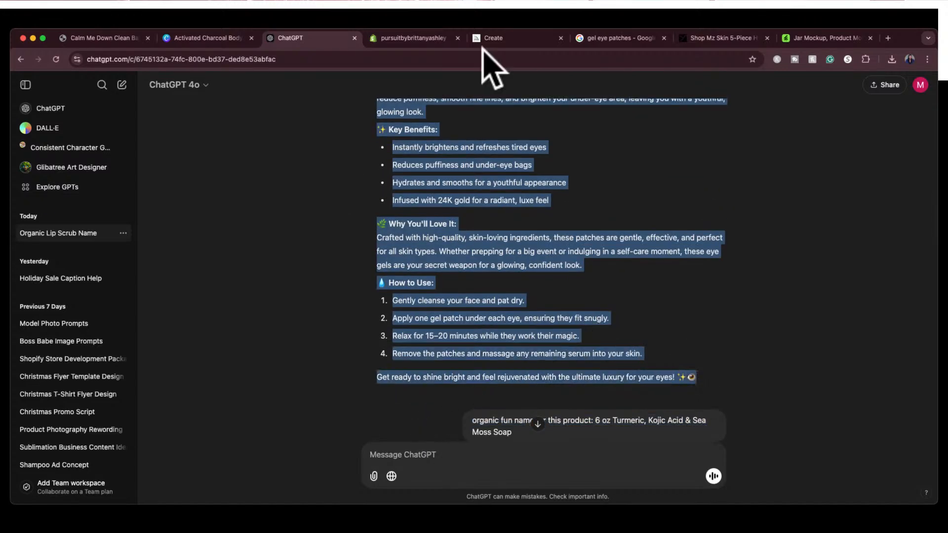
{"action": "left_click", "coordinate": [417, 39]}
{"action": "left_click", "coordinate": [403, 246]}
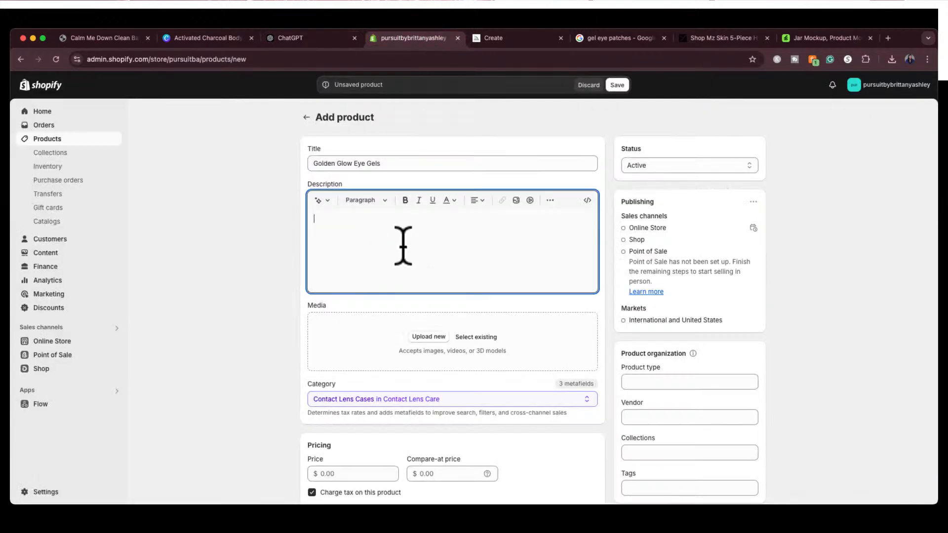
{"action": "key", "text": "super+v"}
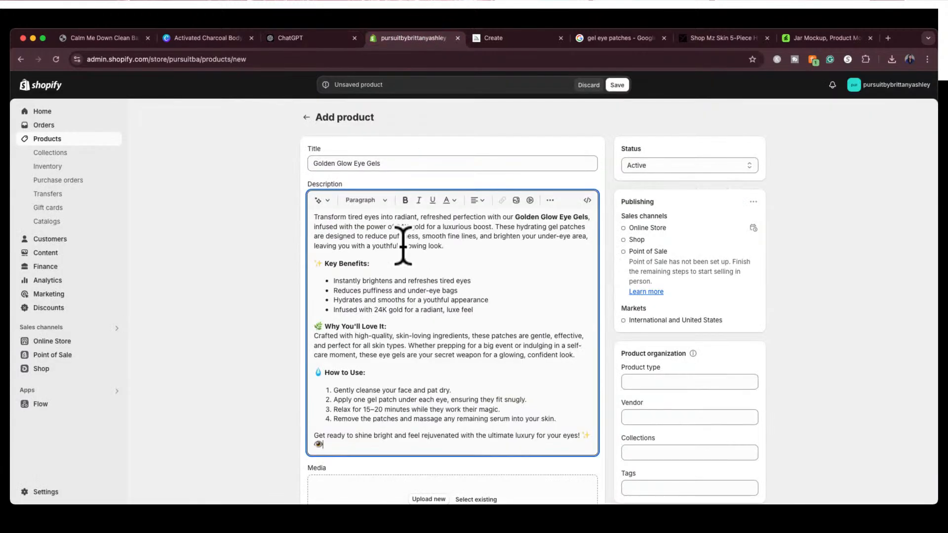
Review the new eye gel product's description, suggested category, pricing, inventory, shipping, category metafields and search engine listing
{"action": "scroll", "coordinate": [404, 246], "scroll_direction": "up", "scroll_amount": 2}
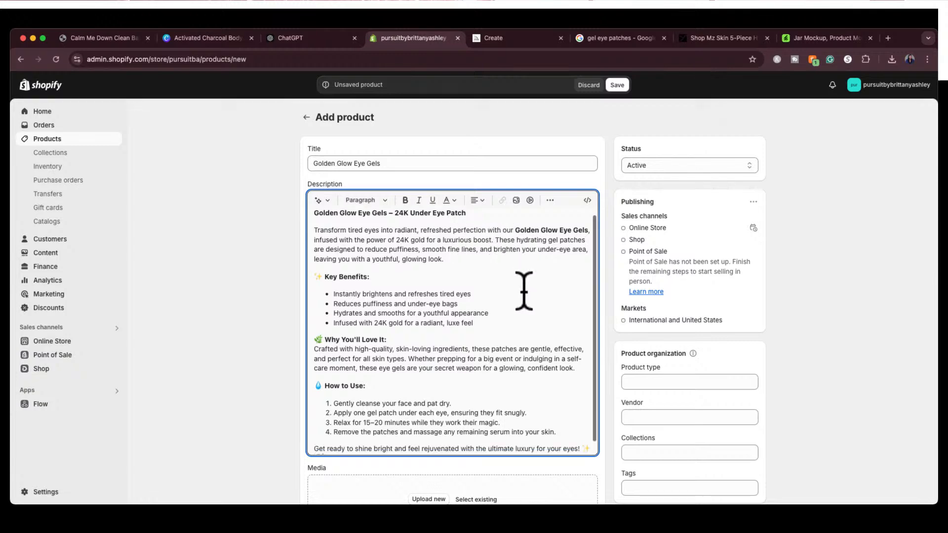
{"action": "scroll", "coordinate": [524, 291], "scroll_direction": "down", "scroll_amount": 5}
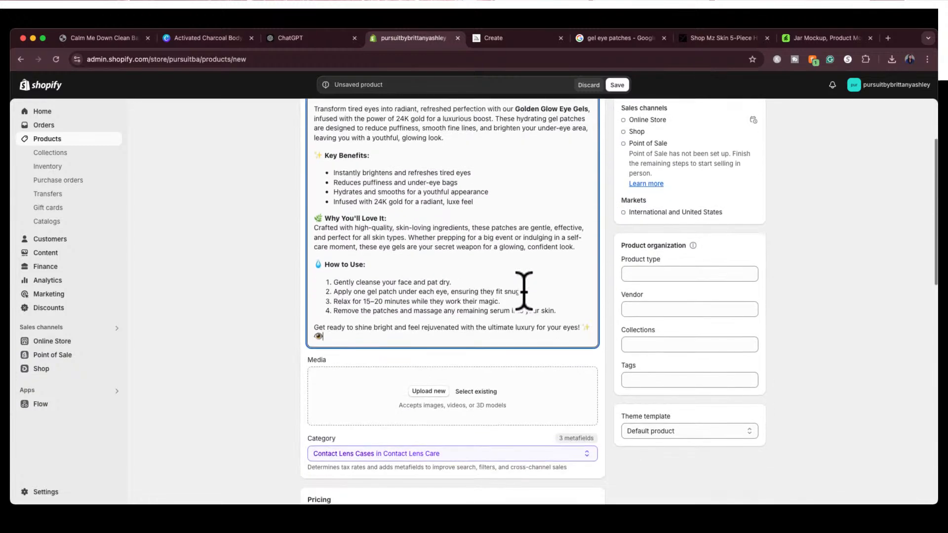
{"action": "scroll", "coordinate": [522, 289], "scroll_direction": "up", "scroll_amount": 2}
{"action": "scroll", "coordinate": [488, 341], "scroll_direction": "down", "scroll_amount": 4}
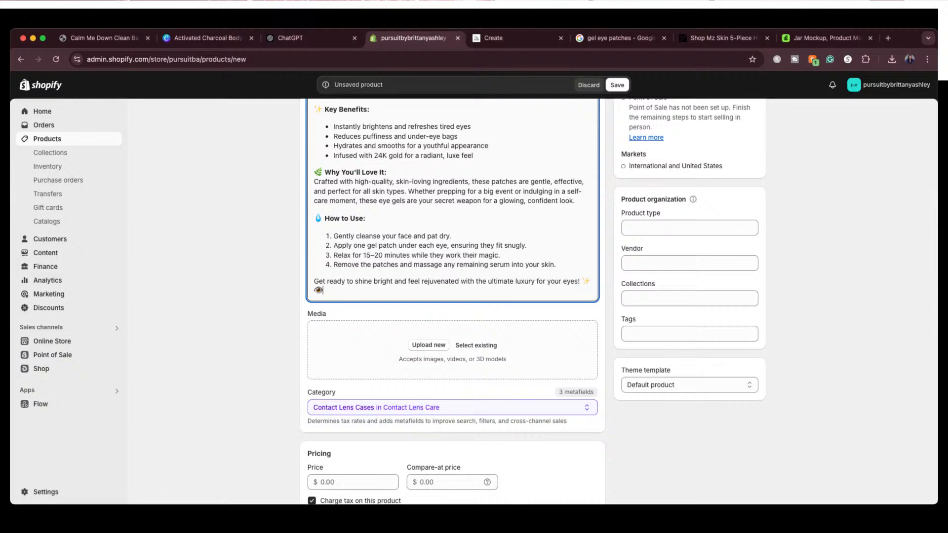
{"action": "scroll", "coordinate": [571, 345], "scroll_direction": "up", "scroll_amount": 3}
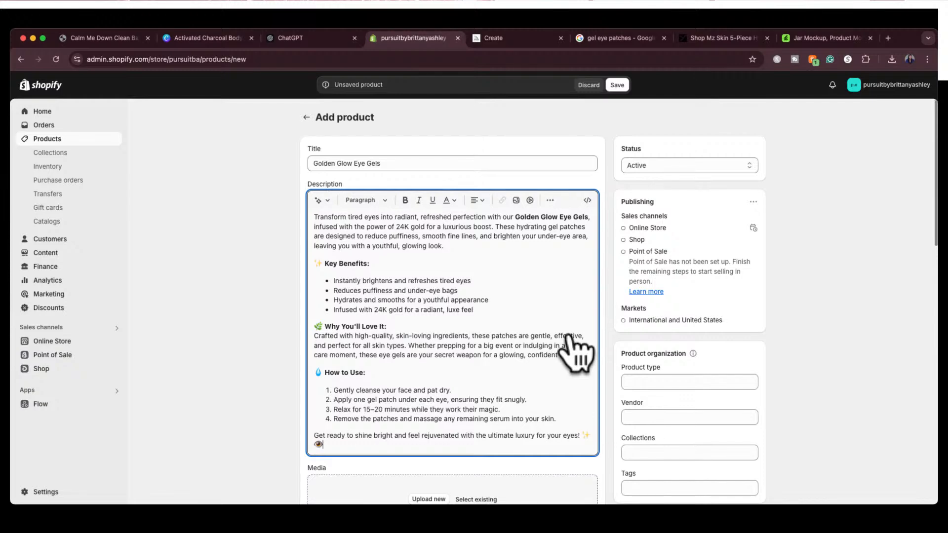
{"action": "scroll", "coordinate": [568, 341], "scroll_direction": "down", "scroll_amount": 5}
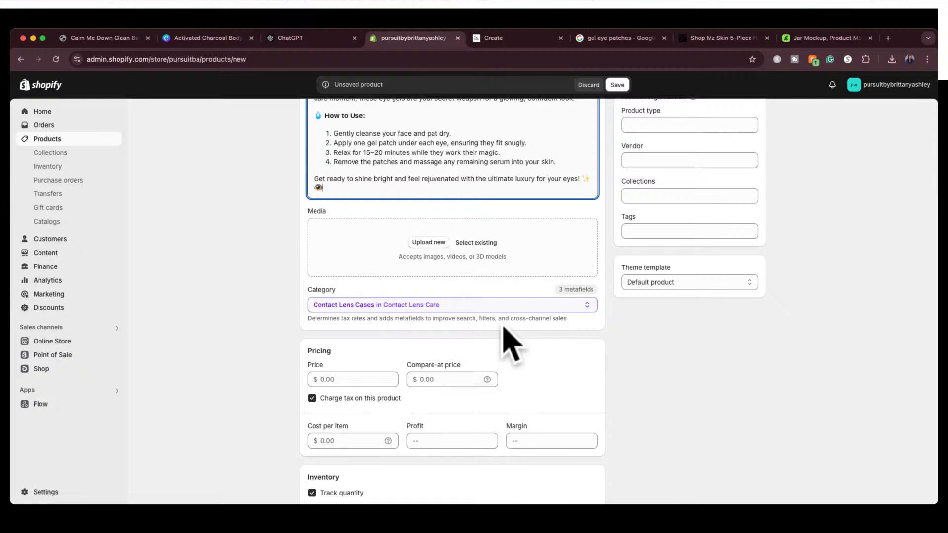
{"action": "scroll", "coordinate": [503, 329], "scroll_direction": "down", "scroll_amount": 10}
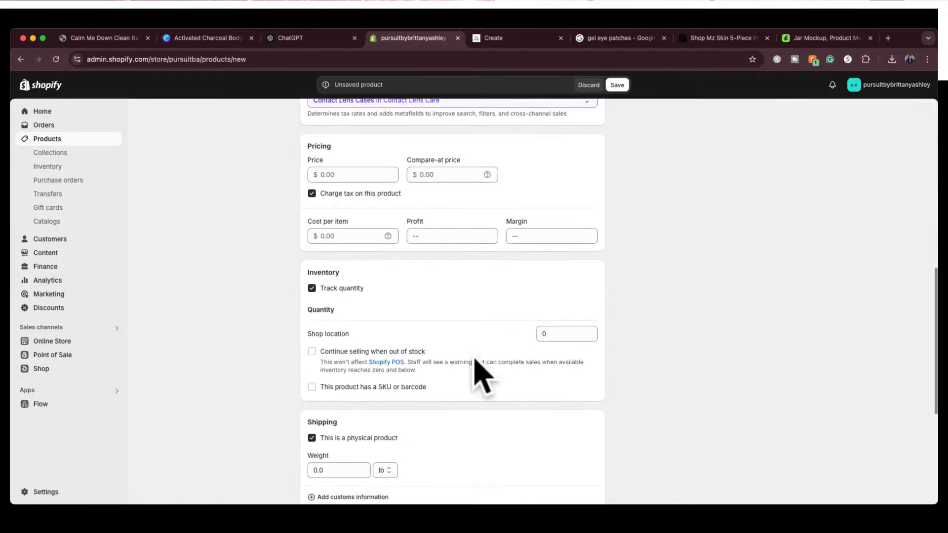
{"action": "scroll", "coordinate": [477, 320], "scroll_direction": "up", "scroll_amount": 12}
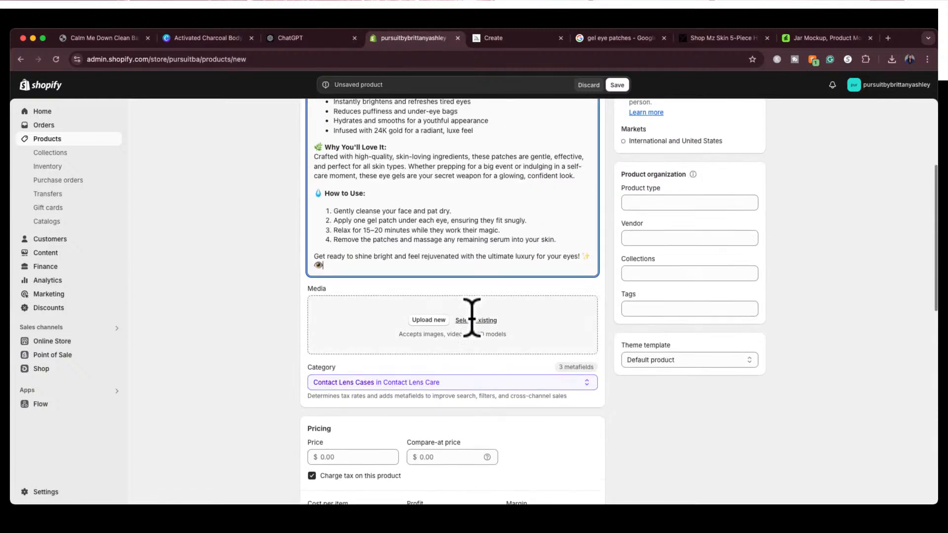
{"action": "scroll", "coordinate": [409, 413], "scroll_direction": "down", "scroll_amount": 15}
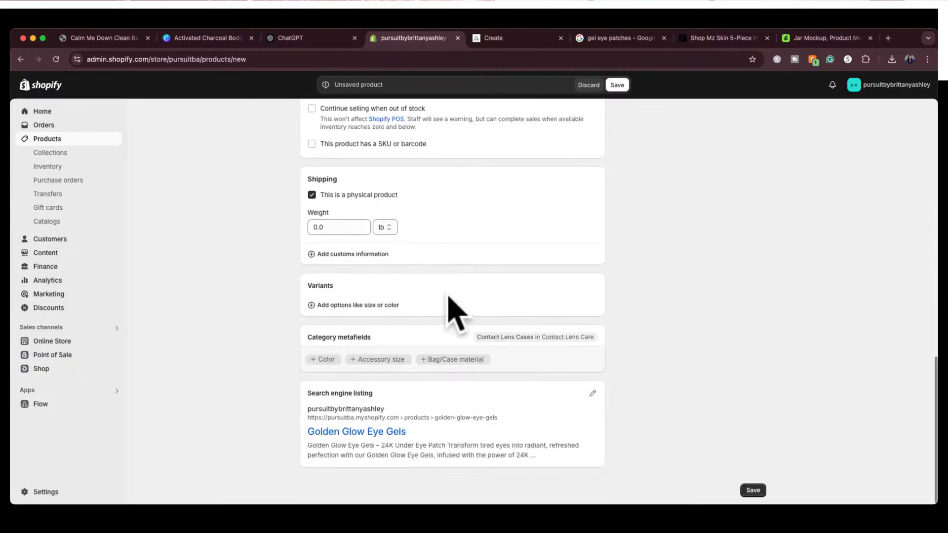
Upload the image of gold gel eye patches with flowers to the Golden Glow Eye Gels product's media
{"action": "scroll", "coordinate": [449, 297], "scroll_direction": "up", "scroll_amount": 15}
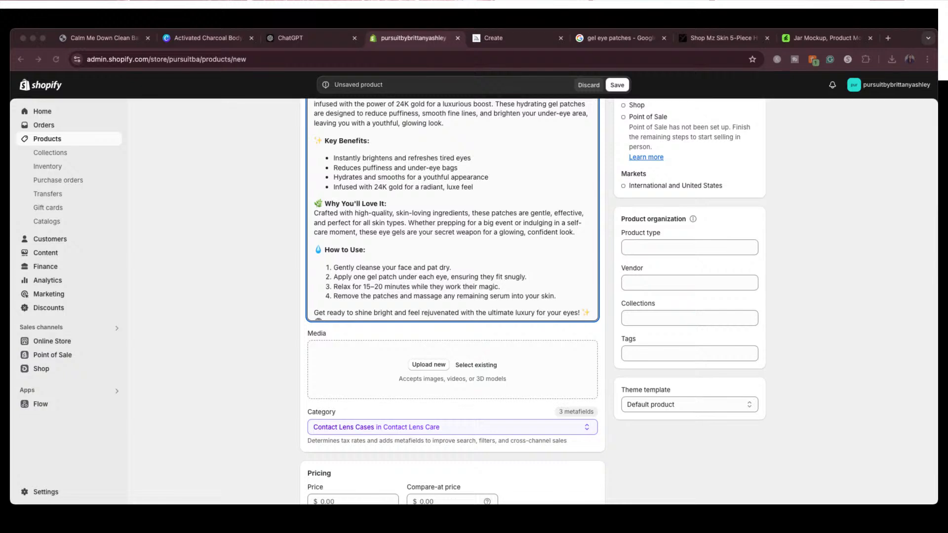
{"action": "left_click_drag", "start_coordinate": [661, 316], "coordinate": [524, 361]}
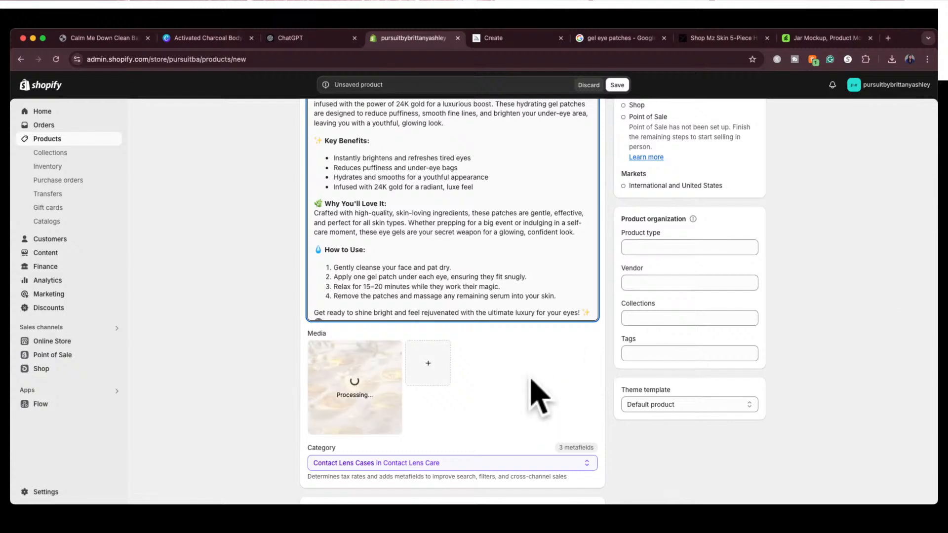
{"action": "scroll", "coordinate": [533, 392], "scroll_direction": "down", "scroll_amount": 3}
{"action": "scroll", "coordinate": [530, 392], "scroll_direction": "up", "scroll_amount": 3}
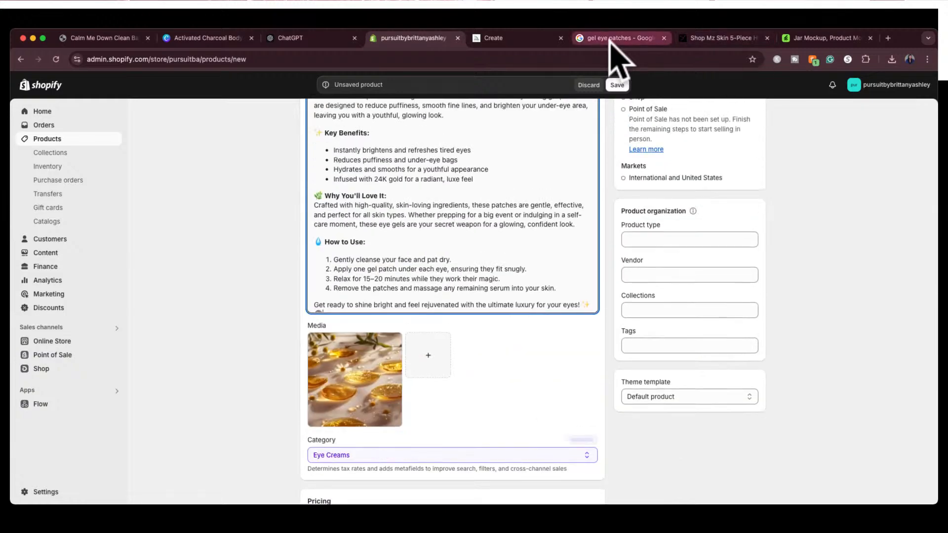
Switch to Google Images, search for "gel eye patches white background" and browse the results for a product photo
{"action": "left_click", "coordinate": [611, 39]}
{"action": "scroll", "coordinate": [407, 360], "scroll_direction": "down", "scroll_amount": 5}
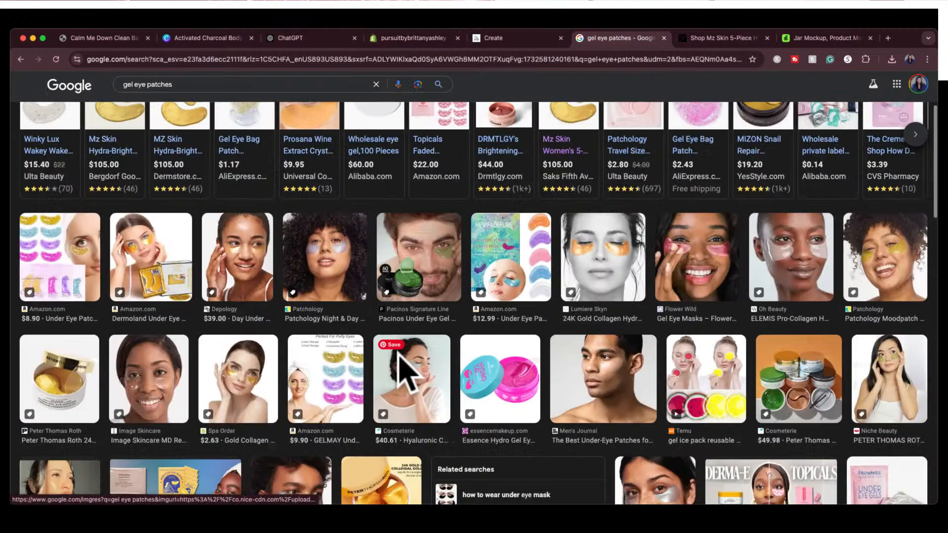
{"action": "scroll", "coordinate": [404, 370], "scroll_direction": "up", "scroll_amount": 5}
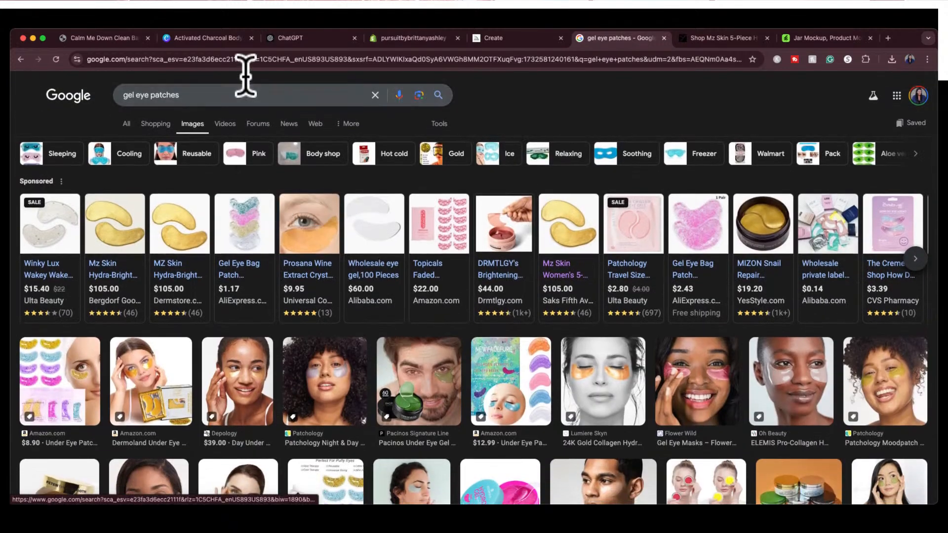
{"action": "left_click", "coordinate": [205, 95]}
{"action": "type", "text": "white background"}
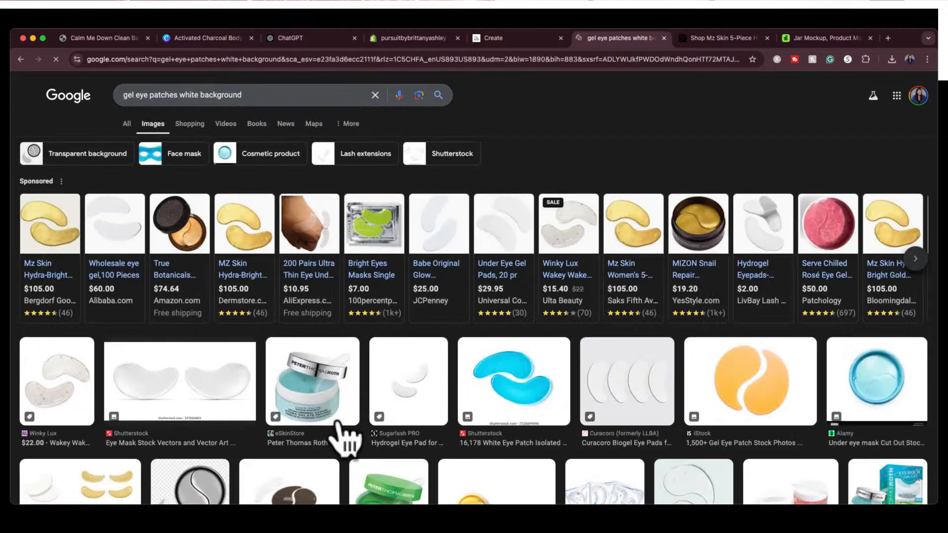
{"action": "scroll", "coordinate": [345, 435], "scroll_direction": "down", "scroll_amount": 3}
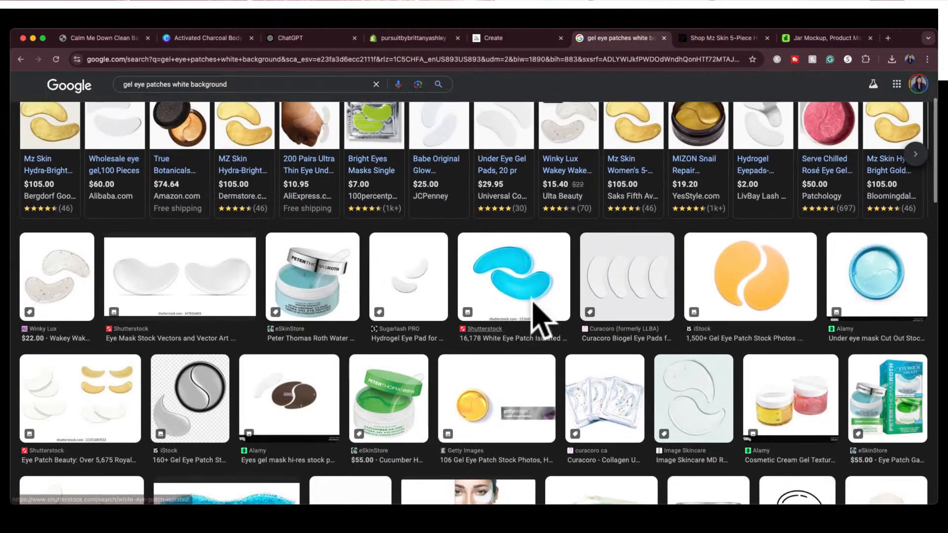
{"action": "scroll", "coordinate": [593, 346], "scroll_direction": "down", "scroll_amount": 3}
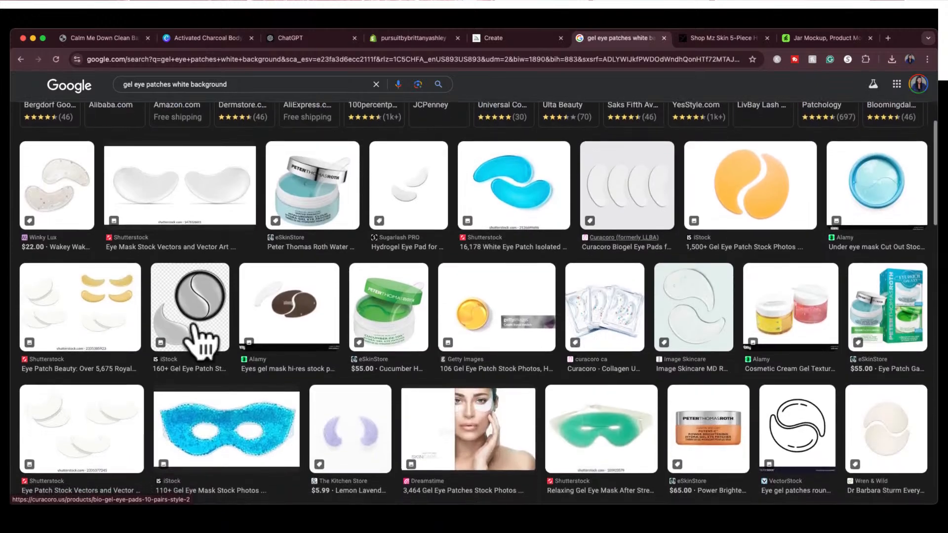
Preview the Shutterstock image of white and gold eye patches and capture a screenshot of its four gold patches
{"action": "left_click", "coordinate": [128, 322]}
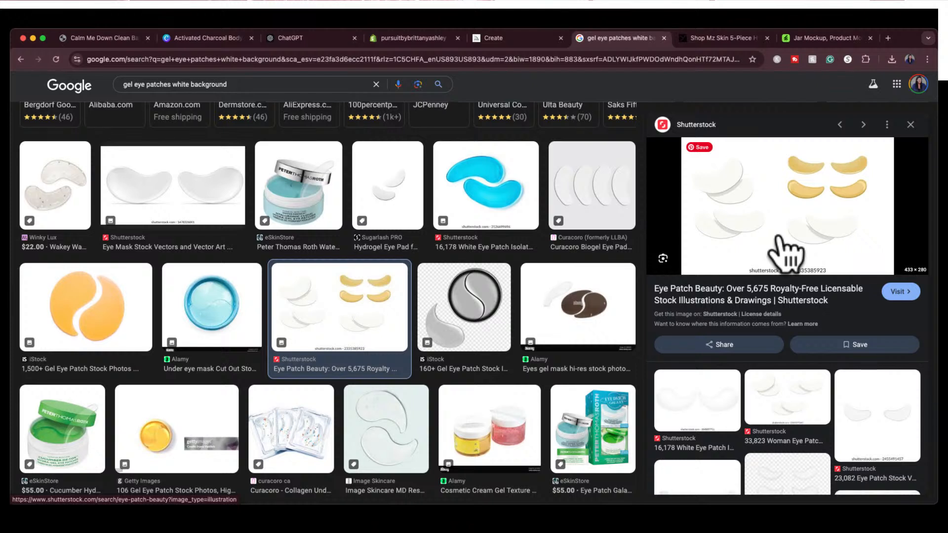
{"action": "key", "text": "super+shift+4"}
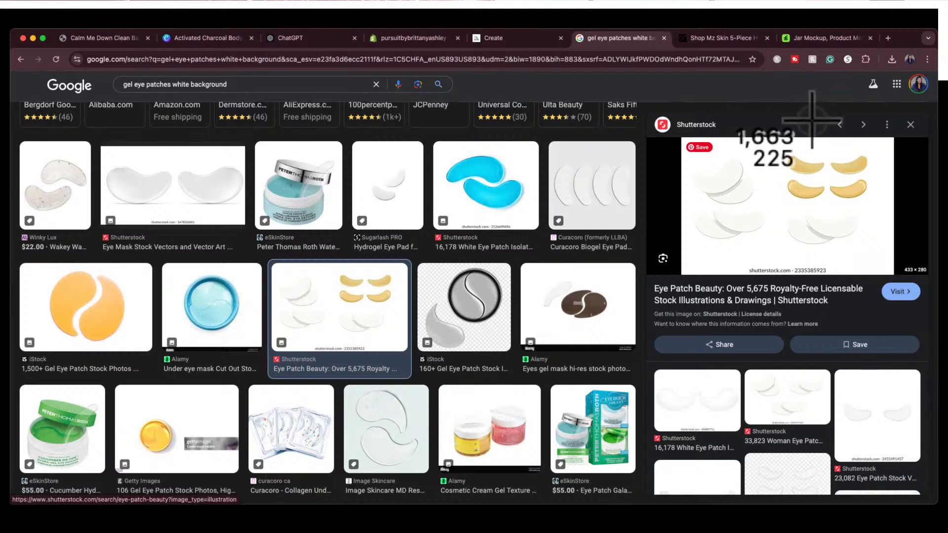
{"action": "left_click_drag", "start_coordinate": [778, 143], "coordinate": [884, 211]}
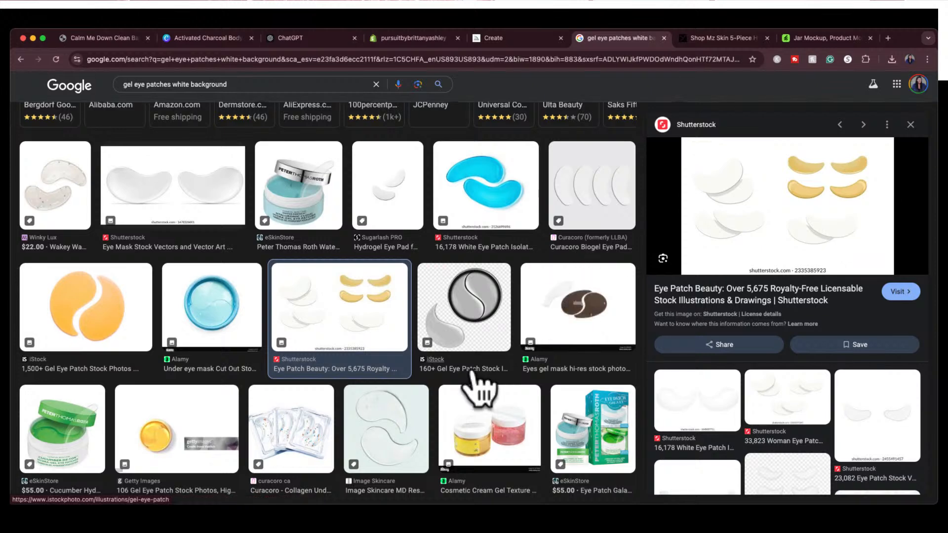
Find the Adobe Stock image of two gold eye patches further down the results and capture a screenshot of its preview
{"action": "scroll", "coordinate": [476, 387], "scroll_direction": "down", "scroll_amount": 10}
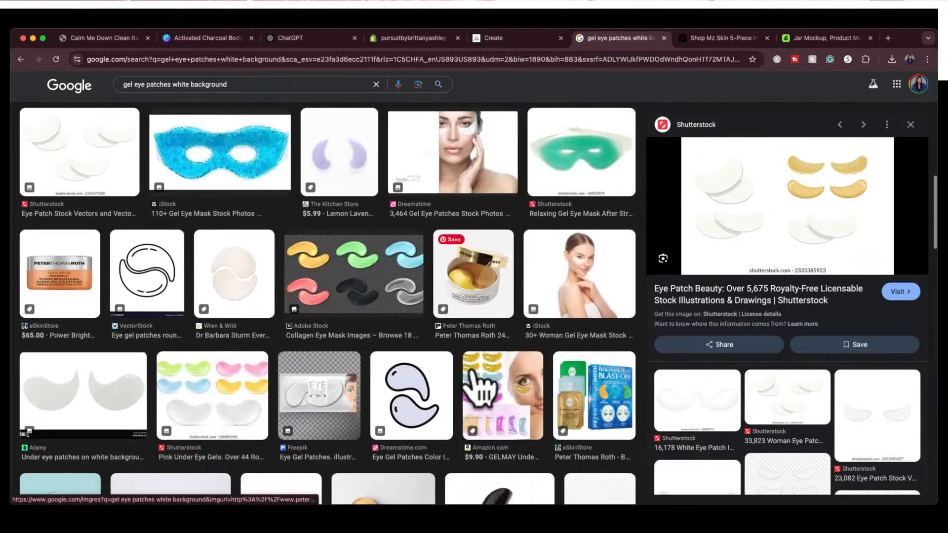
{"action": "scroll", "coordinate": [476, 388], "scroll_direction": "down", "scroll_amount": 6}
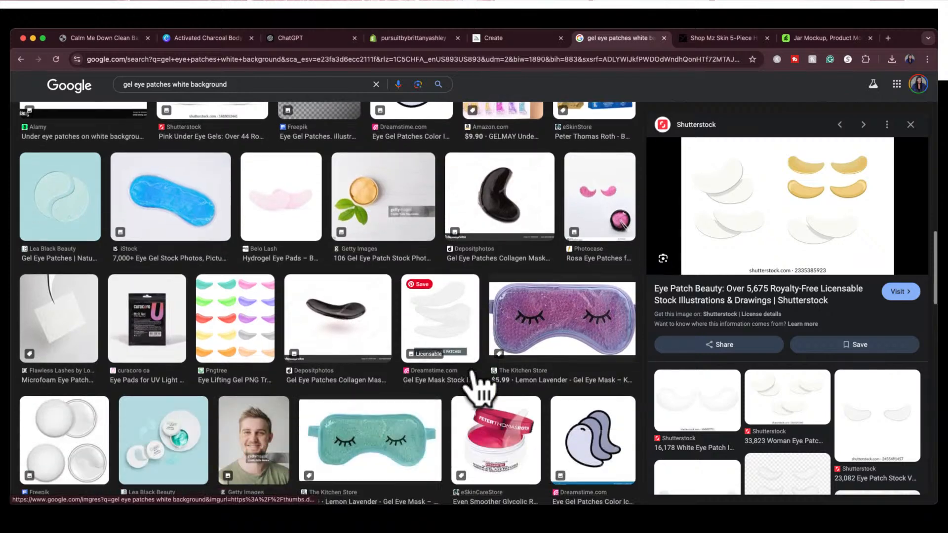
{"action": "scroll", "coordinate": [491, 382], "scroll_direction": "down", "scroll_amount": 6}
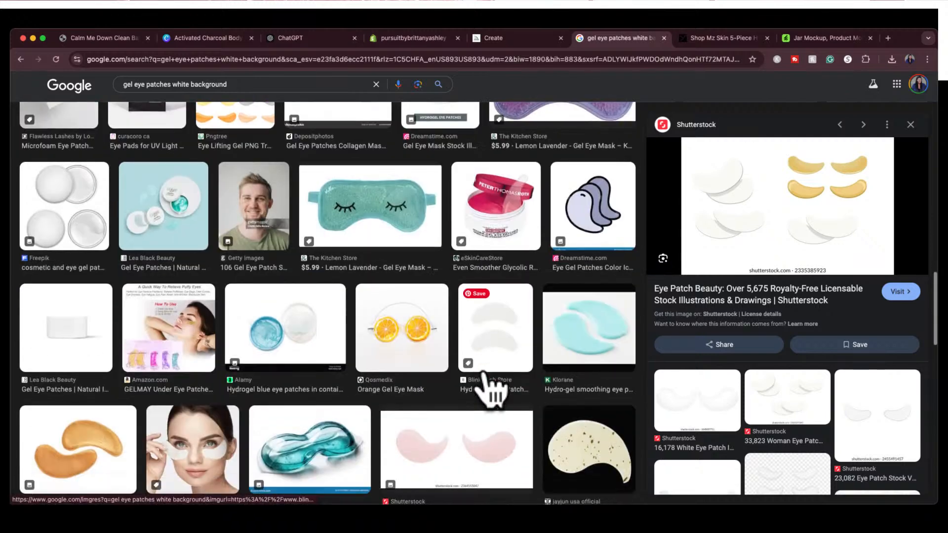
{"action": "scroll", "coordinate": [492, 390], "scroll_direction": "down", "scroll_amount": 3}
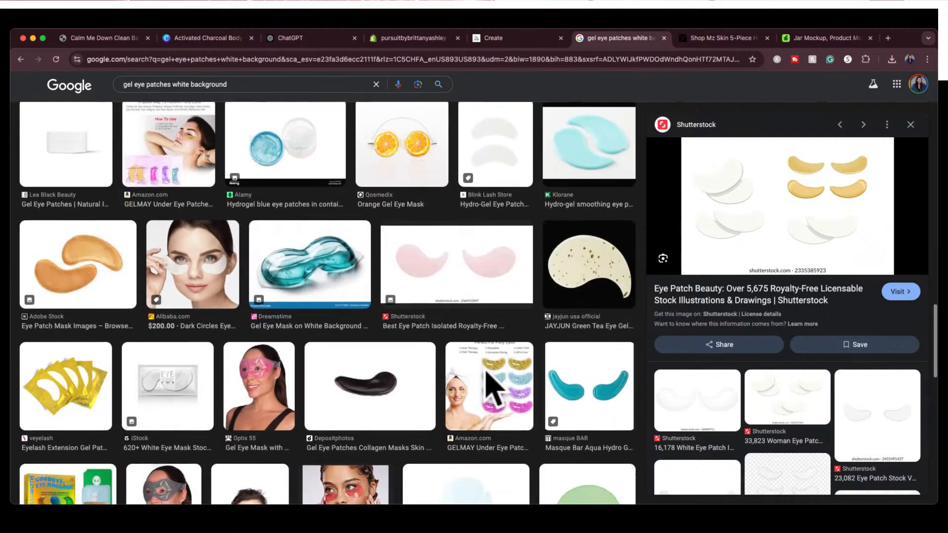
{"action": "left_click", "coordinate": [77, 276]}
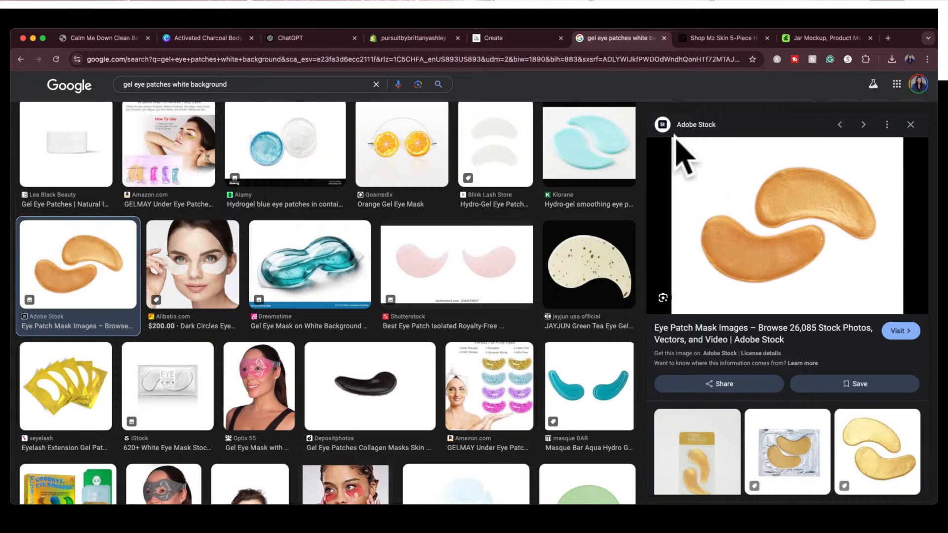
{"action": "key", "text": "super+shift+4"}
{"action": "left_click_drag", "start_coordinate": [672, 140], "coordinate": [902, 313]}
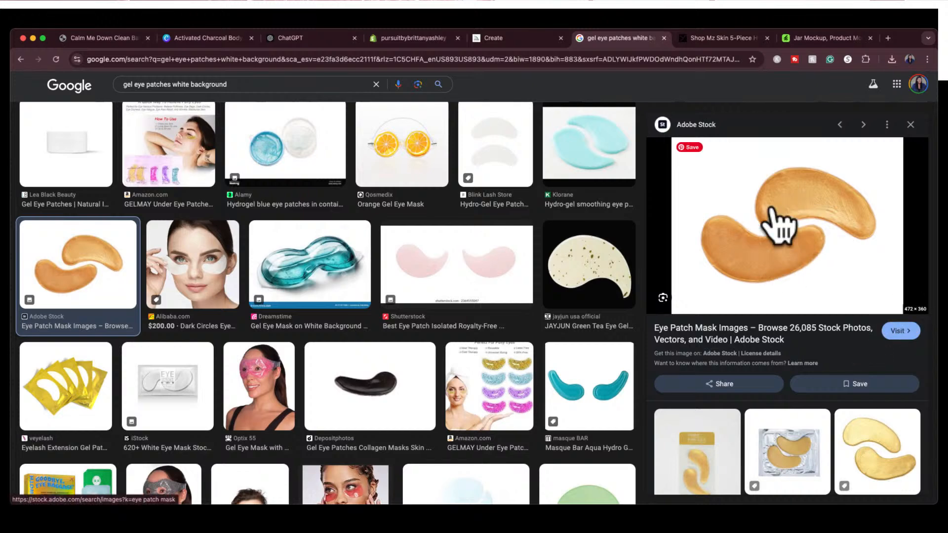
Switch to Canva, add a blank page after the lavender soap page and place the gold eye patches screenshot on it
{"action": "left_click", "coordinate": [197, 38]}
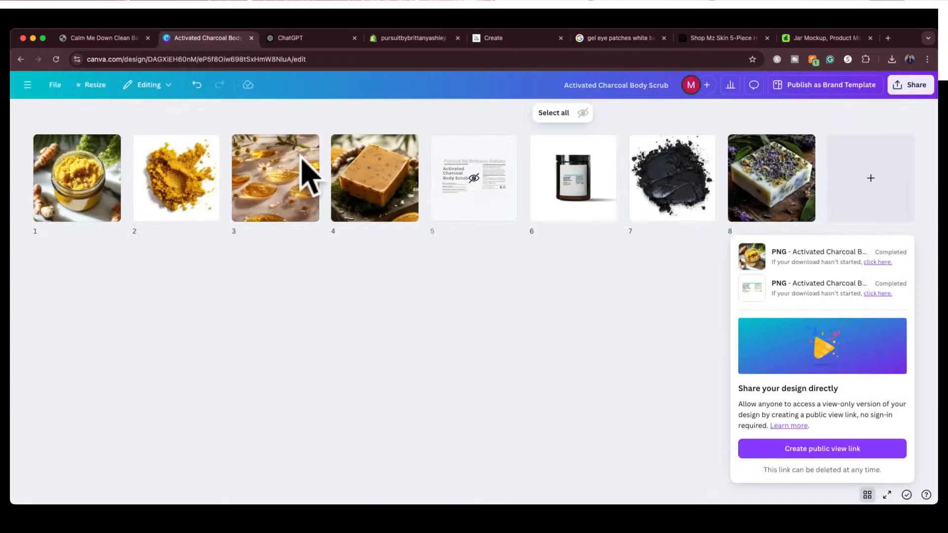
{"action": "left_click", "coordinate": [867, 494]}
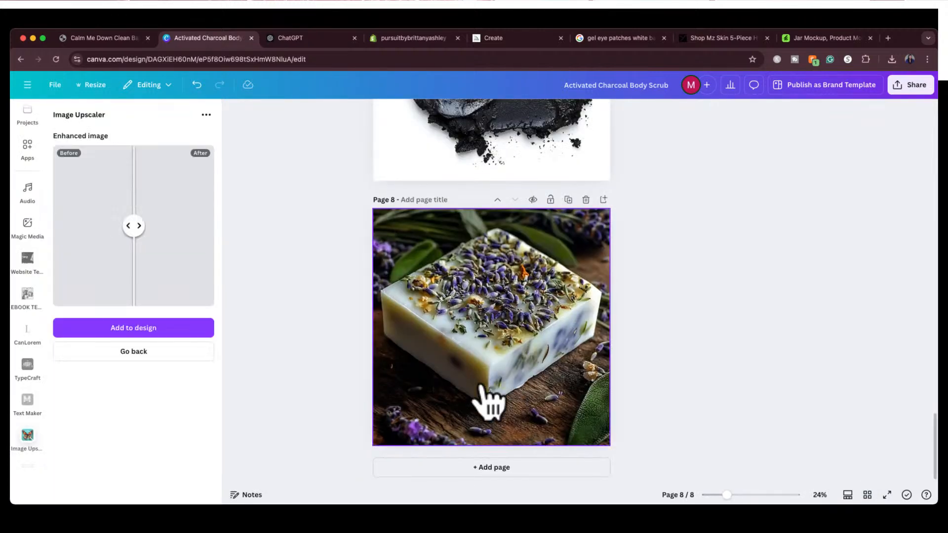
{"action": "left_click", "coordinate": [496, 467]}
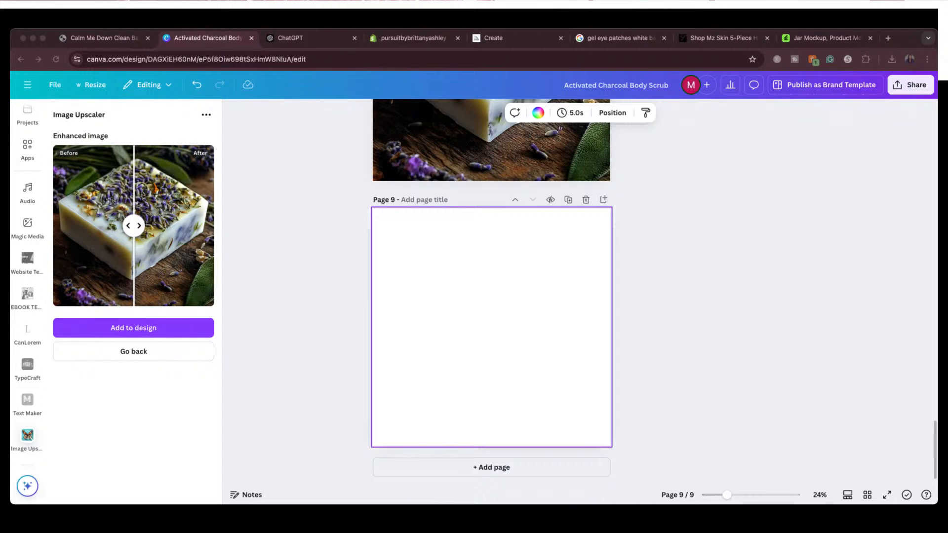
{"action": "left_click_drag", "start_coordinate": [787, 392], "coordinate": [511, 360]}
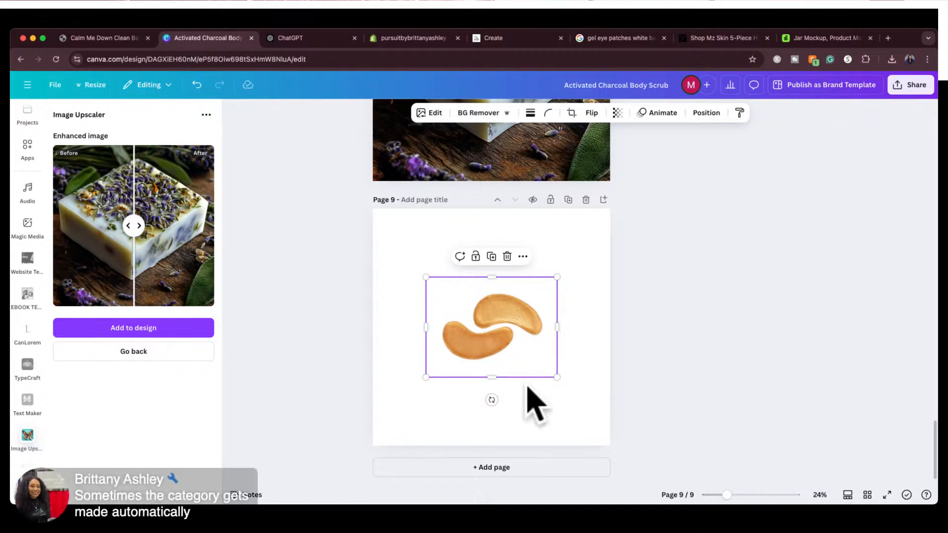
Enlarge the gold eye patches image to nearly the full width of page 9 and reposition it
{"action": "mouse_move", "coordinate": [489, 398]}
{"action": "left_mouse_down"}
{"action": "mouse_move", "coordinate": [423, 351]}
{"action": "mouse_move", "coordinate": [423, 320]}
{"action": "mouse_move", "coordinate": [434, 360]}
{"action": "mouse_move", "coordinate": [509, 378]}
{"action": "mouse_move", "coordinate": [499, 395]}
{"action": "mouse_move", "coordinate": [489, 385]}
{"action": "left_mouse_up"}
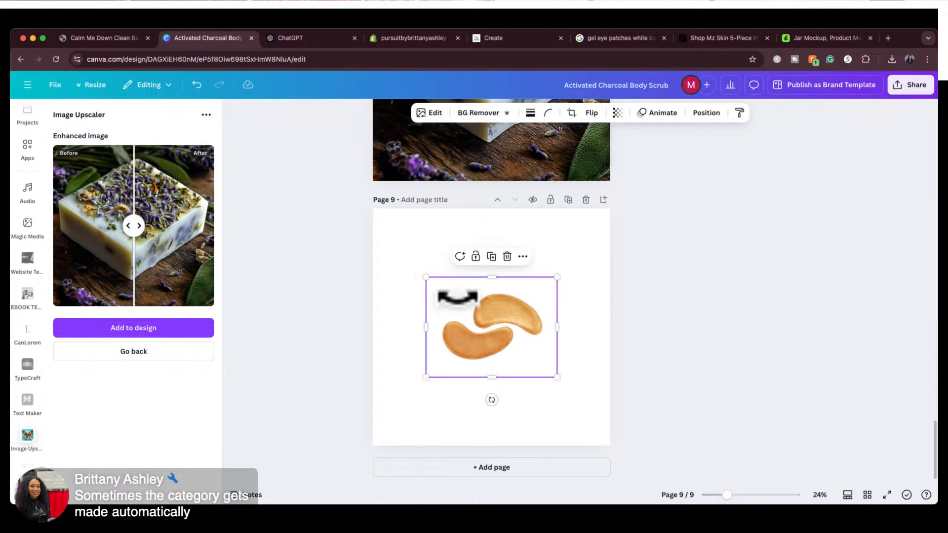
{"action": "left_click_drag", "start_coordinate": [425, 277], "coordinate": [364, 229]}
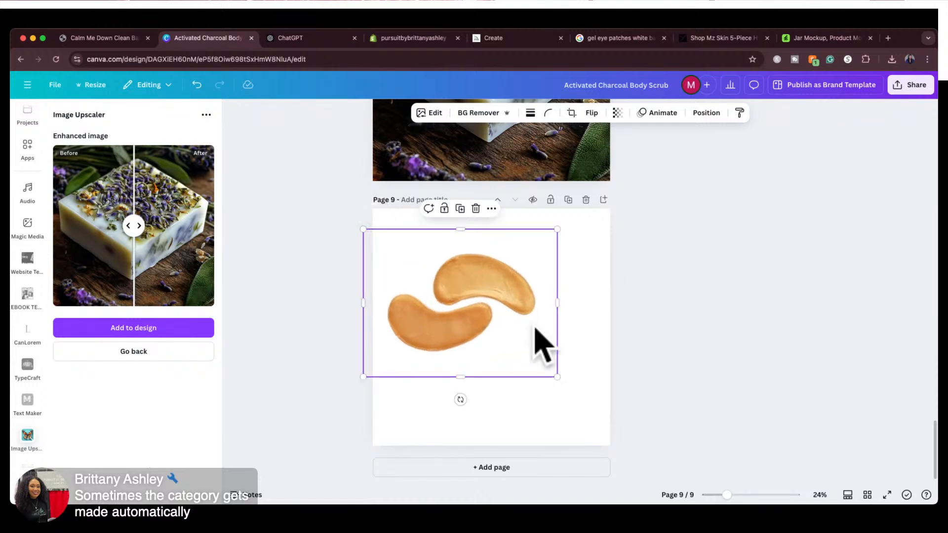
{"action": "left_click_drag", "start_coordinate": [557, 377], "coordinate": [586, 399]}
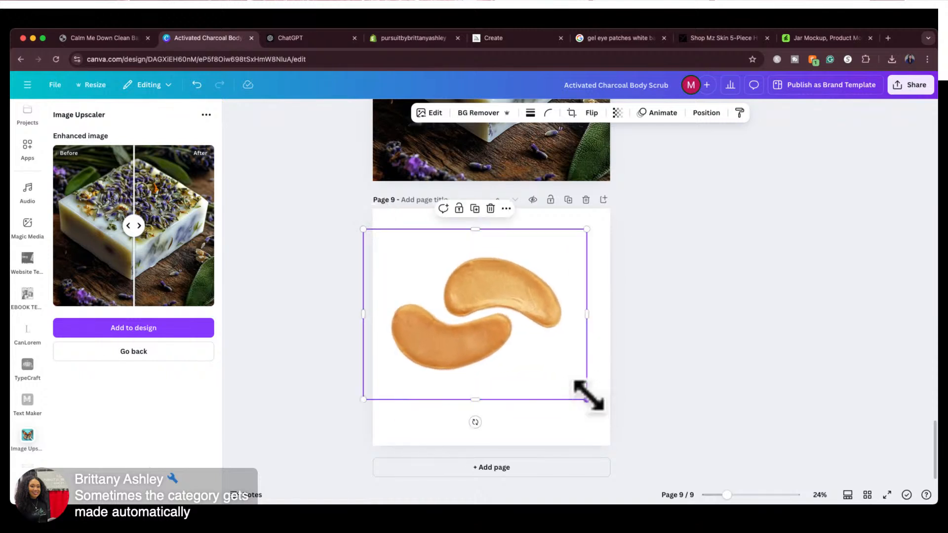
{"action": "left_click_drag", "start_coordinate": [517, 349], "coordinate": [540, 353]}
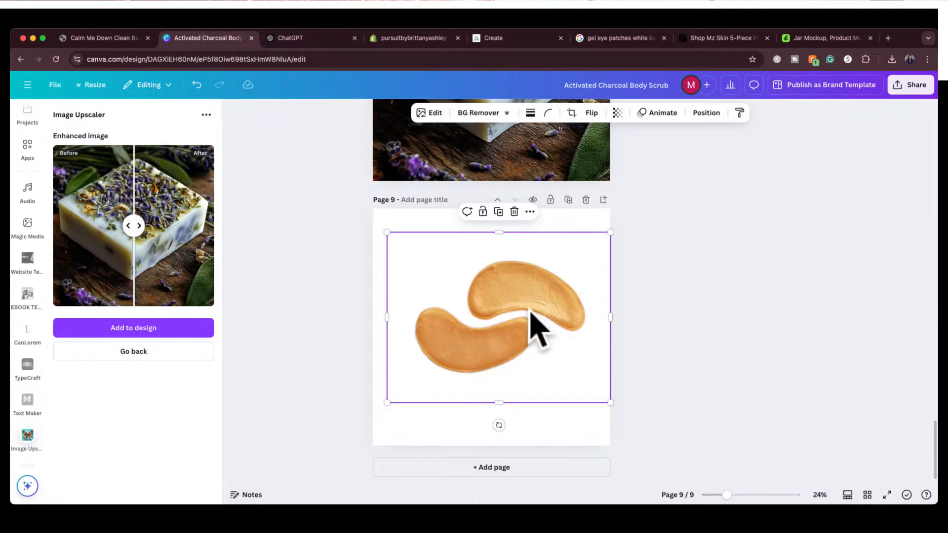
Upscale the eye patches image at 2x with Image Upscaler, replace the original with it and center it on the page
{"action": "left_click", "coordinate": [193, 351]}
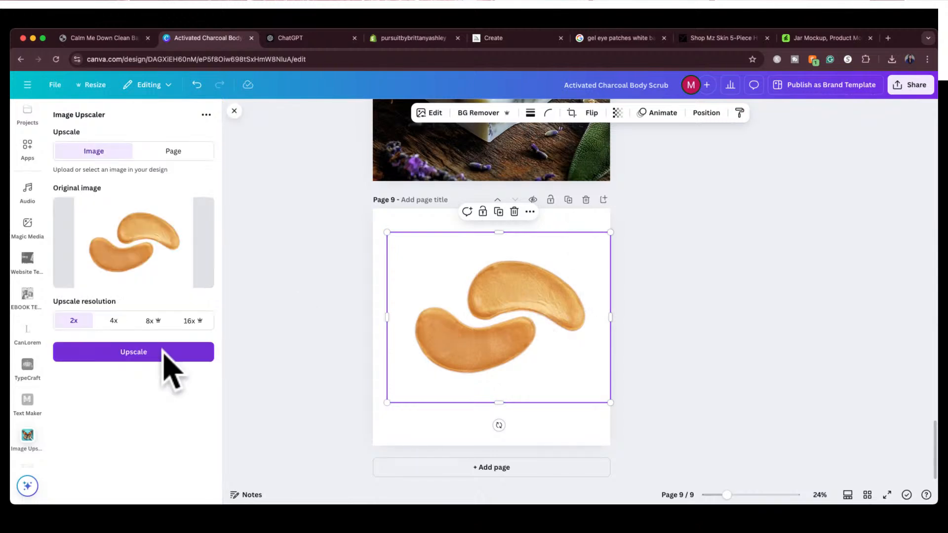
{"action": "left_click", "coordinate": [104, 353]}
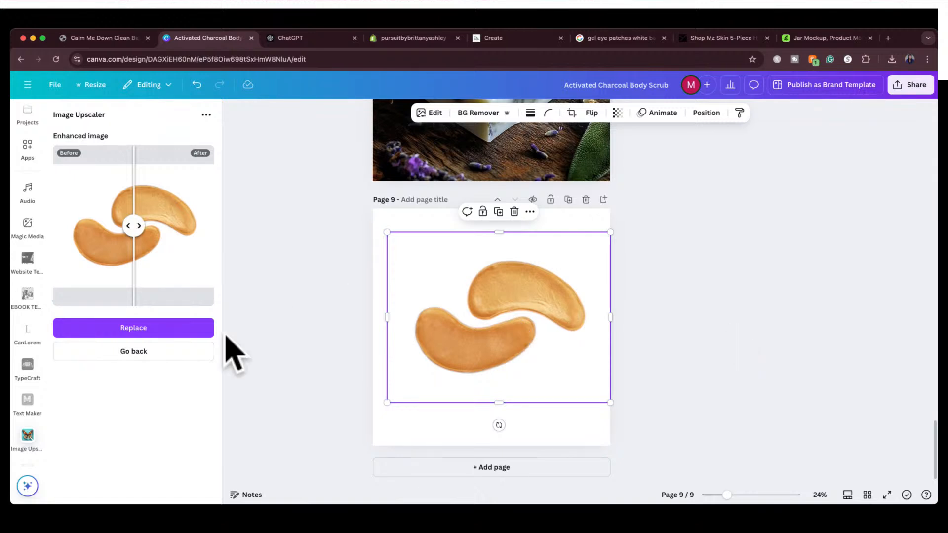
{"action": "left_click", "coordinate": [187, 327]}
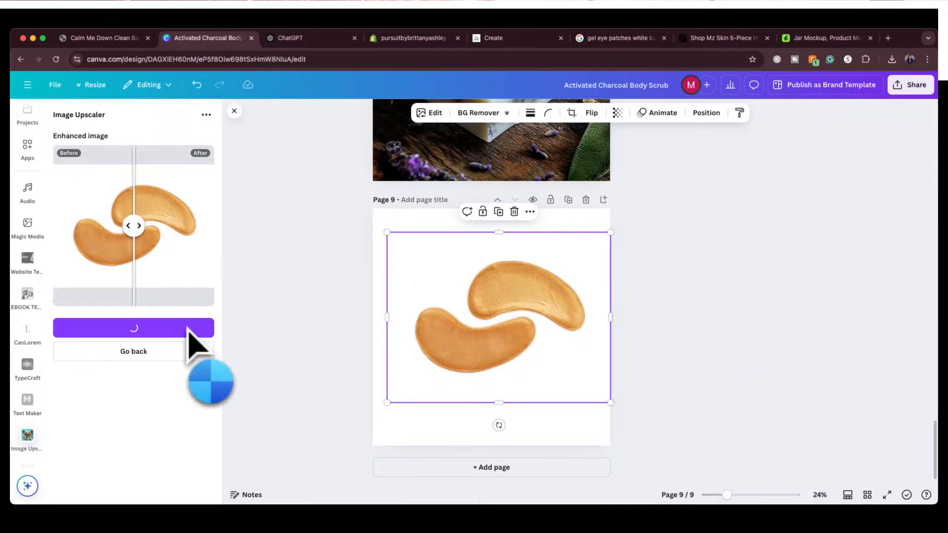
{"action": "mouse_move", "coordinate": [477, 328]}
{"action": "left_mouse_down"}
{"action": "mouse_move", "coordinate": [470, 332]}
{"action": "mouse_move", "coordinate": [485, 436]}
{"action": "mouse_move", "coordinate": [465, 313]}
{"action": "mouse_move", "coordinate": [485, 326]}
{"action": "left_mouse_up"}
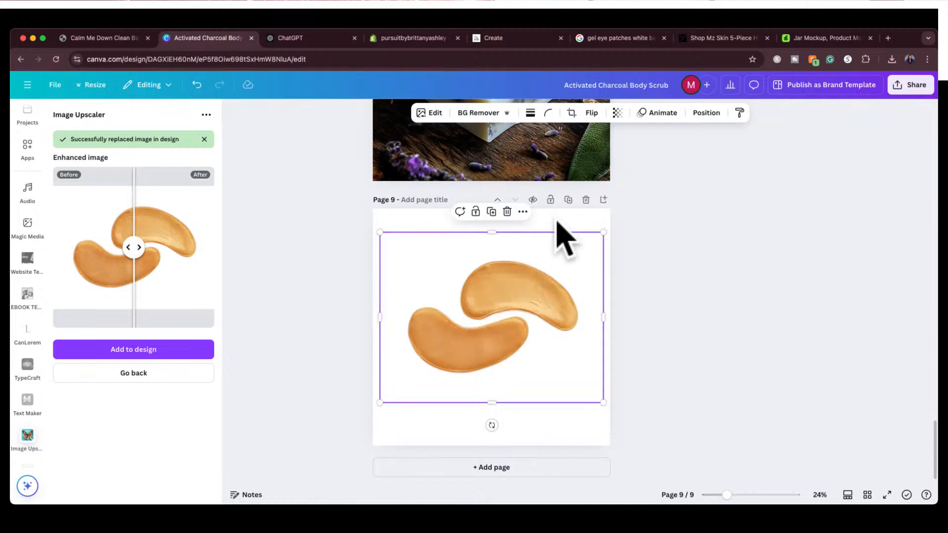
{"action": "left_click", "coordinate": [658, 226]}
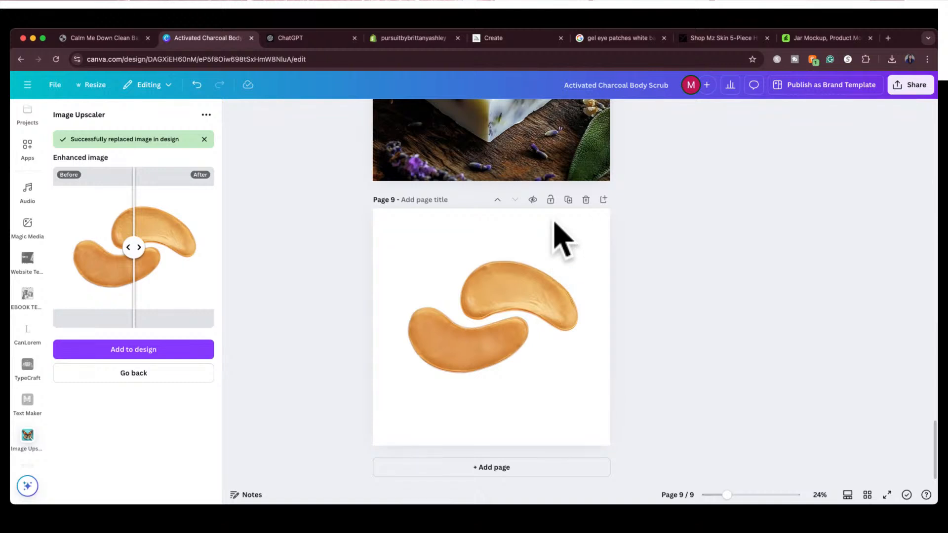
Remove the background from the upscaled eye patches image on page 9 and deselect it
{"action": "left_click", "coordinate": [556, 267]}
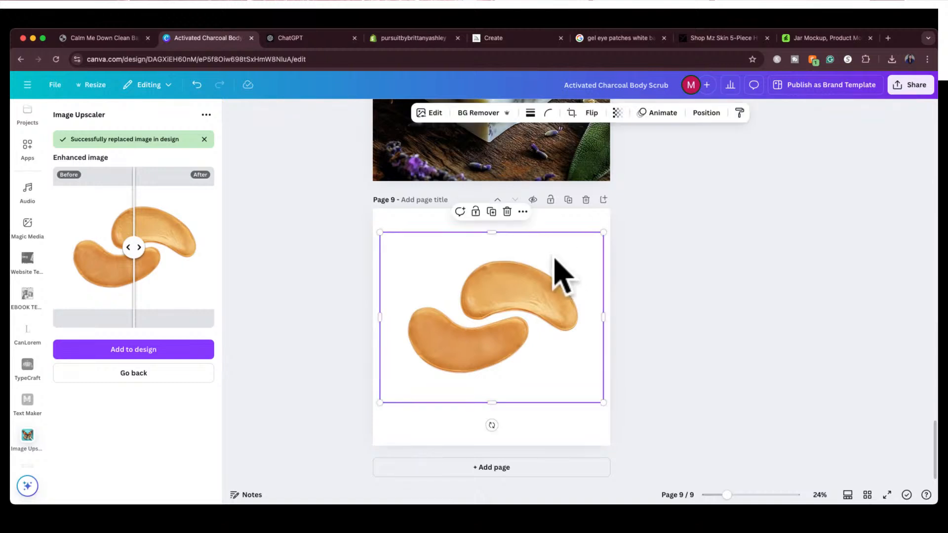
{"action": "left_click", "coordinate": [483, 114]}
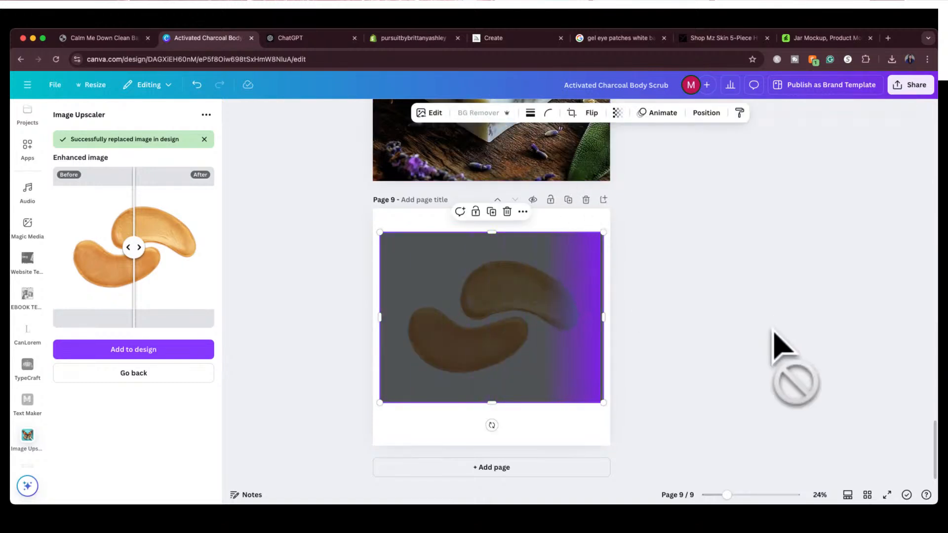
{"action": "mouse_move", "coordinate": [488, 316]}
{"action": "left_mouse_down"}
{"action": "mouse_move", "coordinate": [491, 332]}
{"action": "mouse_move", "coordinate": [490, 319]}
{"action": "left_mouse_up"}
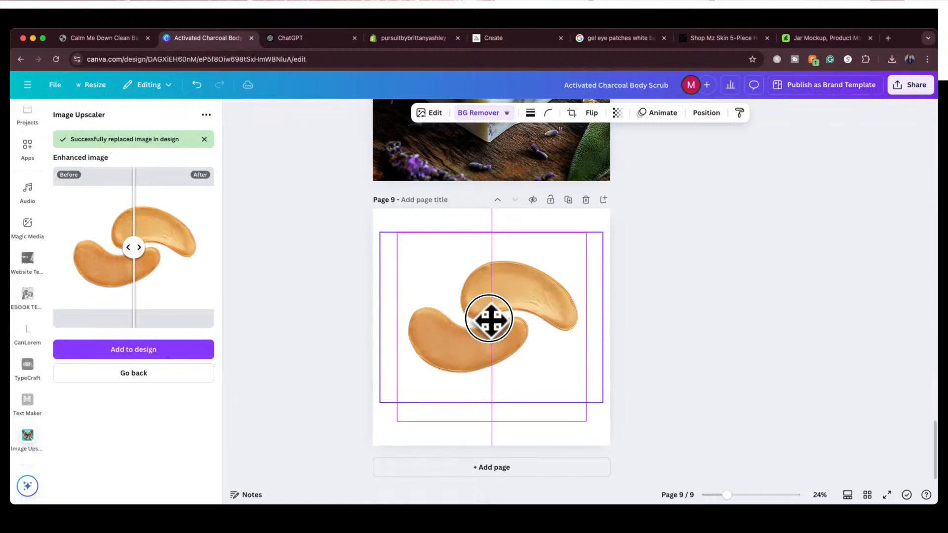
{"action": "left_click", "coordinate": [637, 316]}
Download only the current page, page 9, as a PNG
{"action": "left_click", "coordinate": [908, 88]}
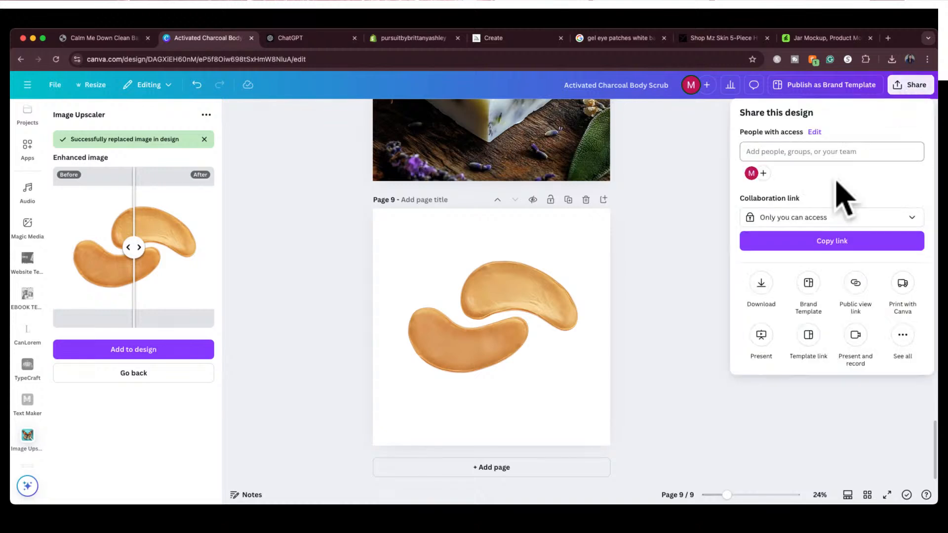
{"action": "left_click", "coordinate": [757, 288]}
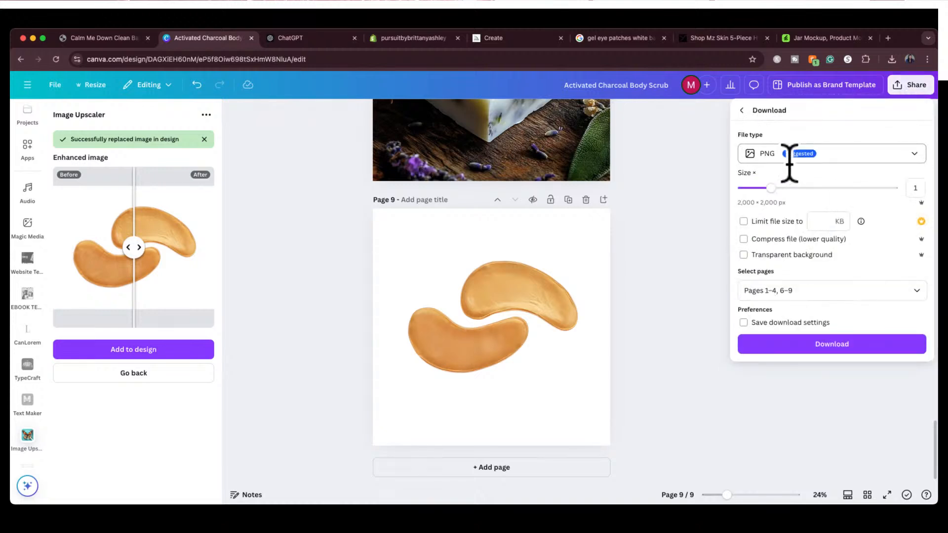
{"action": "left_click", "coordinate": [830, 292]}
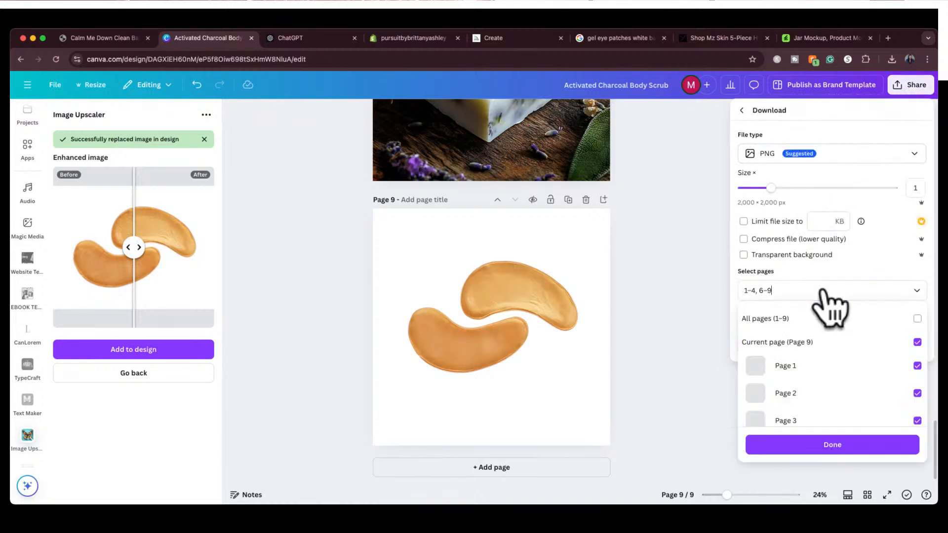
{"action": "left_click", "coordinate": [917, 319]}
{"action": "left_click", "coordinate": [917, 319]}
{"action": "left_click", "coordinate": [916, 342]}
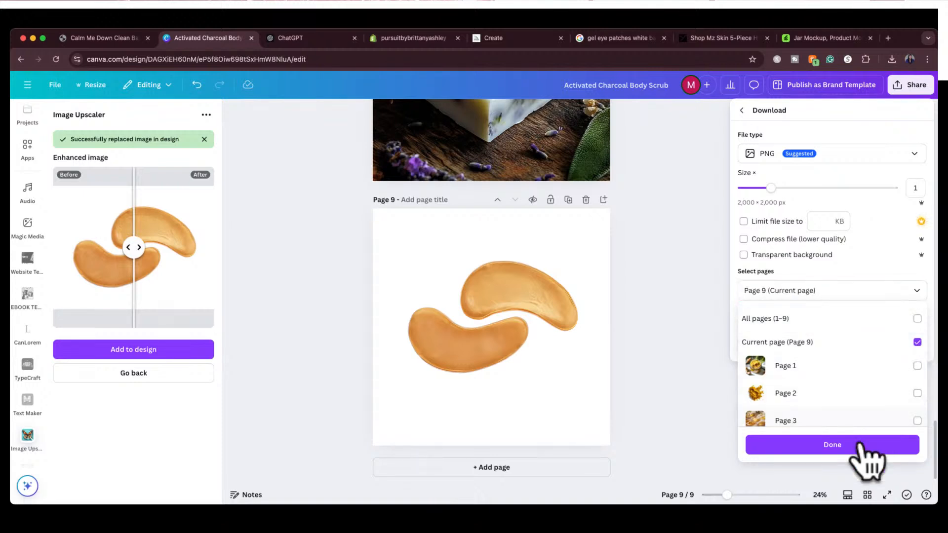
{"action": "left_click", "coordinate": [872, 444]}
{"action": "left_click", "coordinate": [842, 350]}
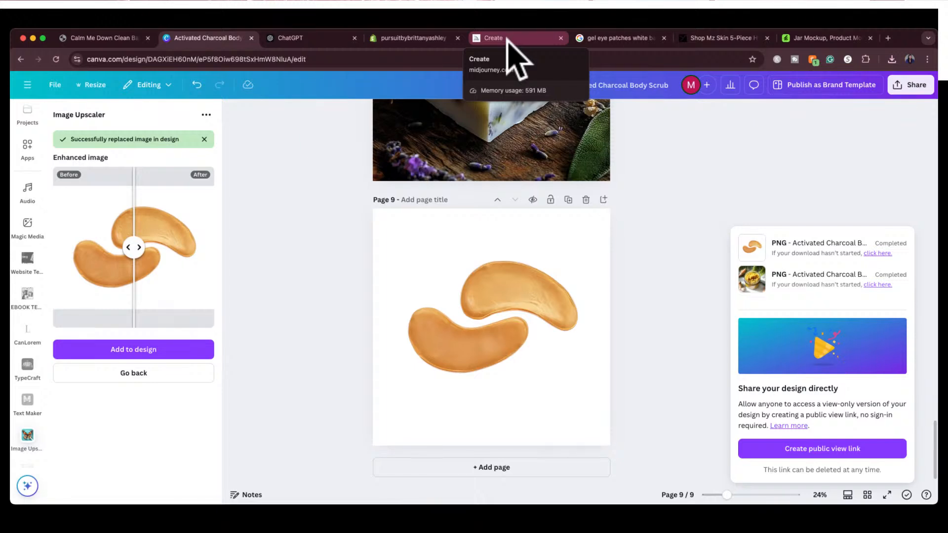
Switch to ChatGPT and select the full Midjourney prompt for the Golden Glow Eye Gels to copy it
{"action": "left_click", "coordinate": [303, 38]}
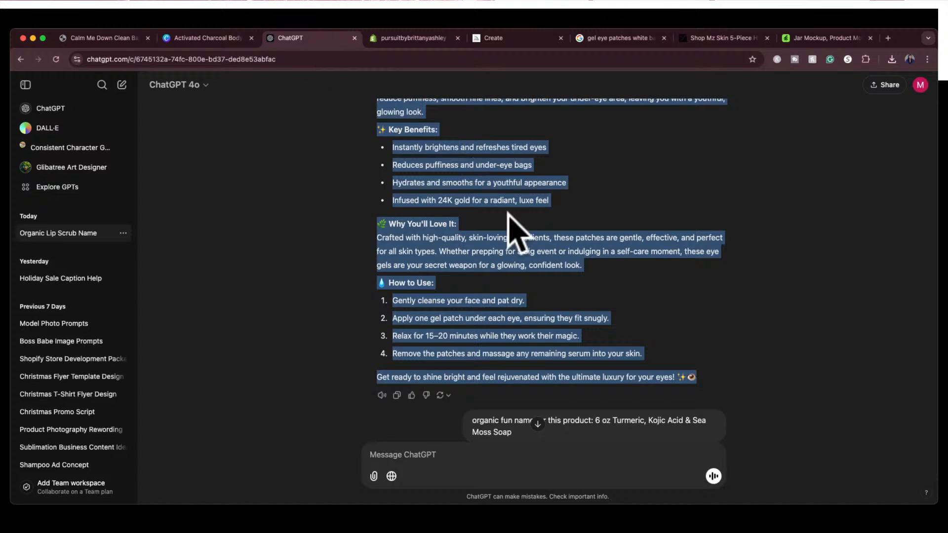
{"action": "scroll", "coordinate": [540, 315], "scroll_direction": "down", "scroll_amount": 1}
{"action": "scroll", "coordinate": [539, 317], "scroll_direction": "up", "scroll_amount": 5}
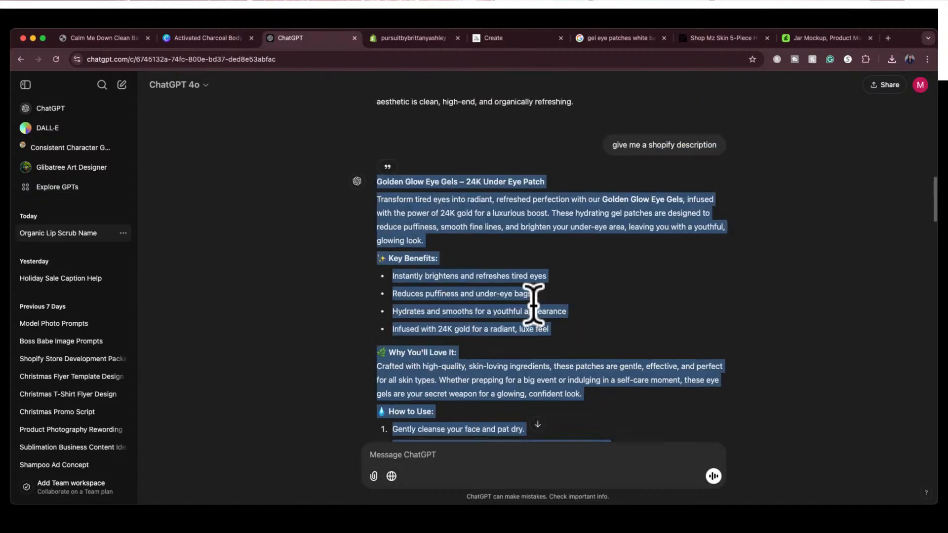
{"action": "scroll", "coordinate": [533, 305], "scroll_direction": "up", "scroll_amount": 1}
{"action": "left_click", "coordinate": [511, 255]}
{"action": "left_click_drag", "start_coordinate": [576, 258], "coordinate": [378, 203]}
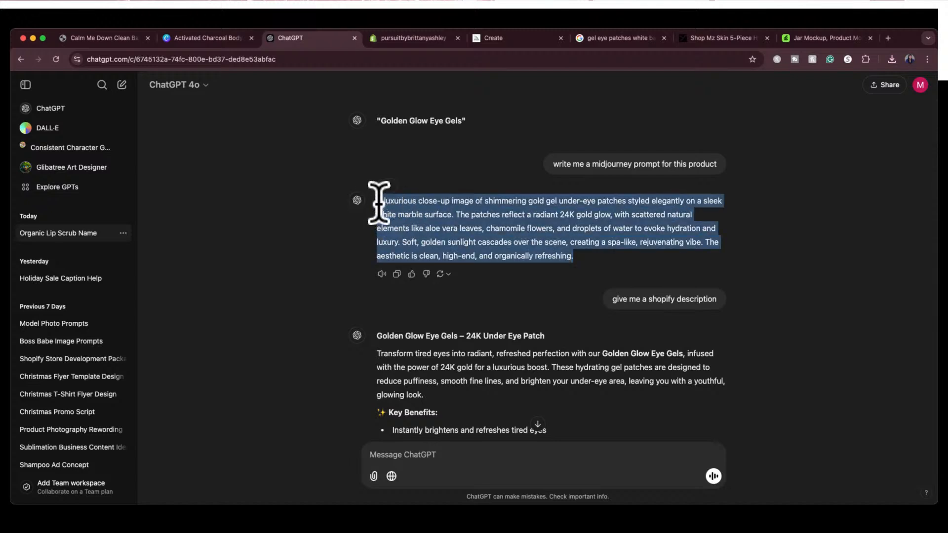
Switch to Midjourney and reuse the earlier prompt beginning "product photography A luxurious close-up image of gold gel under-eye patches on a sleek white marble surface"
{"action": "left_click", "coordinate": [533, 38]}
{"action": "left_click", "coordinate": [715, 127]}
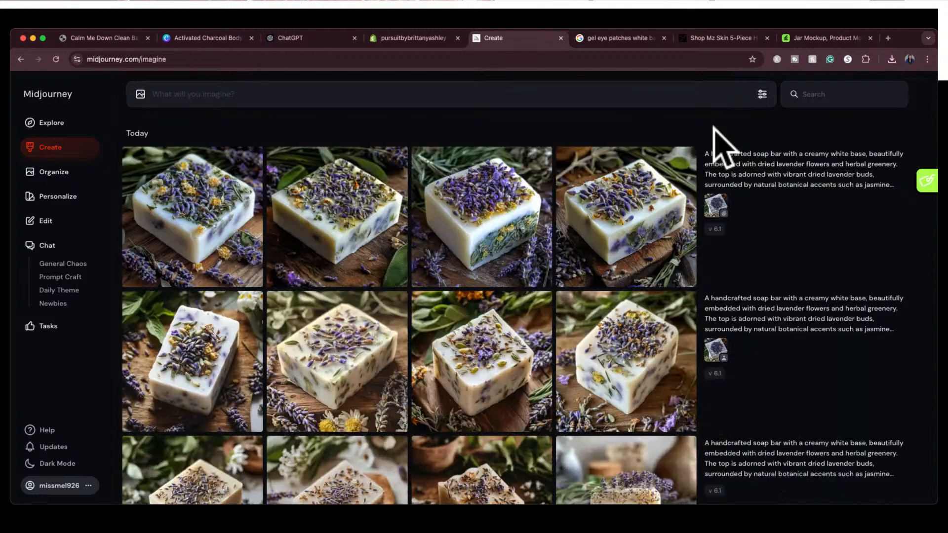
{"action": "left_click", "coordinate": [577, 97]}
{"action": "scroll", "coordinate": [655, 327], "scroll_direction": "down", "scroll_amount": 5}
{"action": "scroll", "coordinate": [656, 327], "scroll_direction": "down", "scroll_amount": 15}
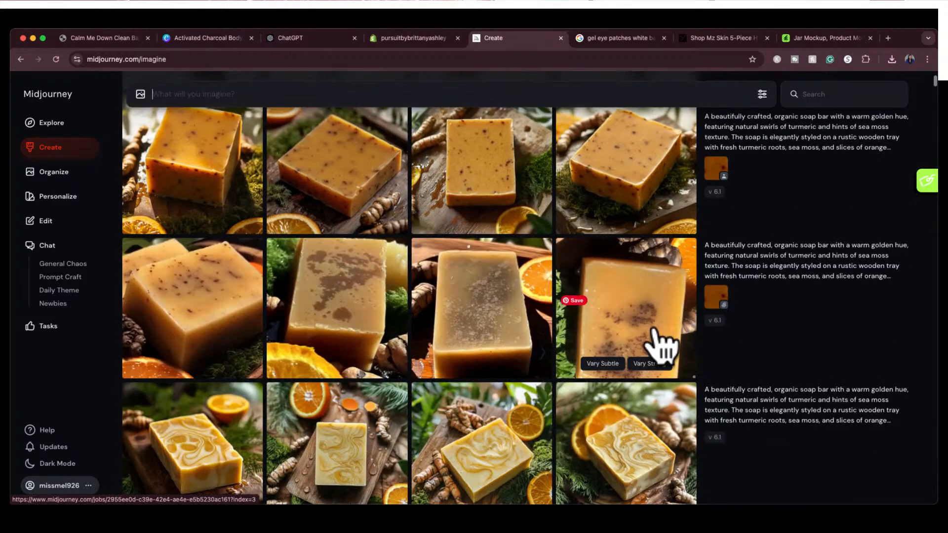
{"action": "scroll", "coordinate": [661, 346], "scroll_direction": "down", "scroll_amount": 1}
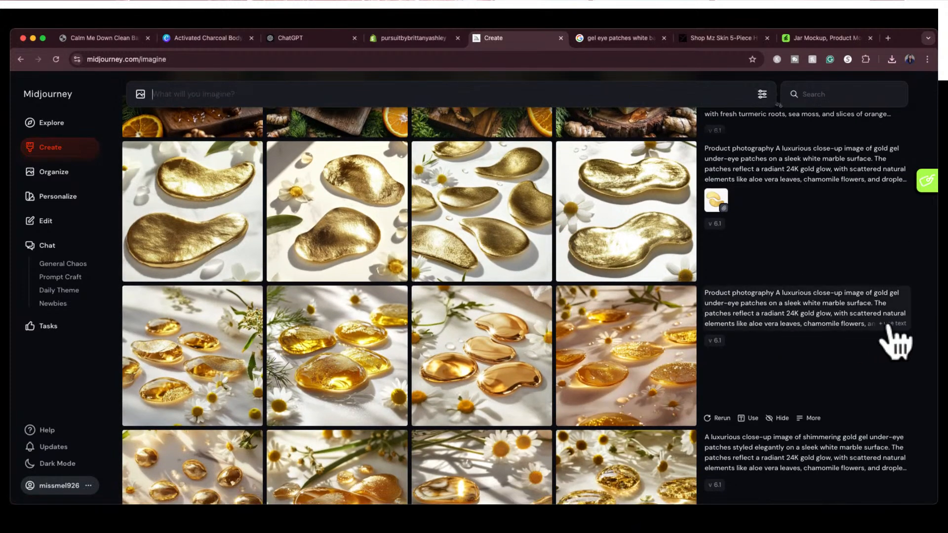
{"action": "left_click", "coordinate": [888, 327]}
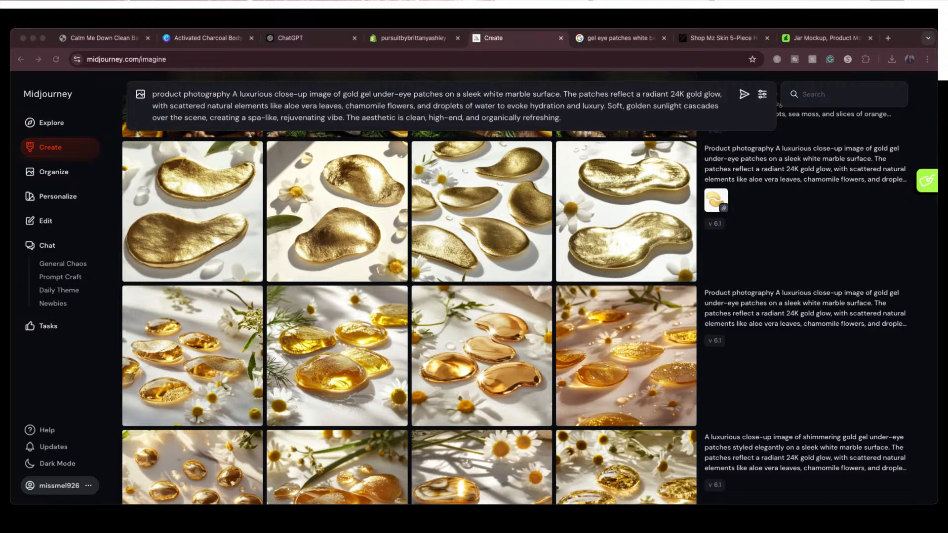
Attach the cut-out eye patches image to the prompt as a reference and generate the new images
{"action": "left_click", "coordinate": [398, 117]}
{"action": "left_click_drag", "start_coordinate": [344, 139], "coordinate": [343, 133]}
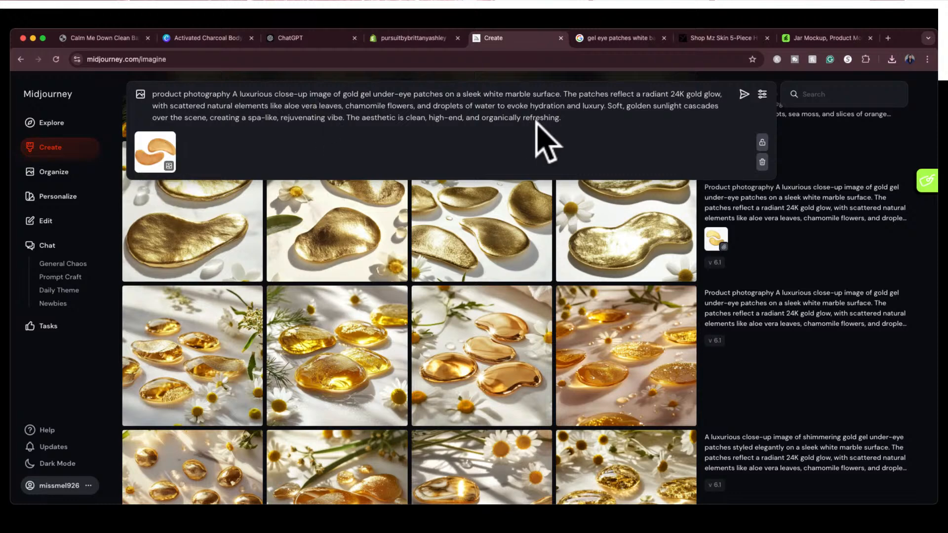
{"action": "left_click", "coordinate": [588, 143]}
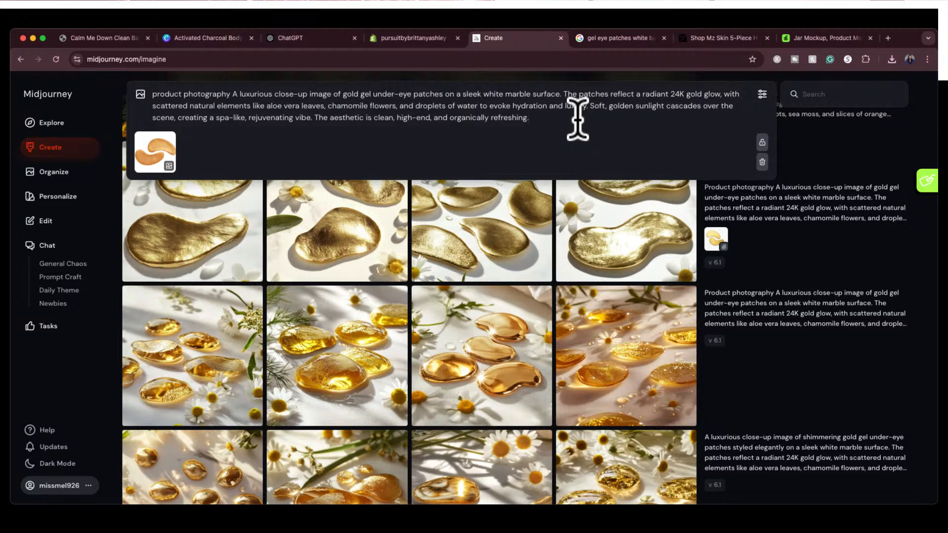
{"action": "key", "text": "Return"}
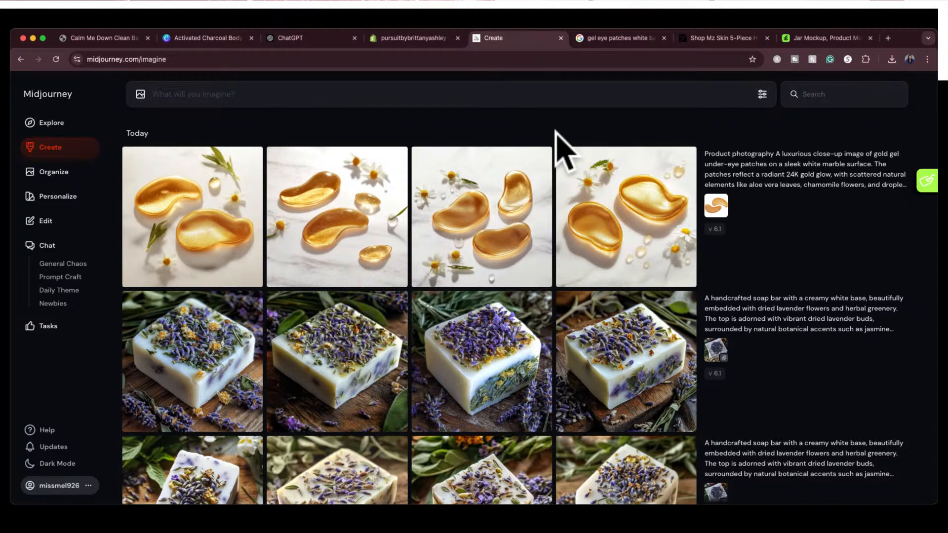
Compare the new eye gel images with the reference and open the third variation, showing three gel patches and daisies
{"action": "left_click_drag", "start_coordinate": [716, 204], "coordinate": [763, 238]}
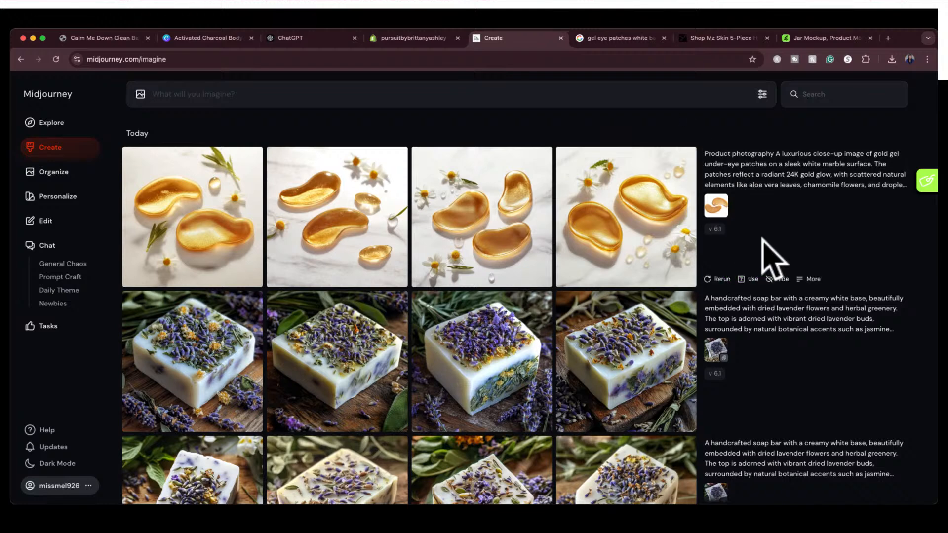
{"action": "left_click_drag", "start_coordinate": [716, 206], "coordinate": [454, 217]}
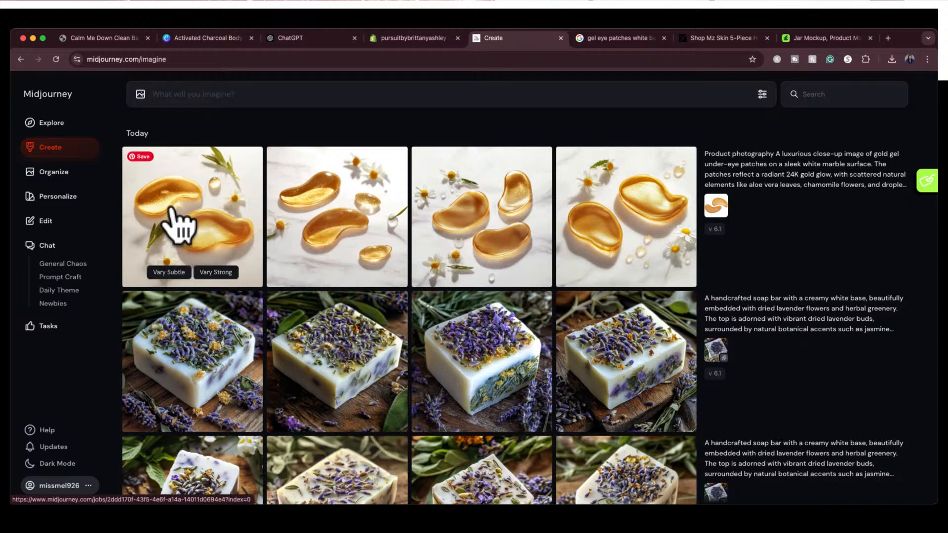
{"action": "left_click", "coordinate": [499, 219]}
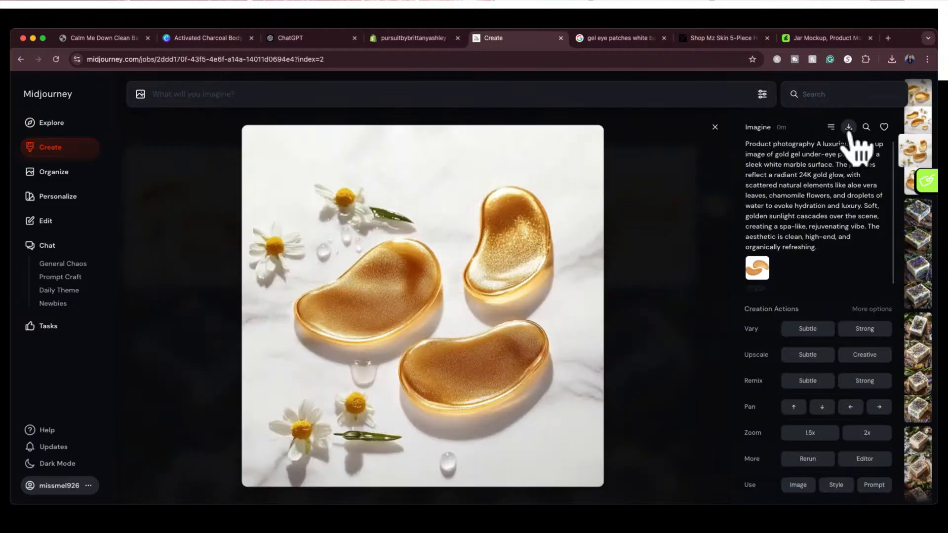
Switch to Canva, place the generated three-patch image on blank page 10 and enlarge it to fill the page
{"action": "left_click", "coordinate": [193, 38]}
{"action": "left_click", "coordinate": [451, 475]}
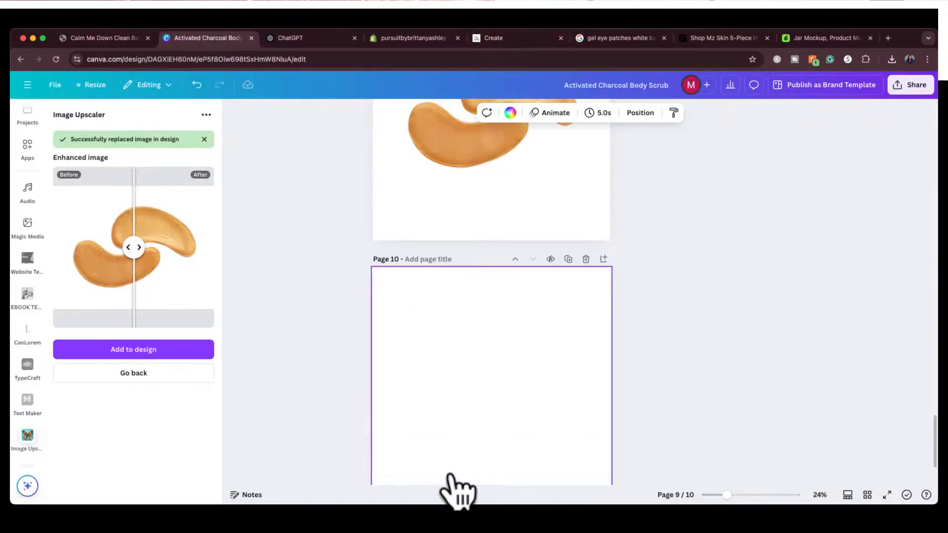
{"action": "key", "text": "super+Tab"}
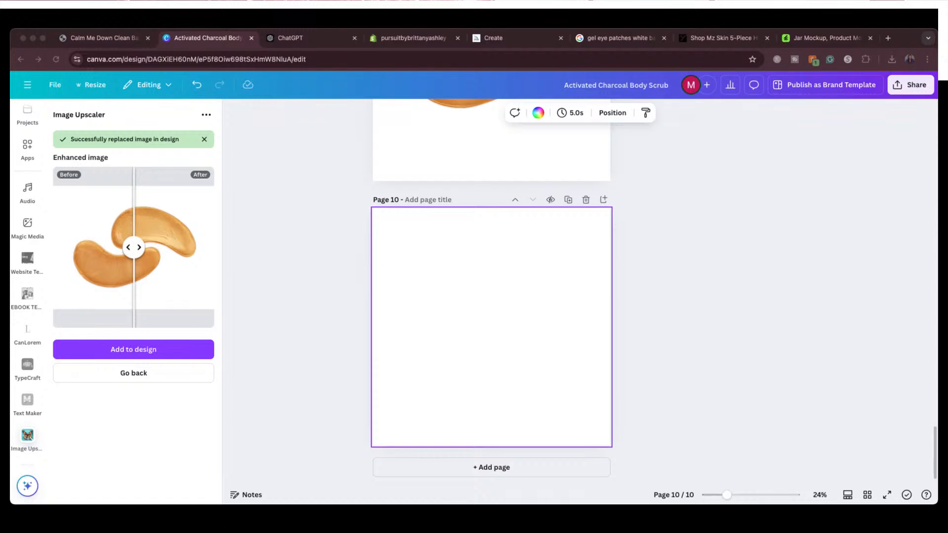
{"action": "left_click_drag", "start_coordinate": [748, 306], "coordinate": [431, 279]}
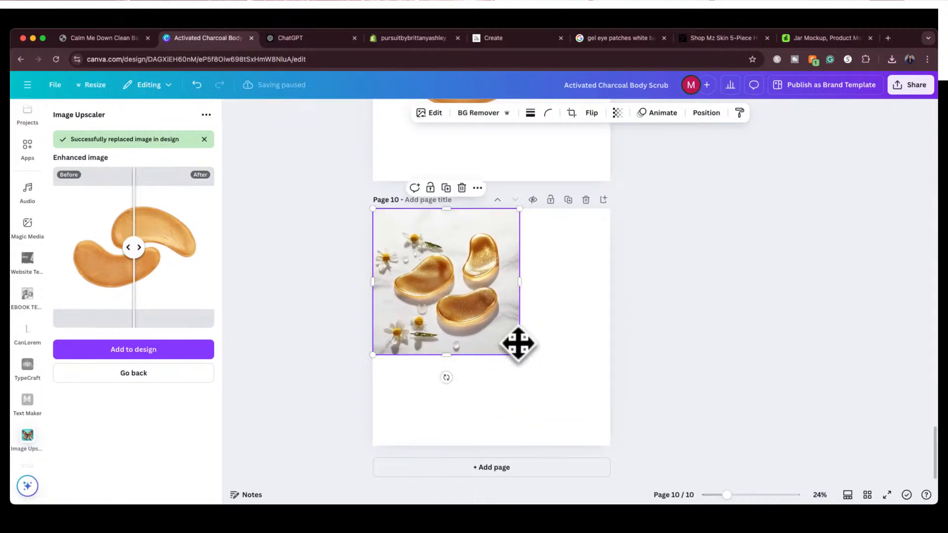
{"action": "left_click_drag", "start_coordinate": [519, 353], "coordinate": [607, 444]}
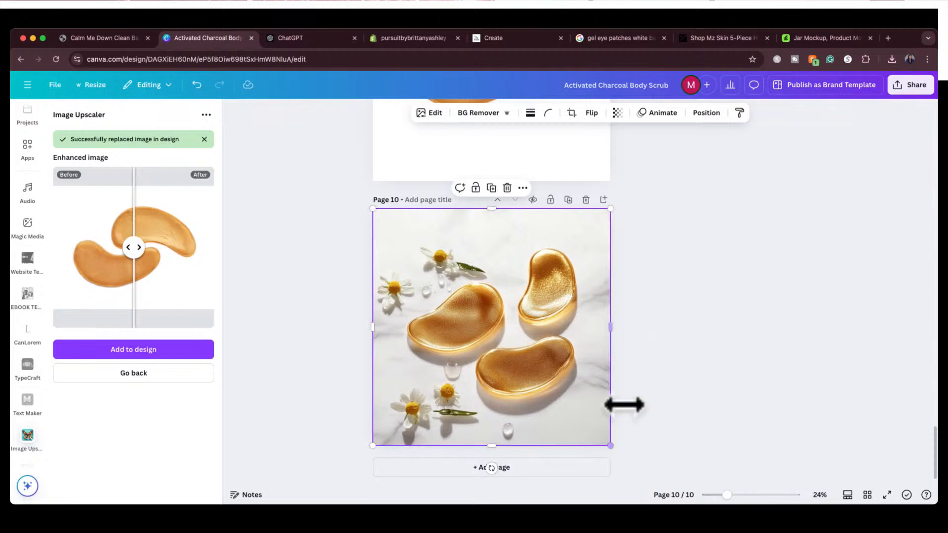
{"action": "left_click", "coordinate": [649, 346]}
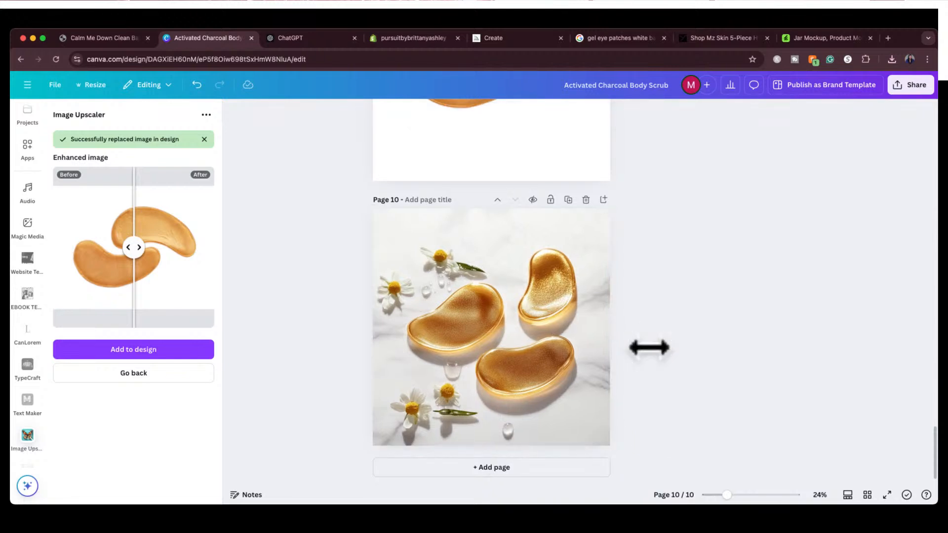
Upscale the page 10 image at 2x with Image Upscaler and replace the original with the result
{"action": "left_click", "coordinate": [162, 373]}
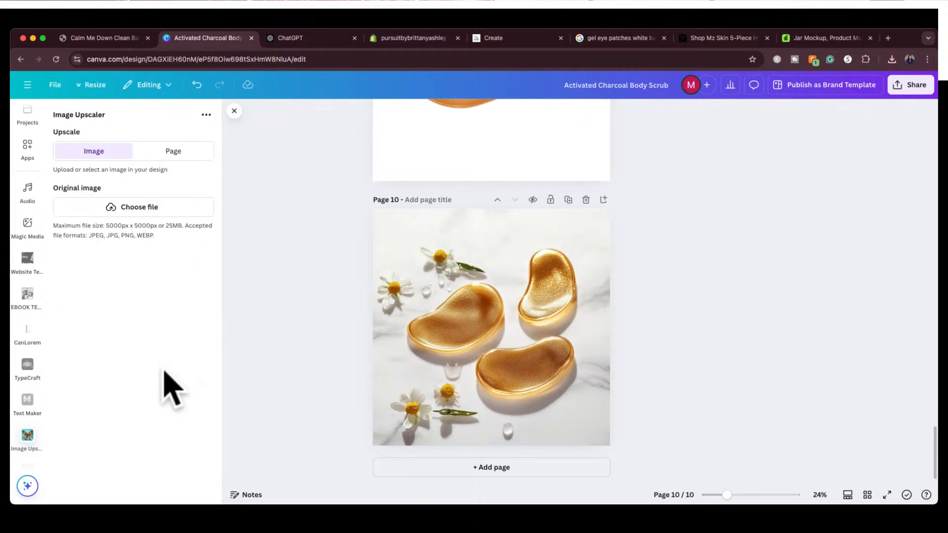
{"action": "left_click", "coordinate": [520, 328]}
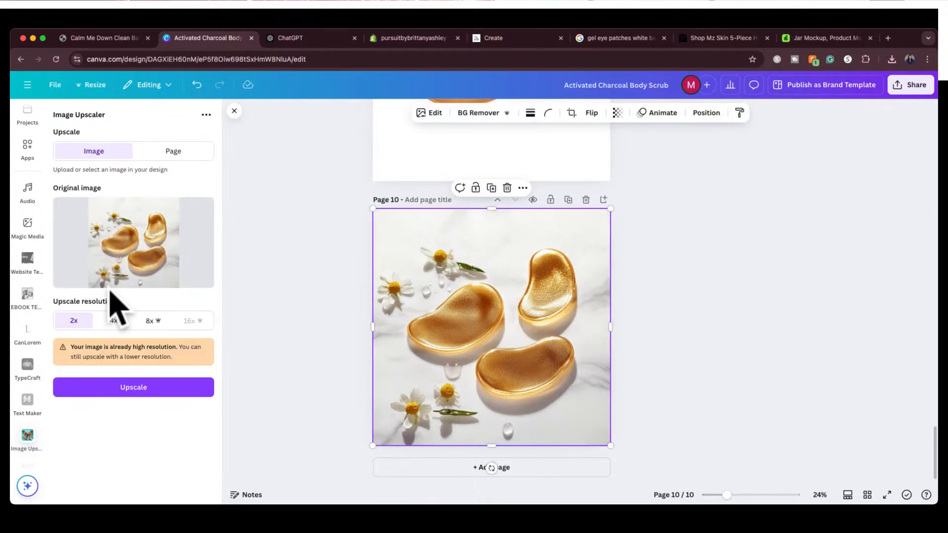
{"action": "left_click", "coordinate": [101, 390]}
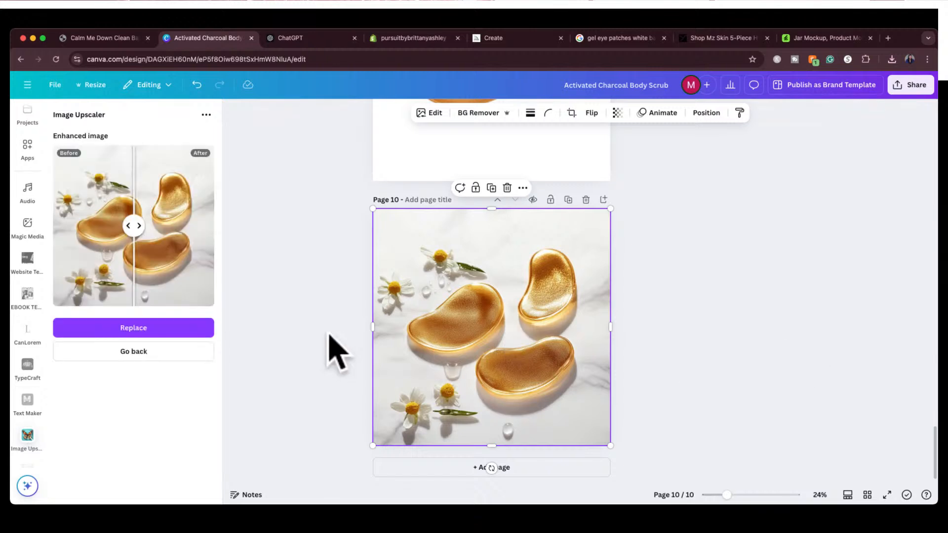
{"action": "left_click", "coordinate": [200, 332]}
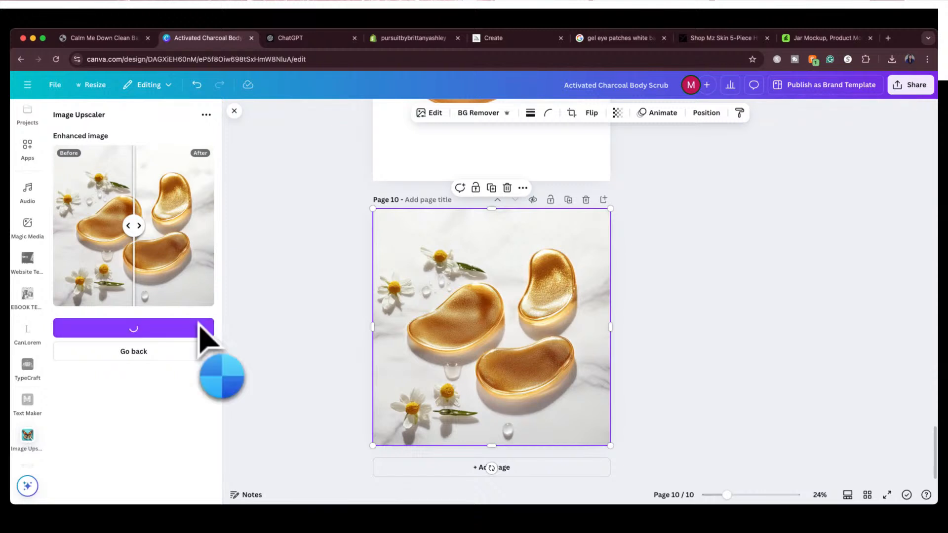
Duplicate page 10 and open the image on page 10 in Magic Eraser with the brush size set to 27
{"action": "left_click", "coordinate": [568, 199]}
{"action": "scroll", "coordinate": [540, 260], "scroll_direction": "up", "scroll_amount": 5}
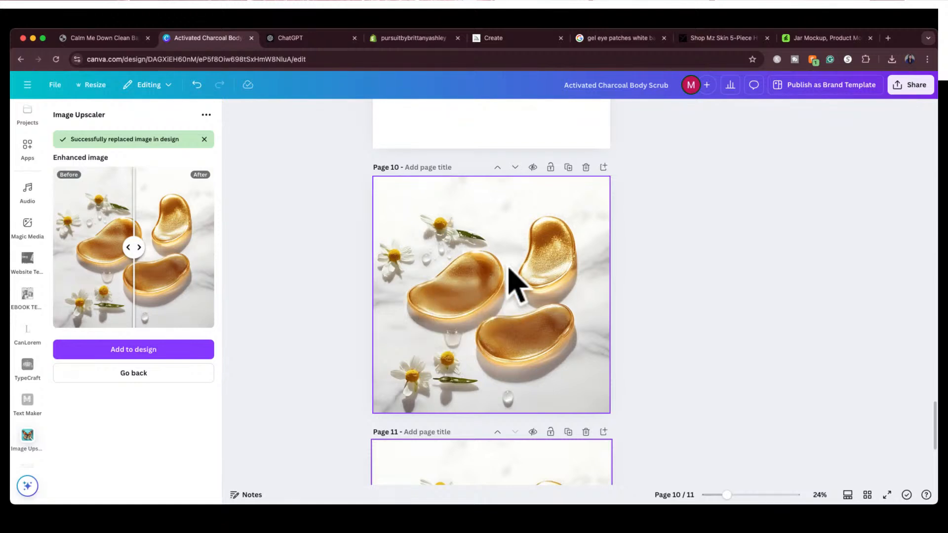
{"action": "left_click", "coordinate": [425, 302]}
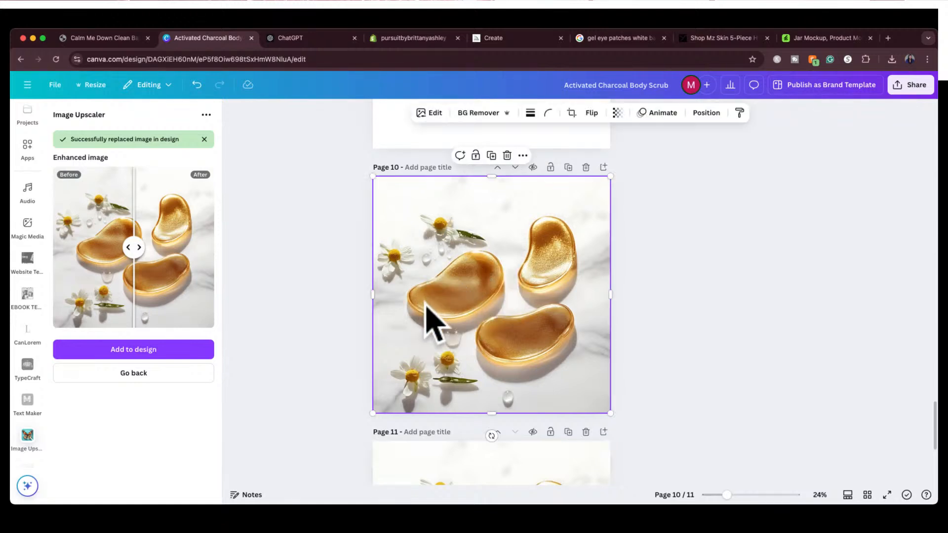
{"action": "left_click", "coordinate": [434, 112]}
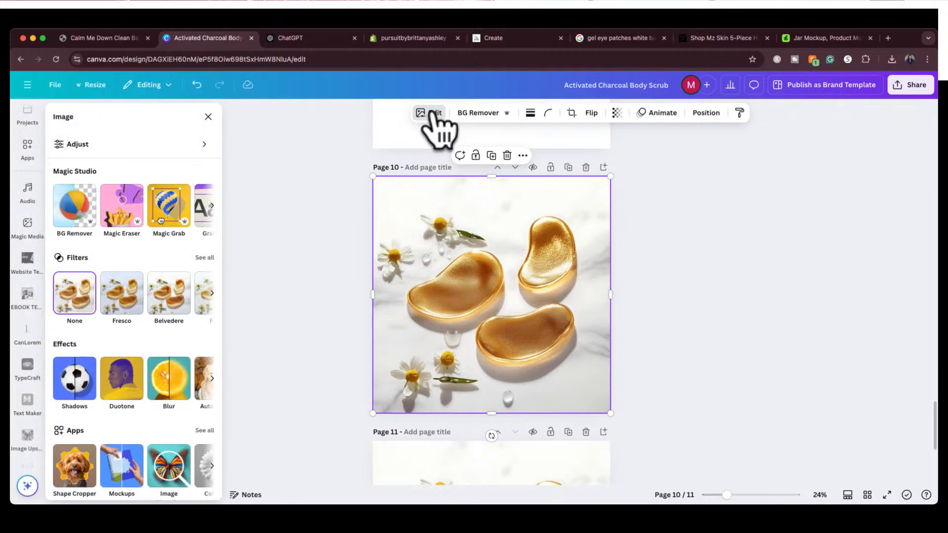
{"action": "left_click", "coordinate": [121, 212]}
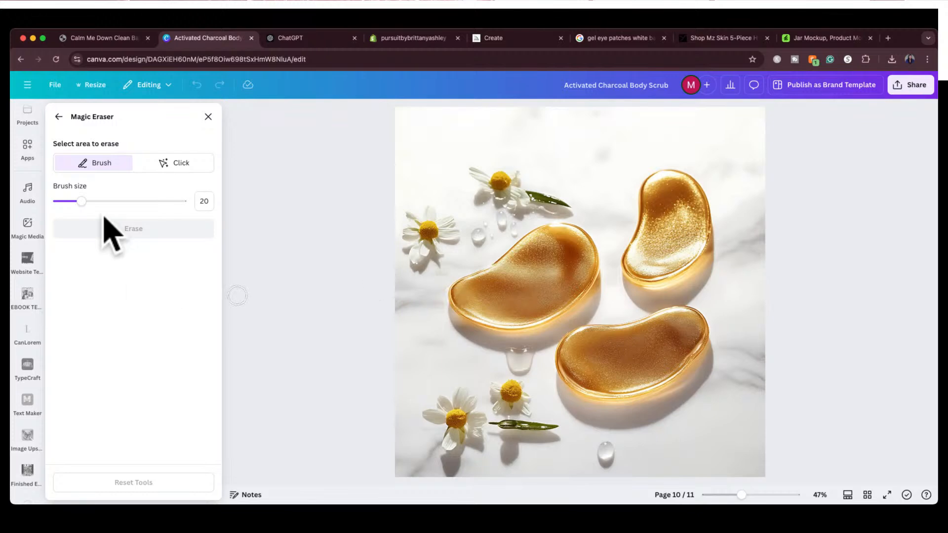
{"action": "left_click_drag", "start_coordinate": [82, 201], "coordinate": [91, 200]}
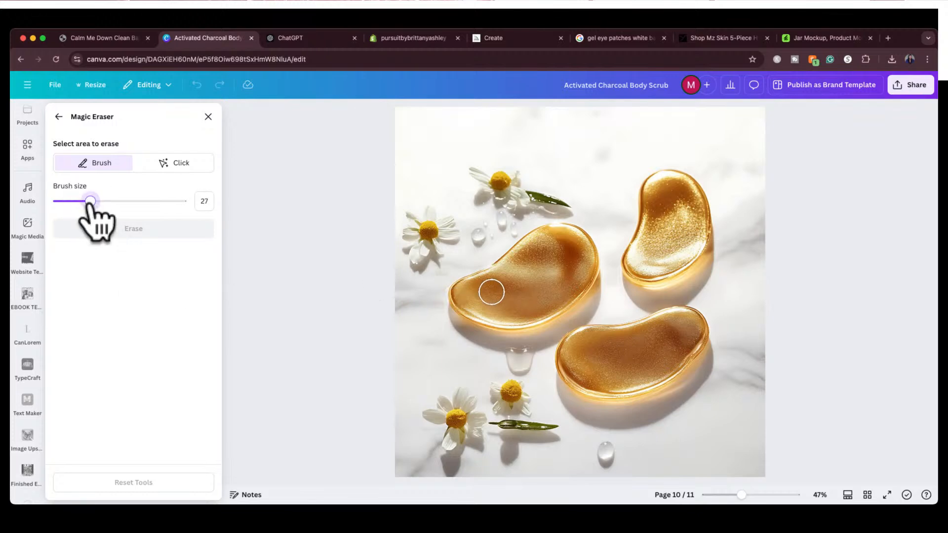
{"action": "left_click", "coordinate": [176, 164]}
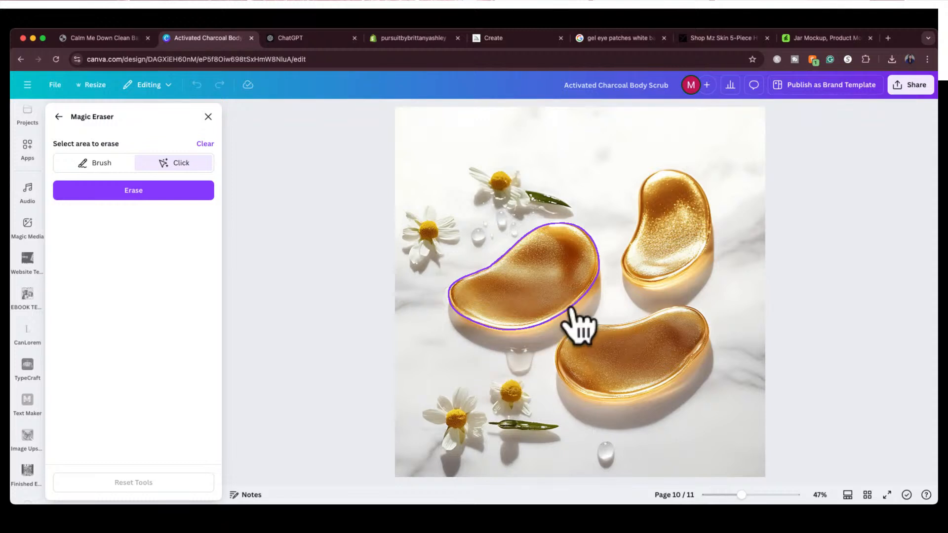
{"action": "left_click", "coordinate": [96, 165]}
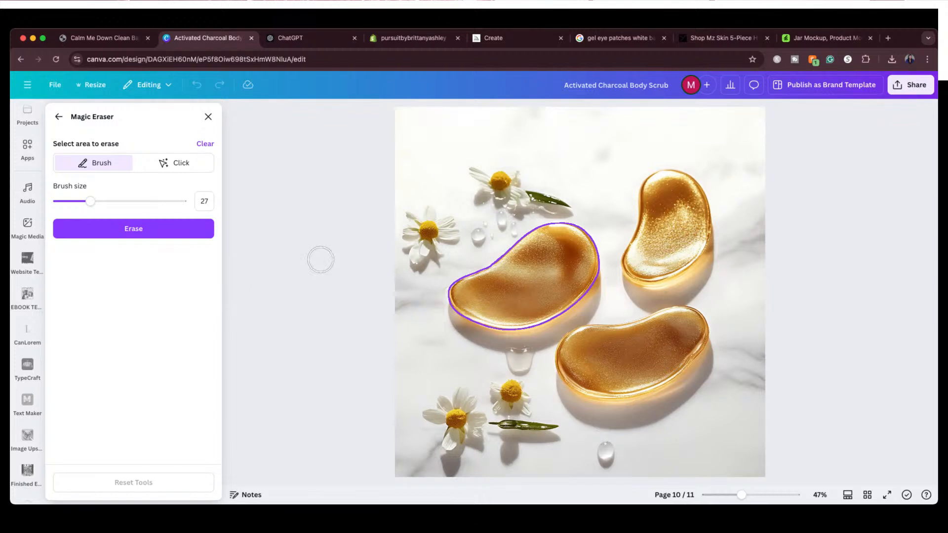
{"action": "left_click", "coordinate": [205, 144]}
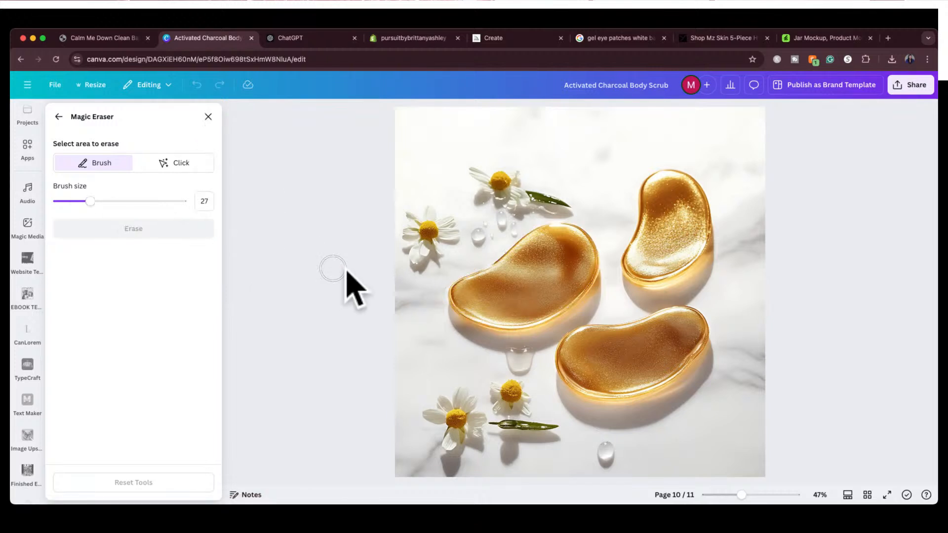
Brush over and erase the left gel patch with the droplet below it, and erase the leftover shadow beside the lower patch
{"action": "mouse_move", "coordinate": [434, 295]}
{"action": "left_mouse_down"}
{"action": "mouse_move", "coordinate": [465, 302]}
{"action": "mouse_move", "coordinate": [474, 352]}
{"action": "mouse_move", "coordinate": [526, 337]}
{"action": "mouse_move", "coordinate": [510, 361]}
{"action": "mouse_move", "coordinate": [520, 364]}
{"action": "mouse_move", "coordinate": [528, 338]}
{"action": "mouse_move", "coordinate": [583, 310]}
{"action": "mouse_move", "coordinate": [593, 266]}
{"action": "mouse_move", "coordinate": [578, 235]}
{"action": "mouse_move", "coordinate": [545, 233]}
{"action": "mouse_move", "coordinate": [446, 290]}
{"action": "mouse_move", "coordinate": [503, 303]}
{"action": "mouse_move", "coordinate": [486, 327]}
{"action": "mouse_move", "coordinate": [480, 314]}
{"action": "mouse_move", "coordinate": [503, 322]}
{"action": "mouse_move", "coordinate": [508, 308]}
{"action": "mouse_move", "coordinate": [531, 309]}
{"action": "mouse_move", "coordinate": [528, 320]}
{"action": "mouse_move", "coordinate": [550, 294]}
{"action": "mouse_move", "coordinate": [569, 292]}
{"action": "mouse_move", "coordinate": [576, 244]}
{"action": "mouse_move", "coordinate": [562, 259]}
{"action": "mouse_move", "coordinate": [545, 252]}
{"action": "mouse_move", "coordinate": [534, 288]}
{"action": "mouse_move", "coordinate": [509, 283]}
{"action": "mouse_move", "coordinate": [556, 281]}
{"action": "mouse_move", "coordinate": [513, 341]}
{"action": "left_mouse_up"}
{"action": "left_click", "coordinate": [165, 232]}
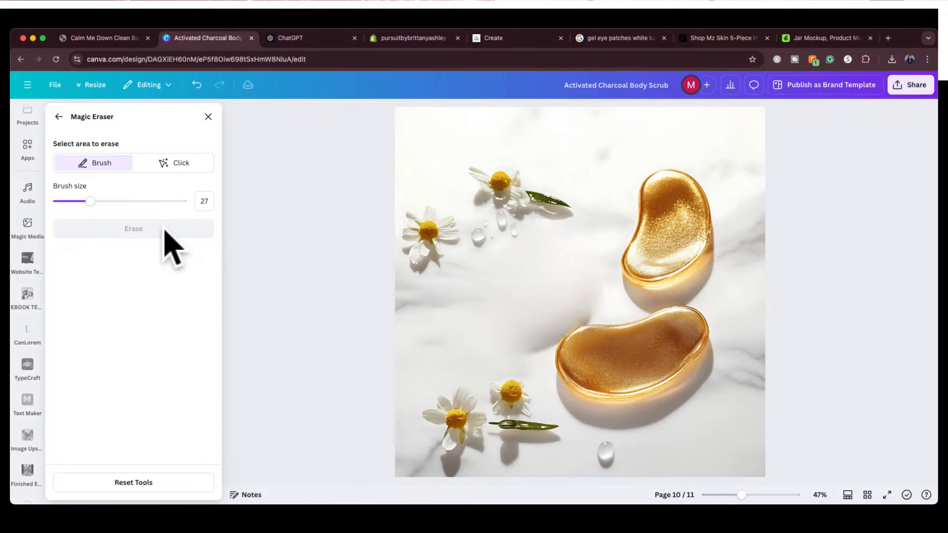
{"action": "scroll", "coordinate": [339, 280], "scroll_direction": "down", "scroll_amount": 2}
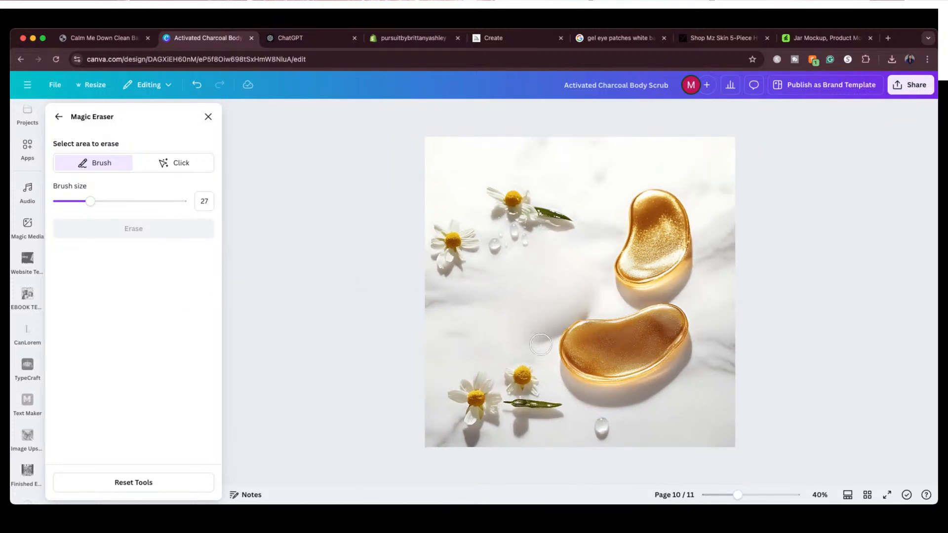
{"action": "scroll", "coordinate": [540, 344], "scroll_direction": "up", "scroll_amount": 5}
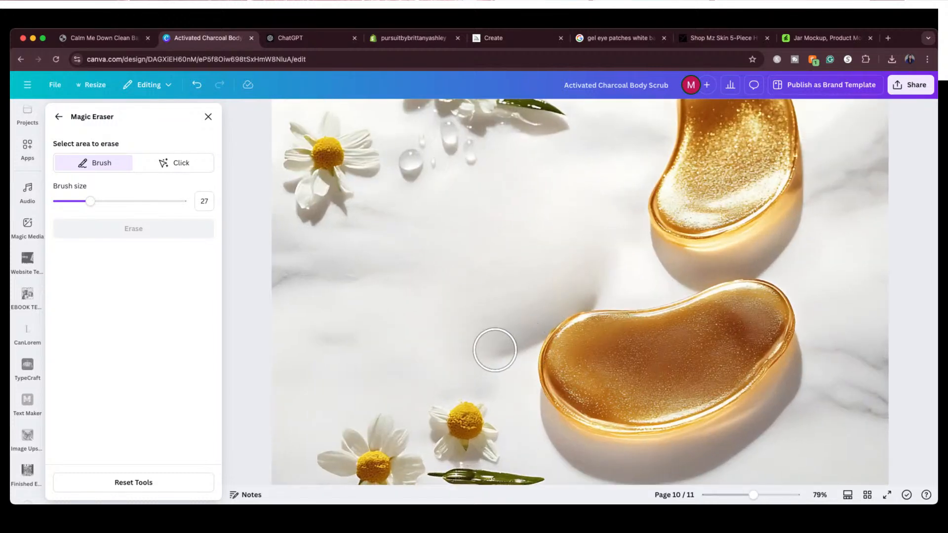
{"action": "mouse_move", "coordinate": [514, 319]}
{"action": "left_mouse_down"}
{"action": "mouse_move", "coordinate": [514, 375]}
{"action": "mouse_move", "coordinate": [527, 322]}
{"action": "mouse_move", "coordinate": [555, 298]}
{"action": "mouse_move", "coordinate": [602, 285]}
{"action": "mouse_move", "coordinate": [604, 272]}
{"action": "mouse_move", "coordinate": [554, 255]}
{"action": "mouse_move", "coordinate": [521, 271]}
{"action": "mouse_move", "coordinate": [497, 315]}
{"action": "left_mouse_up"}
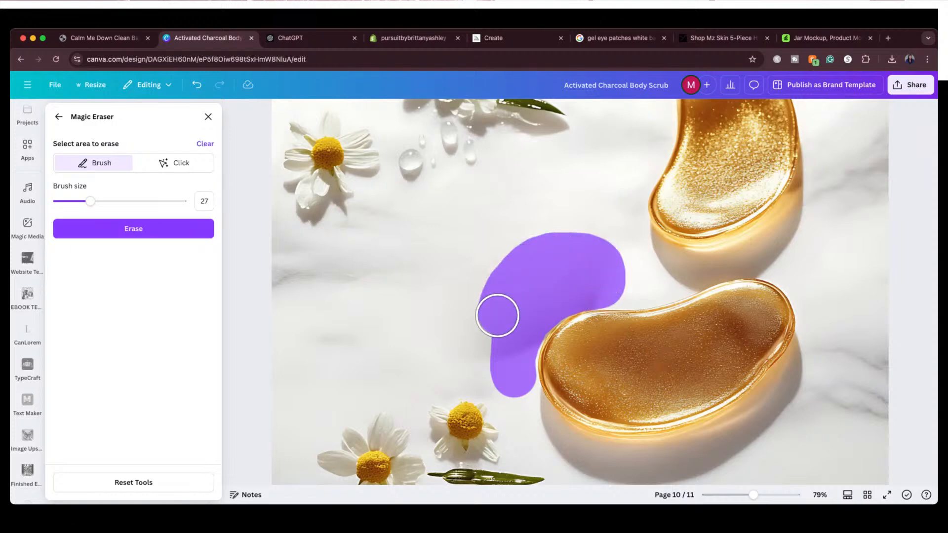
{"action": "left_click", "coordinate": [123, 224]}
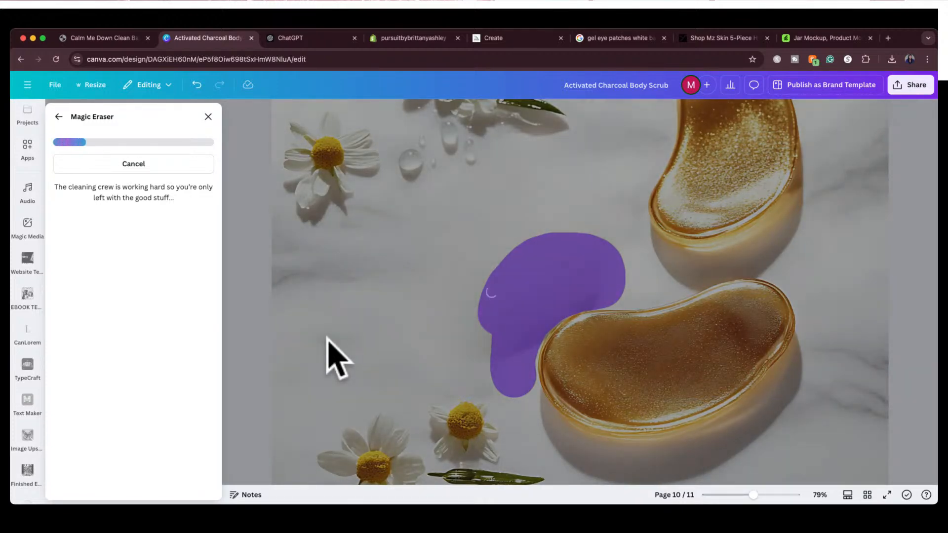
{"action": "scroll", "coordinate": [337, 359], "scroll_direction": "down", "scroll_amount": 10}
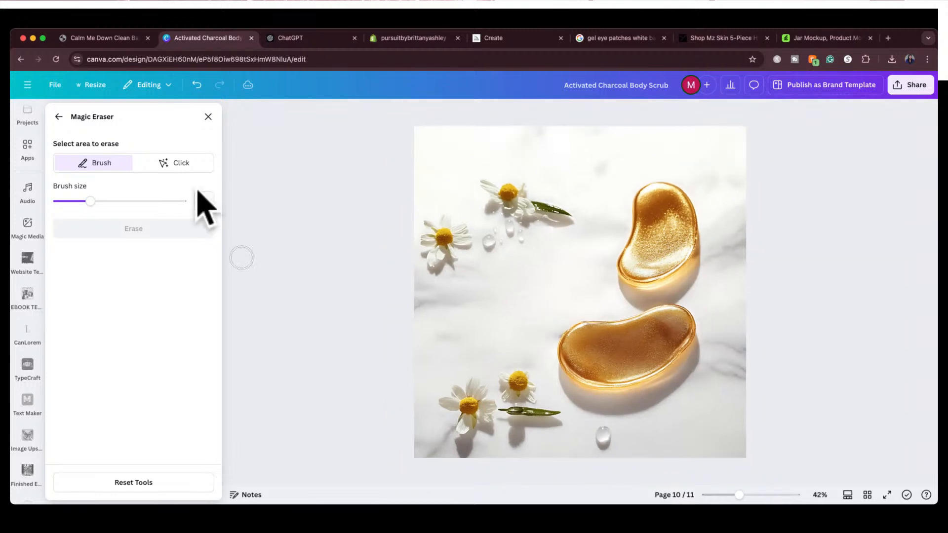
Leave Magic Eraser and use Magic Grab on the page 10 image to separate the leftmost upper daisy as its own element
{"action": "left_click", "coordinate": [58, 116]}
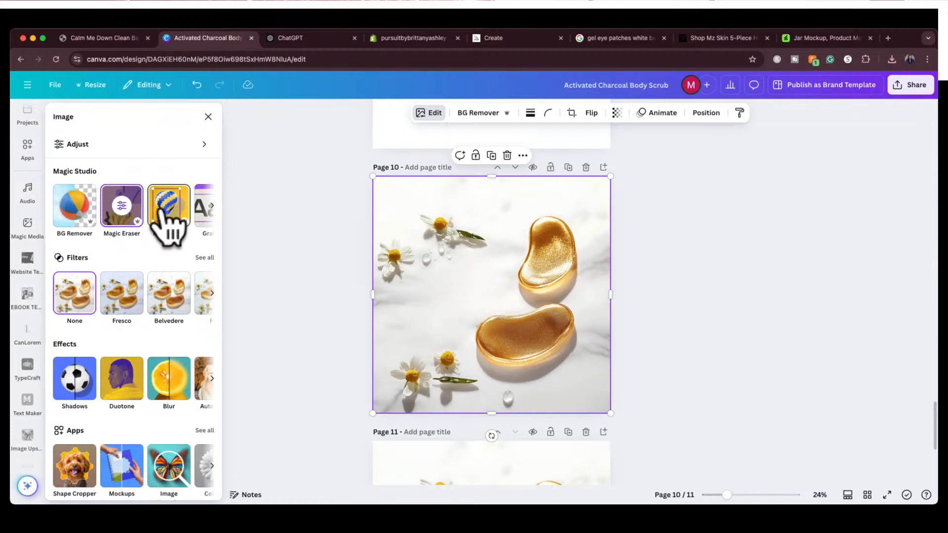
{"action": "left_click", "coordinate": [167, 207]}
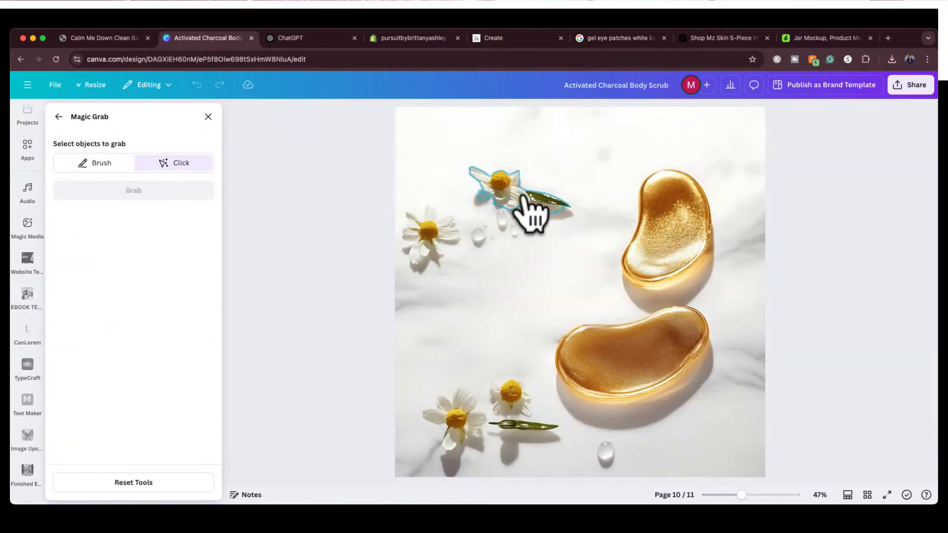
{"action": "left_click", "coordinate": [424, 230]}
{"action": "left_click", "coordinate": [178, 193]}
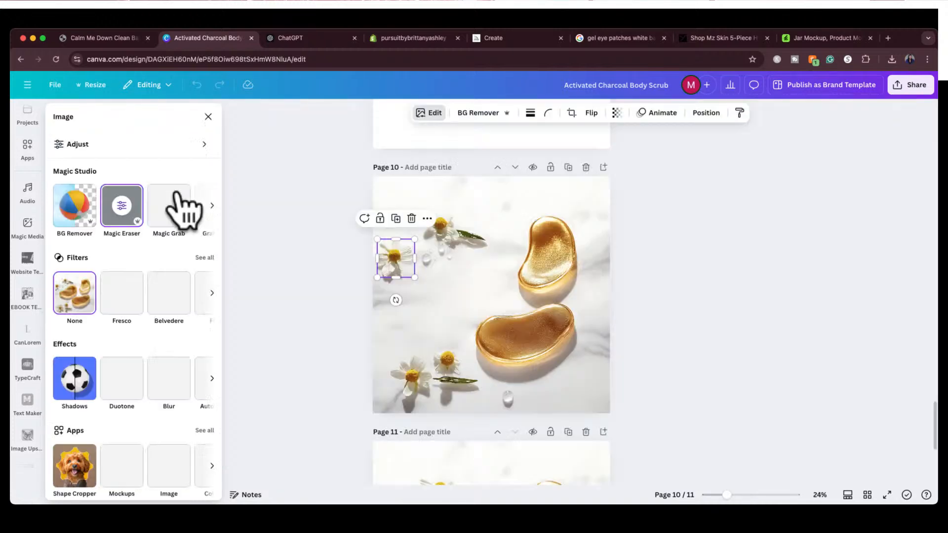
Duplicate the grabbed daisy twice, placing one copy below the original and the other beside it in the gap left of the gel patches
{"action": "left_click", "coordinate": [397, 219]}
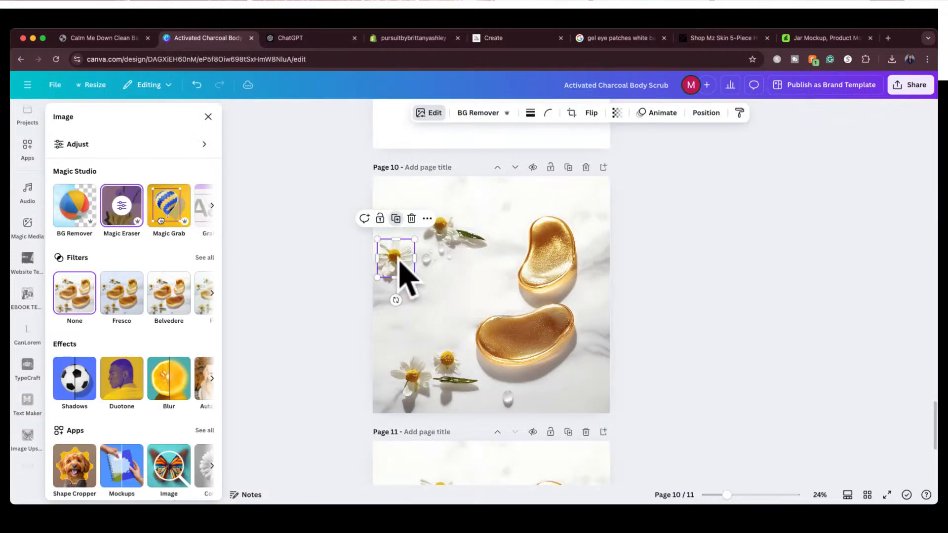
{"action": "left_click_drag", "start_coordinate": [395, 264], "coordinate": [422, 284]}
{"action": "left_click_drag", "start_coordinate": [430, 294], "coordinate": [408, 305]}
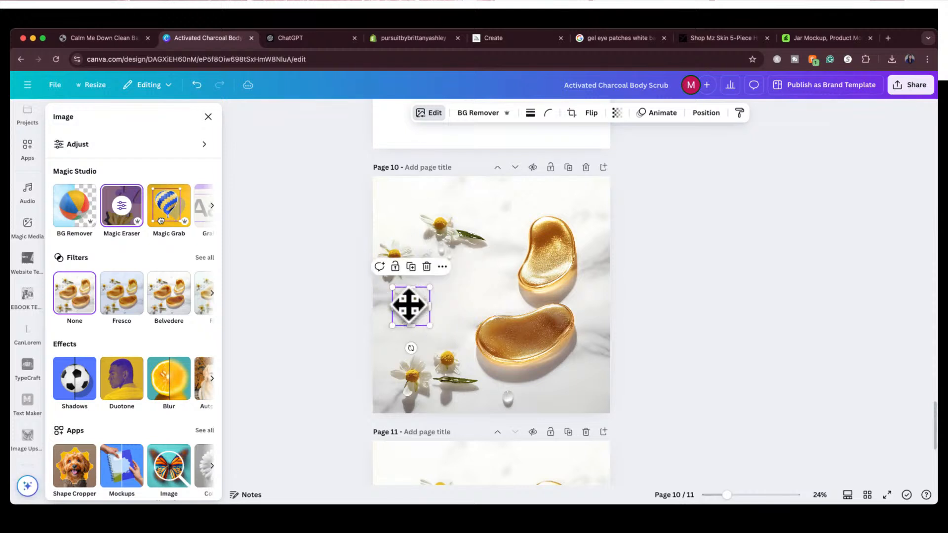
{"action": "left_click", "coordinate": [411, 269]}
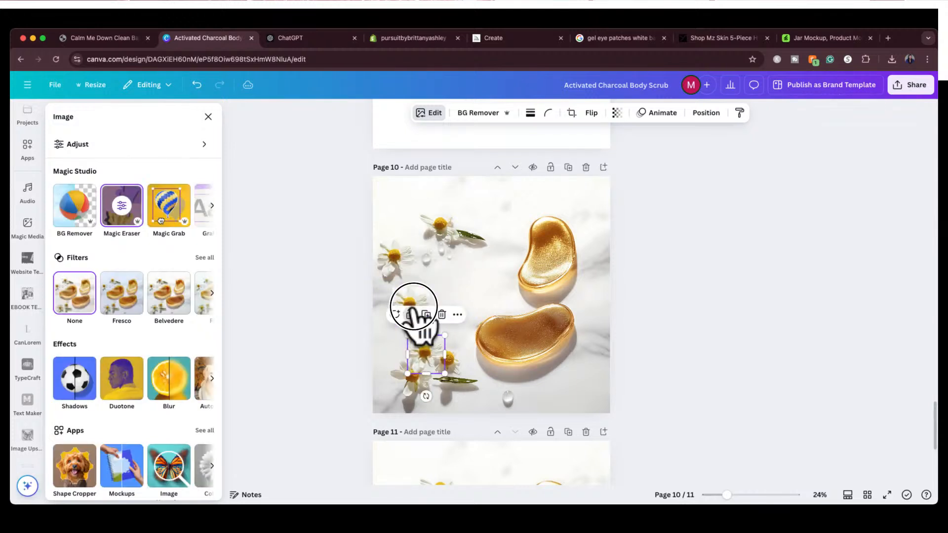
{"action": "left_click_drag", "start_coordinate": [432, 368], "coordinate": [463, 285]}
Try a third daisy copy just above the lower flower cluster, and delete it again
{"action": "left_click", "coordinate": [461, 244]}
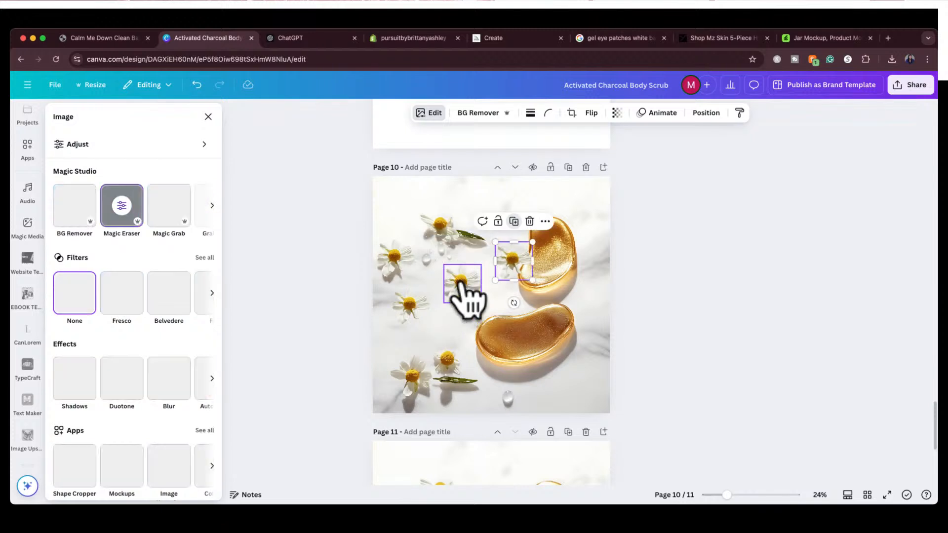
{"action": "left_click_drag", "start_coordinate": [514, 273], "coordinate": [446, 332]}
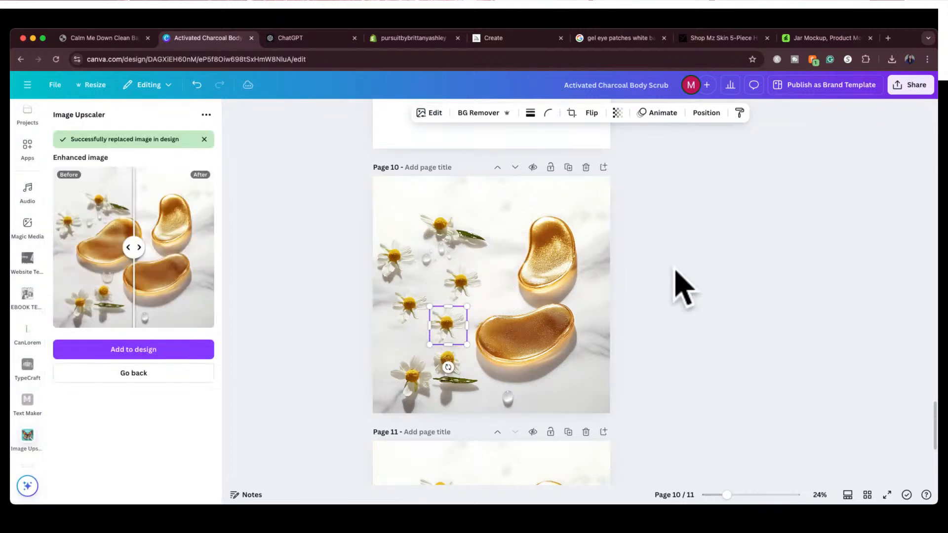
{"action": "left_click", "coordinate": [683, 288]}
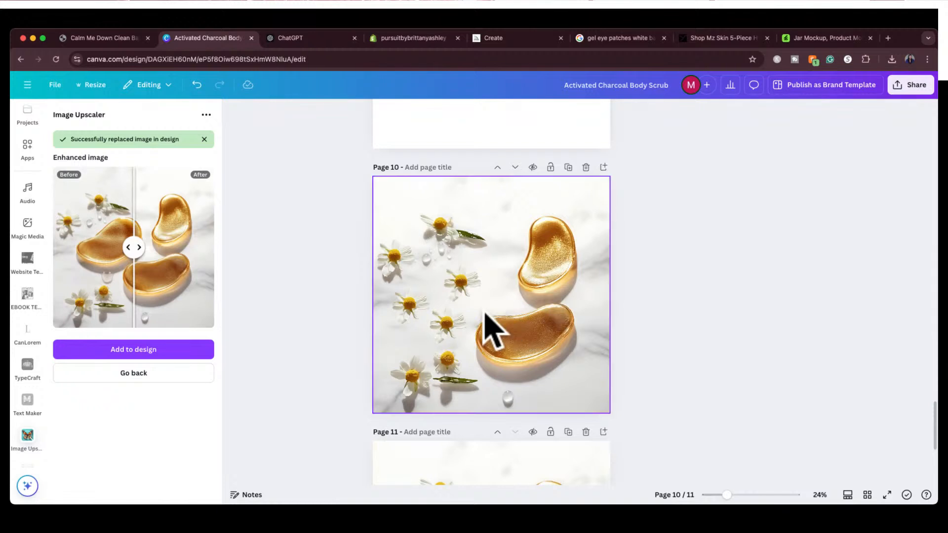
{"action": "left_click", "coordinate": [453, 331]}
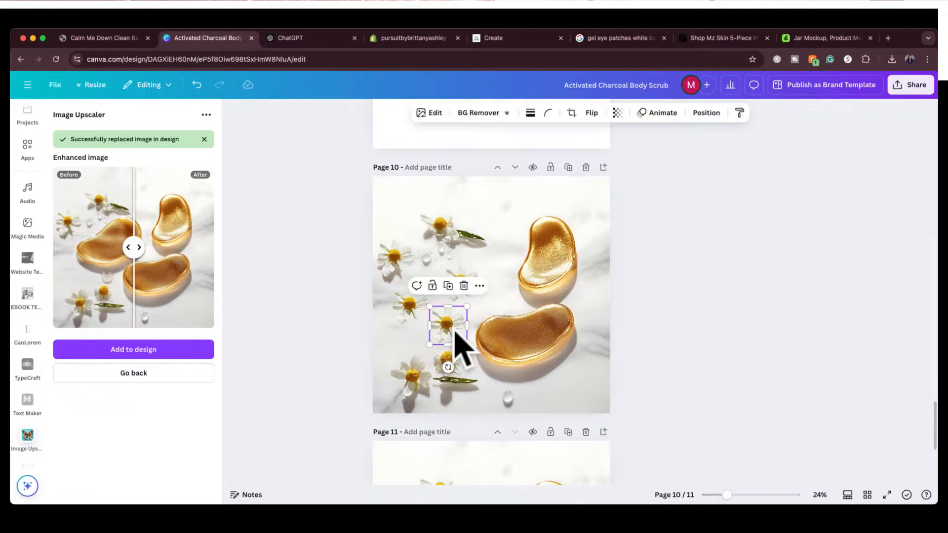
{"action": "key", "text": "Delete"}
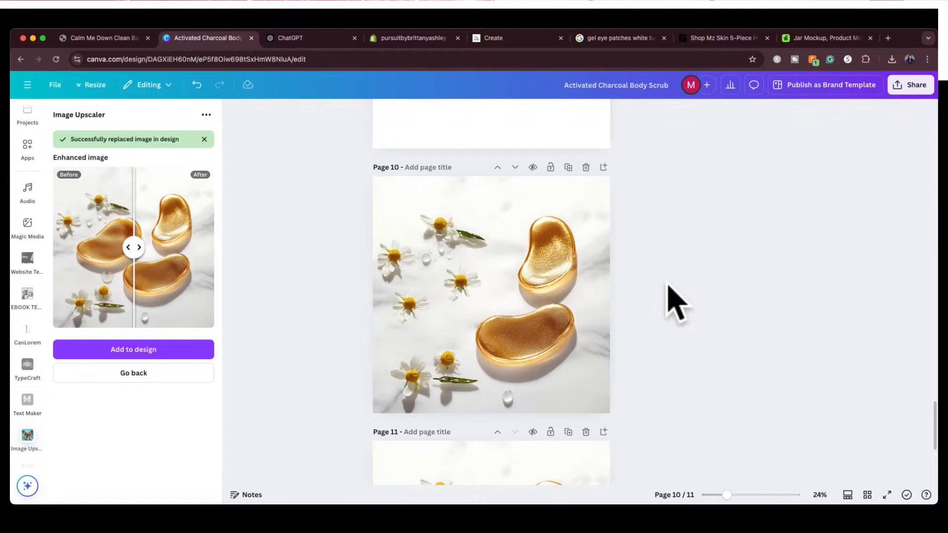
{"action": "scroll", "coordinate": [669, 286], "scroll_direction": "up", "scroll_amount": 1}
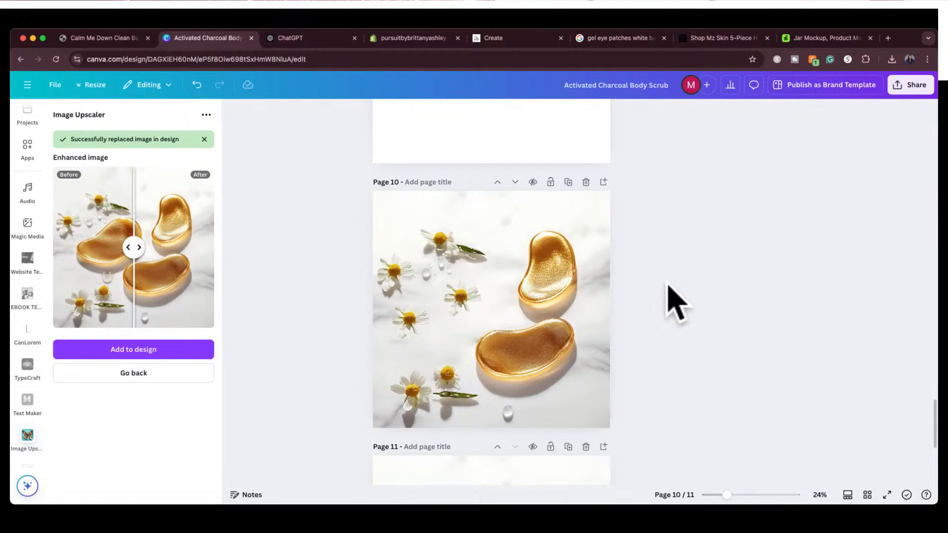
{"action": "scroll", "coordinate": [669, 286], "scroll_direction": "down", "scroll_amount": 1}
{"action": "scroll", "coordinate": [667, 286], "scroll_direction": "up", "scroll_amount": 1}
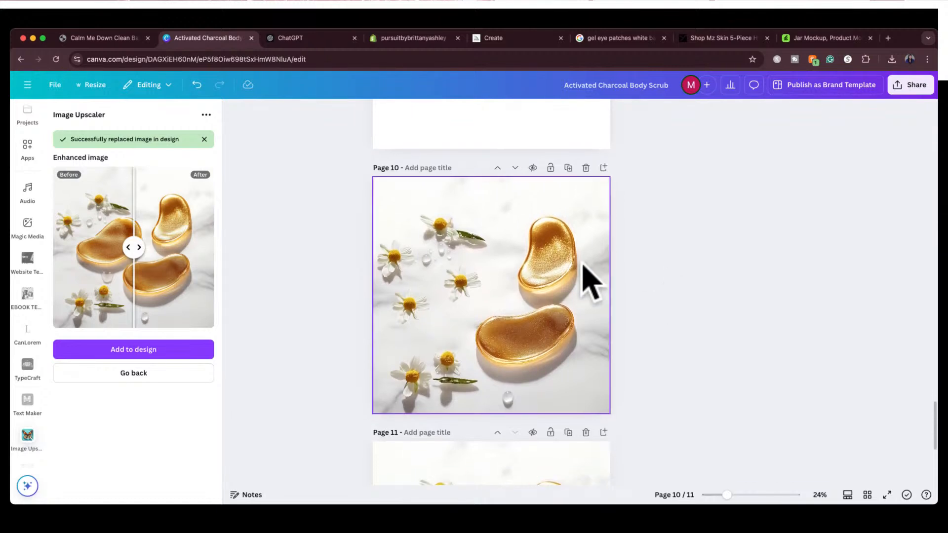
Download only the current page, page 10, as a PNG at size 1
{"action": "left_click", "coordinate": [909, 87]}
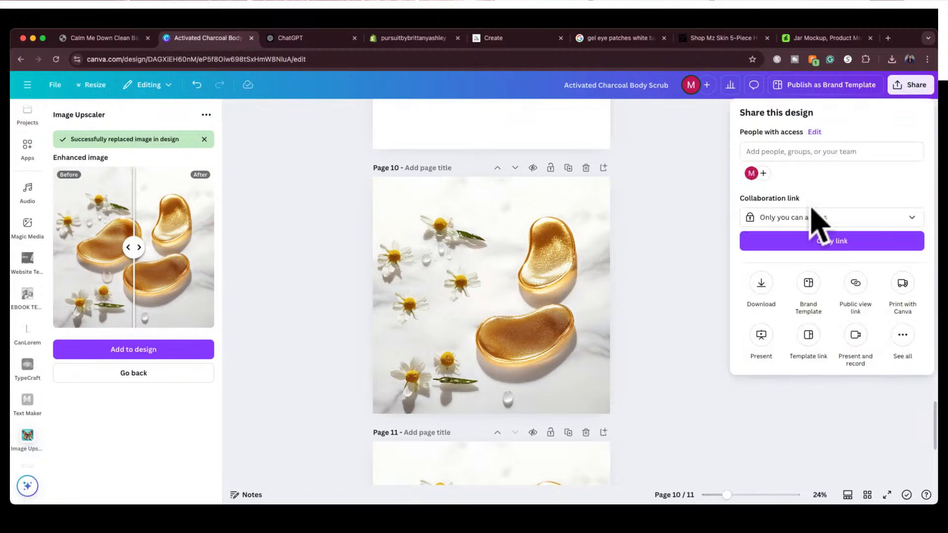
{"action": "left_click", "coordinate": [761, 284]}
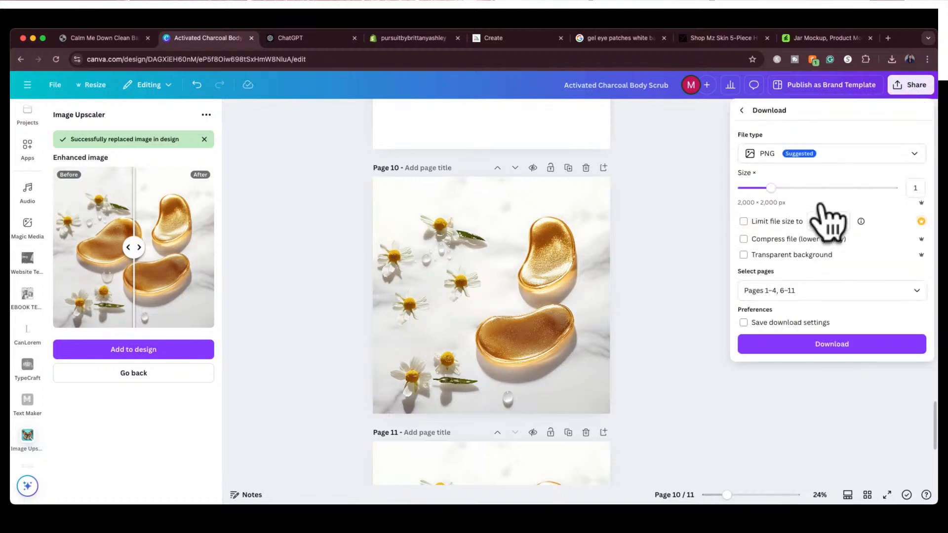
{"action": "left_click", "coordinate": [837, 290]}
{"action": "left_click", "coordinate": [917, 318]}
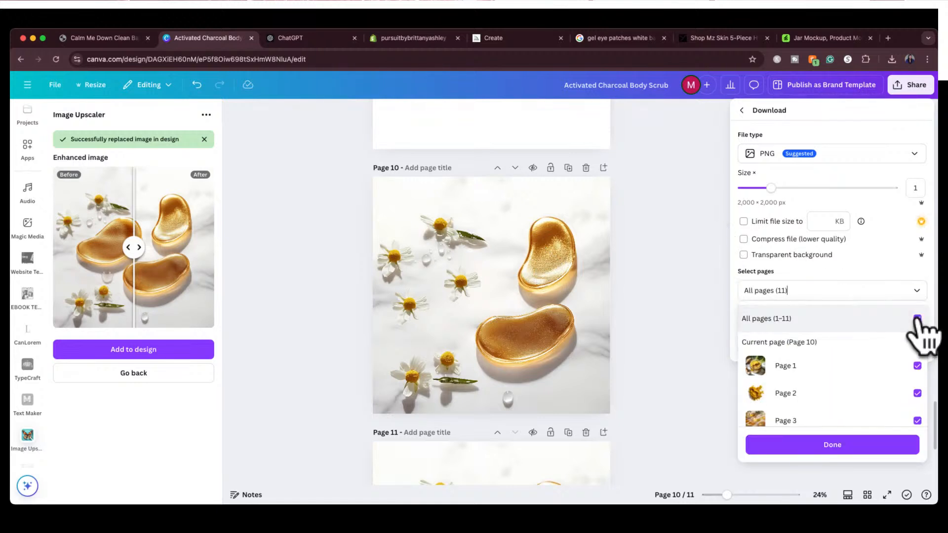
{"action": "left_click", "coordinate": [917, 319]}
{"action": "left_click", "coordinate": [917, 342]}
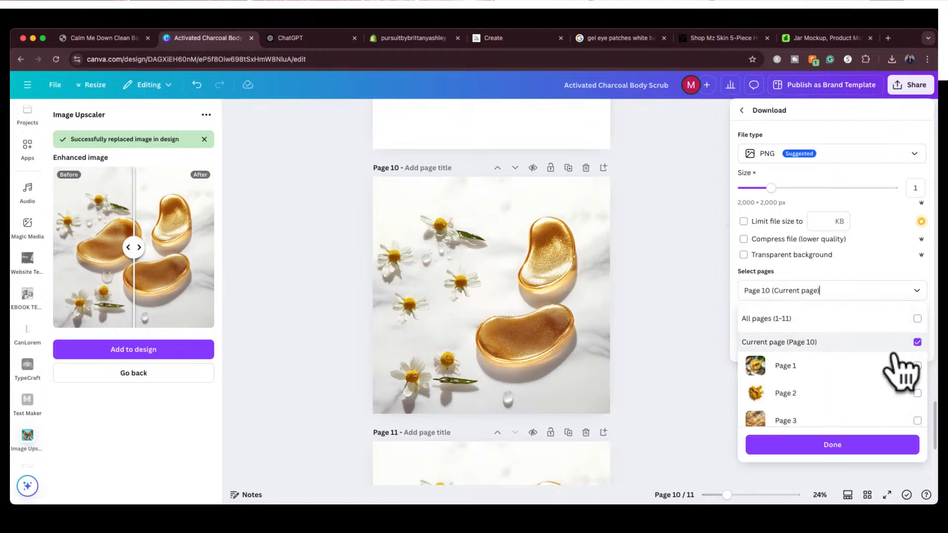
{"action": "left_click", "coordinate": [838, 443]}
{"action": "left_click", "coordinate": [841, 348]}
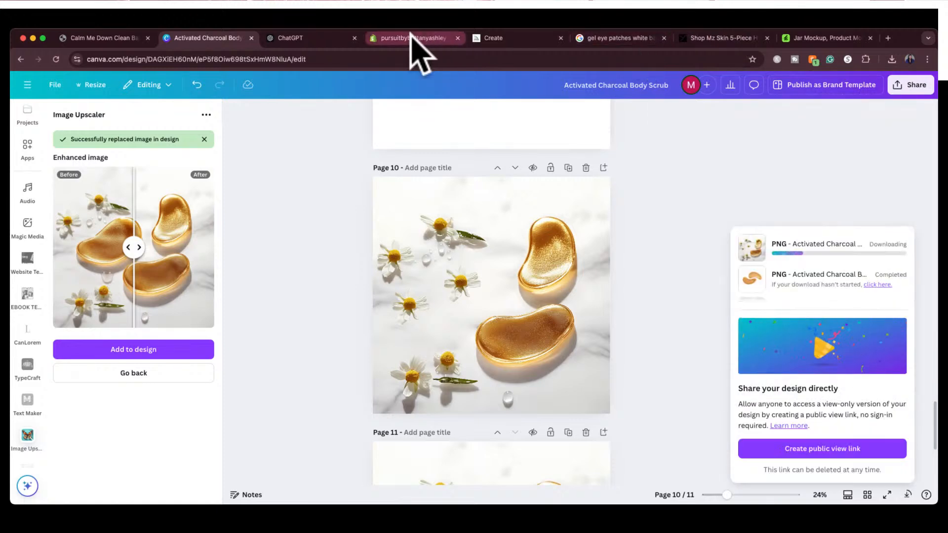
Switch to Shopify, add the two downloaded gel patch images to the product media and make the daisy image the first one
{"action": "left_click", "coordinate": [413, 39]}
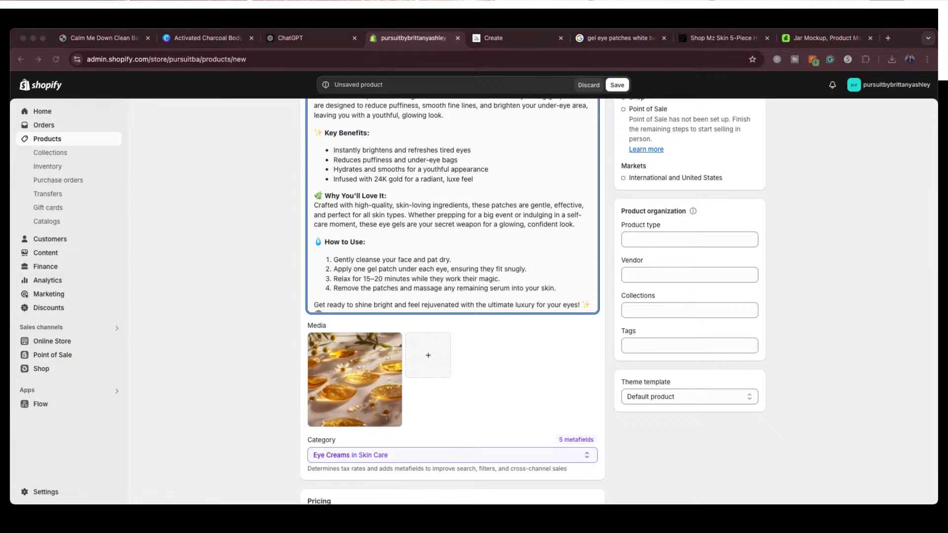
{"action": "left_click_drag", "start_coordinate": [691, 346], "coordinate": [514, 371]}
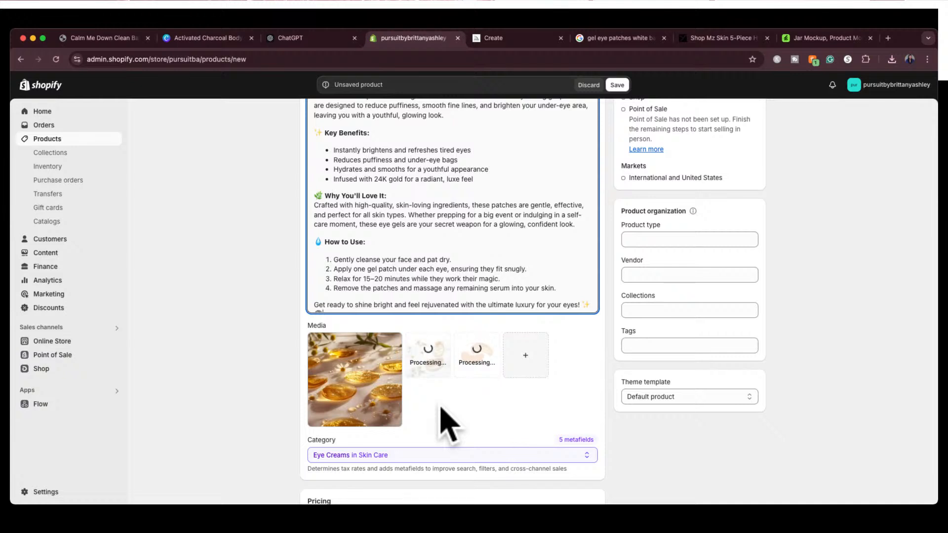
{"action": "left_click_drag", "start_coordinate": [422, 354], "coordinate": [339, 380]}
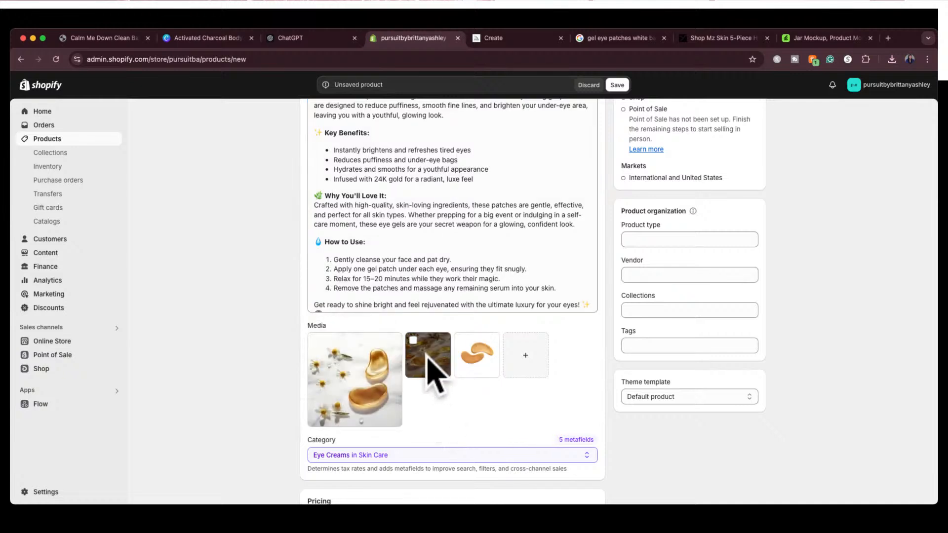
Set the product's inventory quantity at the shop location to 10
{"action": "scroll", "coordinate": [532, 392], "scroll_direction": "down", "scroll_amount": 1}
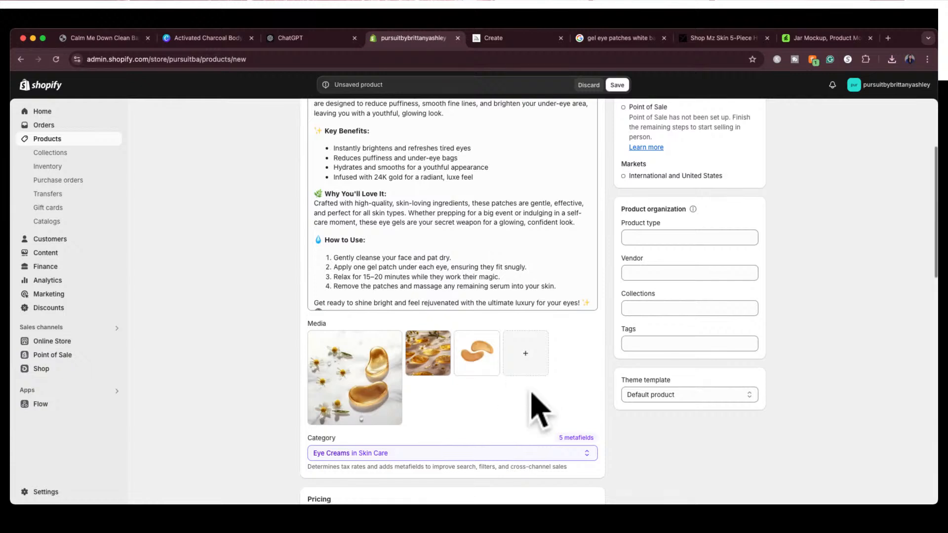
{"action": "scroll", "coordinate": [532, 397], "scroll_direction": "down", "scroll_amount": 3}
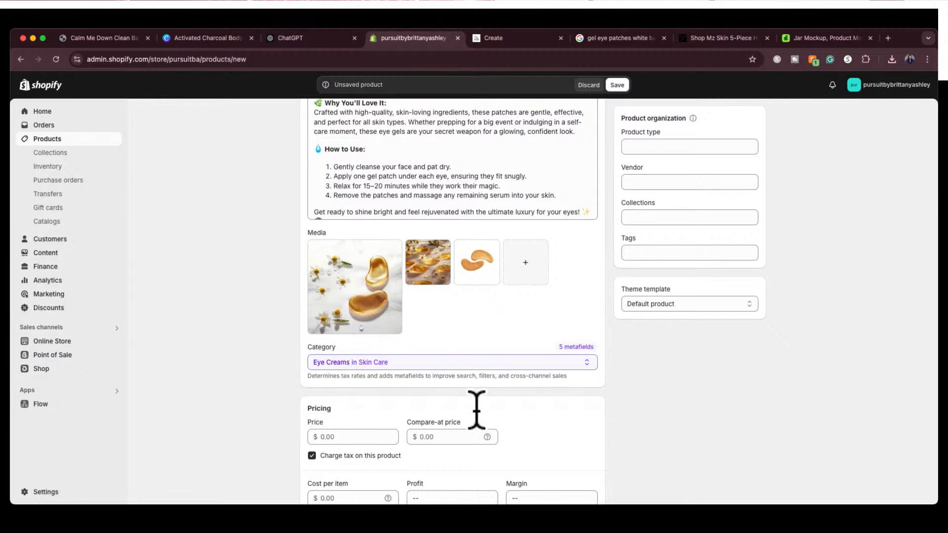
{"action": "scroll", "coordinate": [476, 402], "scroll_direction": "down", "scroll_amount": 3}
{"action": "scroll", "coordinate": [484, 430], "scroll_direction": "down", "scroll_amount": 1}
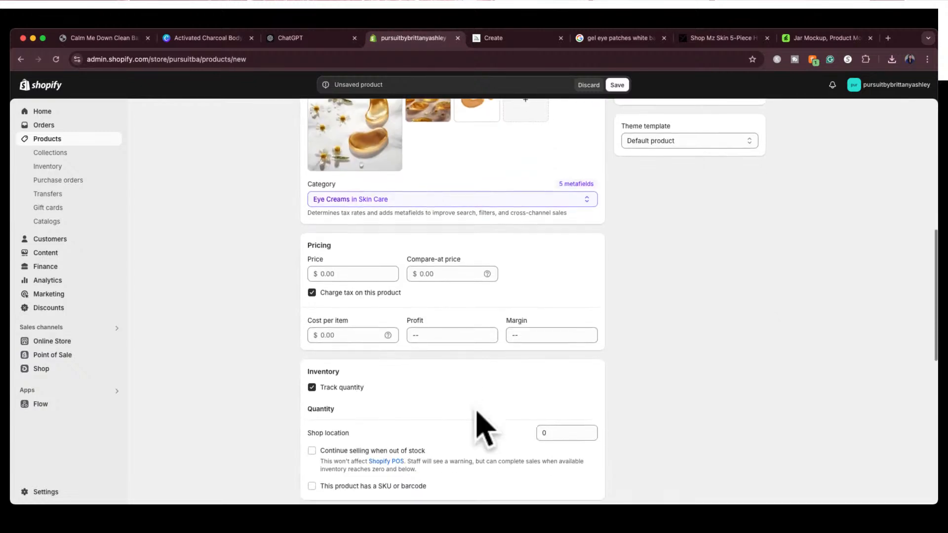
{"action": "scroll", "coordinate": [477, 419], "scroll_direction": "down", "scroll_amount": 2}
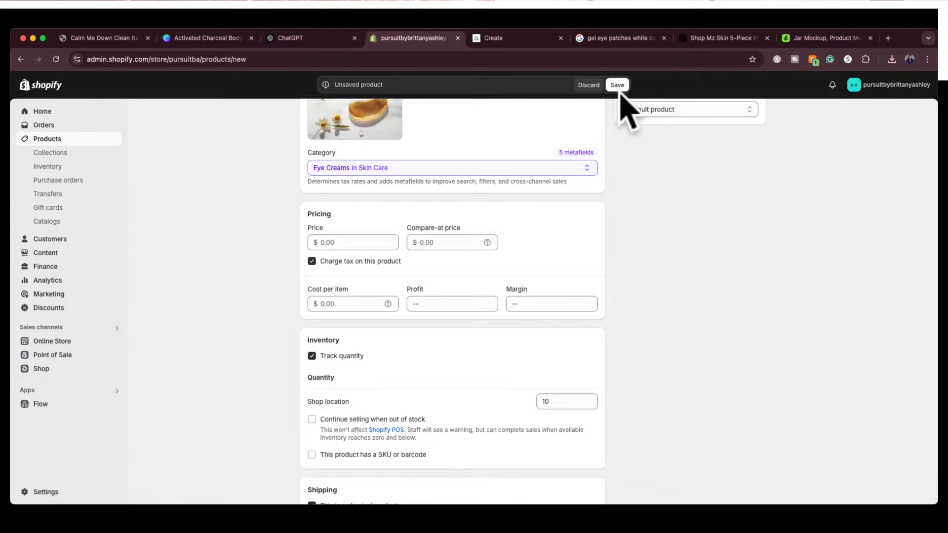
Check the remaining product details, save the Golden Glow Eye Gels product and return to the product list
{"action": "scroll", "coordinate": [621, 252], "scroll_direction": "down", "scroll_amount": 5}
{"action": "scroll", "coordinate": [627, 264], "scroll_direction": "down", "scroll_amount": 3}
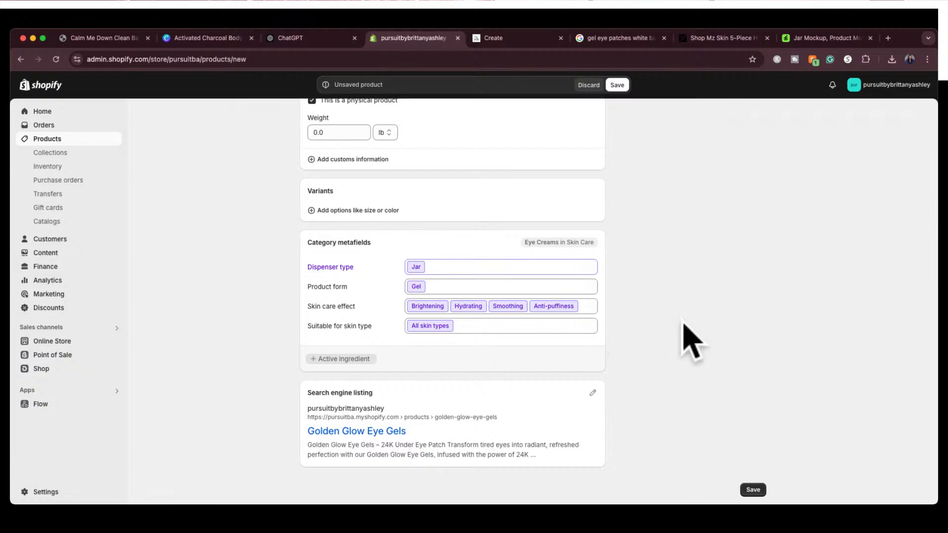
{"action": "scroll", "coordinate": [683, 321], "scroll_direction": "up", "scroll_amount": 20}
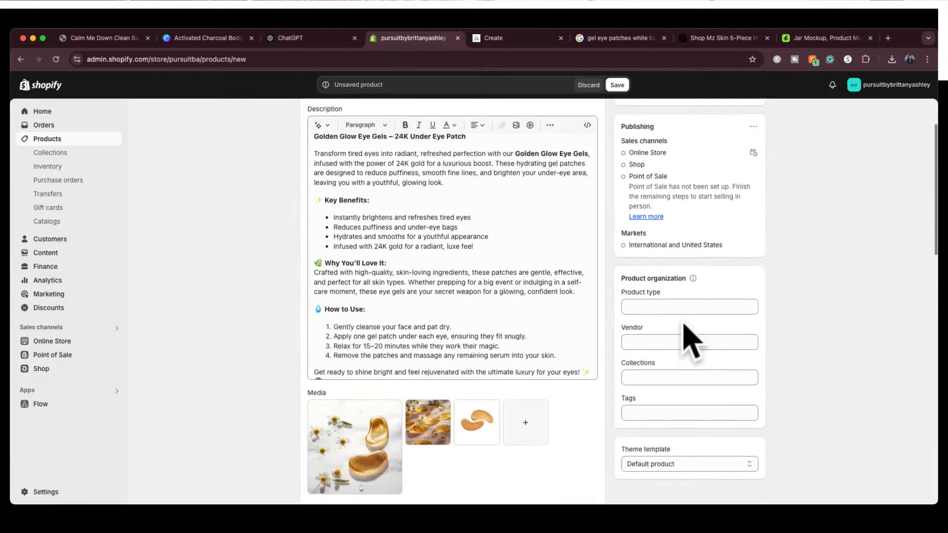
{"action": "left_click", "coordinate": [617, 84]}
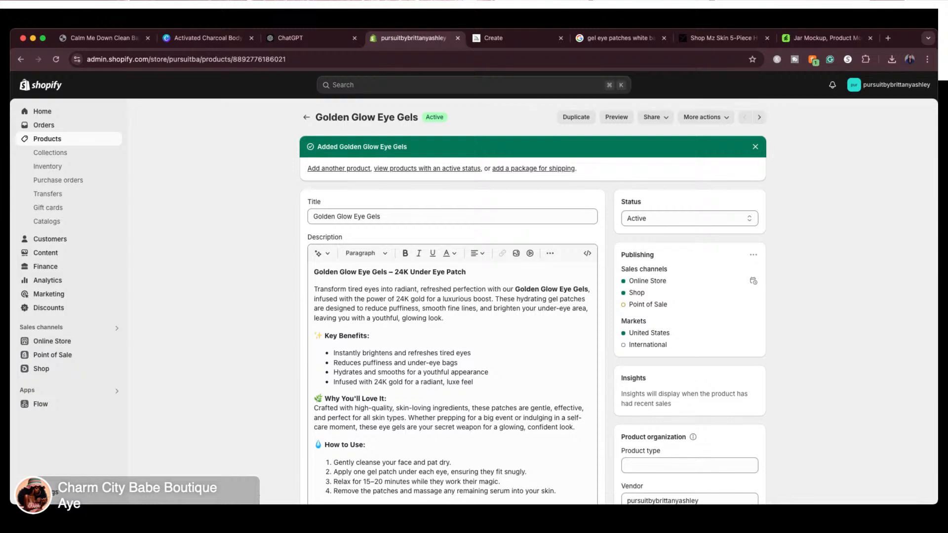
{"action": "left_click", "coordinate": [304, 118]}
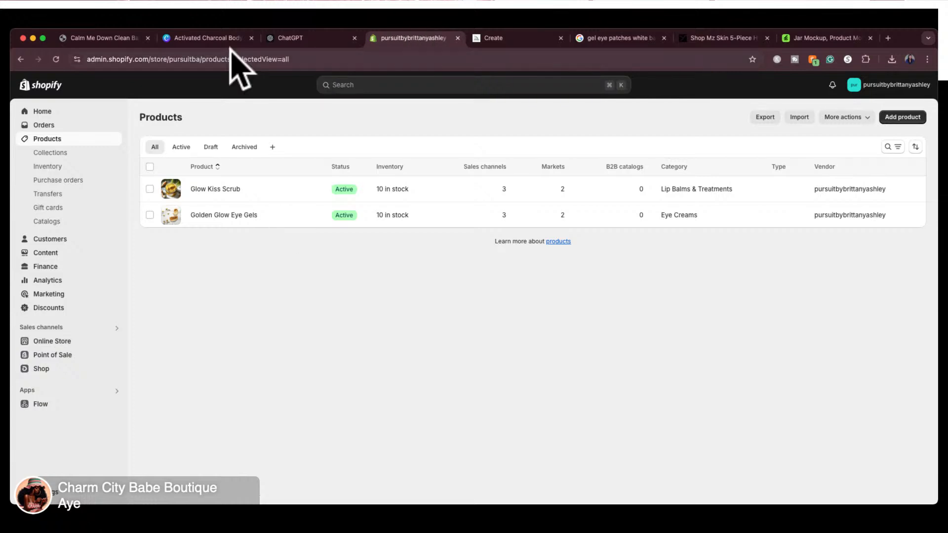
Switch to ChatGPT, find the name suggested for the turmeric soap and select "Golden Glow Bar" for copying
{"action": "left_click", "coordinate": [321, 38]}
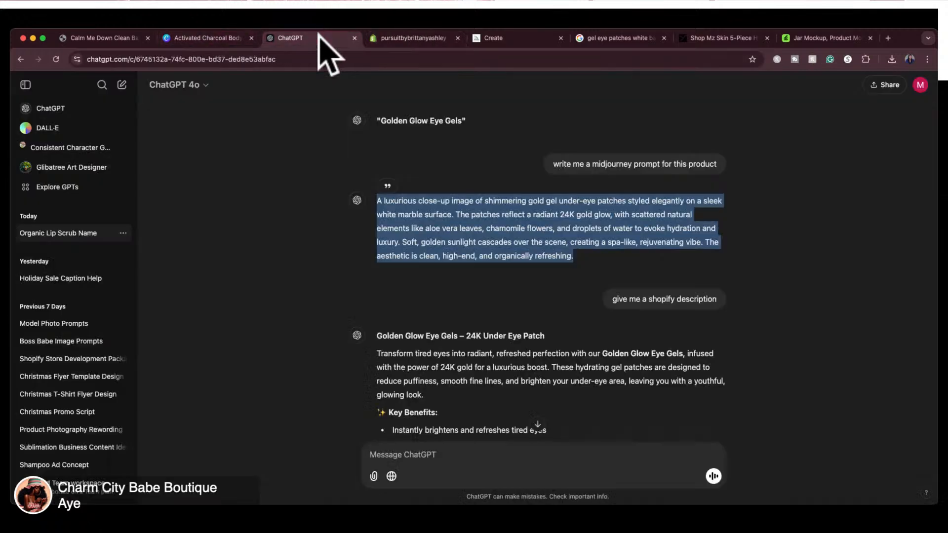
{"action": "scroll", "coordinate": [483, 310], "scroll_direction": "down", "scroll_amount": 5}
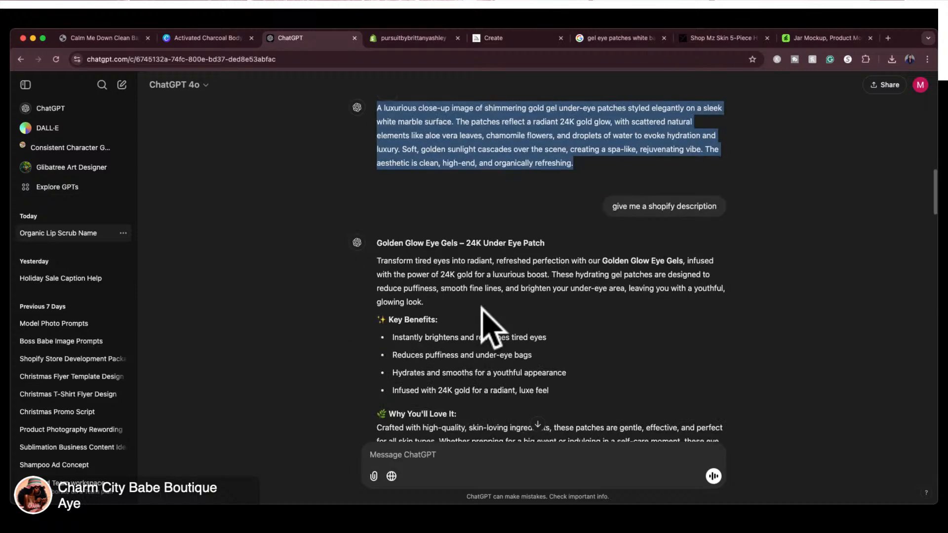
{"action": "scroll", "coordinate": [482, 310], "scroll_direction": "down", "scroll_amount": 4}
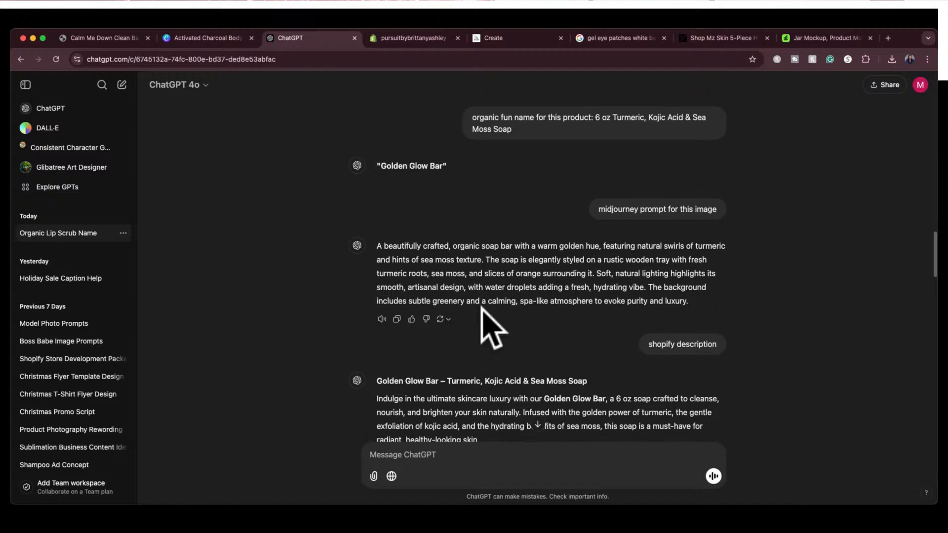
{"action": "scroll", "coordinate": [482, 311], "scroll_direction": "down", "scroll_amount": 1}
{"action": "left_click_drag", "start_coordinate": [380, 156], "coordinate": [440, 154]}
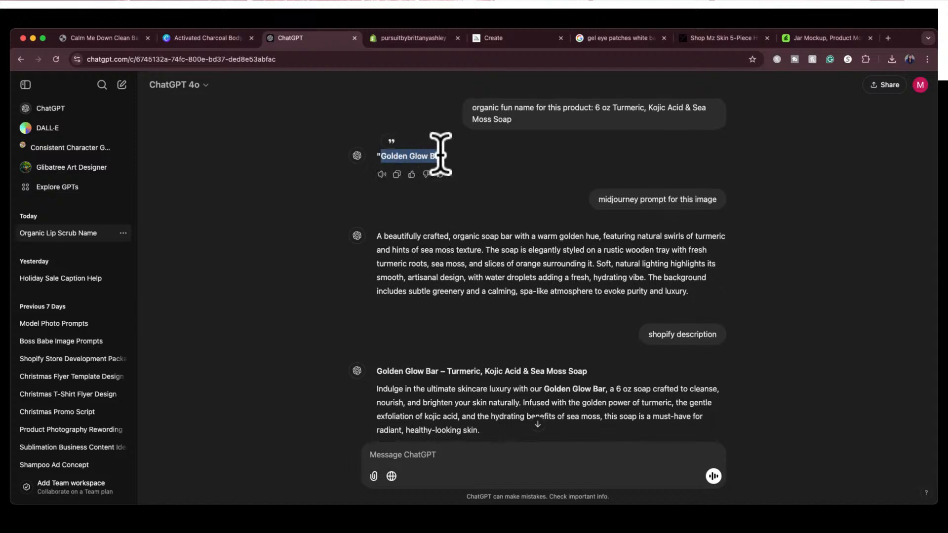
Switch to Shopify, add a new product and paste "Golden Glow Bar" as its title
{"action": "left_click", "coordinate": [437, 38]}
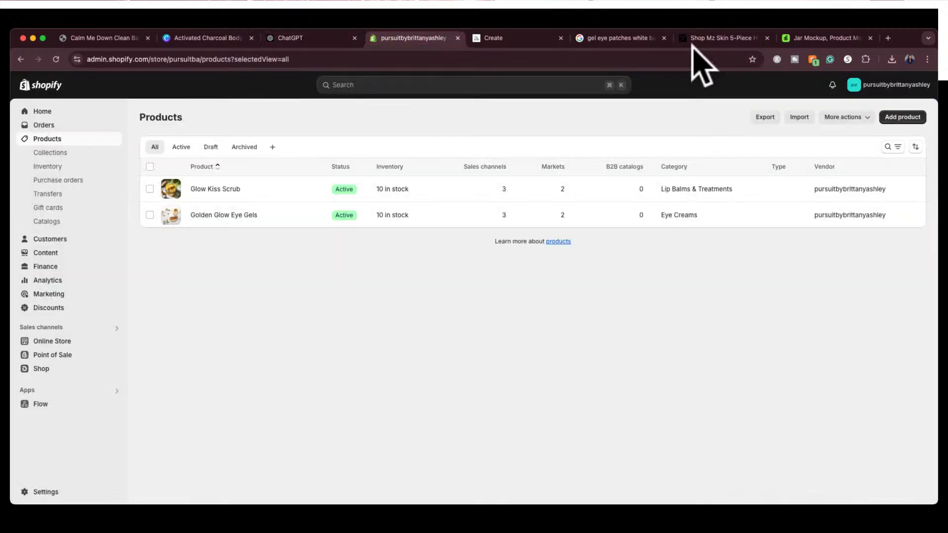
{"action": "left_click", "coordinate": [902, 118]}
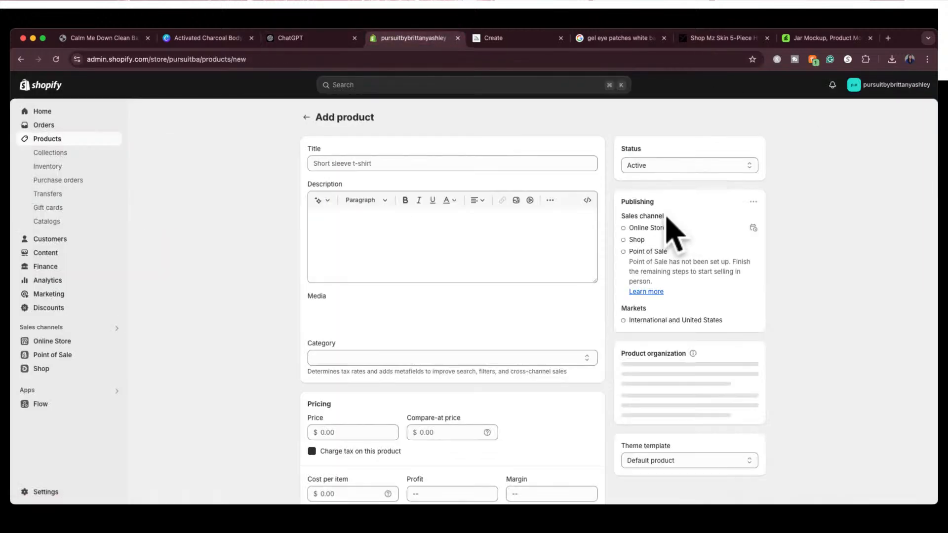
{"action": "left_click", "coordinate": [413, 165]}
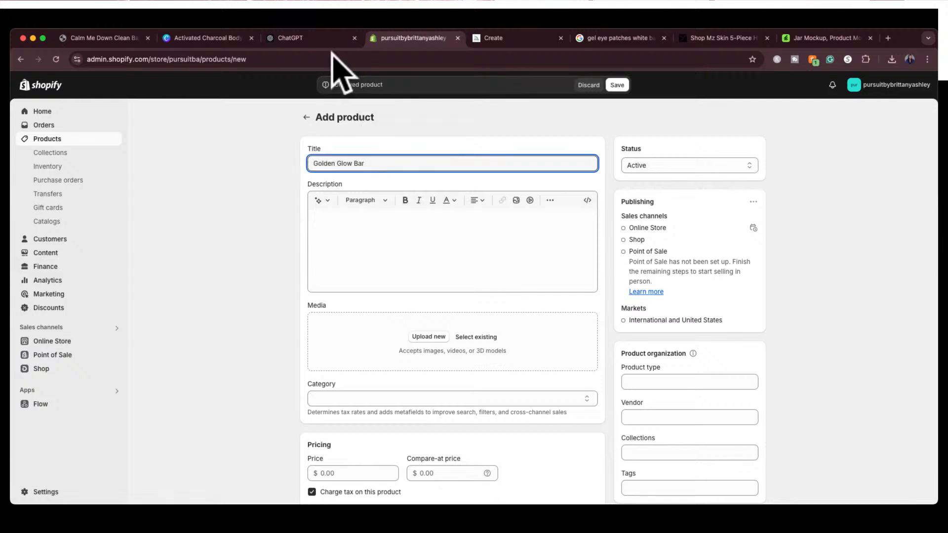
Copy the full Golden Glow Bar Shopify description from ChatGPT and paste it into the new product's description
{"action": "left_click", "coordinate": [321, 40]}
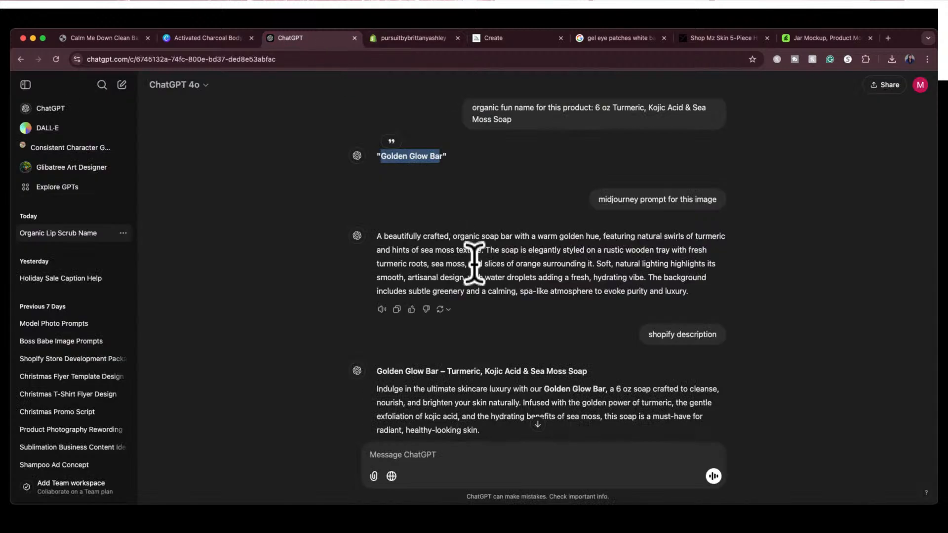
{"action": "scroll", "coordinate": [474, 264], "scroll_direction": "down", "scroll_amount": 5}
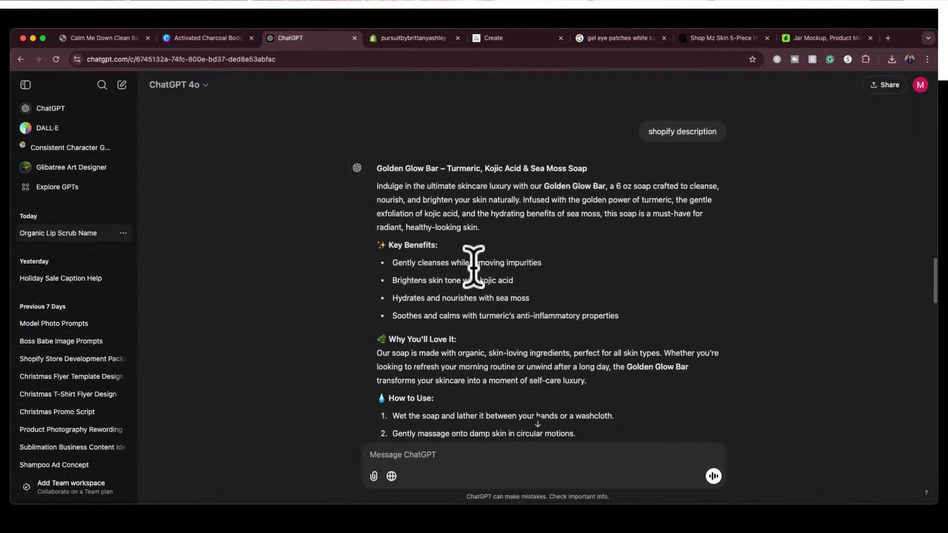
{"action": "left_click_drag", "start_coordinate": [378, 169], "coordinate": [724, 311]}
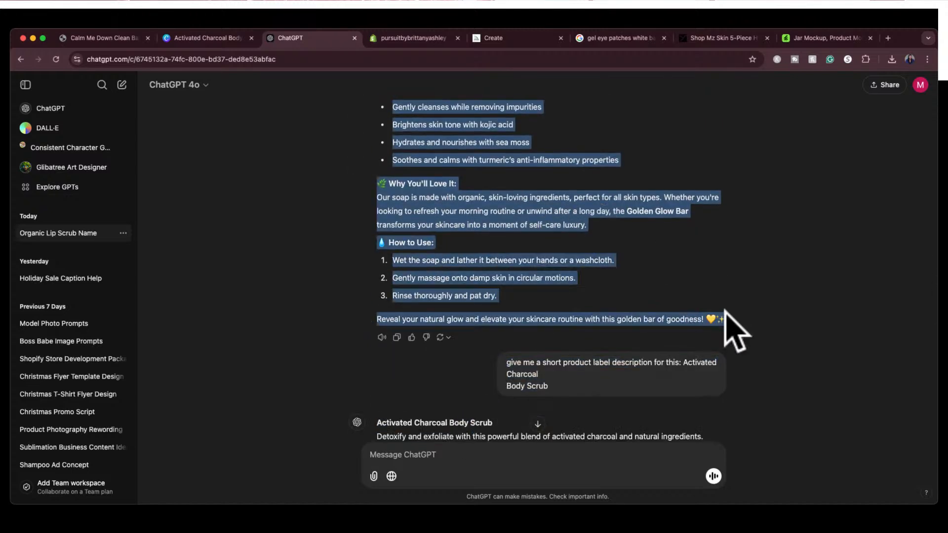
{"action": "left_click", "coordinate": [426, 38]}
{"action": "left_click", "coordinate": [464, 261]}
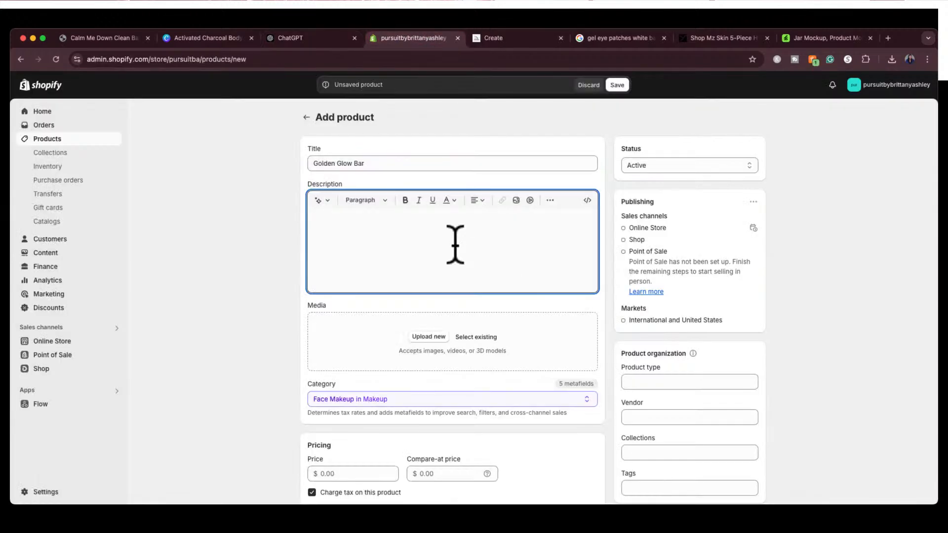
{"action": "key", "text": "super+v"}
{"action": "scroll", "coordinate": [455, 245], "scroll_direction": "up", "scroll_amount": 1}
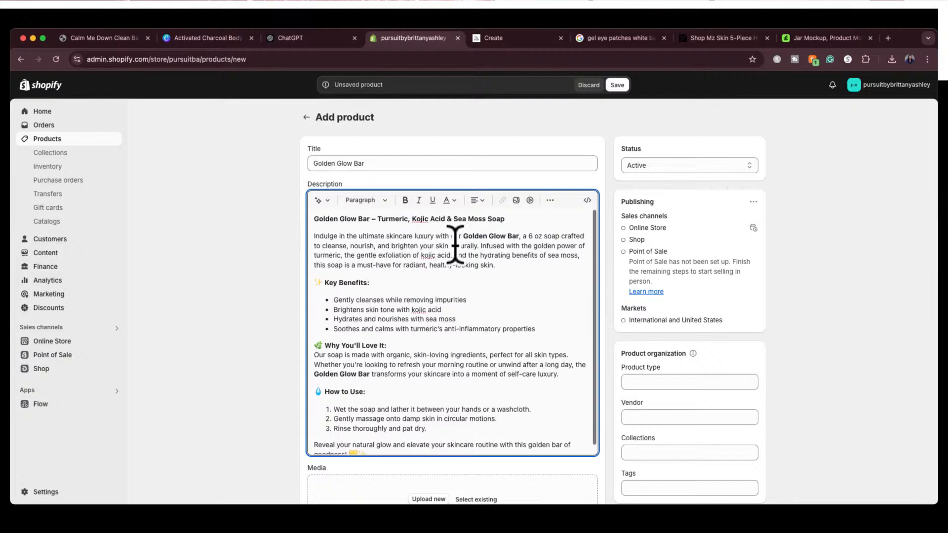
Add the turmeric soap bar image from the computer to the product's media
{"action": "scroll", "coordinate": [455, 246], "scroll_direction": "down", "scroll_amount": 5}
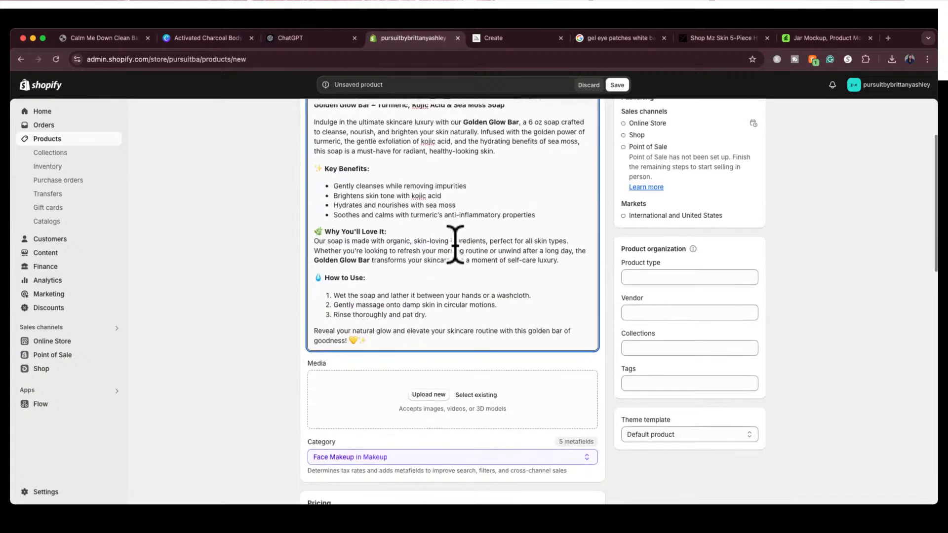
{"action": "key", "text": "super+Tab"}
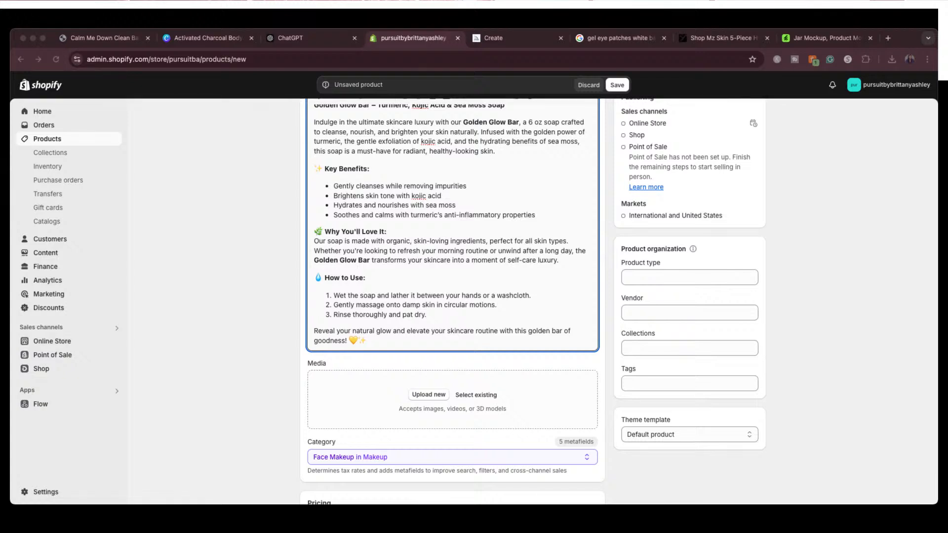
{"action": "left_click_drag", "start_coordinate": [375, 523], "coordinate": [402, 404]}
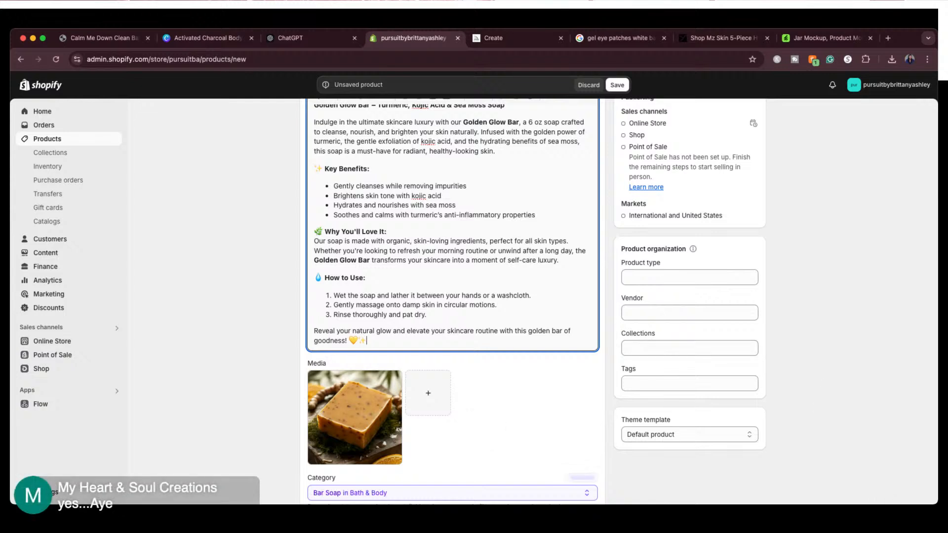
Set the Golden Glow Bar's inventory quantity at the shop location to 10
{"action": "scroll", "coordinate": [621, 299], "scroll_direction": "down", "scroll_amount": 2}
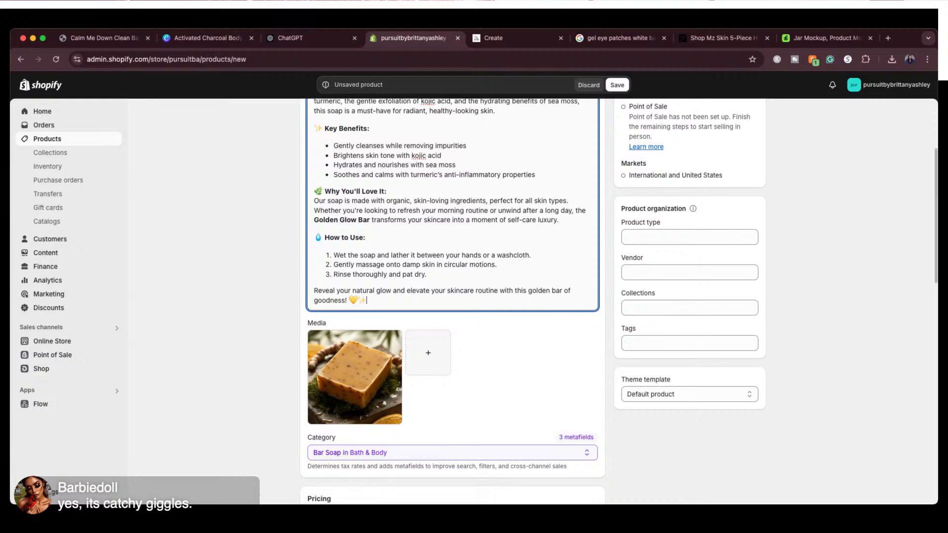
{"action": "scroll", "coordinate": [452, 296], "scroll_direction": "down", "scroll_amount": 10}
{"action": "scroll", "coordinate": [452, 297], "scroll_direction": "down", "scroll_amount": 3}
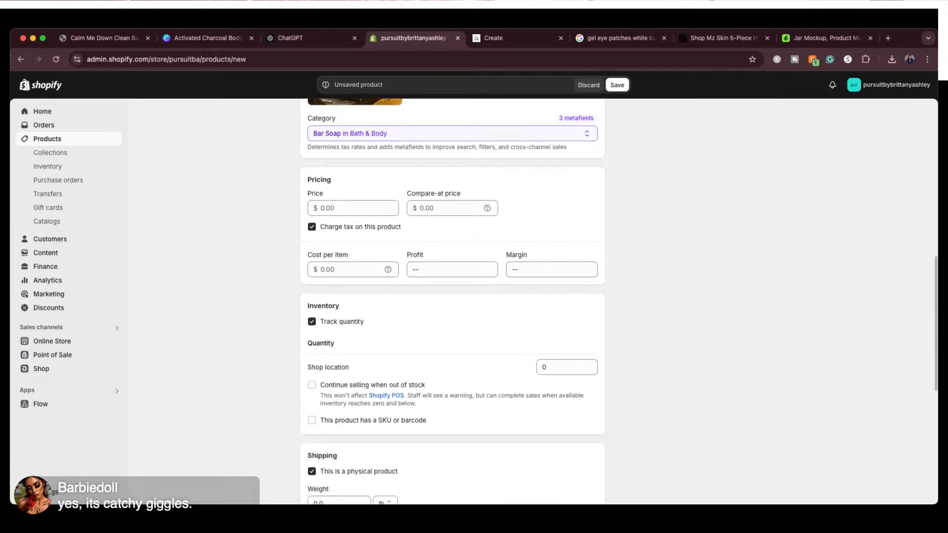
{"action": "left_click", "coordinate": [547, 367]}
{"action": "type", "text": "10"}
Review the shipping, metafield and search listing details, save the Golden Glow Bar product and return to the product list
{"action": "scroll", "coordinate": [656, 409], "scroll_direction": "down", "scroll_amount": 5}
{"action": "scroll", "coordinate": [659, 414], "scroll_direction": "down", "scroll_amount": 5}
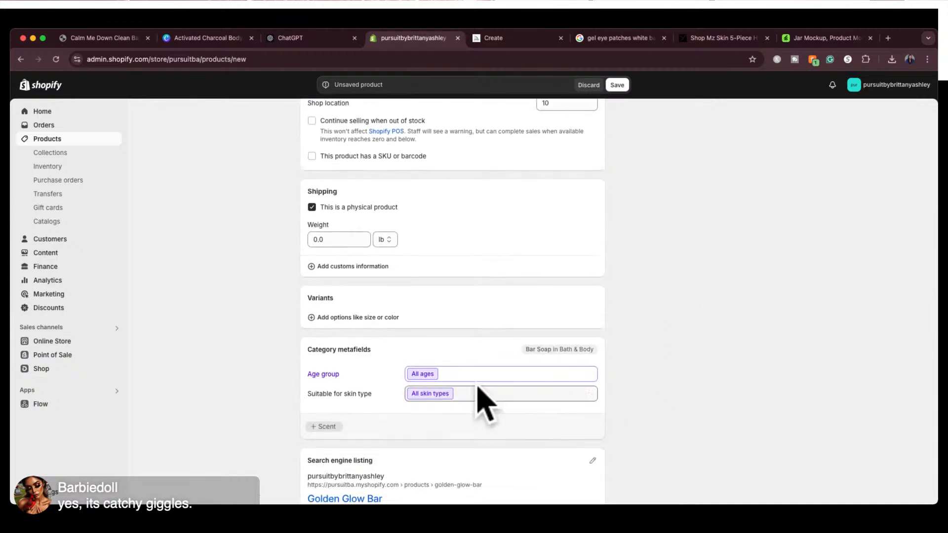
{"action": "scroll", "coordinate": [482, 427], "scroll_direction": "down", "scroll_amount": 3}
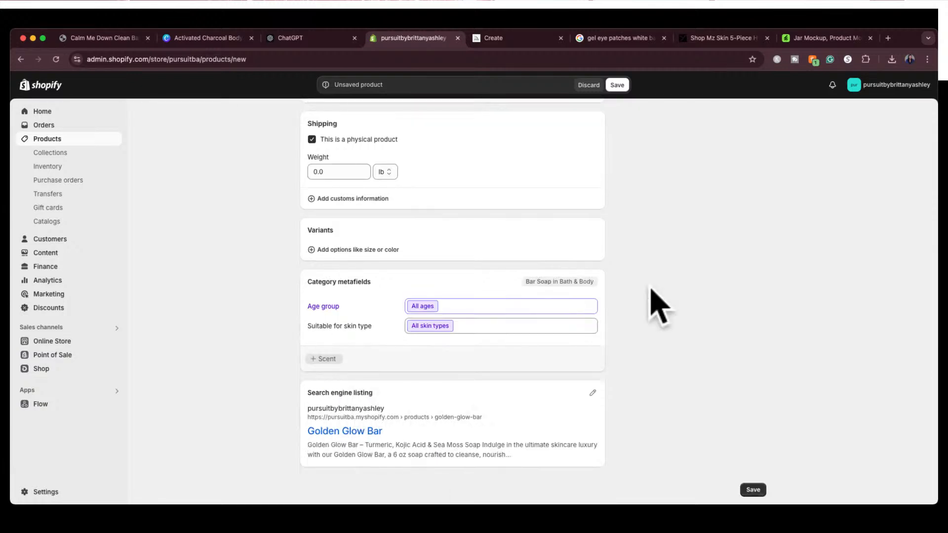
{"action": "scroll", "coordinate": [659, 306], "scroll_direction": "up", "scroll_amount": 10}
{"action": "scroll", "coordinate": [659, 306], "scroll_direction": "down", "scroll_amount": 10}
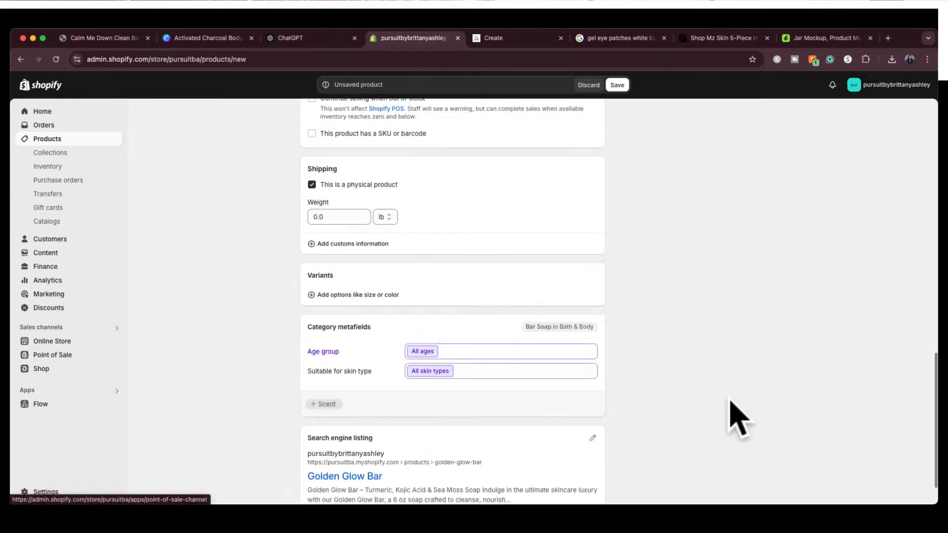
{"action": "scroll", "coordinate": [763, 471], "scroll_direction": "down", "scroll_amount": 2}
{"action": "left_click", "coordinate": [751, 490]}
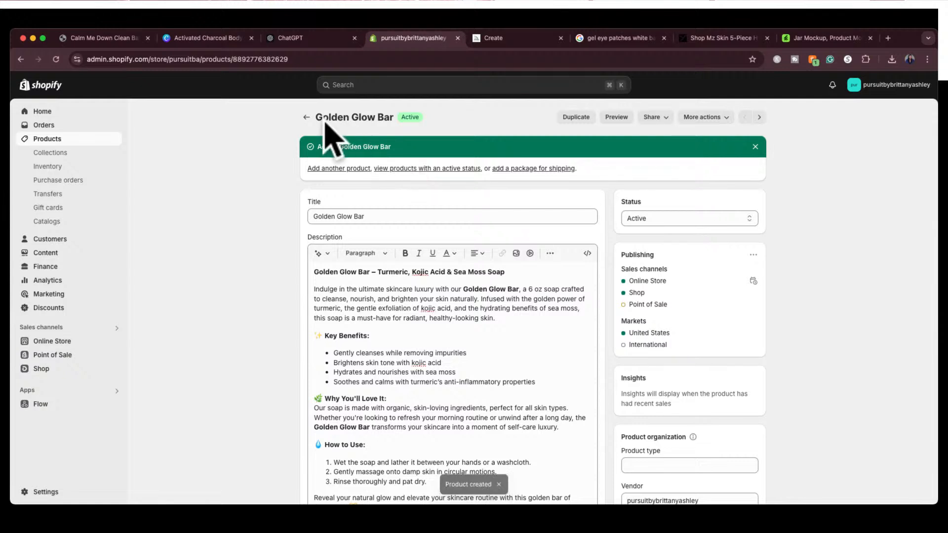
{"action": "left_click", "coordinate": [305, 118]}
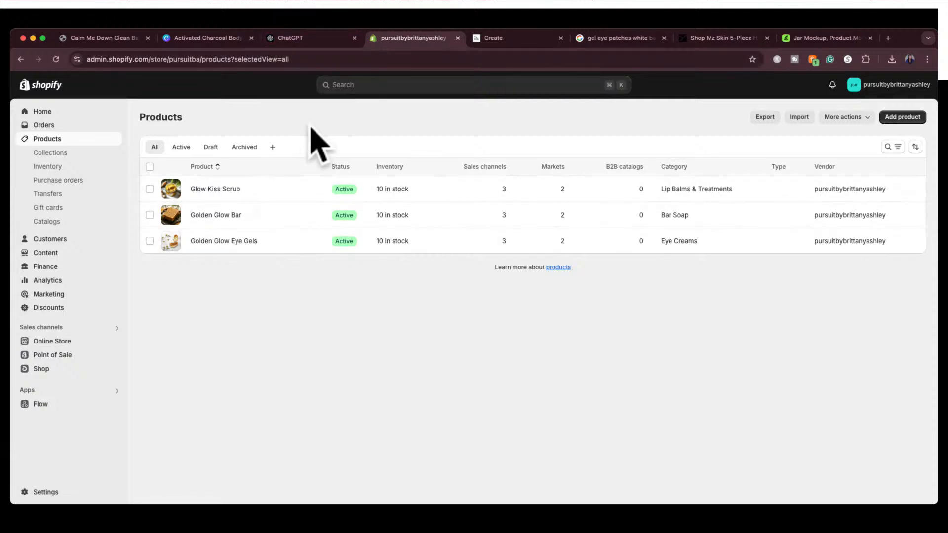
Switch to ChatGPT, find the name suggested for the lavender soap and select "Lavender Bliss Bar" for copying
{"action": "left_click", "coordinate": [314, 39]}
{"action": "scroll", "coordinate": [469, 277], "scroll_direction": "down", "scroll_amount": 6}
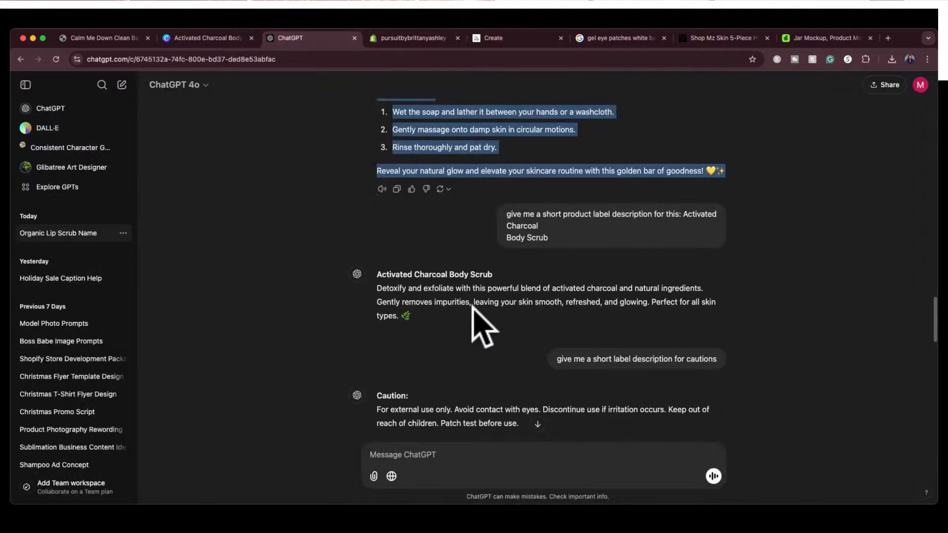
{"action": "scroll", "coordinate": [473, 308], "scroll_direction": "up", "scroll_amount": 1}
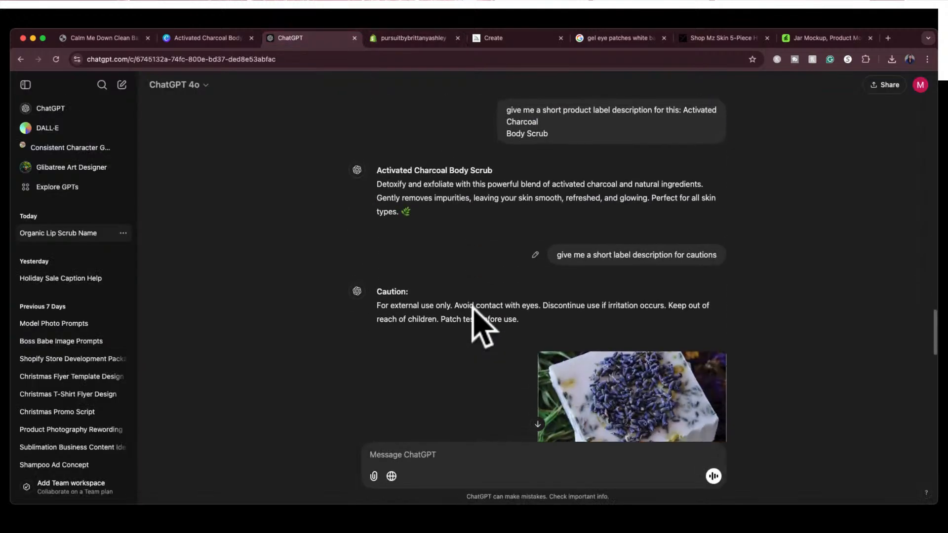
{"action": "scroll", "coordinate": [481, 326], "scroll_direction": "up", "scroll_amount": 5}
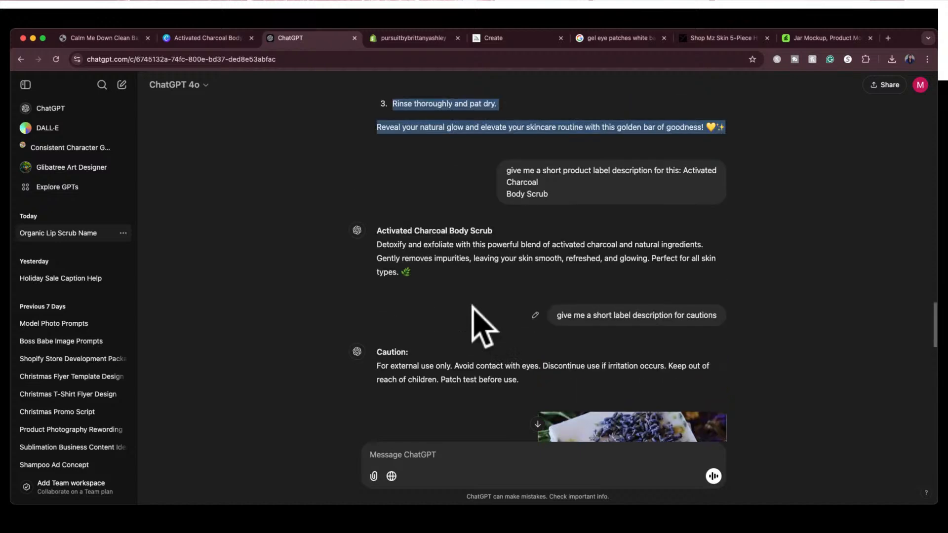
{"action": "scroll", "coordinate": [474, 308], "scroll_direction": "down", "scroll_amount": 3}
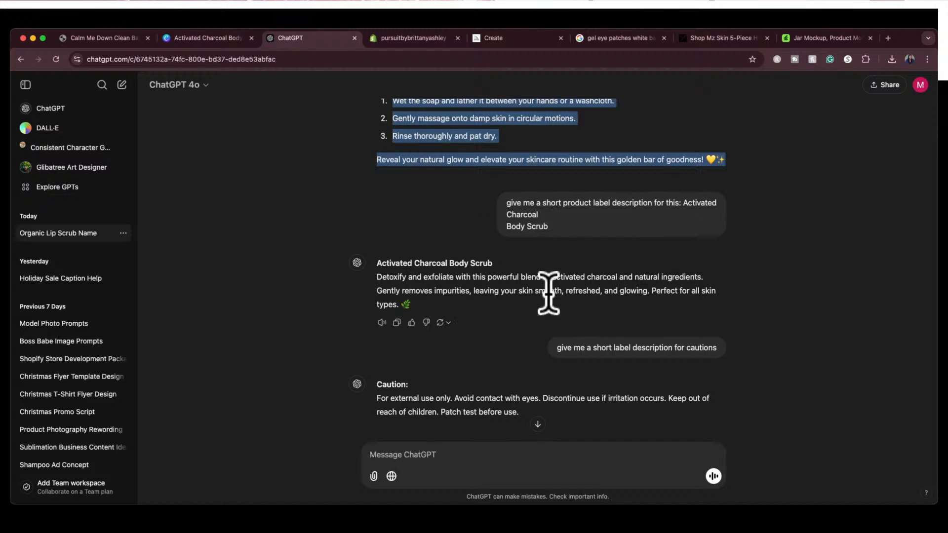
{"action": "scroll", "coordinate": [548, 293], "scroll_direction": "down", "scroll_amount": 3}
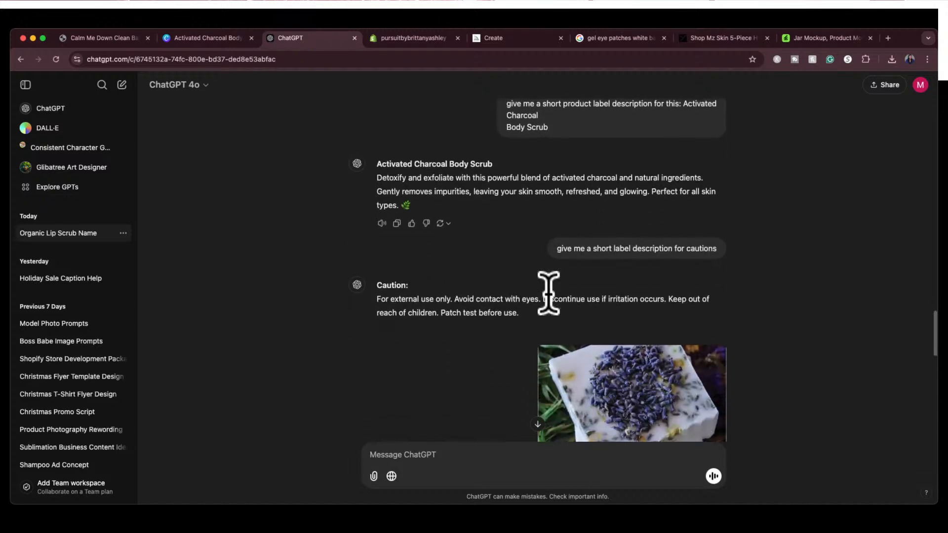
{"action": "scroll", "coordinate": [547, 293], "scroll_direction": "down", "scroll_amount": 5}
{"action": "scroll", "coordinate": [548, 293], "scroll_direction": "down", "scroll_amount": 8}
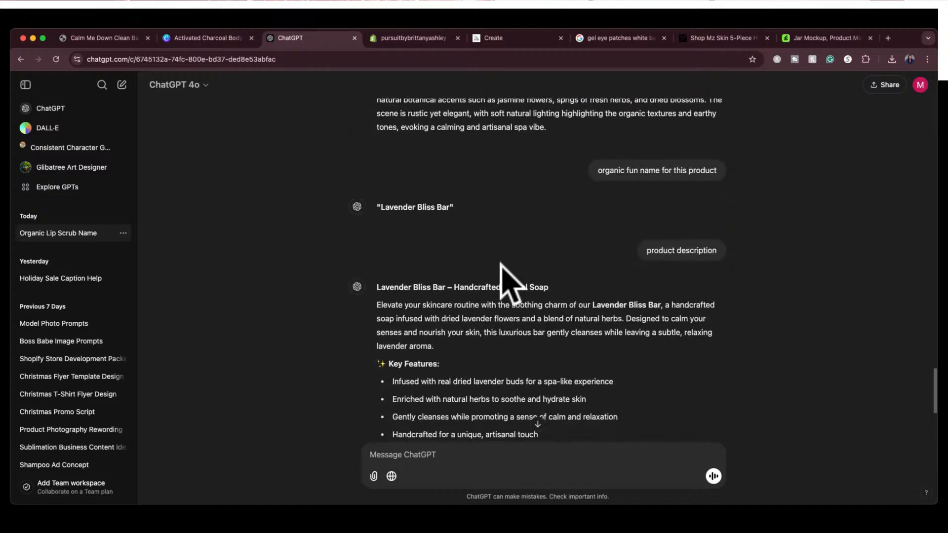
{"action": "left_click_drag", "start_coordinate": [381, 207], "coordinate": [450, 205]}
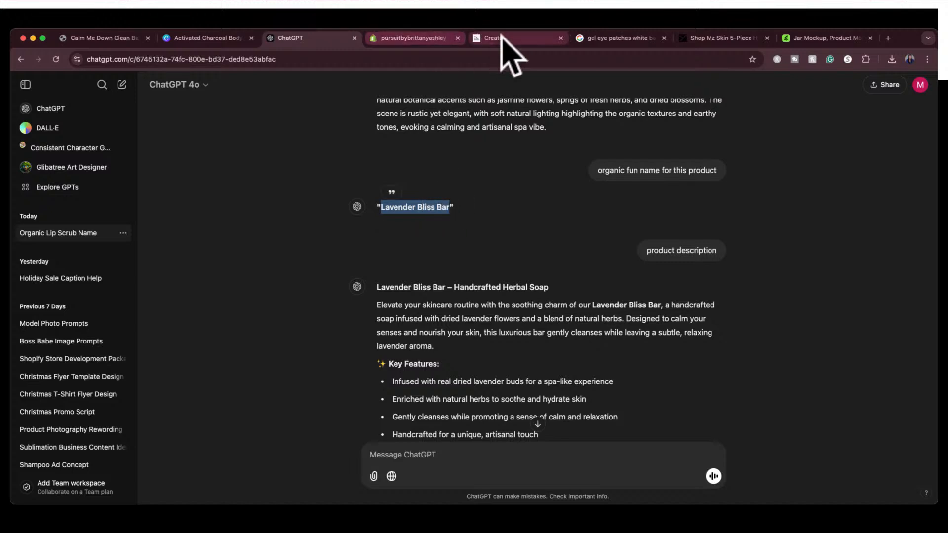
Switch to Shopify, add a new product and paste "Lavender Bliss Bar" as its title
{"action": "left_click", "coordinate": [427, 41]}
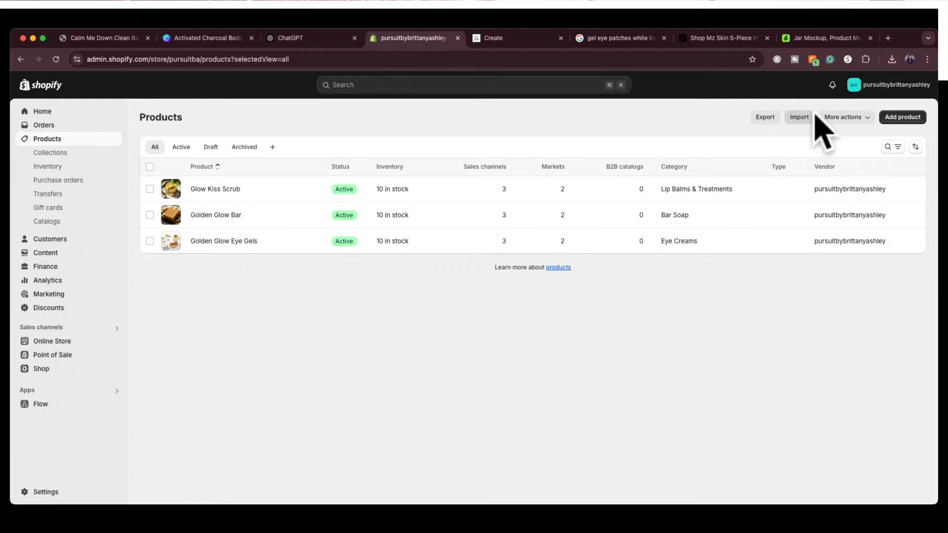
{"action": "left_click", "coordinate": [896, 116]}
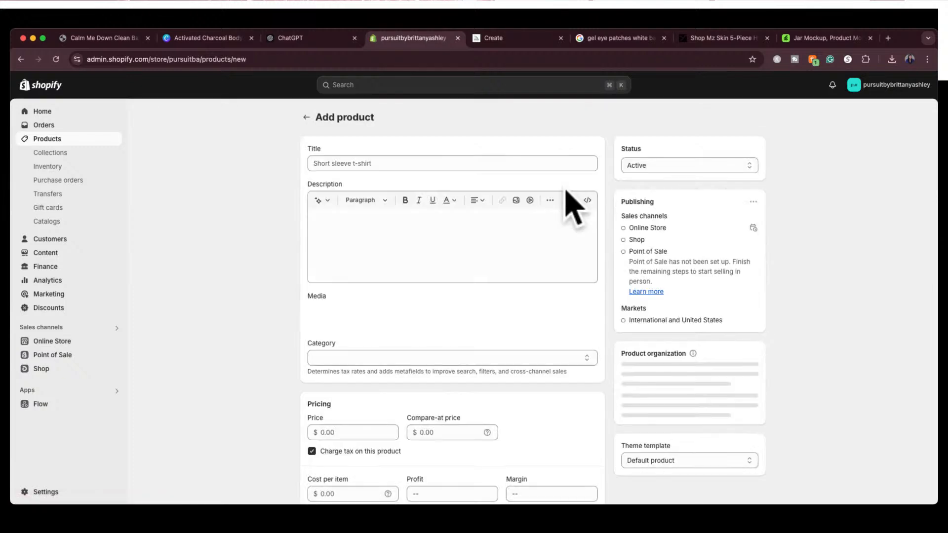
{"action": "left_click", "coordinate": [455, 164]}
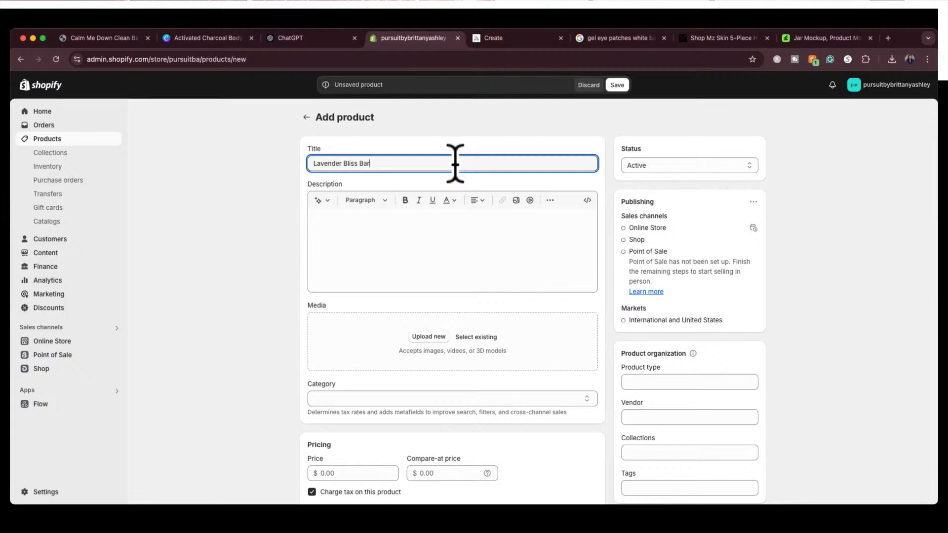
Copy the full Lavender Bliss Bar product description from ChatGPT and paste it into the Shopify product's description
{"action": "left_click", "coordinate": [383, 232]}
{"action": "left_click", "coordinate": [312, 35]}
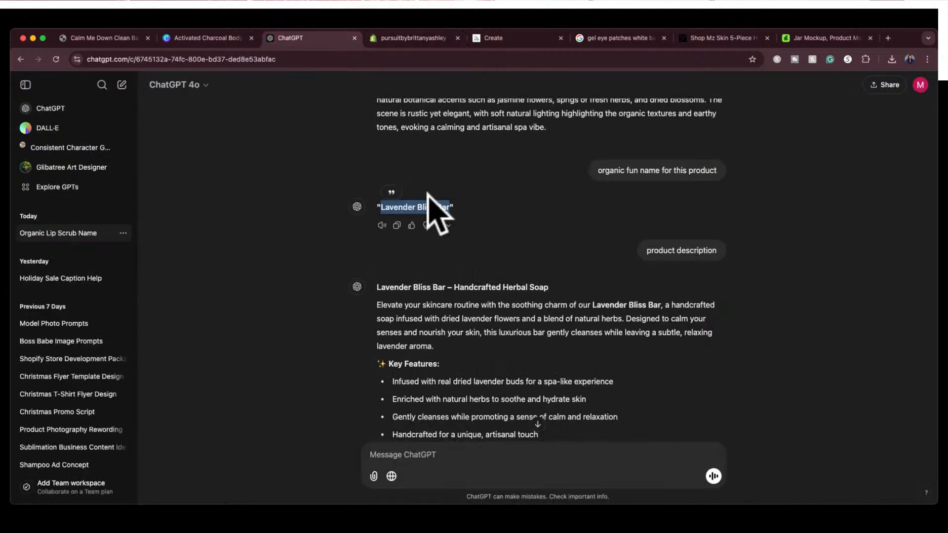
{"action": "scroll", "coordinate": [444, 346], "scroll_direction": "down", "scroll_amount": 5}
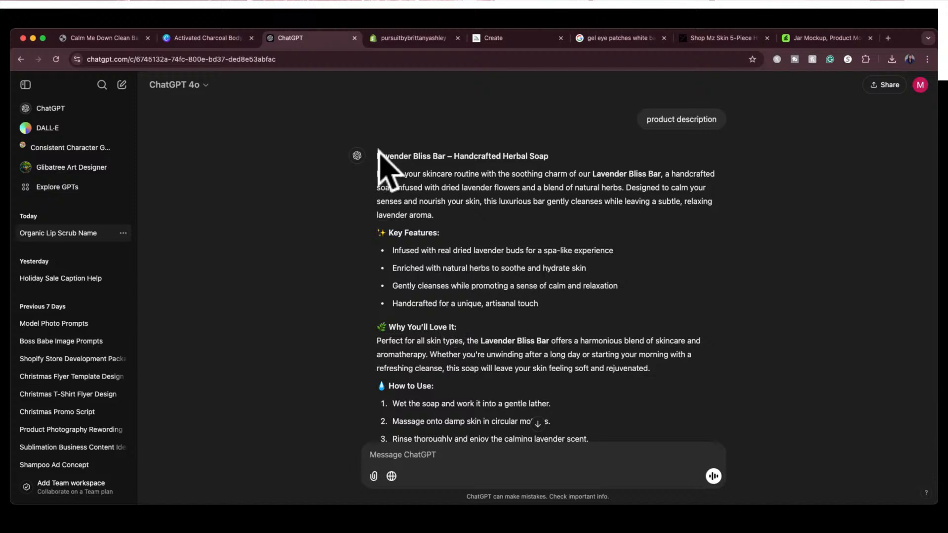
{"action": "left_click_drag", "start_coordinate": [376, 151], "coordinate": [664, 398]}
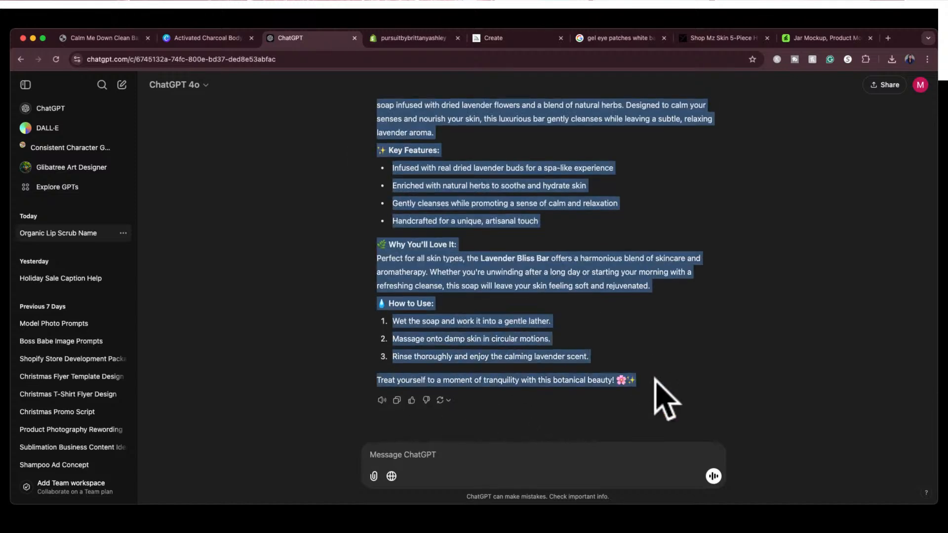
{"action": "left_click", "coordinate": [414, 38]}
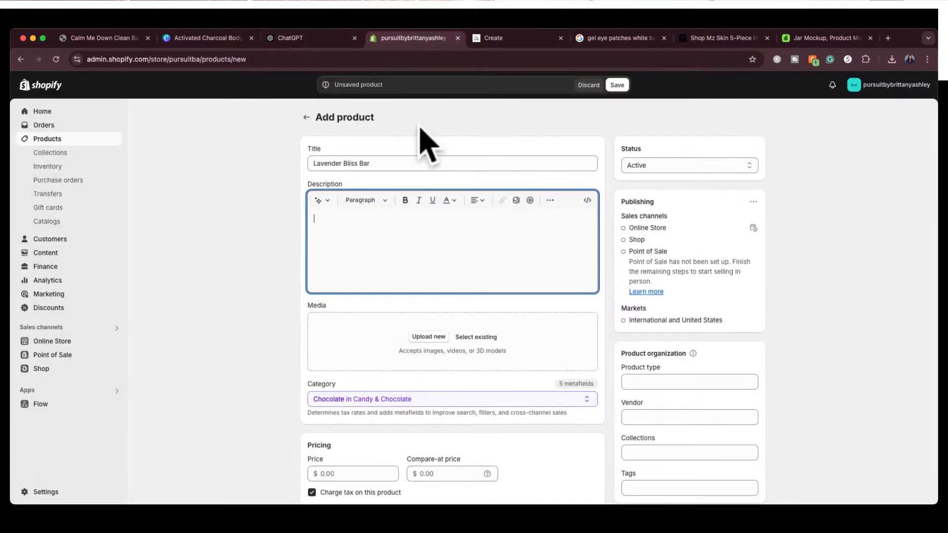
{"action": "key", "text": "super+v"}
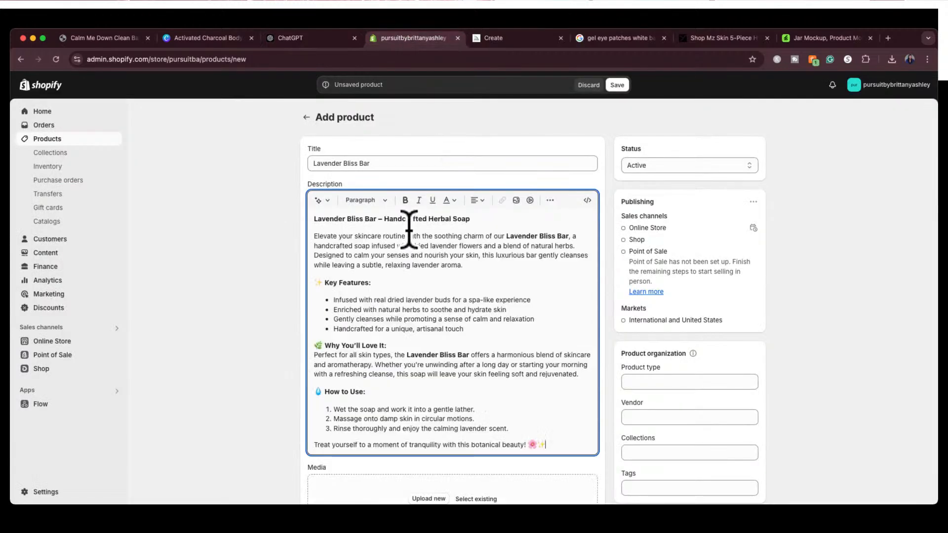
{"action": "scroll", "coordinate": [292, 332], "scroll_direction": "down", "scroll_amount": 3}
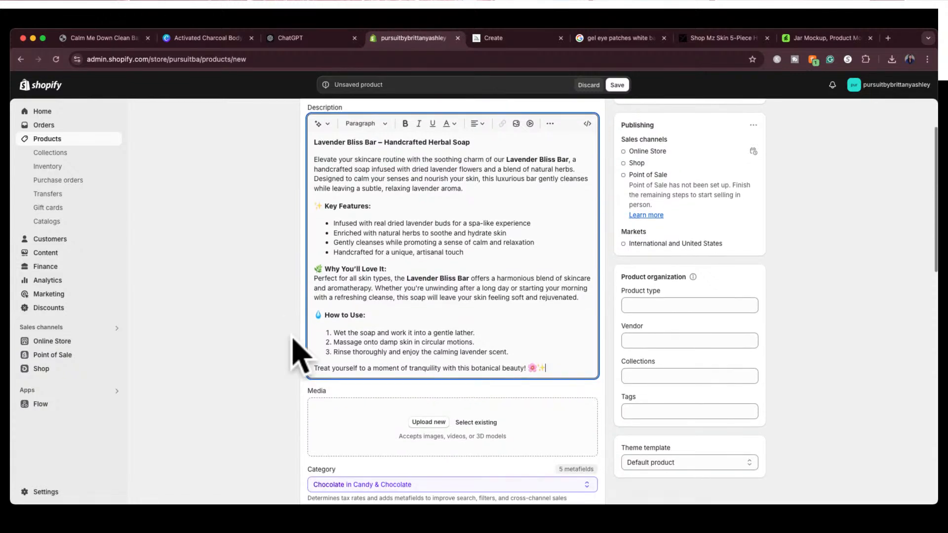
{"action": "left_click", "coordinate": [280, 352]}
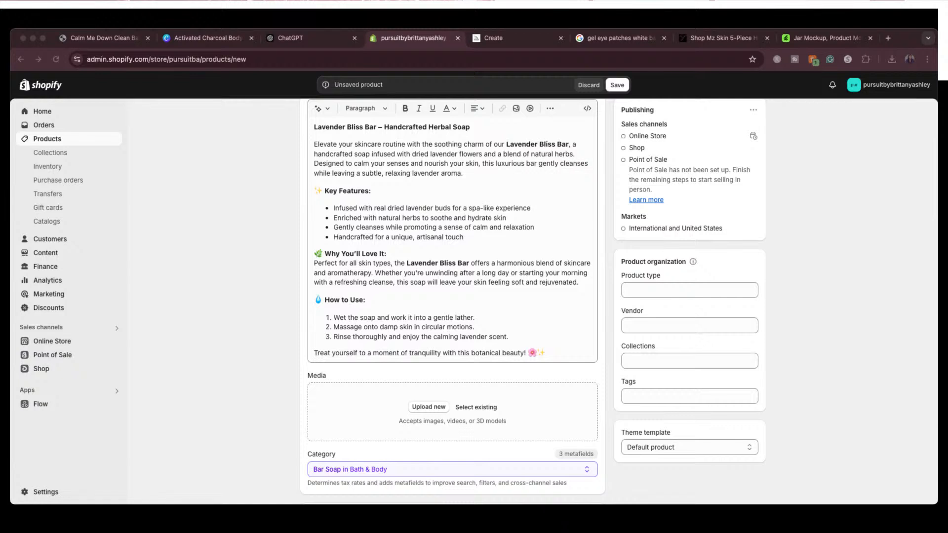
Add the white lavender soap bar image to the Lavender Bliss Bar product's media
{"action": "left_click_drag", "start_coordinate": [508, 434], "coordinate": [476, 420]}
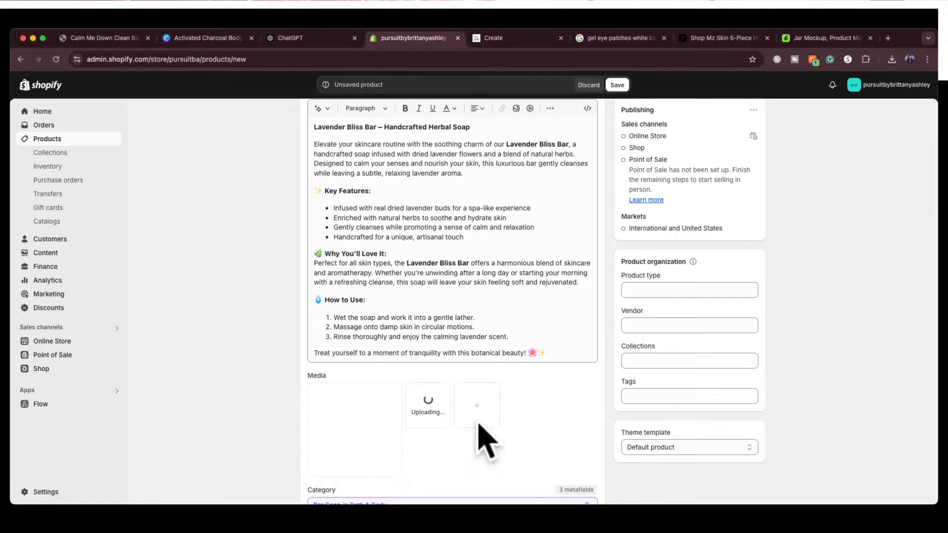
Switch to Midjourney, close the enlarged gold eye-patch image and reuse the text of the latest handcrafted lavender soap bar prompt
{"action": "left_click", "coordinate": [521, 41]}
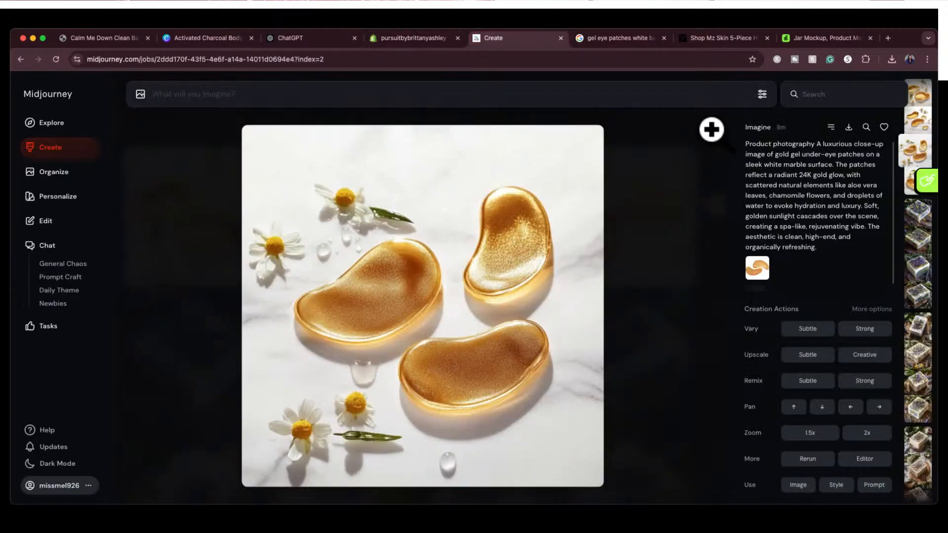
{"action": "left_click", "coordinate": [710, 129]}
{"action": "scroll", "coordinate": [602, 326], "scroll_direction": "down", "scroll_amount": 2}
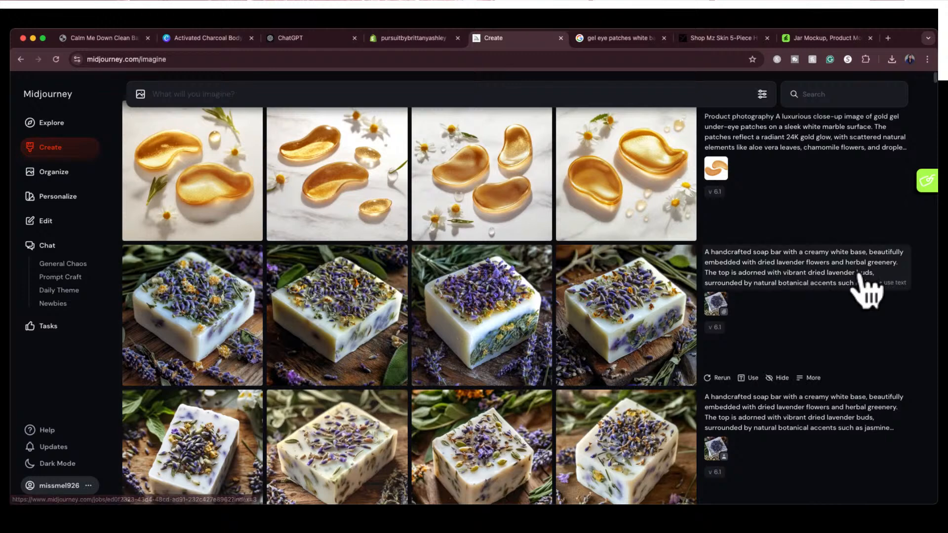
{"action": "left_click", "coordinate": [890, 290]}
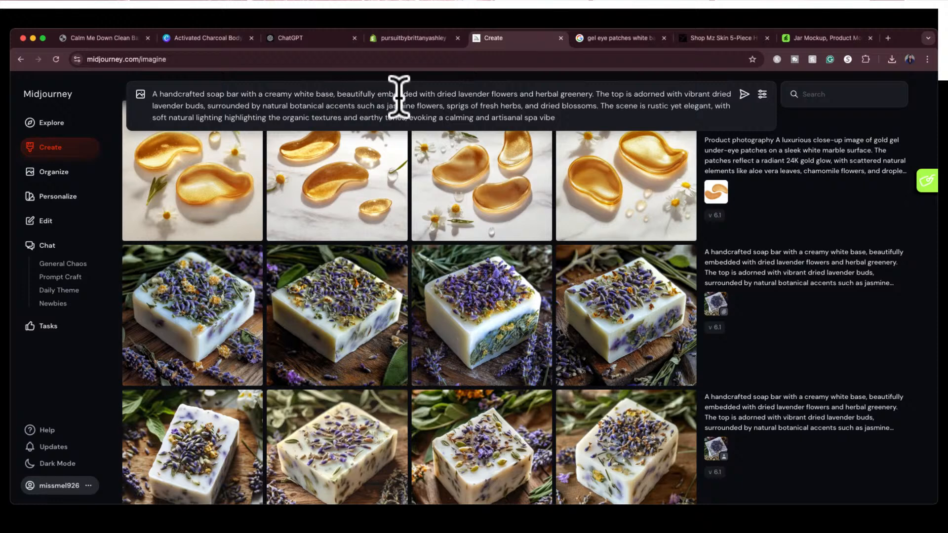
Cut the prompt's opening so it starts at "dried lavender flowers", append "against a white background" and generate the images
{"action": "left_click_drag", "start_coordinate": [433, 94], "coordinate": [434, 80]}
{"action": "key", "text": "BackSpace"}
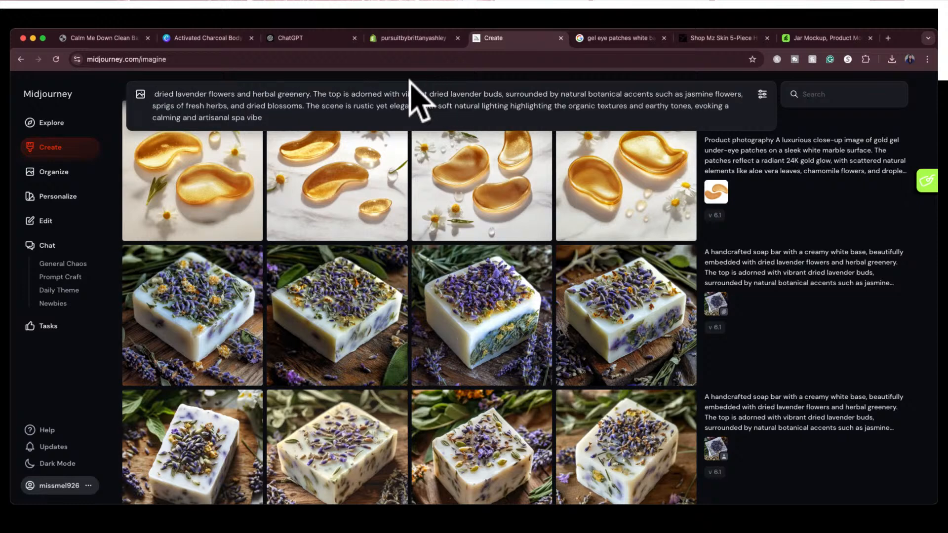
{"action": "key", "text": "BackSpace"}
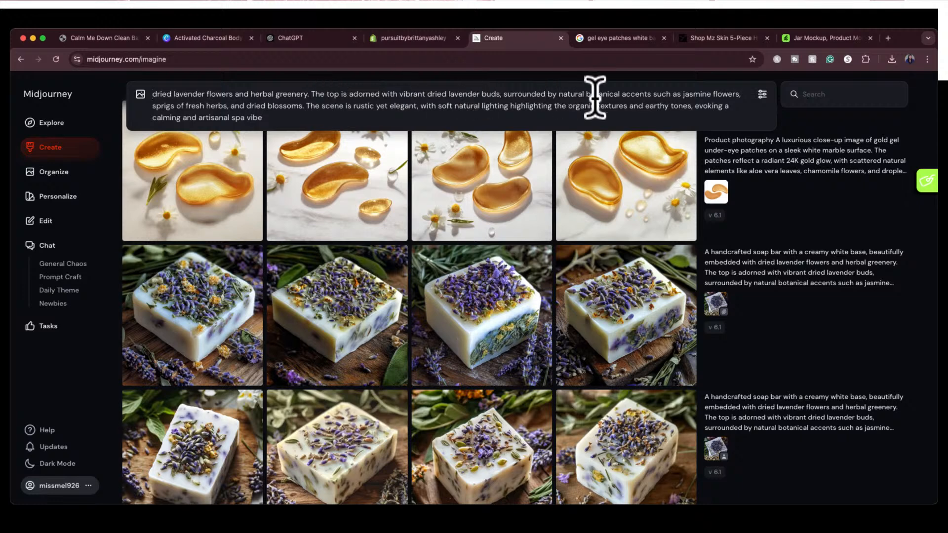
{"action": "left_click", "coordinate": [304, 117]}
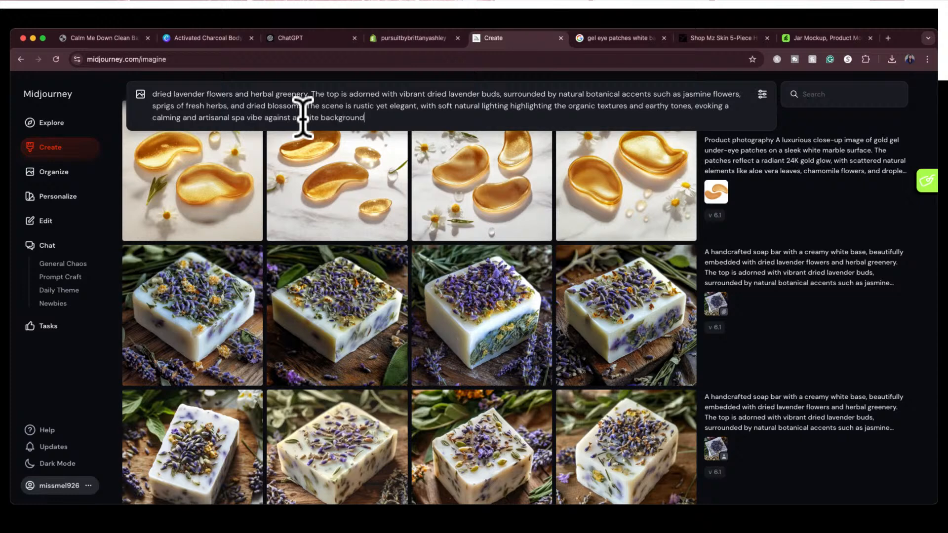
{"action": "type", "text": "against a white background"}
{"action": "key", "text": "Return"}
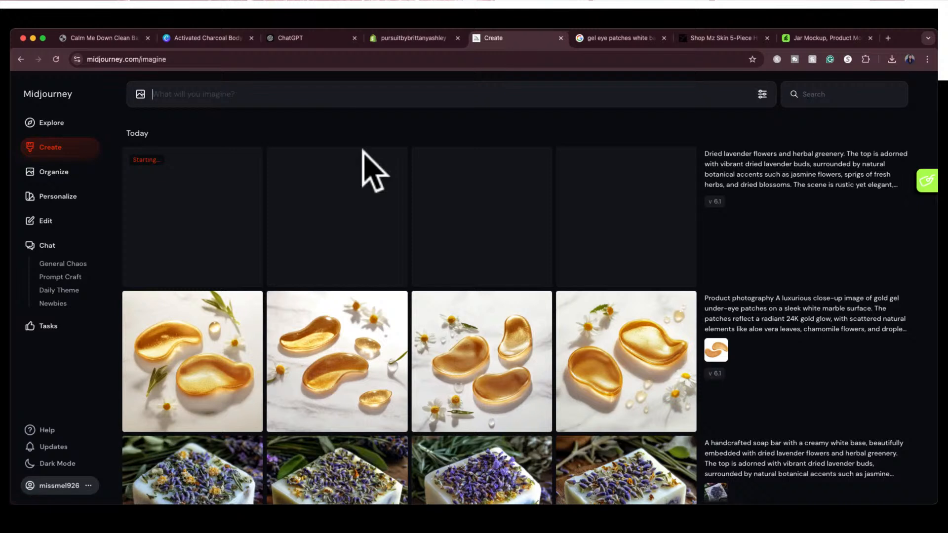
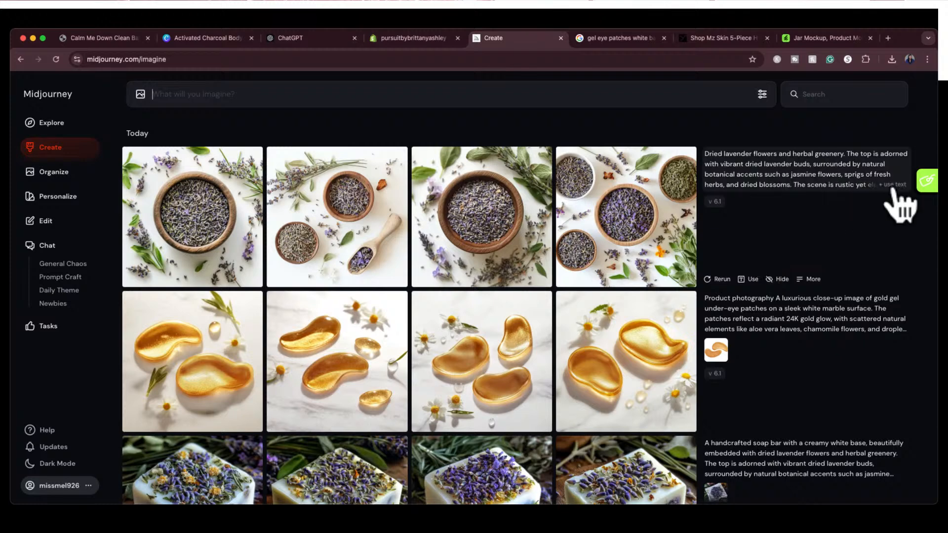
Reuse the latest lavender prompt text and delete the phrase "The top is adorned with" from it
{"action": "left_click", "coordinate": [892, 184]}
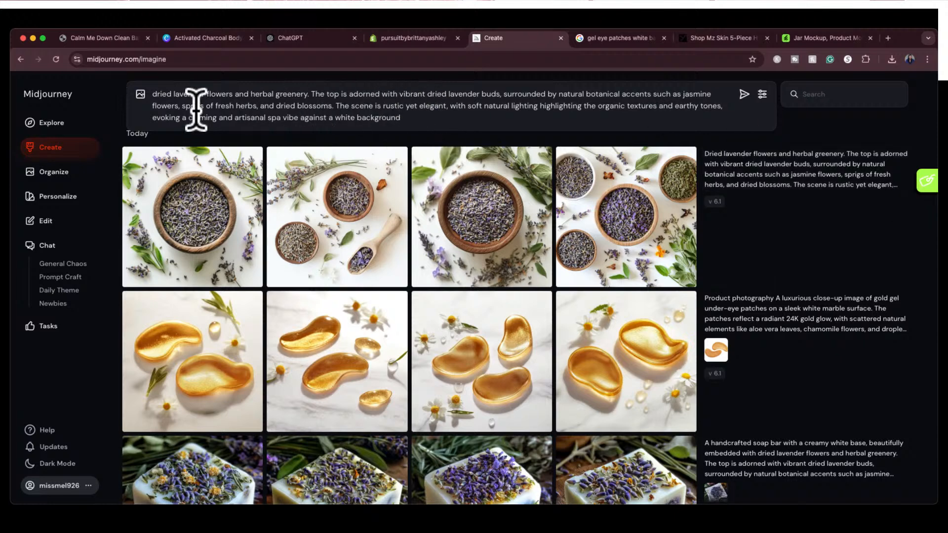
{"action": "left_click", "coordinate": [311, 94]}
{"action": "left_click_drag", "start_coordinate": [311, 94], "coordinate": [396, 94]}
{"action": "key", "text": "BackSpace"}
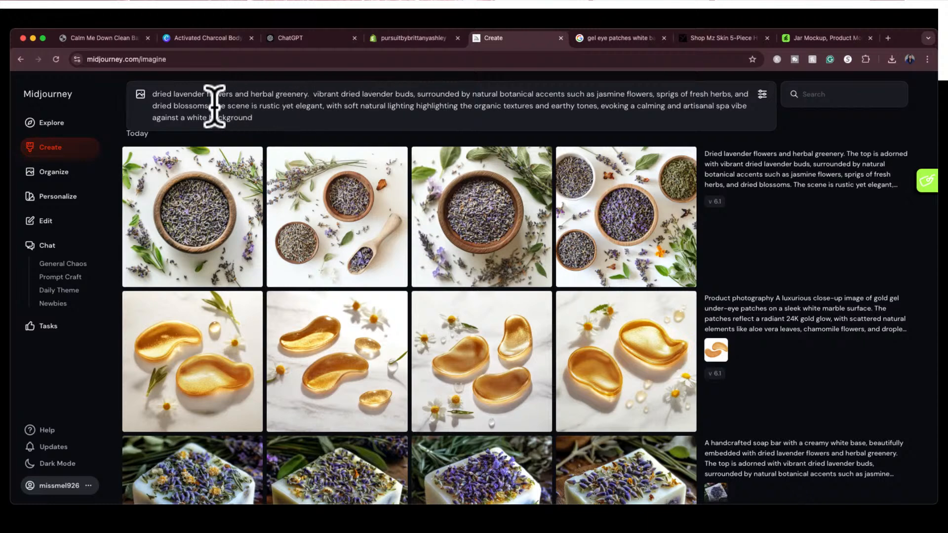
Replace the rustic scene and spa vibe wording with "Spread out" before "against a white background" and generate the images
{"action": "left_click_drag", "start_coordinate": [212, 106], "coordinate": [746, 105]}
{"action": "type", "text": "Spr"}
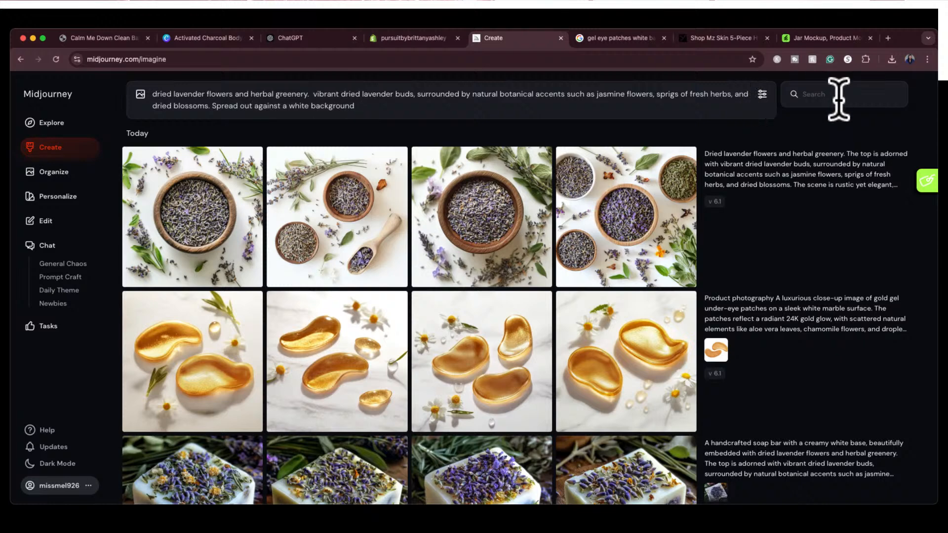
{"action": "key", "text": "Return"}
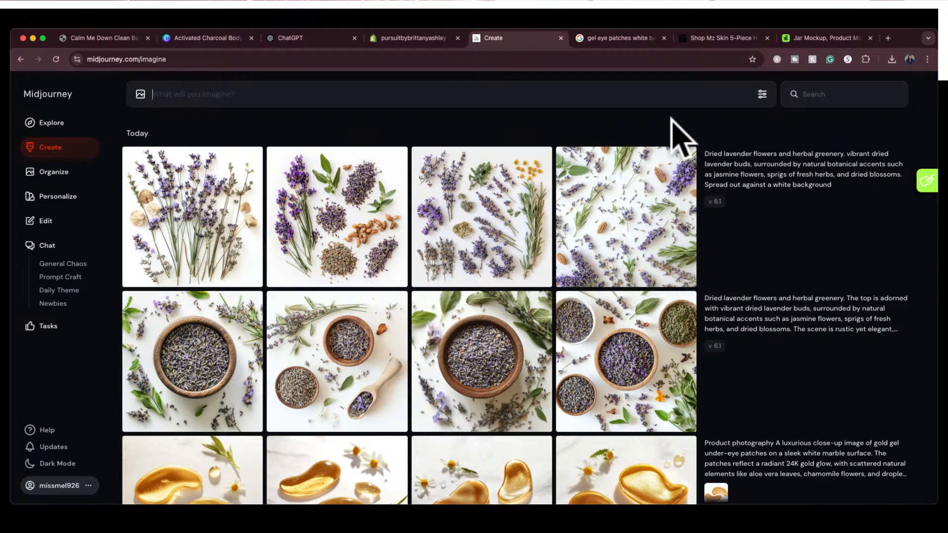
Compare the second and fourth new lavender images at full size and download the fourth, with sprigs scattered across the whole frame
{"action": "left_click", "coordinate": [645, 224]}
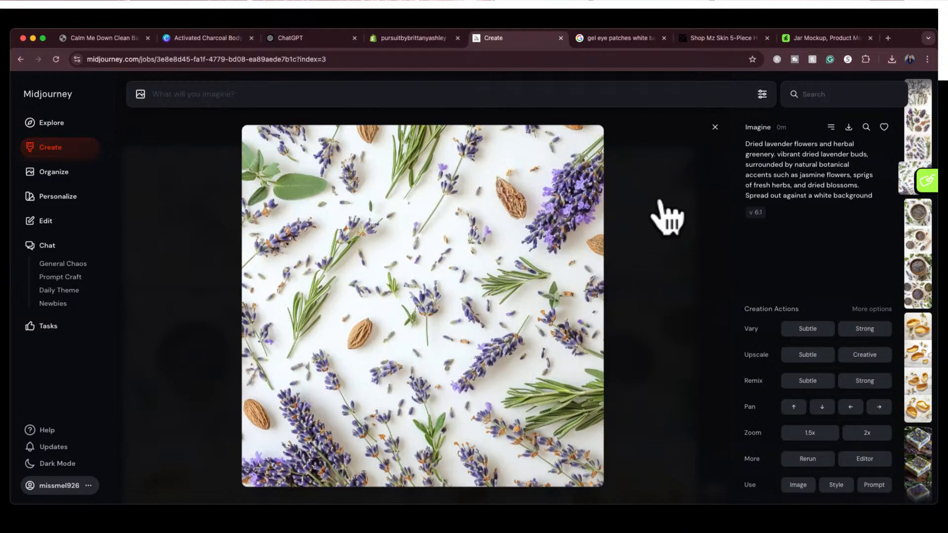
{"action": "left_click", "coordinate": [714, 128]}
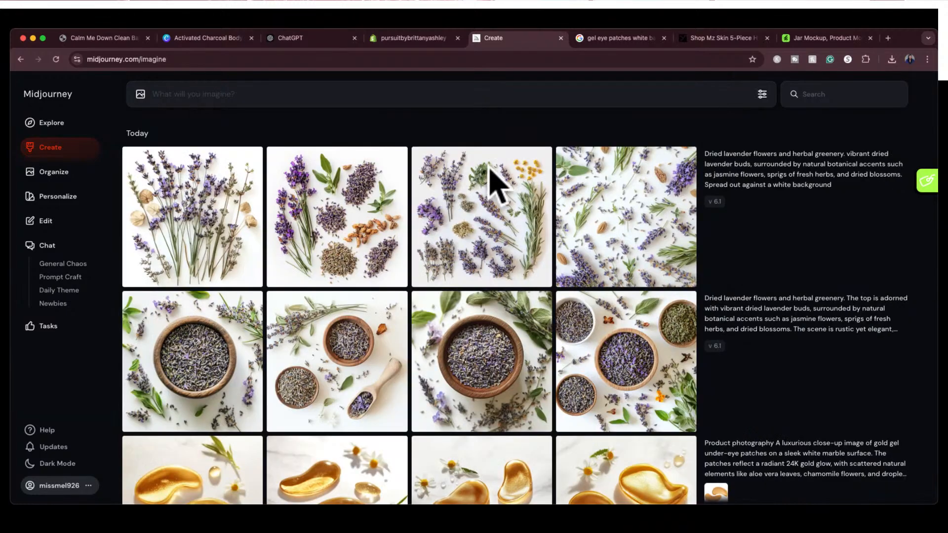
{"action": "left_click", "coordinate": [376, 214]}
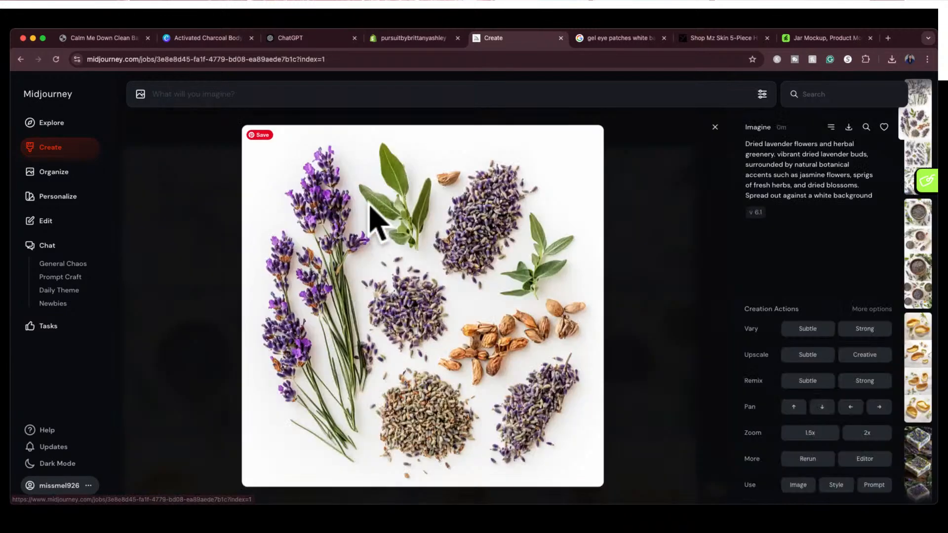
{"action": "left_click", "coordinate": [714, 127]}
{"action": "left_click", "coordinate": [650, 230]}
{"action": "left_click", "coordinate": [848, 127]}
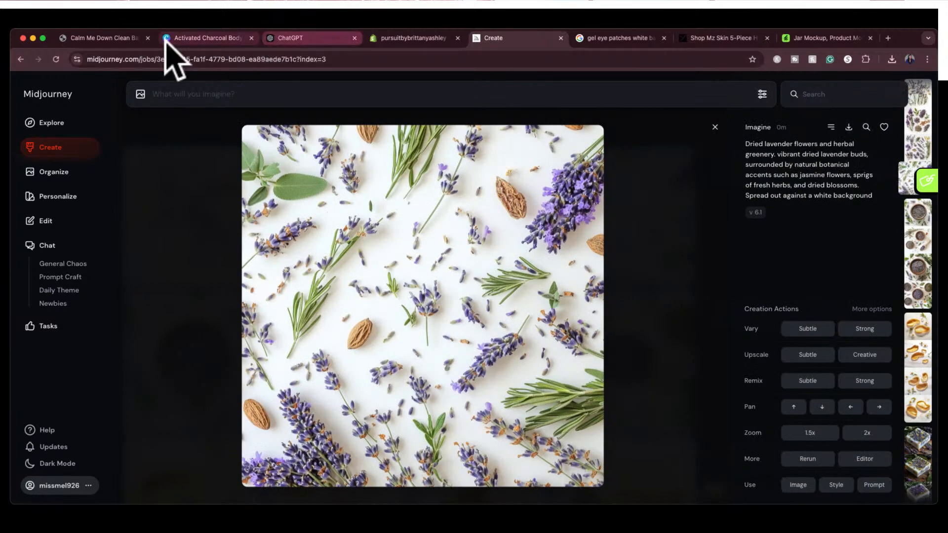
Switch to the Activated Charcoal Body Scrub design in Canva, add page 12 and fill it with the downloaded lavender image
{"action": "left_click", "coordinate": [189, 39]}
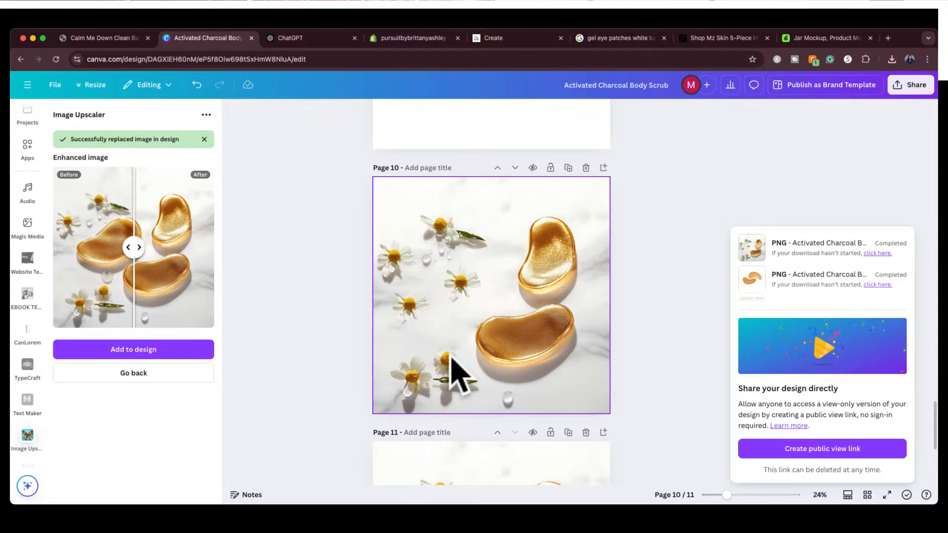
{"action": "scroll", "coordinate": [474, 444], "scroll_direction": "down", "scroll_amount": 5}
{"action": "left_click", "coordinate": [481, 468]}
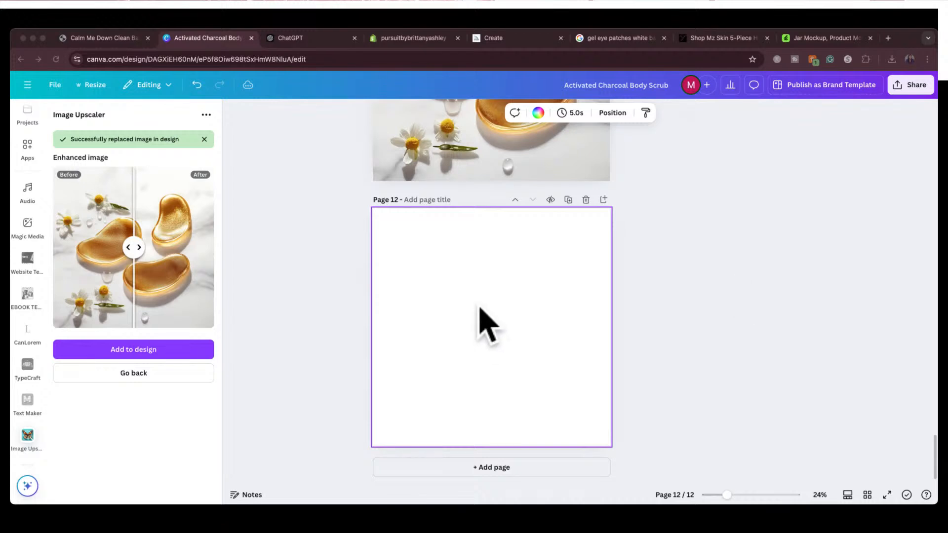
{"action": "left_click", "coordinate": [544, 179]}
{"action": "left_click_drag", "start_coordinate": [545, 178], "coordinate": [426, 268]}
{"action": "left_click_drag", "start_coordinate": [518, 354], "coordinate": [611, 444]}
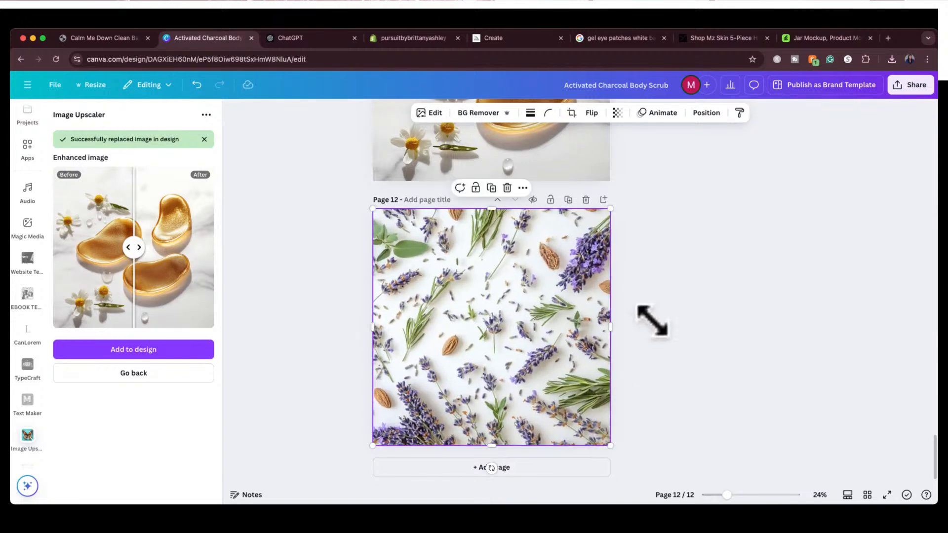
Enhance the lavender image on page 12 with Image Upscaler and replace the original with the enhanced version
{"action": "left_click", "coordinate": [180, 374]}
{"action": "left_click", "coordinate": [94, 380]}
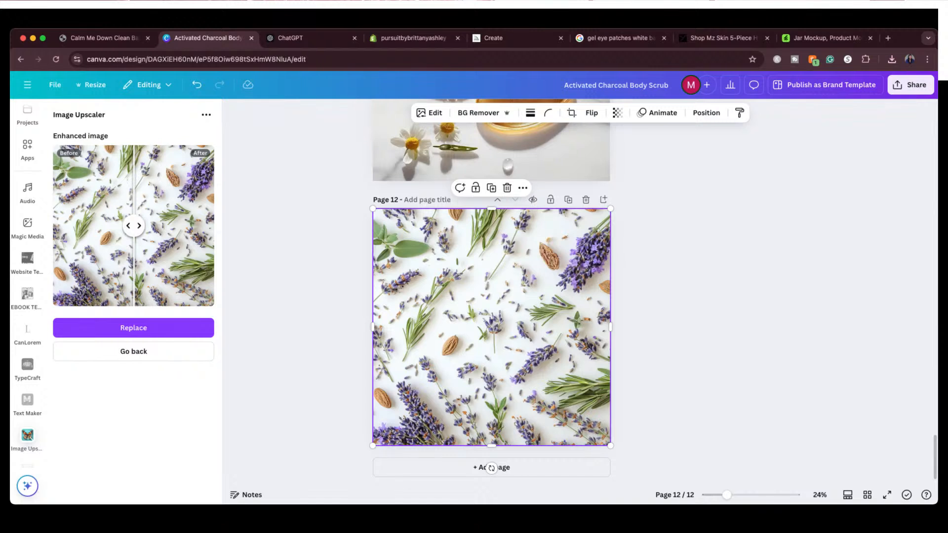
{"action": "left_click", "coordinate": [156, 329]}
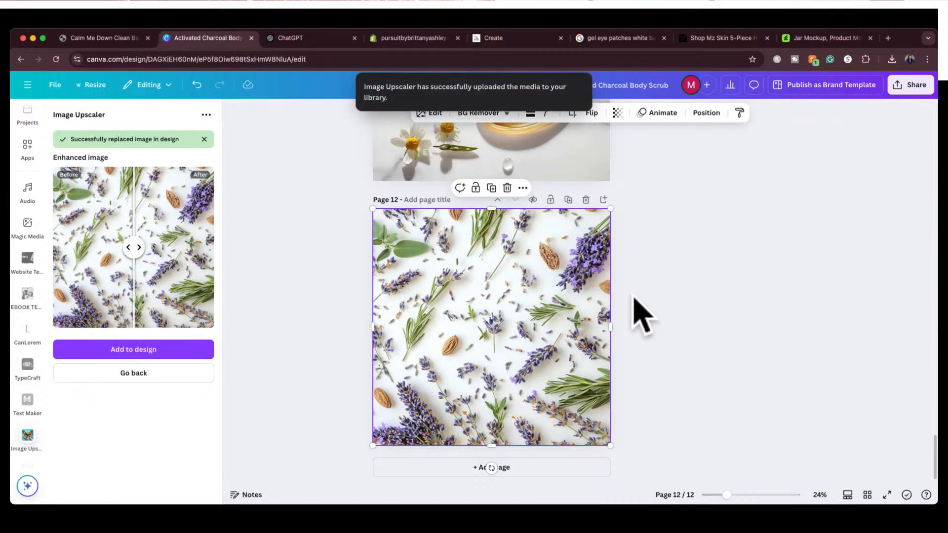
{"action": "left_click", "coordinate": [640, 321]}
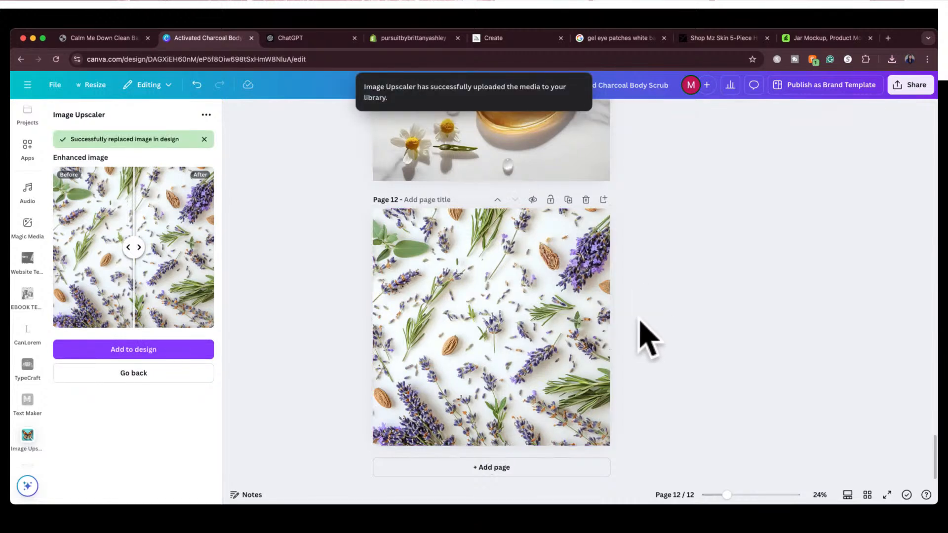
{"action": "left_click", "coordinate": [537, 335]}
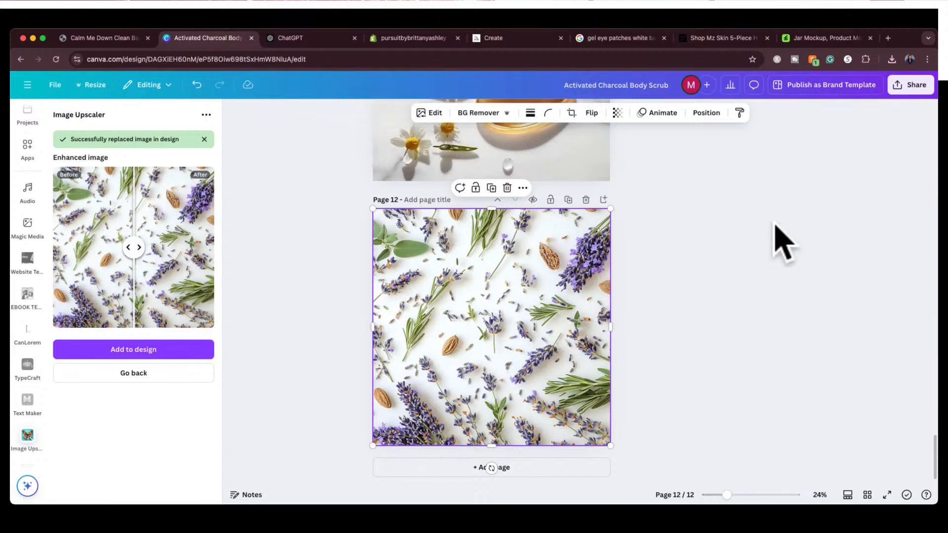
Download only the current page, page 12, as a PNG at size 1
{"action": "left_click", "coordinate": [912, 86]}
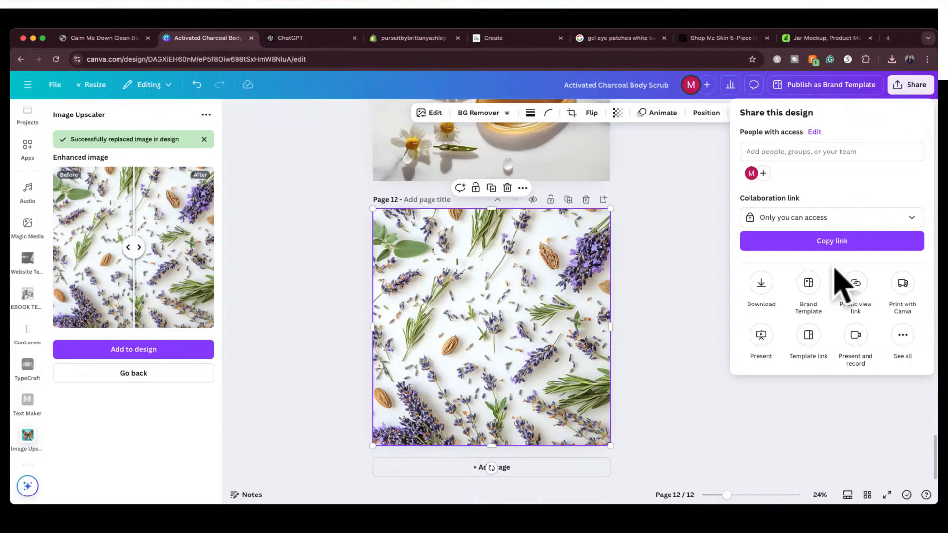
{"action": "left_click", "coordinate": [761, 284]}
{"action": "left_click", "coordinate": [918, 291]}
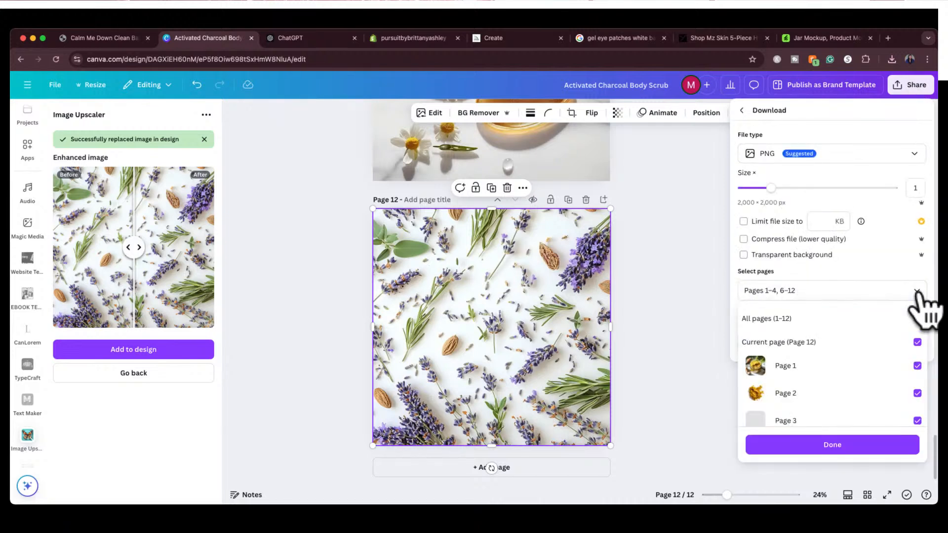
{"action": "left_click", "coordinate": [916, 319]}
{"action": "left_click", "coordinate": [917, 319]}
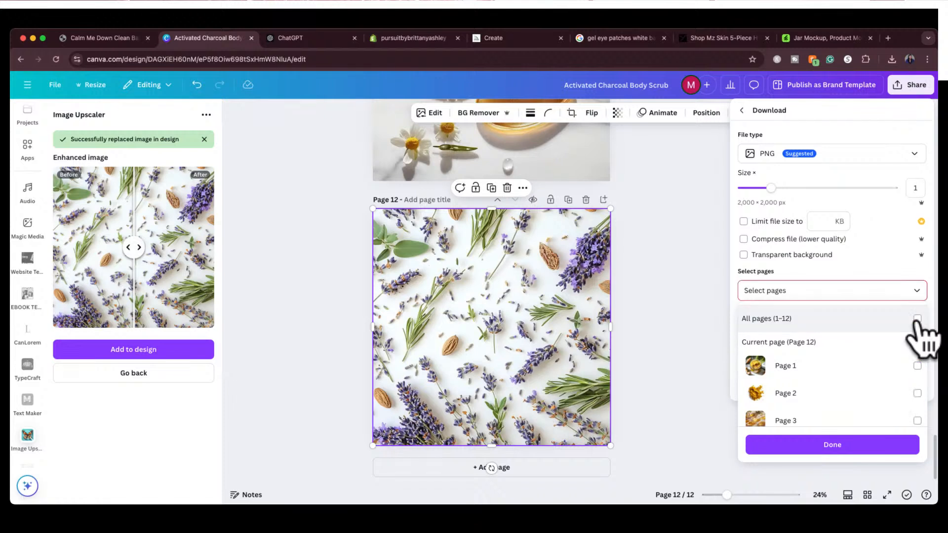
{"action": "left_click", "coordinate": [917, 343]}
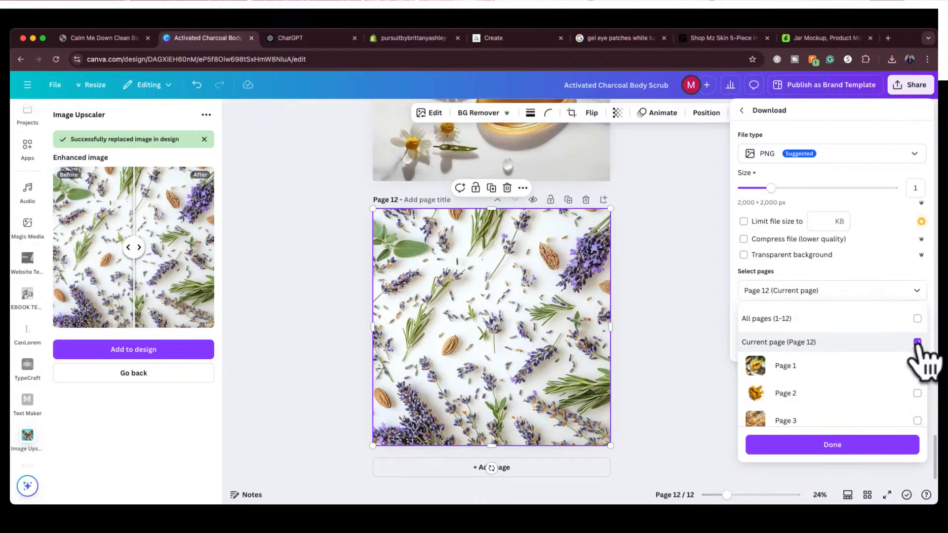
{"action": "left_click", "coordinate": [848, 450]}
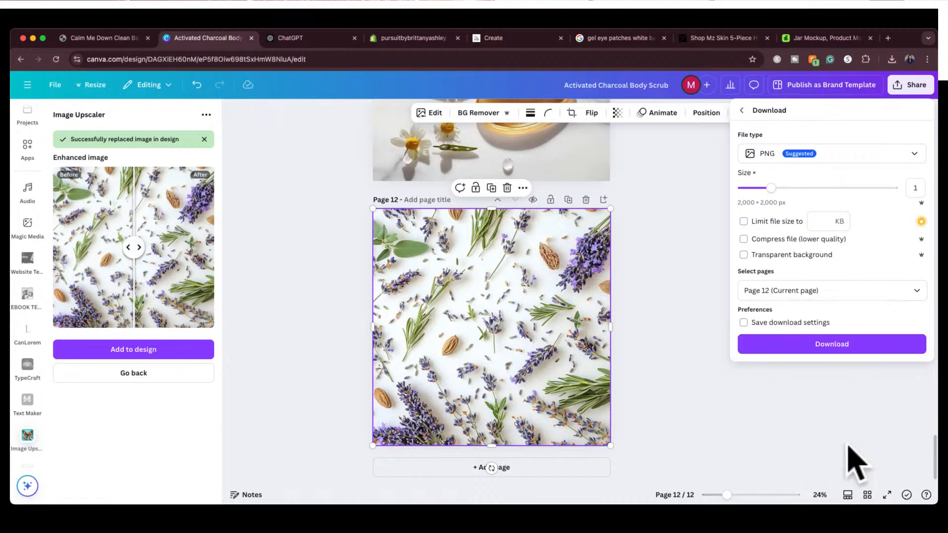
{"action": "left_click", "coordinate": [853, 343]}
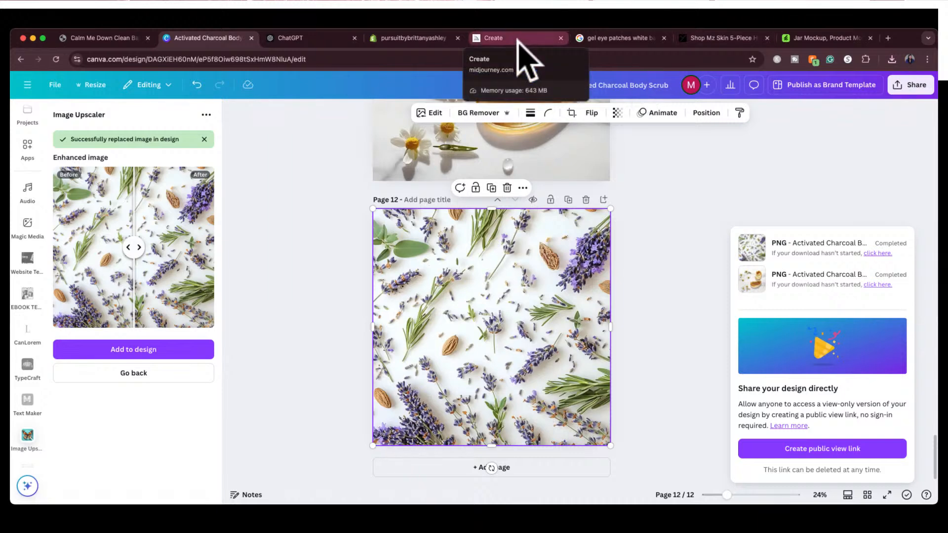
Switch to the Shopify product form, add the downloaded lavender image to the Lavender Bliss Bar's media and save the product
{"action": "left_click", "coordinate": [428, 39]}
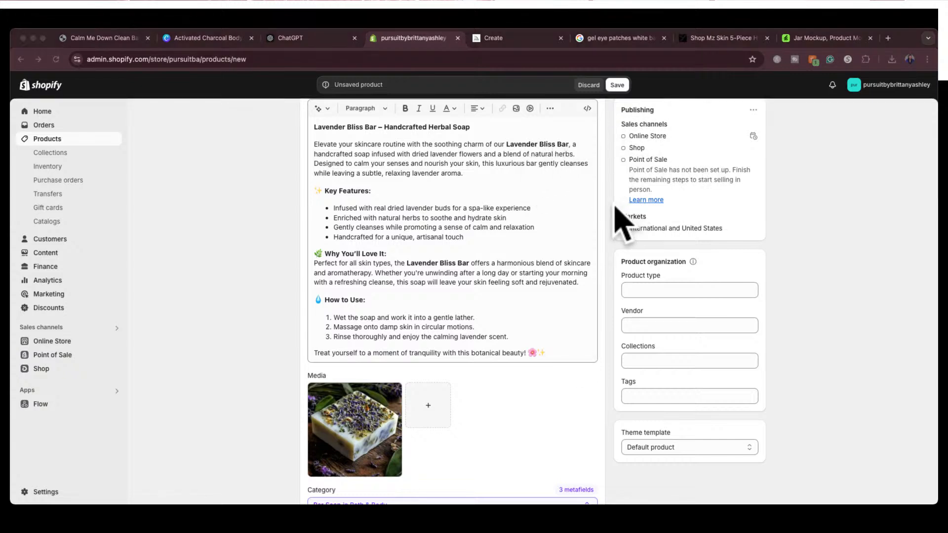
{"action": "left_click_drag", "start_coordinate": [615, 199], "coordinate": [435, 400]}
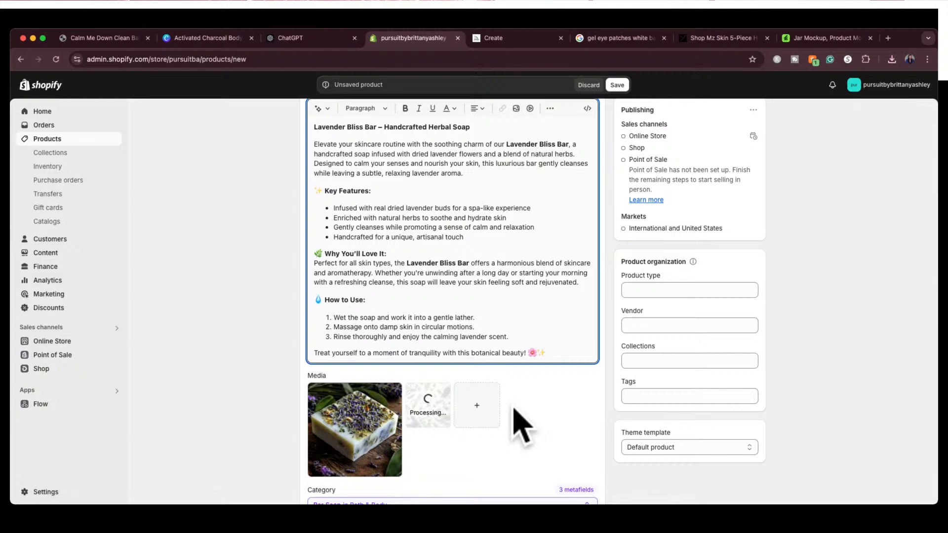
{"action": "left_click", "coordinate": [617, 85]}
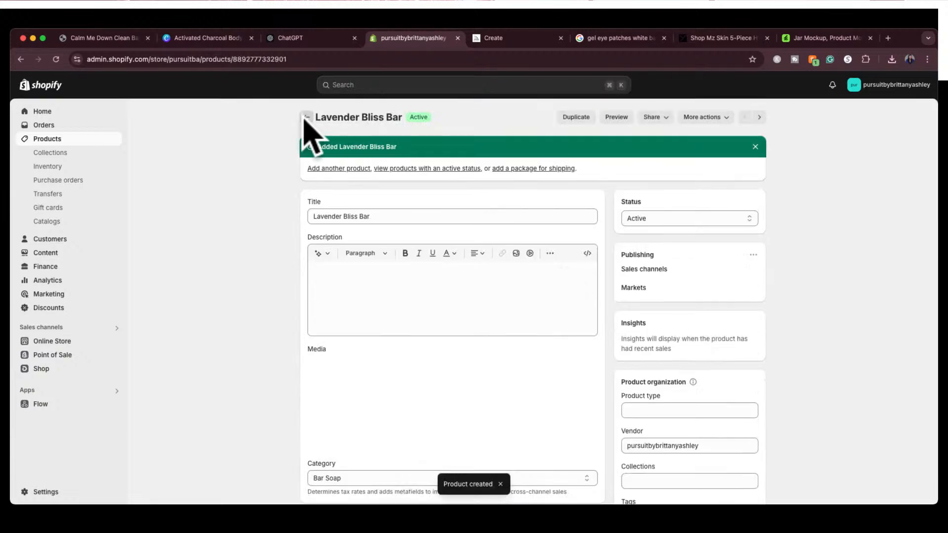
Reopen Lavender Bliss Bar from the product list and set its available quantity at the shop location to 10
{"action": "left_click", "coordinate": [308, 118]}
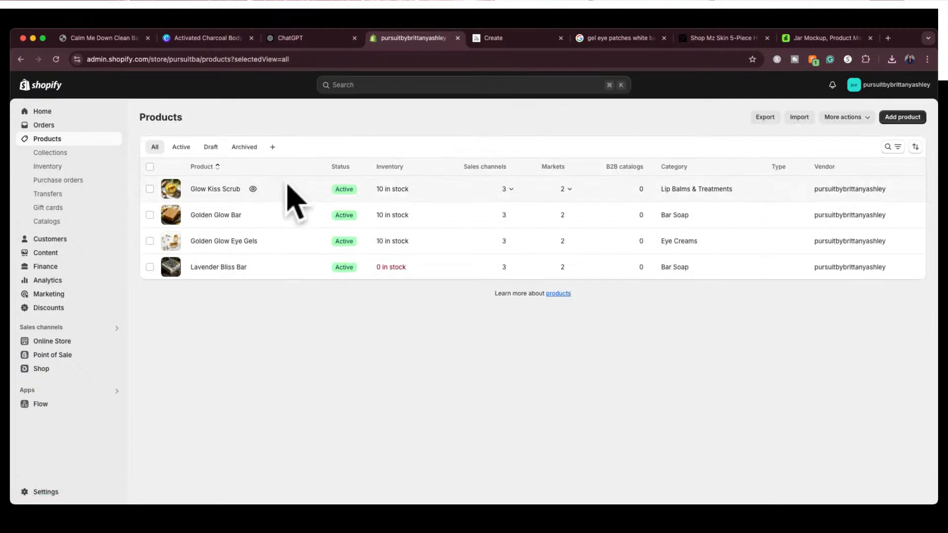
{"action": "left_click", "coordinate": [394, 269]}
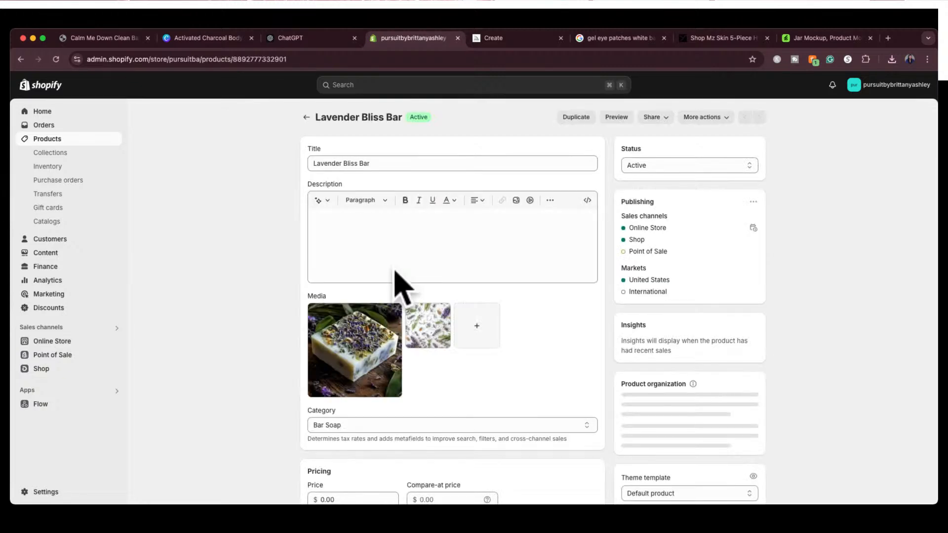
{"action": "scroll", "coordinate": [563, 350], "scroll_direction": "down", "scroll_amount": 10}
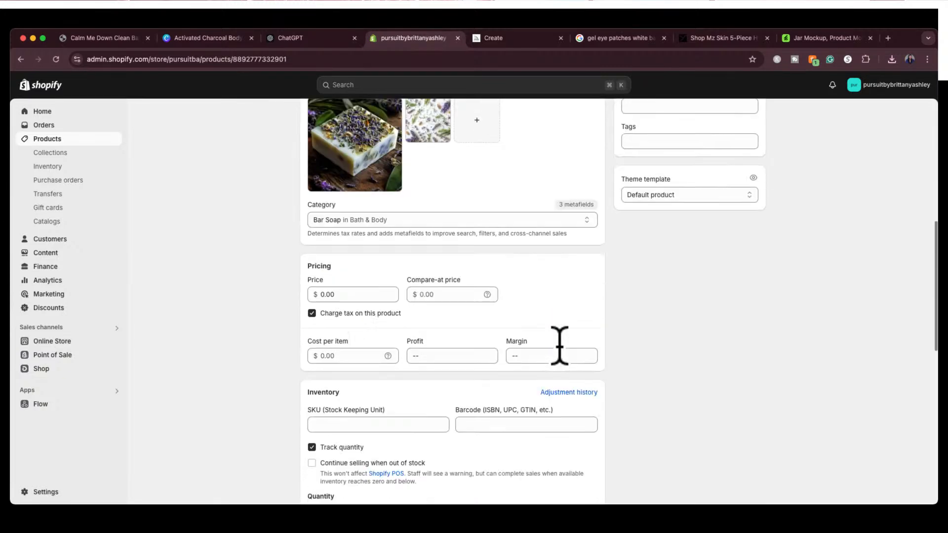
{"action": "scroll", "coordinate": [446, 417], "scroll_direction": "down", "scroll_amount": 5}
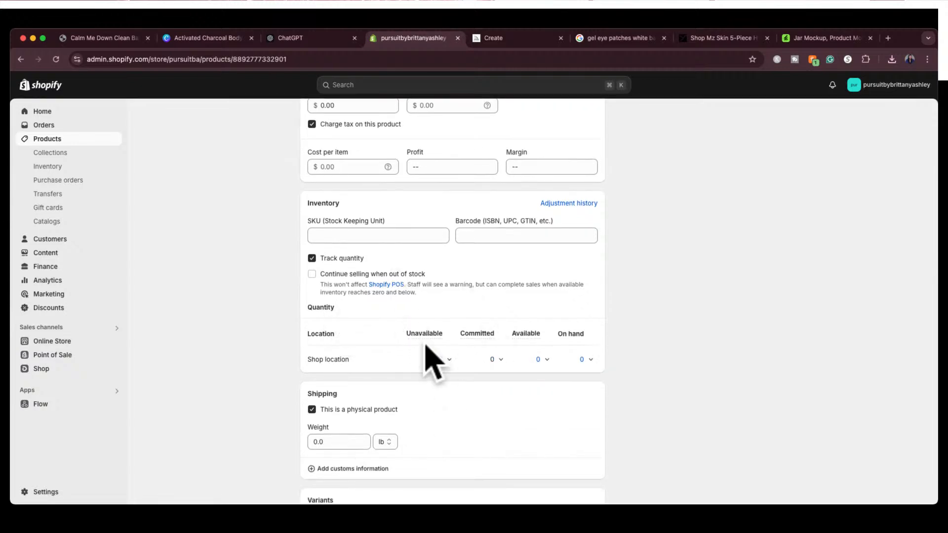
{"action": "mouse_move", "coordinate": [430, 336]}
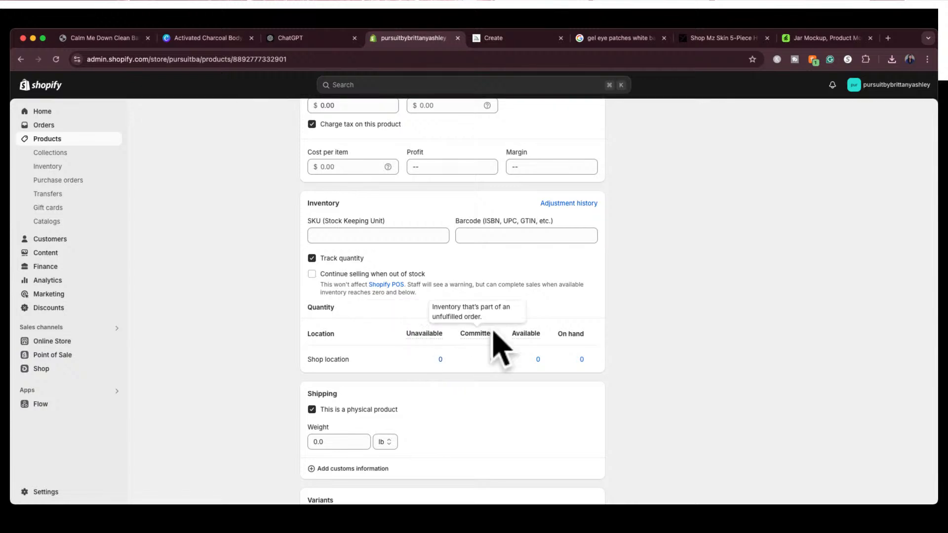
{"action": "mouse_move", "coordinate": [532, 339]}
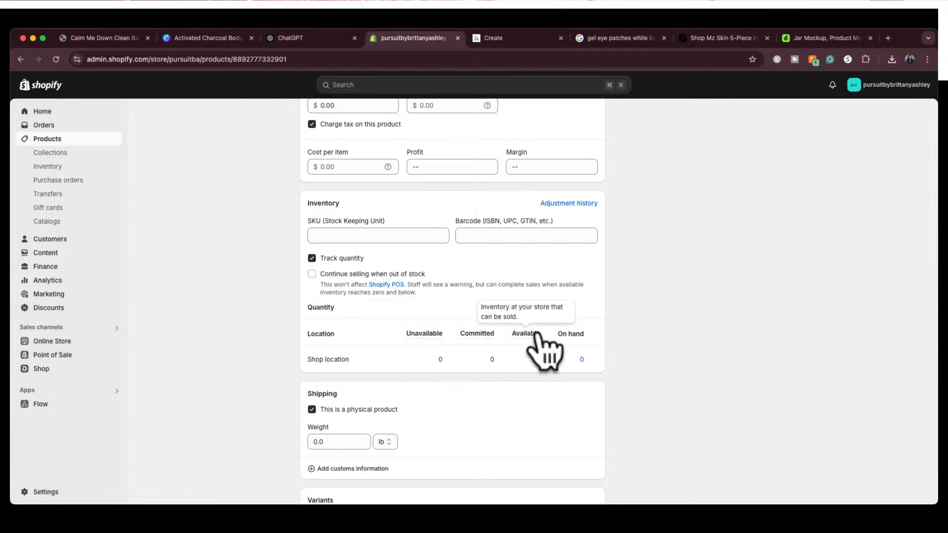
{"action": "left_click", "coordinate": [542, 359]}
{"action": "left_click", "coordinate": [521, 419]}
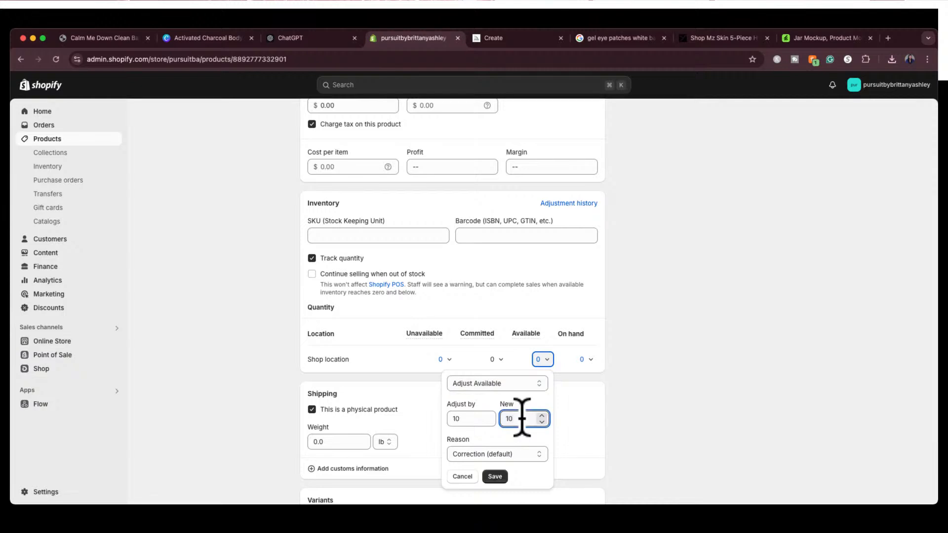
{"action": "left_click", "coordinate": [495, 476]}
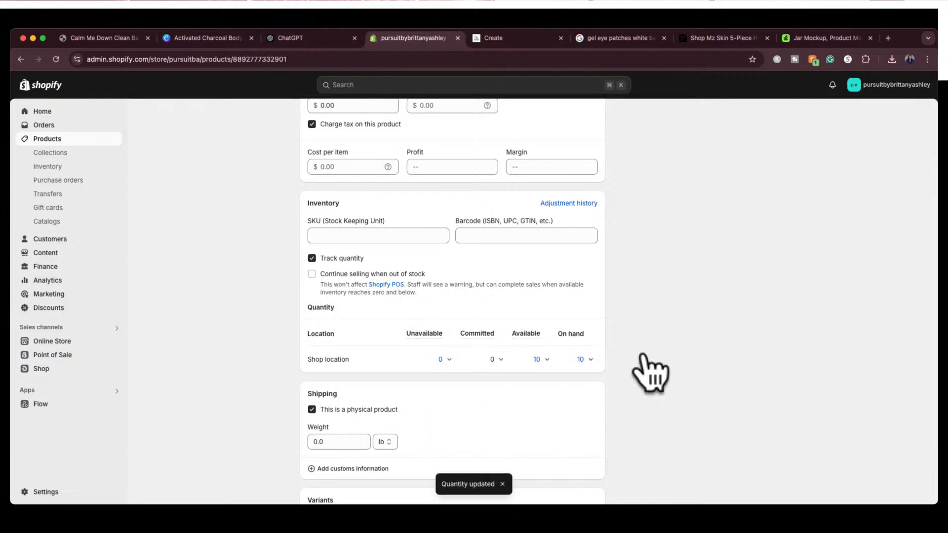
Return from the Lavender Bliss Bar page to the product list and open the online store's themes
{"action": "scroll", "coordinate": [646, 366], "scroll_direction": "down", "scroll_amount": 5}
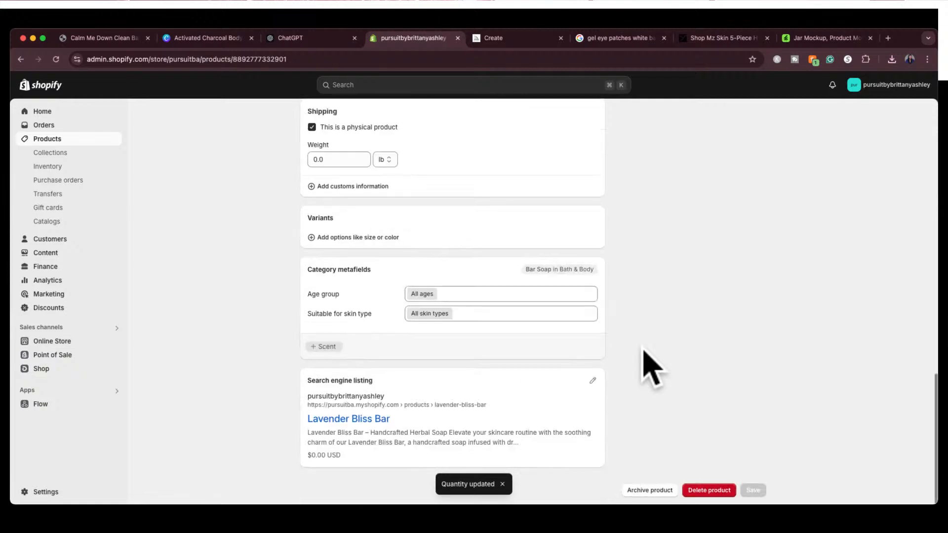
{"action": "scroll", "coordinate": [645, 360], "scroll_direction": "up", "scroll_amount": 15}
{"action": "left_click", "coordinate": [311, 120]}
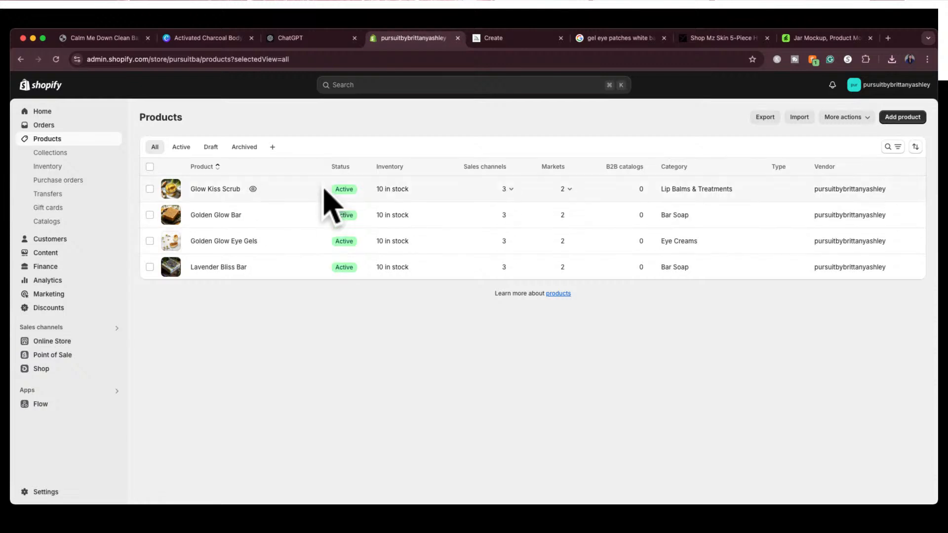
{"action": "left_click", "coordinate": [77, 341]}
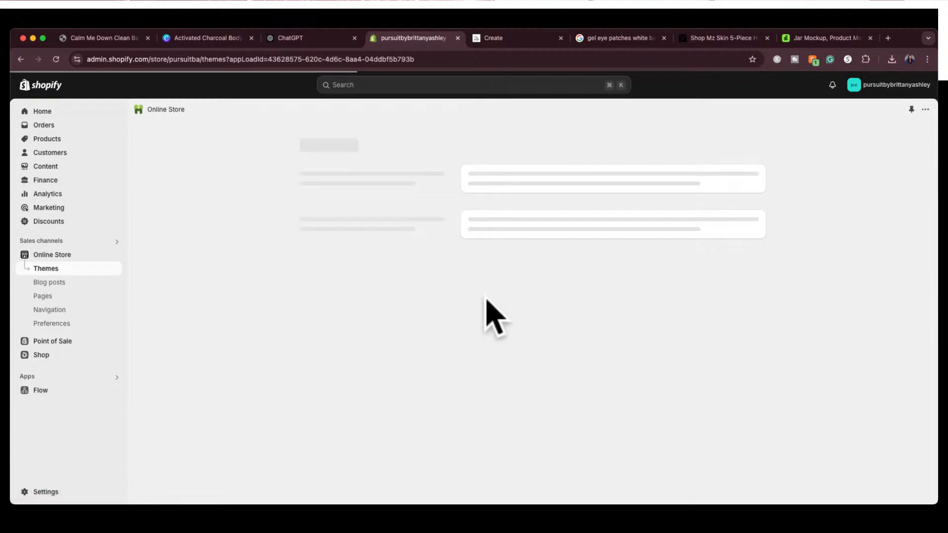
Preview the current Taste theme and look over its home page banner and featured products
{"action": "scroll", "coordinate": [572, 423], "scroll_direction": "down", "scroll_amount": 5}
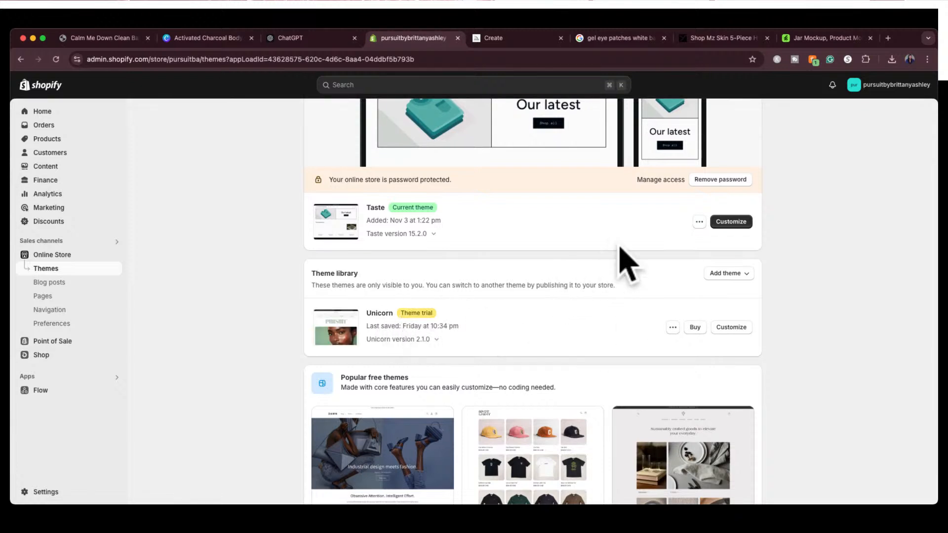
{"action": "left_click", "coordinate": [699, 221]}
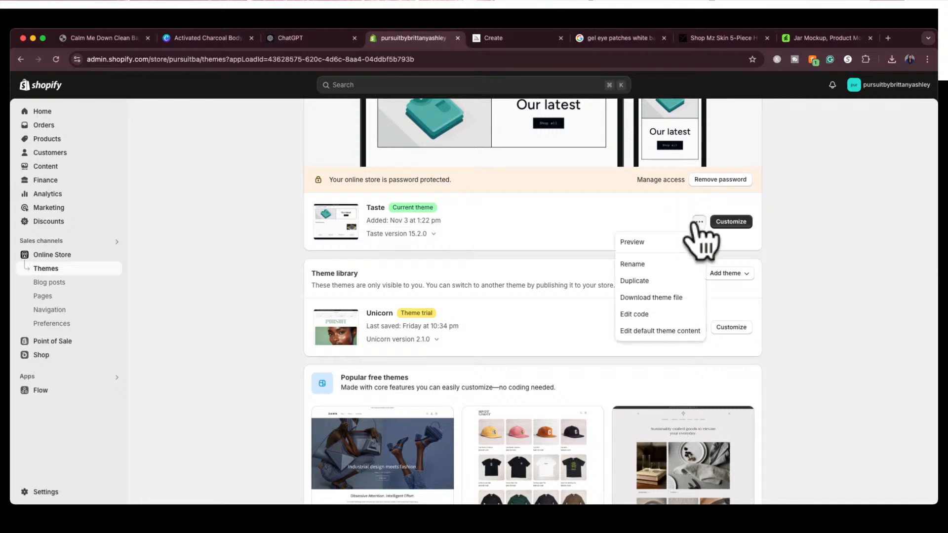
{"action": "left_click", "coordinate": [634, 241]}
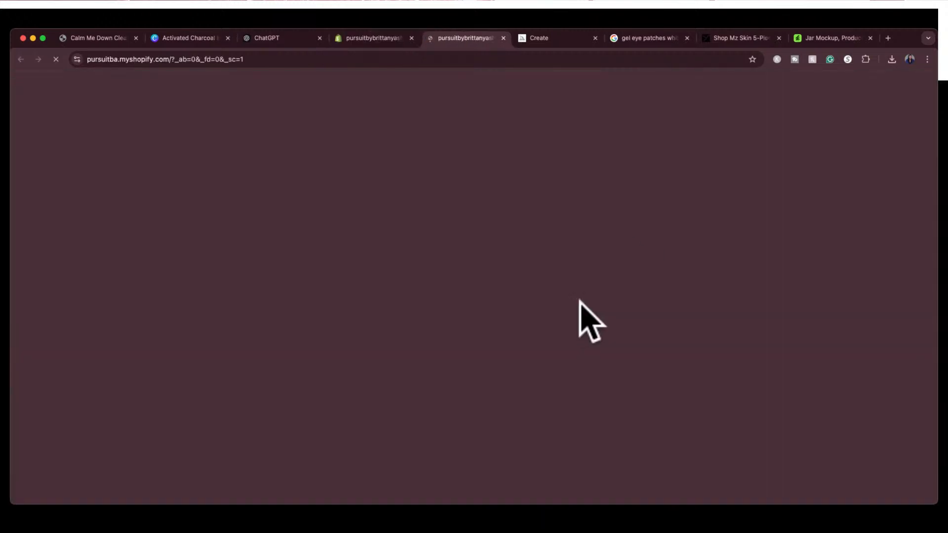
{"action": "scroll", "coordinate": [582, 311], "scroll_direction": "down", "scroll_amount": 5}
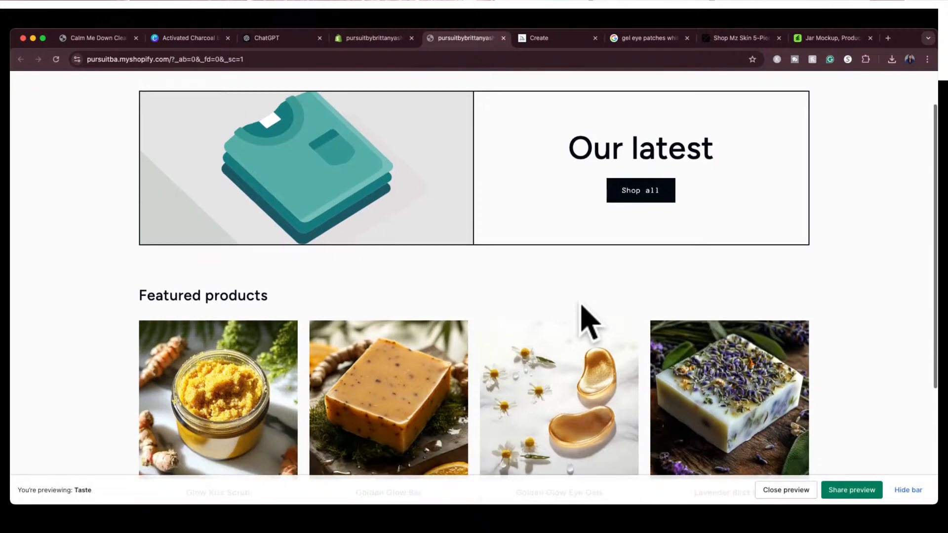
{"action": "scroll", "coordinate": [590, 320], "scroll_direction": "down", "scroll_amount": 2}
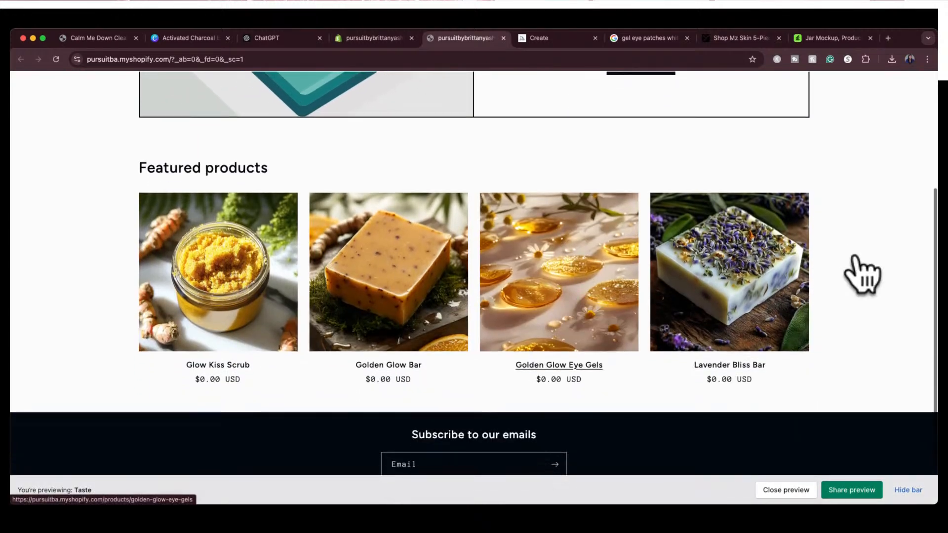
{"action": "scroll", "coordinate": [859, 232], "scroll_direction": "up", "scroll_amount": 4}
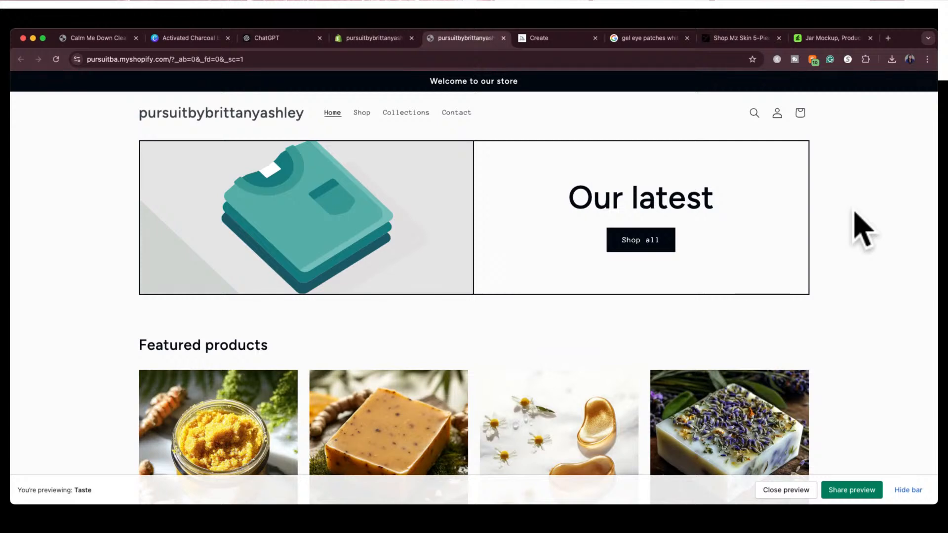
{"action": "scroll", "coordinate": [863, 230], "scroll_direction": "down", "scroll_amount": 5}
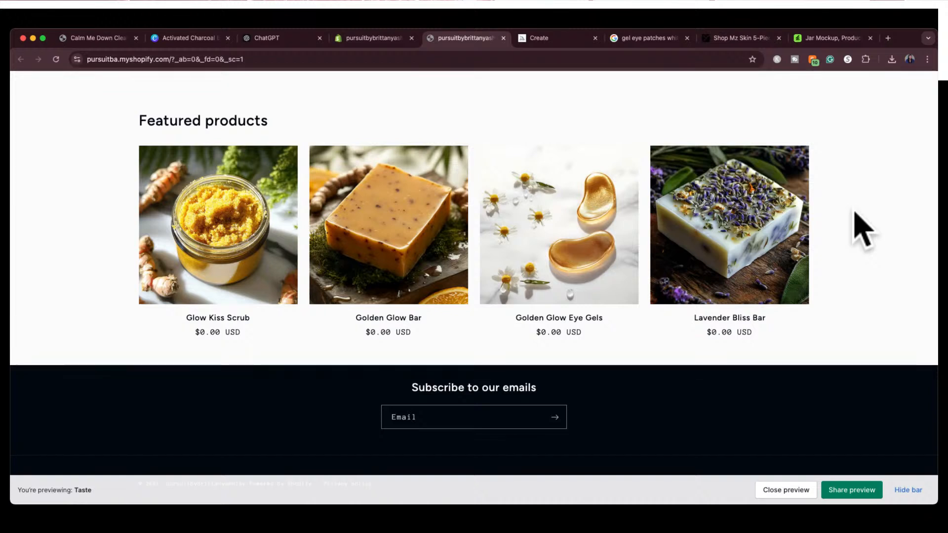
Return to the themes page, preview the Unicorn trial theme and look over its home page and shop product list
{"action": "left_click", "coordinate": [368, 38]}
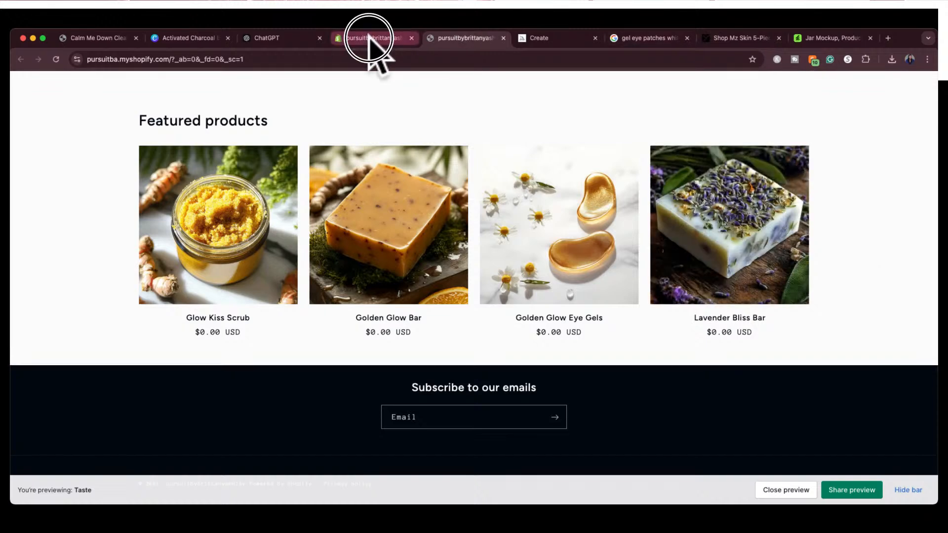
{"action": "left_click", "coordinate": [289, 348]}
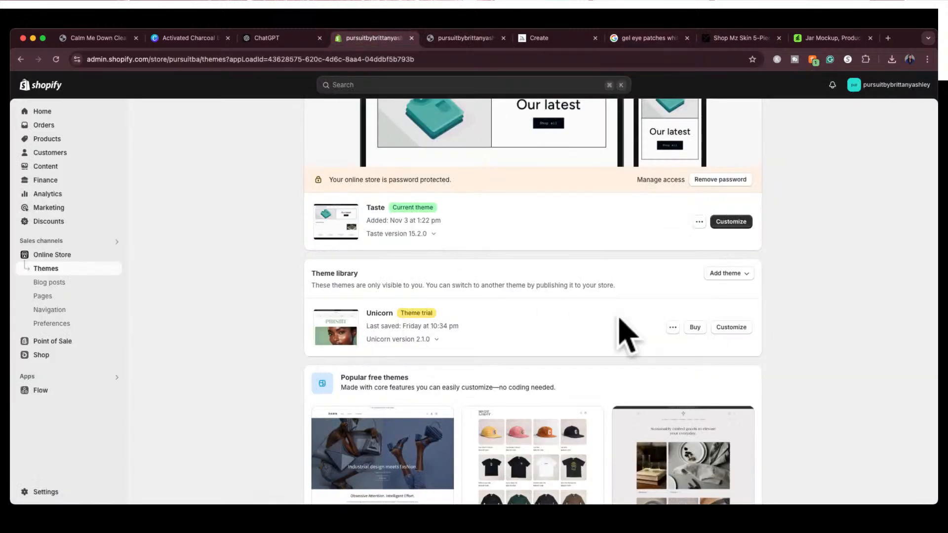
{"action": "left_click", "coordinate": [673, 329]}
{"action": "left_click", "coordinate": [577, 376]}
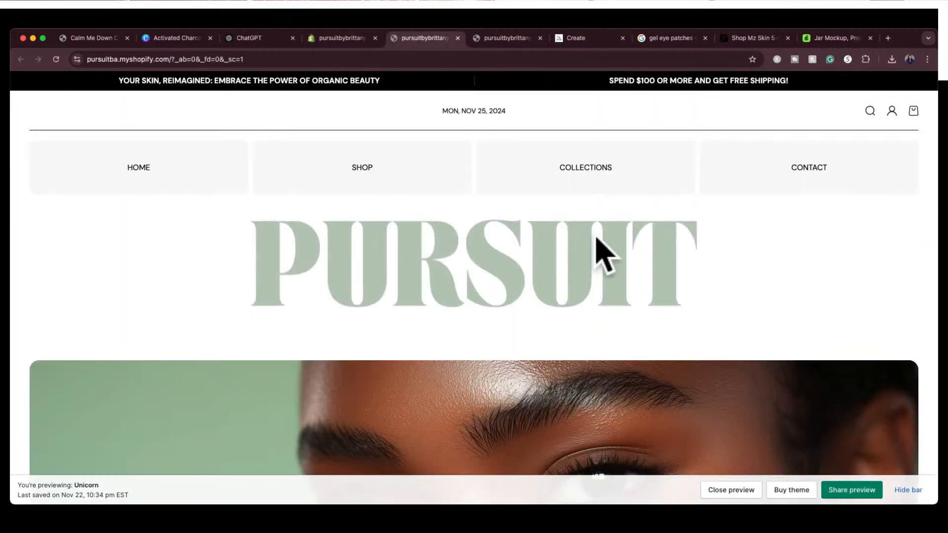
{"action": "scroll", "coordinate": [602, 342], "scroll_direction": "down", "scroll_amount": 10}
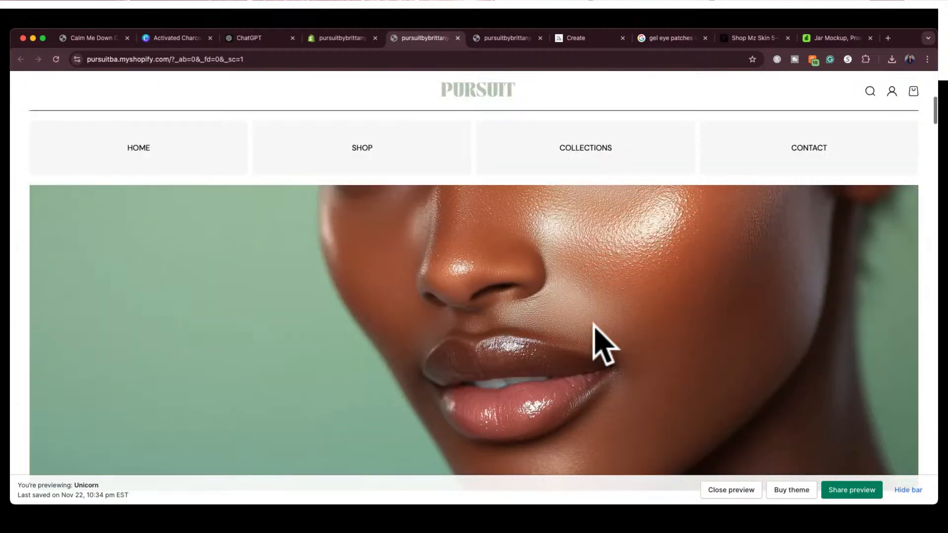
{"action": "scroll", "coordinate": [599, 339], "scroll_direction": "up", "scroll_amount": 10}
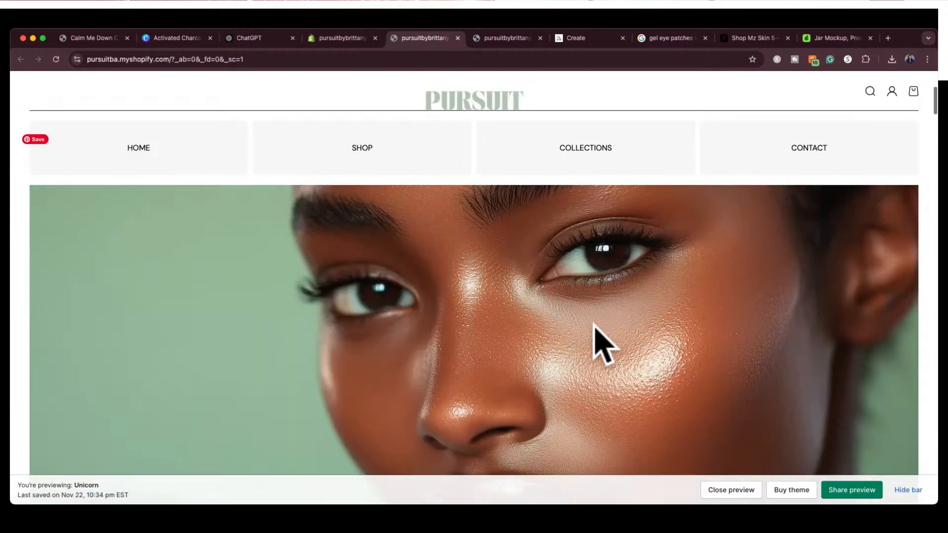
{"action": "left_click", "coordinate": [374, 148]}
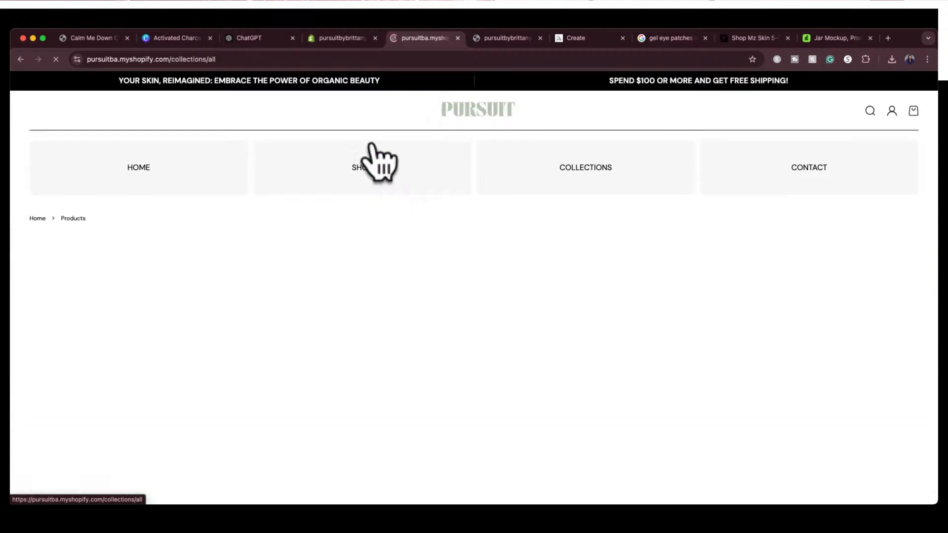
{"action": "scroll", "coordinate": [583, 239], "scroll_direction": "down", "scroll_amount": 3}
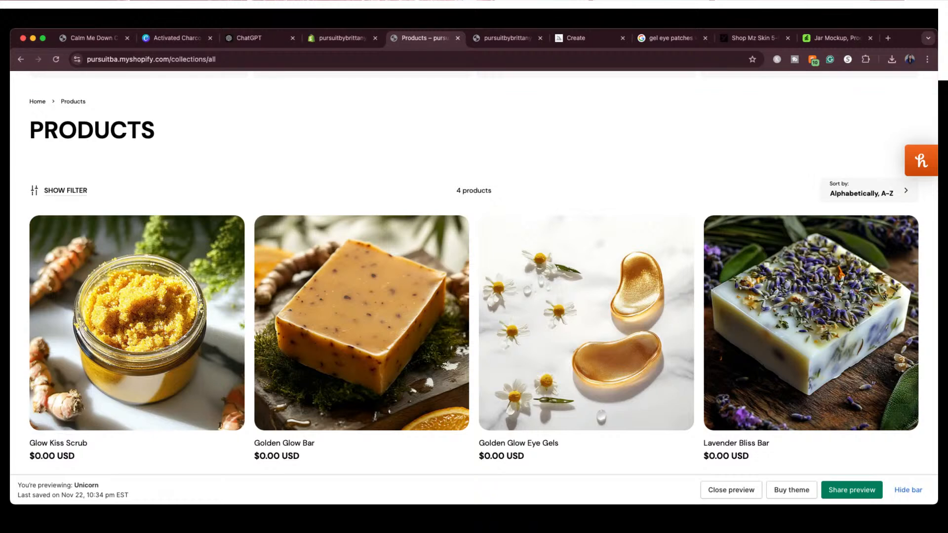
Open thejeunecreation.com in a new browser tab and look over the store's home page
{"action": "left_click", "coordinate": [888, 38]}
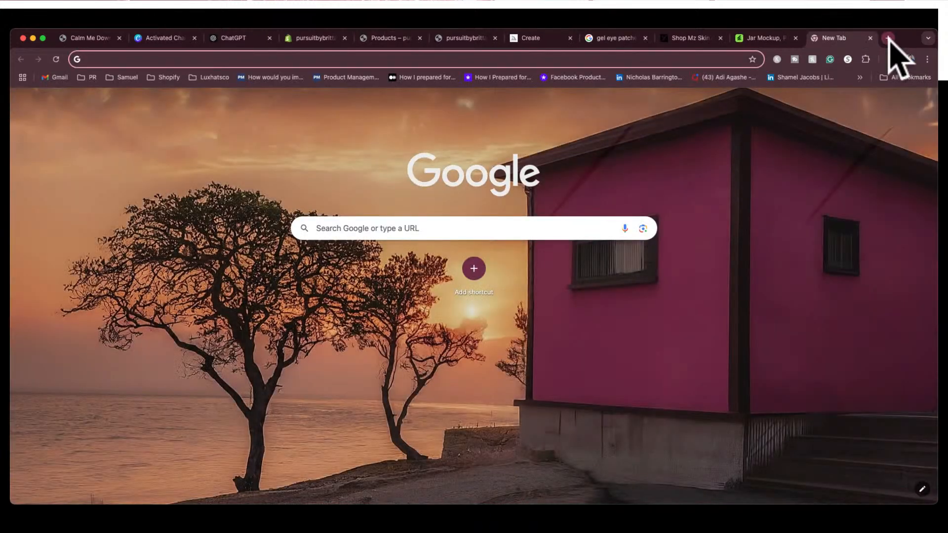
{"action": "type", "text": "the"}
{"action": "key", "text": "Return"}
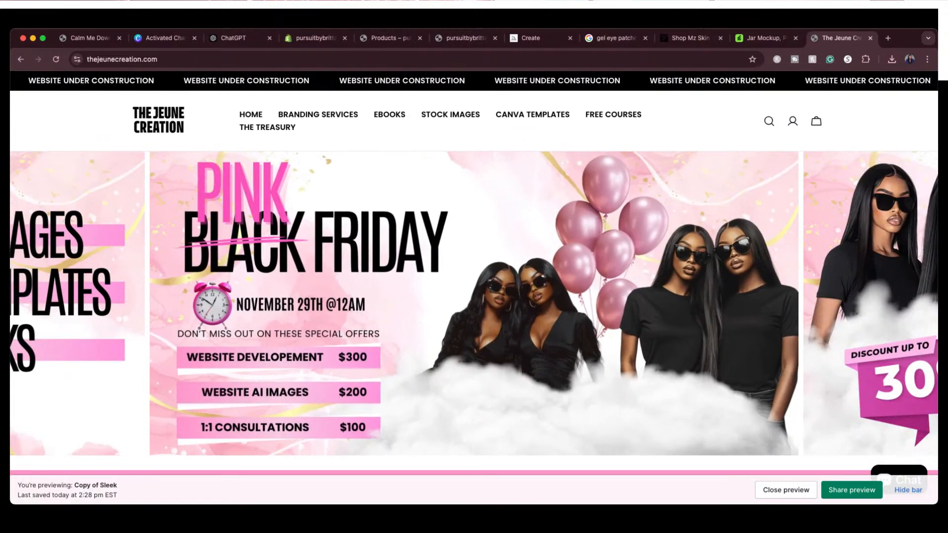
{"action": "scroll", "coordinate": [785, 336], "scroll_direction": "down", "scroll_amount": 5}
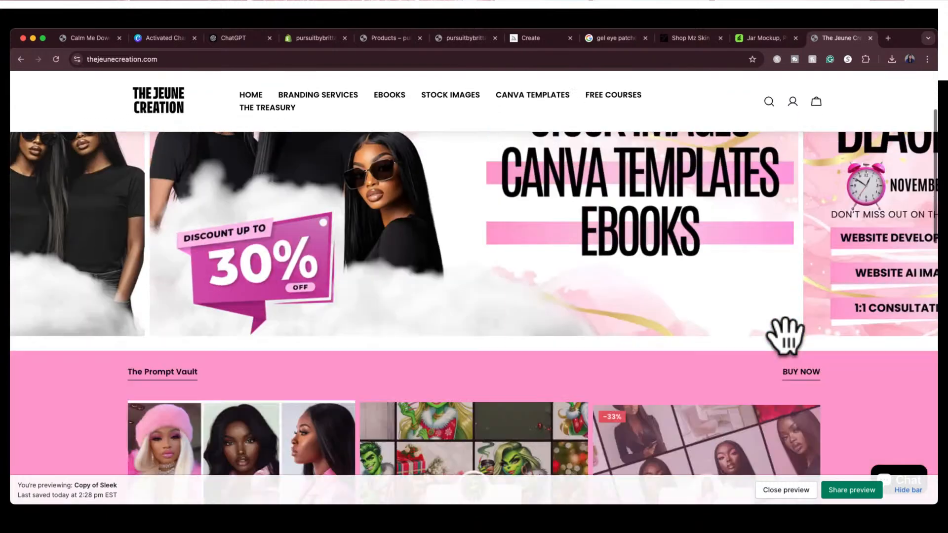
{"action": "scroll", "coordinate": [790, 353], "scroll_direction": "up", "scroll_amount": 5}
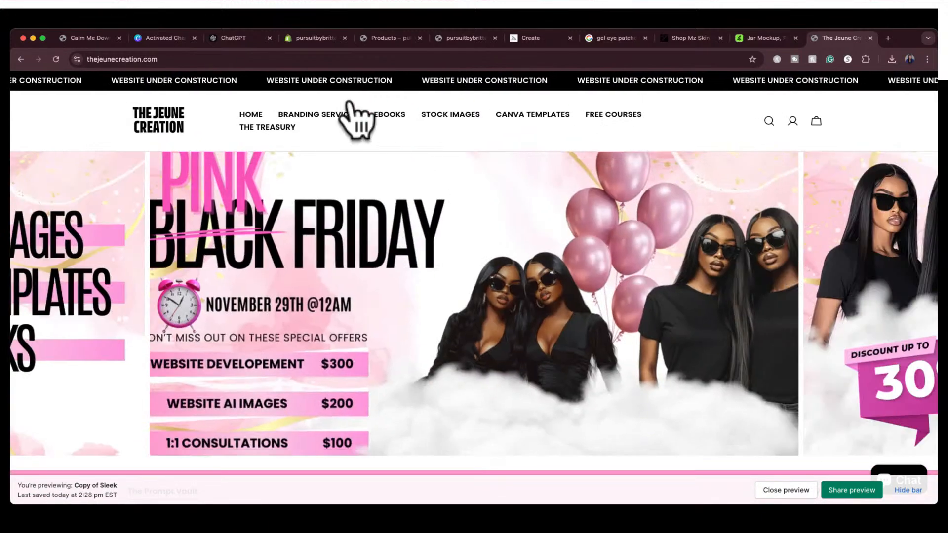
Open the Personalized 1:1 Consultations product from the Branding Services page and view its details
{"action": "left_click", "coordinate": [340, 113]}
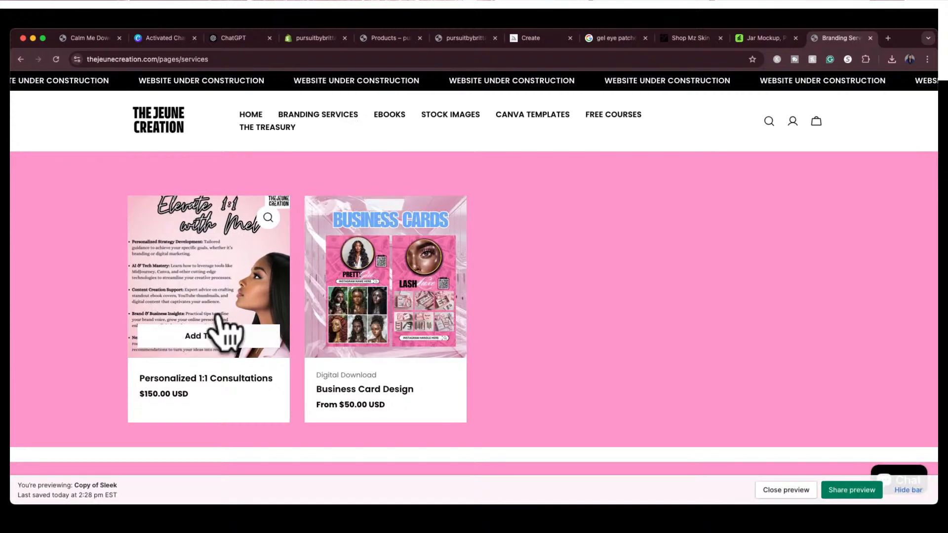
{"action": "left_click", "coordinate": [218, 318]}
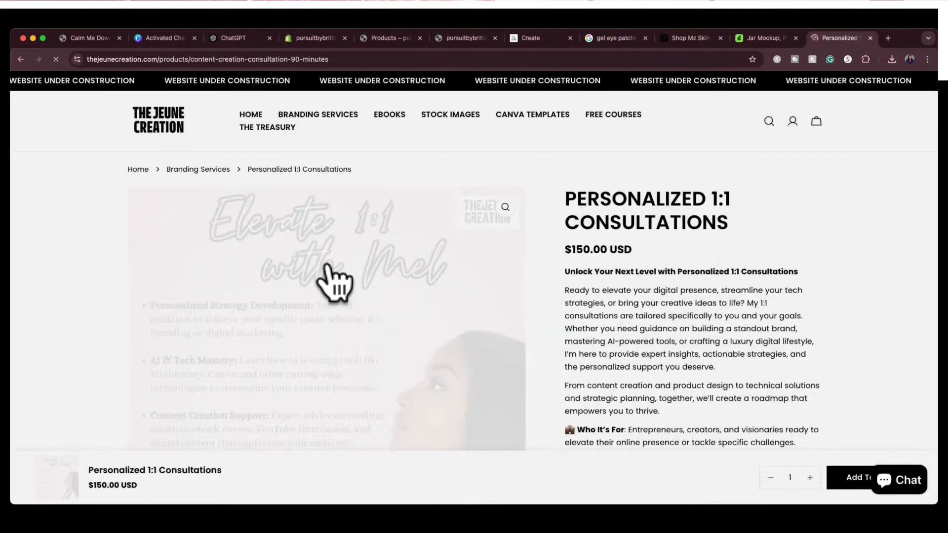
{"action": "scroll", "coordinate": [183, 432], "scroll_direction": "down", "scroll_amount": 1}
{"action": "scroll", "coordinate": [187, 442], "scroll_direction": "down", "scroll_amount": 3}
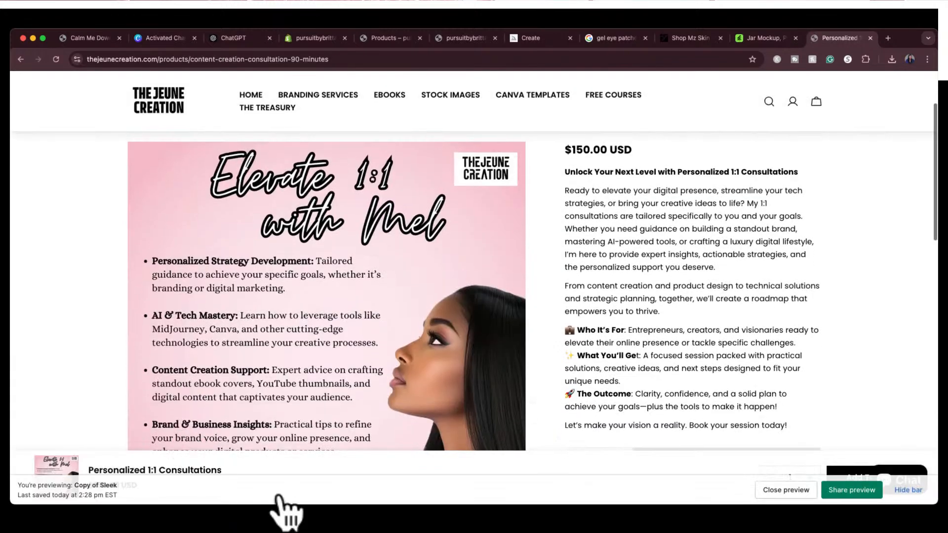
Hide the theme preview bar and examine the consultation page's sticky purchase bar, description and cart options
{"action": "left_click", "coordinate": [910, 490]}
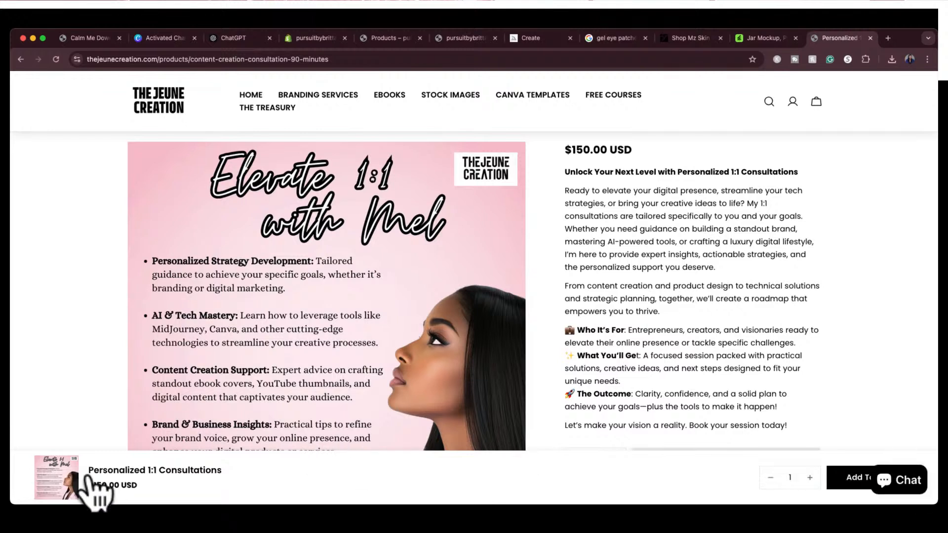
{"action": "left_click_drag", "start_coordinate": [93, 485], "coordinate": [120, 484]}
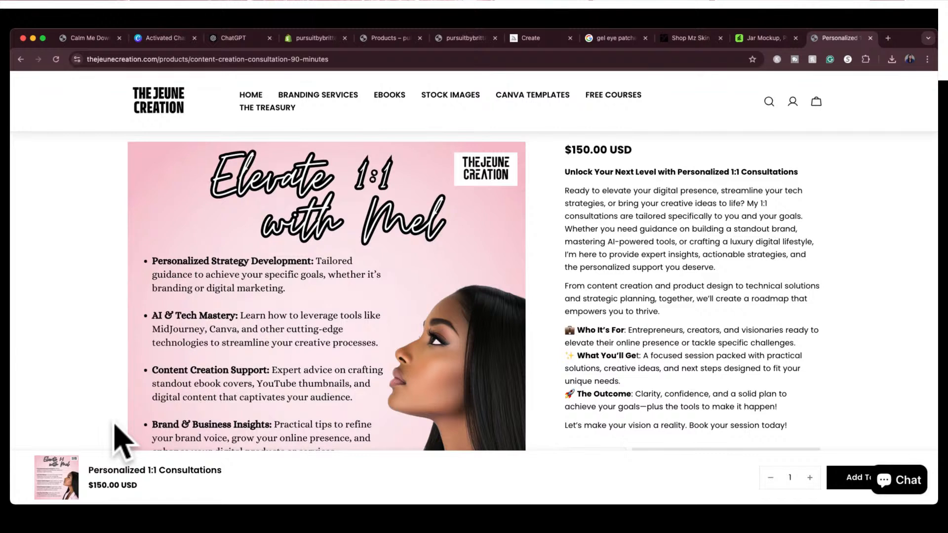
{"action": "scroll", "coordinate": [129, 391], "scroll_direction": "down", "scroll_amount": 3}
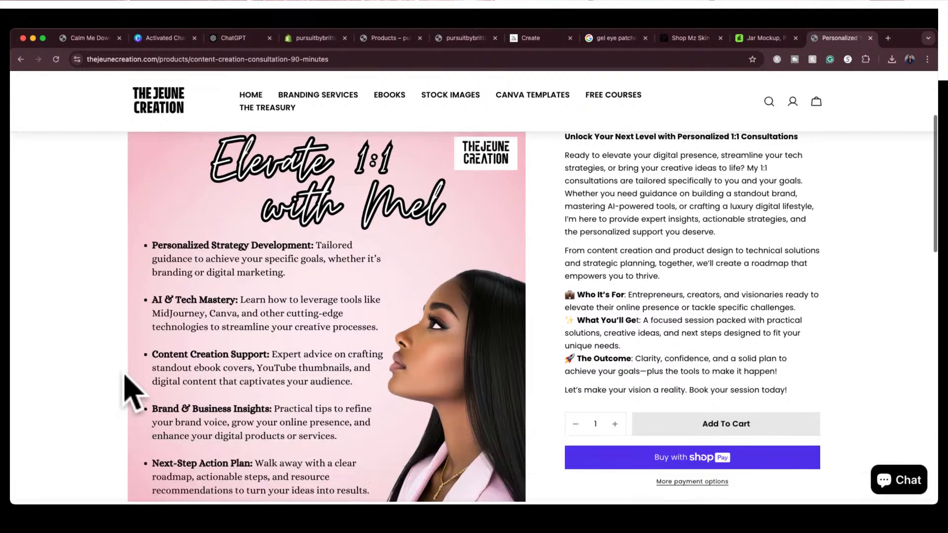
{"action": "scroll", "coordinate": [127, 379], "scroll_direction": "down", "scroll_amount": 1}
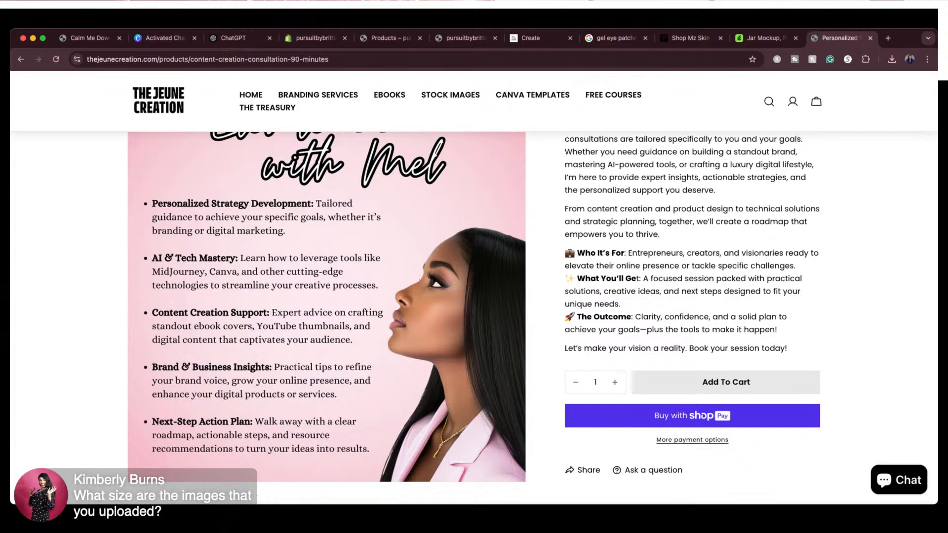
Check the image size settings in Midjourney and the resize options for the Activated Charcoal Body Scrub design in Canva
{"action": "left_click", "coordinate": [528, 38]}
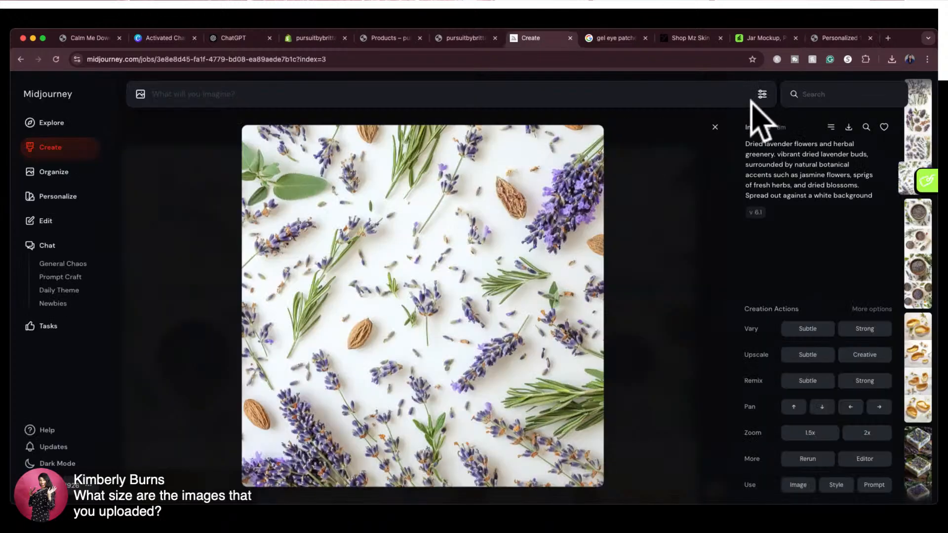
{"action": "left_click", "coordinate": [761, 95]}
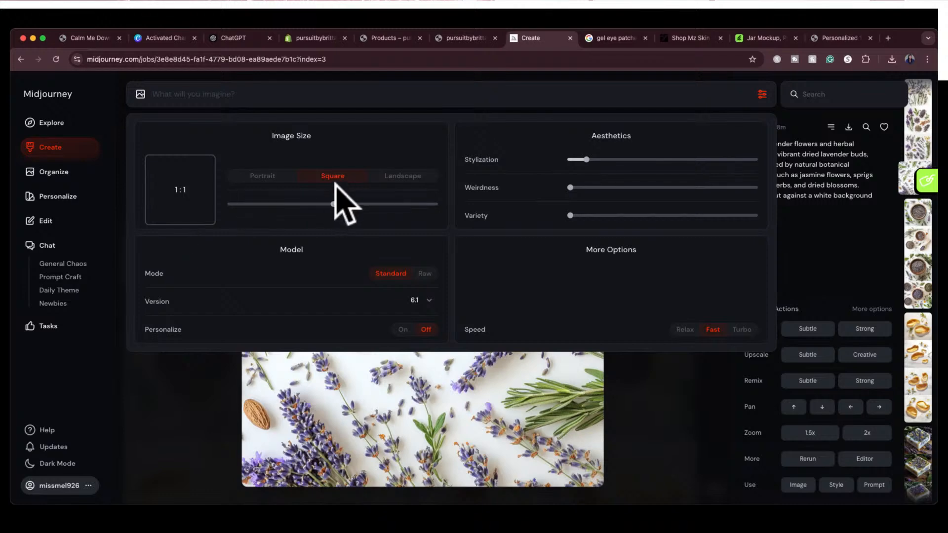
{"action": "left_click", "coordinate": [164, 40]}
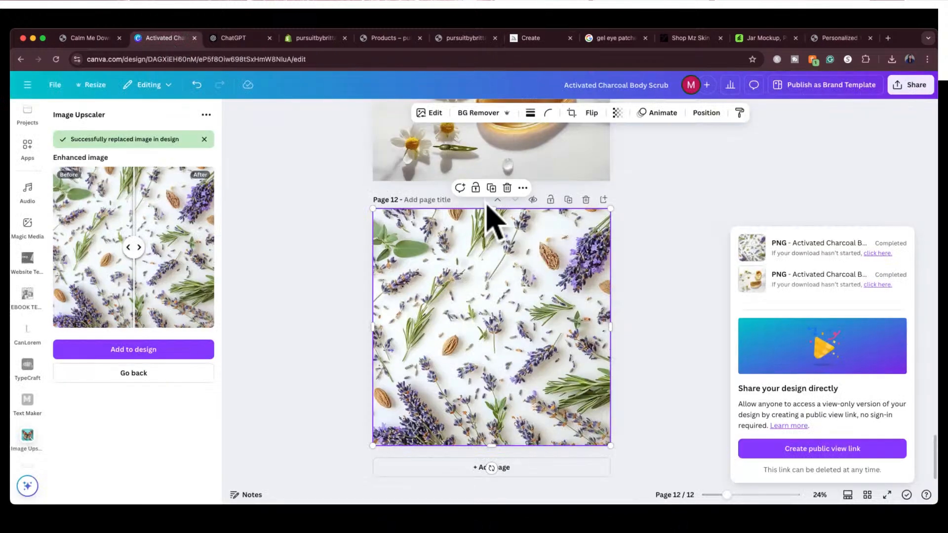
{"action": "left_click", "coordinate": [91, 85]}
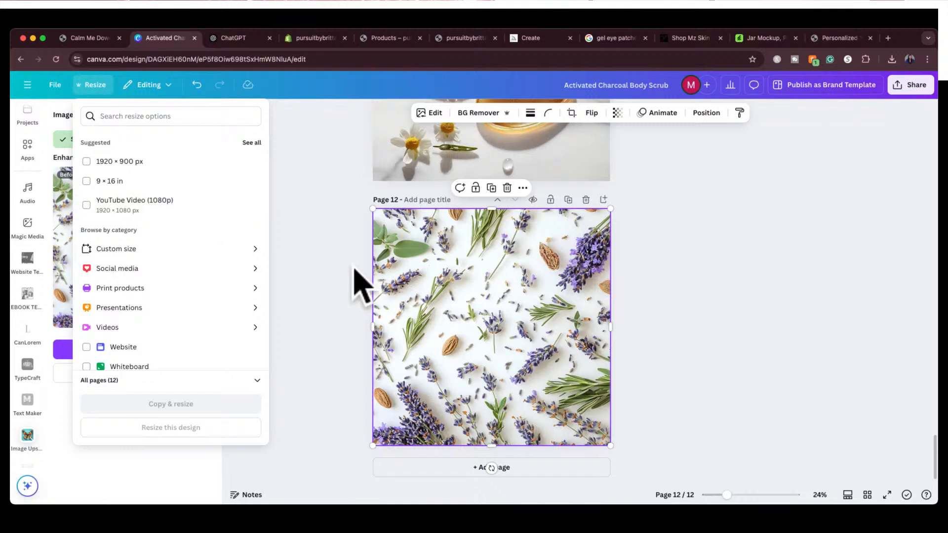
{"action": "left_click", "coordinate": [417, 292]}
{"action": "left_click", "coordinate": [321, 272]}
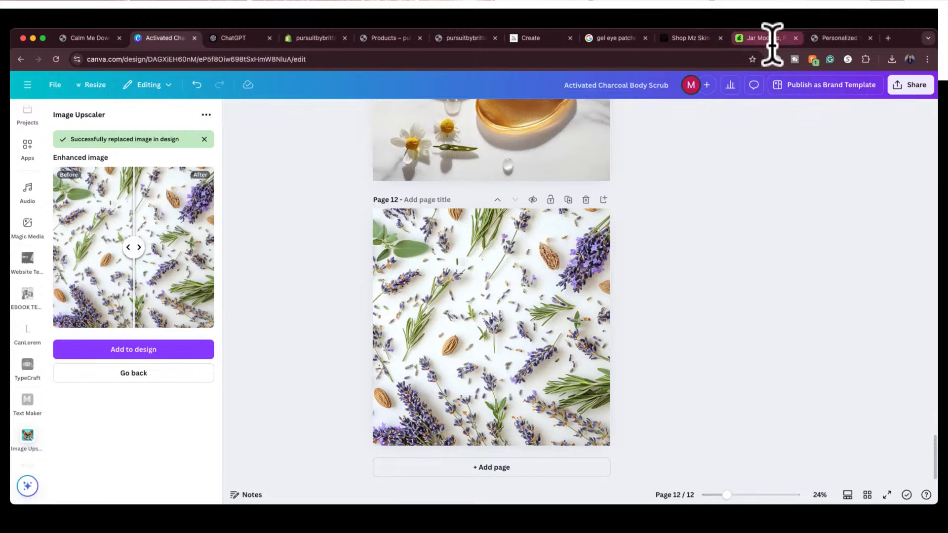
Switch back to The Jeune Creation store and browse its Stock Images collection
{"action": "left_click", "coordinate": [839, 40]}
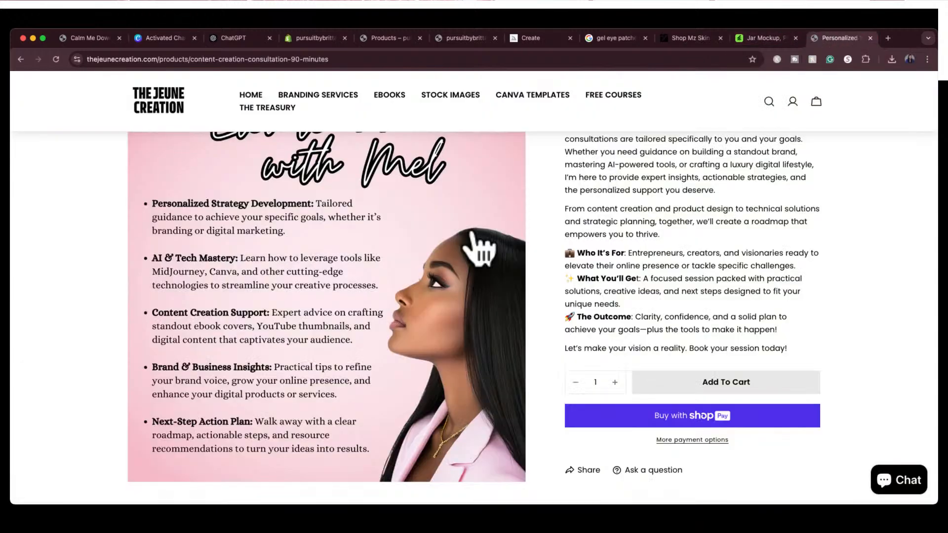
{"action": "scroll", "coordinate": [479, 249], "scroll_direction": "up", "scroll_amount": 3}
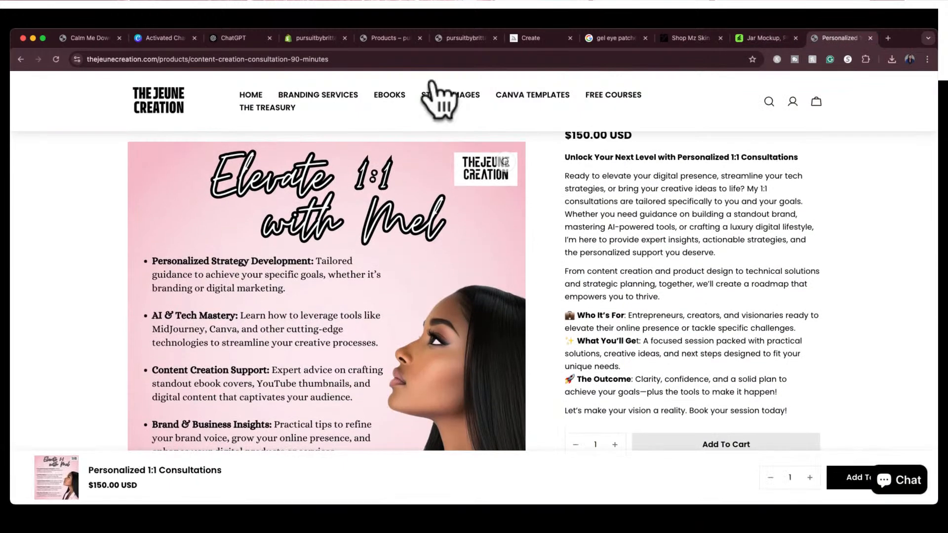
{"action": "left_click", "coordinate": [458, 95]}
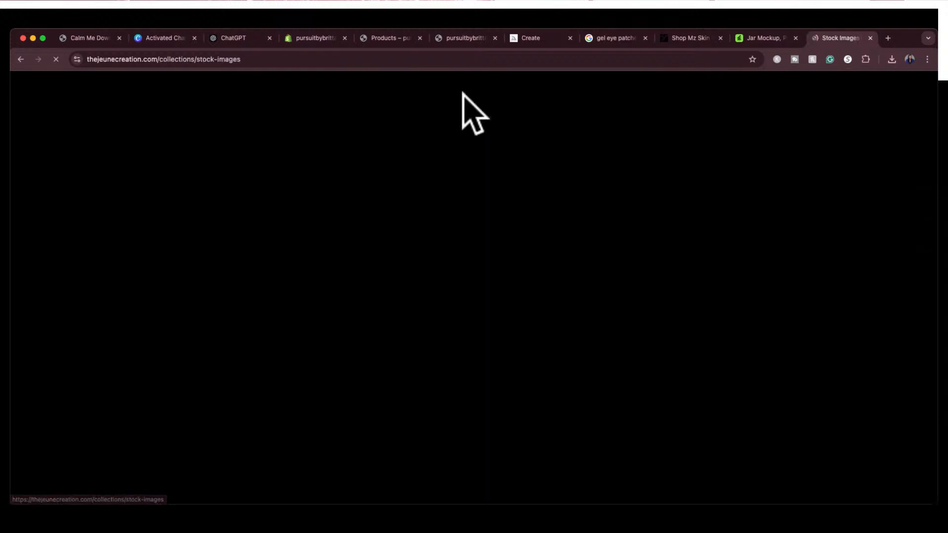
{"action": "scroll", "coordinate": [479, 312], "scroll_direction": "down", "scroll_amount": 1}
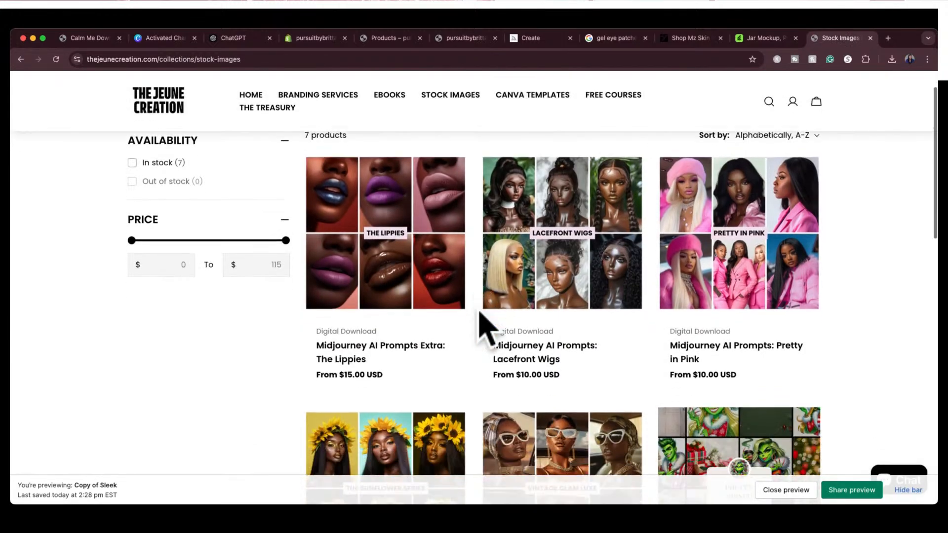
{"action": "scroll", "coordinate": [486, 329], "scroll_direction": "down", "scroll_amount": 5}
{"action": "scroll", "coordinate": [486, 296], "scroll_direction": "up", "scroll_amount": 6}
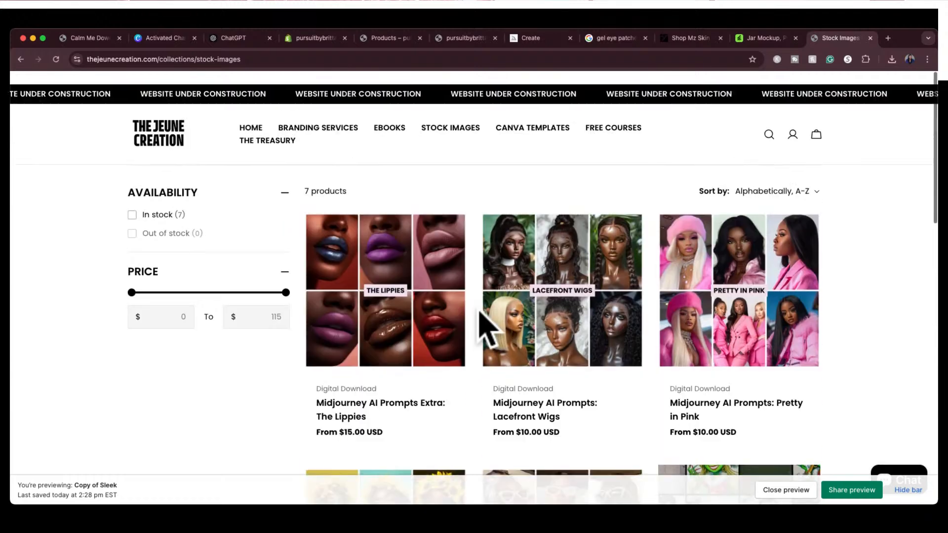
Open the Etsy Square Listing Mockups with Video product in The Jeune Creation store and review its images and description
{"action": "scroll", "coordinate": [481, 316], "scroll_direction": "down", "scroll_amount": 1}
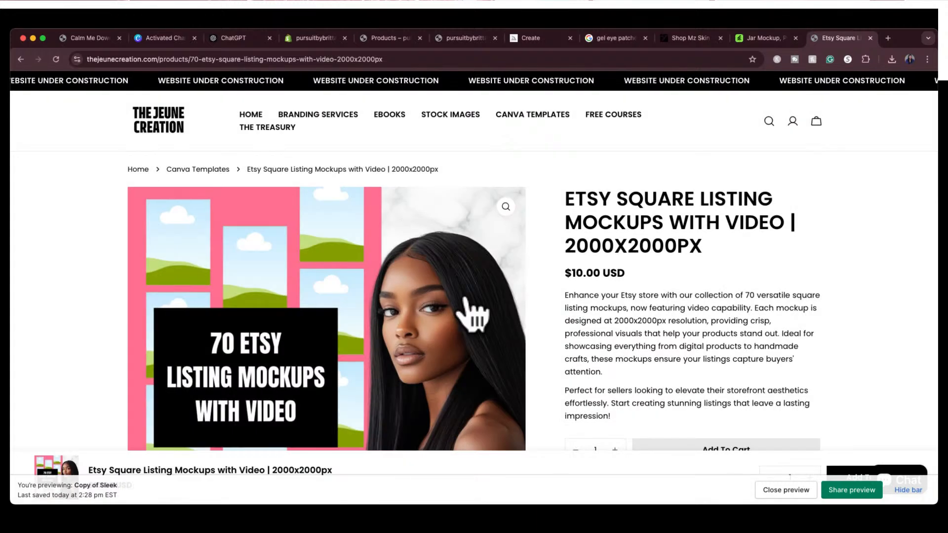
{"action": "scroll", "coordinate": [473, 316], "scroll_direction": "down", "scroll_amount": 2}
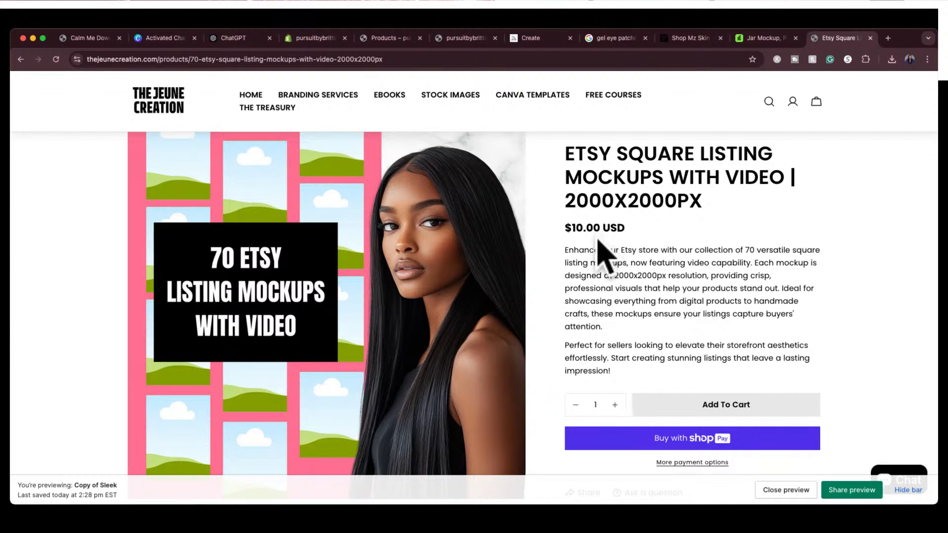
{"action": "scroll", "coordinate": [600, 252], "scroll_direction": "down", "scroll_amount": 3}
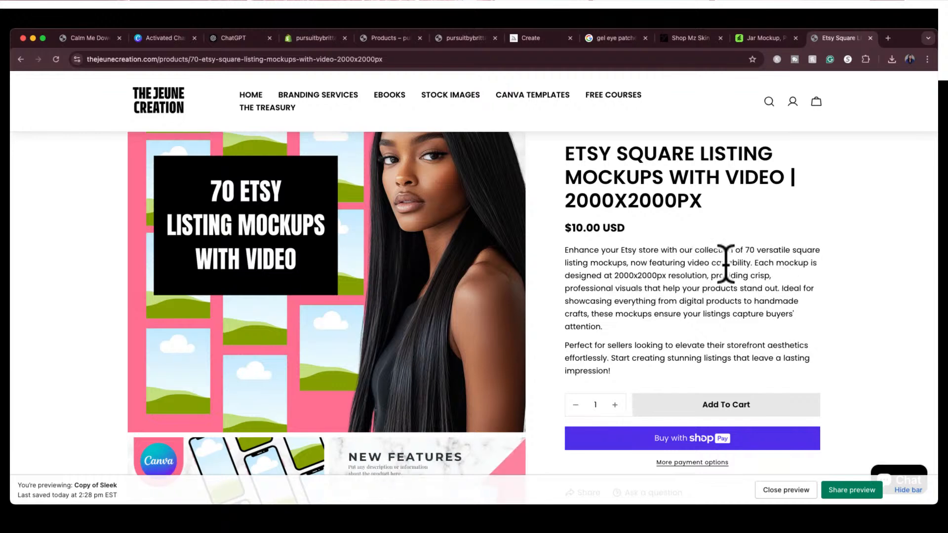
Switch to Canva, open the SHOPIFY design from the recent designs and play its animated preview
{"action": "left_click", "coordinate": [166, 38]}
{"action": "scroll", "coordinate": [419, 195], "scroll_direction": "up", "scroll_amount": 1}
{"action": "scroll", "coordinate": [417, 194], "scroll_direction": "up", "scroll_amount": 5}
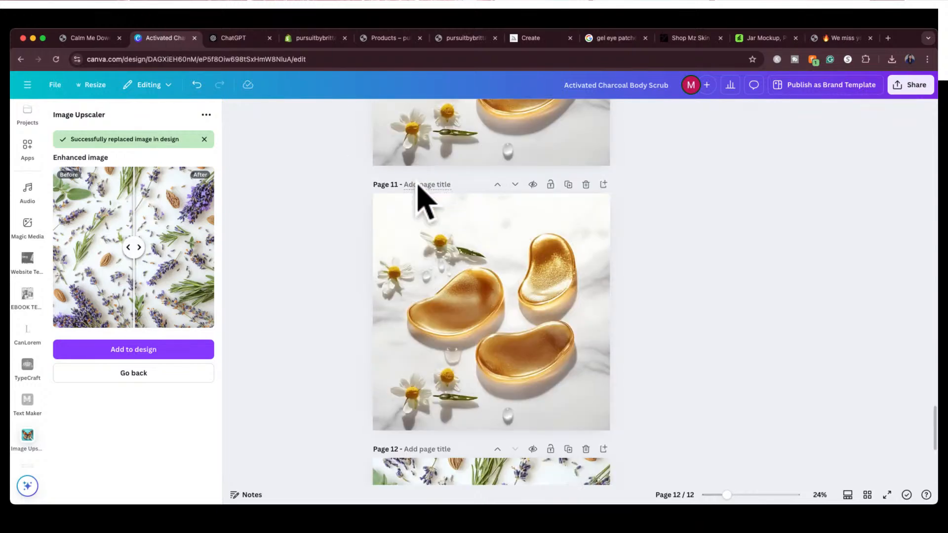
{"action": "left_click", "coordinate": [27, 85]}
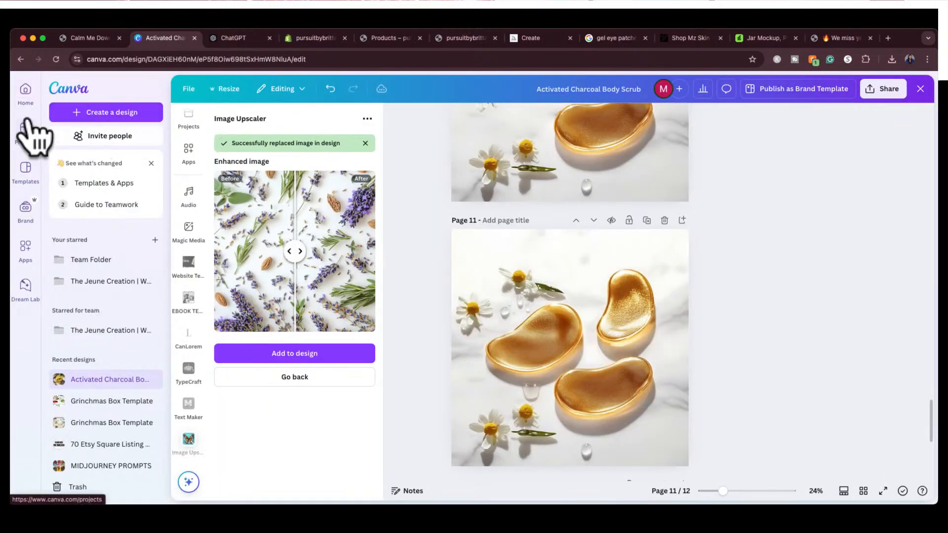
{"action": "left_click", "coordinate": [26, 89]}
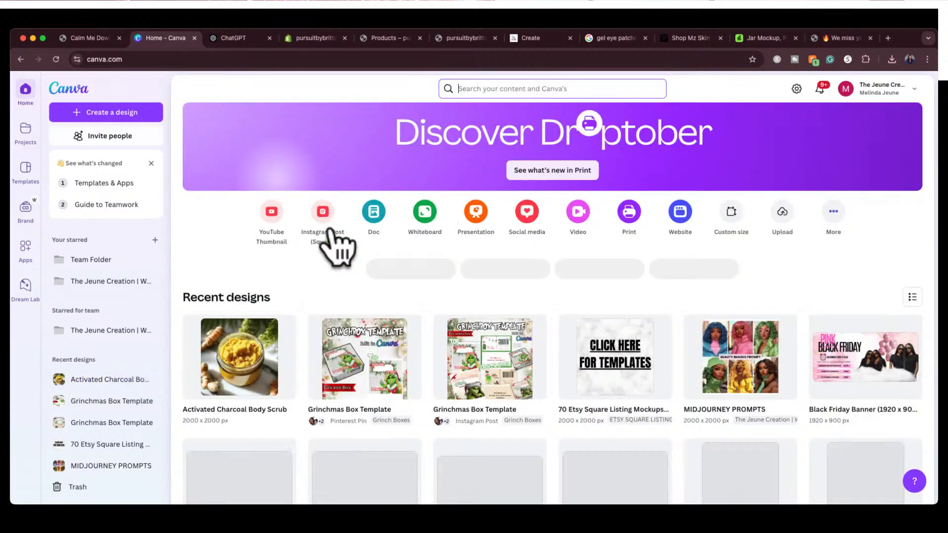
{"action": "scroll", "coordinate": [642, 395], "scroll_direction": "down", "scroll_amount": 1}
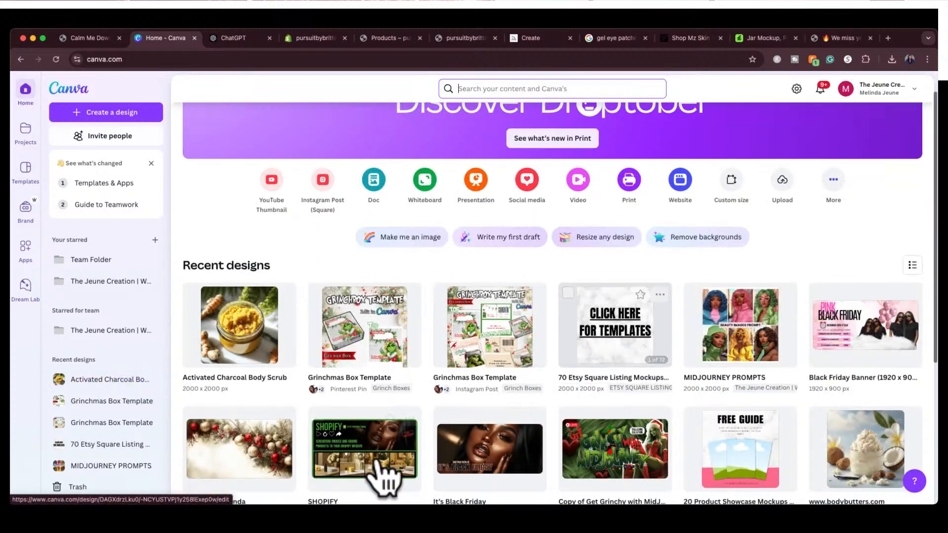
{"action": "left_click", "coordinate": [370, 466]}
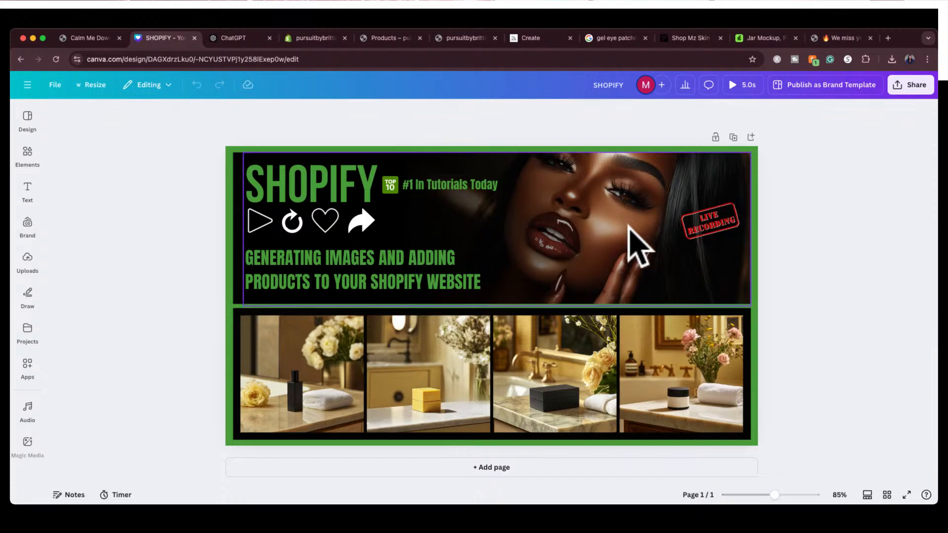
{"action": "left_click", "coordinate": [735, 87]}
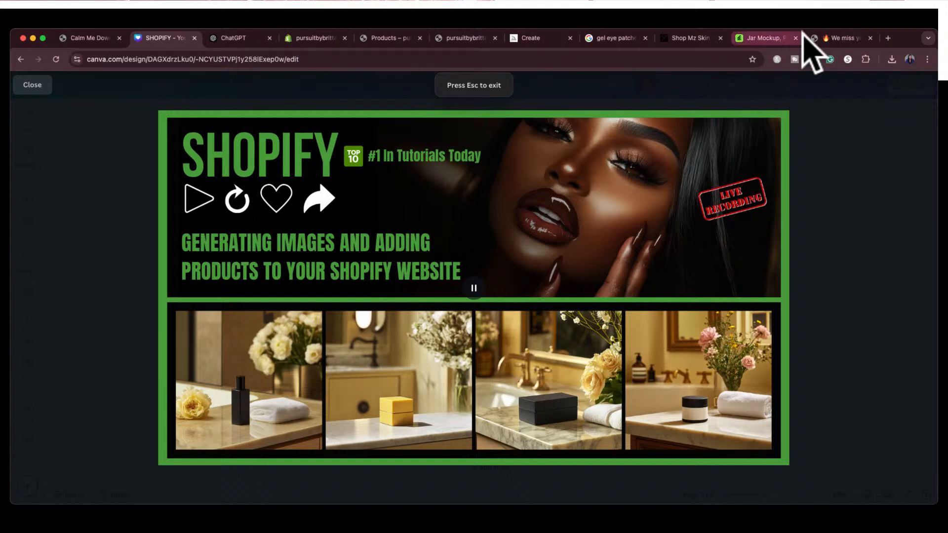
Return to the Etsy mockups product page in The Jeune Creation store, then play and pause its New Features gallery video
{"action": "left_click", "coordinate": [828, 38]}
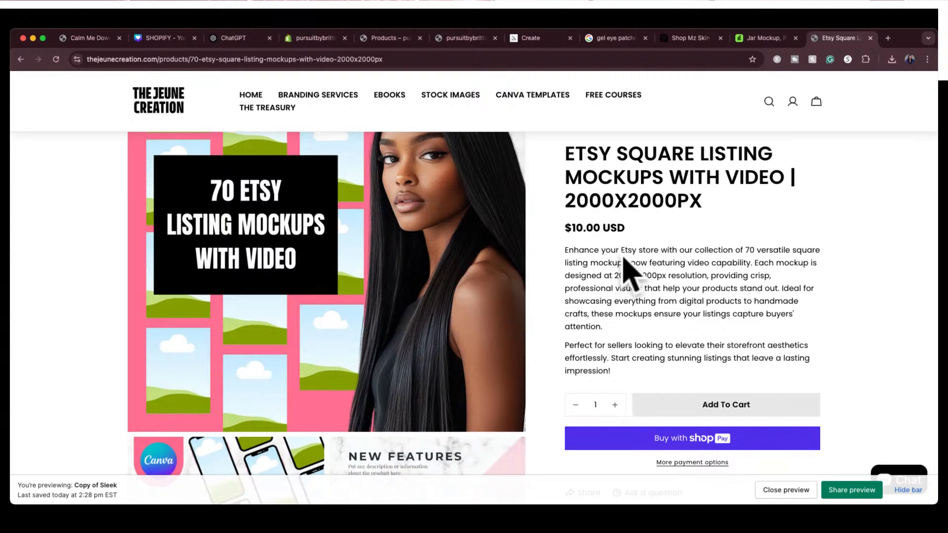
{"action": "scroll", "coordinate": [627, 269], "scroll_direction": "down", "scroll_amount": 3}
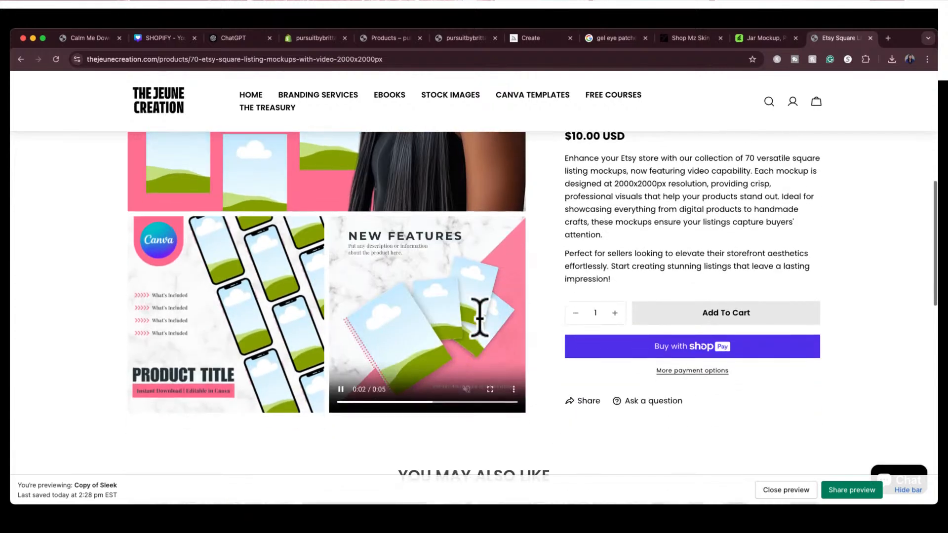
{"action": "left_click", "coordinate": [414, 370]}
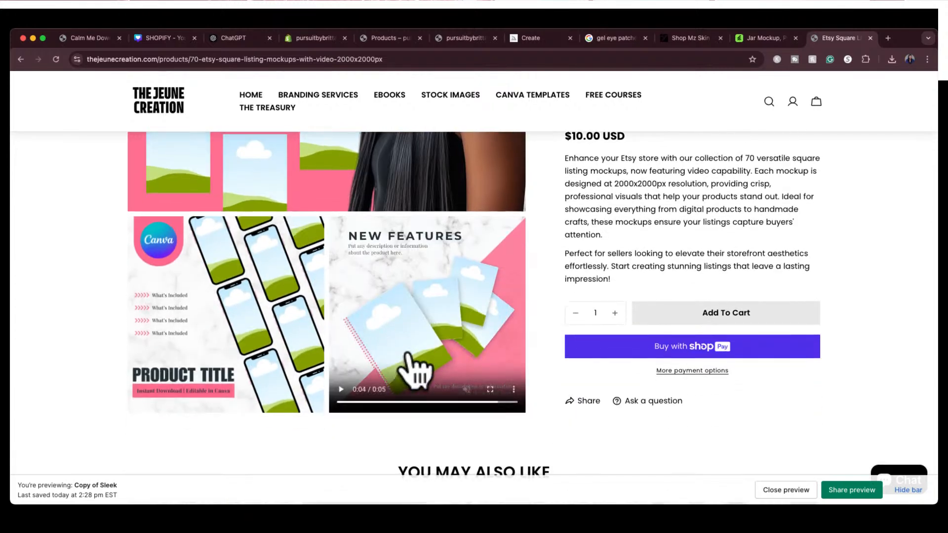
{"action": "left_click", "coordinate": [341, 391]}
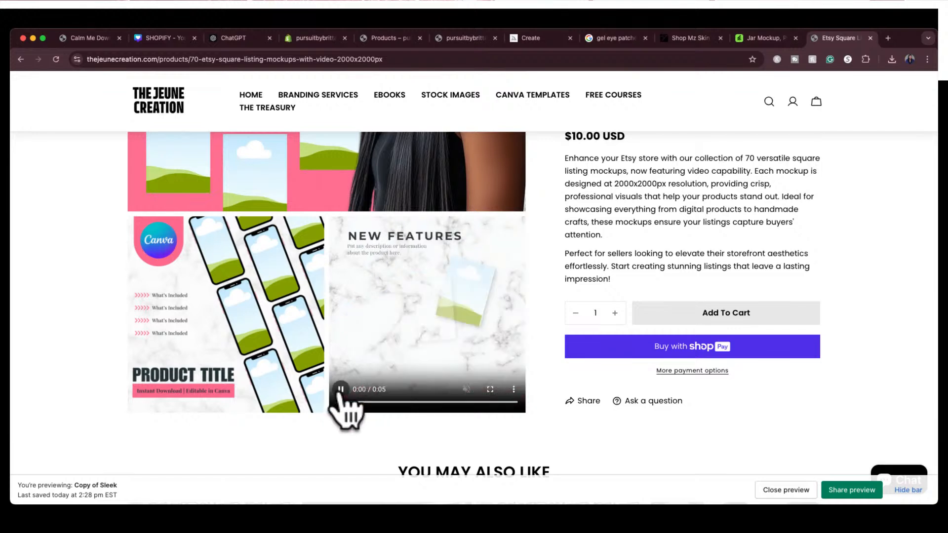
{"action": "left_click", "coordinate": [341, 390]}
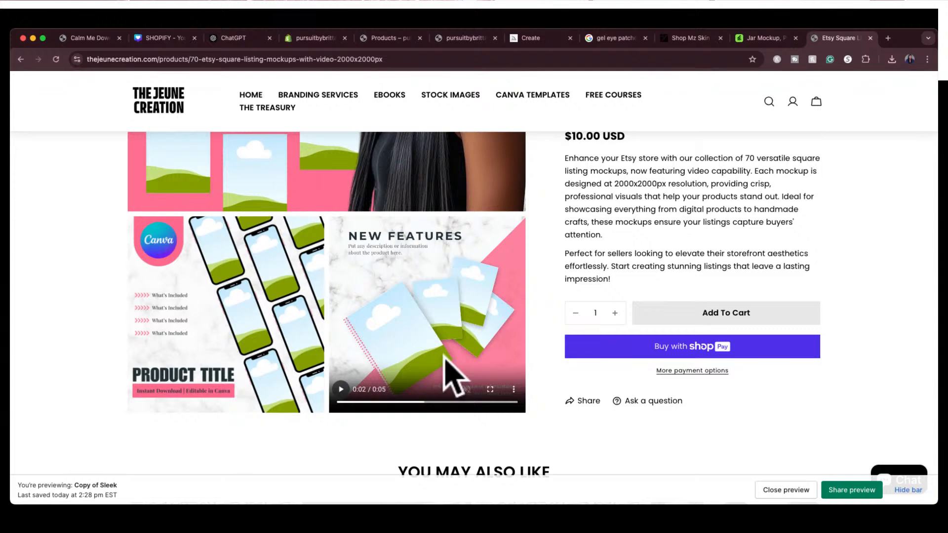
{"action": "scroll", "coordinate": [567, 218], "scroll_direction": "up", "scroll_amount": 4}
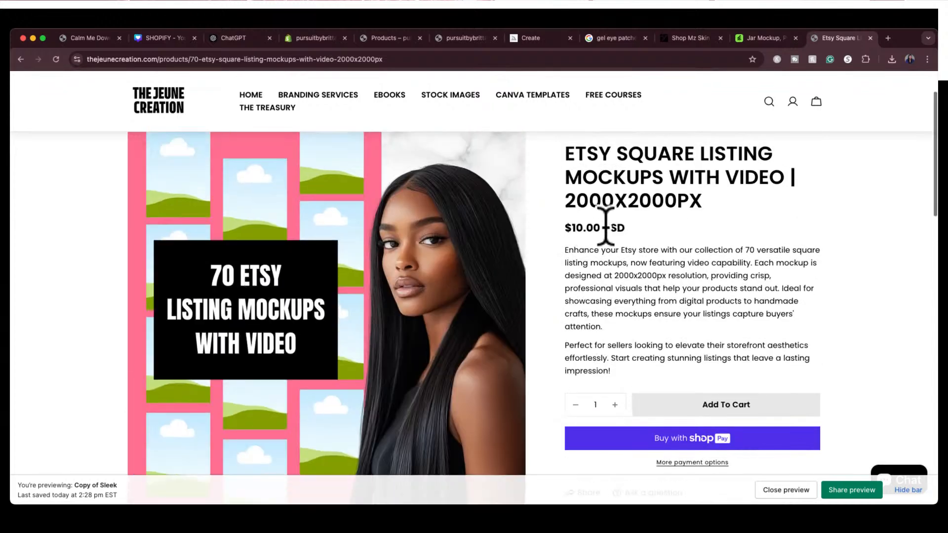
{"action": "scroll", "coordinate": [555, 239], "scroll_direction": "up", "scroll_amount": 2}
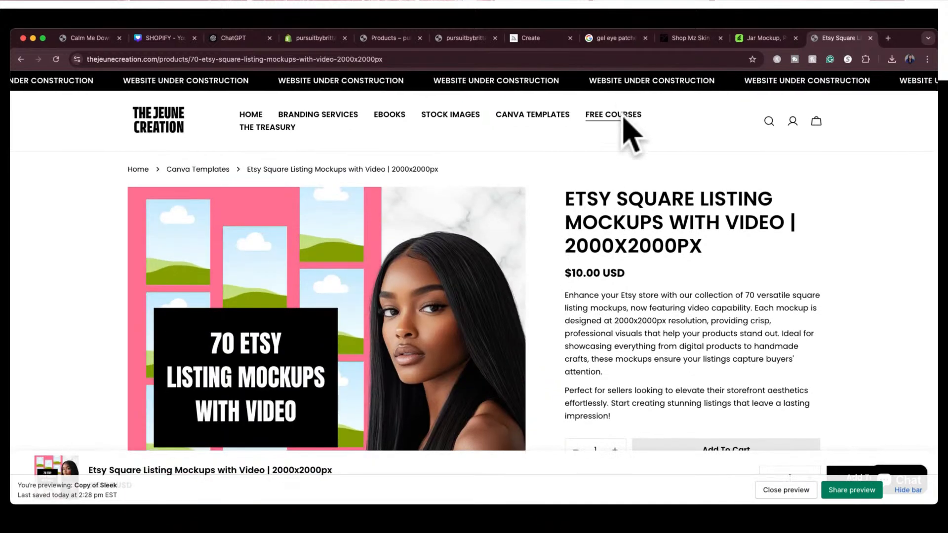
Open the store's Free Courses page and examine the layout of its video tutorial sections
{"action": "left_click", "coordinate": [622, 118]}
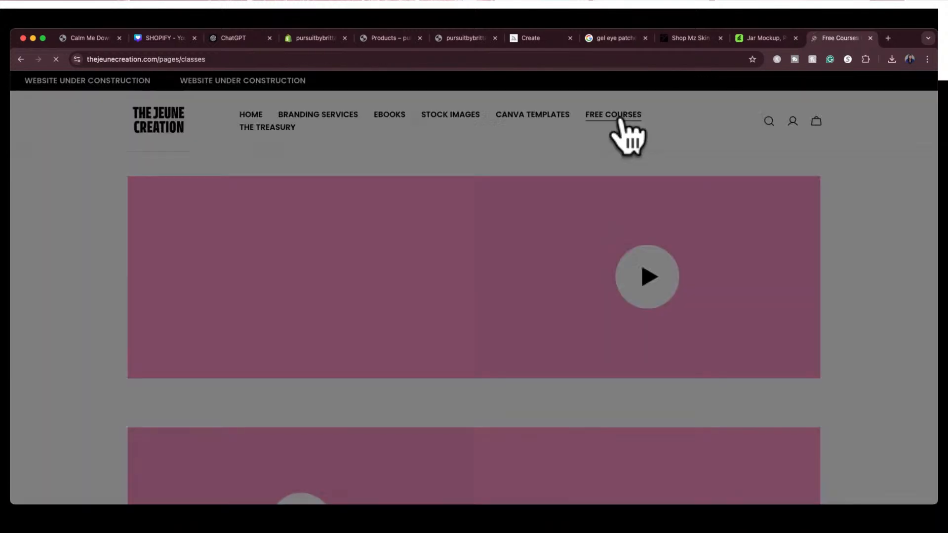
{"action": "scroll", "coordinate": [842, 255], "scroll_direction": "down", "scroll_amount": 4}
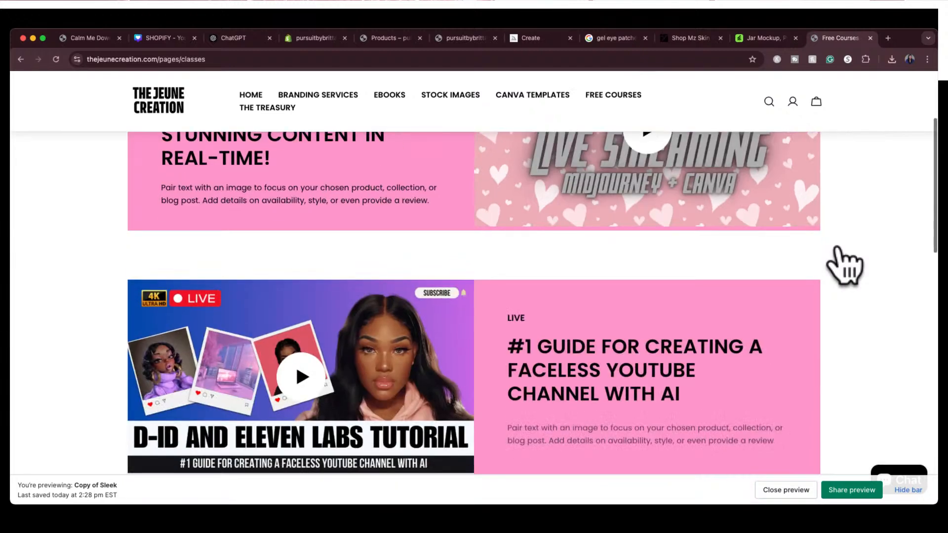
{"action": "scroll", "coordinate": [844, 264], "scroll_direction": "down", "scroll_amount": 3}
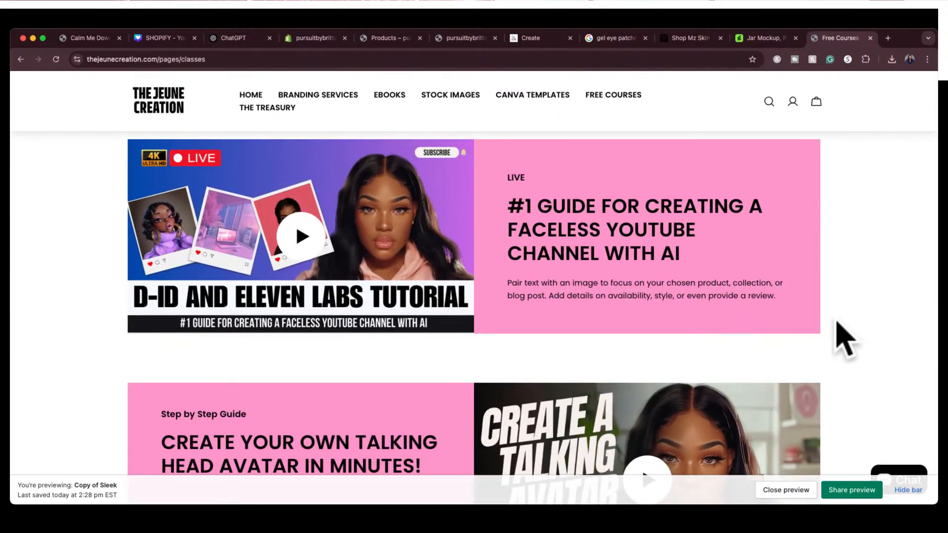
{"action": "scroll", "coordinate": [837, 326], "scroll_direction": "down", "scroll_amount": 1}
{"action": "scroll", "coordinate": [834, 325], "scroll_direction": "up", "scroll_amount": 2}
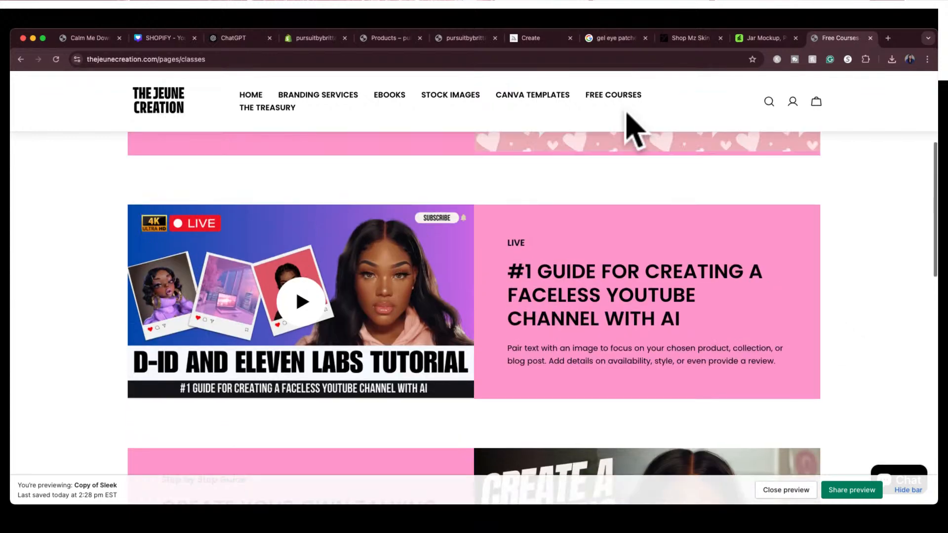
{"action": "scroll", "coordinate": [772, 180], "scroll_direction": "down", "scroll_amount": 2}
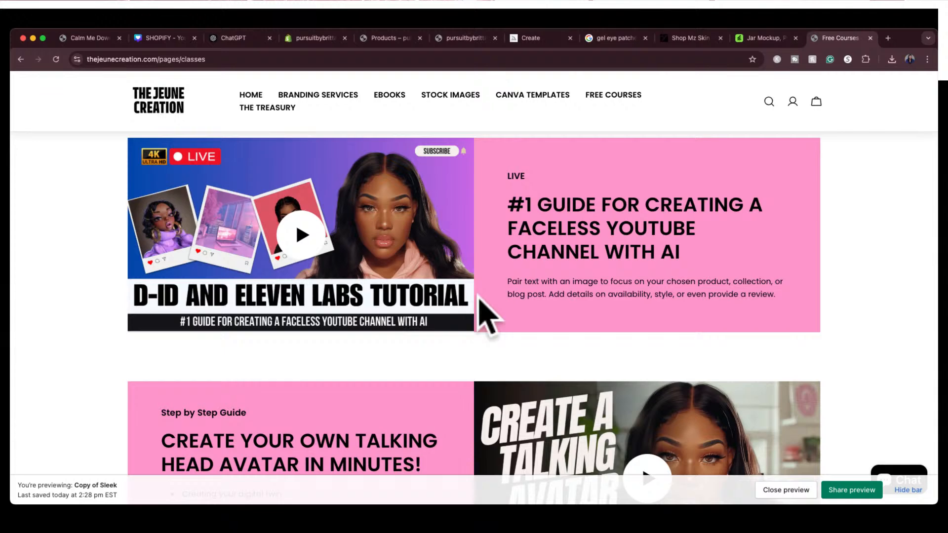
{"action": "scroll", "coordinate": [540, 266], "scroll_direction": "up", "scroll_amount": 5}
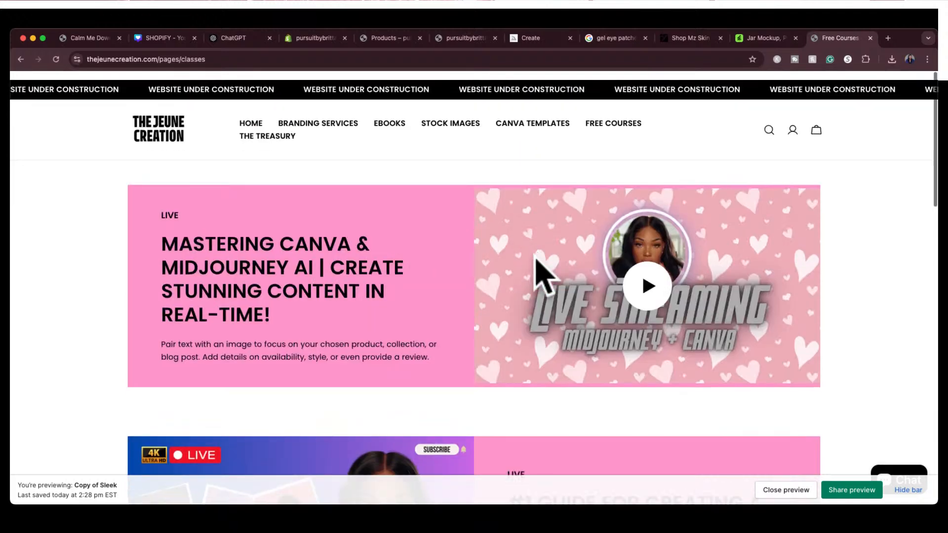